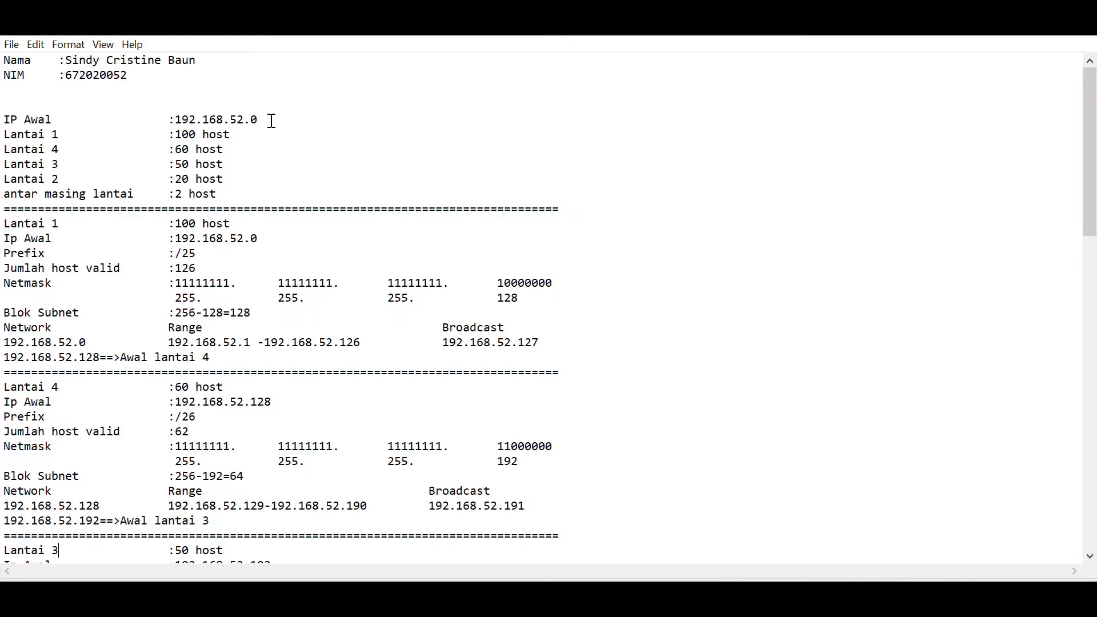
Step: Review the starting IP address and the required host counts listed for each floor and the inter-floor links
{"action": "left_click_drag", "start_coordinate": [241, 128], "coordinate": [9, 138]}
{"action": "left_click", "coordinate": [165, 121]}
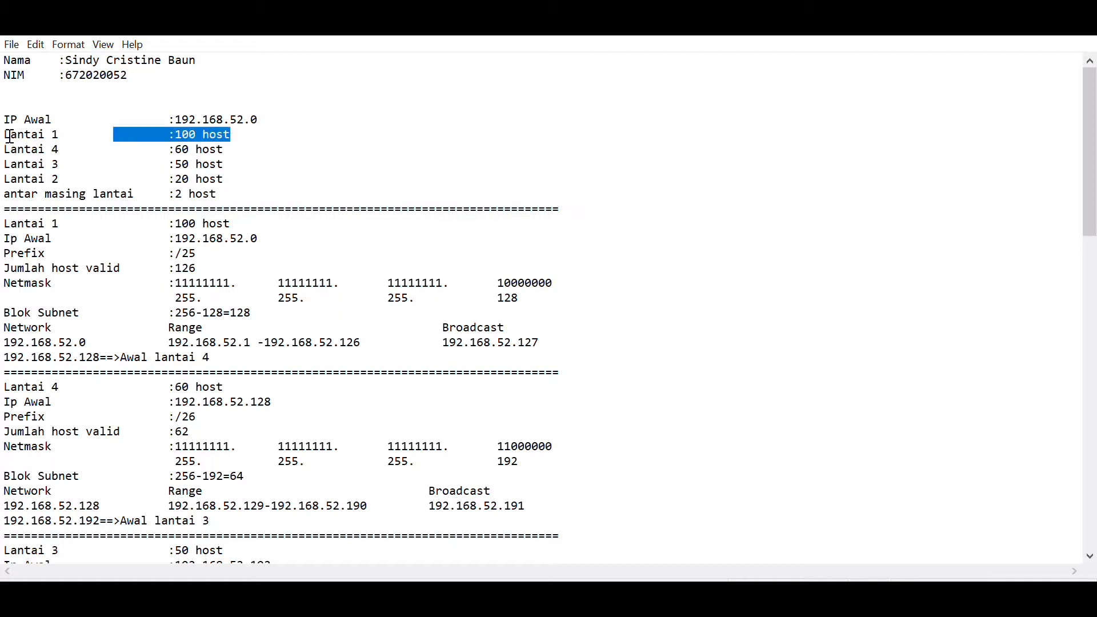
{"action": "left_click", "coordinate": [9, 130]}
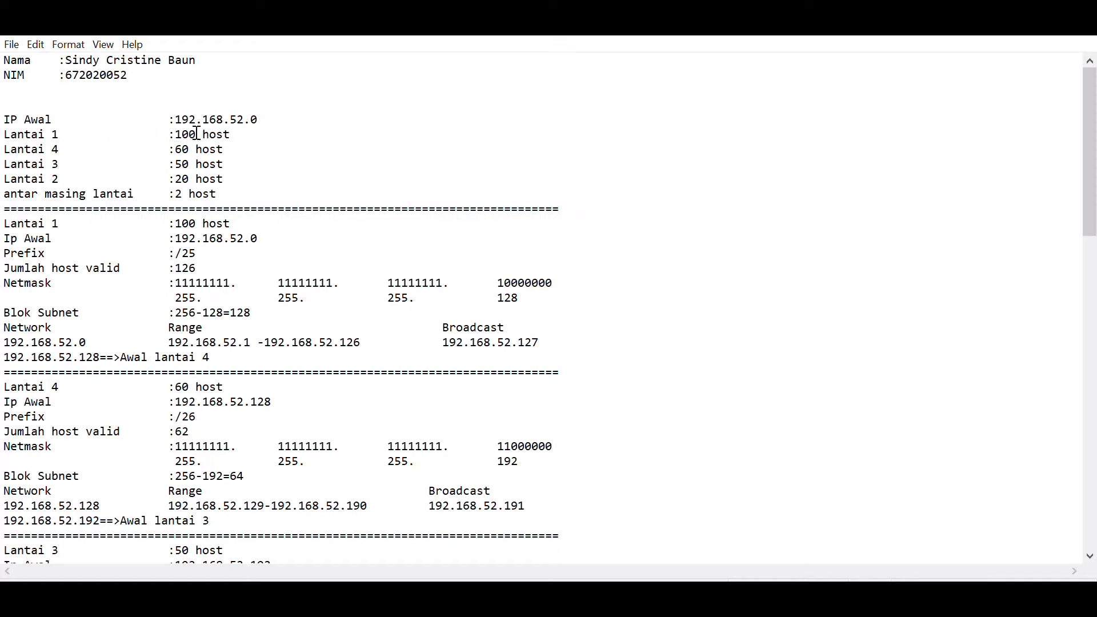
{"action": "scroll", "coordinate": [197, 133], "scroll_direction": "down", "scroll_amount": 1}
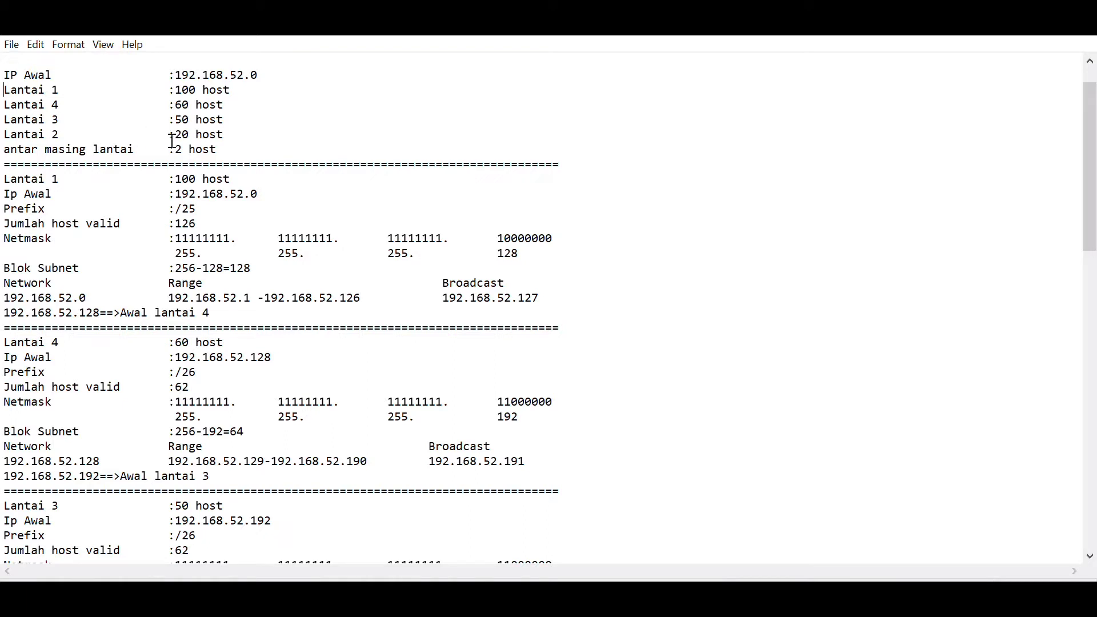
{"action": "scroll", "coordinate": [220, 131], "scroll_direction": "down", "scroll_amount": 1}
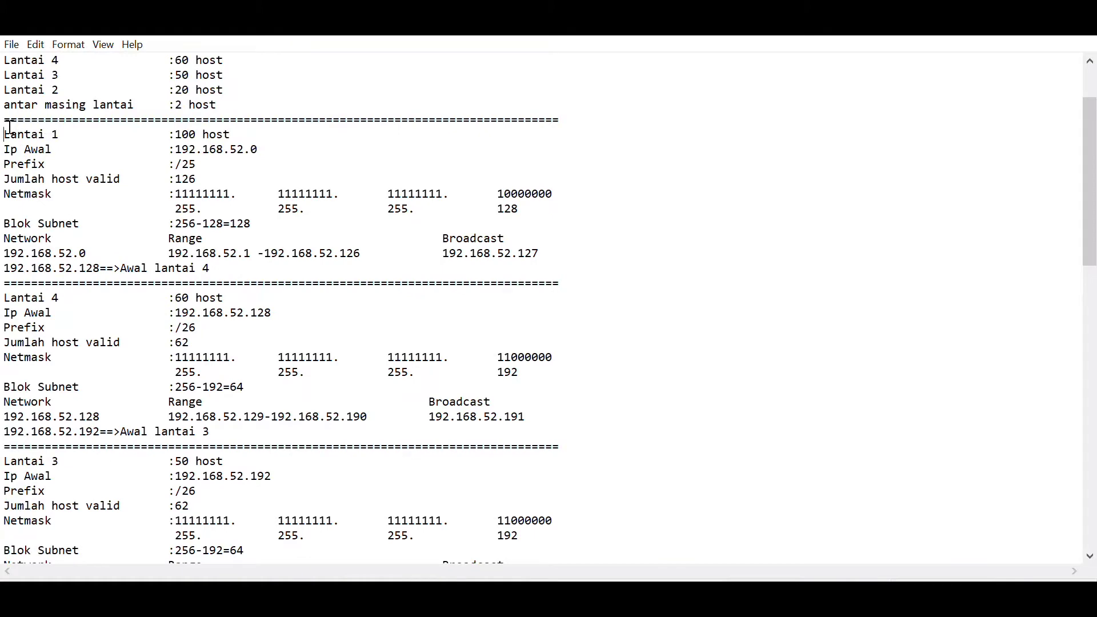
Step: Review the subnet calculations for Lantai 1 and Lantai 4, highlighting each block
{"action": "left_click_drag", "start_coordinate": [5, 130], "coordinate": [244, 258]}
{"action": "left_click", "coordinate": [244, 259]}
{"action": "scroll", "coordinate": [245, 258], "scroll_direction": "down", "scroll_amount": 3}
{"action": "left_click_drag", "start_coordinate": [11, 158], "coordinate": [233, 286]}
{"action": "left_click", "coordinate": [239, 290]}
{"action": "scroll", "coordinate": [10, 206], "scroll_direction": "down", "scroll_amount": 3}
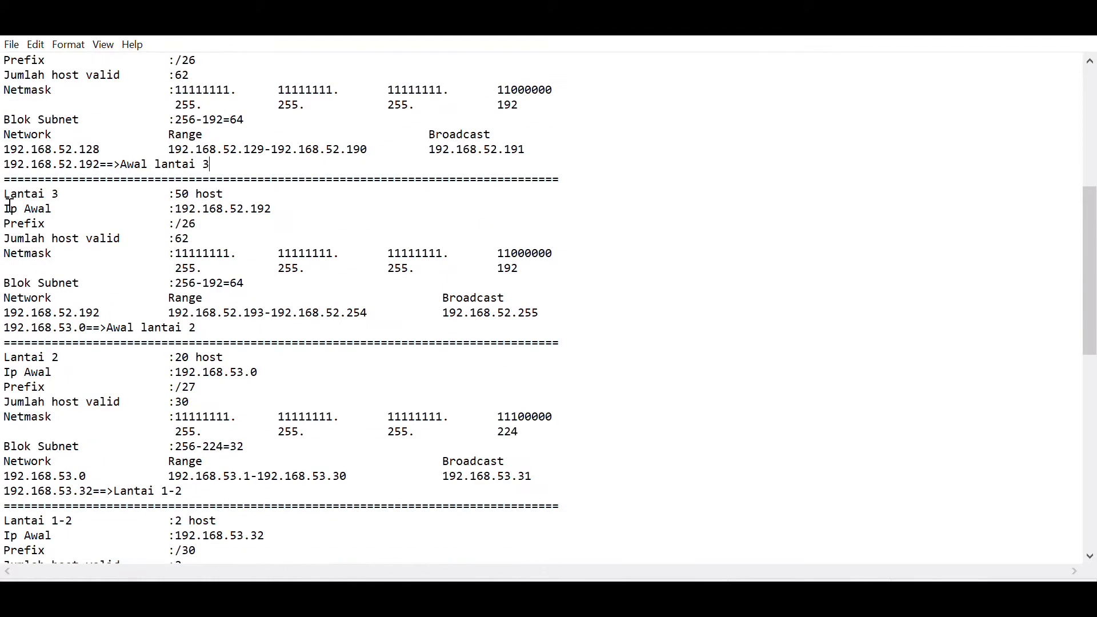
Step: Review the subnet calculations for Lantai 3 and Lantai 2, highlighting each block
{"action": "left_click_drag", "start_coordinate": [10, 184], "coordinate": [205, 328]}
{"action": "left_click", "coordinate": [206, 329]}
{"action": "scroll", "coordinate": [10, 231], "scroll_direction": "down", "scroll_amount": 3}
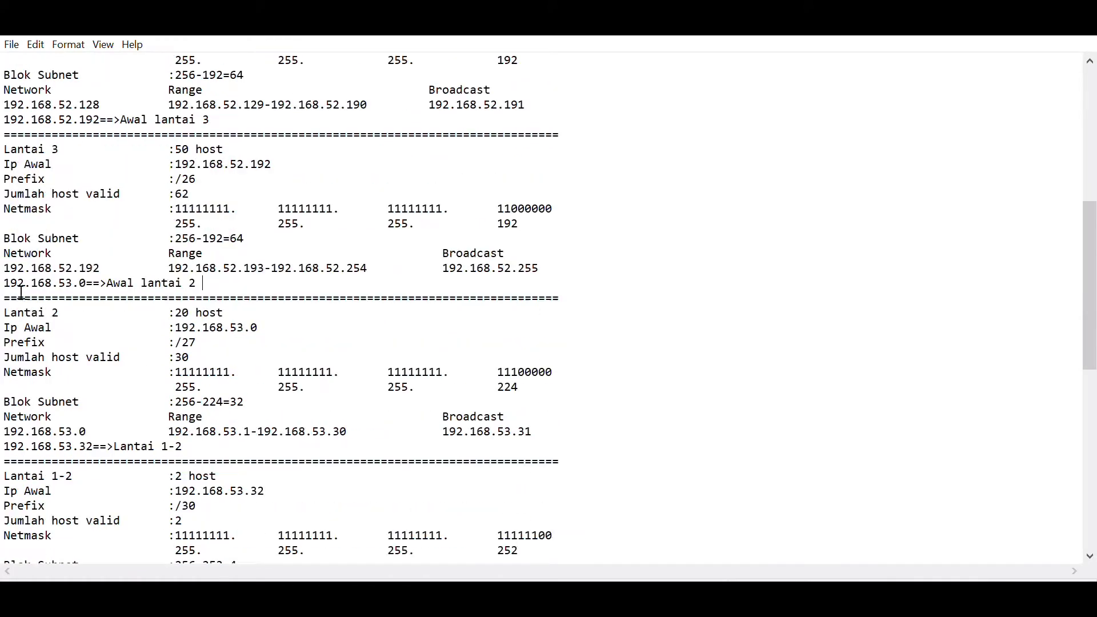
{"action": "left_click_drag", "start_coordinate": [10, 232], "coordinate": [214, 350]}
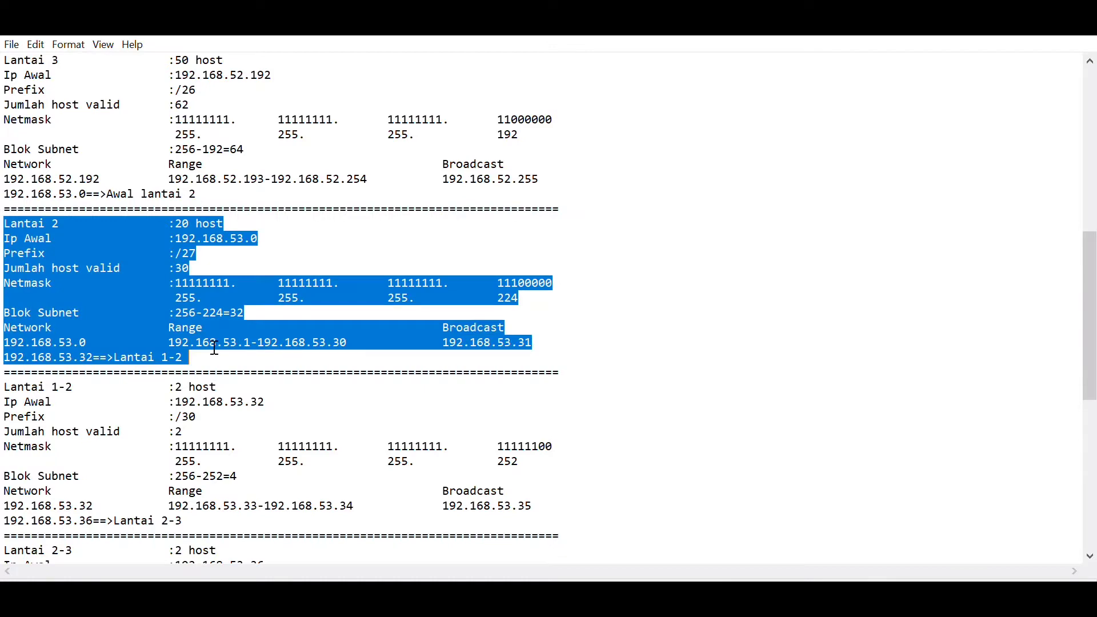
{"action": "left_click", "coordinate": [214, 352]}
{"action": "scroll", "coordinate": [71, 324], "scroll_direction": "down", "scroll_amount": 3}
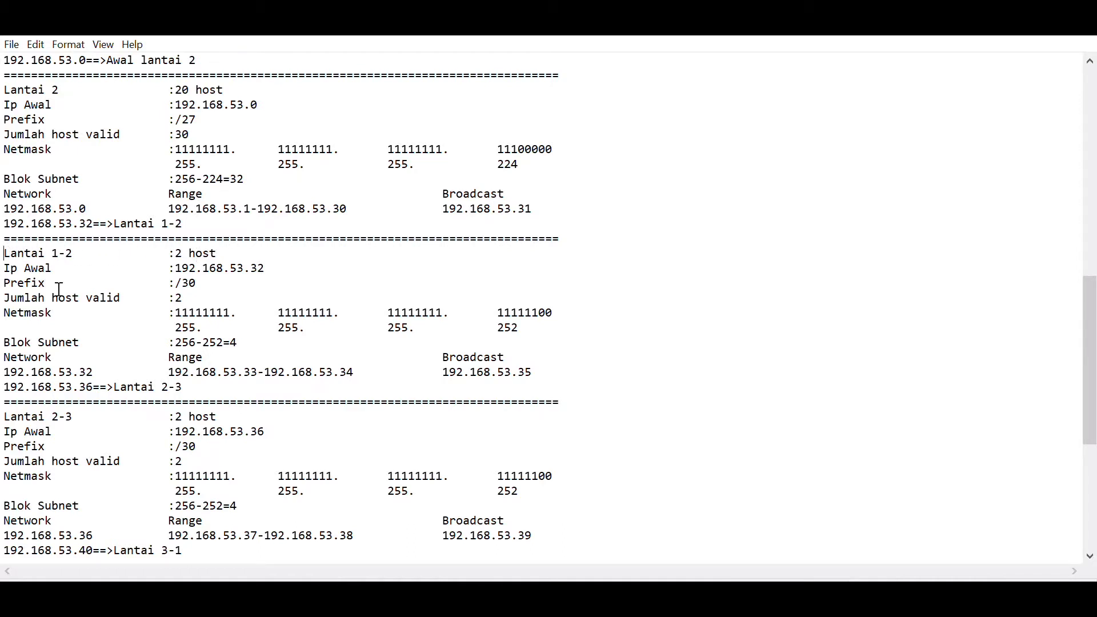
Step: Review the inter-floor link subnets for Lantai 1-2, 2-3, 3-4 and 4-1, highlighting the Lantai 1-2 block
{"action": "left_click_drag", "start_coordinate": [57, 291], "coordinate": [238, 383]}
{"action": "left_click", "coordinate": [8, 256]}
{"action": "left_click_drag", "start_coordinate": [6, 253], "coordinate": [190, 387]}
{"action": "left_click", "coordinate": [190, 387]}
{"action": "scroll", "coordinate": [117, 372], "scroll_direction": "down", "scroll_amount": 2}
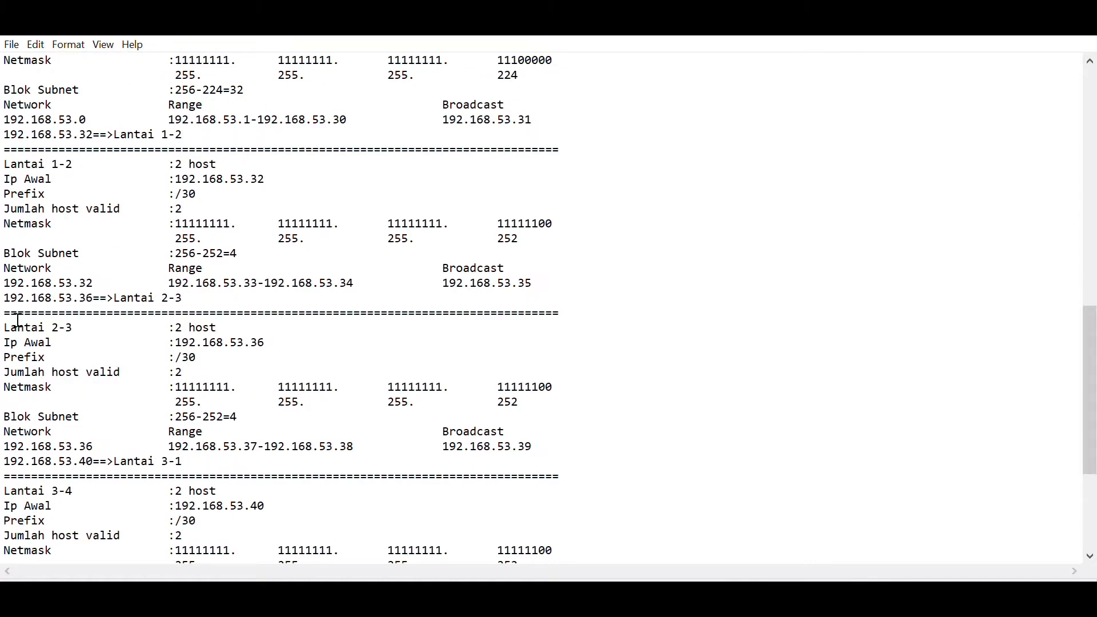
{"action": "scroll", "coordinate": [104, 338], "scroll_direction": "down", "scroll_amount": 4}
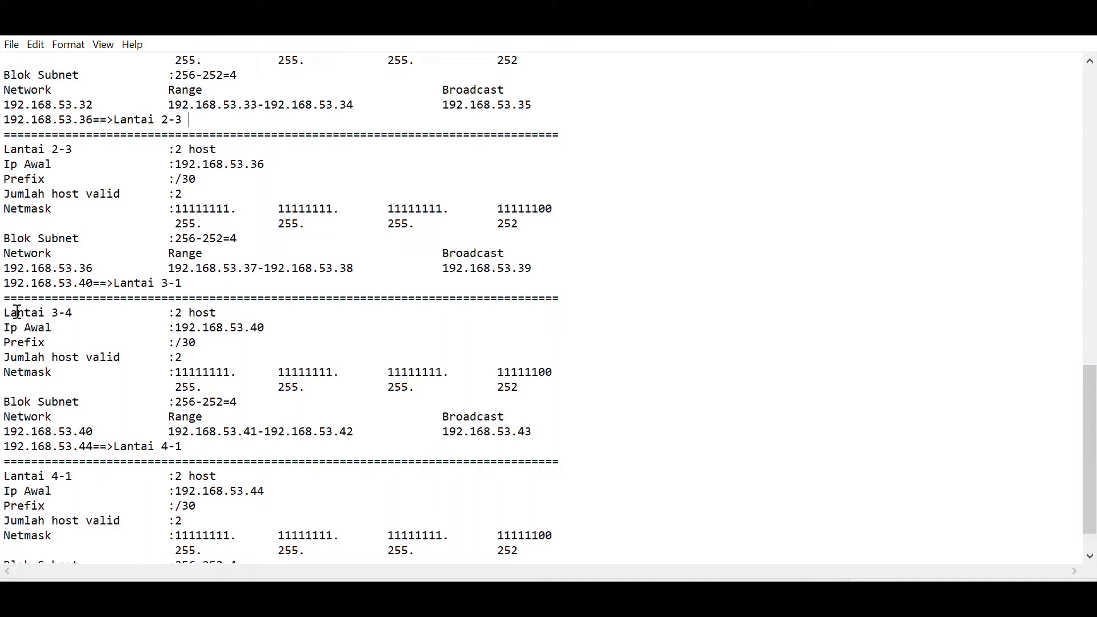
{"action": "scroll", "coordinate": [135, 347], "scroll_direction": "down", "scroll_amount": 1}
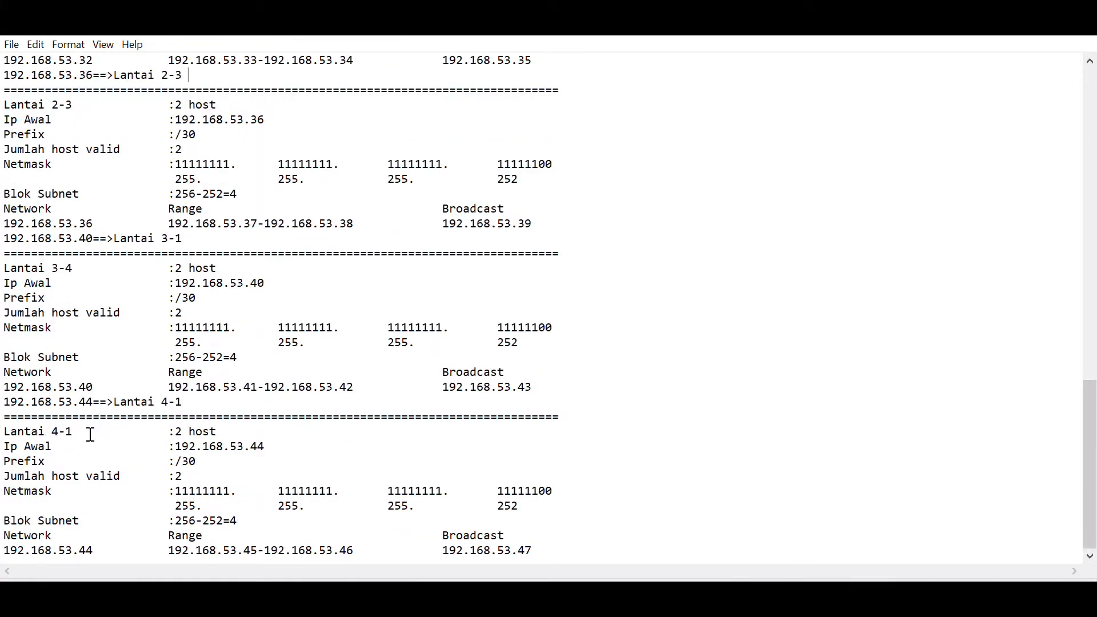
{"action": "scroll", "coordinate": [561, 396], "scroll_direction": "up", "scroll_amount": 17}
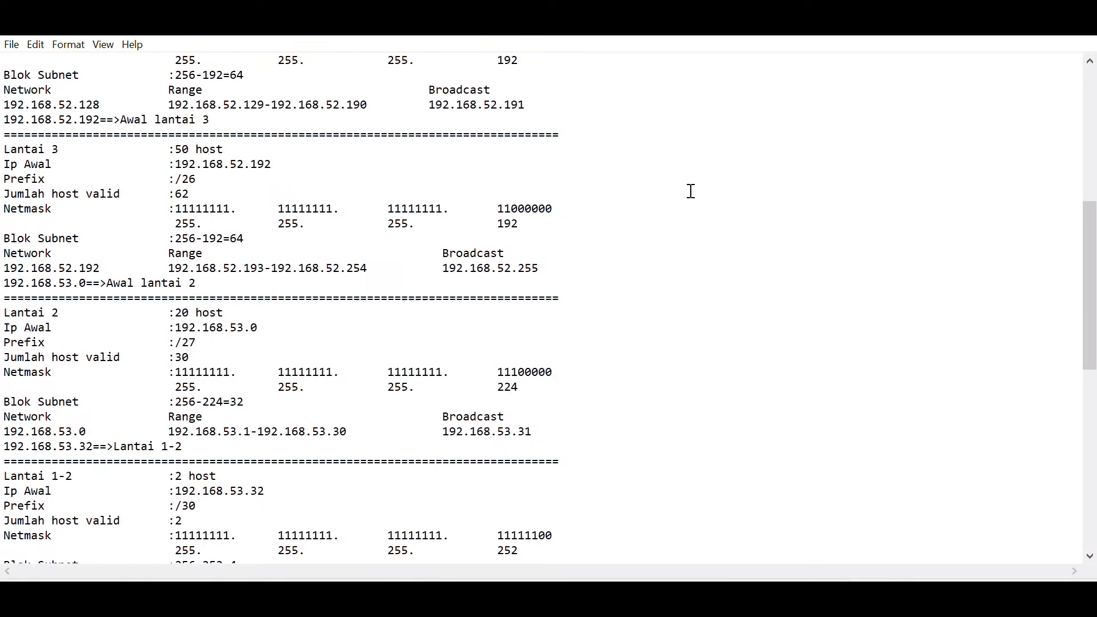
{"action": "scroll", "coordinate": [690, 190], "scroll_direction": "up", "scroll_amount": 4}
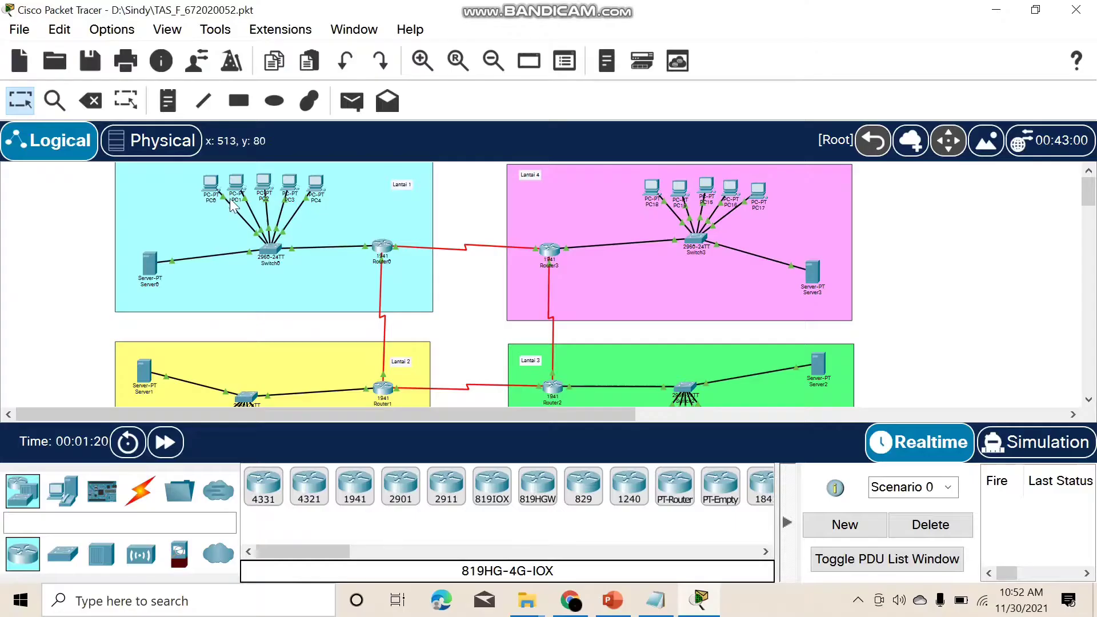
Step: Examine the overall network topology with its four floor areas and the serial links between the routers
{"action": "scroll", "coordinate": [87, 197], "scroll_direction": "down", "scroll_amount": 7}
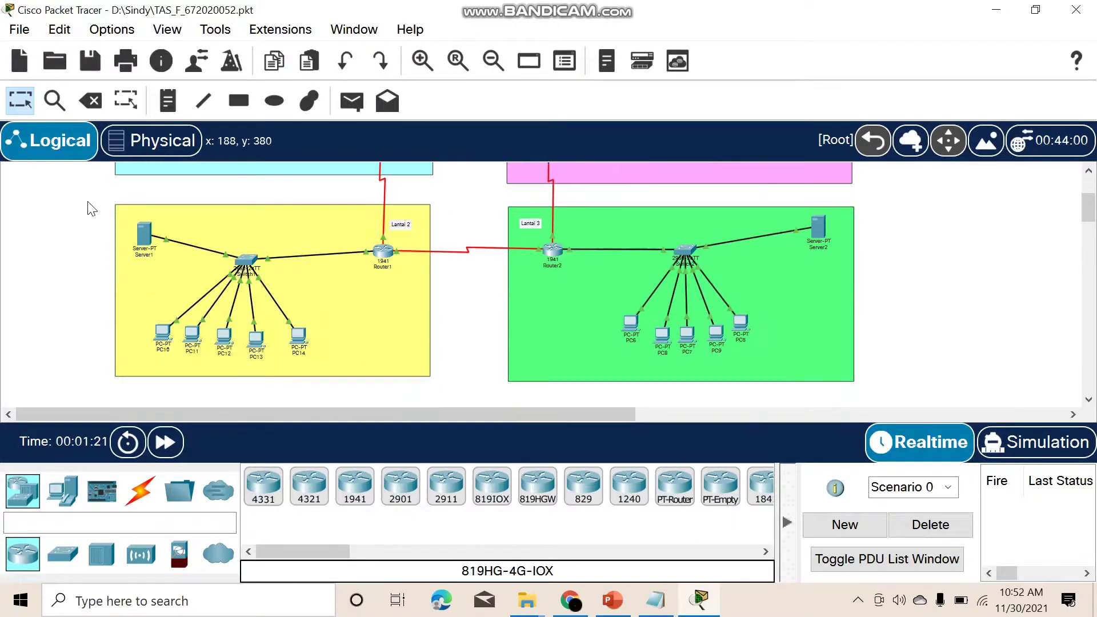
{"action": "scroll", "coordinate": [100, 247], "scroll_direction": "up", "scroll_amount": 7}
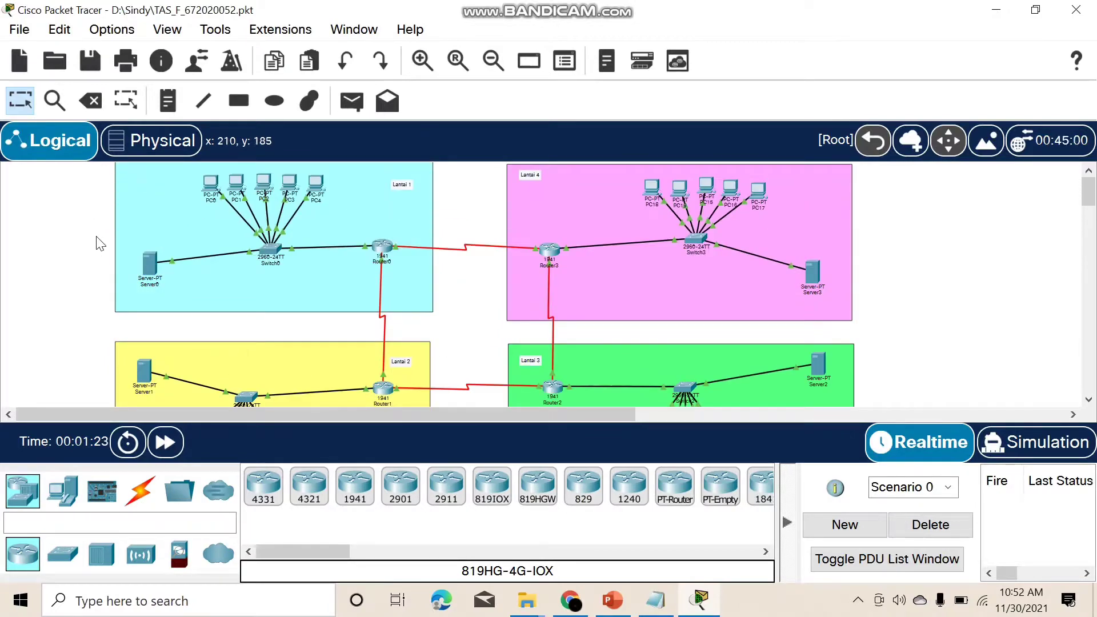
{"action": "left_click_drag", "start_coordinate": [63, 200], "coordinate": [6, 184]}
{"action": "scroll", "coordinate": [501, 212], "scroll_direction": "down", "scroll_amount": 3}
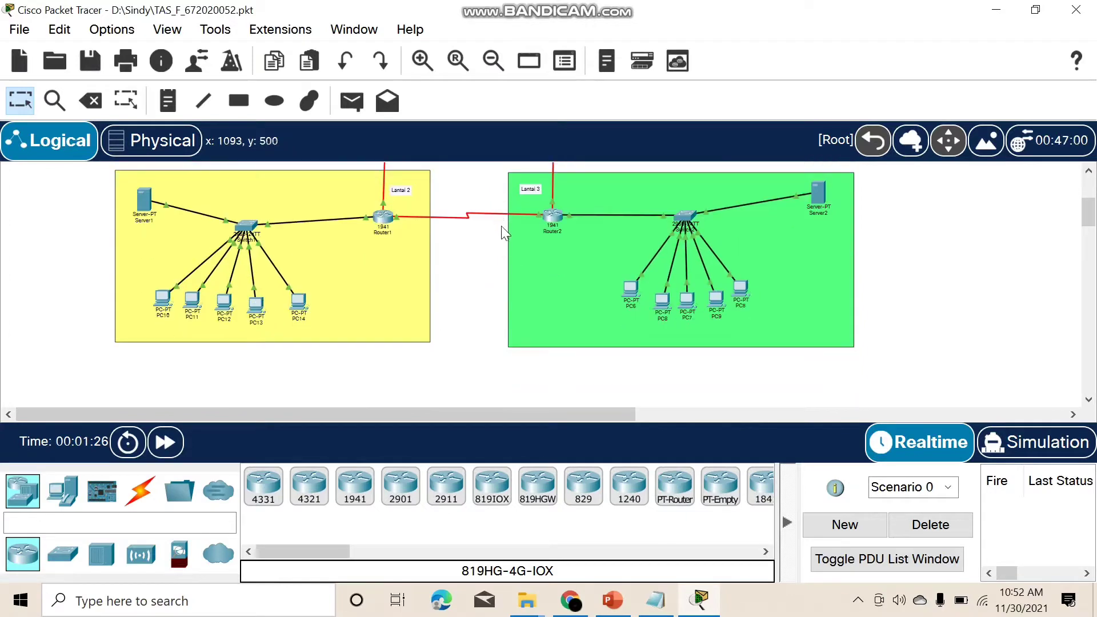
{"action": "scroll", "coordinate": [492, 306], "scroll_direction": "up", "scroll_amount": 2}
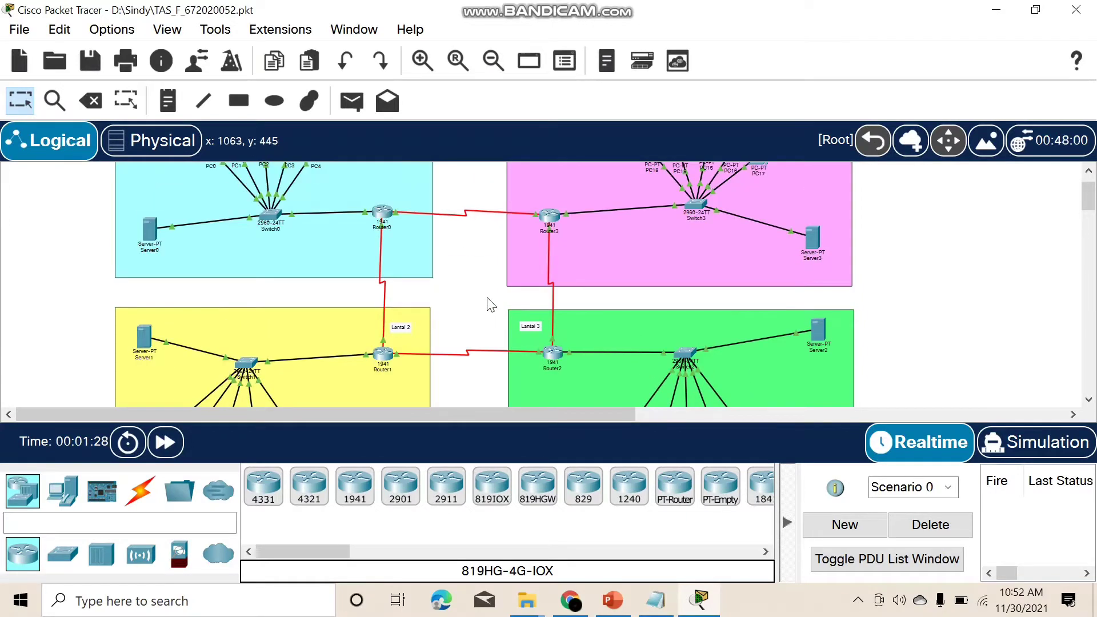
{"action": "scroll", "coordinate": [490, 303], "scroll_direction": "down", "scroll_amount": 4}
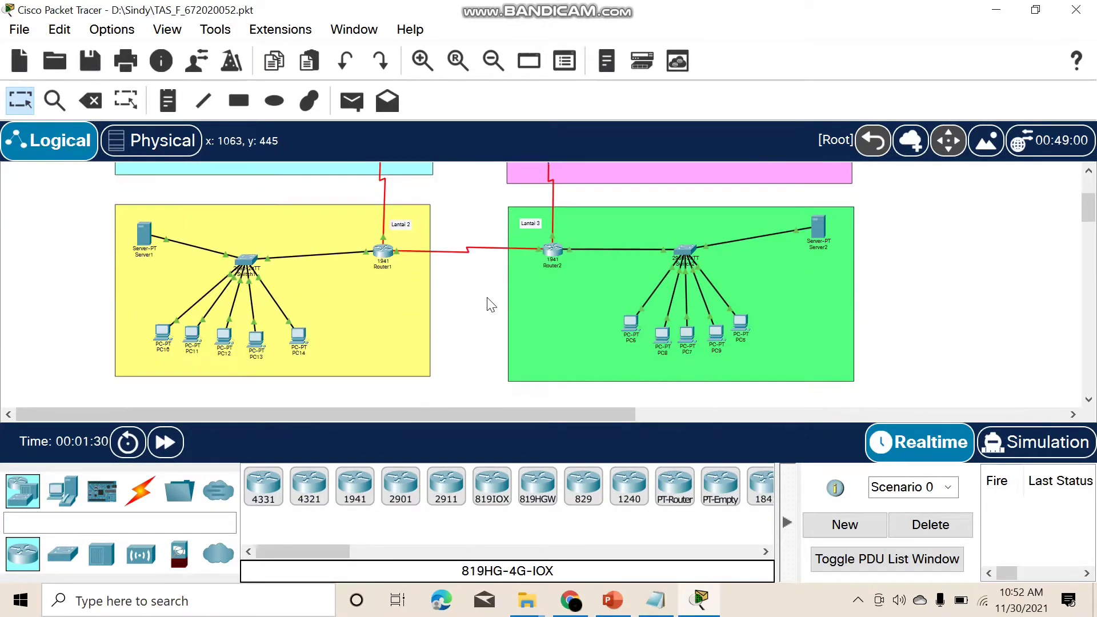
{"action": "scroll", "coordinate": [393, 280], "scroll_direction": "up", "scroll_amount": 3}
{"action": "scroll", "coordinate": [392, 271], "scroll_direction": "up", "scroll_amount": 2}
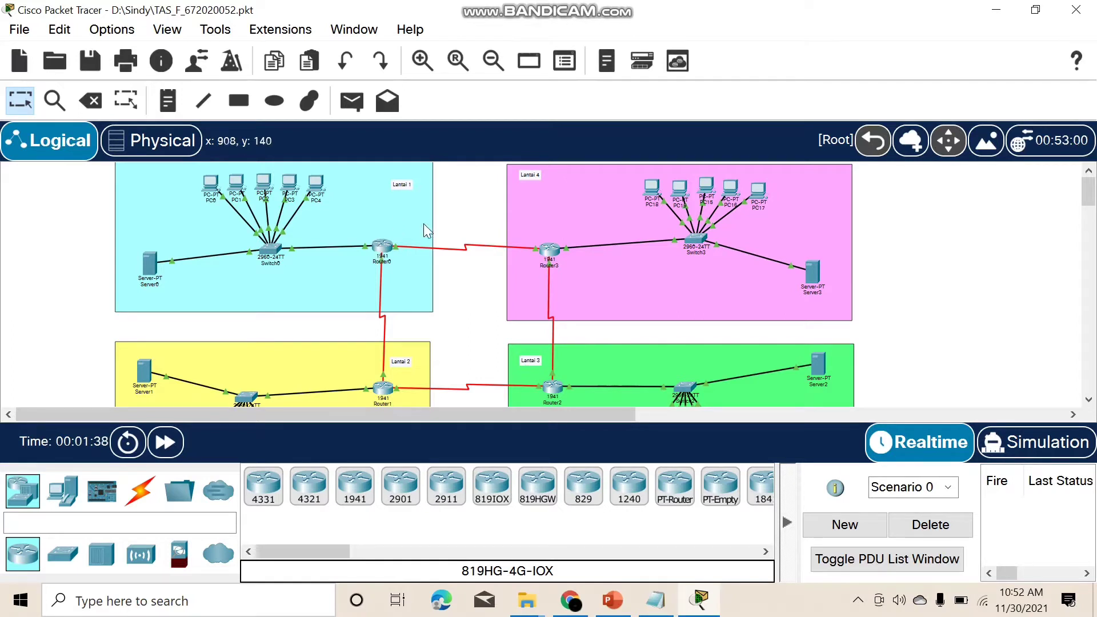
Step: Examine the PCs, switch, server and router placed on each of the four floors
{"action": "left_click_drag", "start_coordinate": [25, 199], "coordinate": [494, 298]}
{"action": "scroll", "coordinate": [502, 278], "scroll_direction": "down", "scroll_amount": 3}
{"action": "scroll", "coordinate": [532, 300], "scroll_direction": "down", "scroll_amount": 3}
{"action": "scroll", "coordinate": [533, 299], "scroll_direction": "up", "scroll_amount": 6}
{"action": "scroll", "coordinate": [451, 317], "scroll_direction": "down", "scroll_amount": 1}
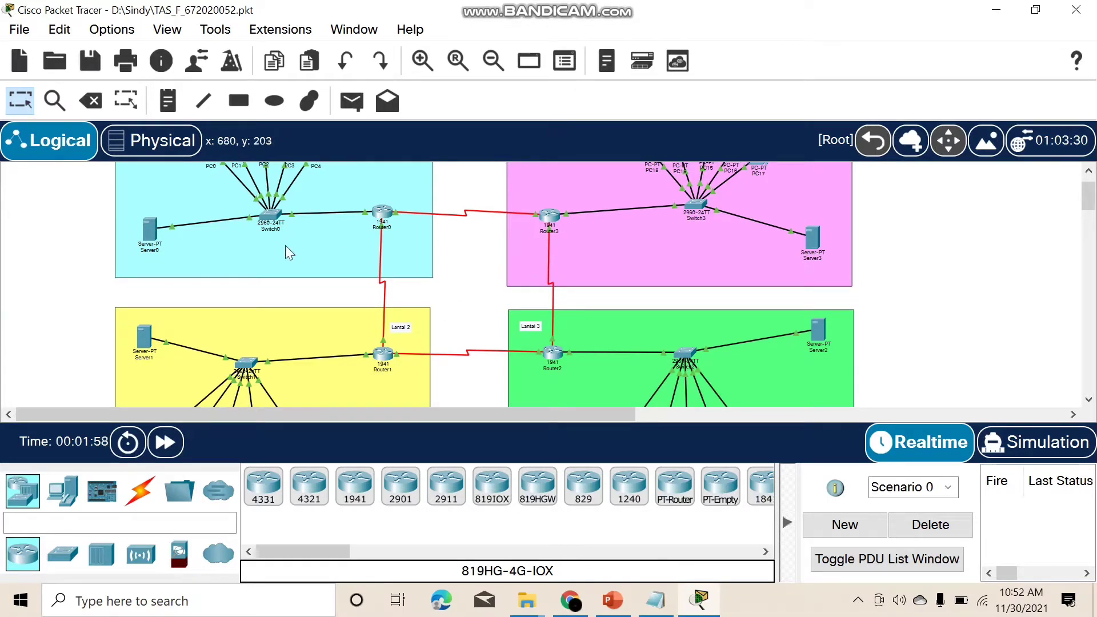
{"action": "scroll", "coordinate": [437, 268], "scroll_direction": "up", "scroll_amount": 1}
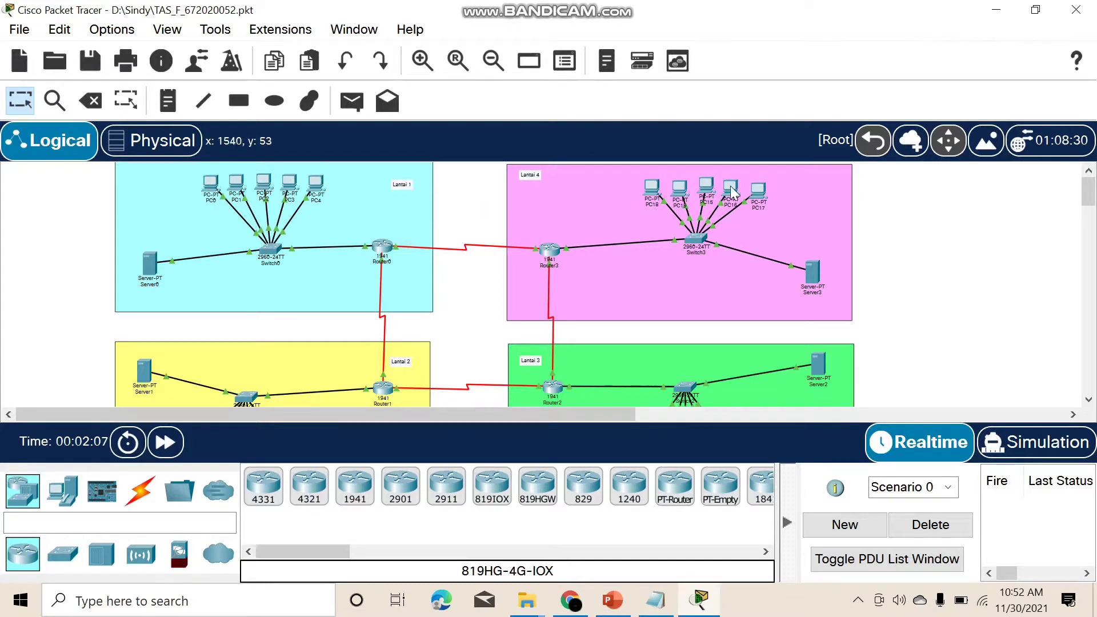
{"action": "scroll", "coordinate": [754, 284], "scroll_direction": "down", "scroll_amount": 3}
{"action": "scroll", "coordinate": [257, 342], "scroll_direction": "down", "scroll_amount": 1}
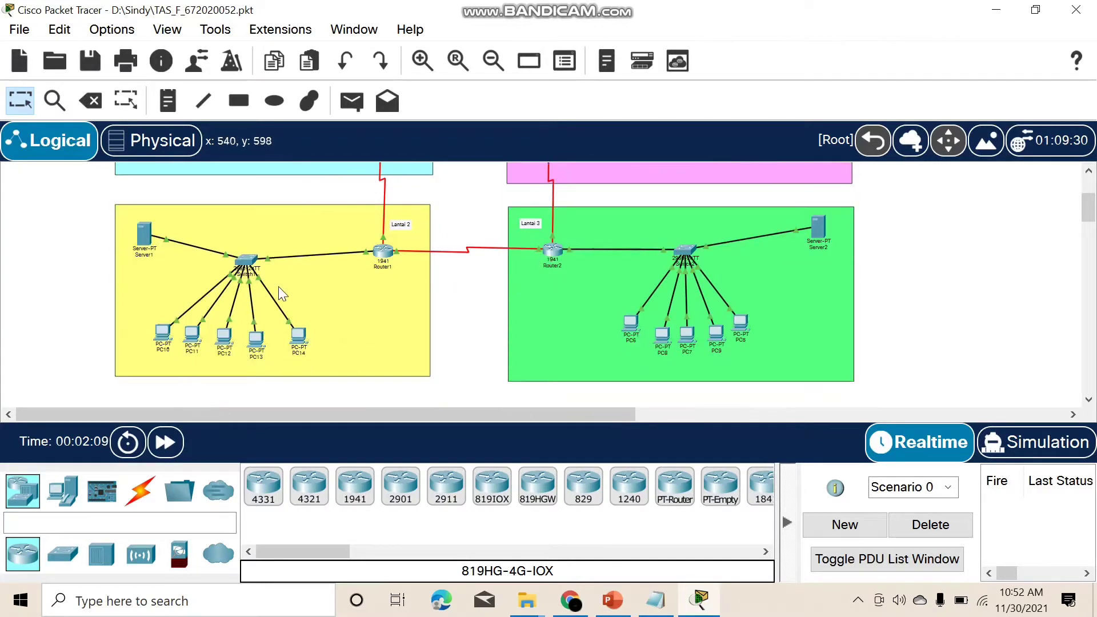
{"action": "scroll", "coordinate": [280, 286], "scroll_direction": "up", "scroll_amount": 2}
{"action": "scroll", "coordinate": [311, 330], "scroll_direction": "up", "scroll_amount": 2}
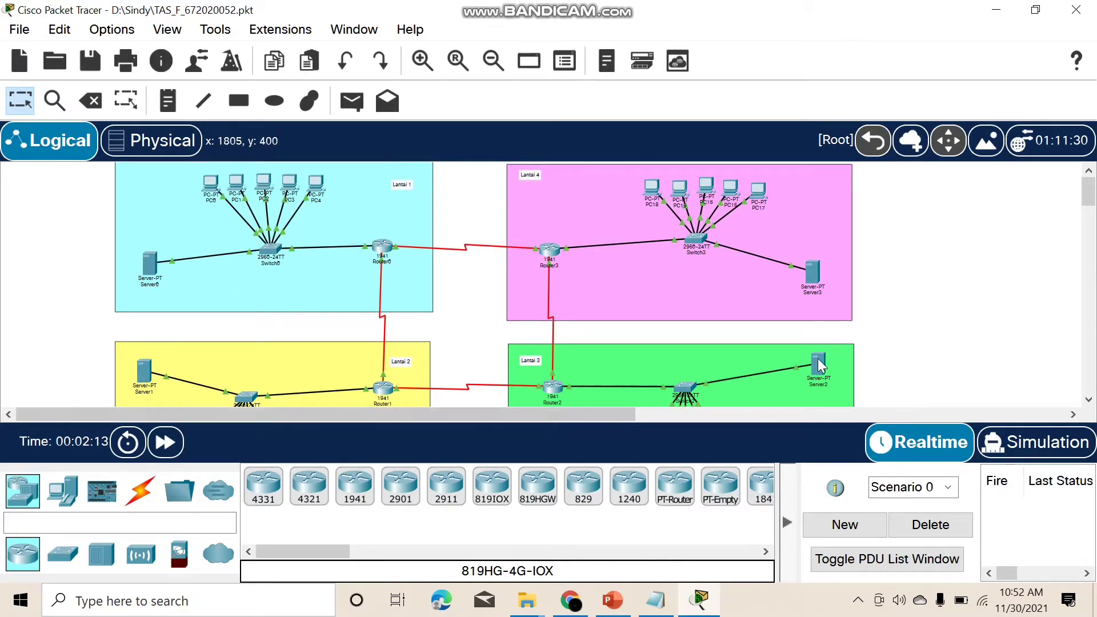
{"action": "scroll", "coordinate": [449, 282], "scroll_direction": "down", "scroll_amount": 1}
{"action": "scroll", "coordinate": [466, 285], "scroll_direction": "up", "scroll_amount": 1}
Step: Inspect Router0's physical view, including its power switch and the HWIC-2T module, and close the device window
{"action": "left_click", "coordinate": [382, 246]}
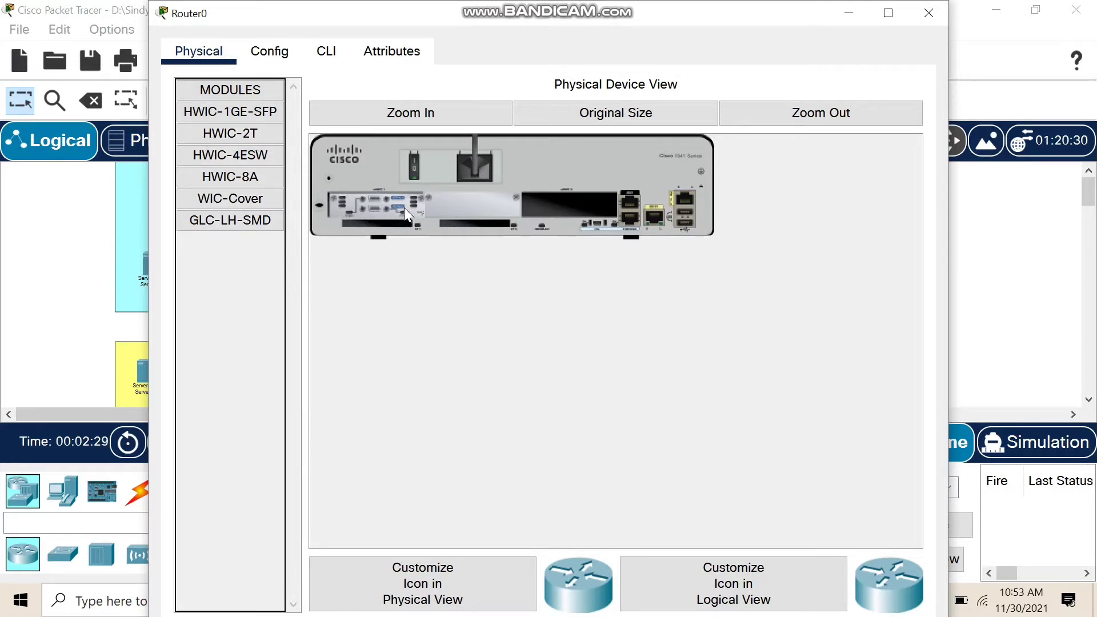
{"action": "left_click", "coordinate": [414, 153]}
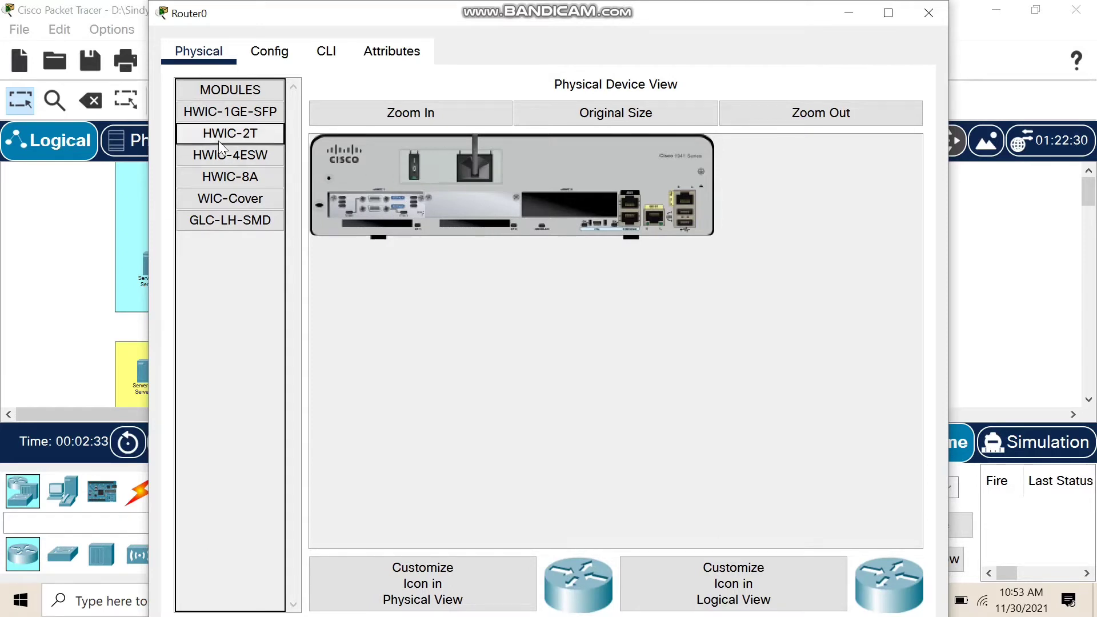
{"action": "mouse_move", "coordinate": [224, 138]}
{"action": "left_mouse_down"}
{"action": "mouse_move", "coordinate": [378, 212]}
{"action": "mouse_move", "coordinate": [258, 211]}
{"action": "mouse_move", "coordinate": [231, 139]}
{"action": "left_mouse_up"}
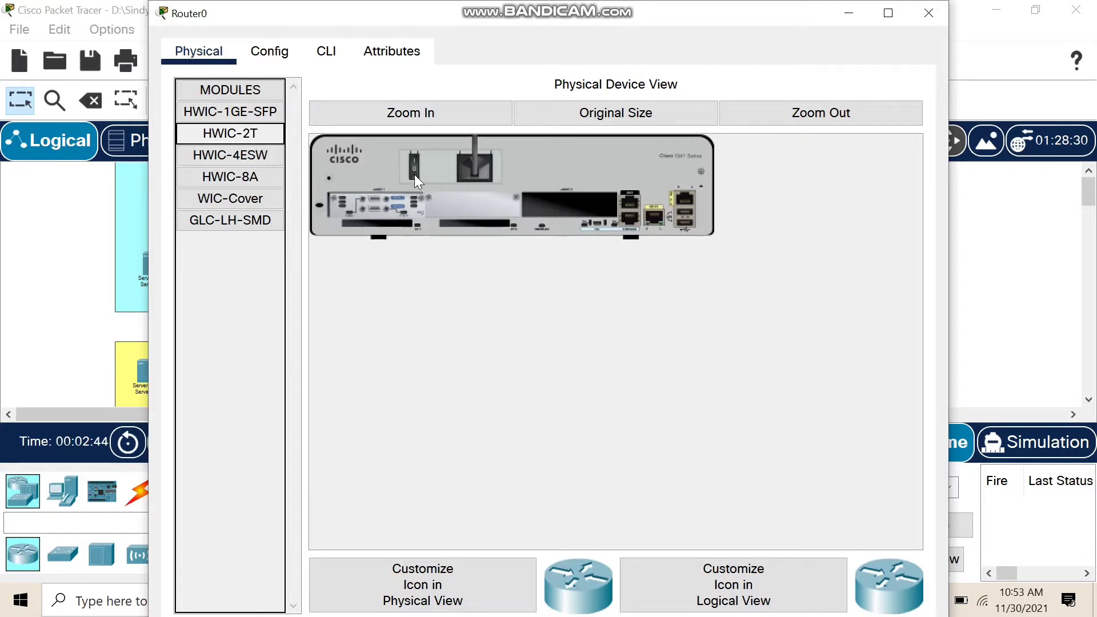
{"action": "left_click_drag", "start_coordinate": [265, 135], "coordinate": [253, 164]}
{"action": "left_click", "coordinate": [928, 13]}
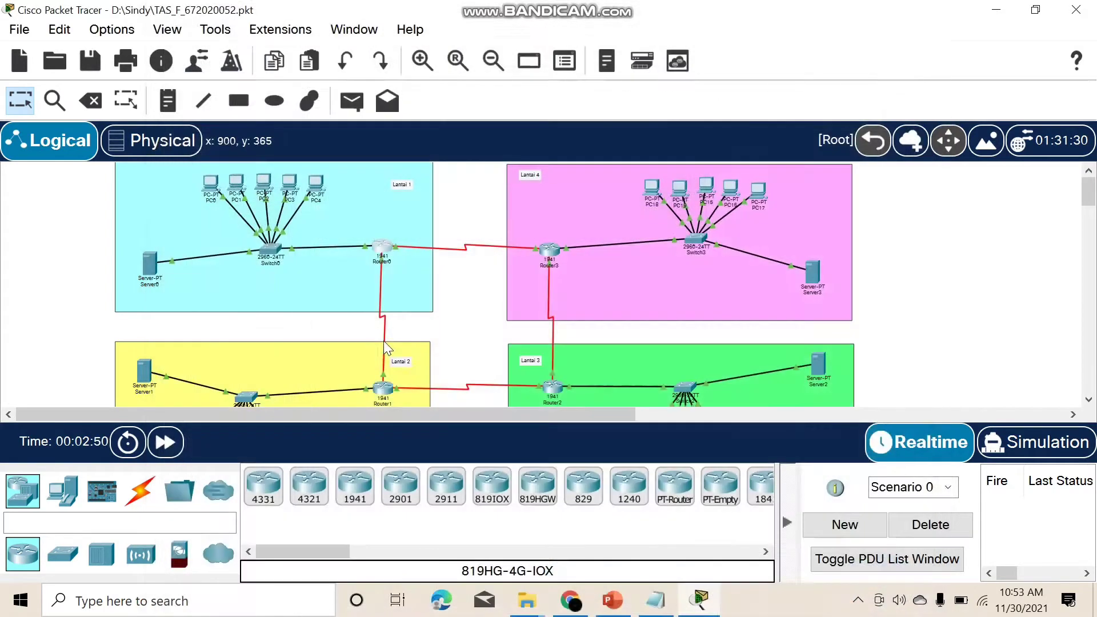
Step: Inspect the modules in Router1's physical view and close the device window
{"action": "scroll", "coordinate": [382, 345], "scroll_direction": "down", "scroll_amount": 1}
{"action": "left_click", "coordinate": [383, 352]}
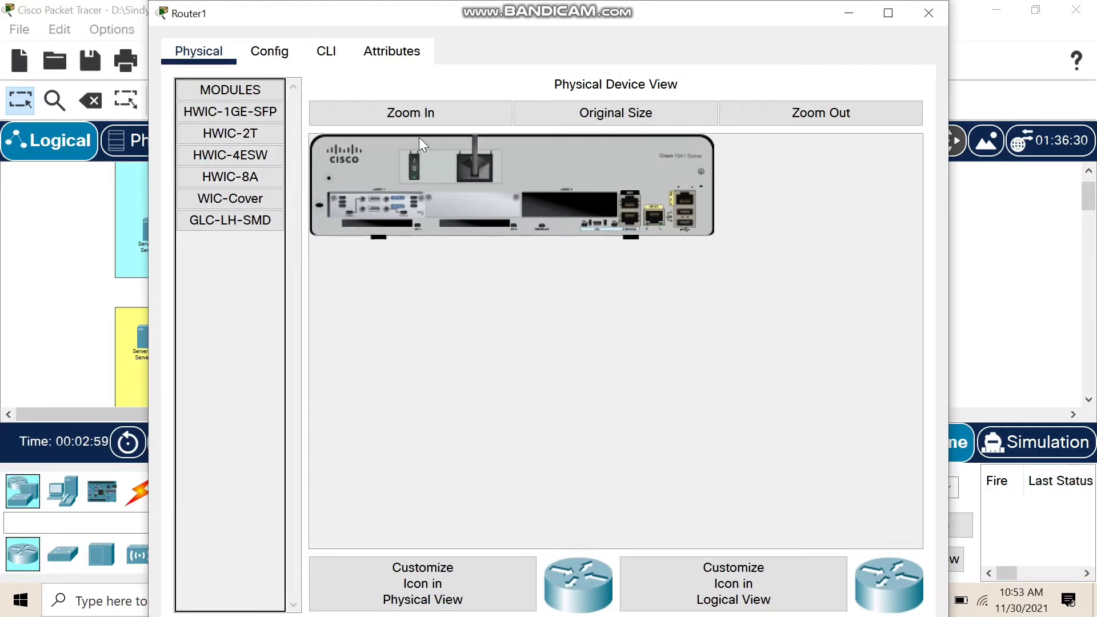
{"action": "left_click_drag", "start_coordinate": [230, 155], "coordinate": [365, 210]}
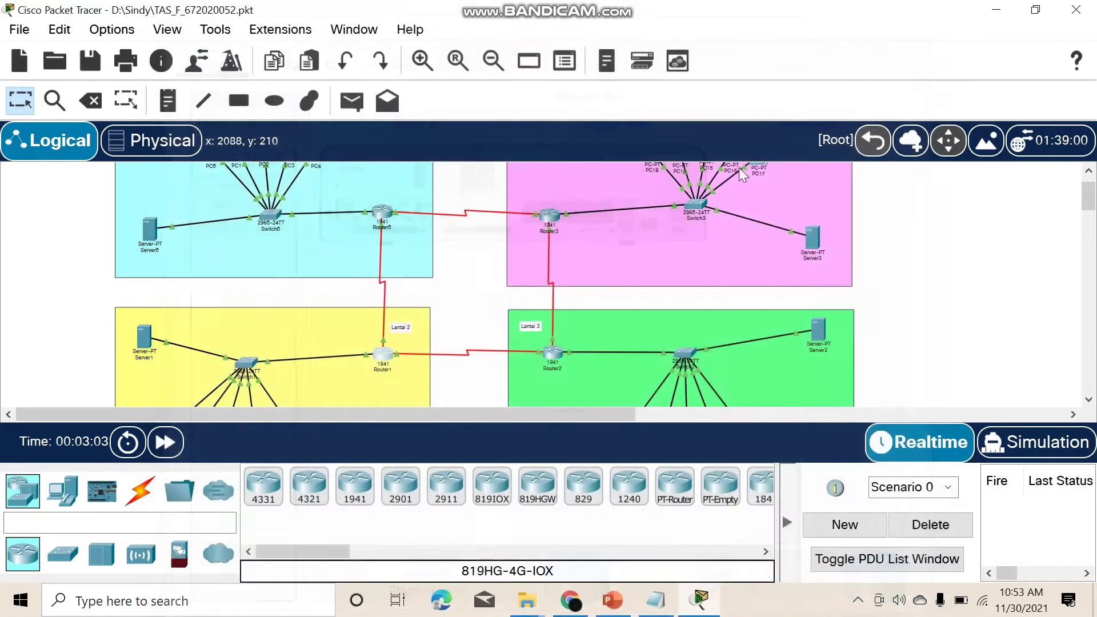
{"action": "left_click", "coordinate": [928, 13]}
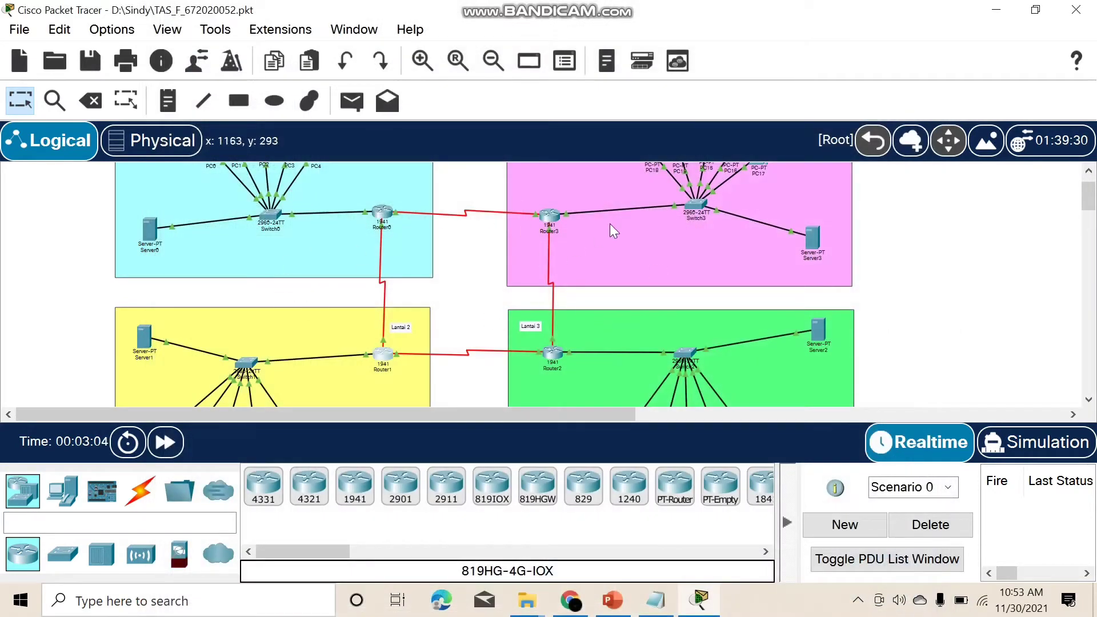
Step: Inspect the modules in the physical views of Router3 and Router2, and close their device windows
{"action": "left_click", "coordinate": [550, 217]}
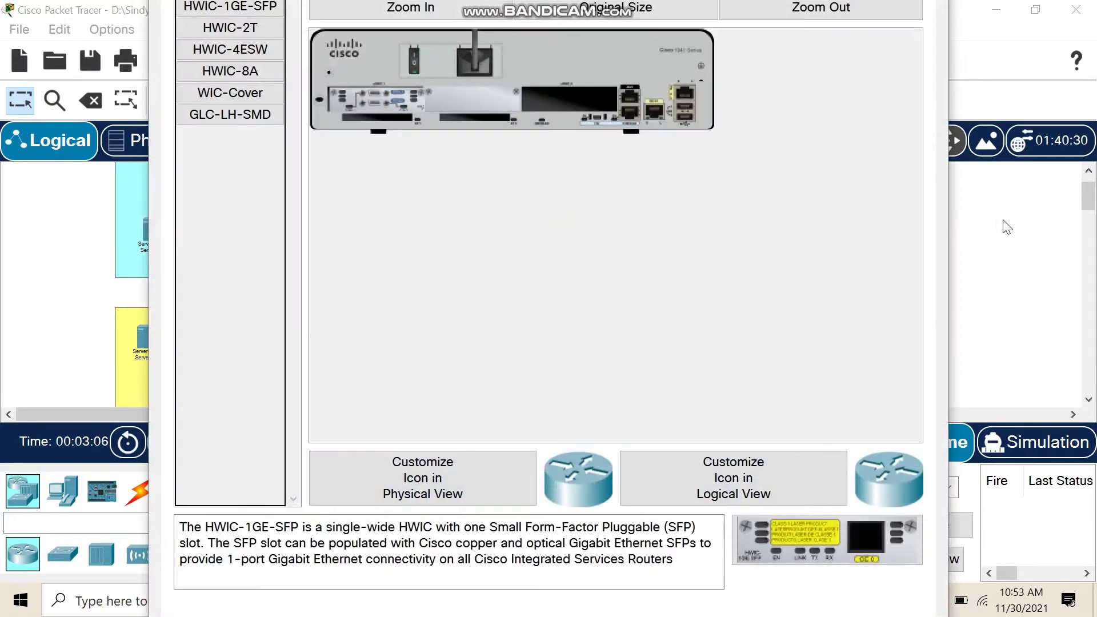
{"action": "left_click", "coordinate": [1007, 227]}
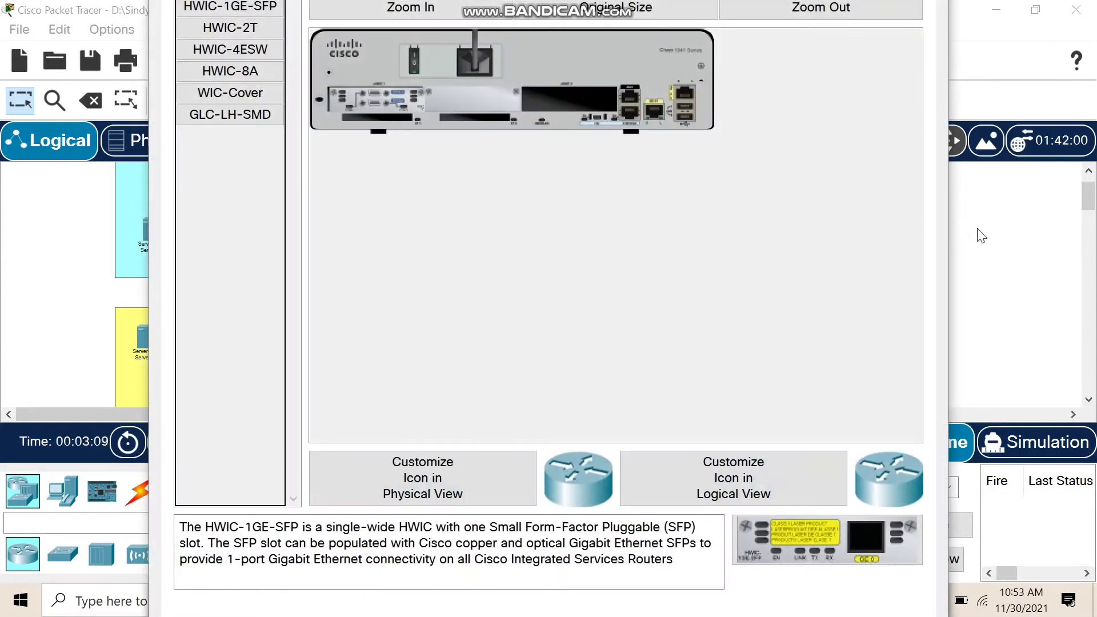
{"action": "left_click", "coordinate": [977, 233]}
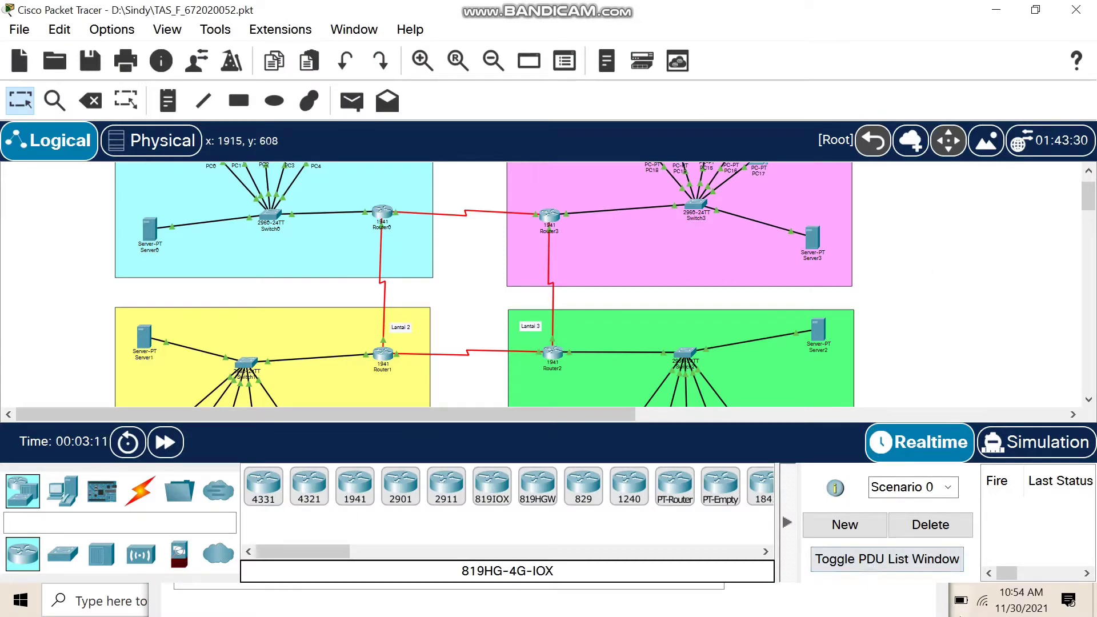
{"action": "left_click", "coordinate": [918, 607]}
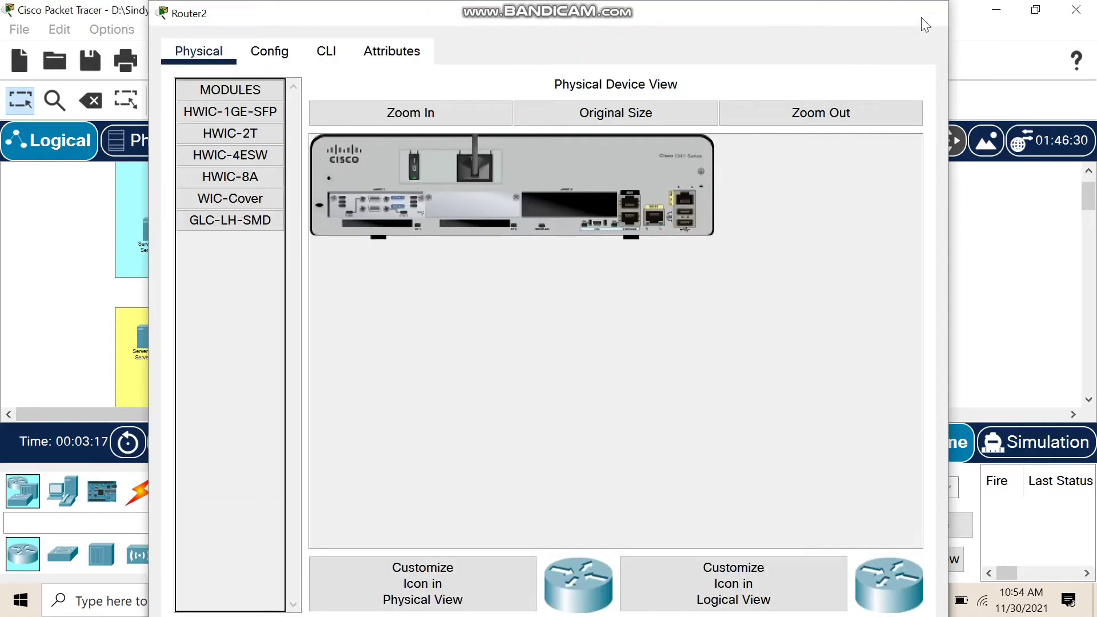
{"action": "left_click", "coordinate": [921, 17]}
{"action": "left_click", "coordinate": [767, 612]}
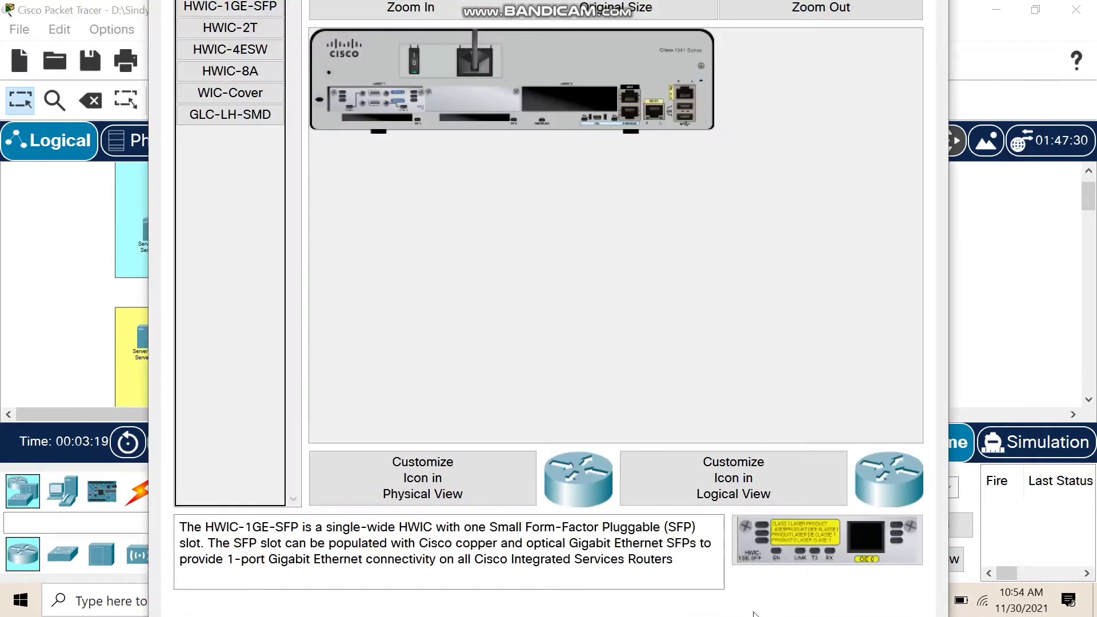
{"action": "left_click_drag", "start_coordinate": [950, 98], "coordinate": [866, 106]}
{"action": "left_click", "coordinate": [933, 17]}
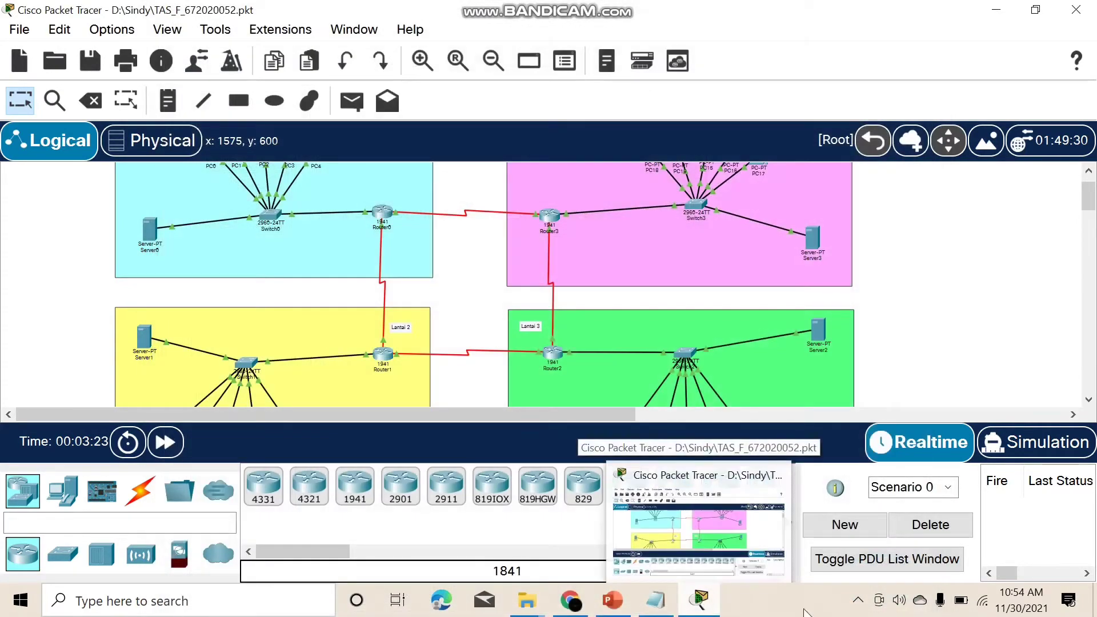
{"action": "left_click", "coordinate": [858, 600]}
{"action": "left_click", "coordinate": [858, 566]}
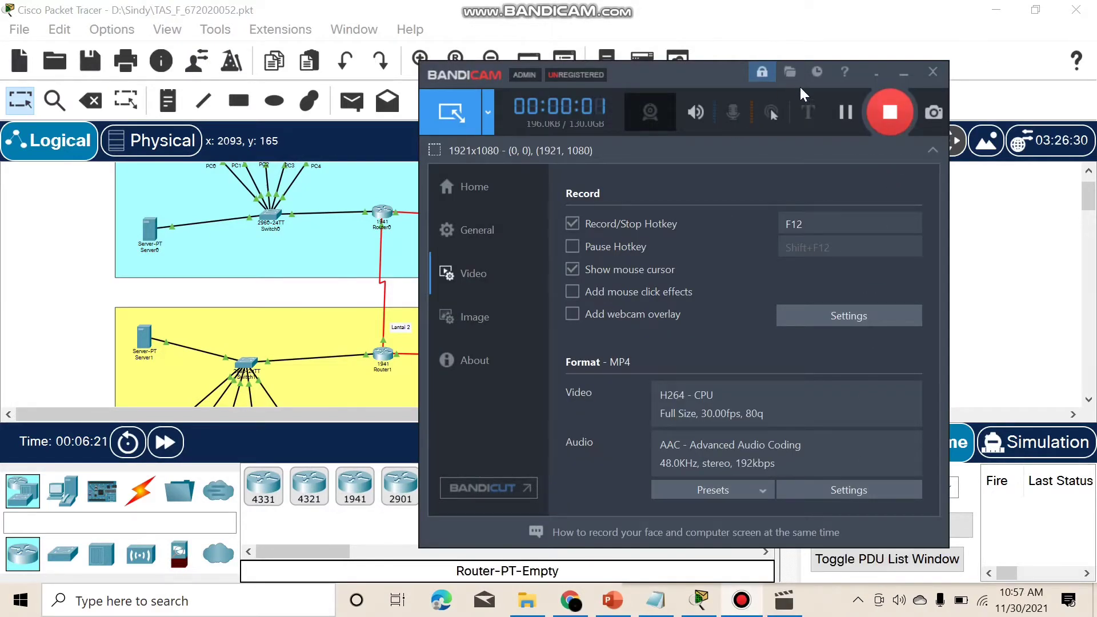
{"action": "left_click", "coordinate": [873, 76]}
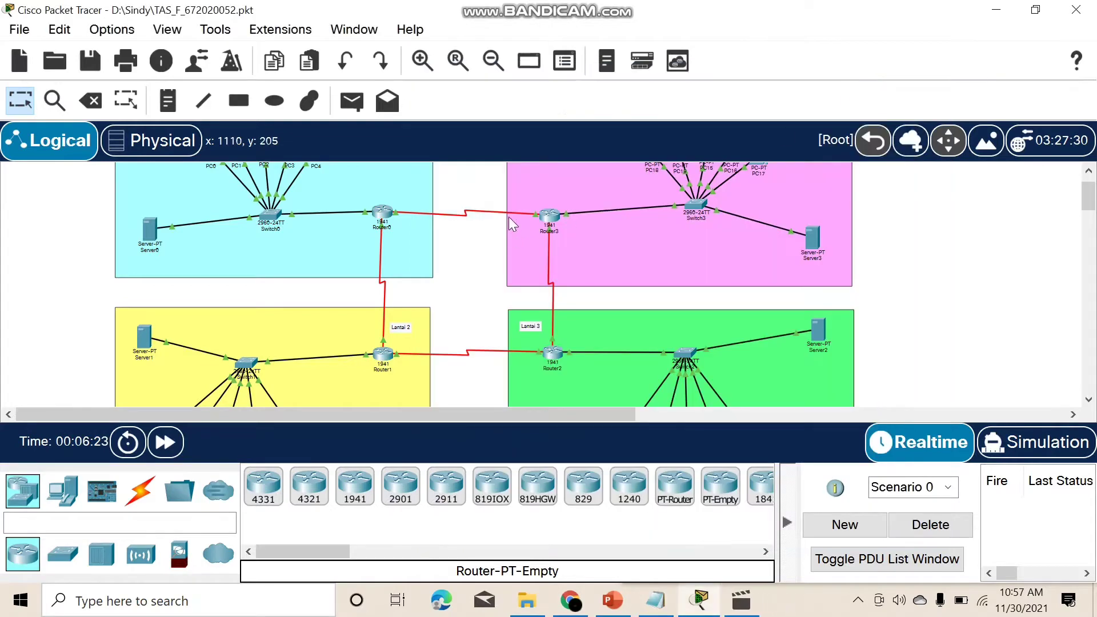
Step: Open Router0's GigabitEthernet0/0 interface configuration to view its IP settings
{"action": "scroll", "coordinate": [509, 208], "scroll_direction": "down", "scroll_amount": 2}
{"action": "scroll", "coordinate": [509, 208], "scroll_direction": "up", "scroll_amount": 3}
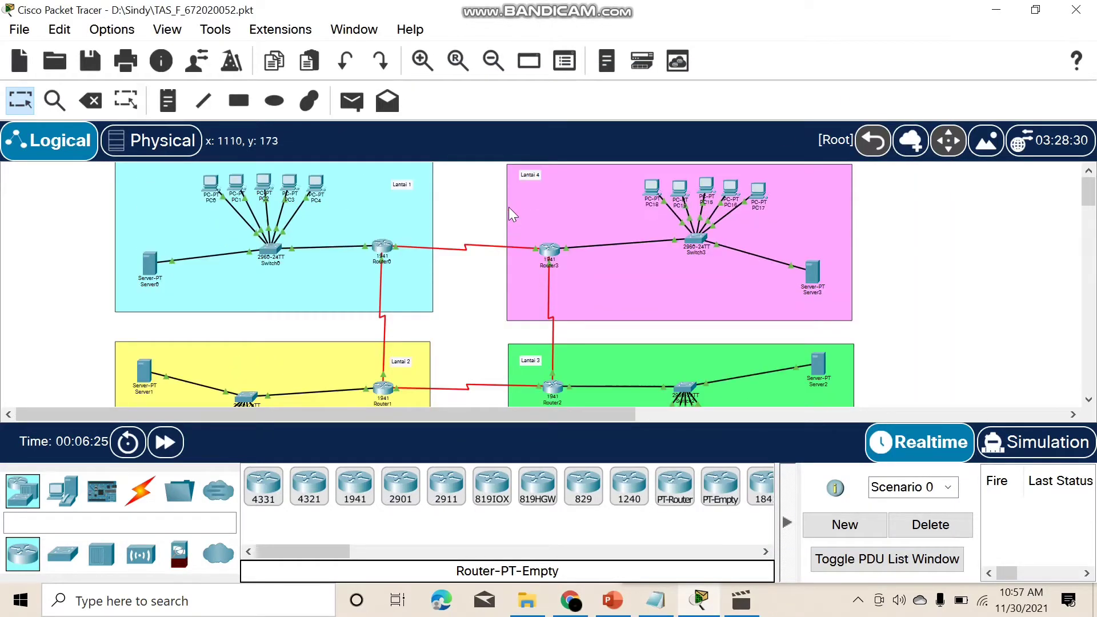
{"action": "left_click", "coordinate": [383, 248]}
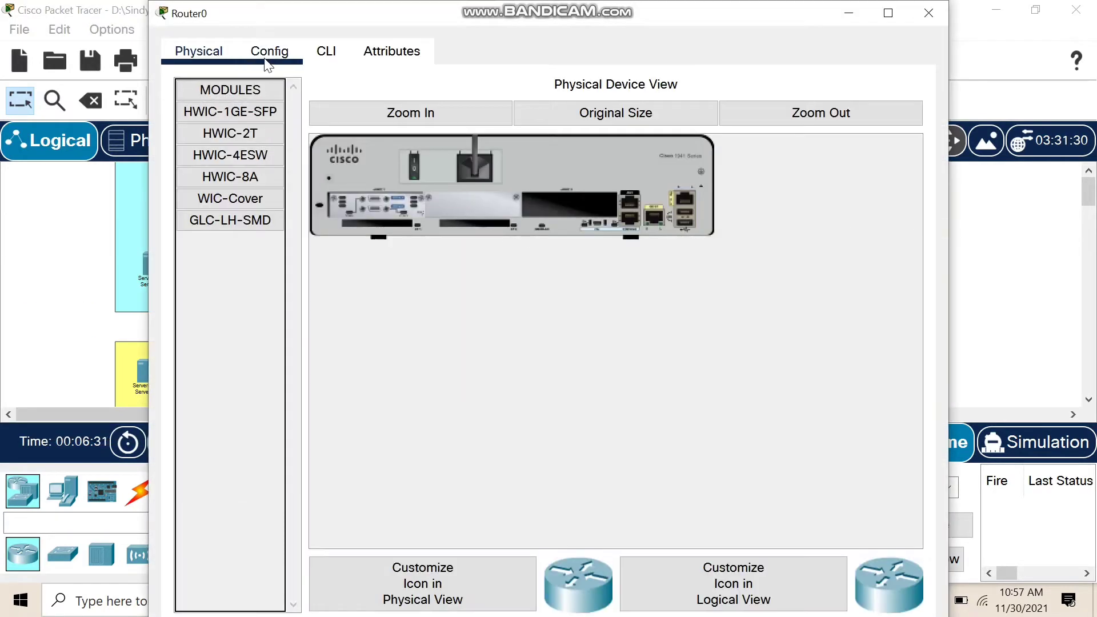
{"action": "left_click", "coordinate": [269, 55]}
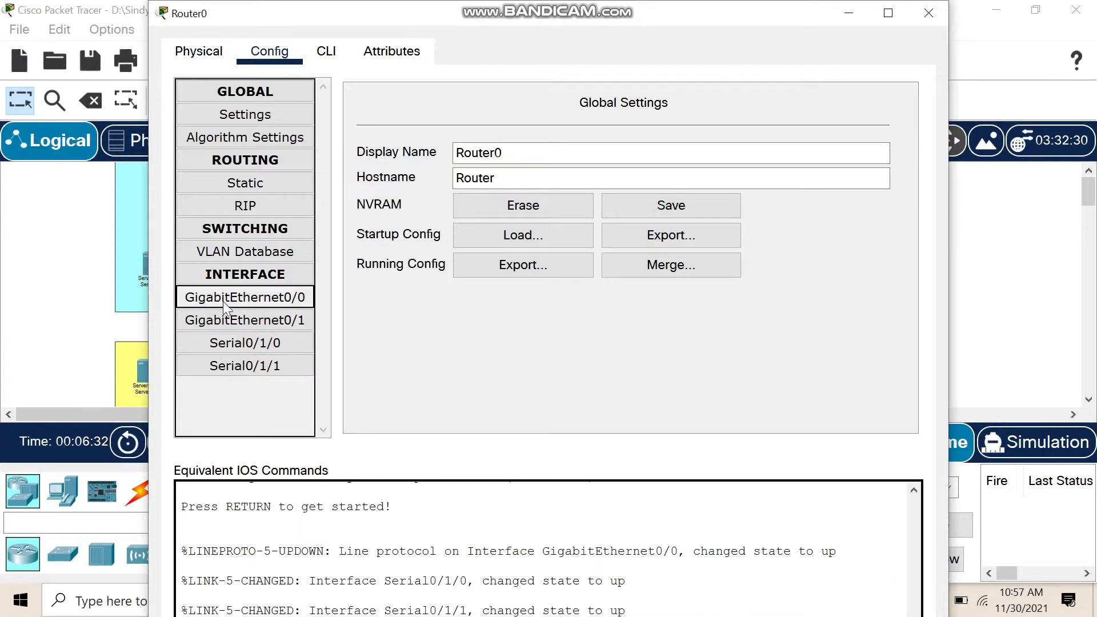
{"action": "left_click", "coordinate": [254, 308]}
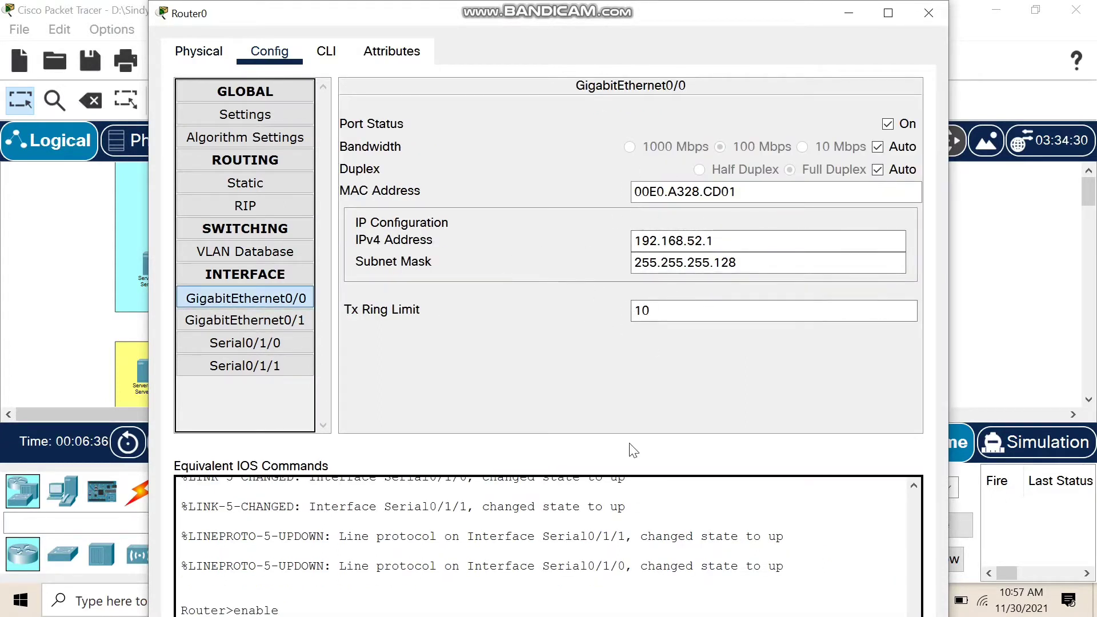
Step: Bring up the subnet calculations in Notepad alongside Router0's configuration and reveal their row labels
{"action": "left_click", "coordinate": [980, 323]}
{"action": "left_click", "coordinate": [965, 613]}
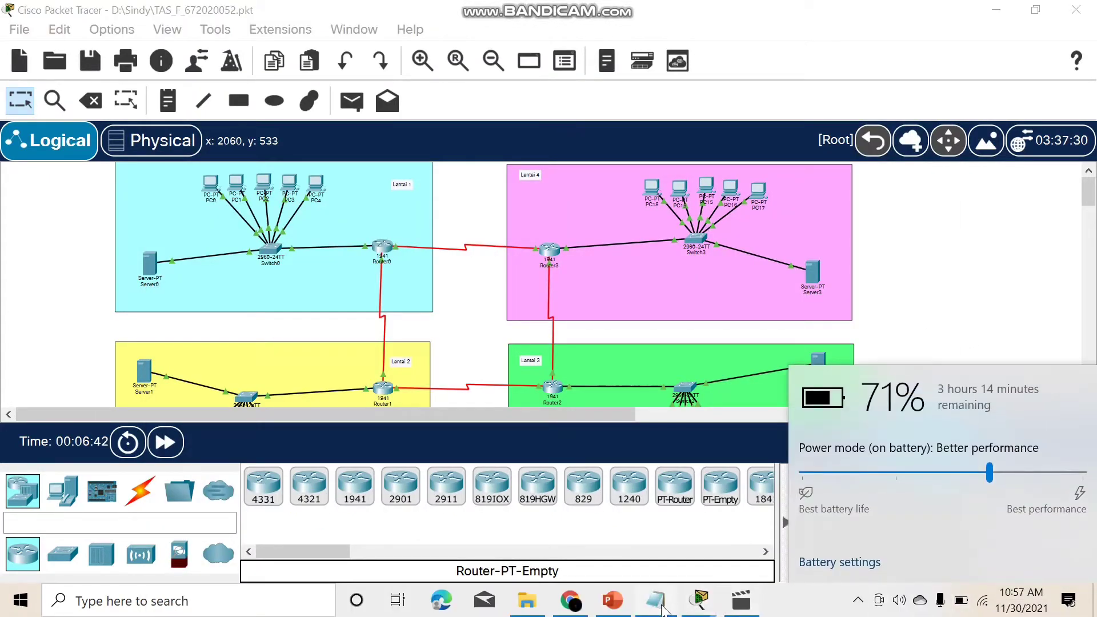
{"action": "left_click", "coordinate": [656, 601]}
{"action": "left_click", "coordinate": [663, 250]}
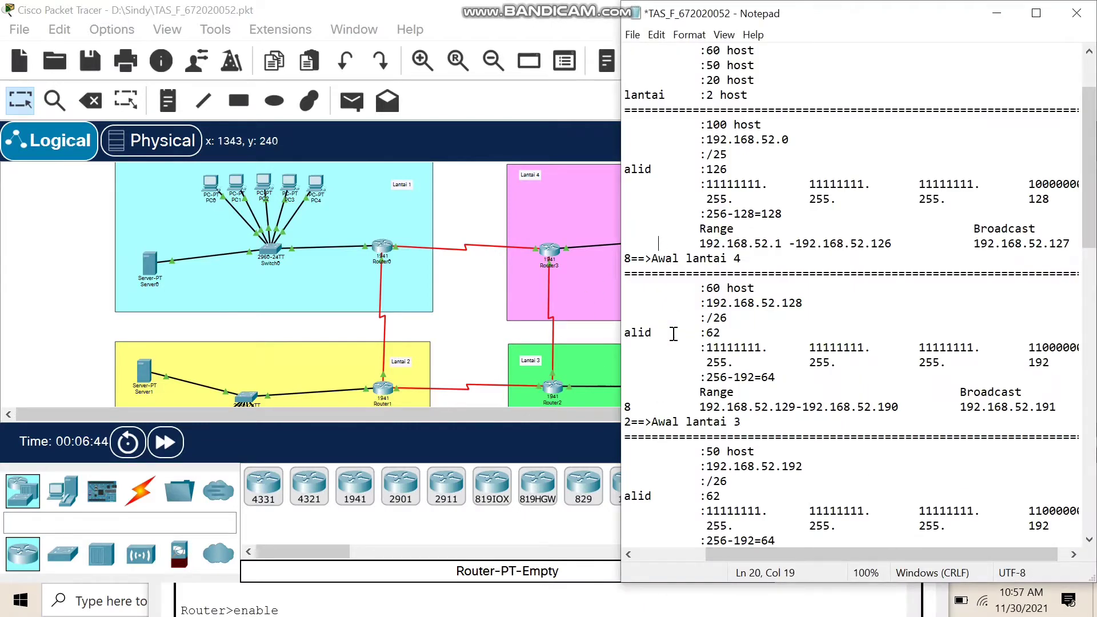
{"action": "left_click", "coordinate": [483, 606]}
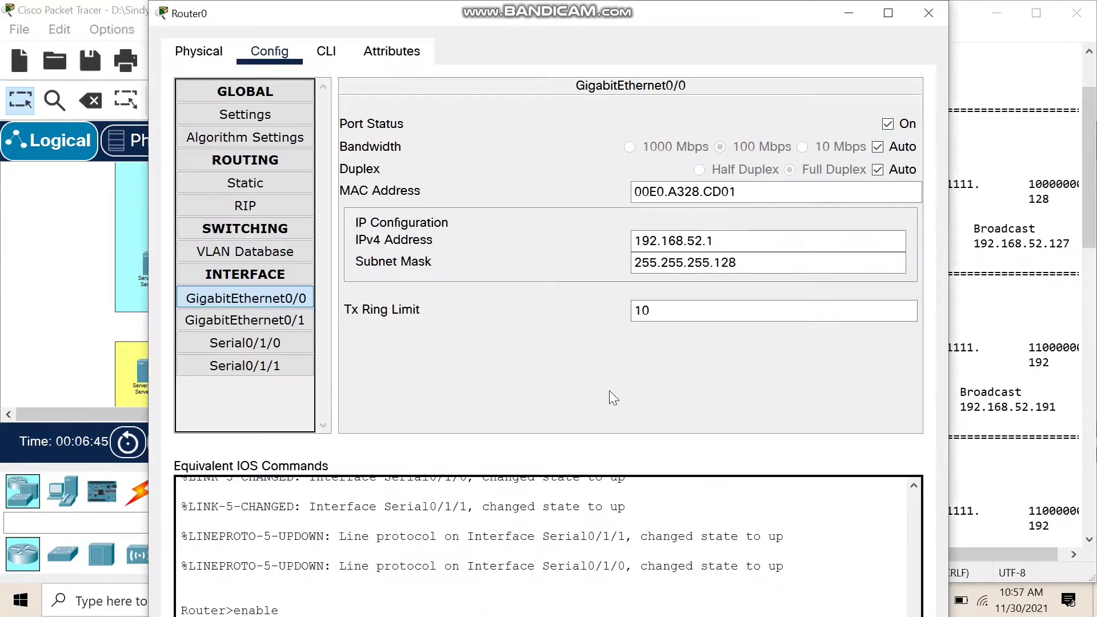
{"action": "left_click", "coordinate": [974, 269]}
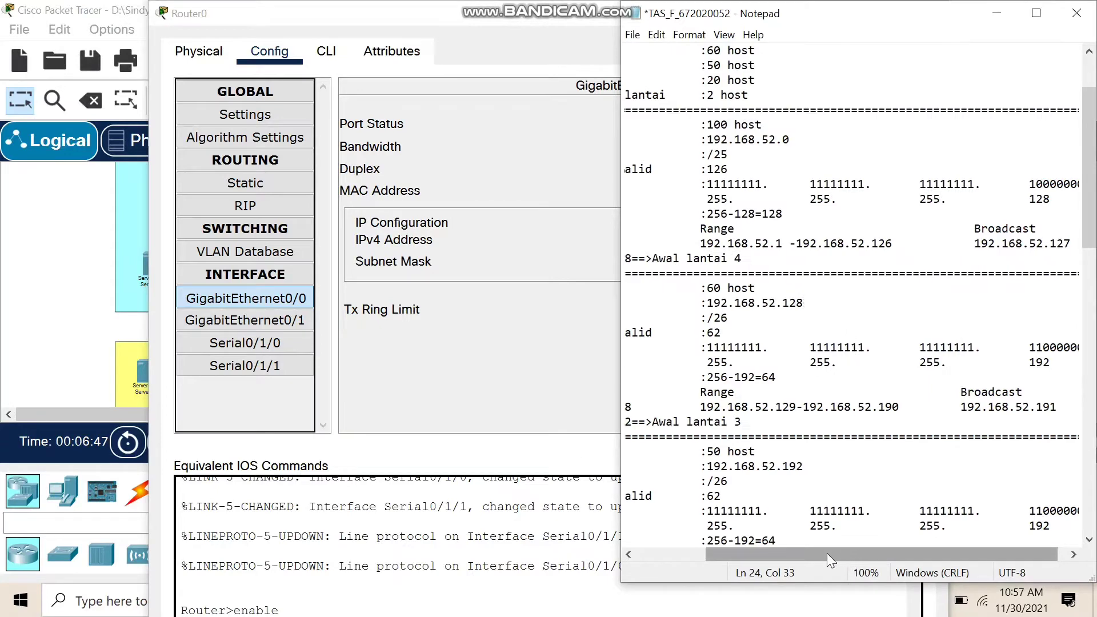
{"action": "left_click_drag", "start_coordinate": [829, 560], "coordinate": [379, 399]}
{"action": "left_click", "coordinate": [458, 319]}
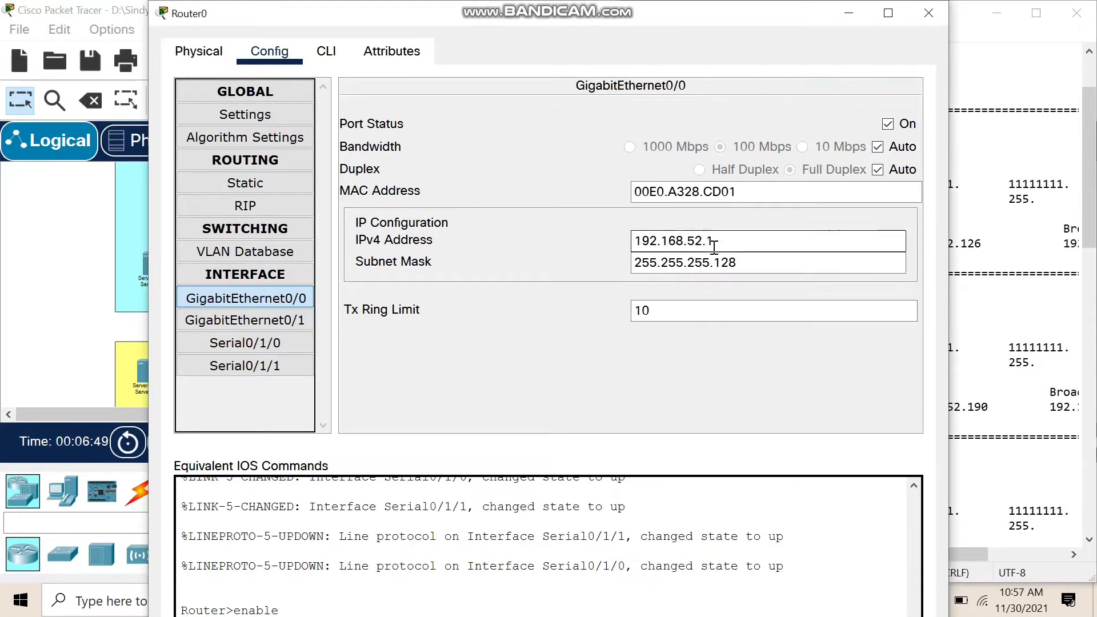
Step: Compare the first address of the Lantai 1 range in Notepad with the IPv4 address of Router0's GigabitEthernet0/0
{"action": "left_click", "coordinate": [994, 274]}
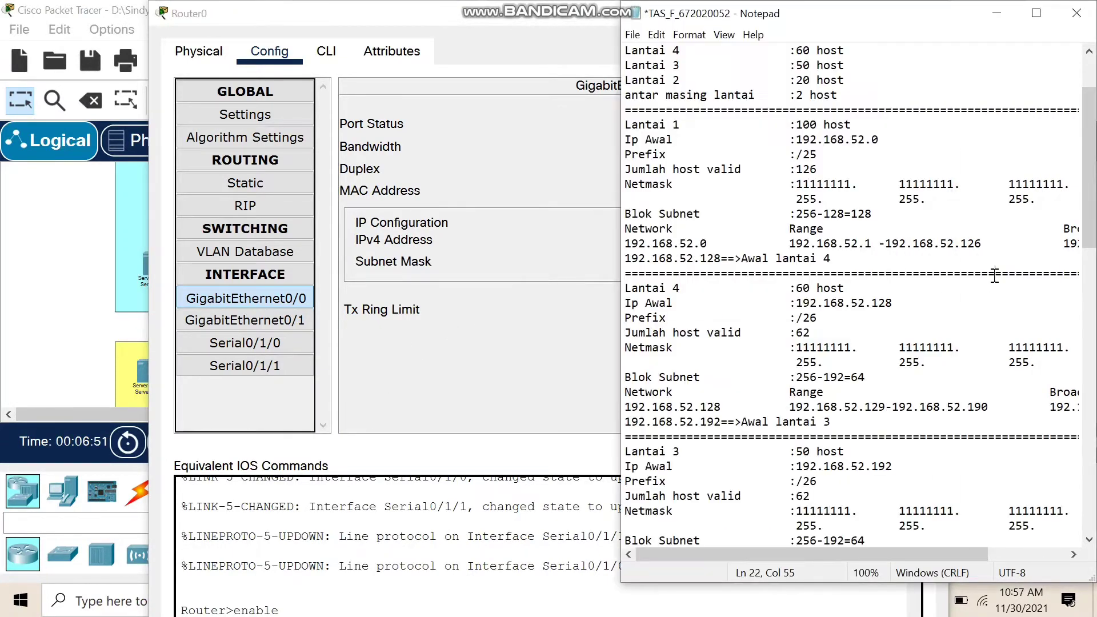
{"action": "scroll", "coordinate": [717, 169], "scroll_direction": "up", "scroll_amount": 2}
{"action": "scroll", "coordinate": [740, 193], "scroll_direction": "down", "scroll_amount": 1}
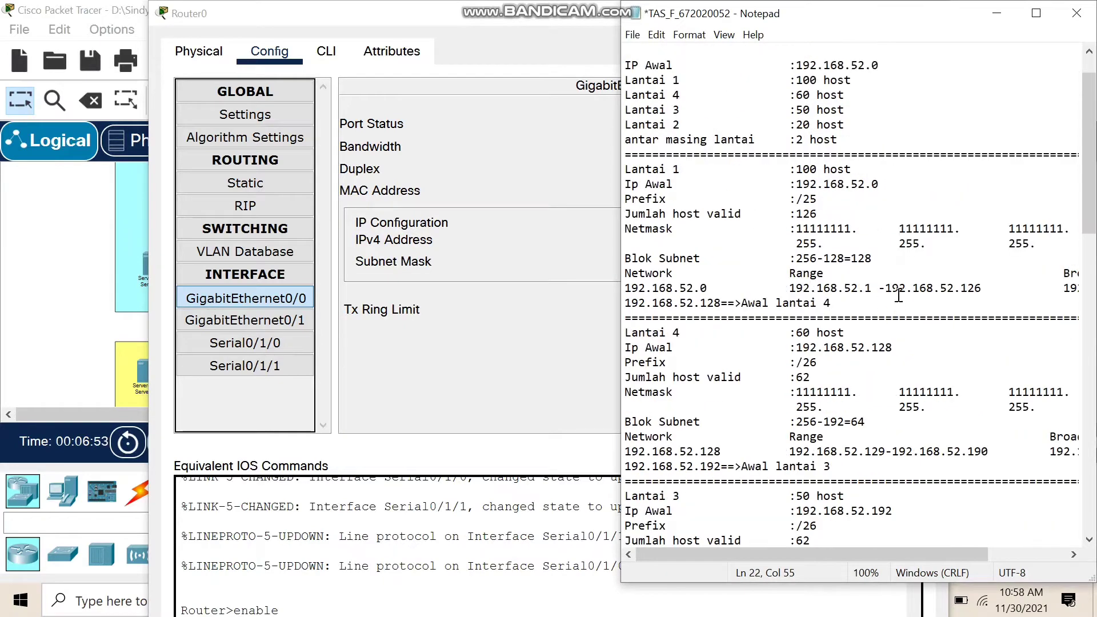
{"action": "left_click_drag", "start_coordinate": [873, 289], "coordinate": [790, 288]}
{"action": "left_click", "coordinate": [589, 255]}
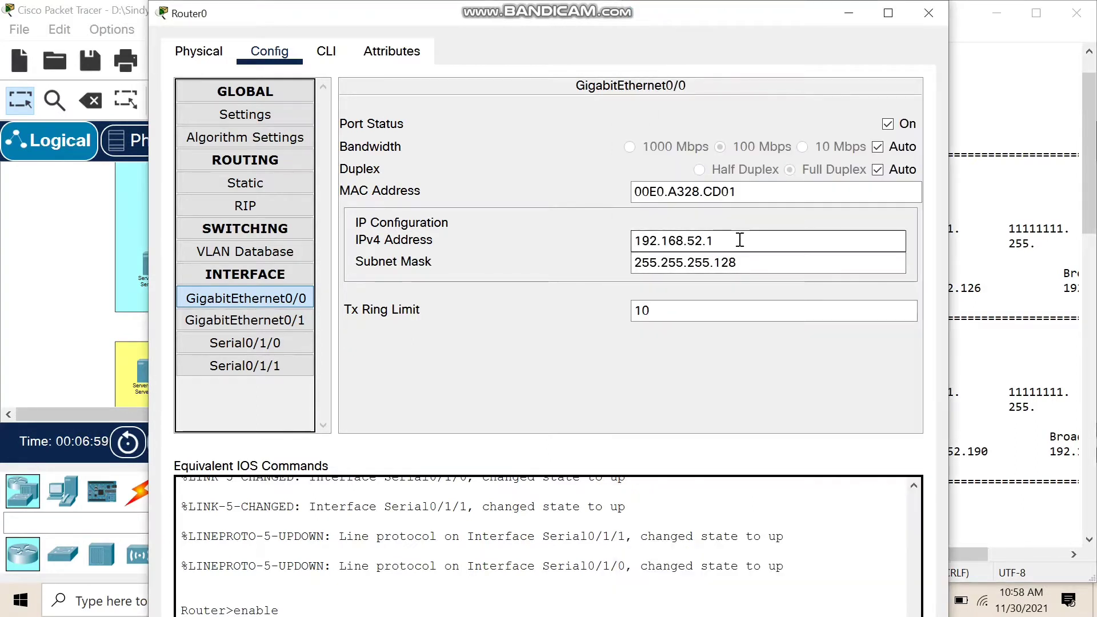
{"action": "left_click_drag", "start_coordinate": [737, 237], "coordinate": [609, 249]}
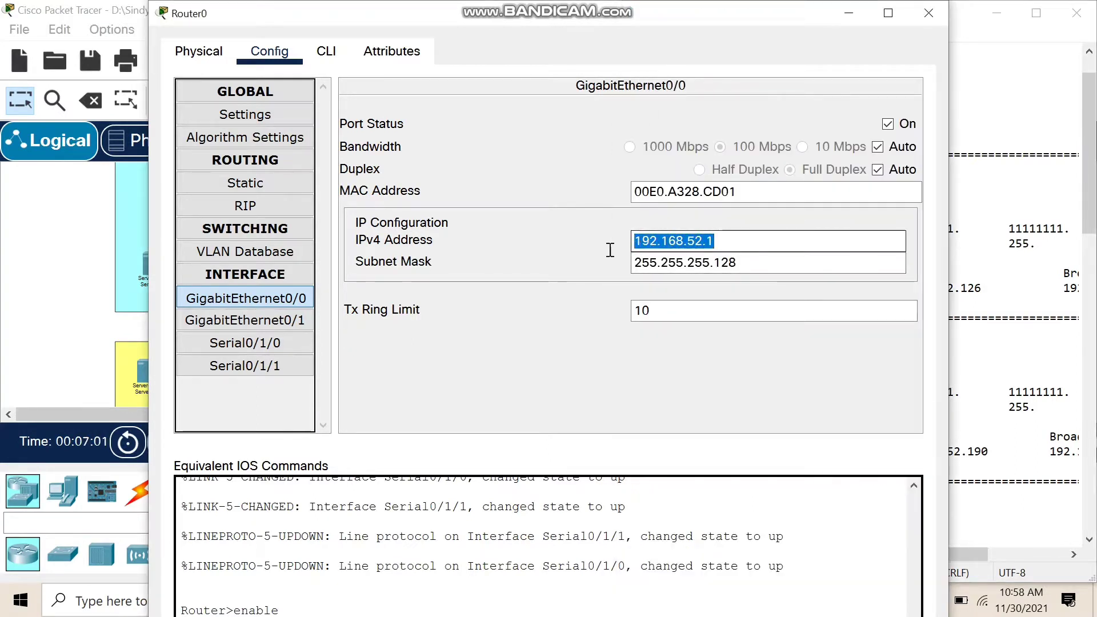
Step: Compare Router0's GigabitEthernet0/0 subnet mask with the last octet of the Lantai 1 netmask in Notepad
{"action": "left_click", "coordinate": [742, 265]}
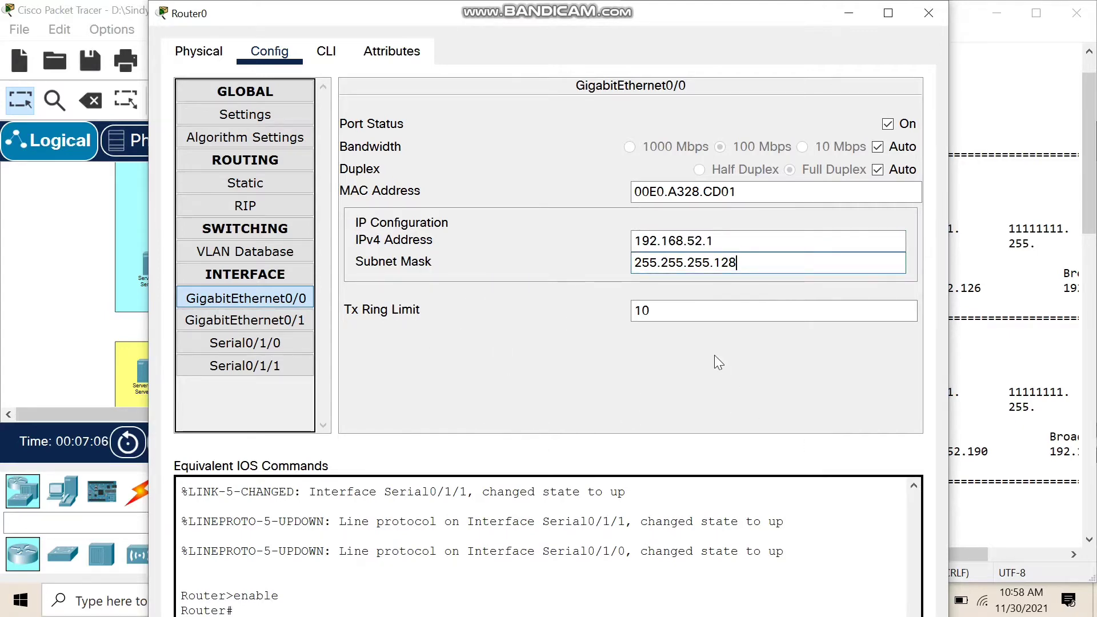
{"action": "left_click", "coordinate": [997, 385]}
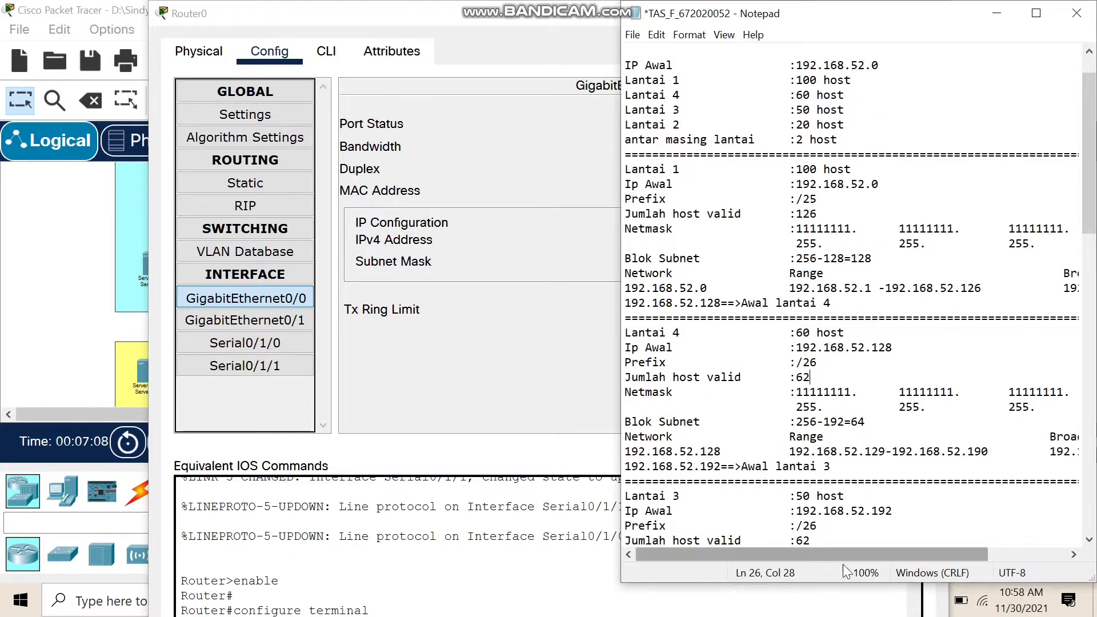
{"action": "left_click_drag", "start_coordinate": [834, 555], "coordinate": [912, 554]}
{"action": "double_click", "coordinate": [1044, 247]}
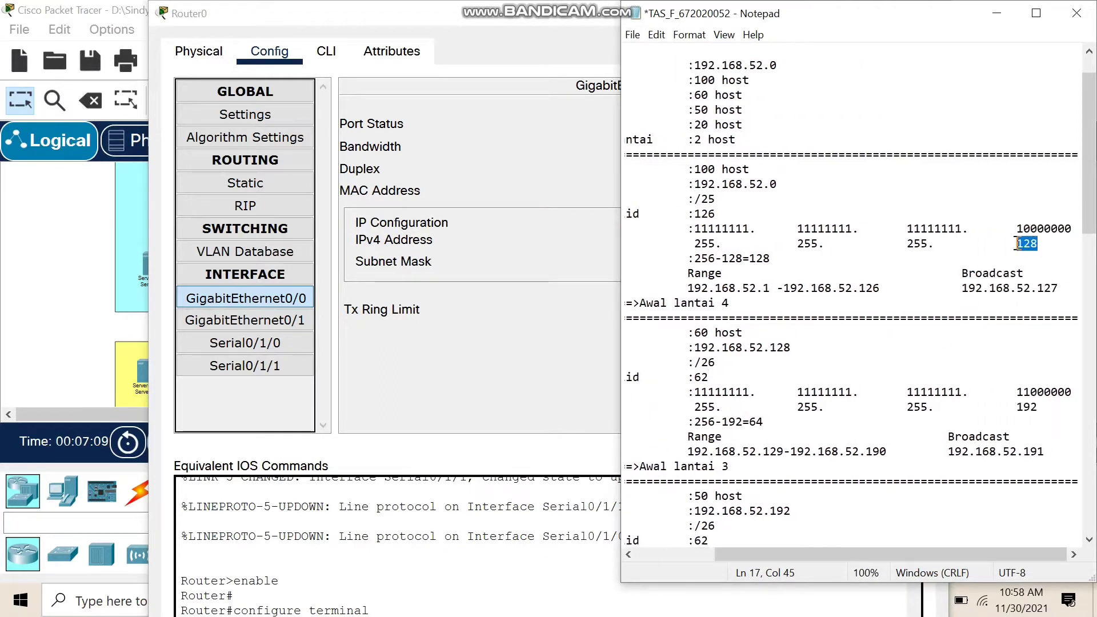
{"action": "left_click", "coordinate": [923, 546]}
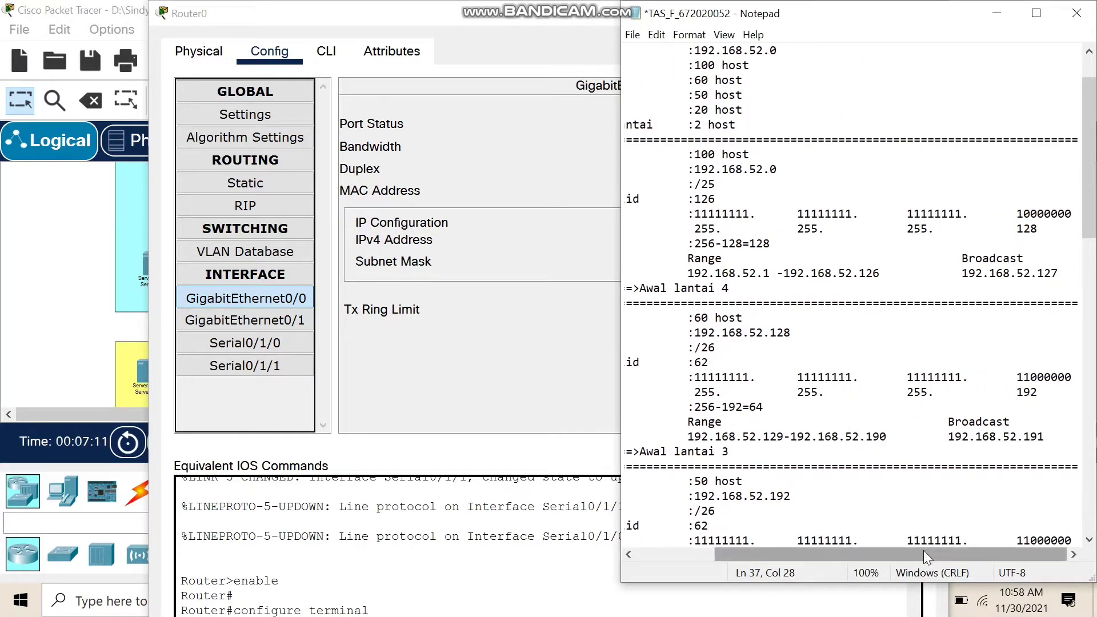
{"action": "left_click_drag", "start_coordinate": [923, 550], "coordinate": [797, 550]}
{"action": "left_click", "coordinate": [500, 368]}
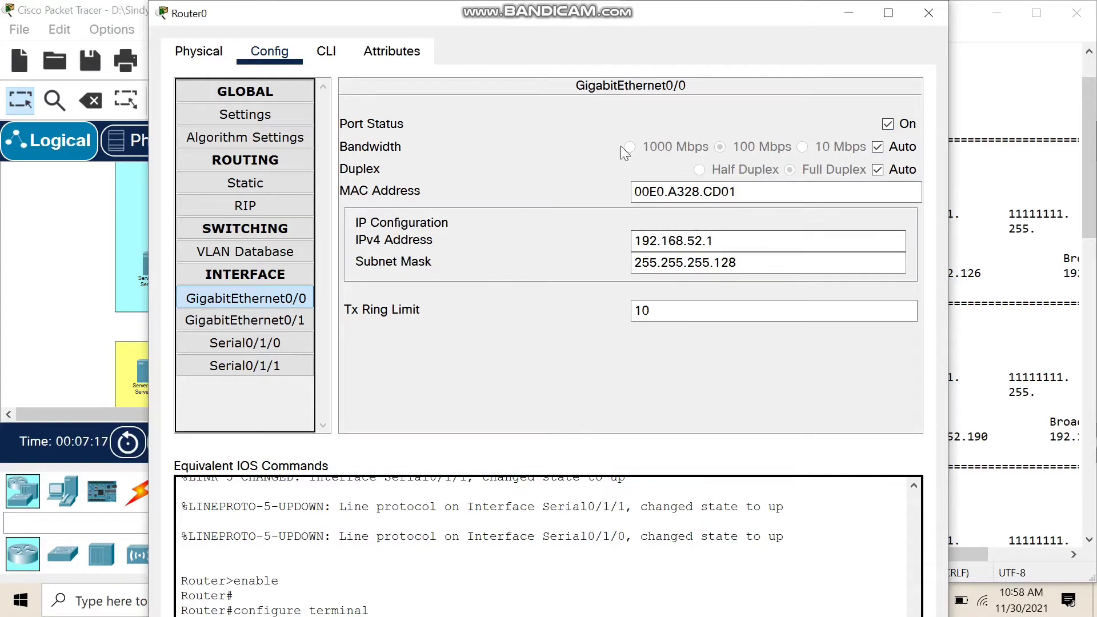
Step: Close Router0's device window and open Router1's GigabitEthernet0/0 interface configuration
{"action": "left_click", "coordinate": [927, 13]}
{"action": "scroll", "coordinate": [384, 296], "scroll_direction": "down", "scroll_amount": 2}
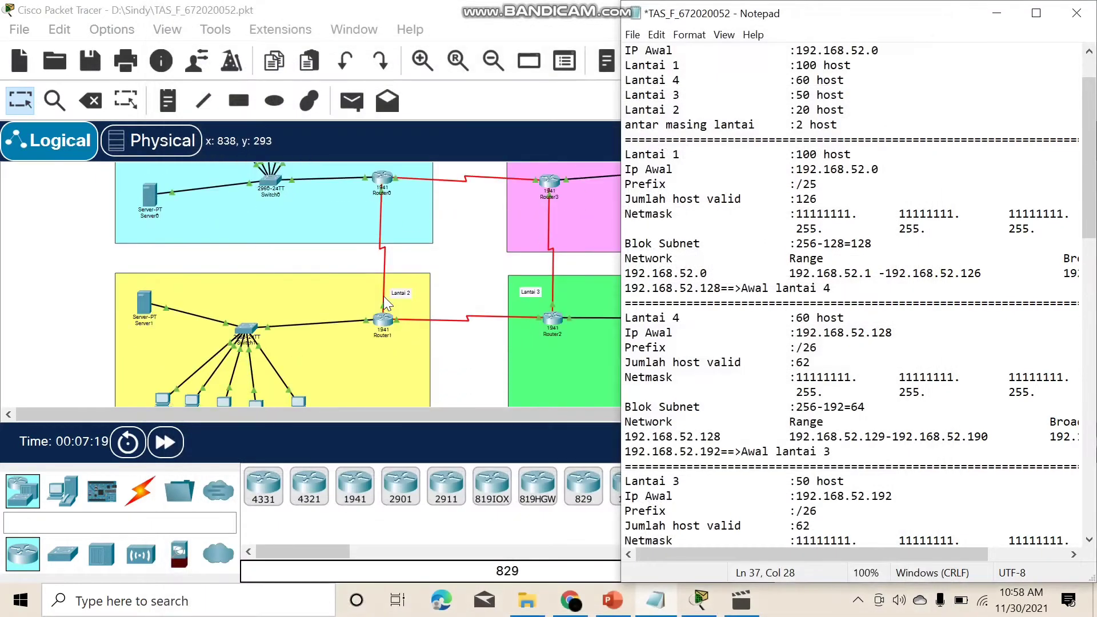
{"action": "left_click", "coordinate": [385, 324]}
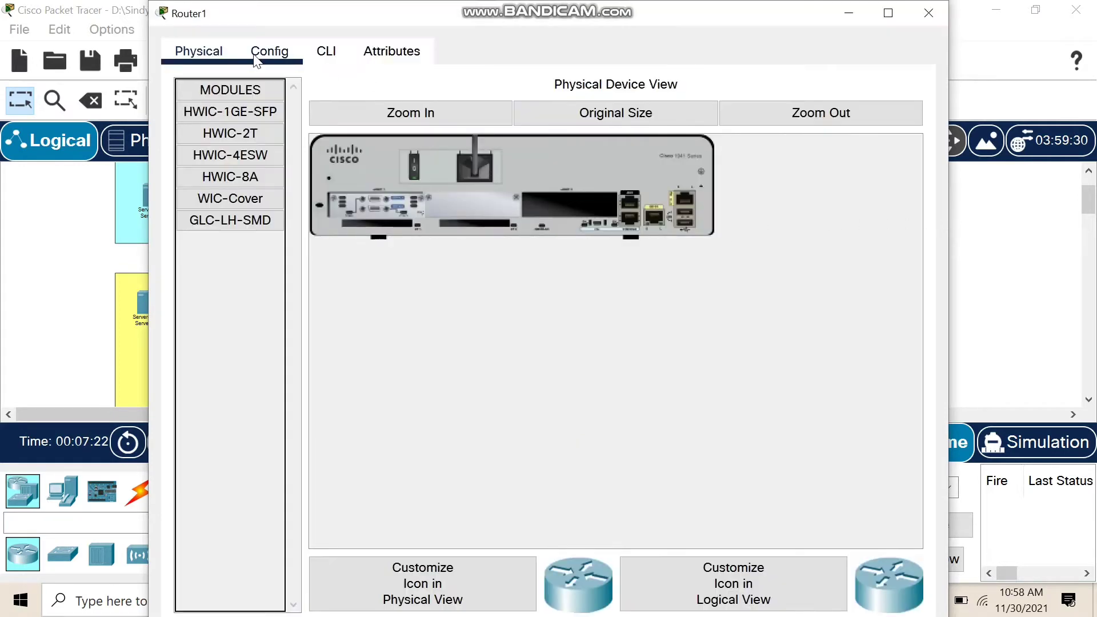
{"action": "left_click", "coordinate": [260, 60]}
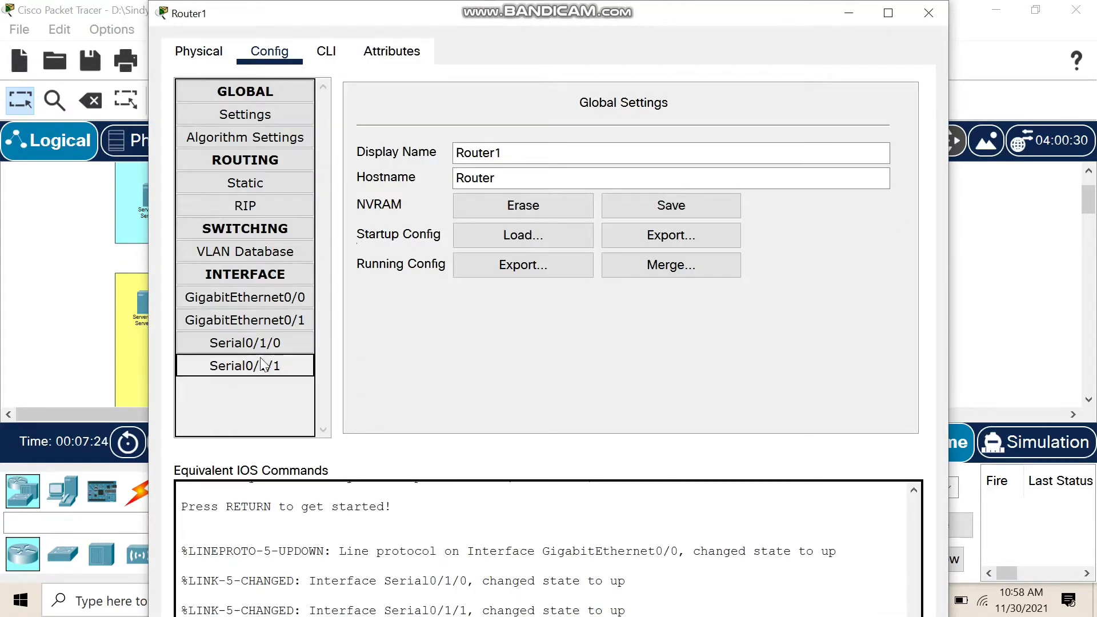
{"action": "left_click", "coordinate": [286, 303]}
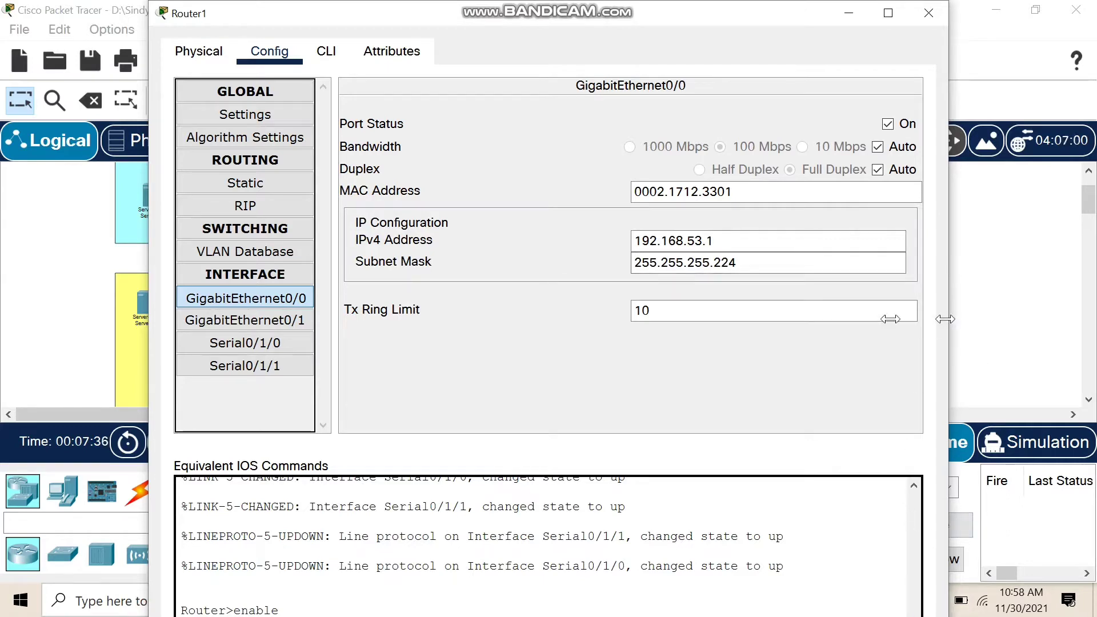
Step: Bring up the subnet calculations in Notepad alongside Router1's GigabitEthernet0/0 configuration
{"action": "left_click", "coordinate": [1066, 336]}
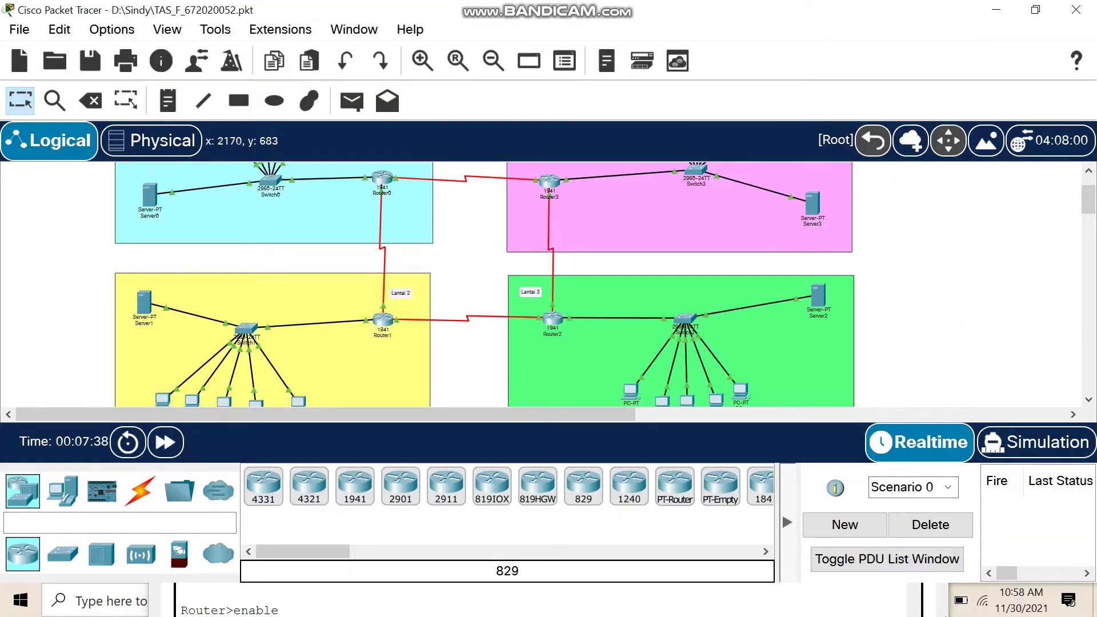
{"action": "left_click", "coordinate": [851, 603]}
{"action": "left_click", "coordinate": [960, 601]}
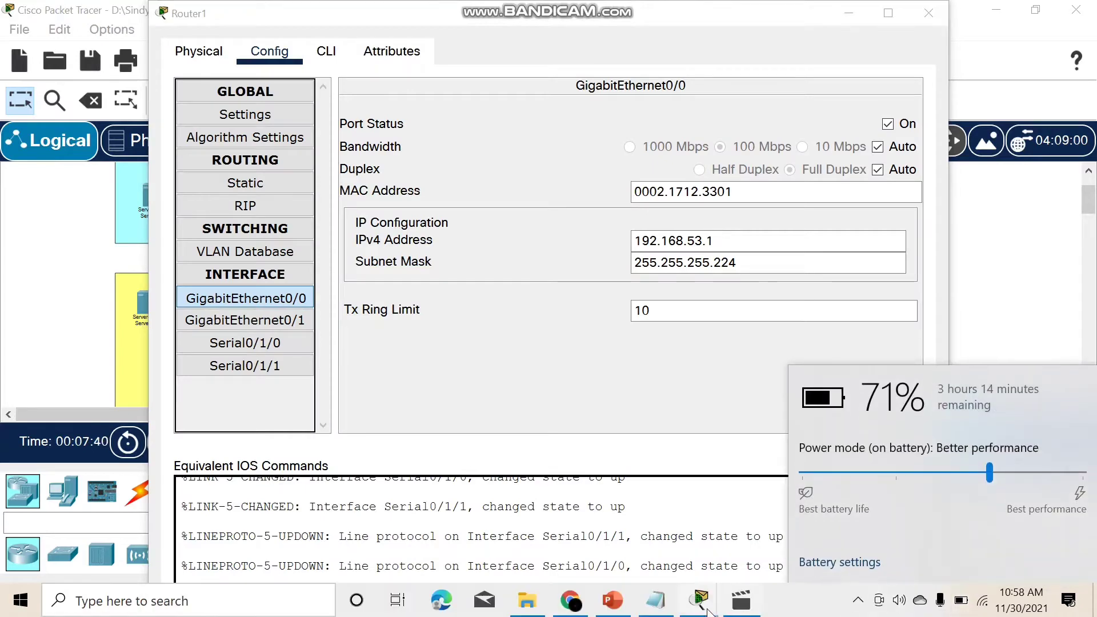
{"action": "left_click", "coordinate": [668, 608]}
{"action": "left_click", "coordinate": [567, 298]}
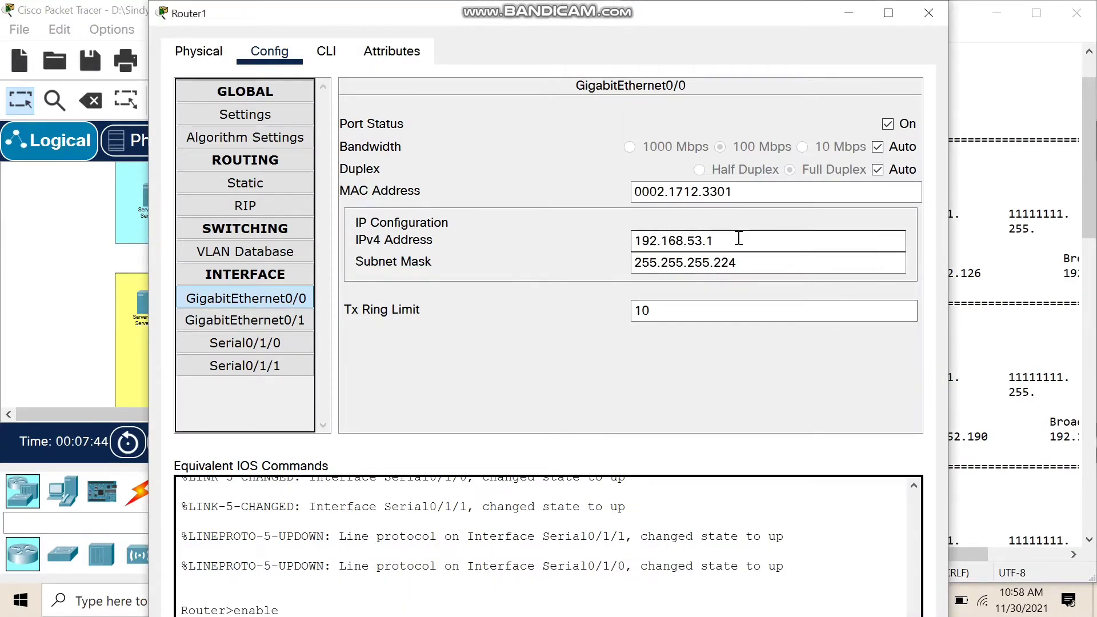
Step: Compare the first address of the Lantai 2 range in Notepad with the IPv4 address of Router1's GigabitEthernet0/0
{"action": "left_click", "coordinate": [985, 282]}
{"action": "scroll", "coordinate": [971, 304], "scroll_direction": "down", "scroll_amount": 10}
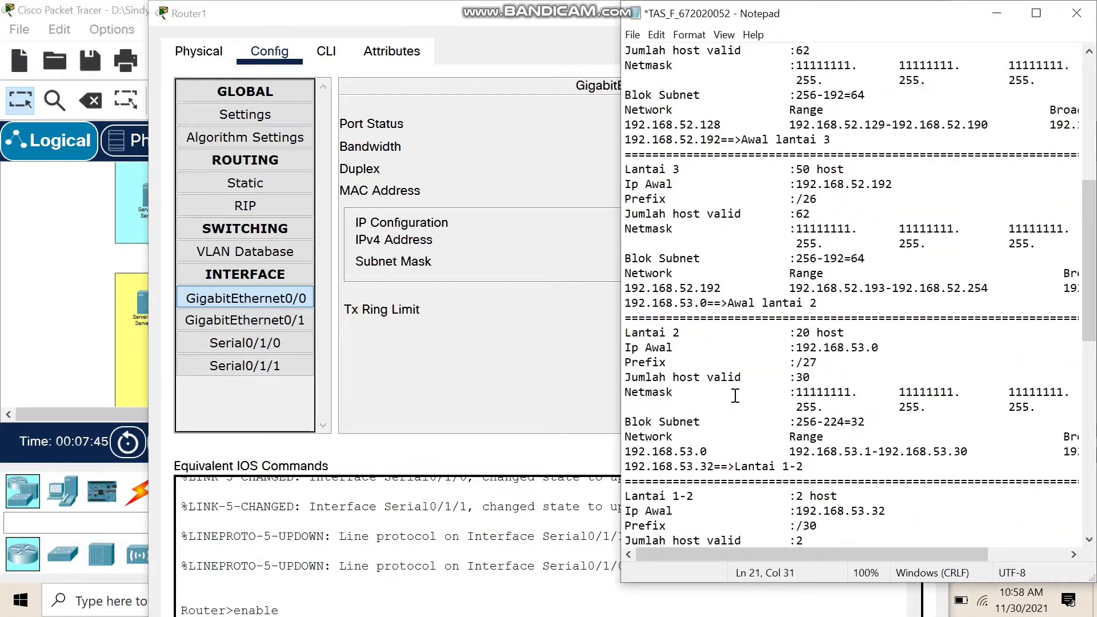
{"action": "scroll", "coordinate": [742, 406], "scroll_direction": "down", "scroll_amount": 2}
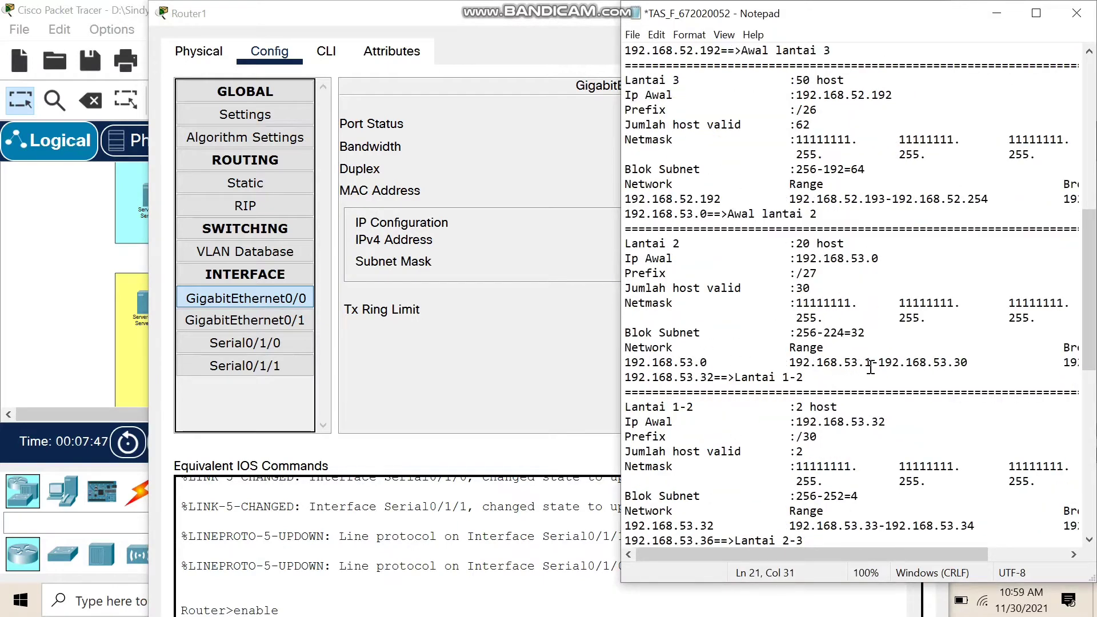
{"action": "left_click_drag", "start_coordinate": [870, 367], "coordinate": [783, 364]}
{"action": "left_click", "coordinate": [577, 329]}
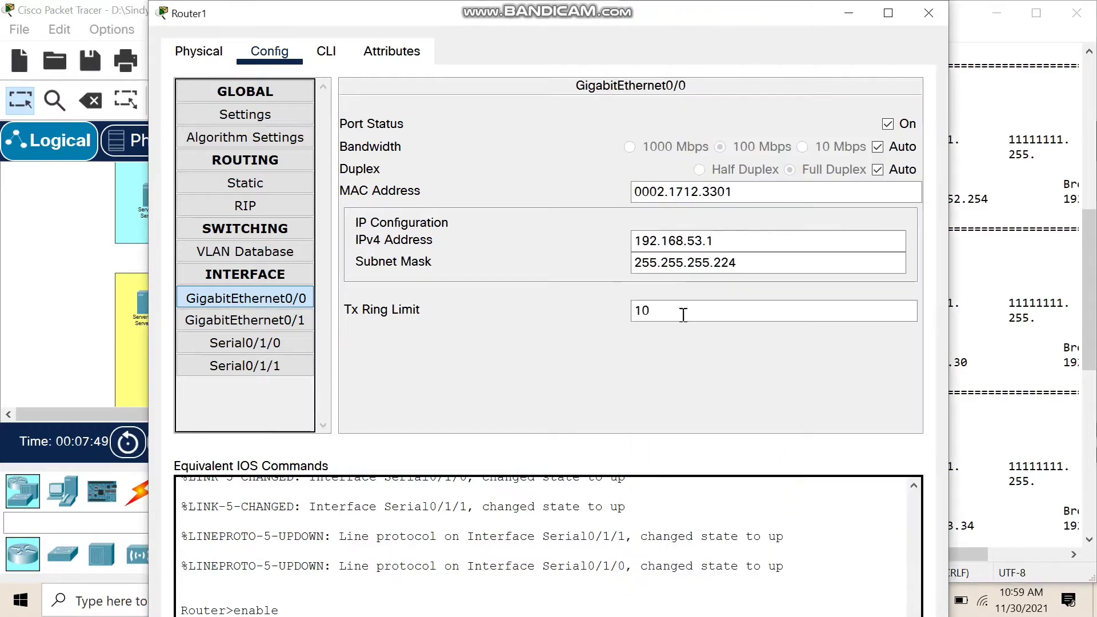
Step: Compare the last octet of the Lantai 2 netmask in Notepad with Router1's GigabitEthernet0/0 subnet mask
{"action": "left_click", "coordinate": [974, 380]}
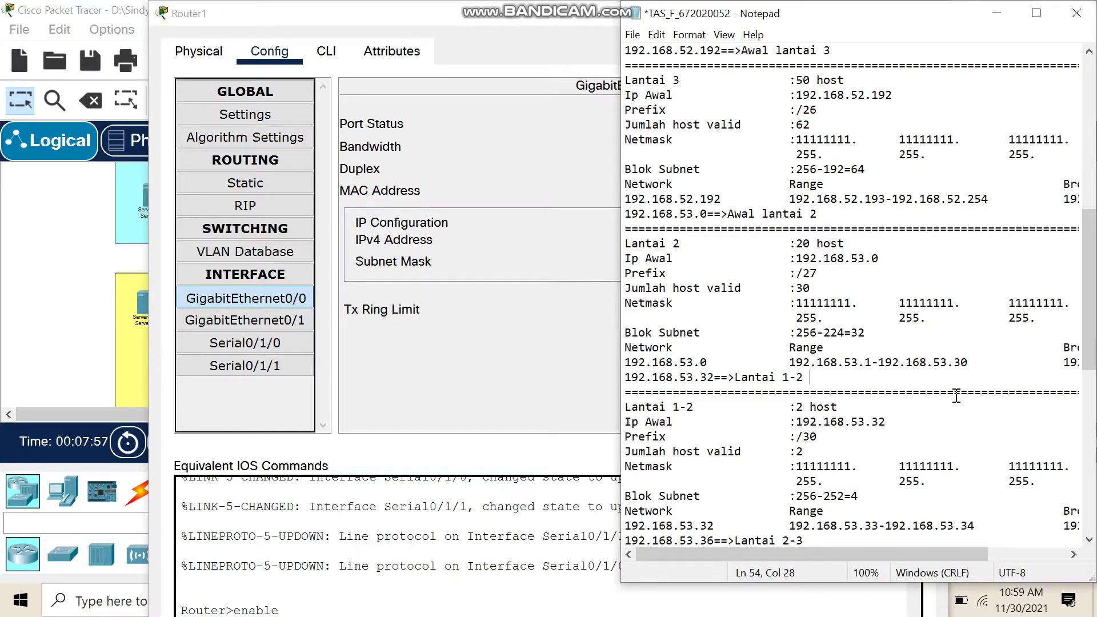
{"action": "scroll", "coordinate": [1005, 365], "scroll_direction": "right", "scroll_amount": 3}
{"action": "left_click", "coordinate": [1066, 318]}
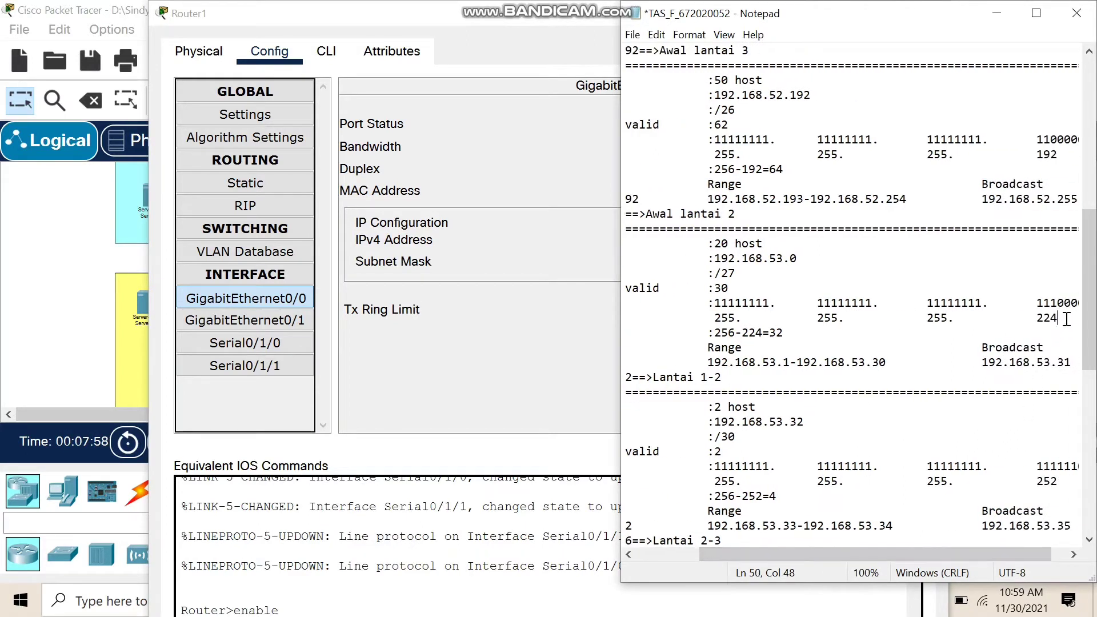
{"action": "left_click", "coordinate": [539, 254]}
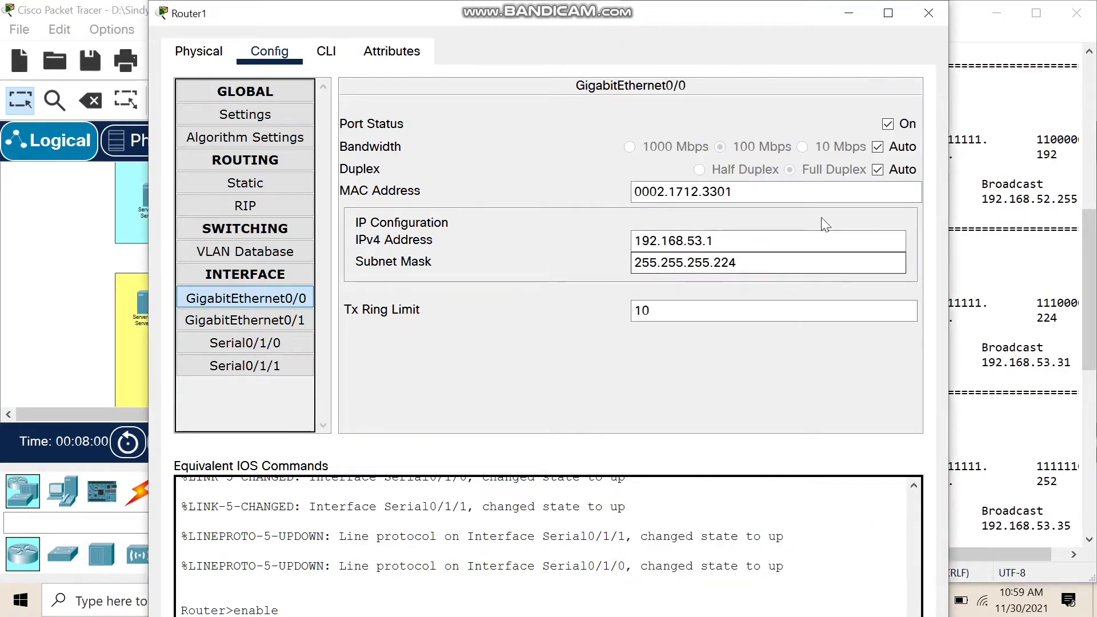
Step: Close Router1's device window and open Router2's GigabitEthernet0/0 interface configuration
{"action": "left_click", "coordinate": [914, 19]}
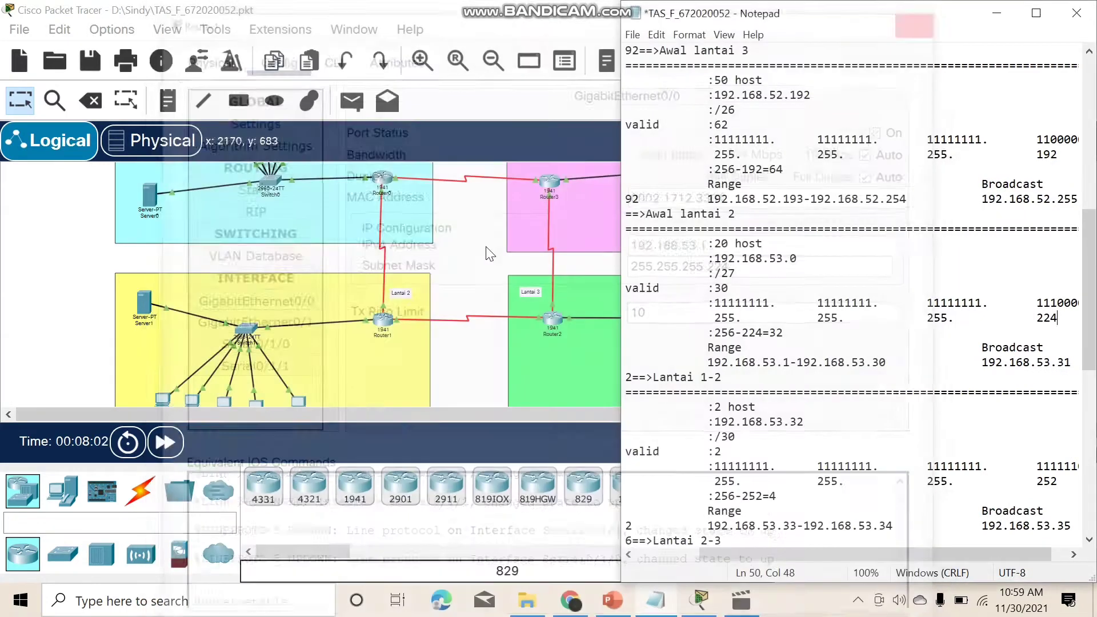
{"action": "left_click", "coordinate": [550, 317]}
{"action": "left_click", "coordinate": [550, 318]}
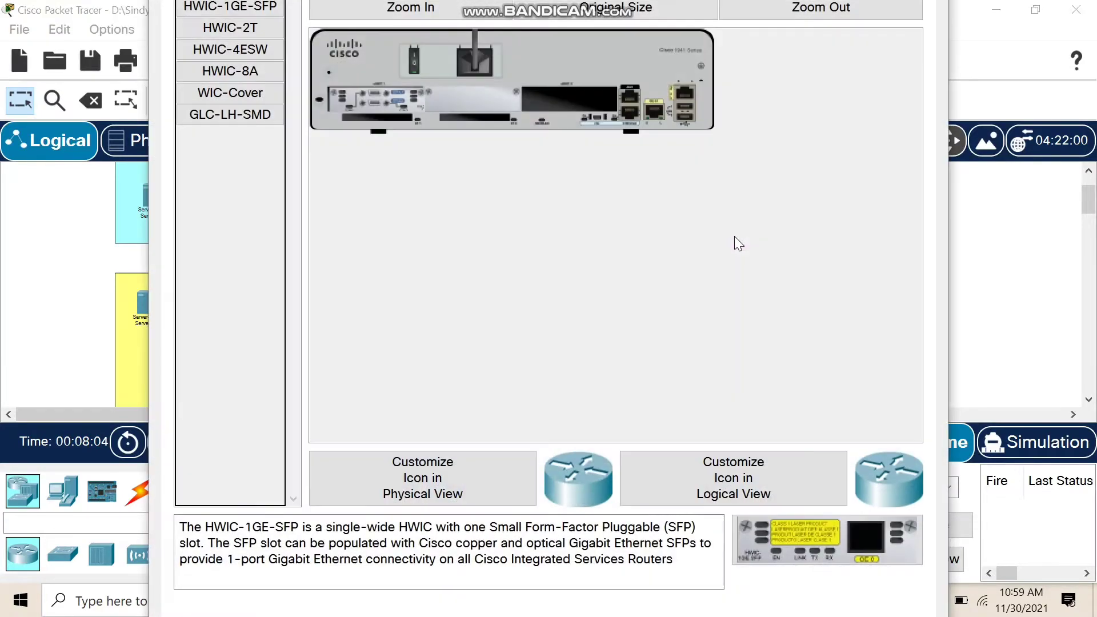
{"action": "left_click_drag", "start_coordinate": [949, 219], "coordinate": [804, 220]}
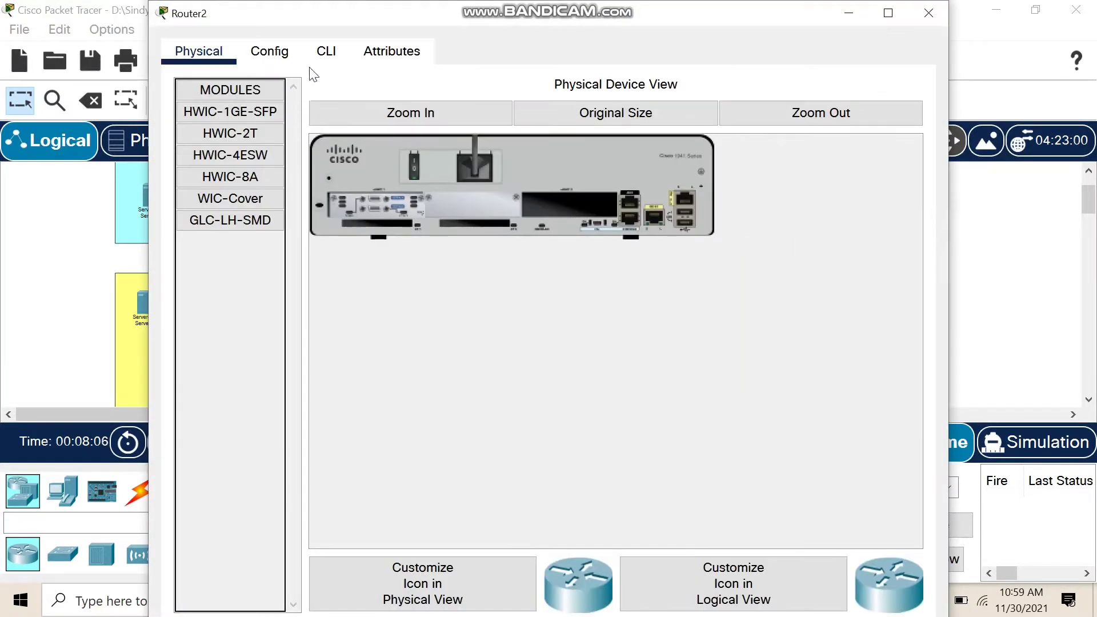
{"action": "left_click", "coordinate": [258, 49]}
{"action": "left_click", "coordinate": [246, 298]}
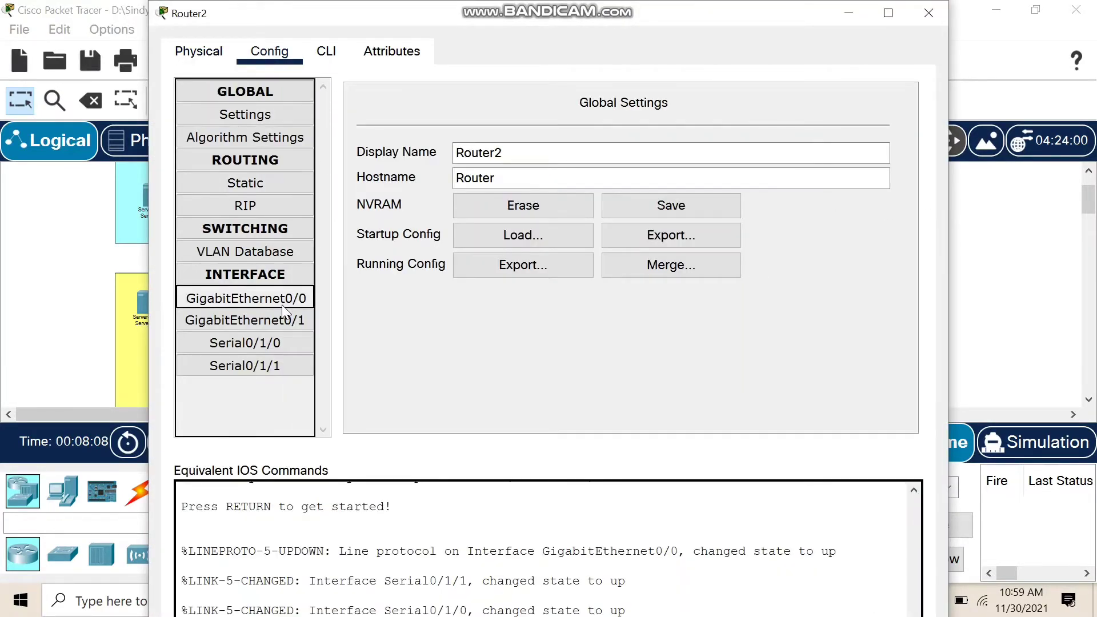
Step: Bring the Notepad subnet calculations back up and locate the Lantai 3 section with its row labels showing
{"action": "left_click", "coordinate": [1041, 313]}
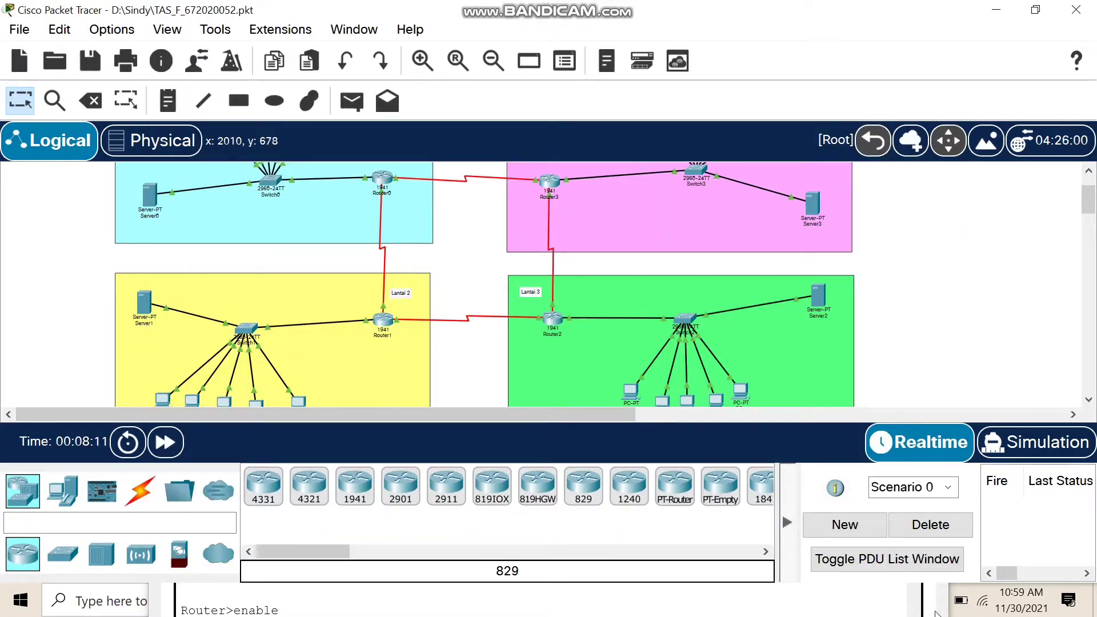
{"action": "left_click", "coordinate": [958, 601]}
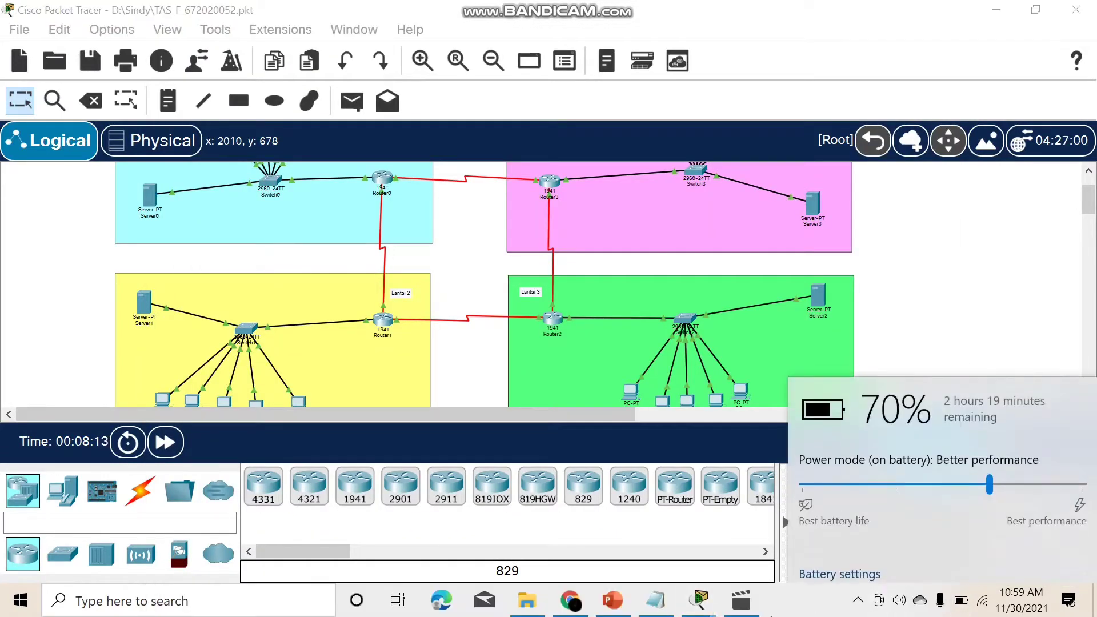
{"action": "left_click", "coordinate": [656, 605]}
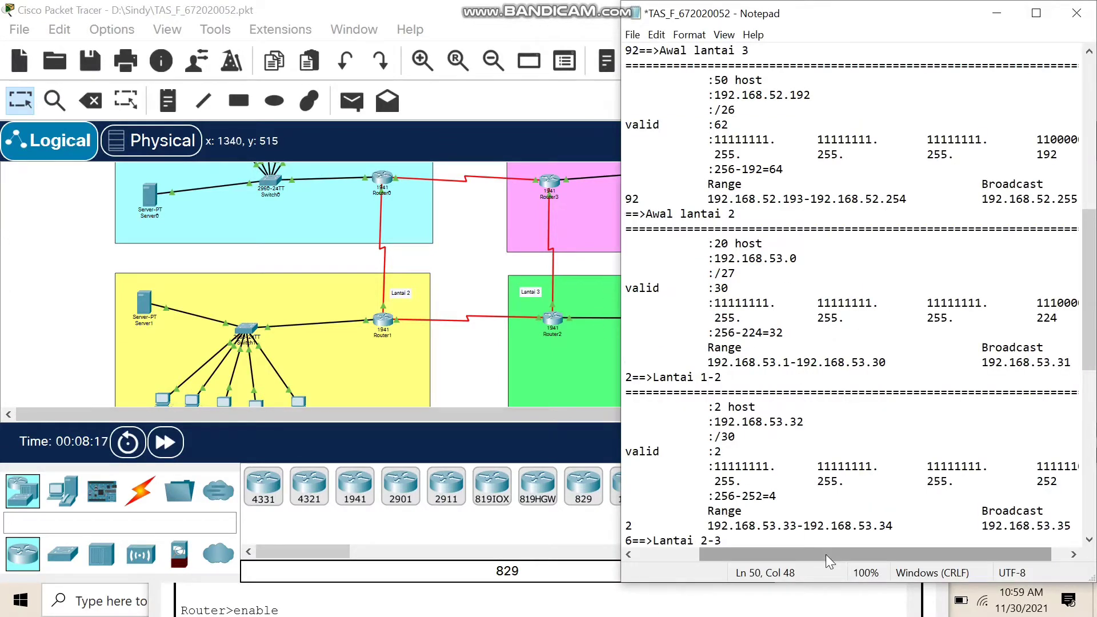
{"action": "left_click_drag", "start_coordinate": [825, 554], "coordinate": [708, 546]}
{"action": "scroll", "coordinate": [689, 327], "scroll_direction": "down", "scroll_amount": 2}
{"action": "scroll", "coordinate": [708, 287], "scroll_direction": "up", "scroll_amount": 3}
{"action": "scroll", "coordinate": [708, 287], "scroll_direction": "up", "scroll_amount": 3}
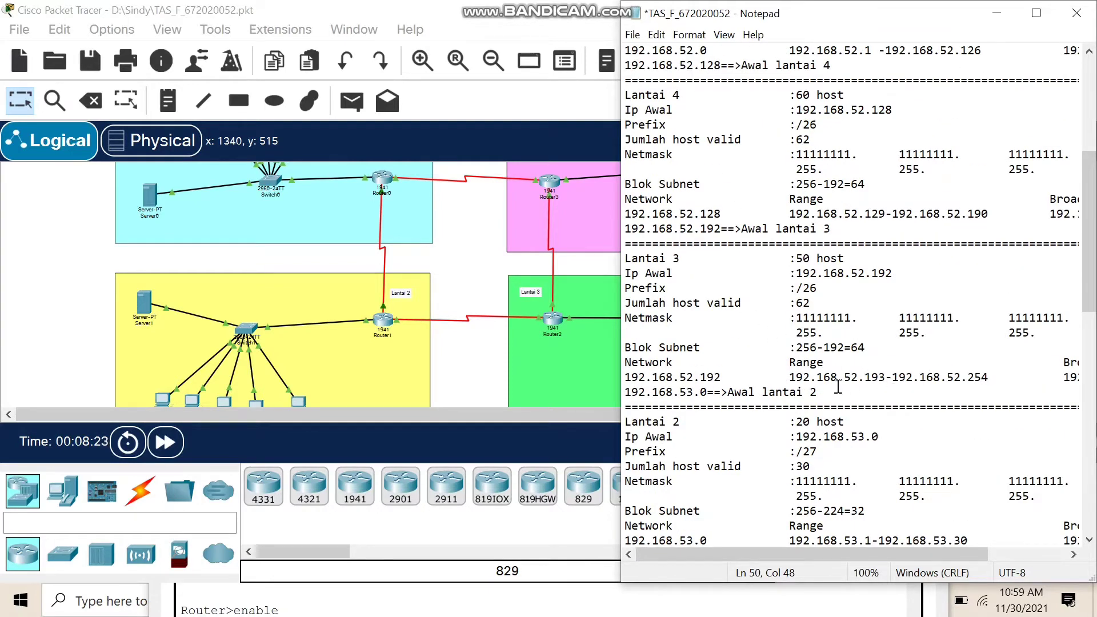
Step: Compare the first address of the Lantai 3 range in Notepad with the IPv4 address of Router2's GigabitEthernet0/0
{"action": "left_click_drag", "start_coordinate": [885, 379], "coordinate": [783, 379]}
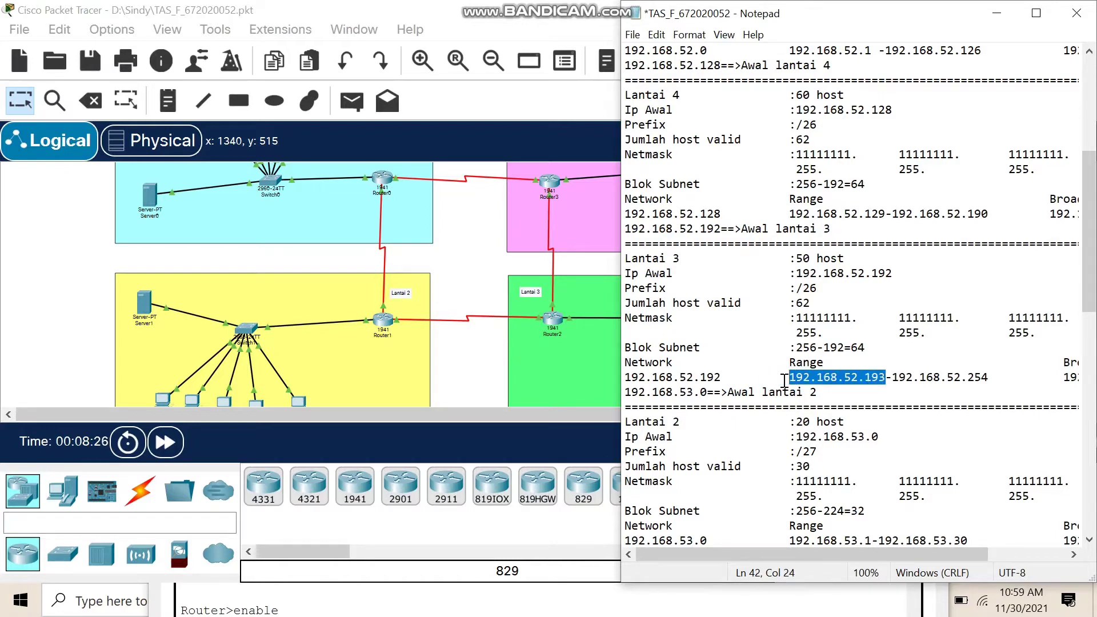
{"action": "left_click", "coordinate": [534, 600]}
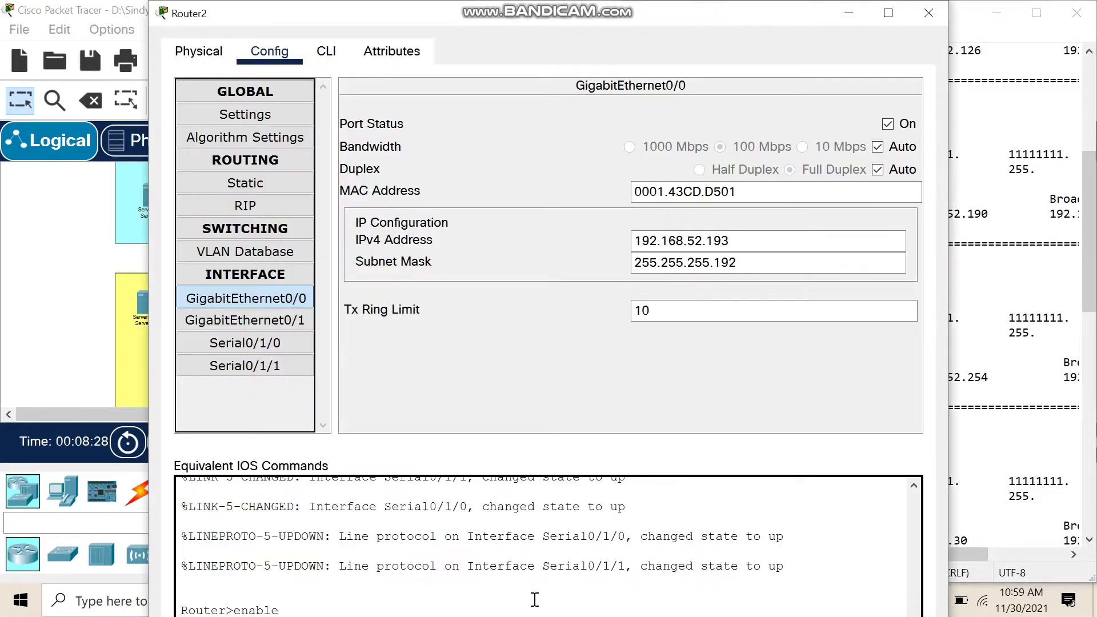
{"action": "left_click_drag", "start_coordinate": [695, 241], "coordinate": [634, 241]}
Step: Compare the last octet of the Lantai 3 netmask in Notepad with Router2's GigabitEthernet0/0 subnet mask
{"action": "left_click", "coordinate": [976, 273]}
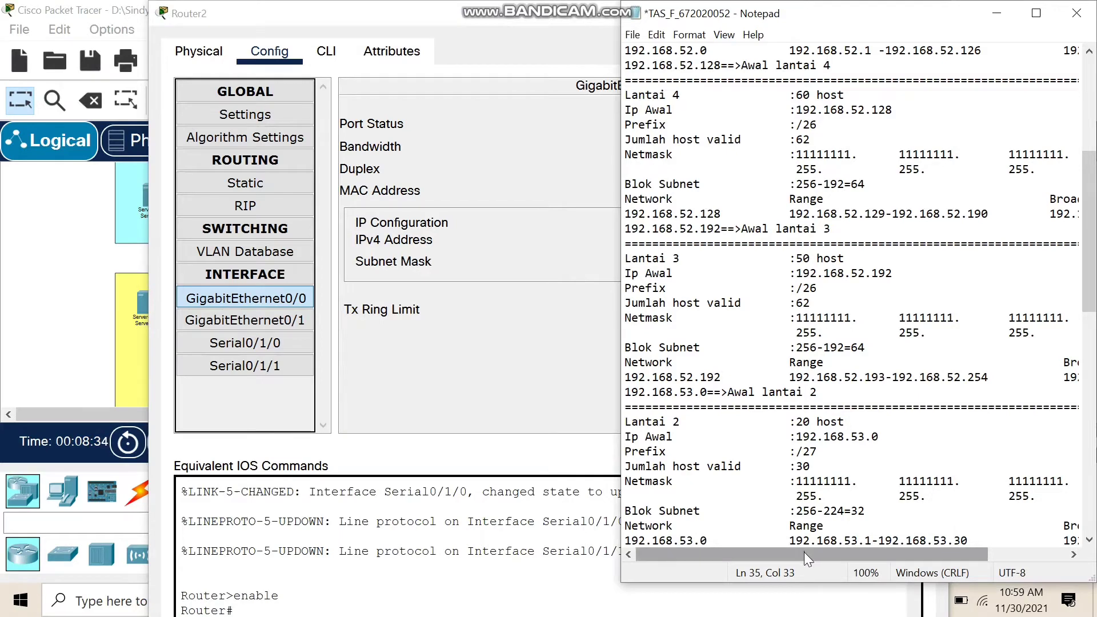
{"action": "left_click_drag", "start_coordinate": [804, 551], "coordinate": [906, 548]}
{"action": "left_click", "coordinate": [1064, 335]}
{"action": "key", "text": "shift+Left"}
{"action": "key", "text": "shift+Left"}
{"action": "key", "text": "shift+Left"}
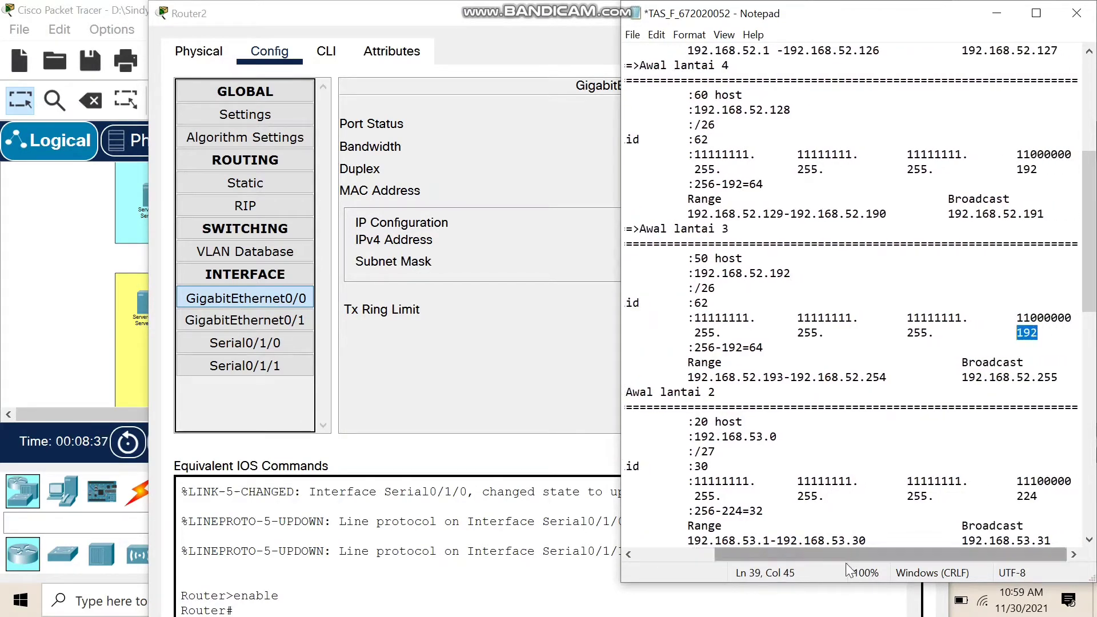
{"action": "left_click_drag", "start_coordinate": [844, 557], "coordinate": [581, 413]}
{"action": "left_click", "coordinate": [580, 414]}
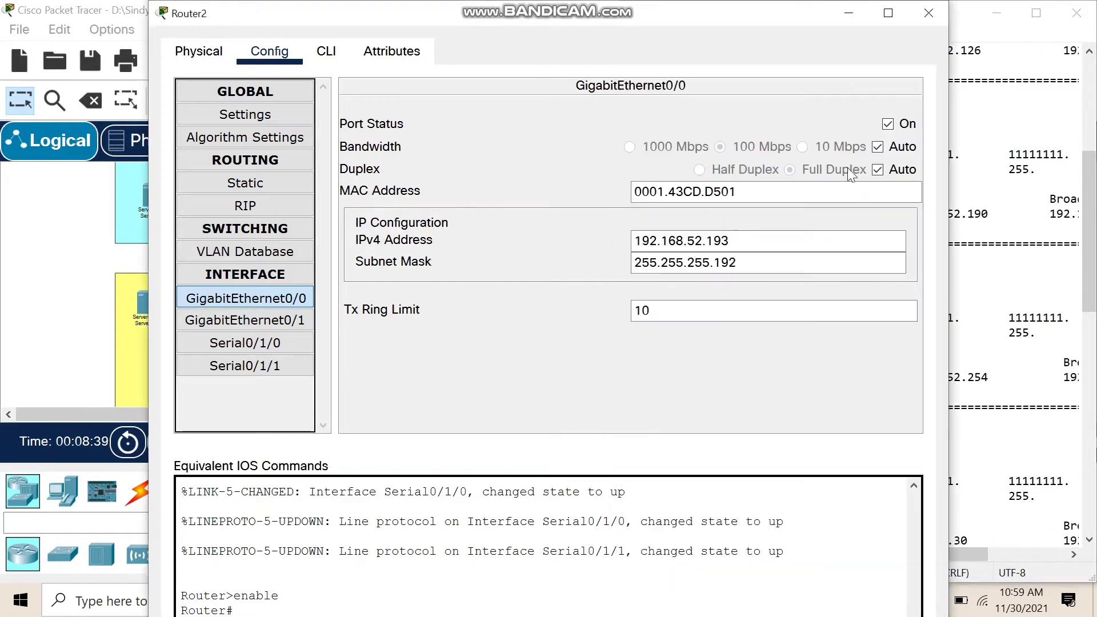
Step: Close Router2's device window and open Router3's GigabitEthernet0/0 interface configuration
{"action": "left_click", "coordinate": [927, 22]}
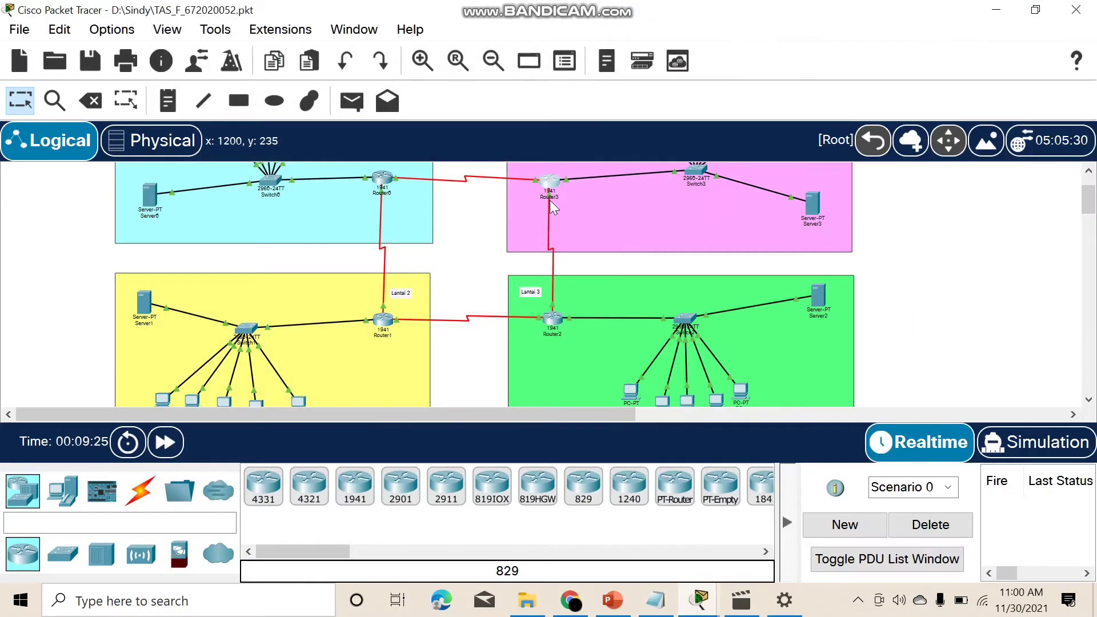
{"action": "scroll", "coordinate": [550, 203], "scroll_direction": "up", "scroll_amount": 1}
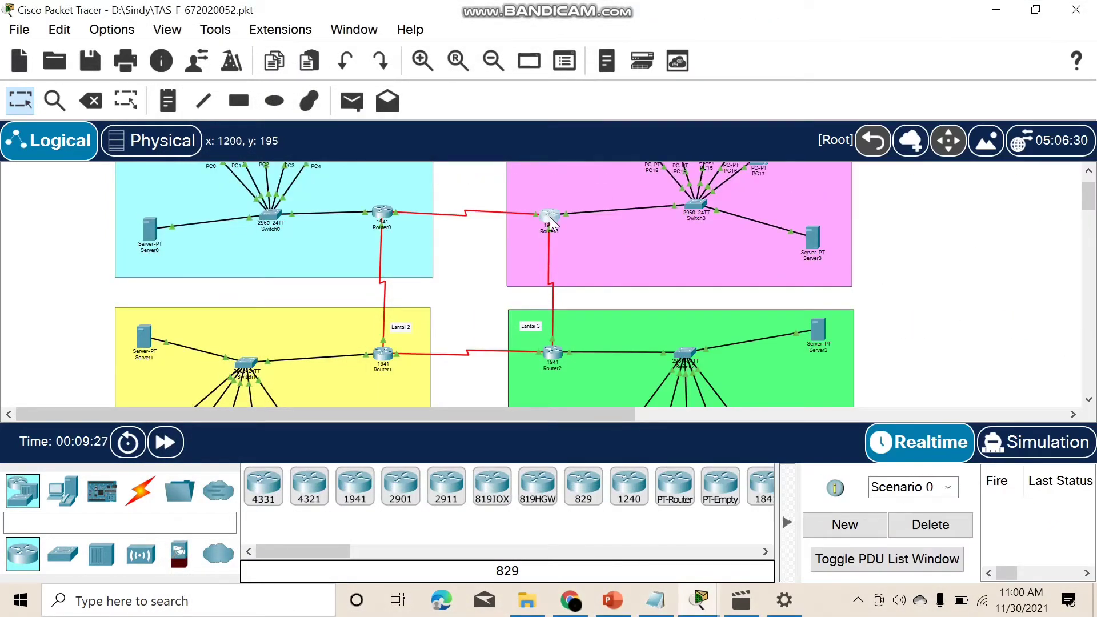
{"action": "left_click", "coordinate": [549, 217]}
{"action": "left_click", "coordinate": [305, 298]}
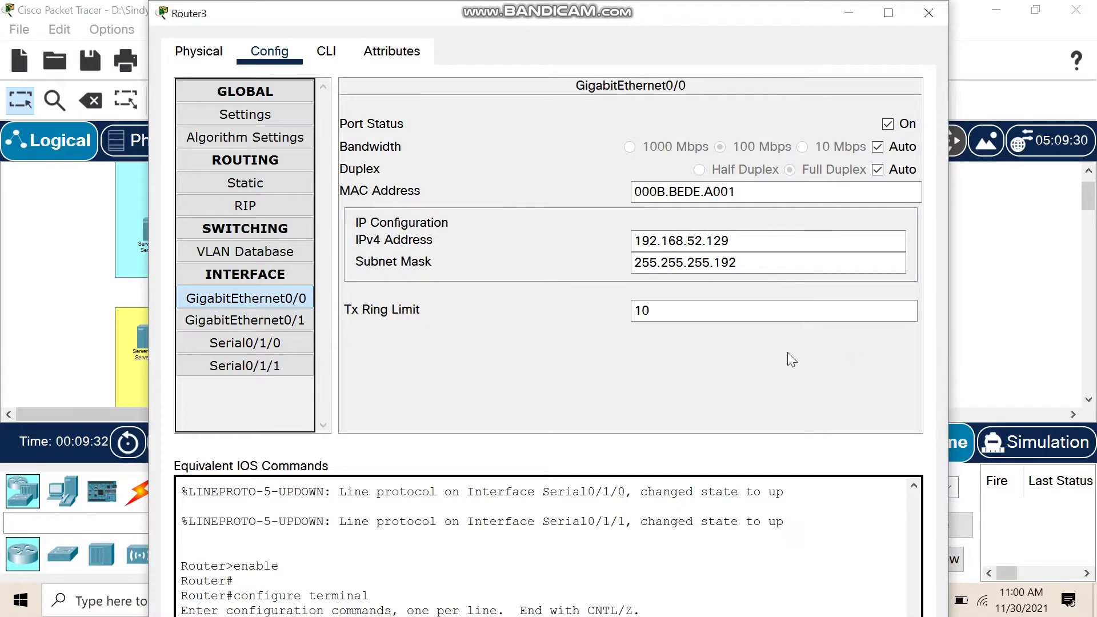
Step: Bring up the Notepad subnet calculations alongside Router3's GigabitEthernet0/0 configuration
{"action": "left_click", "coordinate": [1077, 349]}
{"action": "left_click", "coordinate": [955, 608]}
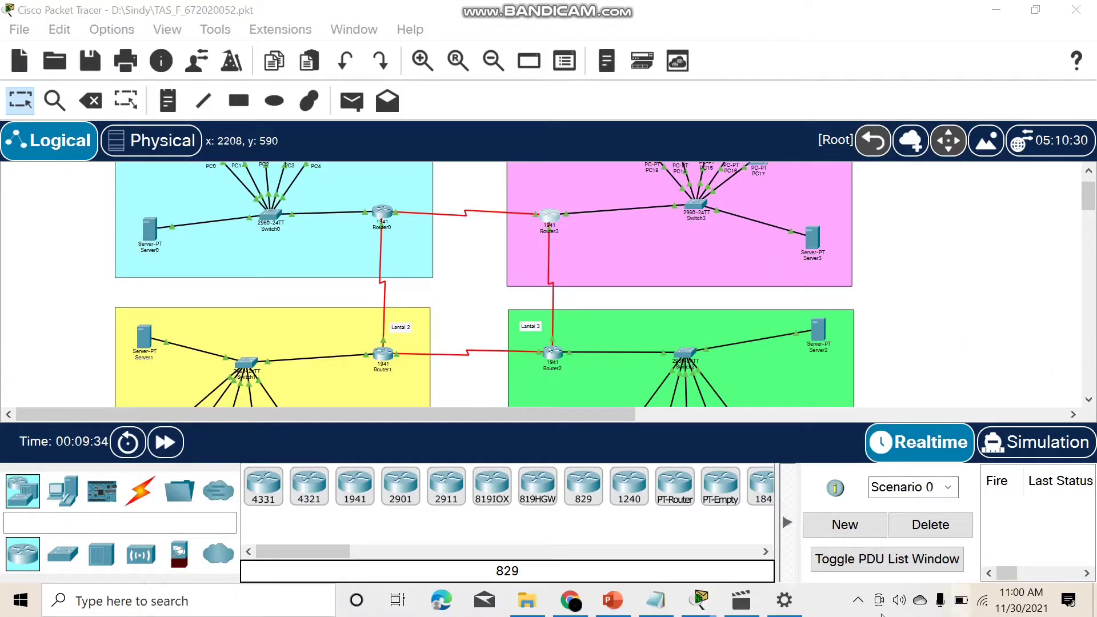
{"action": "left_click", "coordinate": [655, 605]}
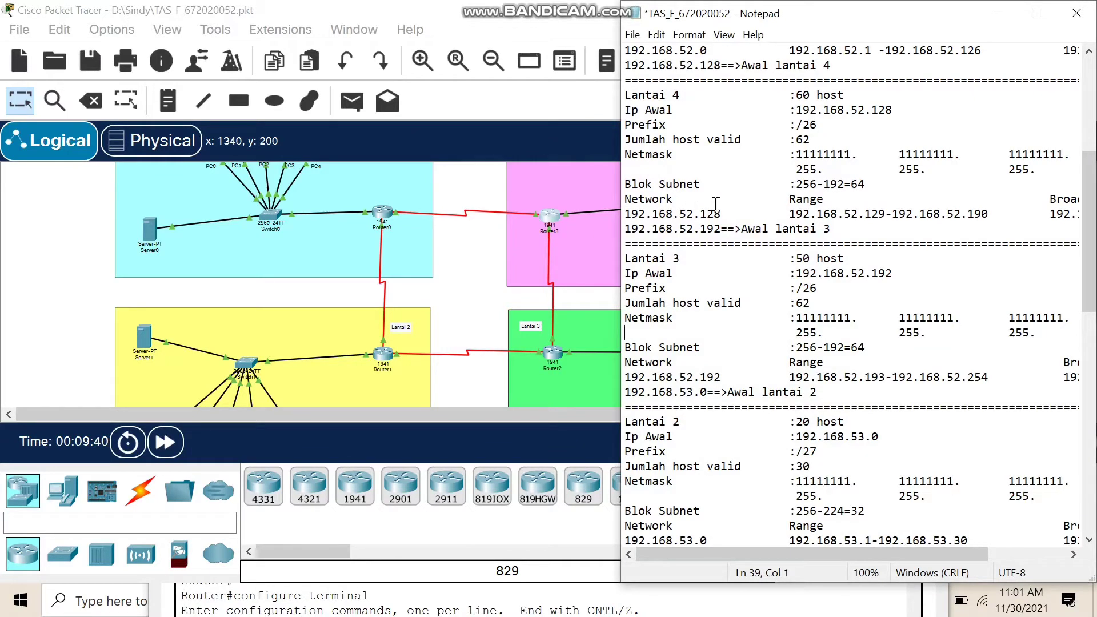
{"action": "left_click", "coordinate": [546, 218]}
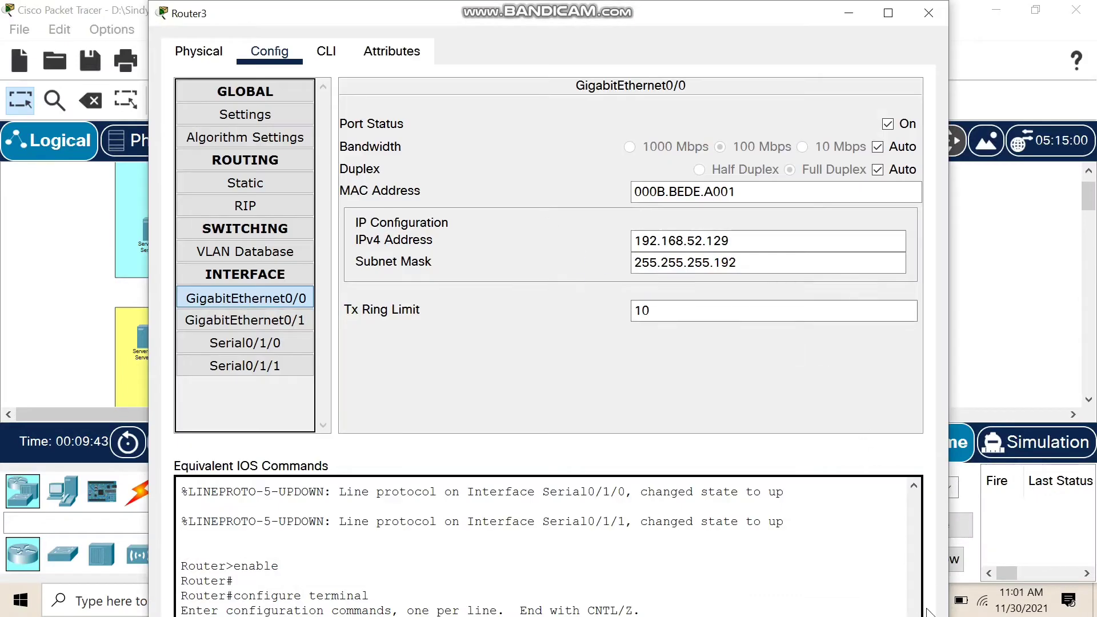
{"action": "left_click", "coordinate": [974, 317]}
{"action": "left_click", "coordinate": [956, 605]}
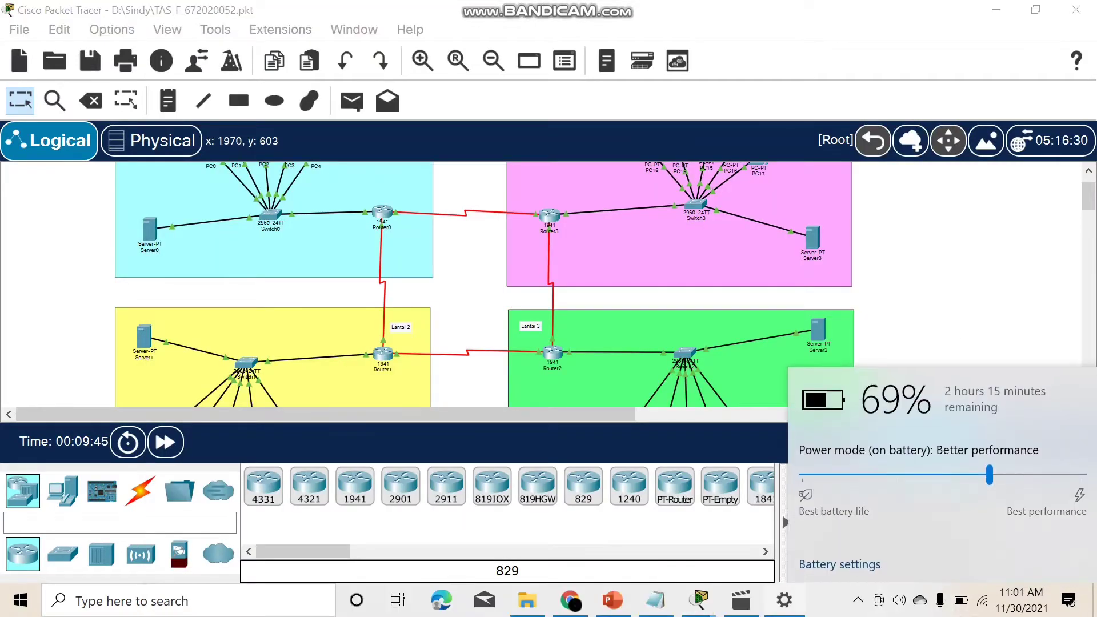
{"action": "left_click", "coordinate": [657, 601]}
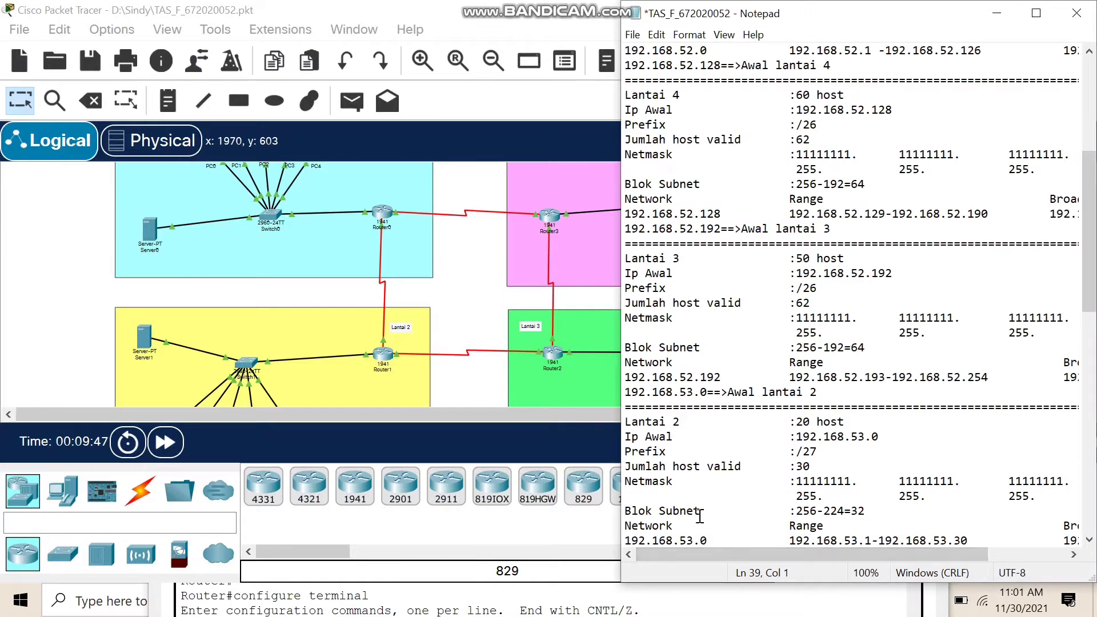
{"action": "left_click", "coordinate": [665, 610]}
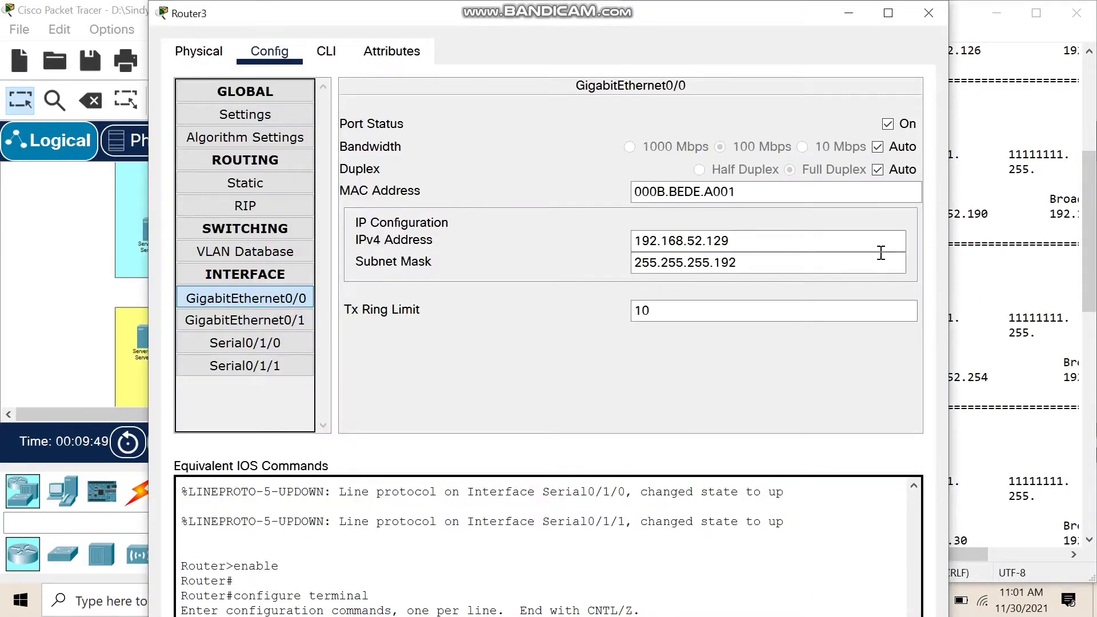
Step: Compare the IPv4 address of Router3's GigabitEthernet0/0 with the first address of the Lantai 4 range in Notepad
{"action": "left_click", "coordinate": [771, 247]}
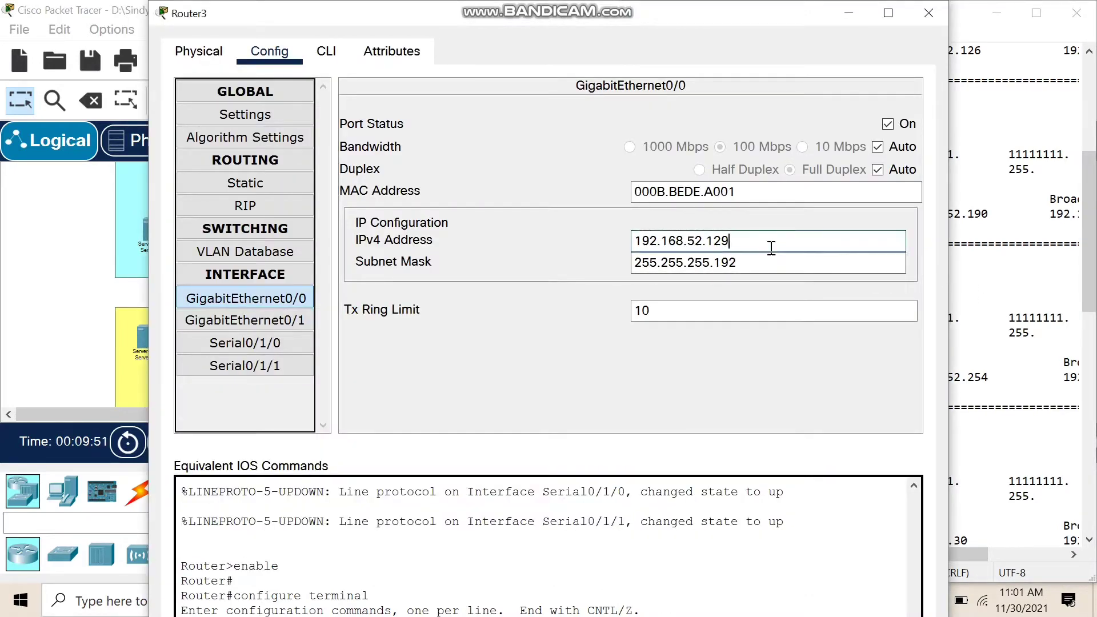
{"action": "left_click", "coordinate": [927, 271]}
{"action": "left_click", "coordinate": [930, 278]}
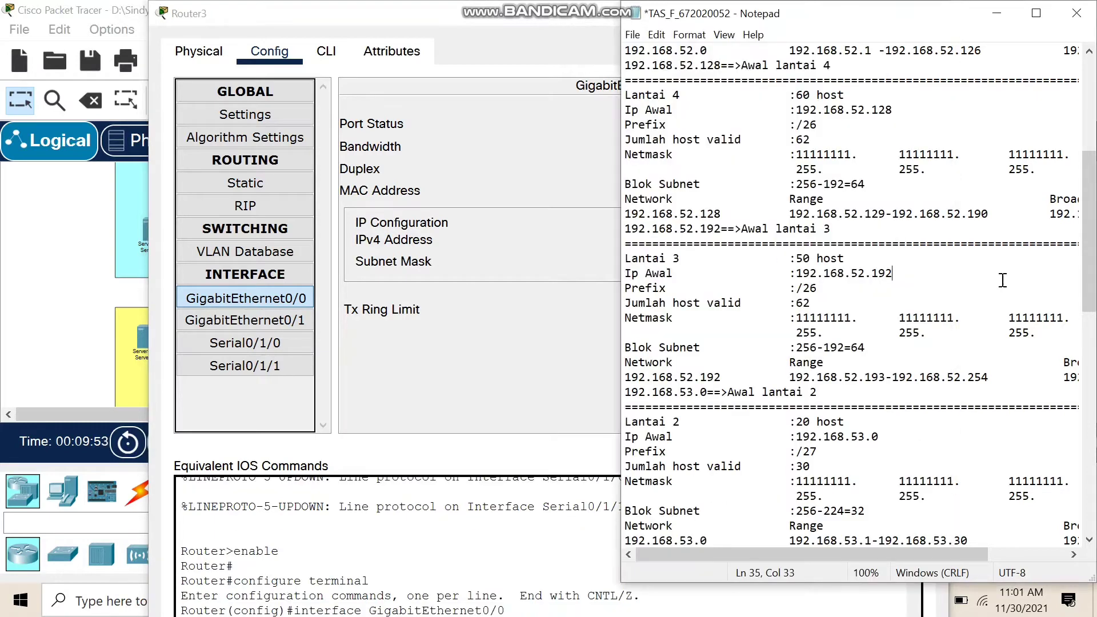
{"action": "scroll", "coordinate": [872, 351], "scroll_direction": "down", "scroll_amount": 1}
{"action": "scroll", "coordinate": [751, 311], "scroll_direction": "up", "scroll_amount": 2}
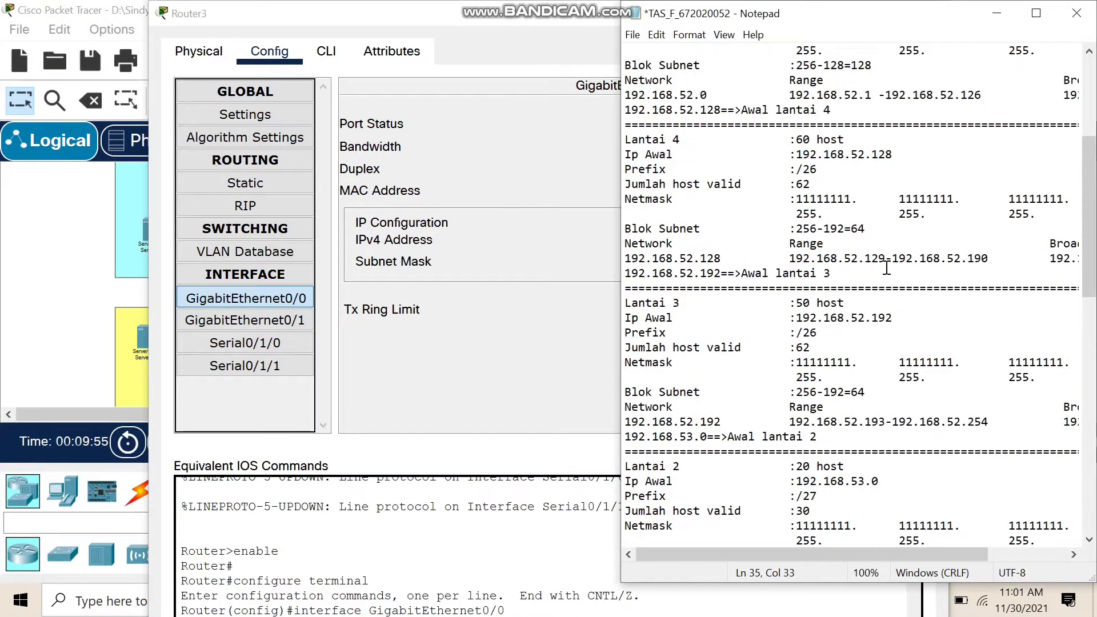
{"action": "left_click_drag", "start_coordinate": [886, 260], "coordinate": [795, 257]}
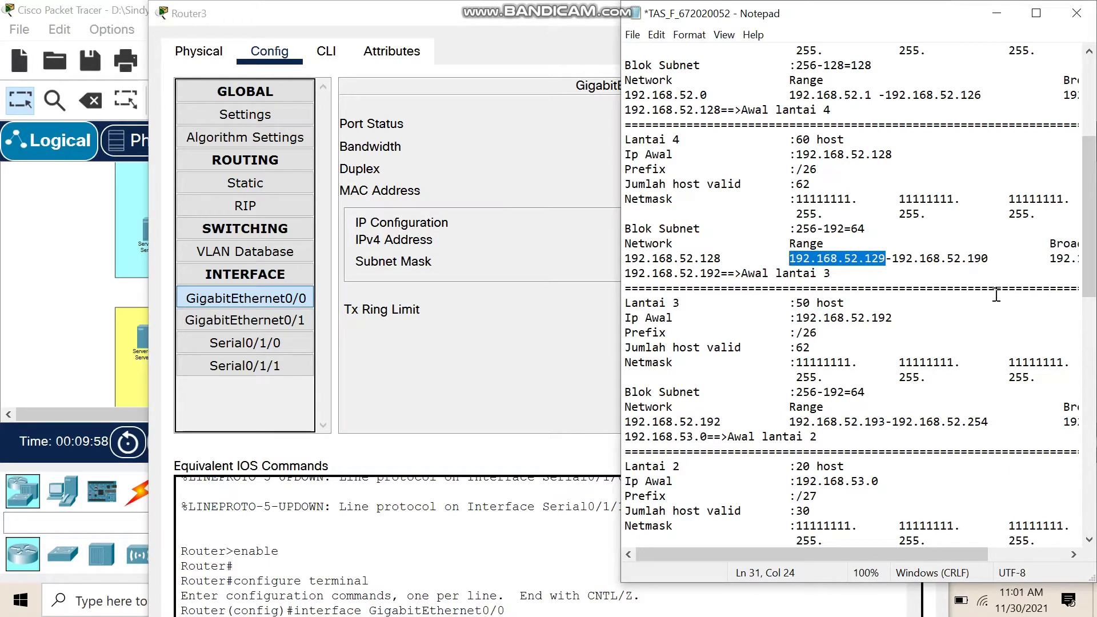
Step: Compare the Lantai 4 netmask in Notepad with Router3's GigabitEthernet0/0 subnet mask and close Router3's device window
{"action": "left_click_drag", "start_coordinate": [811, 551], "coordinate": [889, 551]}
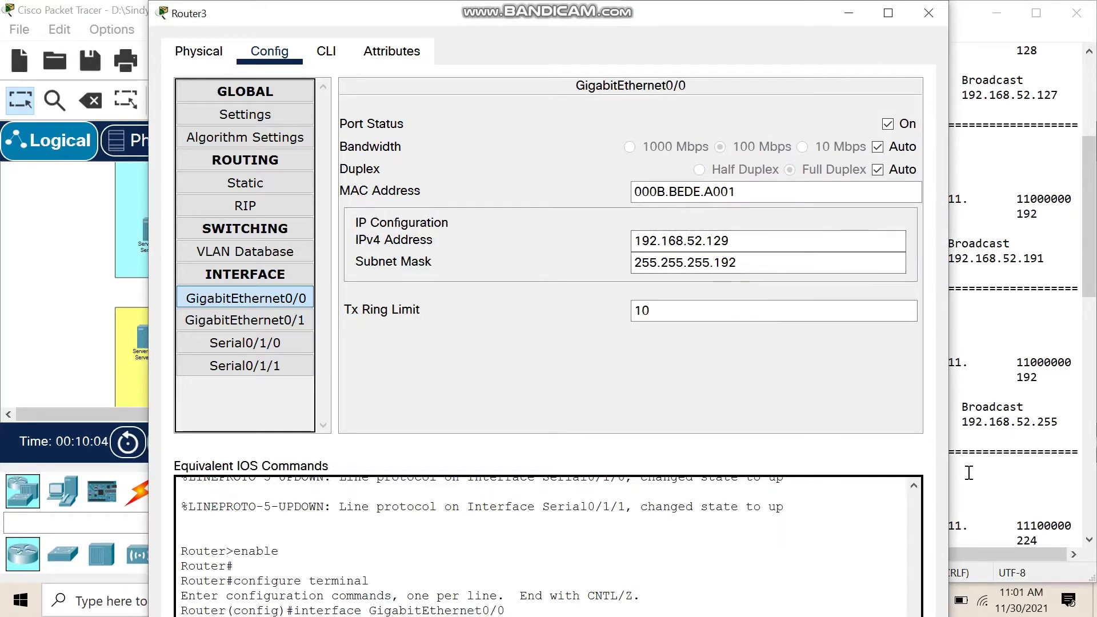
{"action": "left_click", "coordinate": [931, 18]}
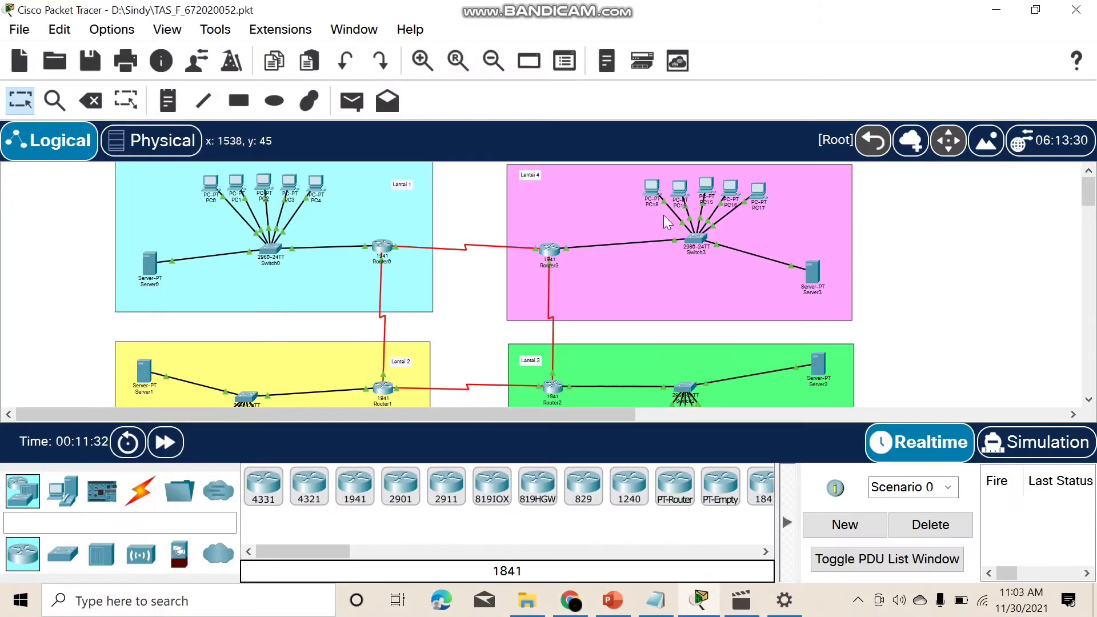
Step: Open the IP configuration of Server0 in Lantai 1 and examine its static IPv4 address
{"action": "scroll", "coordinate": [357, 314], "scroll_direction": "down", "scroll_amount": 3}
{"action": "scroll", "coordinate": [357, 313], "scroll_direction": "up", "scroll_amount": 3}
{"action": "left_click", "coordinate": [149, 268]}
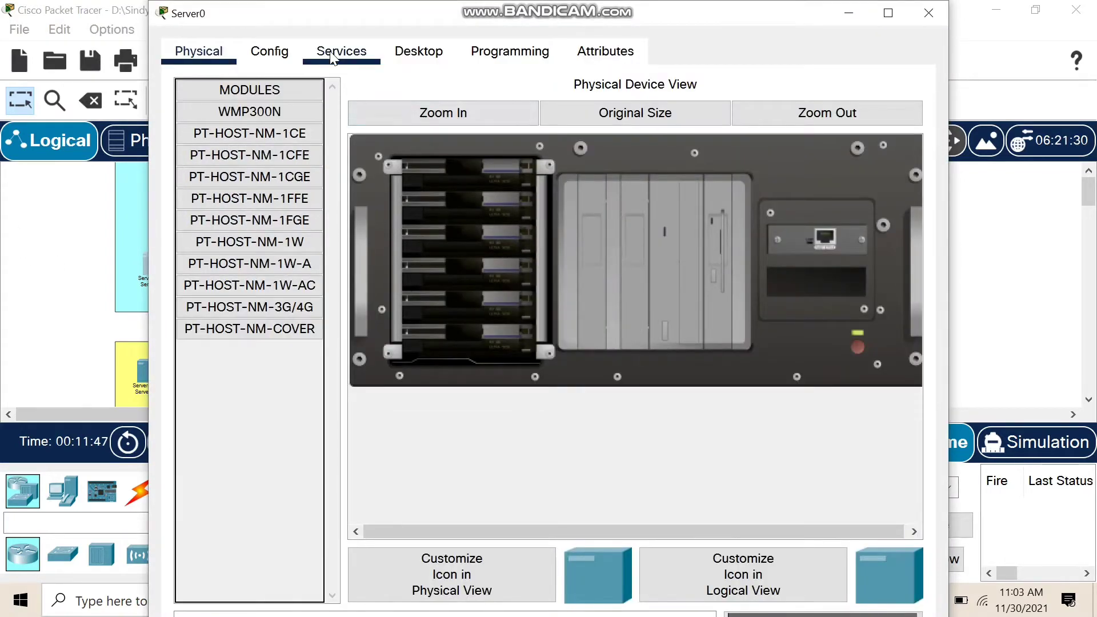
{"action": "left_click", "coordinate": [334, 55]}
{"action": "left_click", "coordinate": [418, 53]}
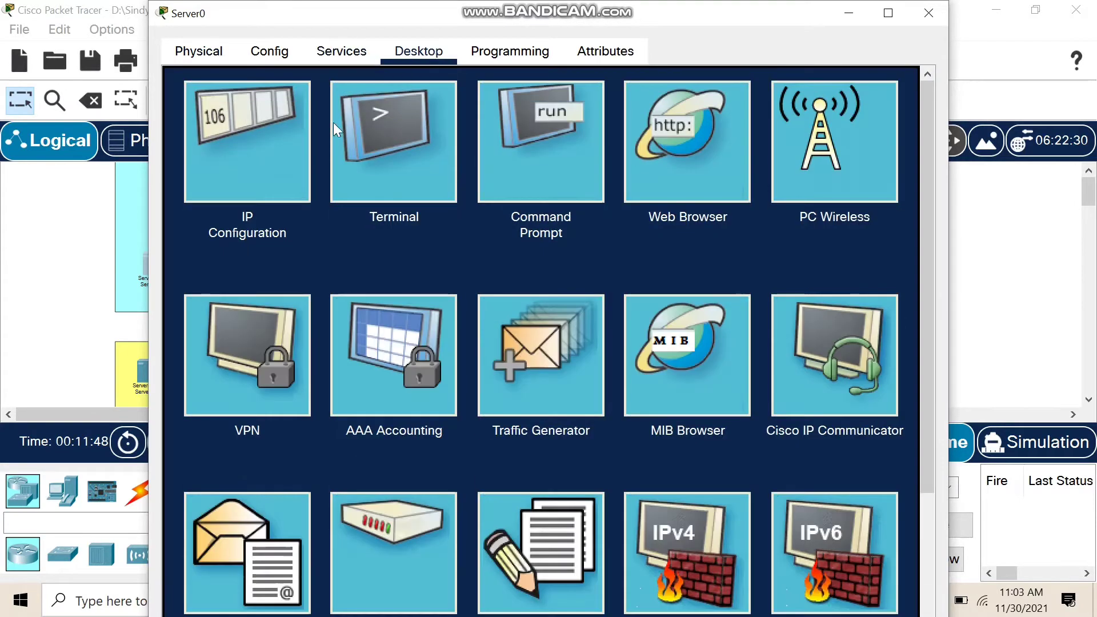
{"action": "left_click", "coordinate": [233, 151]}
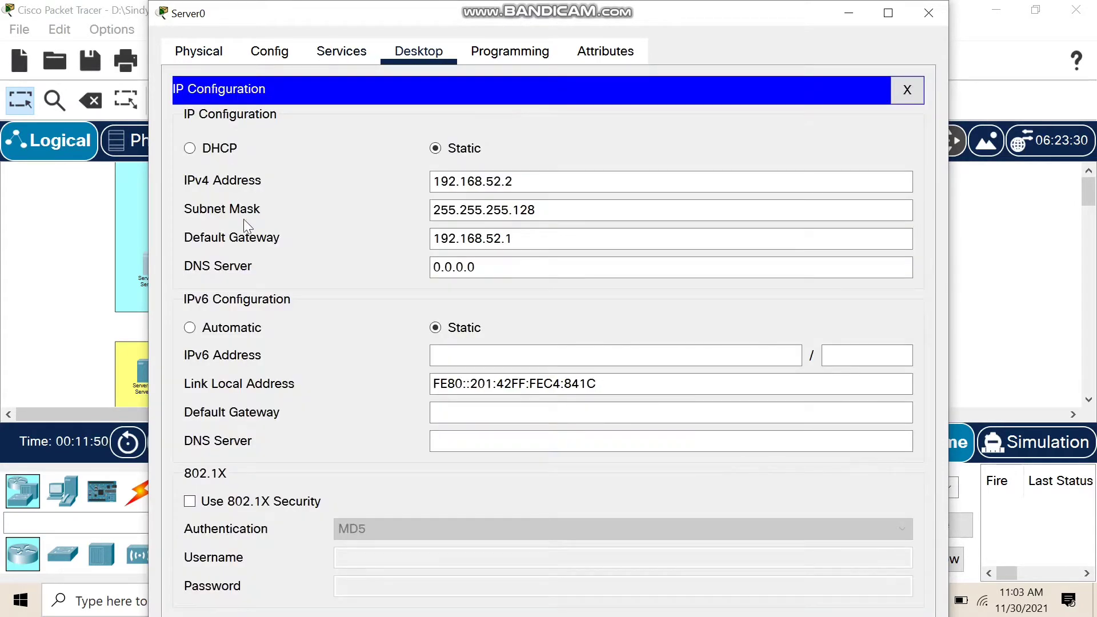
{"action": "triple_click", "coordinate": [490, 181]}
{"action": "left_click", "coordinate": [622, 184]}
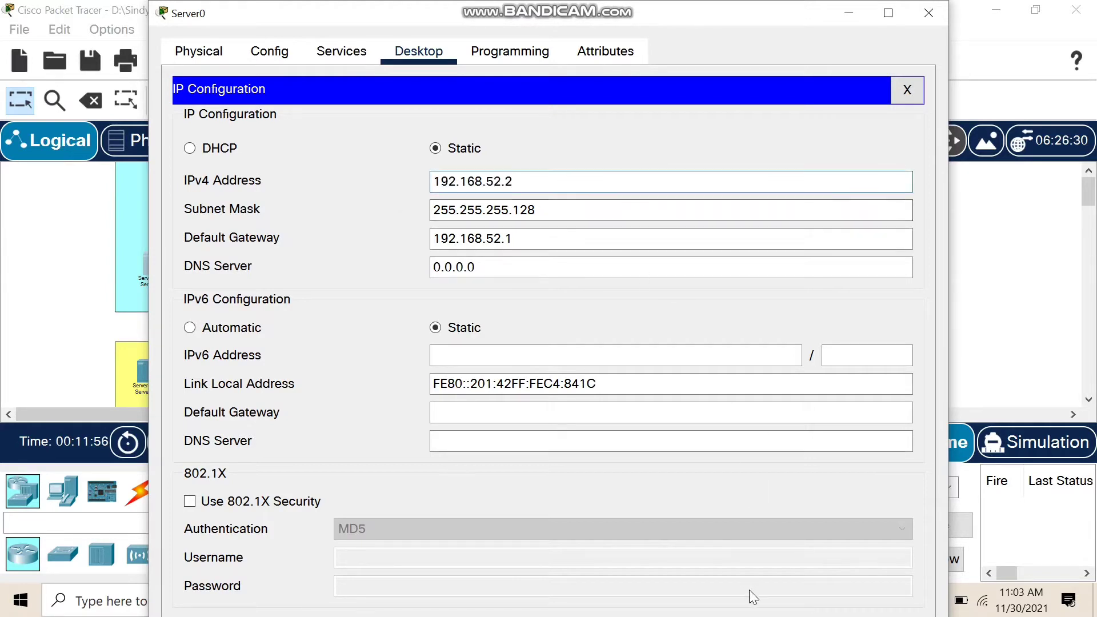
Step: Bring up the Lantai 1 subnet calculations in Notepad alongside Server0's IP configuration
{"action": "left_click", "coordinate": [971, 338]}
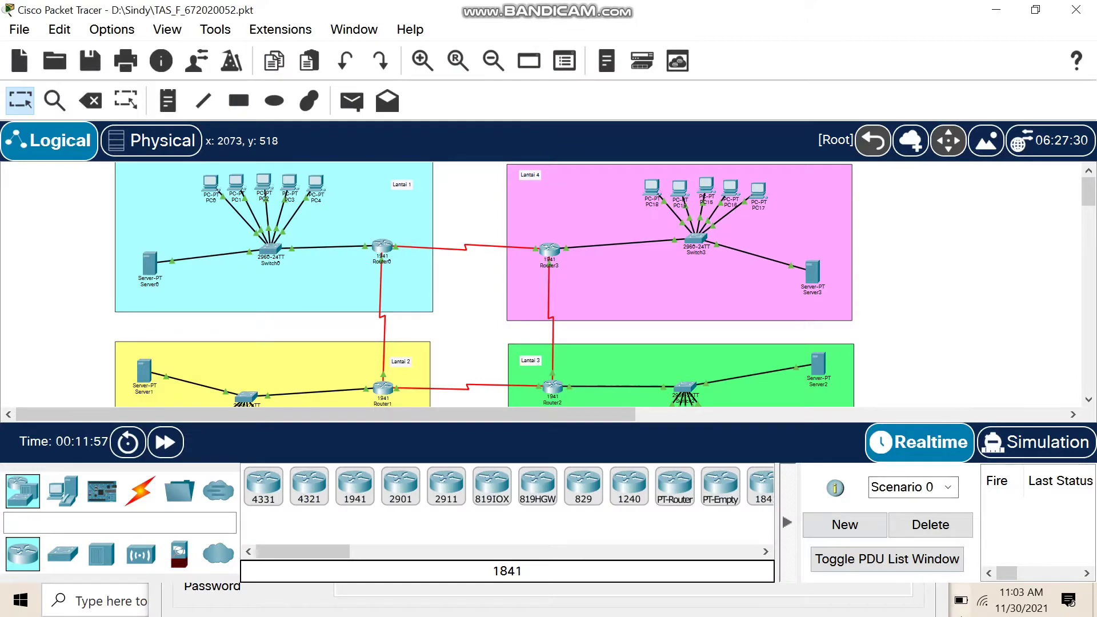
{"action": "left_click", "coordinate": [960, 601]}
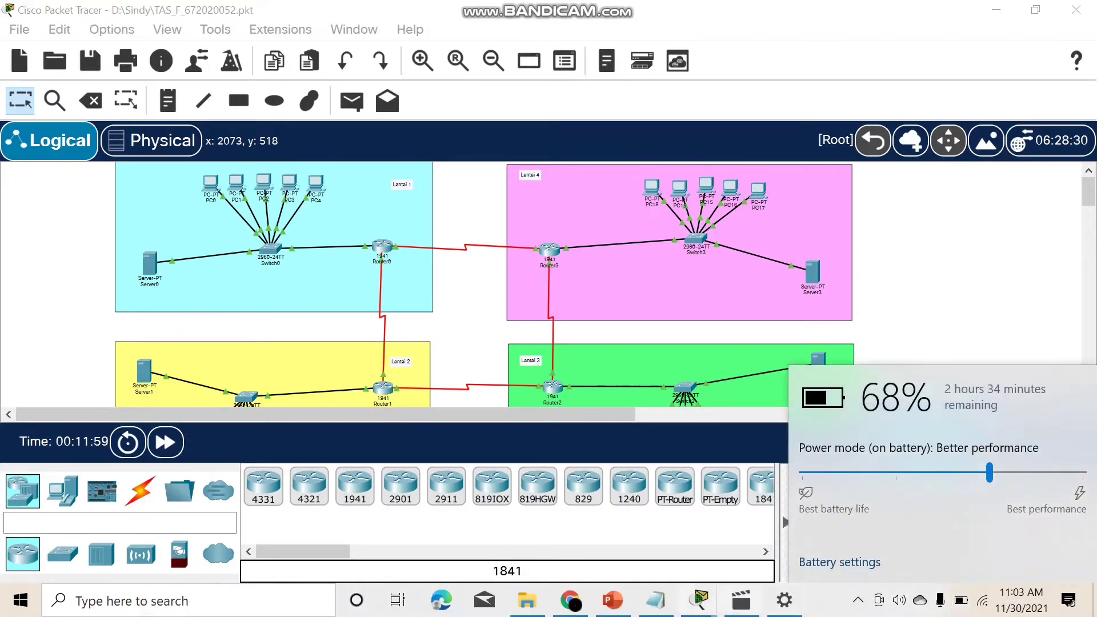
{"action": "left_click", "coordinate": [655, 600]}
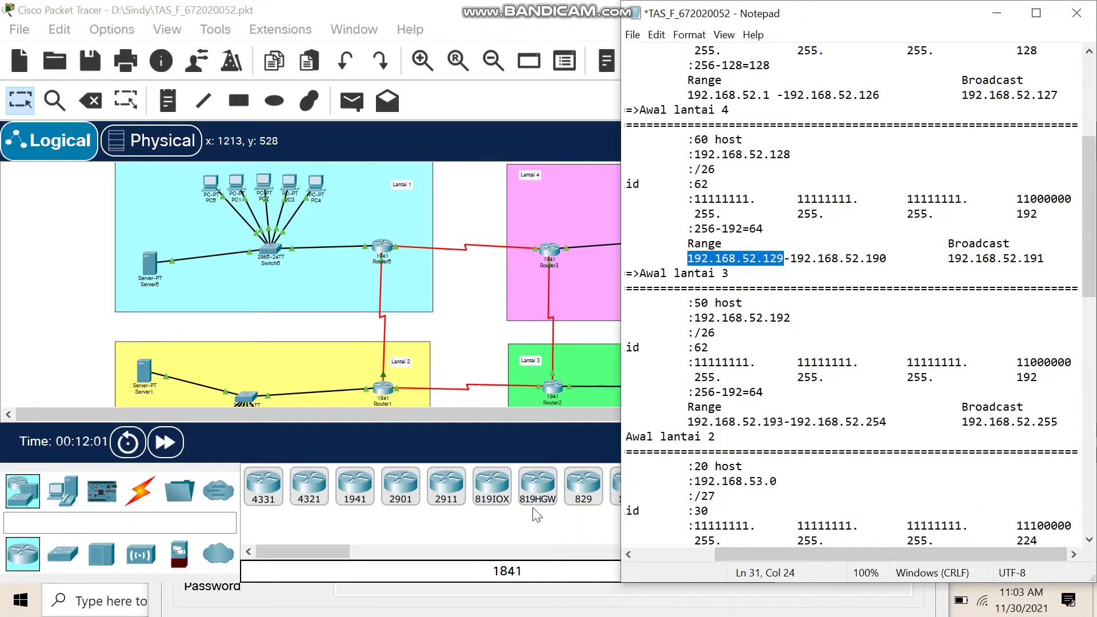
{"action": "left_click", "coordinate": [627, 585]}
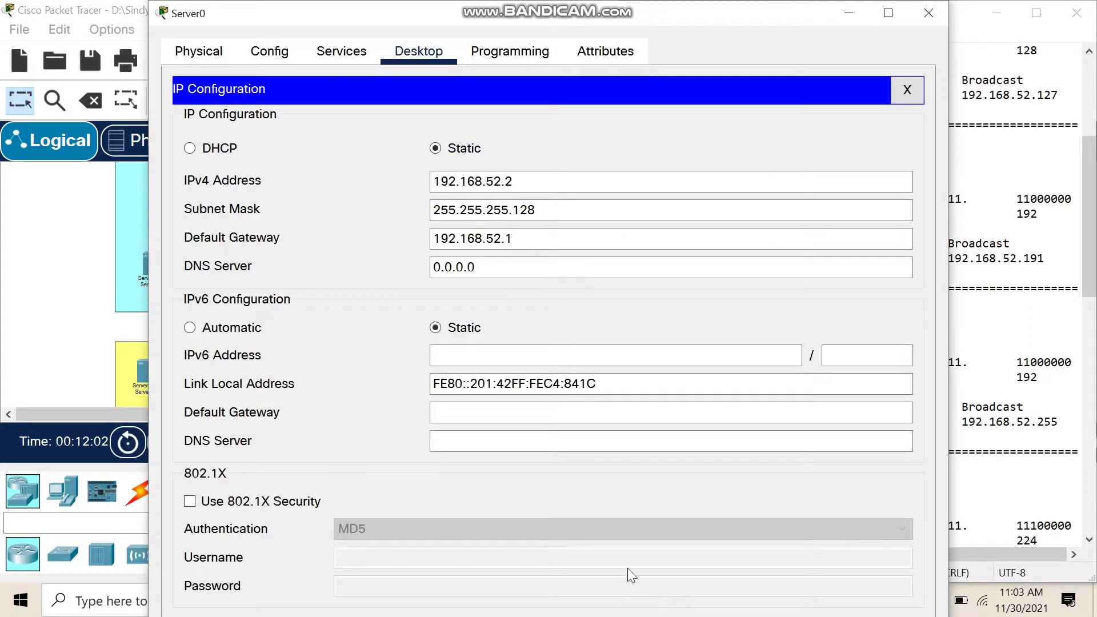
{"action": "left_click", "coordinate": [983, 309]}
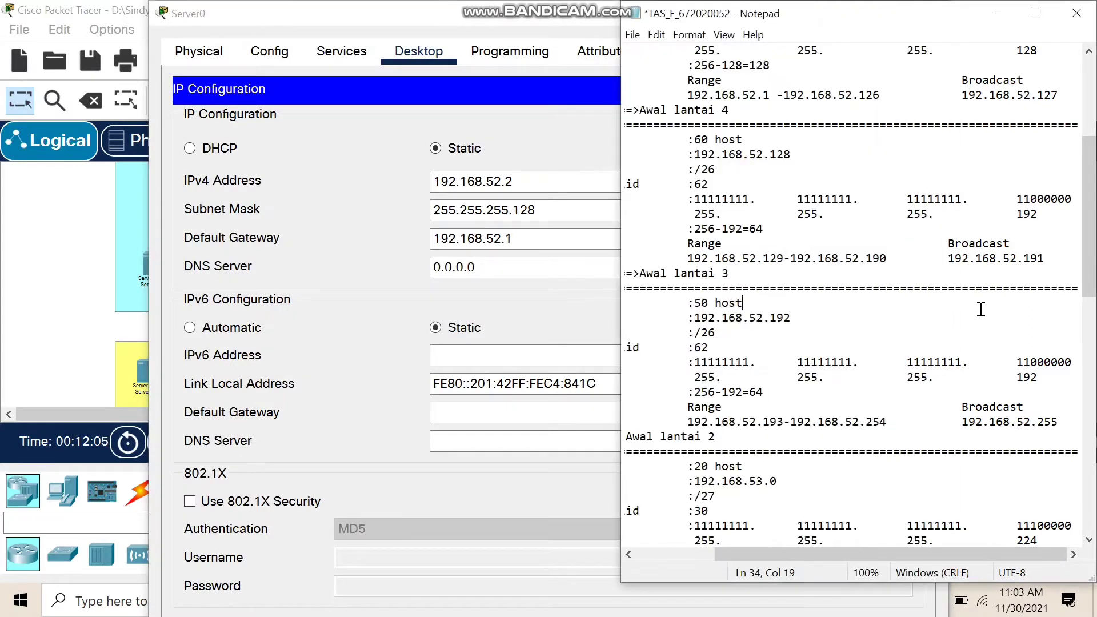
{"action": "left_click_drag", "start_coordinate": [798, 549], "coordinate": [720, 552]}
{"action": "scroll", "coordinate": [712, 231], "scroll_direction": "up", "scroll_amount": 5}
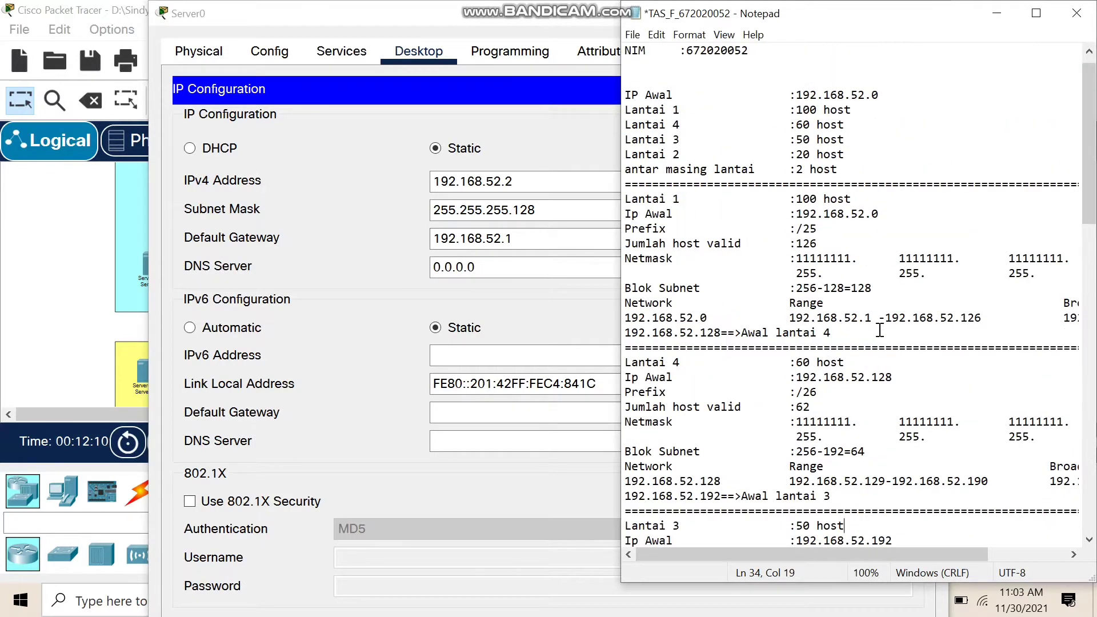
Step: Compare the first address and netmask of Lantai 1 in Notepad with Server0's default gateway and subnet mask
{"action": "left_click_drag", "start_coordinate": [873, 318], "coordinate": [792, 319]}
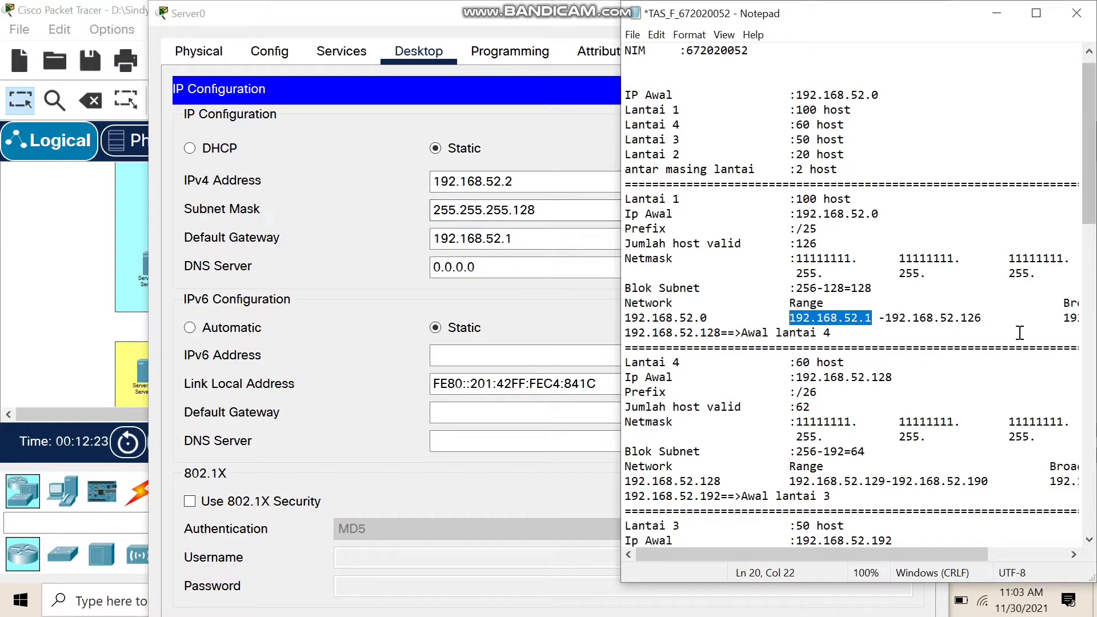
{"action": "left_click_drag", "start_coordinate": [855, 555], "coordinate": [933, 512]}
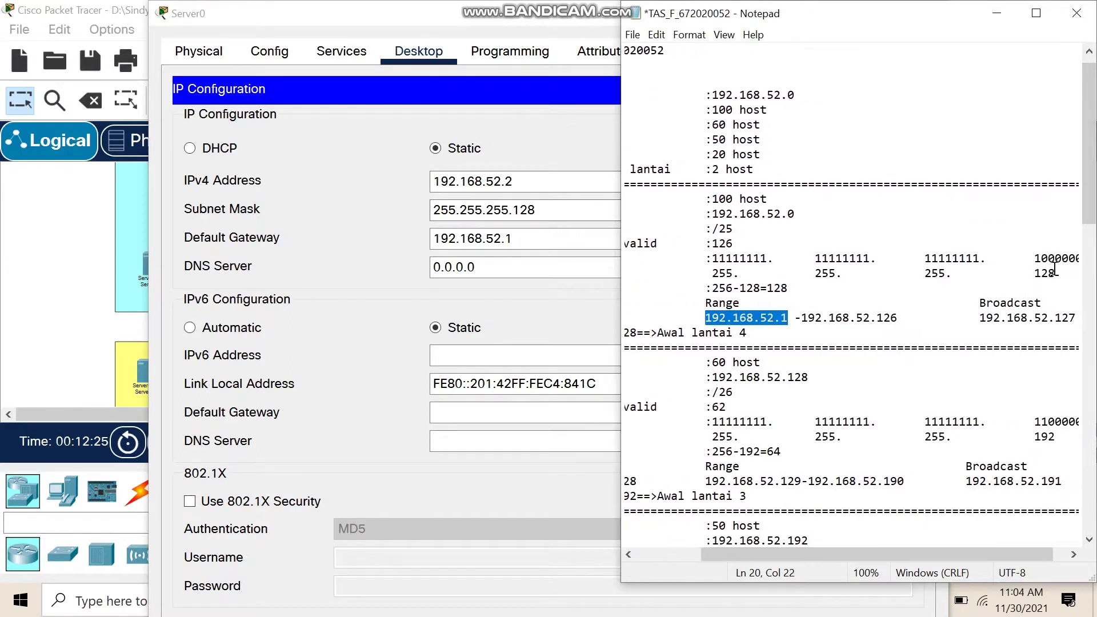
{"action": "left_click_drag", "start_coordinate": [1058, 274], "coordinate": [1028, 280]}
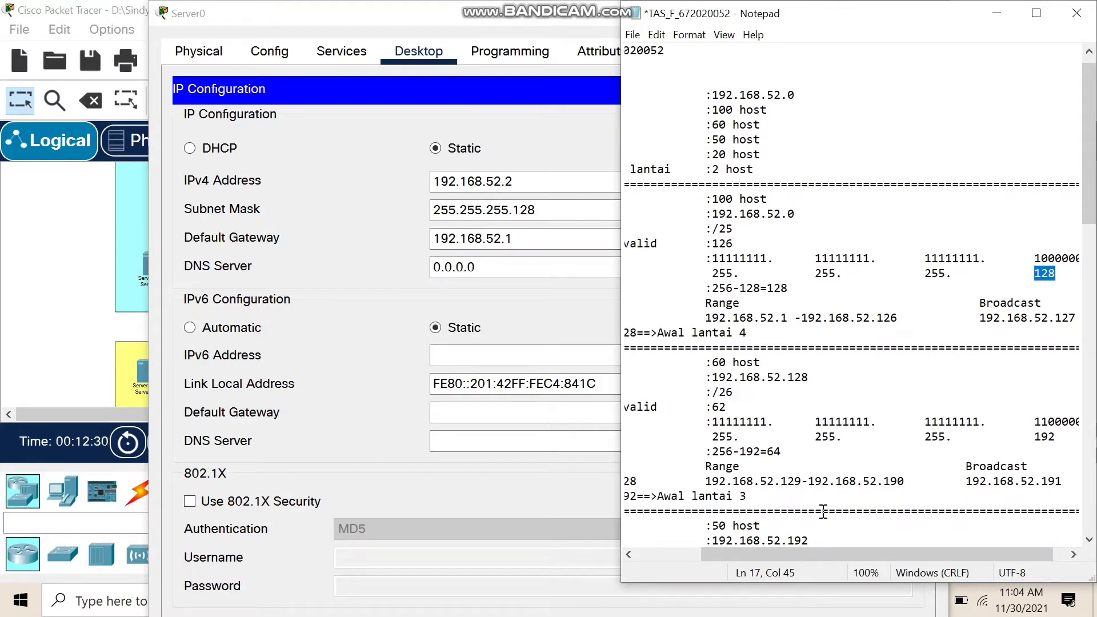
{"action": "left_click_drag", "start_coordinate": [821, 557], "coordinate": [646, 547]}
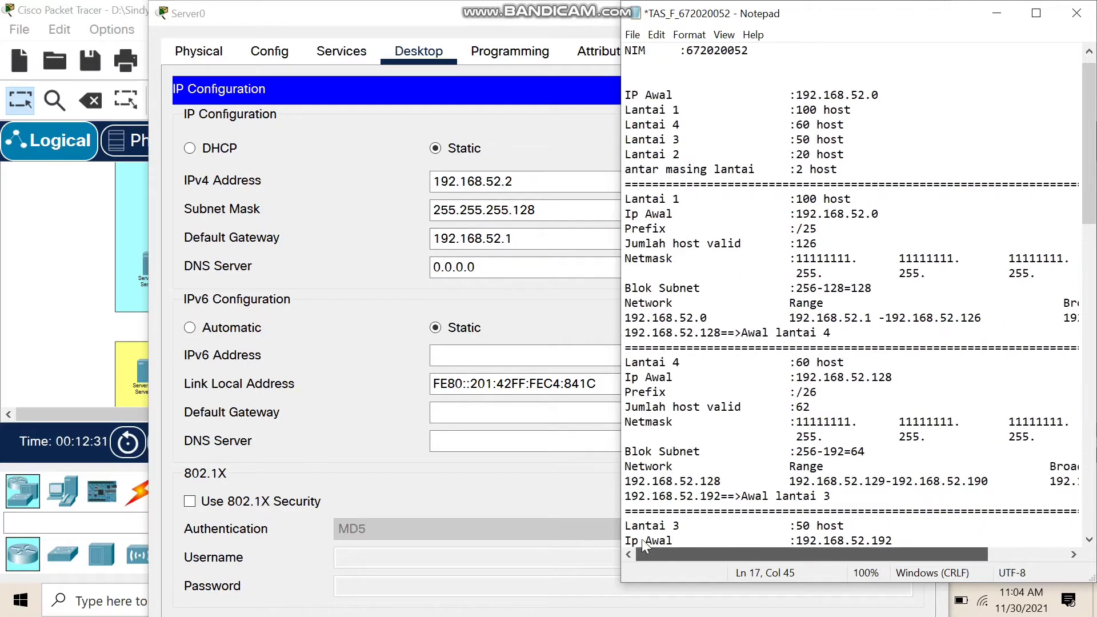
{"action": "left_click", "coordinate": [518, 242]}
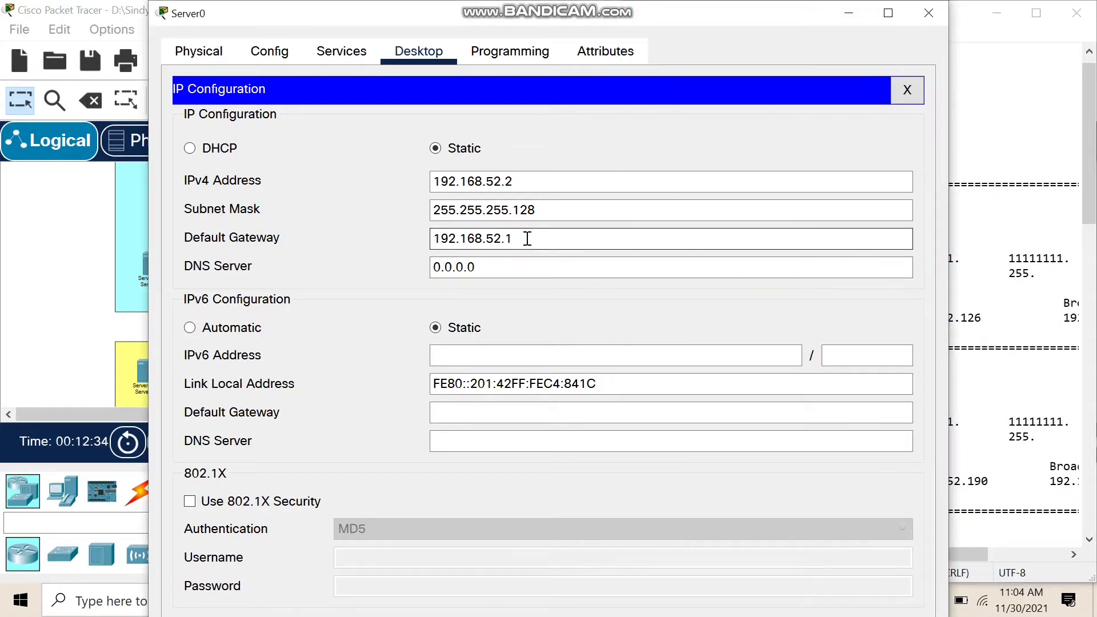
Step: Open Server0's DHCP service settings and review the default gateway and DNS server of serverPool
{"action": "left_click", "coordinate": [341, 52]}
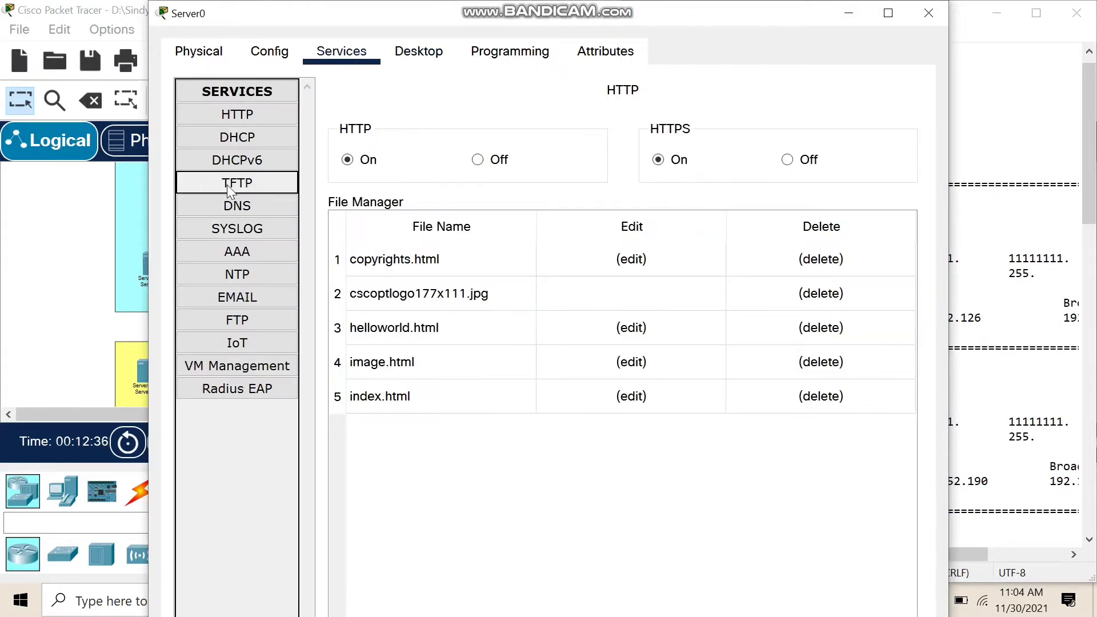
{"action": "left_click", "coordinate": [238, 137]}
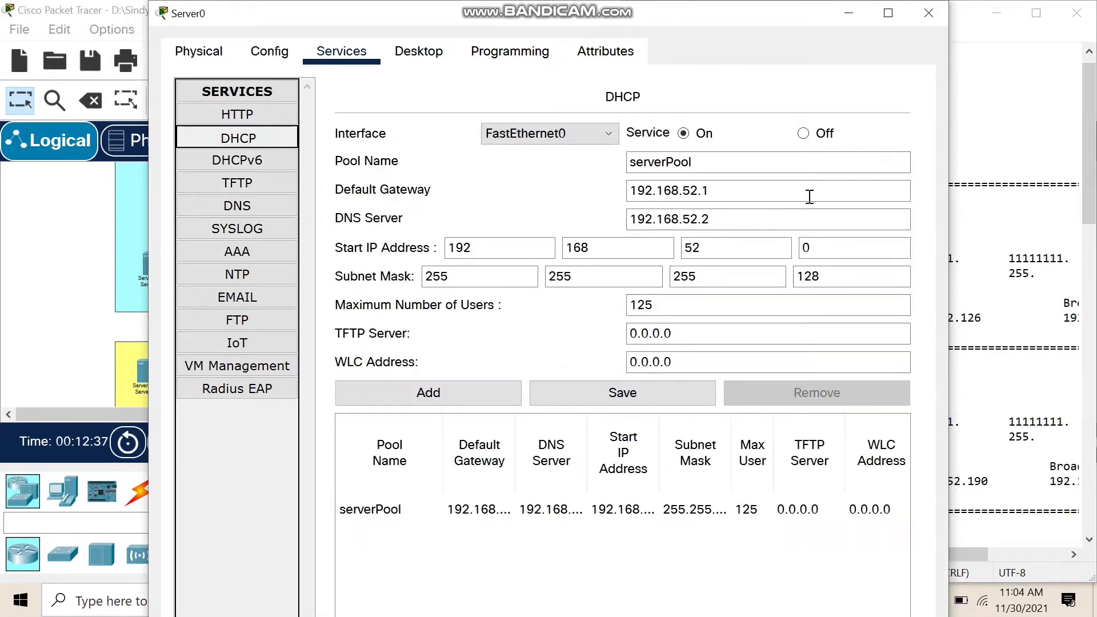
{"action": "left_click_drag", "start_coordinate": [727, 198], "coordinate": [625, 198]}
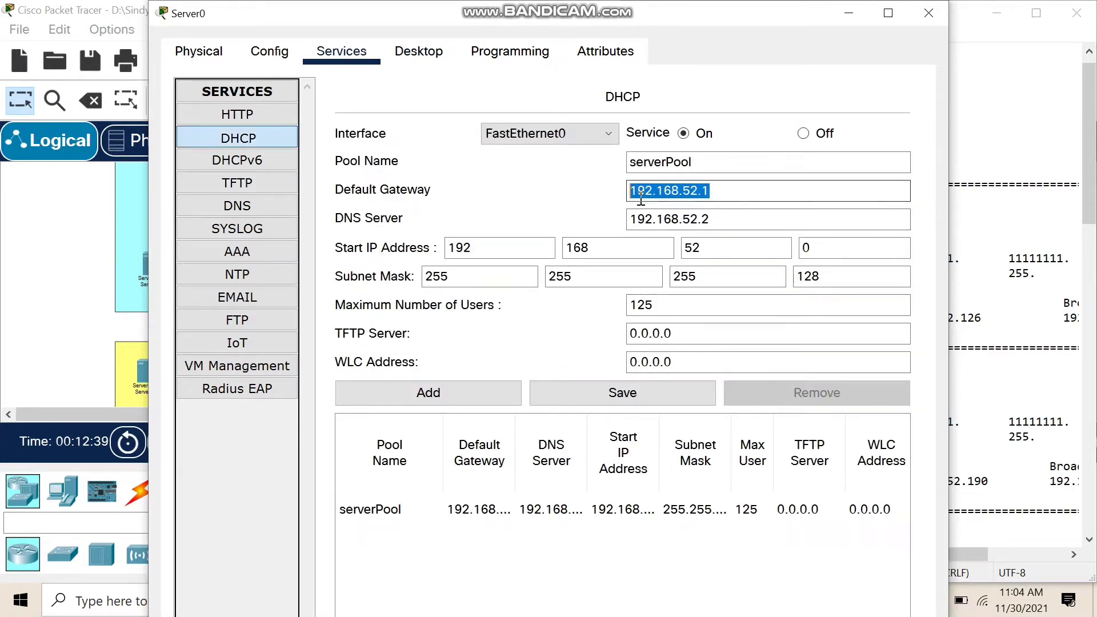
{"action": "left_click", "coordinate": [726, 190]}
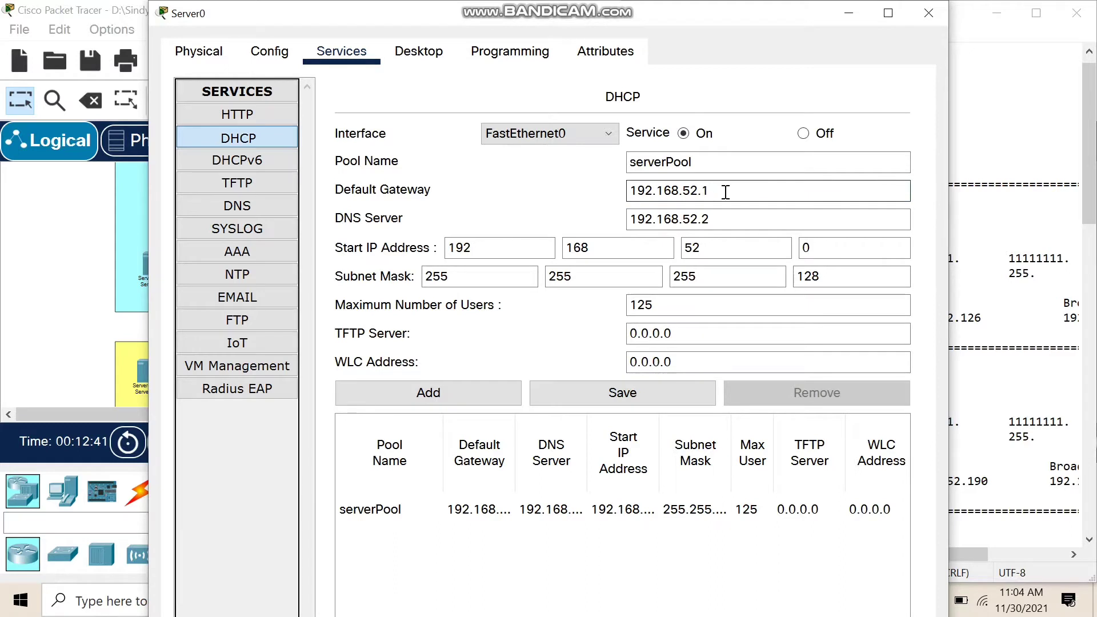
{"action": "left_click_drag", "start_coordinate": [727, 196], "coordinate": [619, 197]}
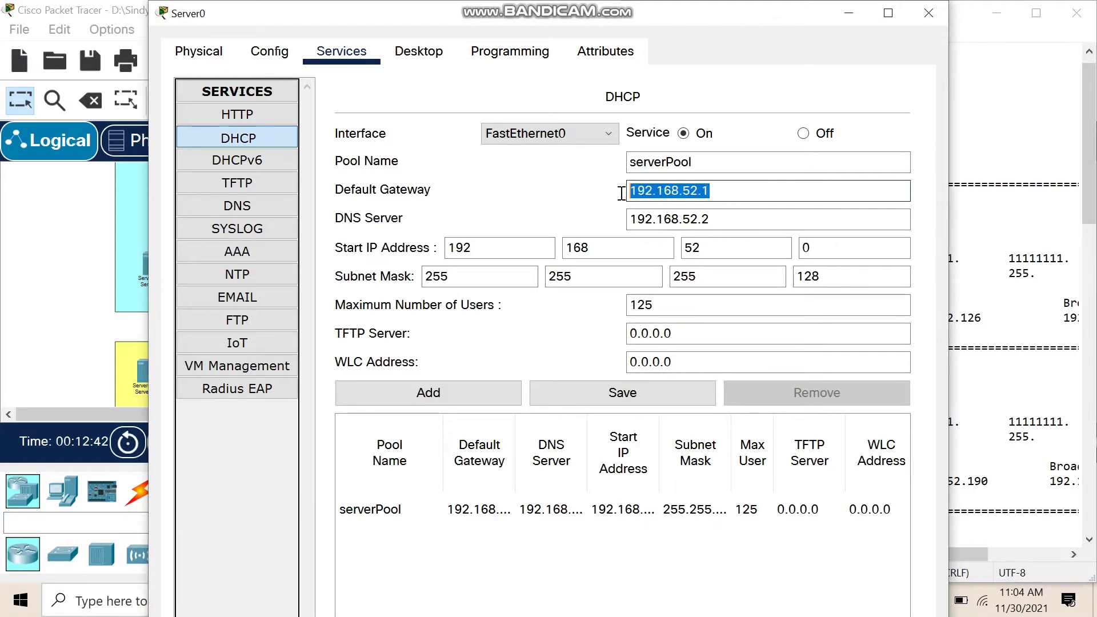
{"action": "left_click", "coordinate": [715, 197]}
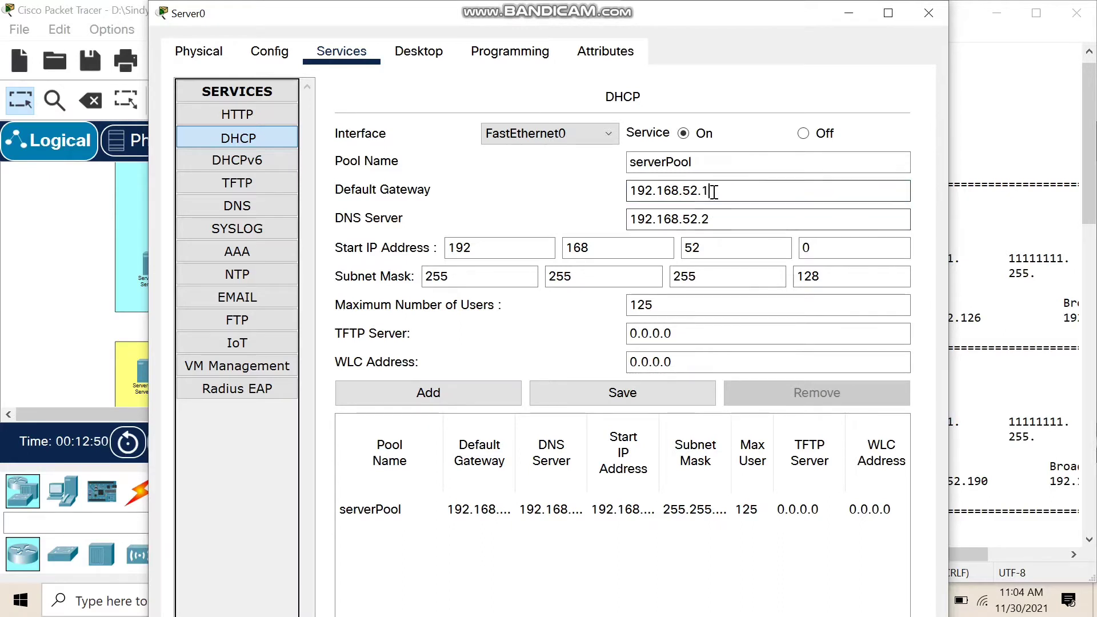
{"action": "left_click", "coordinate": [726, 220]}
{"action": "left_click_drag", "start_coordinate": [727, 221], "coordinate": [750, 223]}
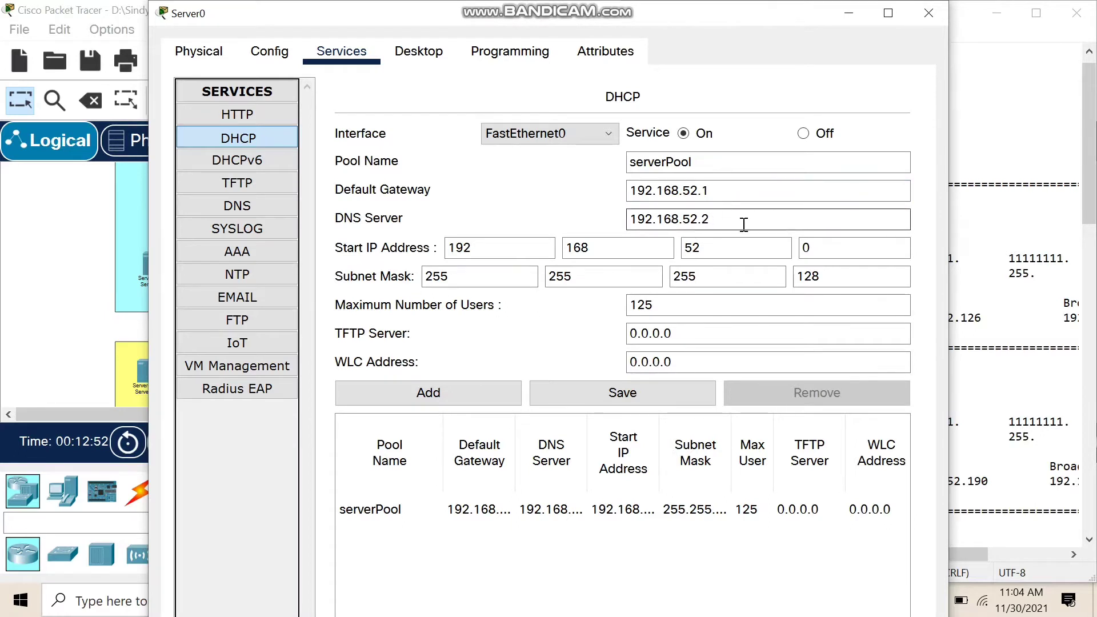
Step: Set the last octet of serverPool's start IP address to 3 and save the pool
{"action": "left_click", "coordinate": [841, 252]}
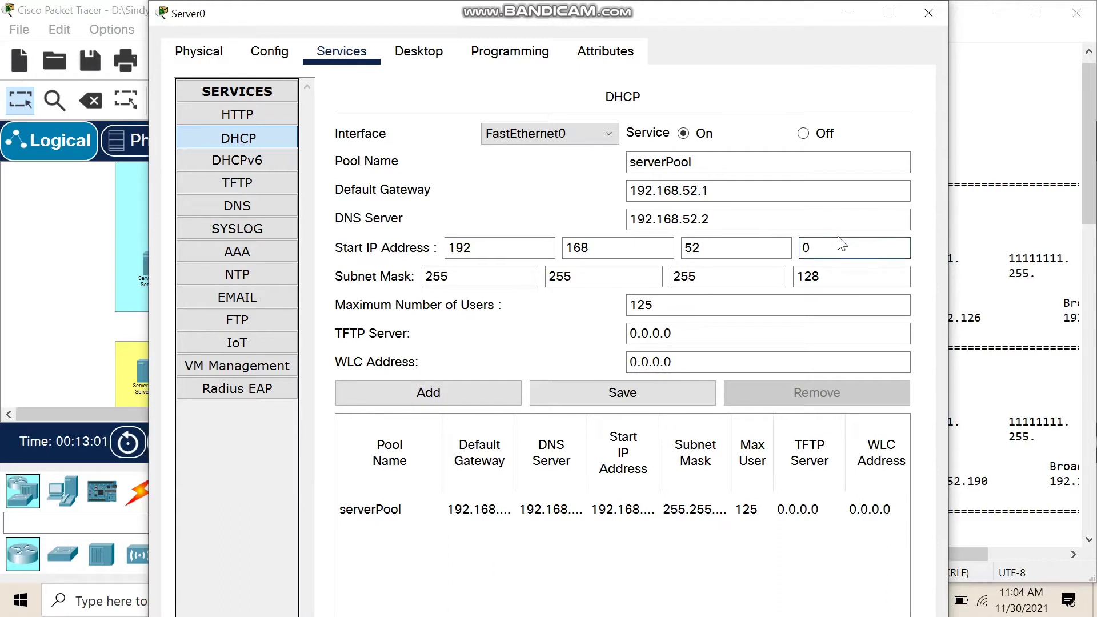
{"action": "key", "text": "BackSpace"}
{"action": "left_click", "coordinate": [843, 247]}
{"action": "type", "text": "3"}
{"action": "left_click", "coordinate": [622, 393]}
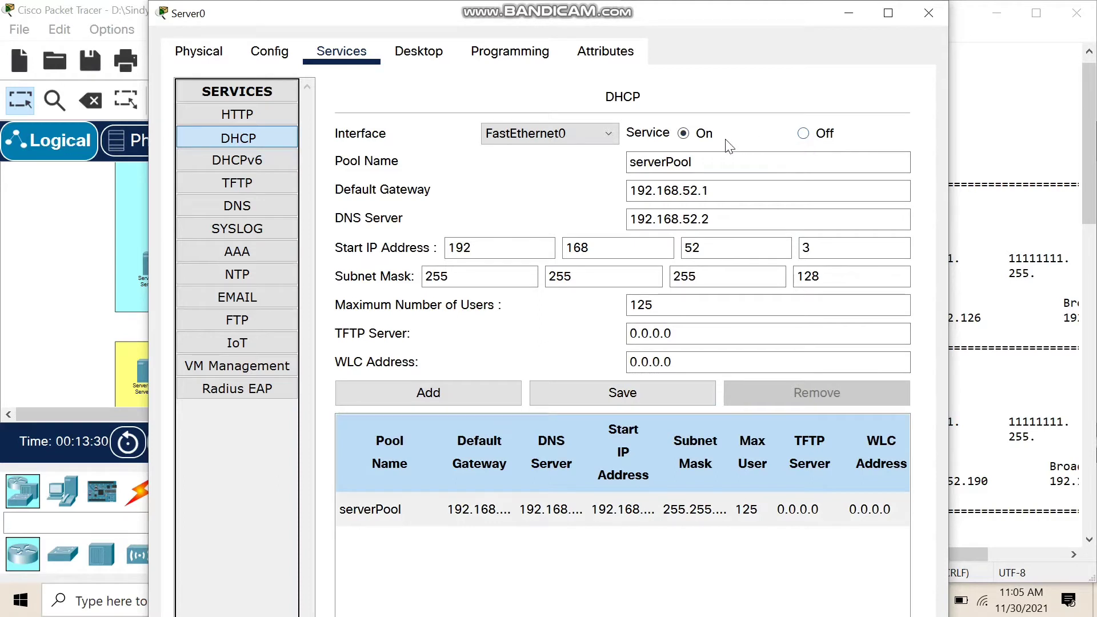
Step: Switch Server0's DHCP service off and back on, and close the server's device window
{"action": "left_click", "coordinate": [803, 135]}
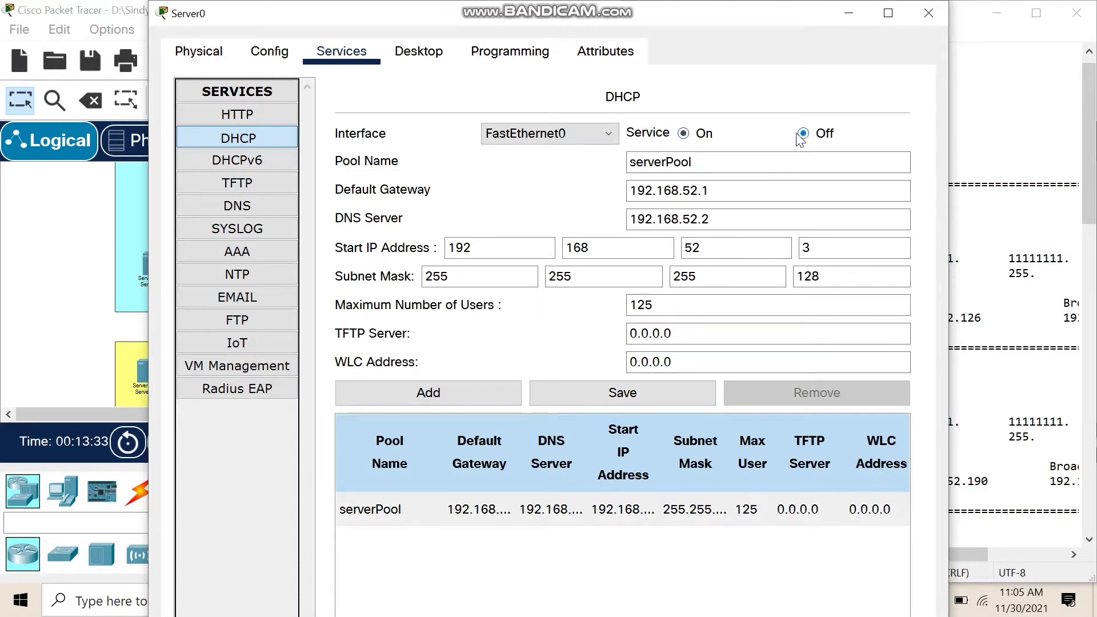
{"action": "left_click", "coordinate": [682, 135]}
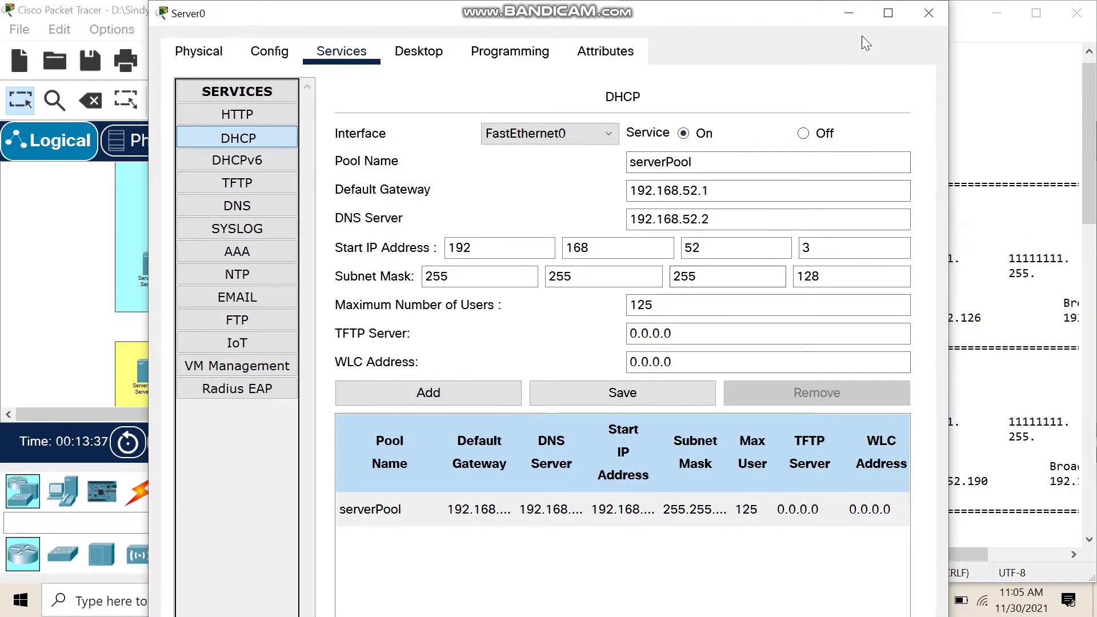
{"action": "left_click", "coordinate": [928, 13]}
Step: Renew the IP configuration of PC0 in Lantai 1 by switching it to Static and back to DHCP, and close its window
{"action": "scroll", "coordinate": [257, 280], "scroll_direction": "down", "scroll_amount": 1}
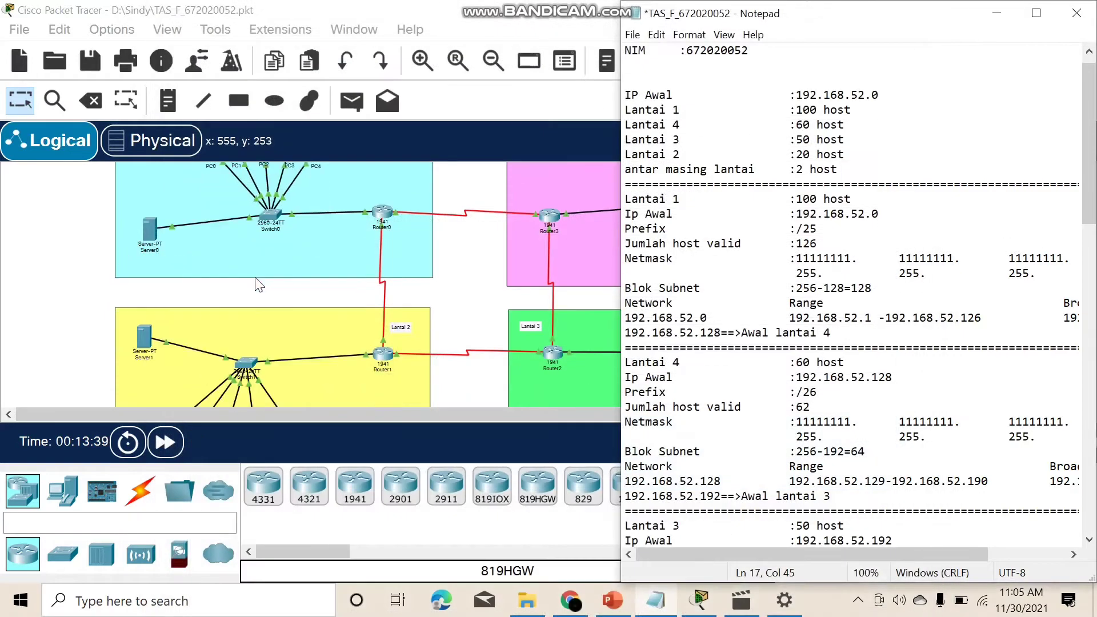
{"action": "scroll", "coordinate": [207, 182], "scroll_direction": "up", "scroll_amount": 1}
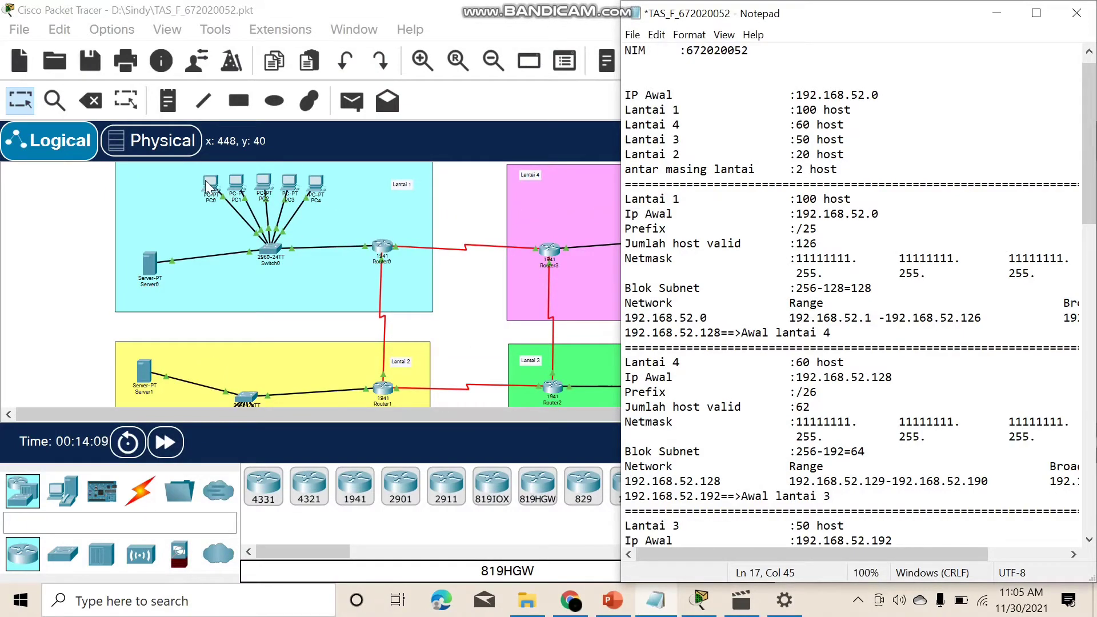
{"action": "left_click", "coordinate": [205, 180]}
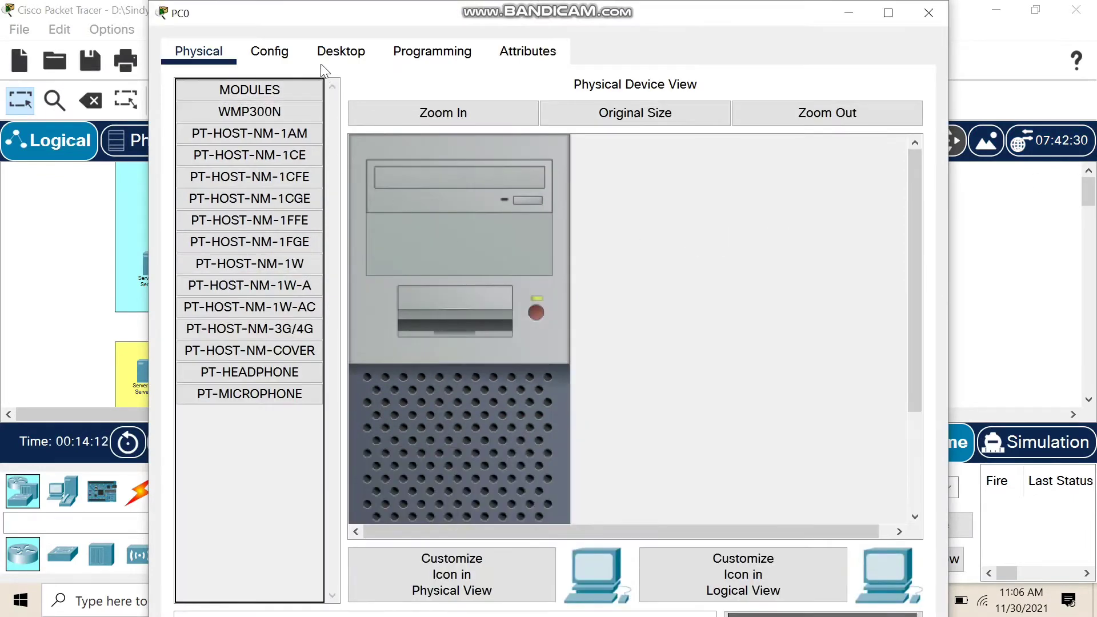
{"action": "left_click", "coordinate": [341, 51]}
{"action": "left_click", "coordinate": [234, 151]}
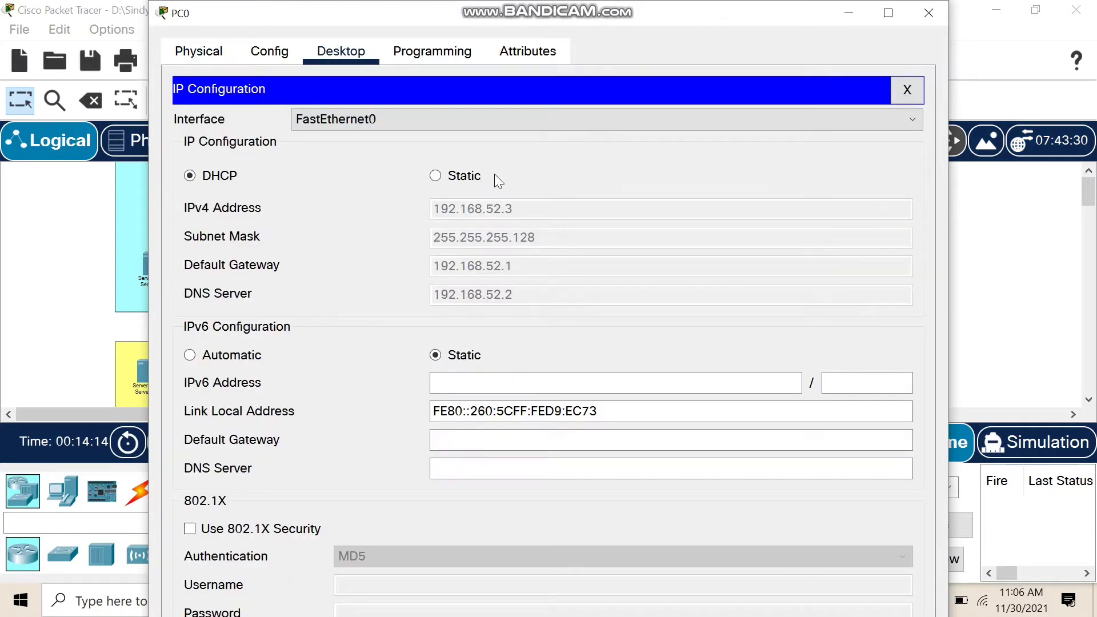
{"action": "left_click", "coordinate": [436, 176]}
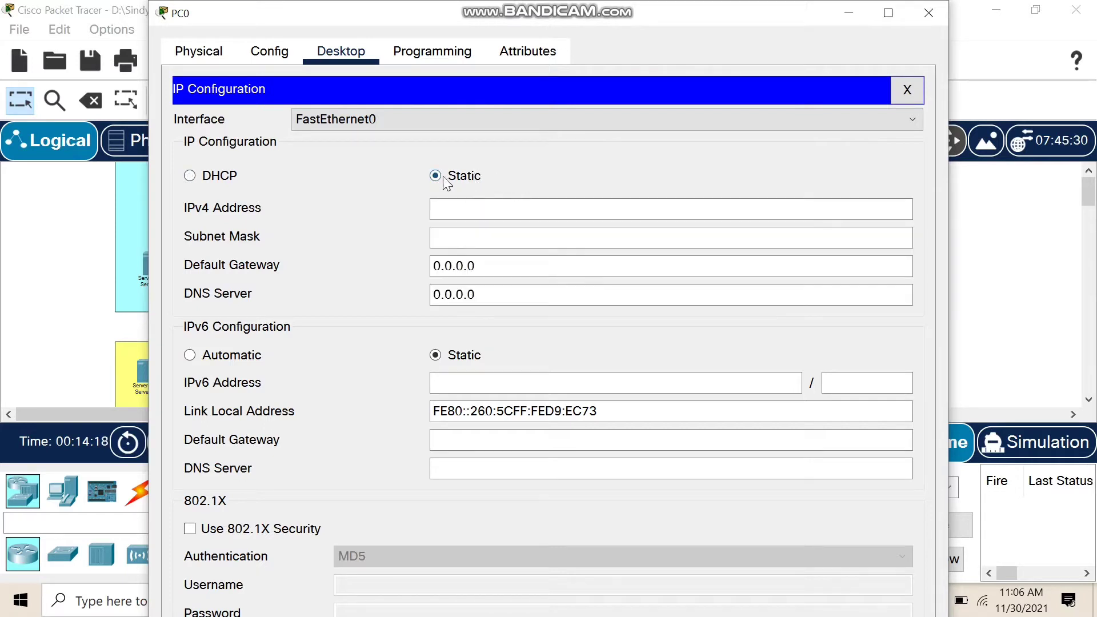
{"action": "left_click", "coordinate": [188, 176]}
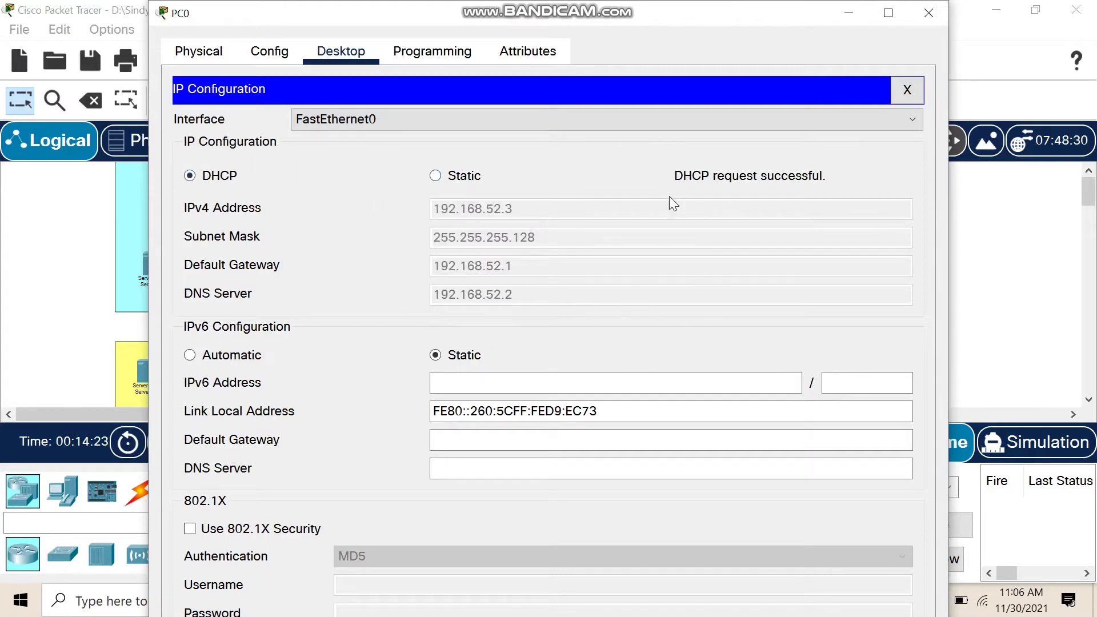
{"action": "left_click", "coordinate": [927, 7]}
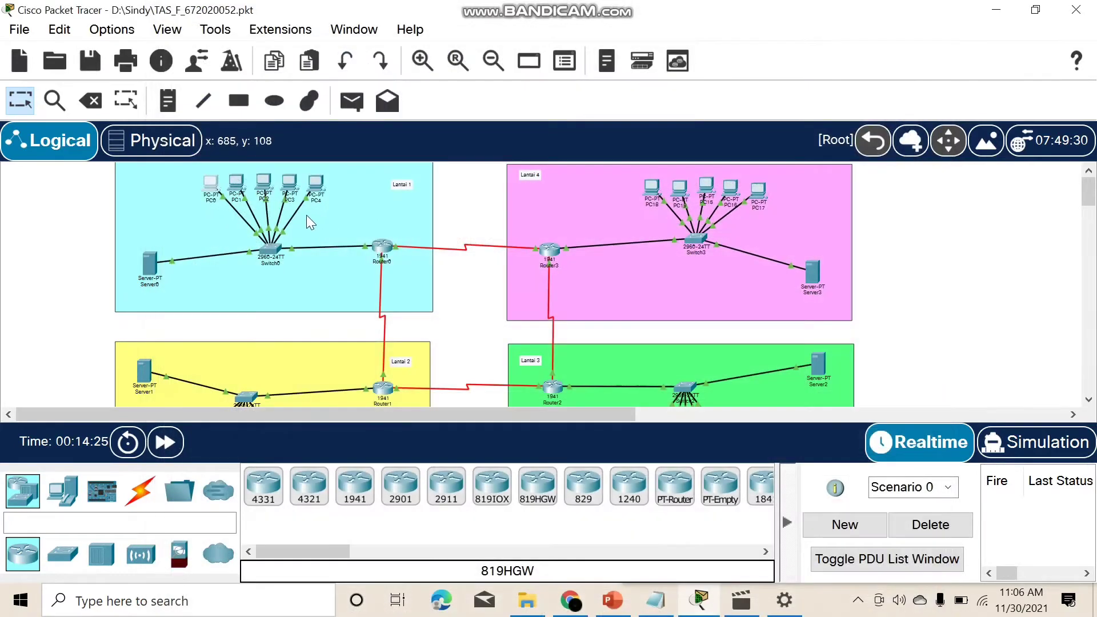
Step: Renew the IP configuration of PC1 in Lantai 1 by switching it to Static and back to DHCP, and close its window
{"action": "left_click", "coordinate": [236, 178]}
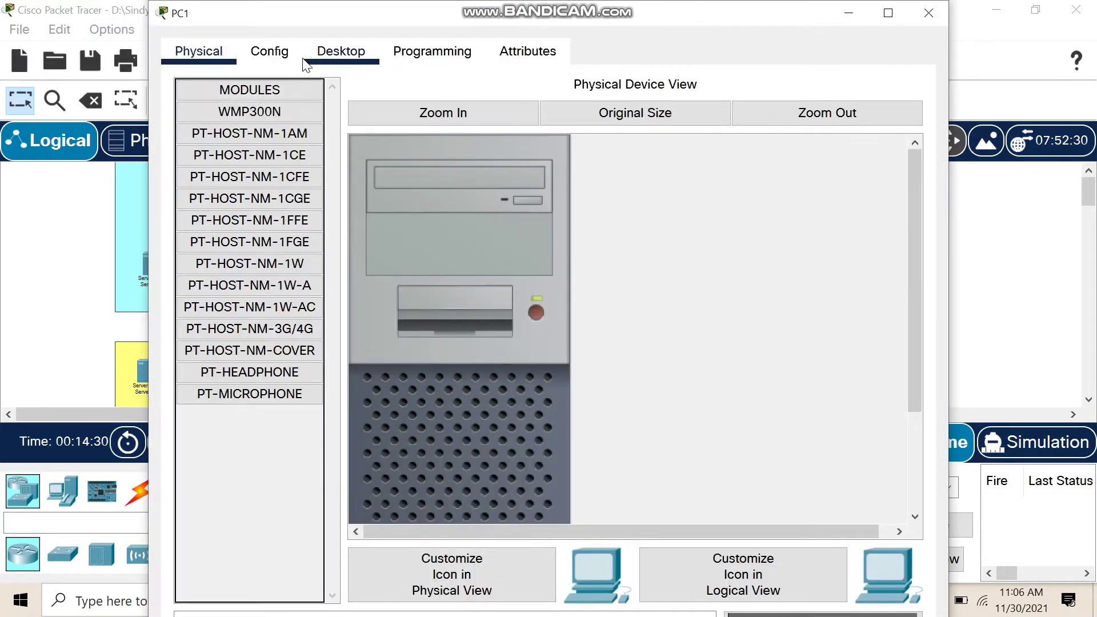
{"action": "left_click", "coordinate": [341, 51]}
{"action": "left_click", "coordinate": [251, 126]}
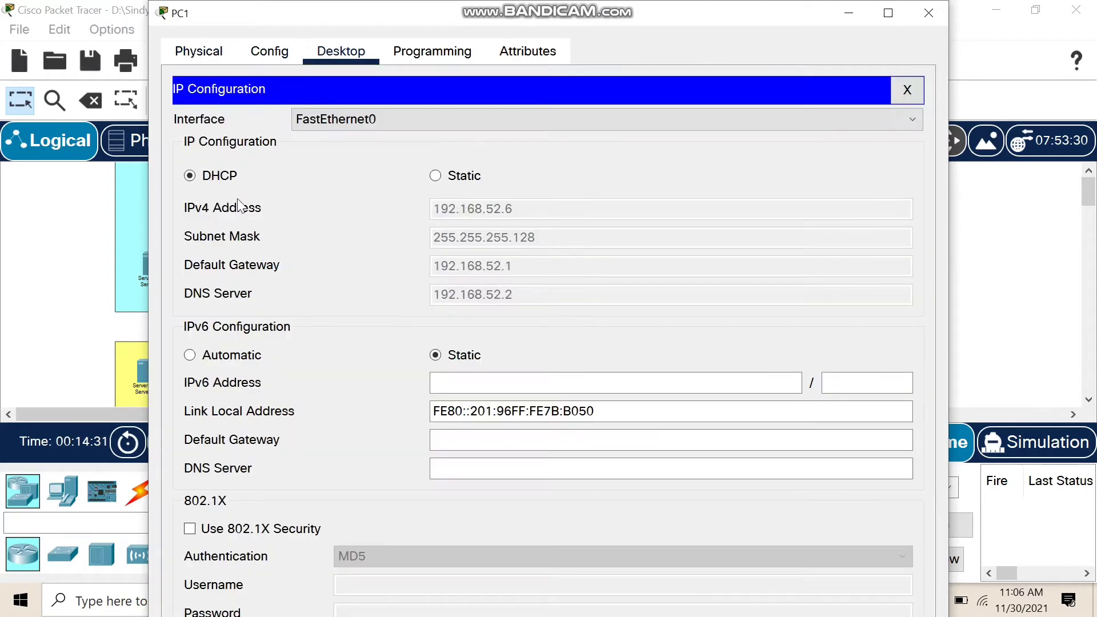
{"action": "left_click", "coordinate": [449, 175]}
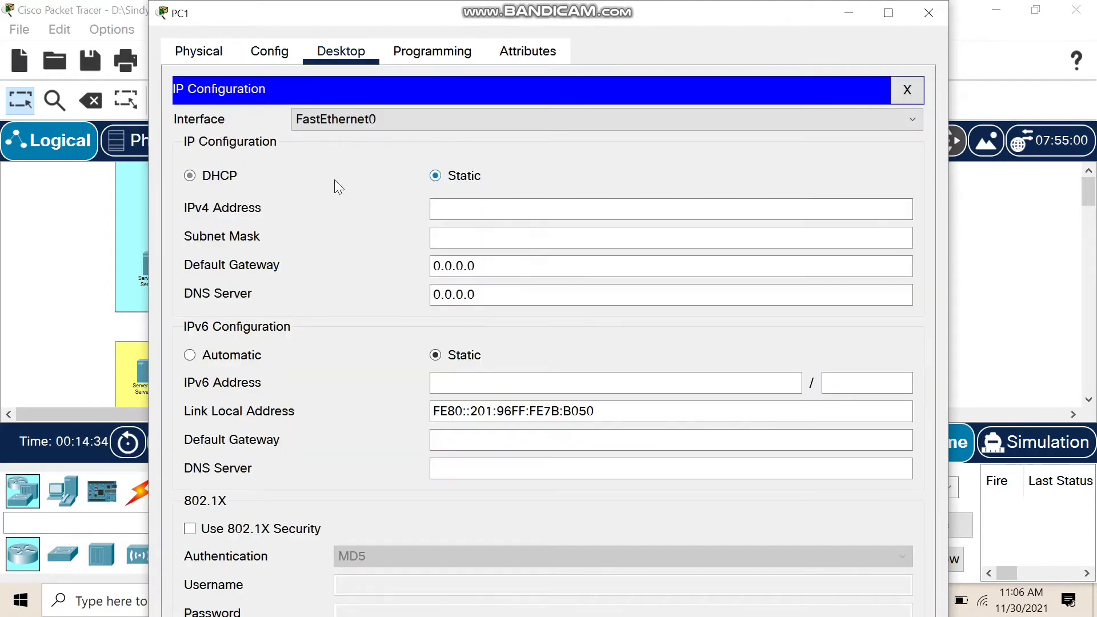
{"action": "left_click", "coordinate": [190, 176]}
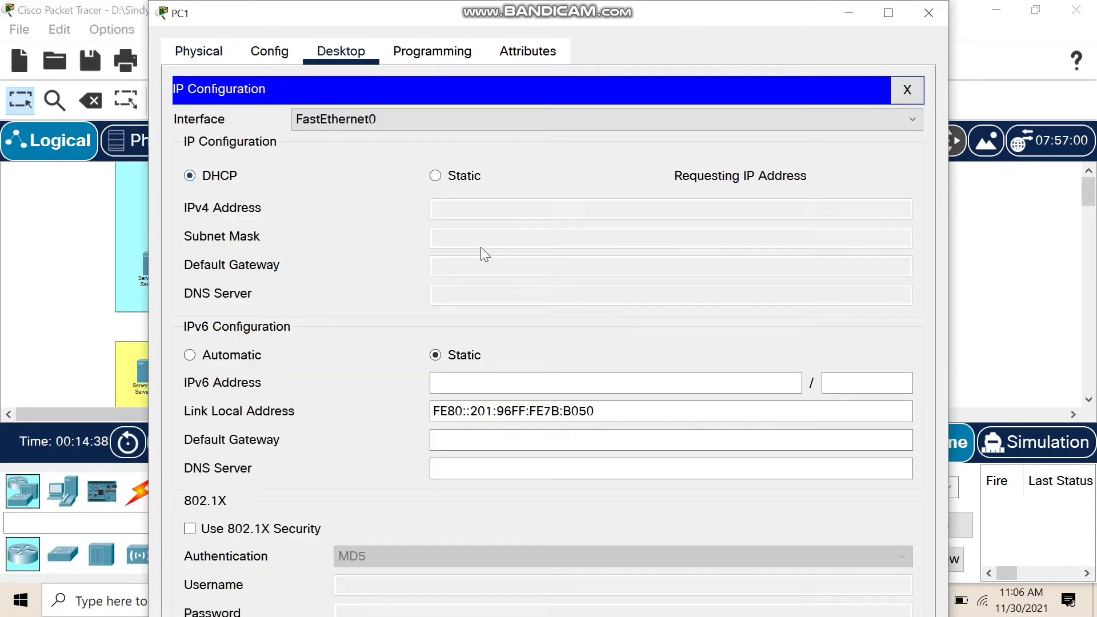
{"action": "left_click", "coordinate": [945, 3]}
Step: Renew the IP configuration of PC2 in Lantai 1 by switching it to Static and back to DHCP, and close its window
{"action": "left_click", "coordinate": [268, 176]}
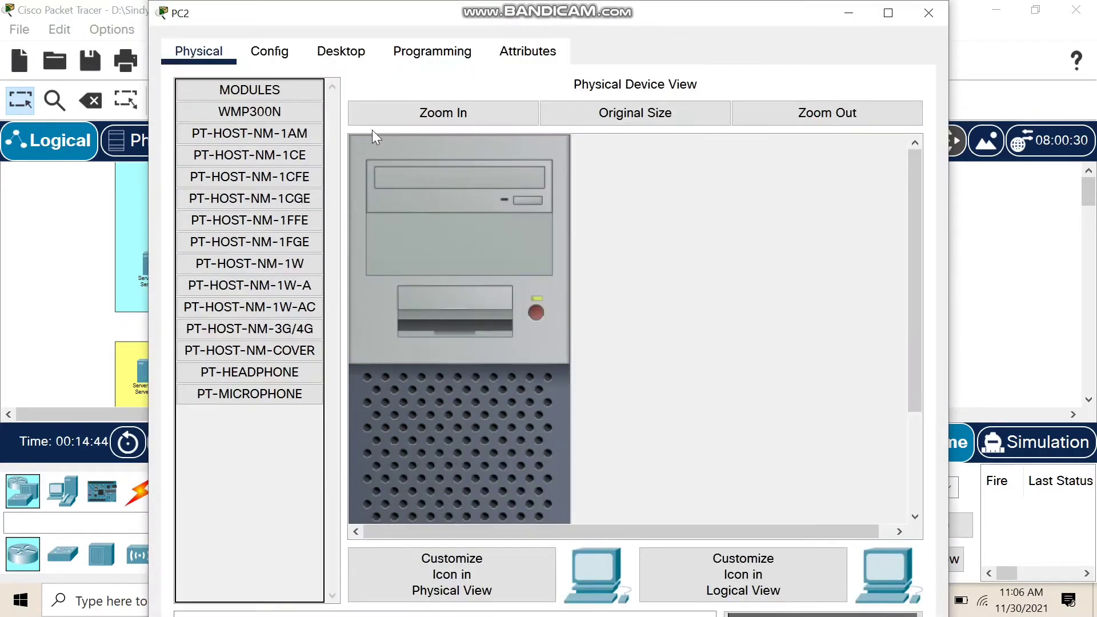
{"action": "left_click", "coordinate": [269, 51]}
{"action": "left_click", "coordinate": [337, 52]}
{"action": "left_click", "coordinate": [285, 203]}
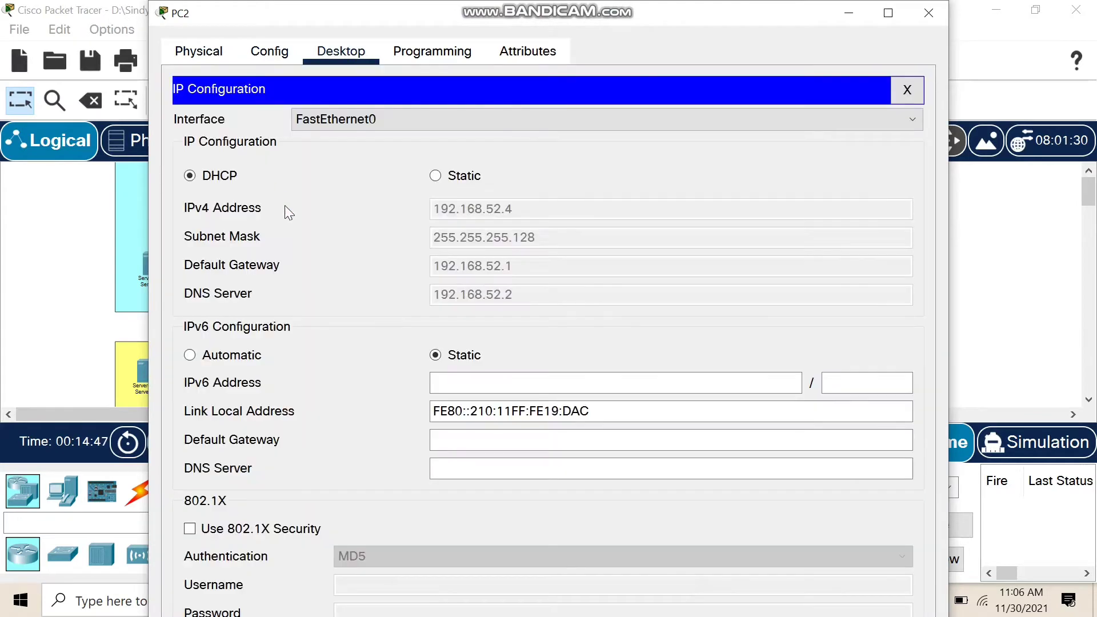
{"action": "left_click", "coordinate": [448, 176]}
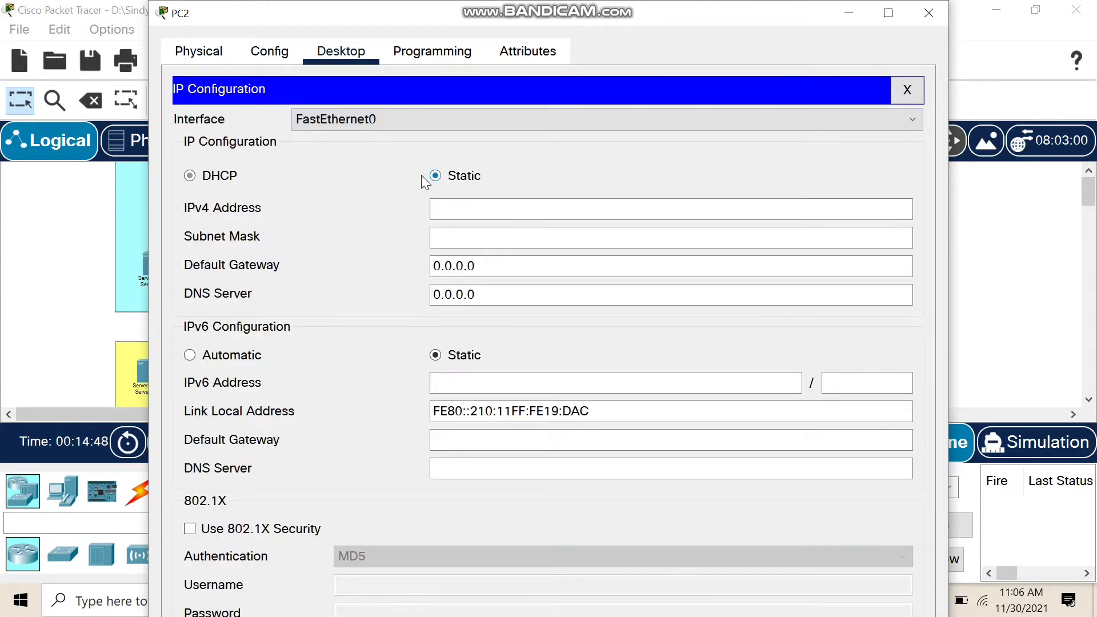
{"action": "left_click", "coordinate": [189, 178]}
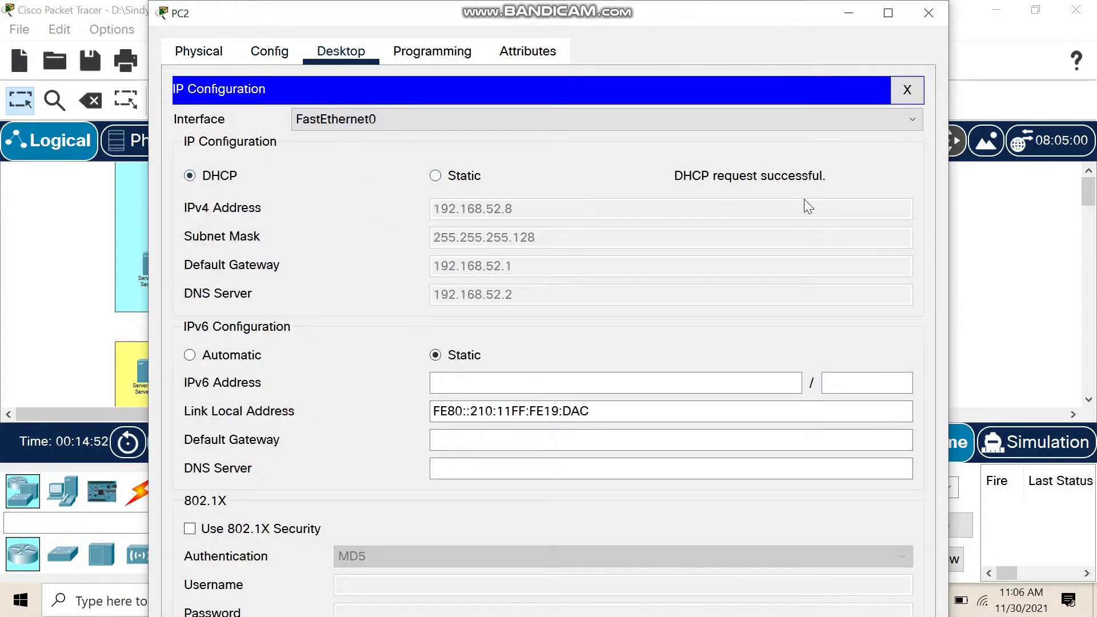
{"action": "left_click", "coordinate": [928, 13]}
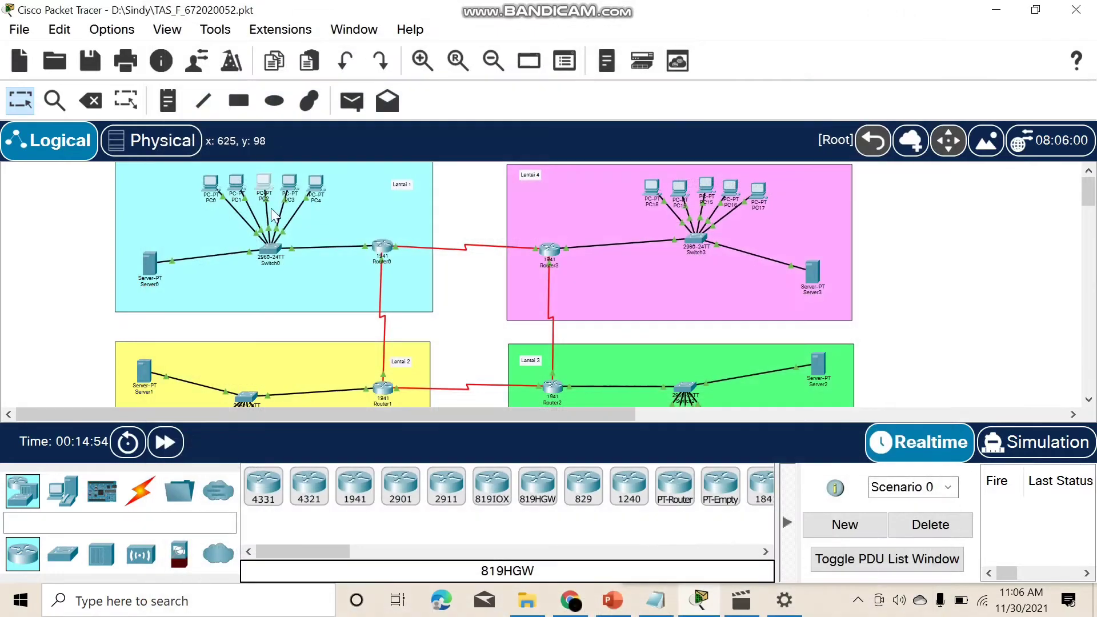
Step: Renew the IP configuration of PC3 in Lantai 1 by switching it to Static and back to DHCP, and close its window
{"action": "left_click", "coordinate": [285, 179]}
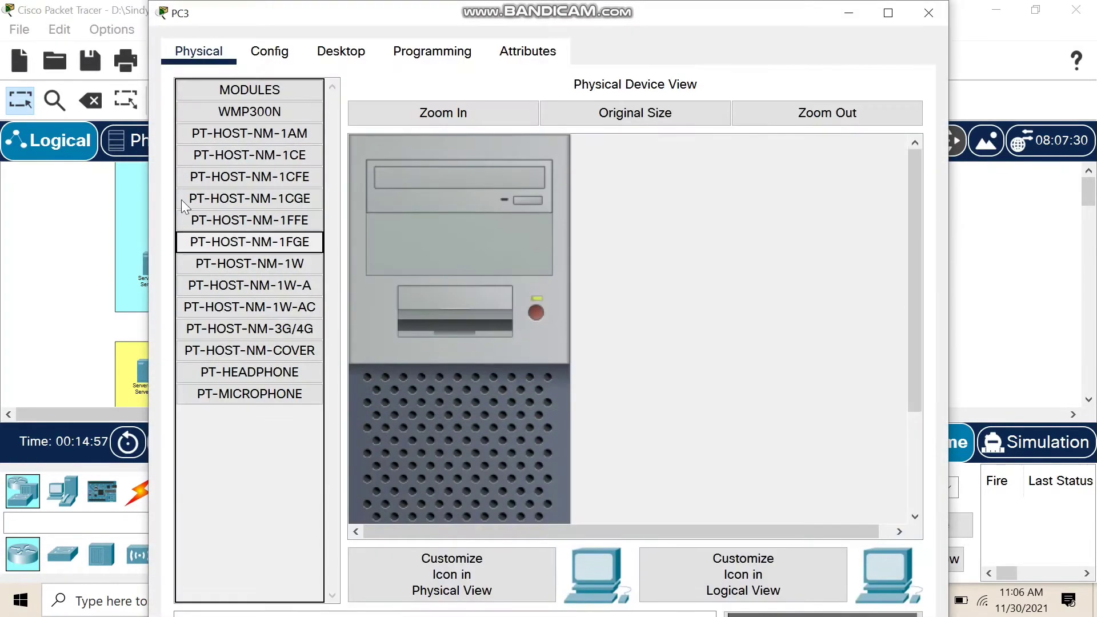
{"action": "left_click", "coordinate": [269, 51]}
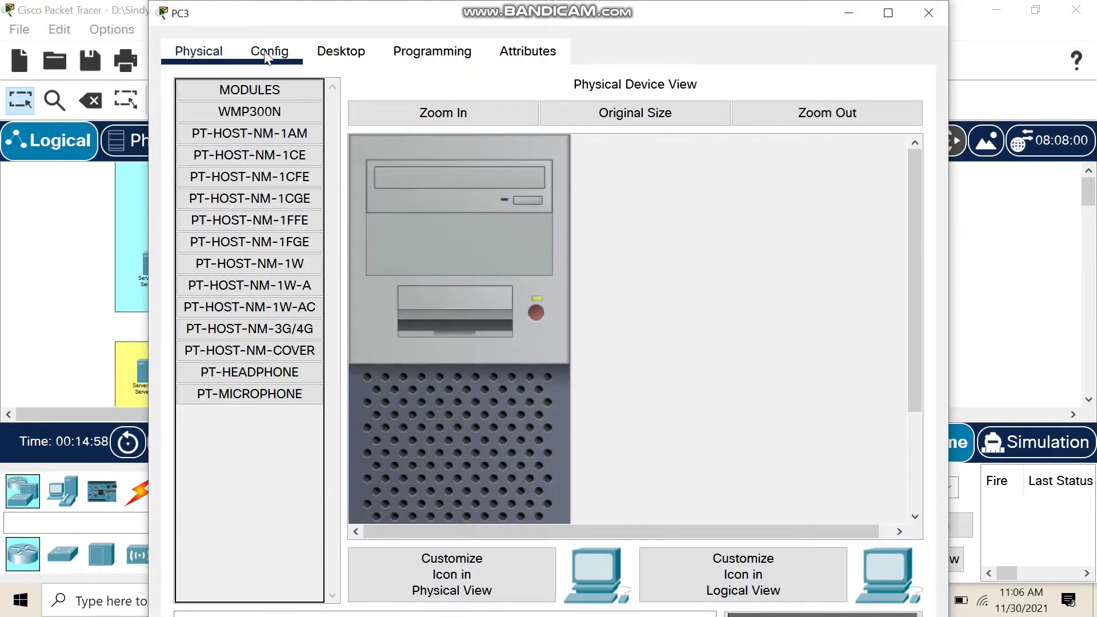
{"action": "left_click", "coordinate": [341, 51]}
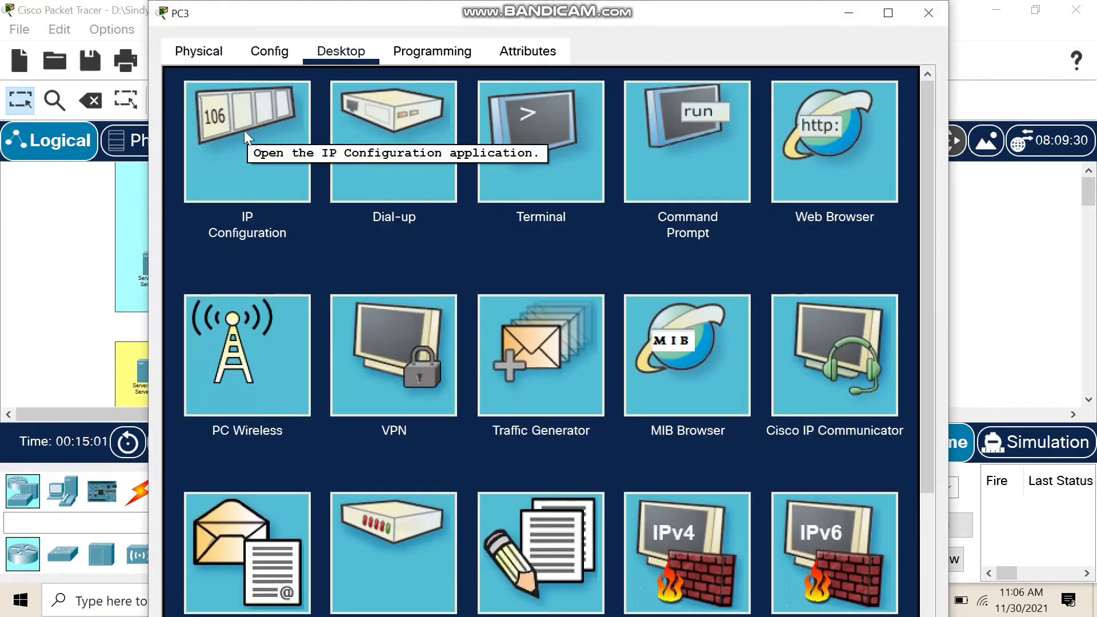
{"action": "left_click", "coordinate": [245, 131]}
{"action": "left_click", "coordinate": [434, 176]}
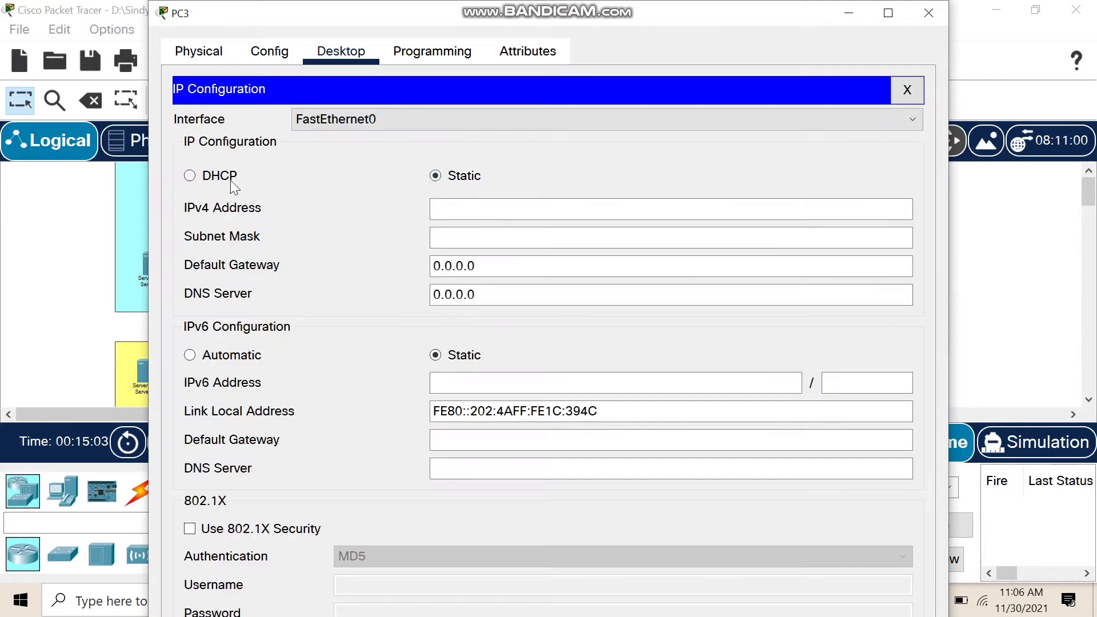
{"action": "left_click", "coordinate": [189, 177]}
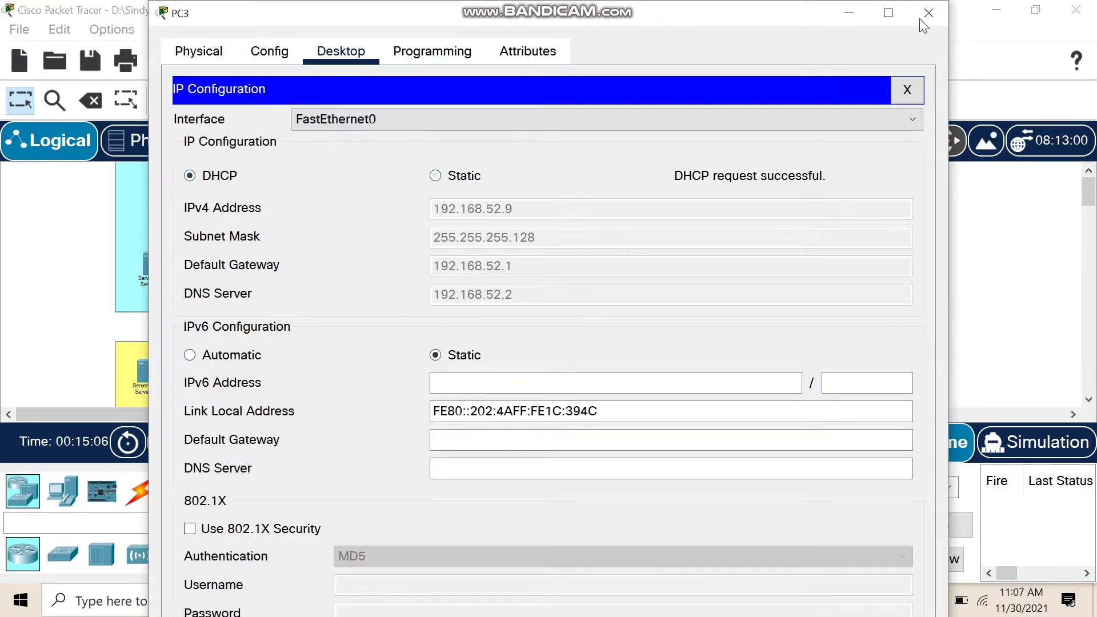
{"action": "left_click", "coordinate": [925, 14]}
Step: Renew the IP configuration of PC4 in Lantai 1 by switching it to Static and back to DHCP, and close its window
{"action": "left_click", "coordinate": [318, 185]}
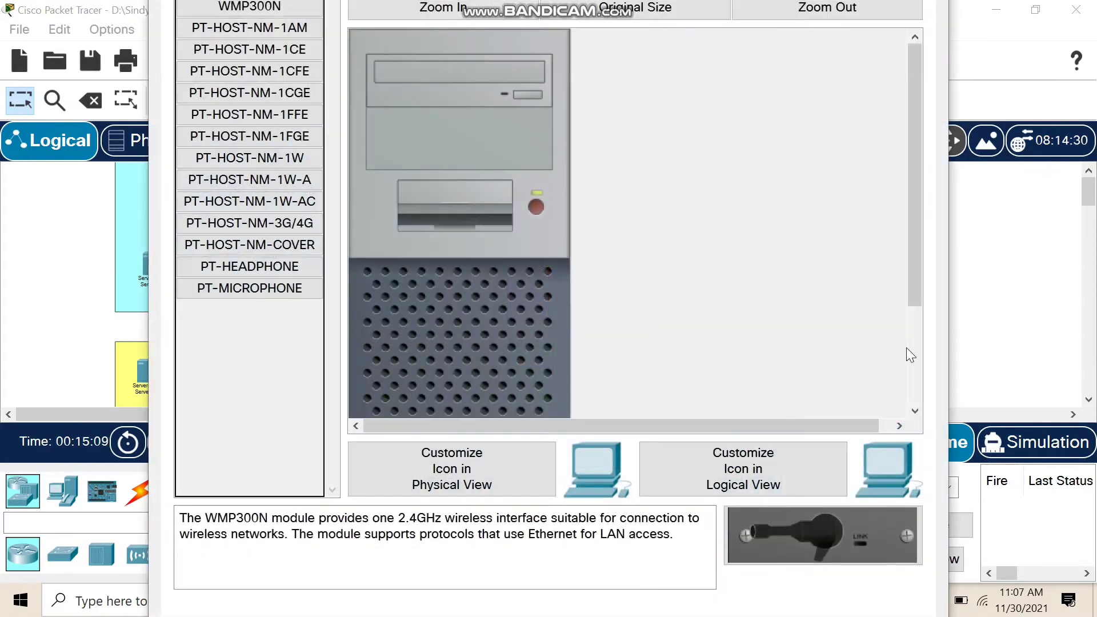
{"action": "left_click", "coordinate": [947, 301]}
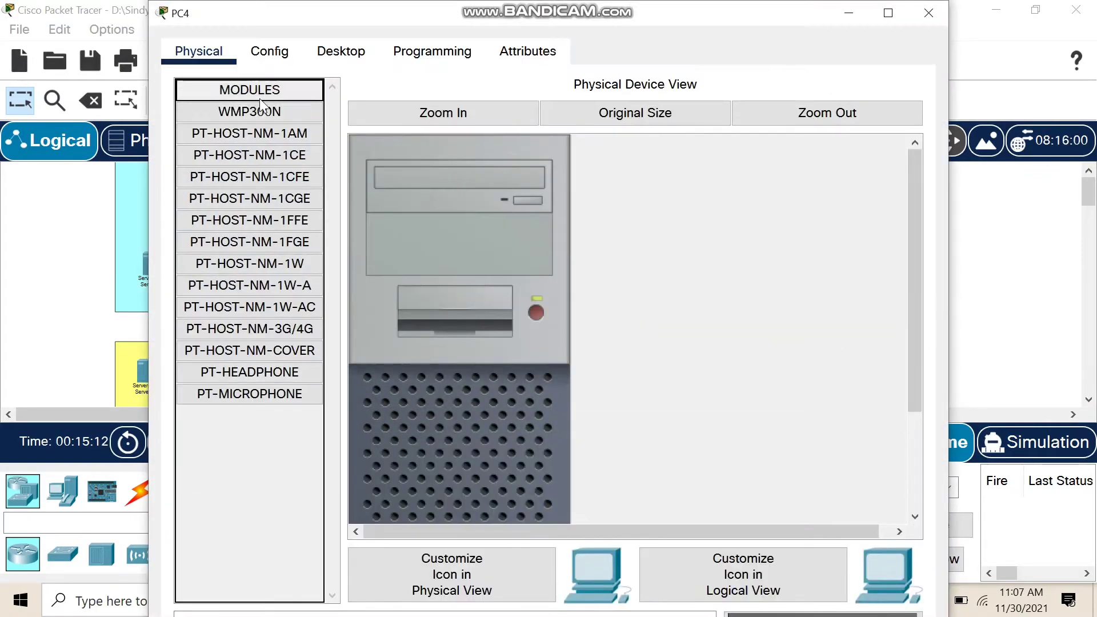
{"action": "left_click", "coordinate": [341, 53]}
{"action": "left_click", "coordinate": [251, 143]}
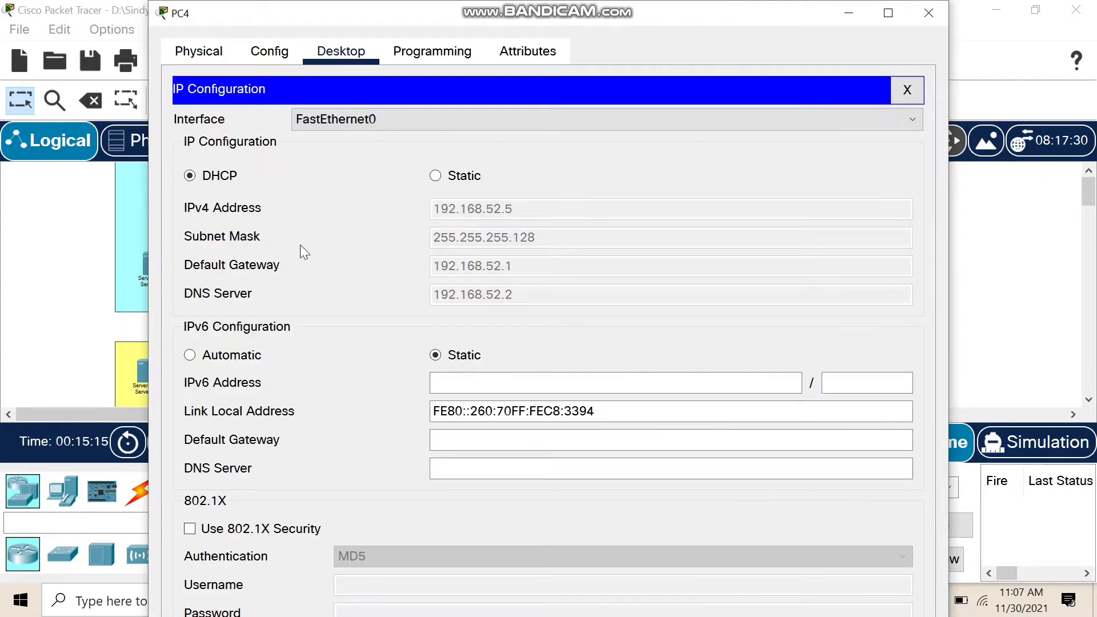
{"action": "left_click", "coordinate": [435, 176]}
{"action": "left_click", "coordinate": [190, 176]}
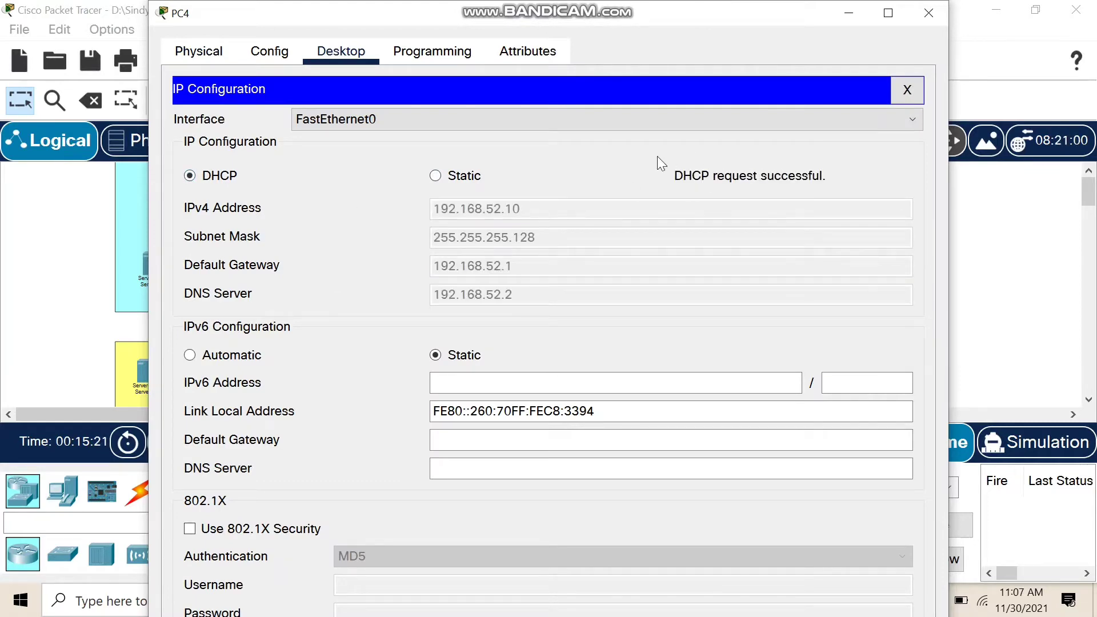
{"action": "left_click", "coordinate": [928, 13]}
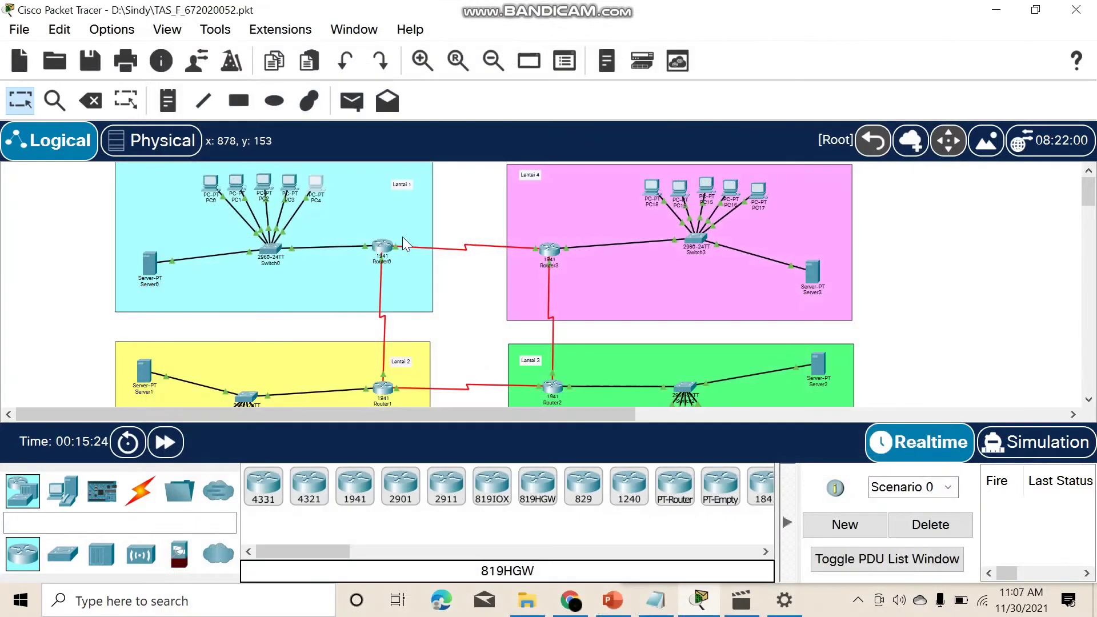
Step: Test connectivity in Lantai 1 with simple PDUs from PC3, from PC4 to Router0, and from PC2 to Server0
{"action": "left_click", "coordinate": [350, 94]}
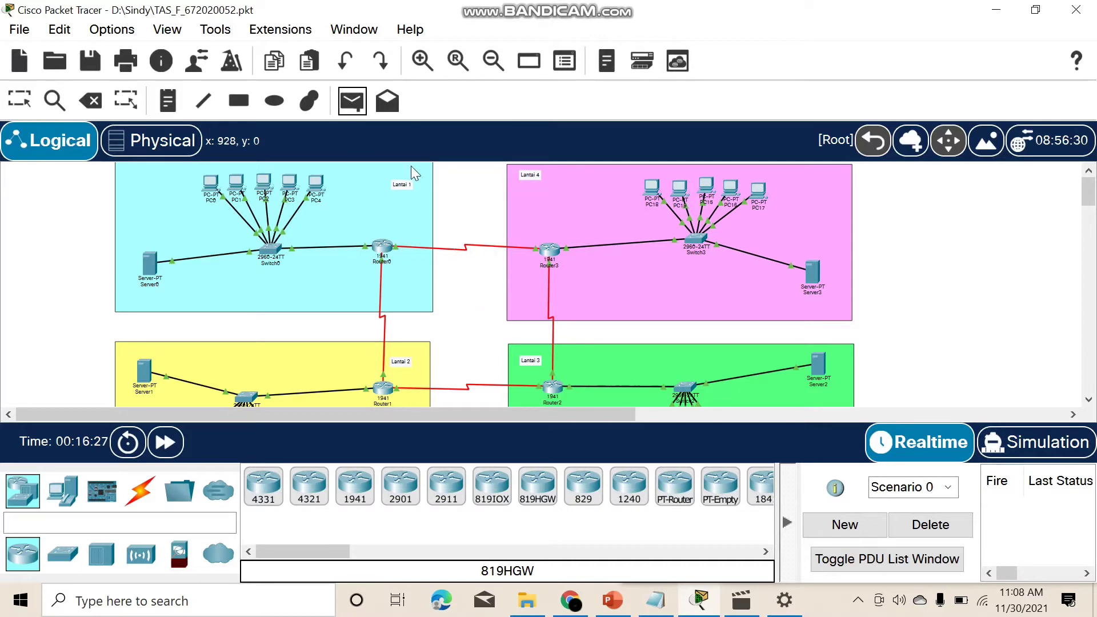
{"action": "left_click", "coordinate": [290, 186]}
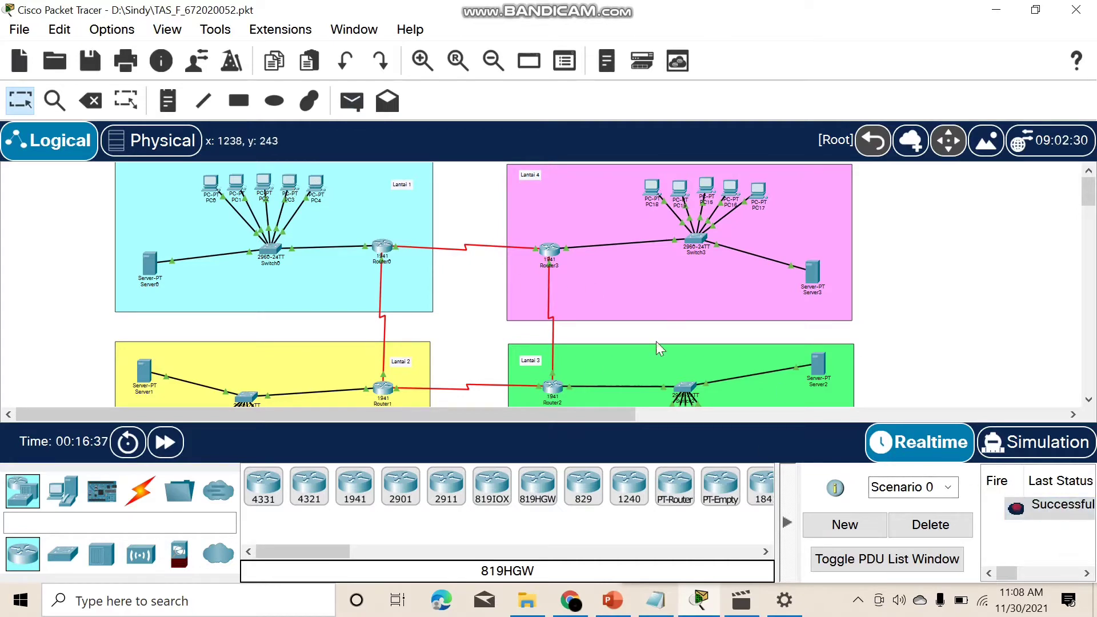
{"action": "left_click", "coordinate": [352, 101]}
{"action": "left_click", "coordinate": [316, 183]}
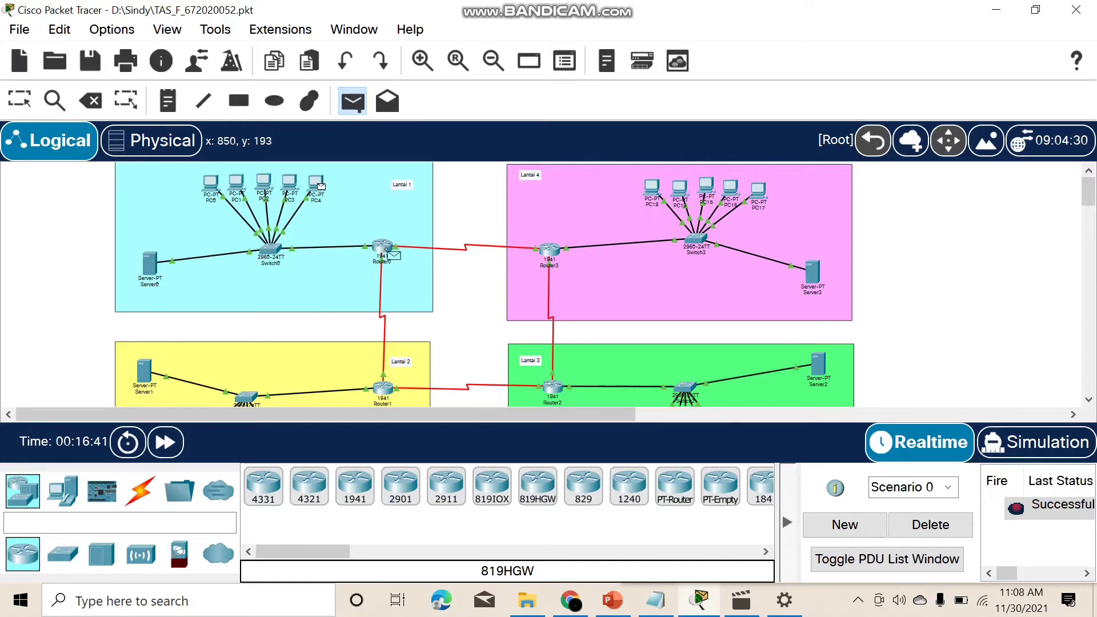
{"action": "left_click", "coordinate": [388, 252]}
{"action": "left_click", "coordinate": [368, 111]}
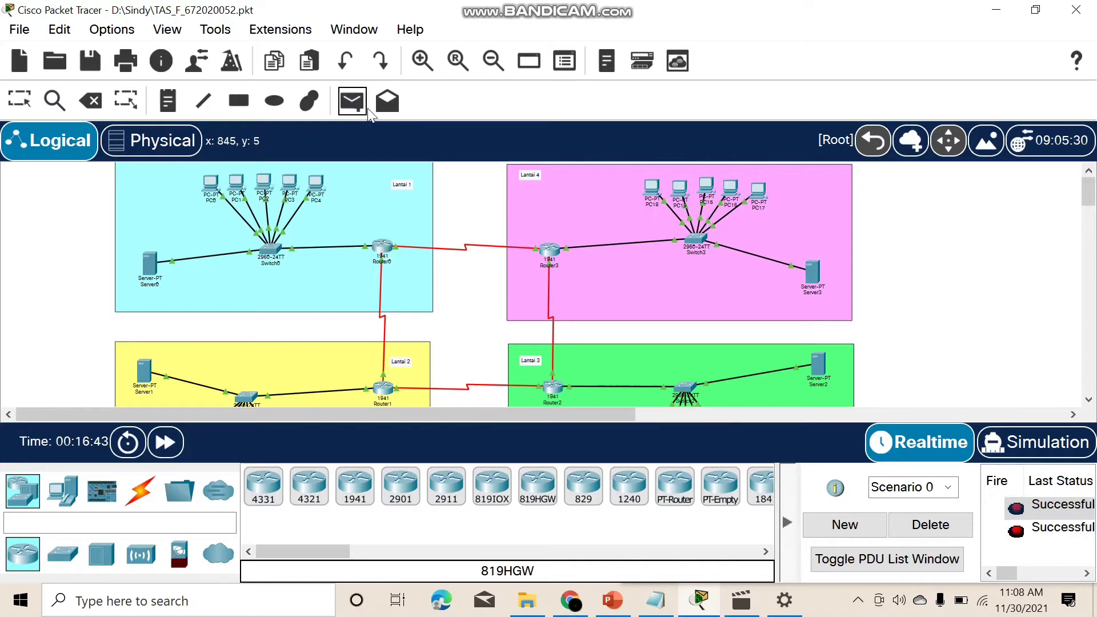
{"action": "left_click", "coordinate": [263, 182]}
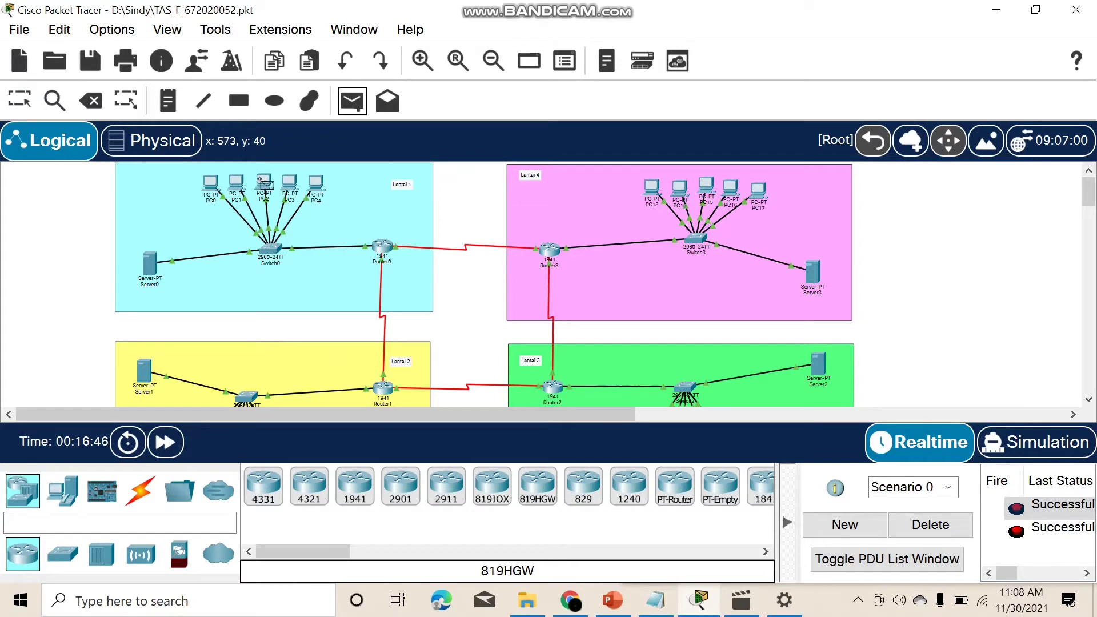
{"action": "left_click", "coordinate": [150, 263]}
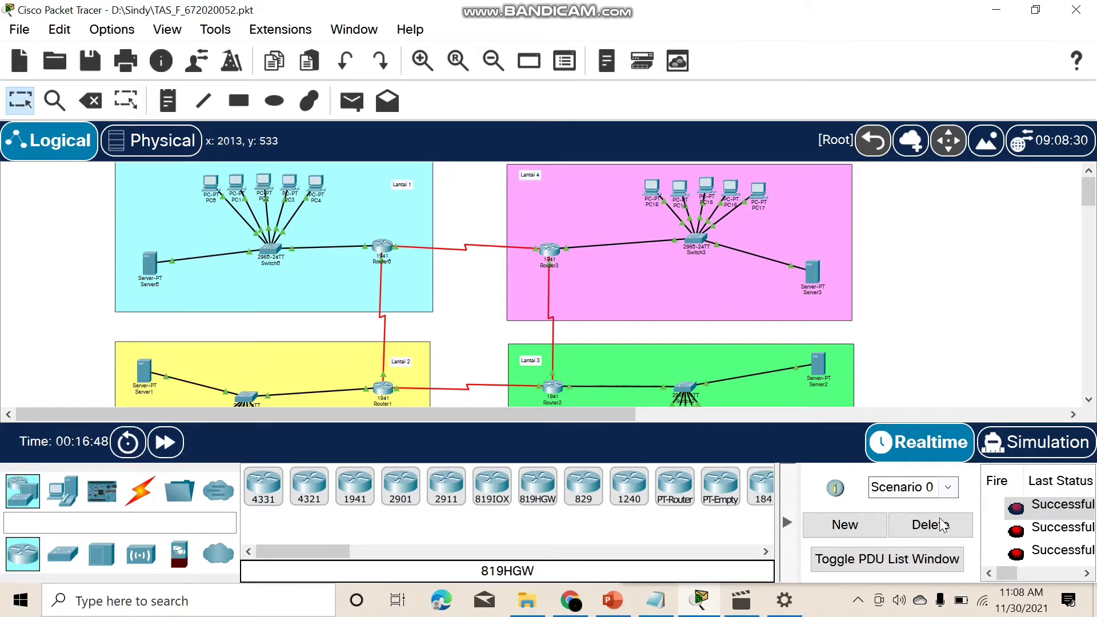
Step: Delete the current PDU scenario and send a simple PDU from Router0 to PC4 in Lantai 1
{"action": "left_click", "coordinate": [937, 523]}
{"action": "left_click", "coordinate": [352, 101]}
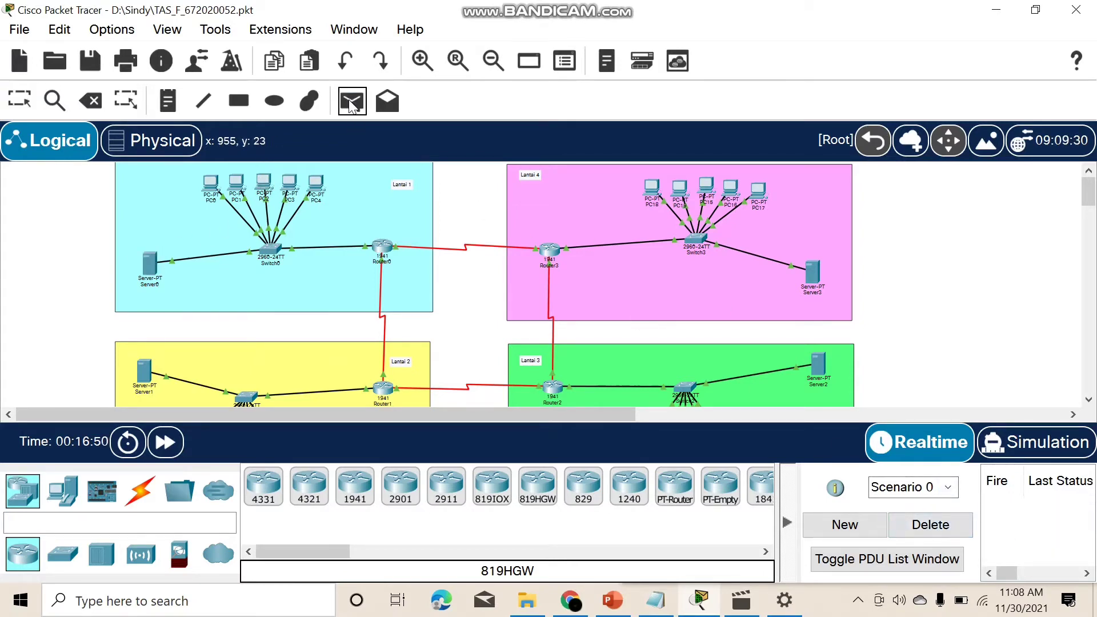
{"action": "left_click", "coordinate": [383, 248]}
{"action": "left_click", "coordinate": [316, 189]}
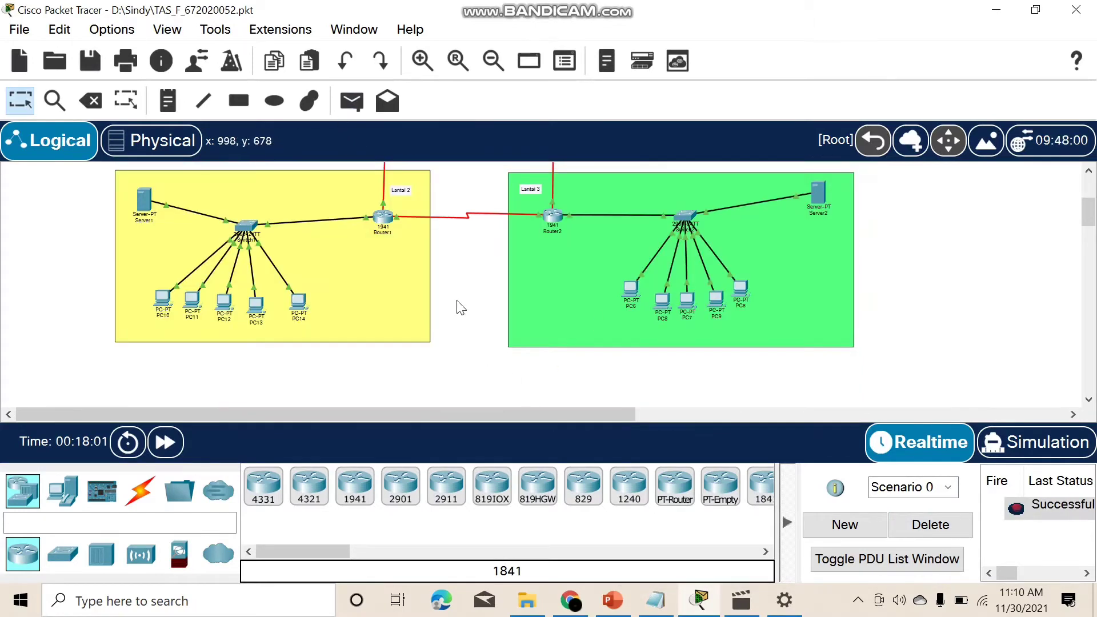
Step: Open the IP configuration of Server1 in Lantai 2 and review its static IPv4 settings
{"action": "scroll", "coordinate": [456, 323], "scroll_direction": "up", "scroll_amount": 2}
{"action": "scroll", "coordinate": [460, 333], "scroll_direction": "down", "scroll_amount": 1}
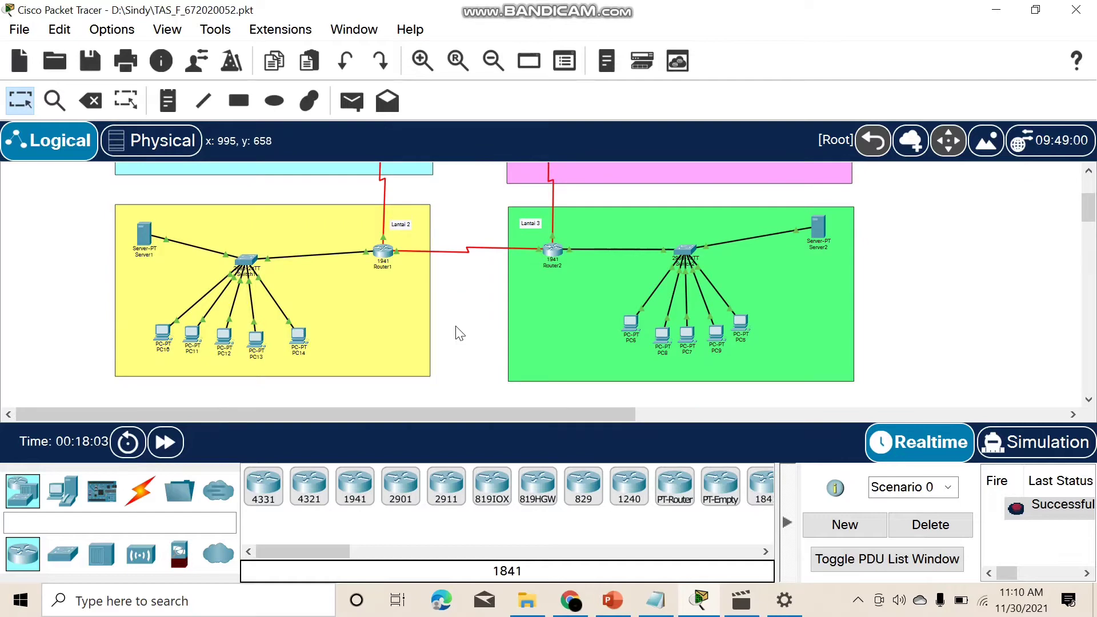
{"action": "left_click", "coordinate": [144, 234]}
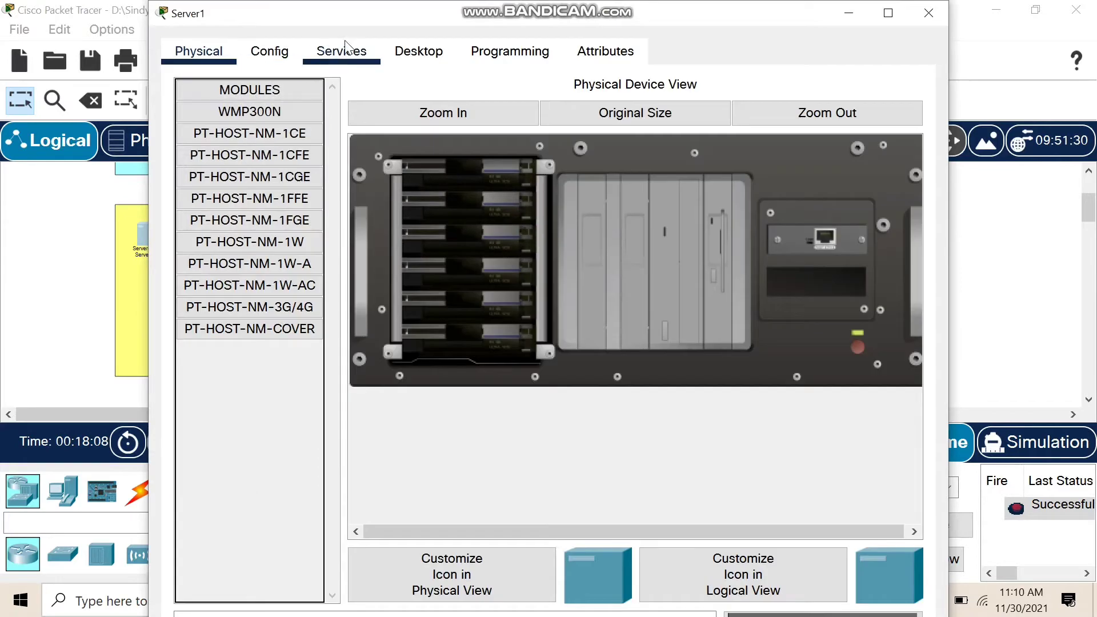
{"action": "left_click", "coordinate": [418, 50]}
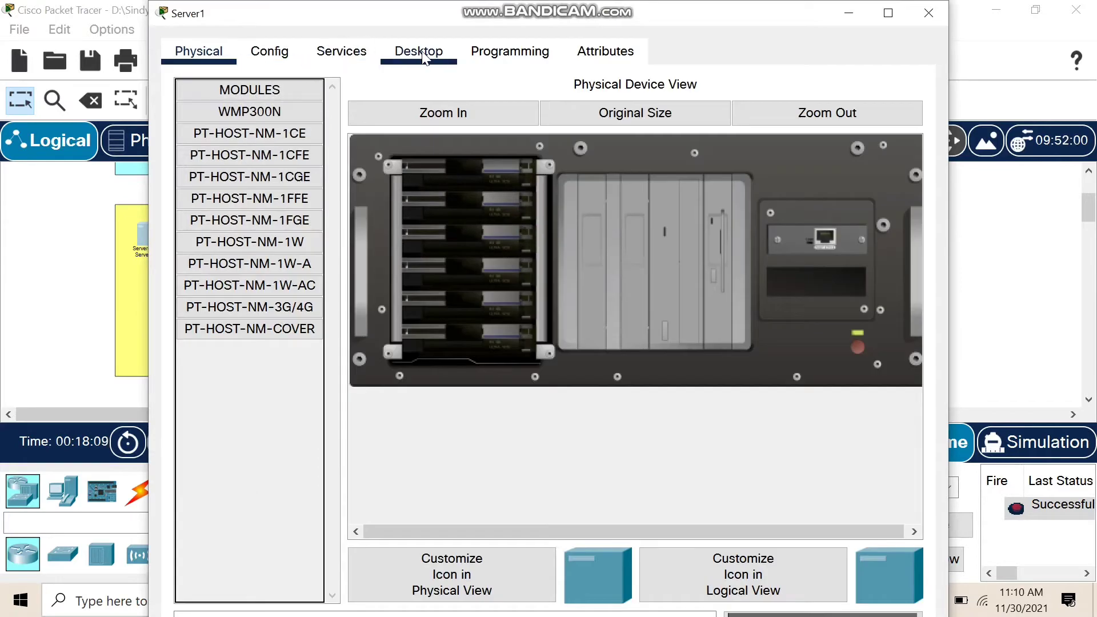
{"action": "left_click", "coordinate": [282, 143]}
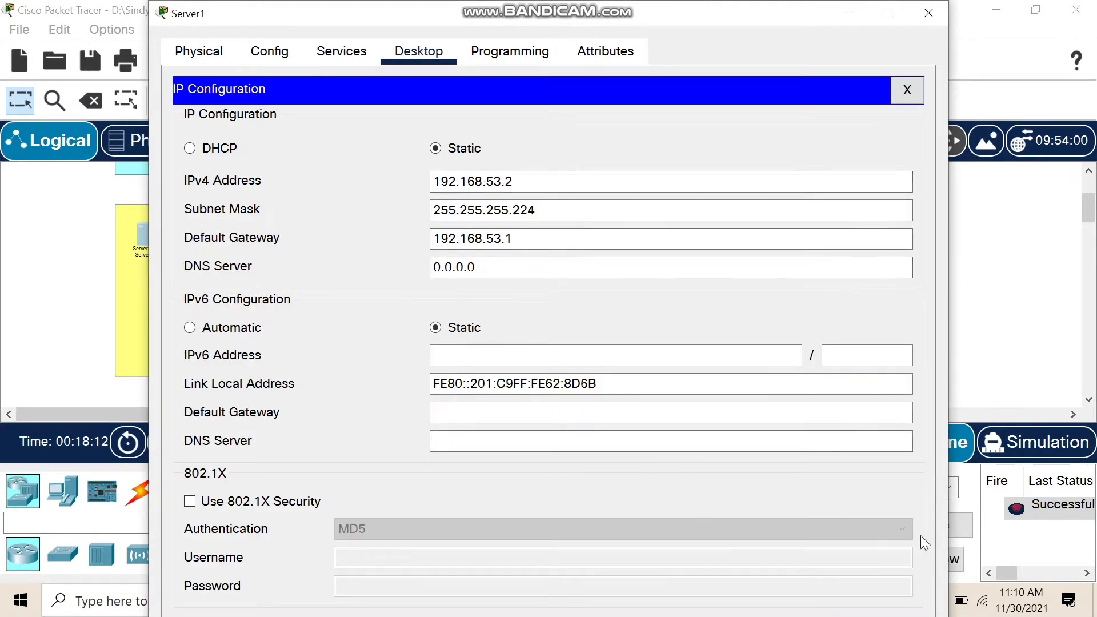
Step: Switch to the Notepad subnet notes and compare the Lantai 2 range and netmask with Server1's static IPv4 settings
{"action": "left_click", "coordinate": [961, 613]}
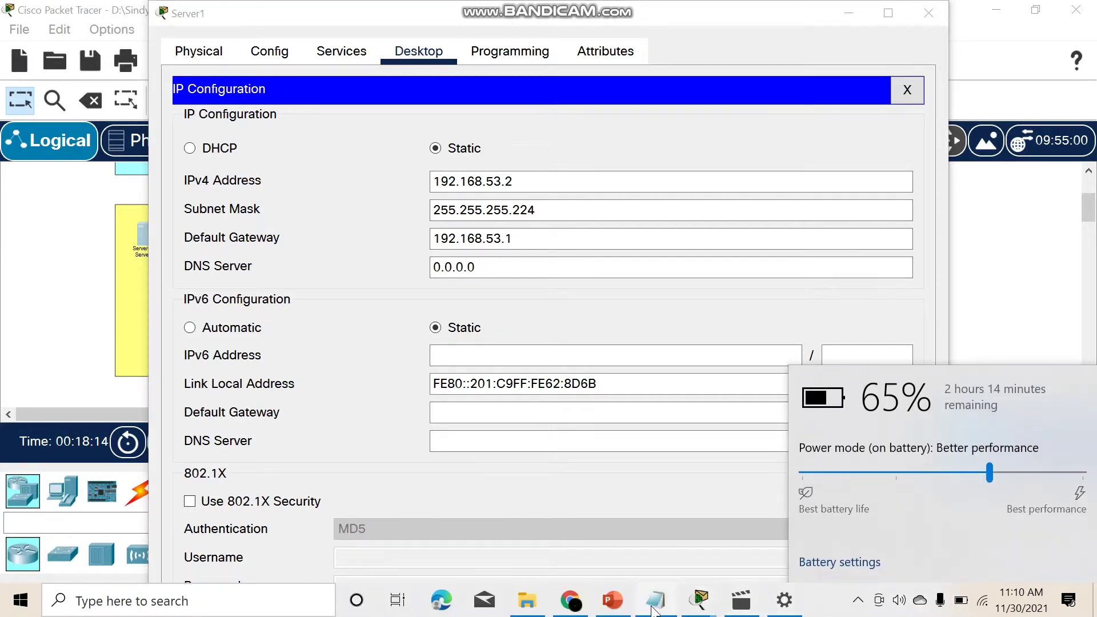
{"action": "left_click", "coordinate": [655, 605]}
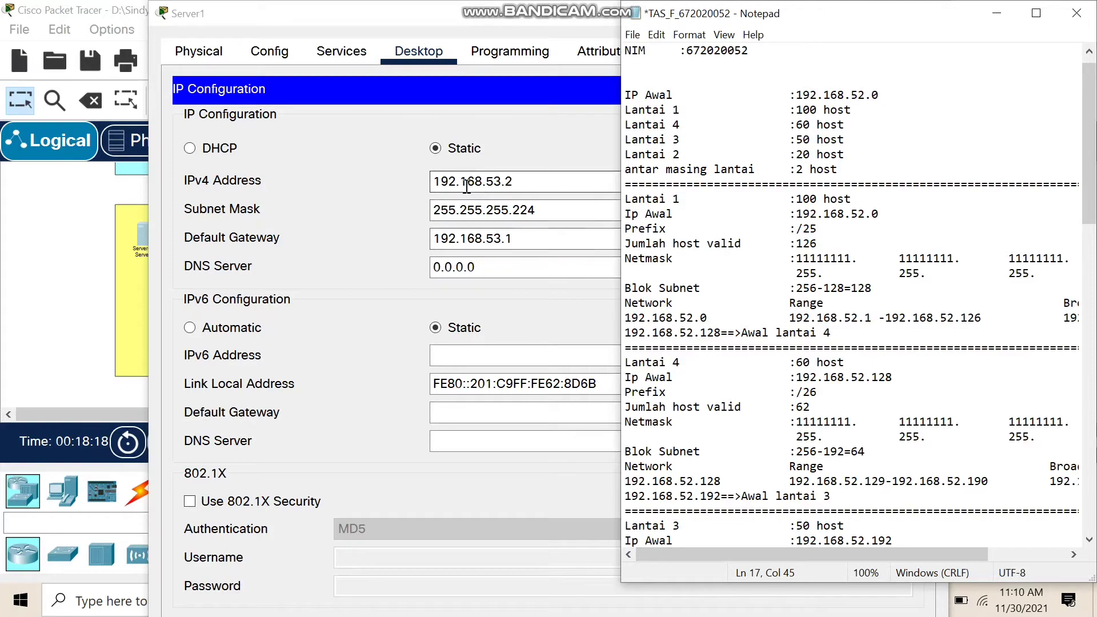
{"action": "scroll", "coordinate": [687, 263], "scroll_direction": "down", "scroll_amount": 1}
{"action": "scroll", "coordinate": [687, 263], "scroll_direction": "down", "scroll_amount": 5}
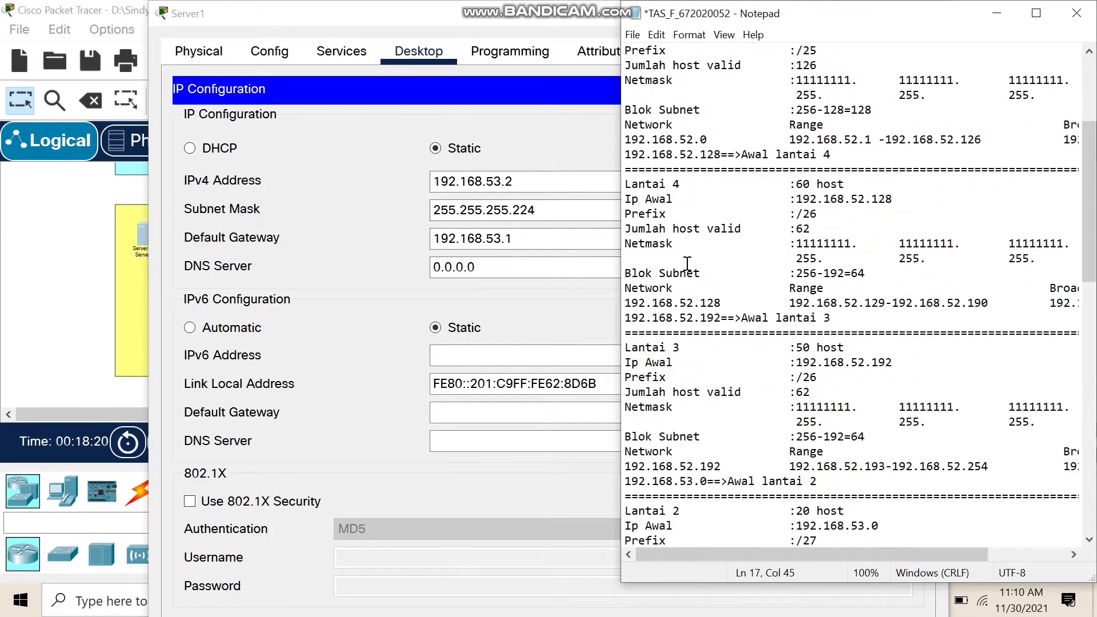
{"action": "scroll", "coordinate": [687, 263], "scroll_direction": "up", "scroll_amount": 5}
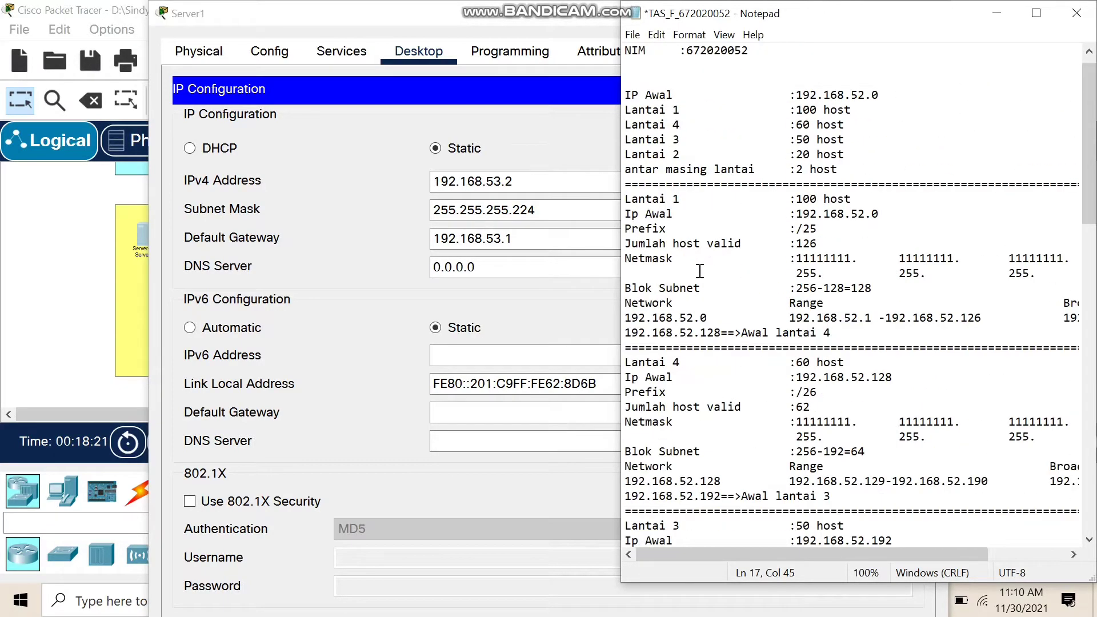
{"action": "scroll", "coordinate": [720, 285], "scroll_direction": "down", "scroll_amount": 8}
{"action": "scroll", "coordinate": [739, 383], "scroll_direction": "down", "scroll_amount": 1}
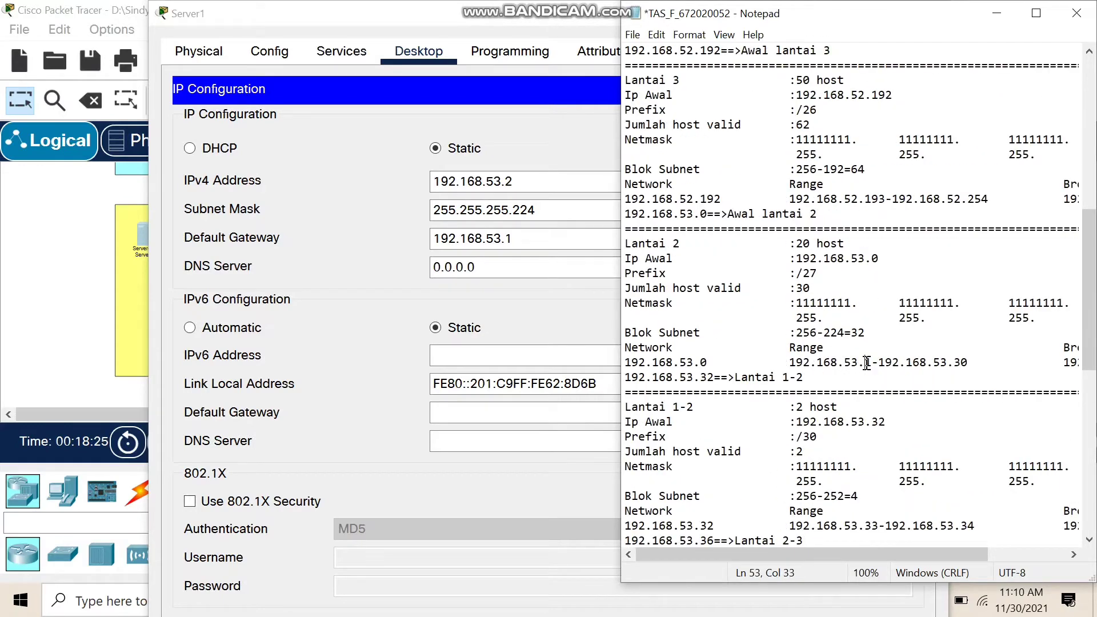
{"action": "left_click_drag", "start_coordinate": [867, 363], "coordinate": [790, 363]}
{"action": "left_click", "coordinate": [791, 364]}
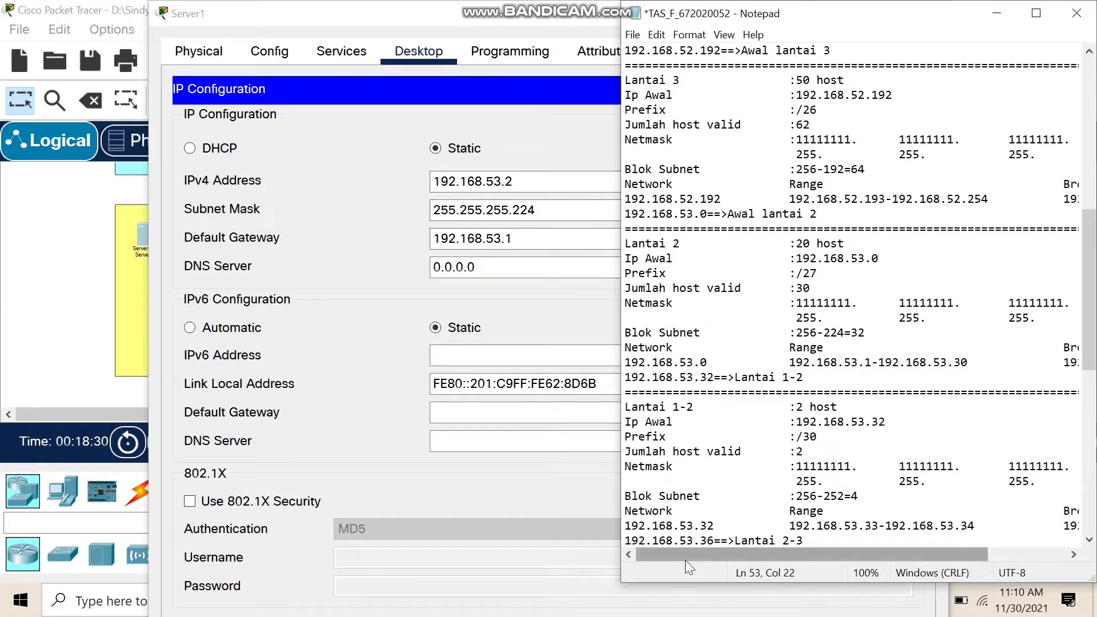
{"action": "left_click_drag", "start_coordinate": [684, 559], "coordinate": [758, 559]}
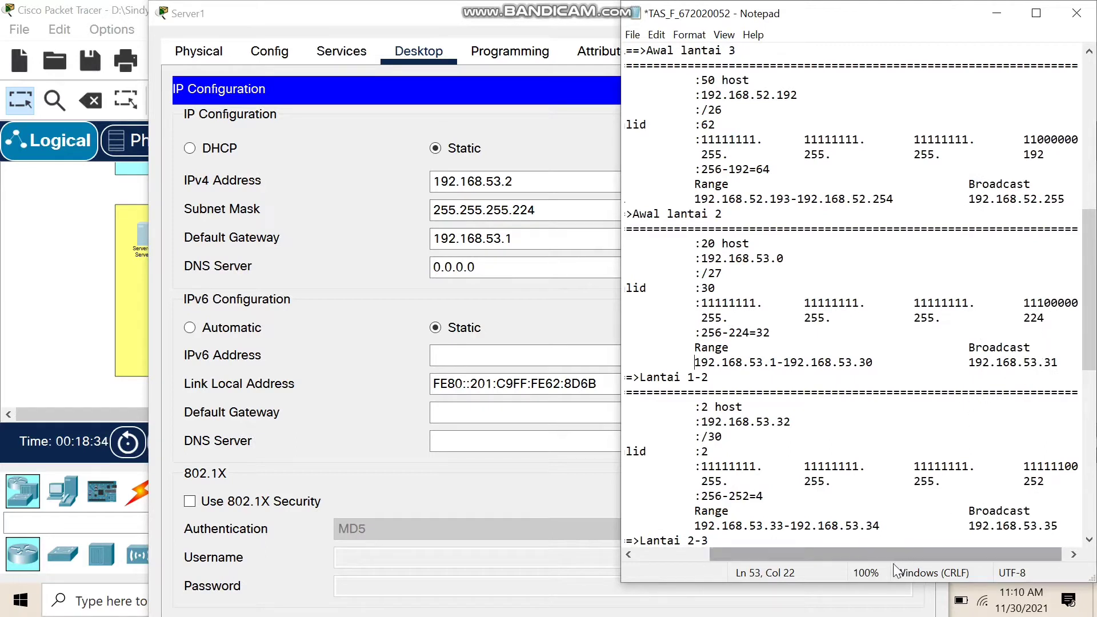
{"action": "left_click_drag", "start_coordinate": [892, 551], "coordinate": [819, 551]}
{"action": "left_click", "coordinate": [512, 232]}
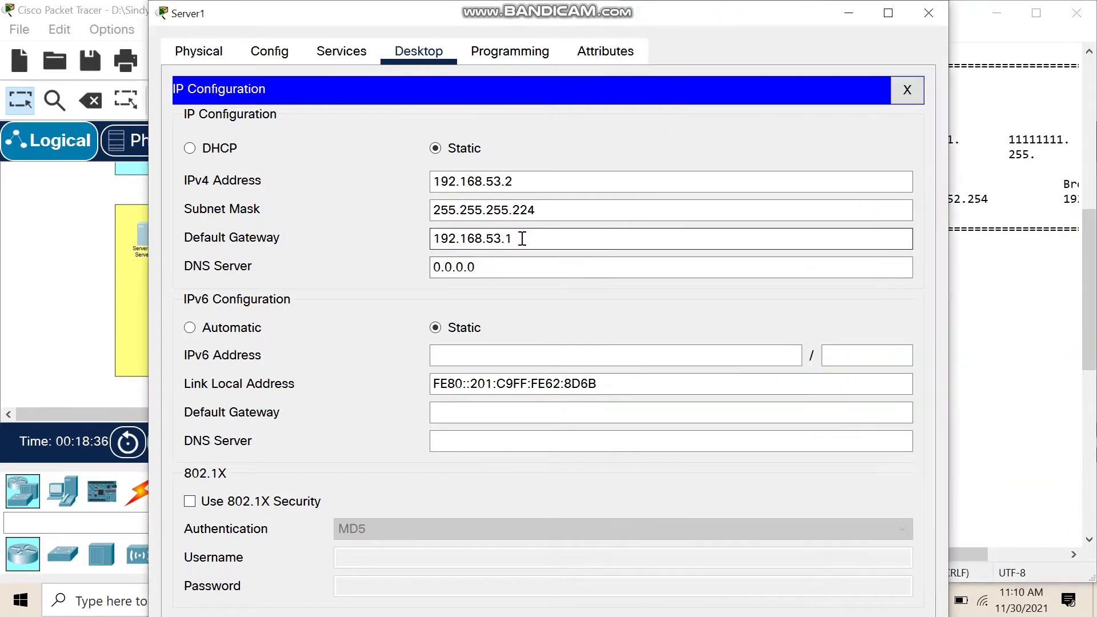
Step: Open Server1's DHCP service and compare its pool settings with the Lantai 2 address range in the Notepad notes
{"action": "left_click", "coordinate": [340, 57]}
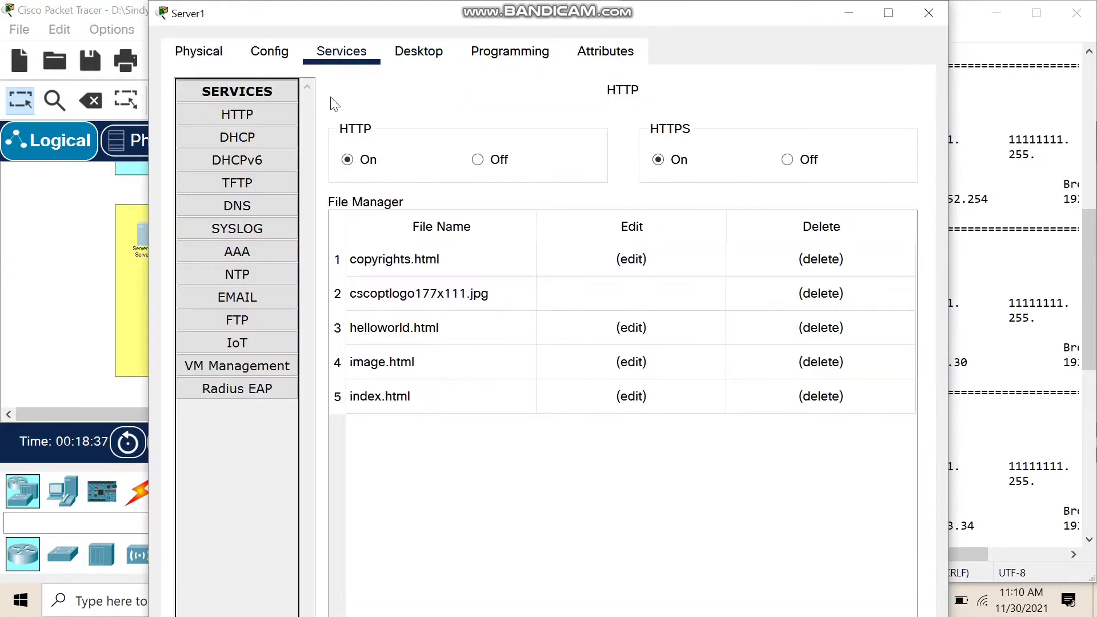
{"action": "left_click", "coordinate": [239, 141]}
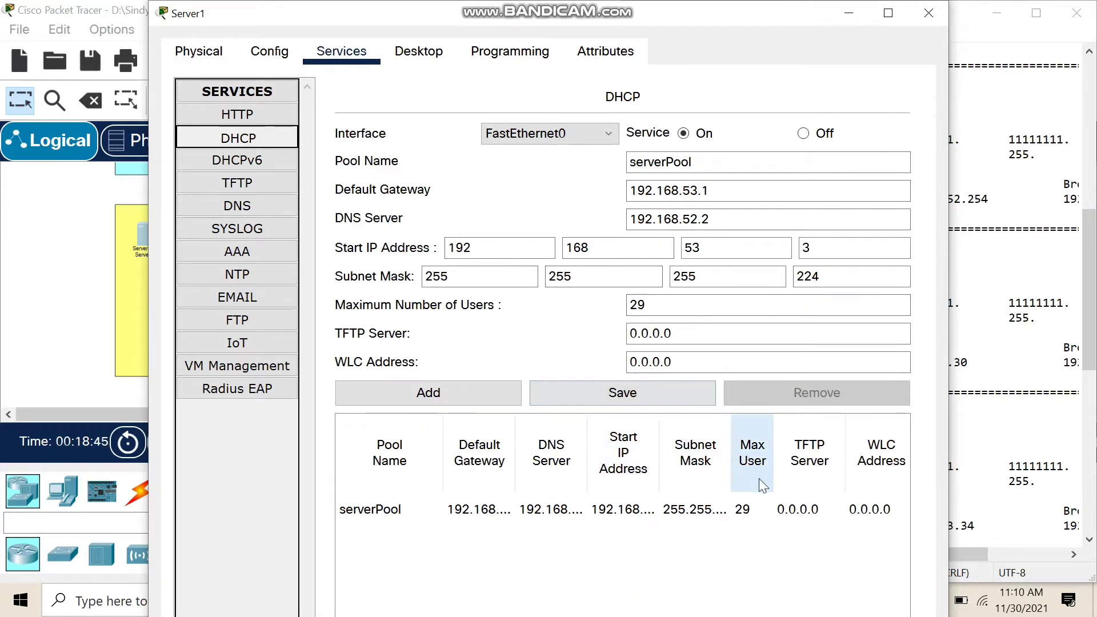
{"action": "left_click", "coordinate": [978, 336]}
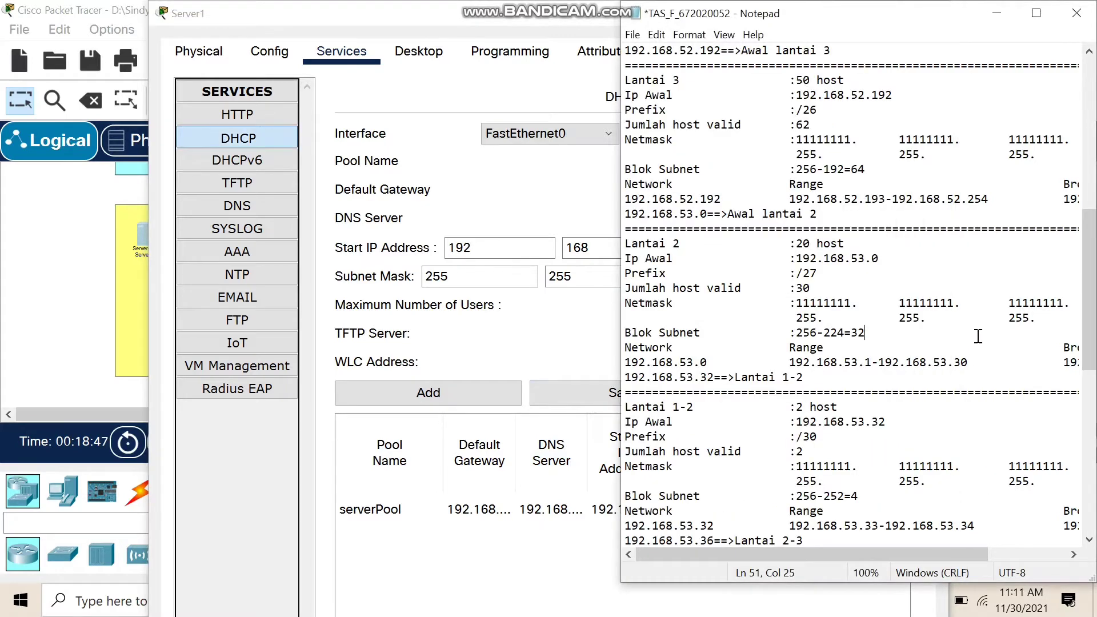
{"action": "left_click", "coordinate": [580, 225]}
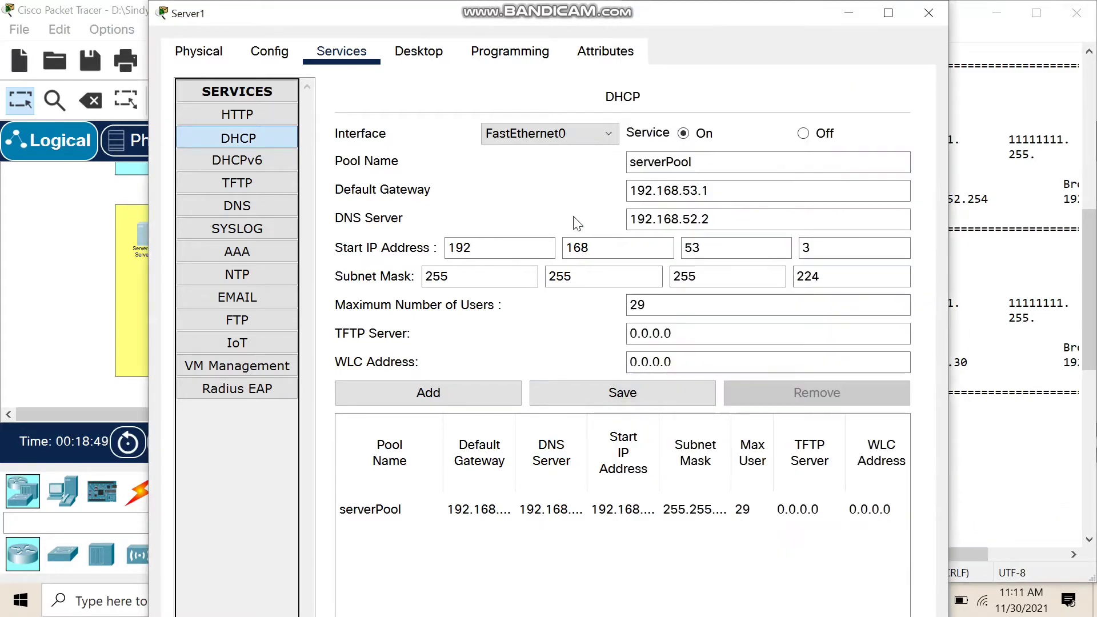
{"action": "left_click", "coordinate": [1028, 261]}
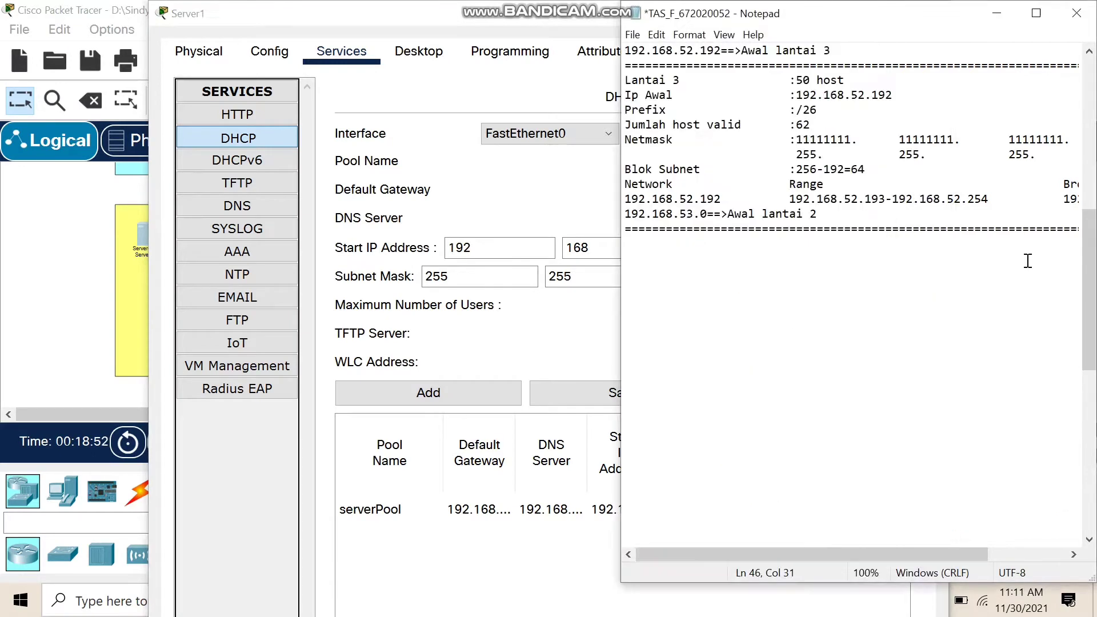
{"action": "scroll", "coordinate": [840, 274], "scroll_direction": "down", "scroll_amount": 2}
{"action": "scroll", "coordinate": [832, 325], "scroll_direction": "up", "scroll_amount": 1}
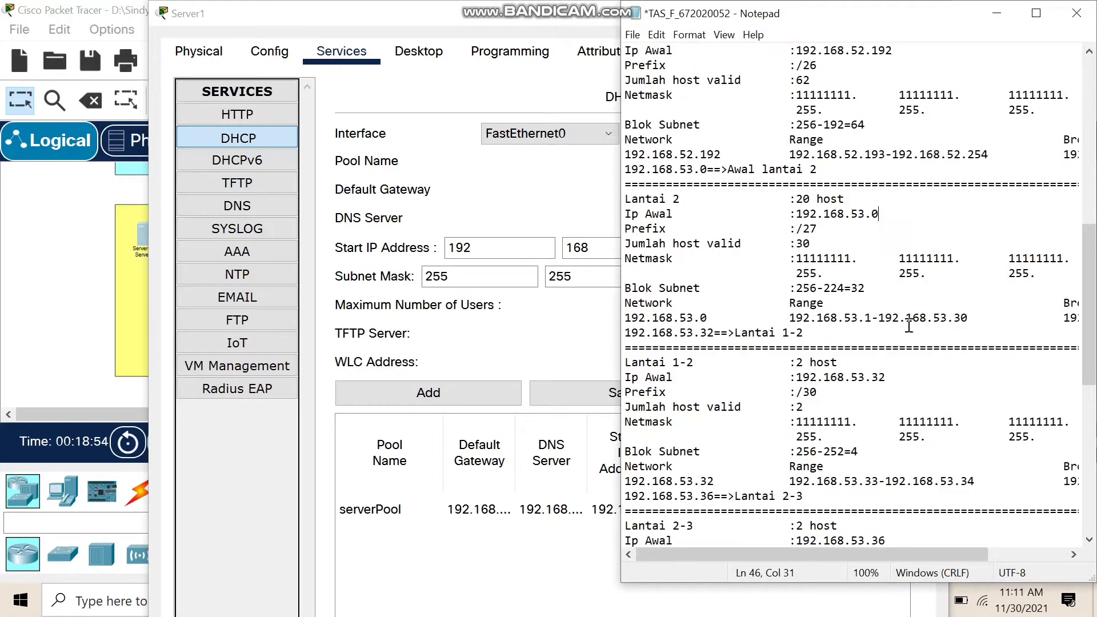
{"action": "left_click_drag", "start_coordinate": [873, 324], "coordinate": [792, 321]}
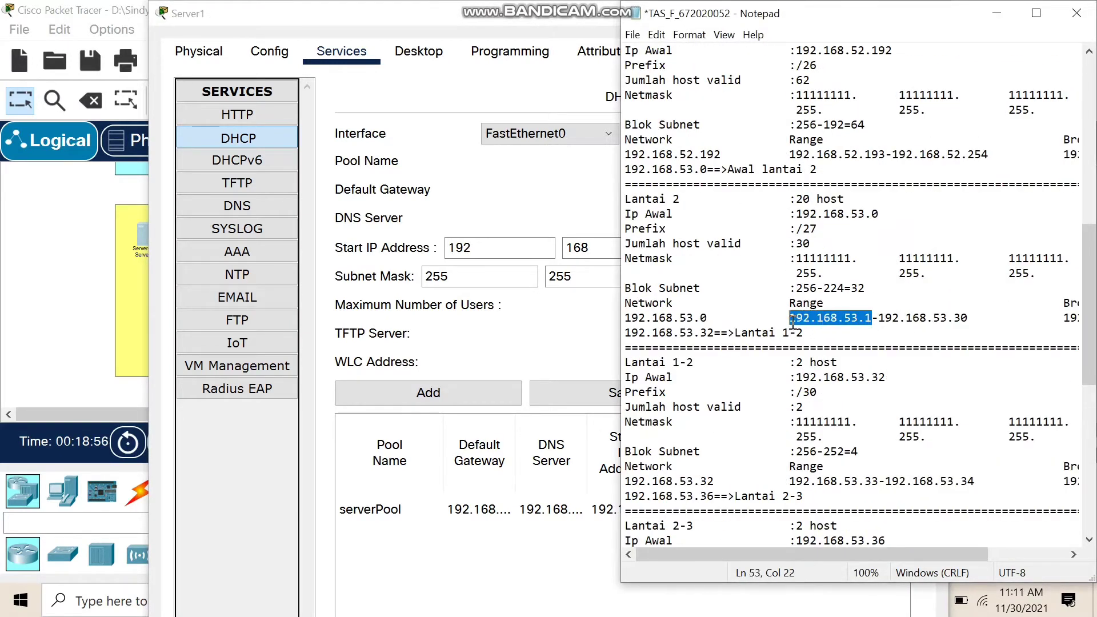
{"action": "left_click", "coordinate": [793, 321]}
Step: Check the default gateway, DNS server and start IP address of Server1's serverPool, save the pool, and close the server window
{"action": "left_click", "coordinate": [598, 215]}
{"action": "left_click", "coordinate": [724, 195]}
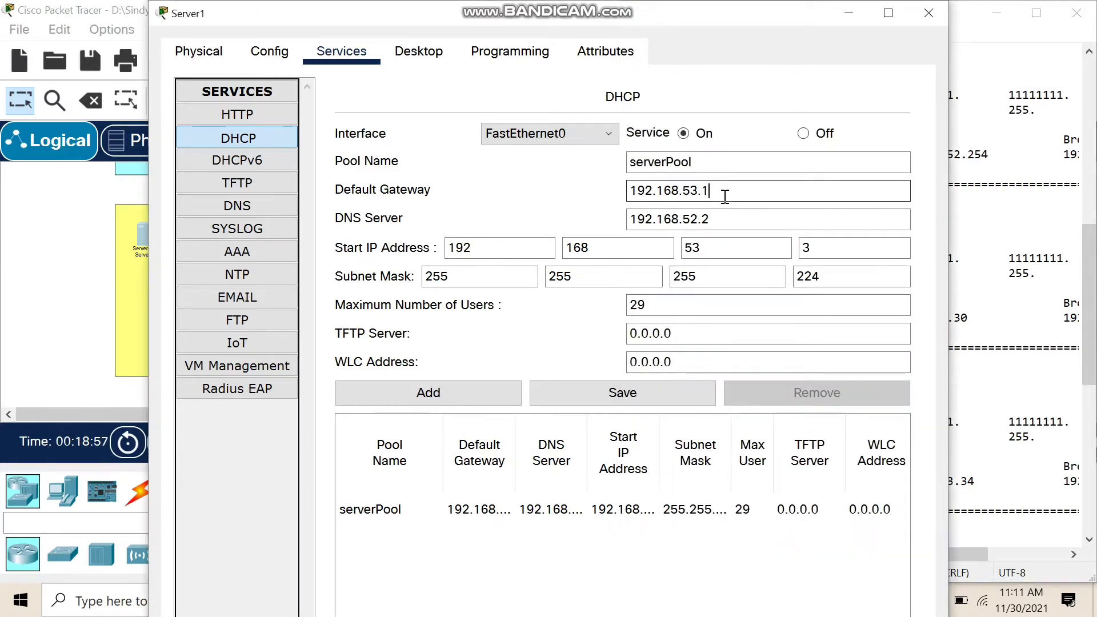
{"action": "left_click", "coordinate": [725, 221]}
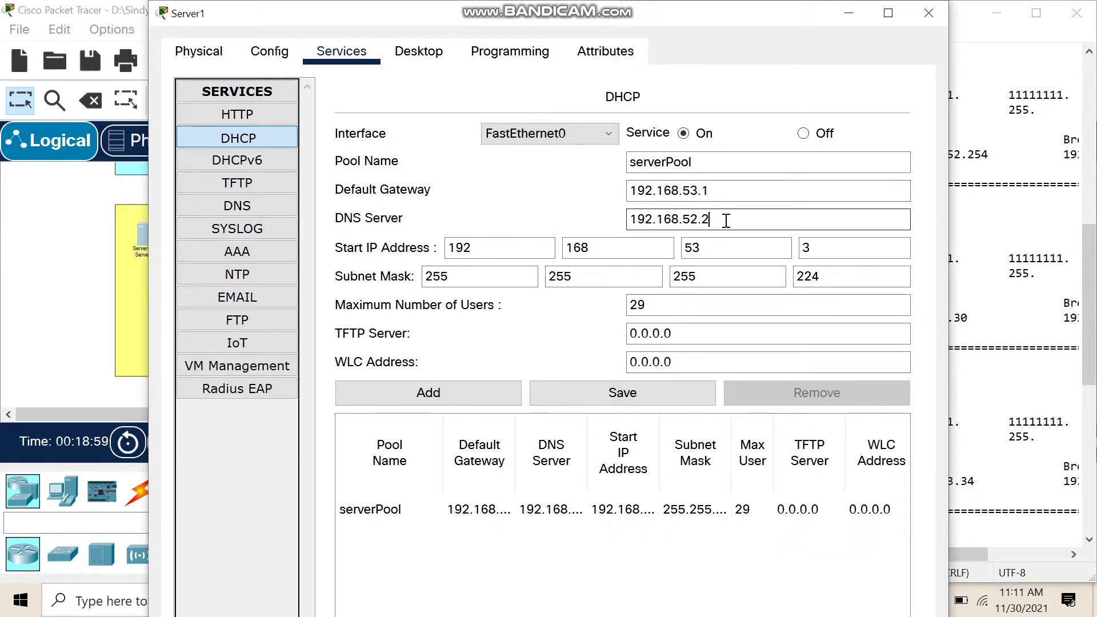
{"action": "left_click", "coordinate": [819, 246]}
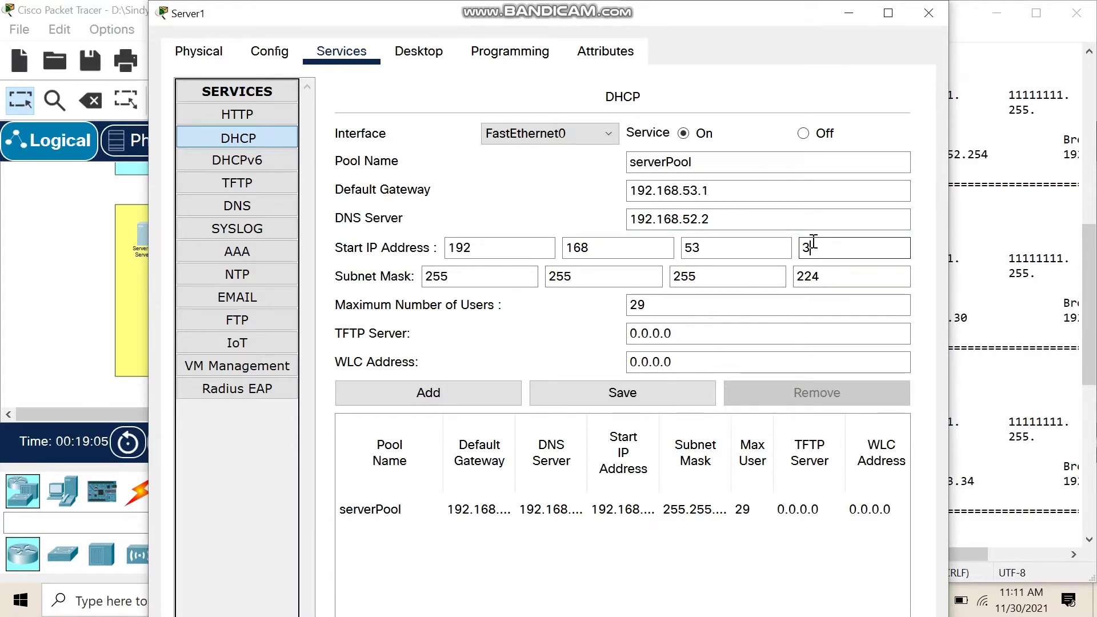
{"action": "left_click", "coordinate": [631, 398]}
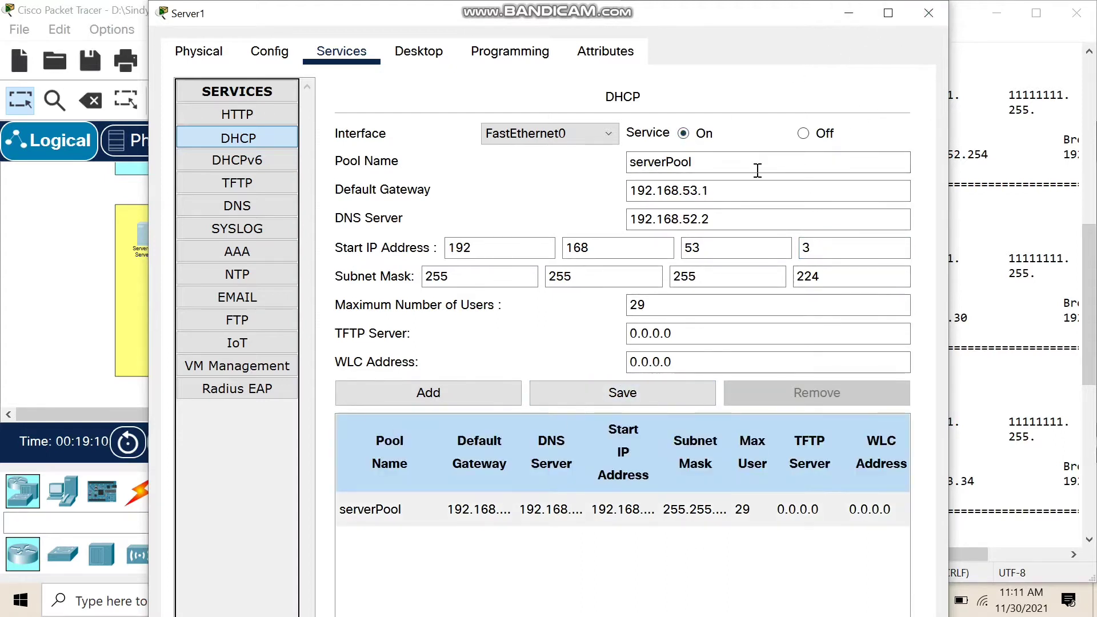
{"action": "left_click", "coordinate": [921, 13]}
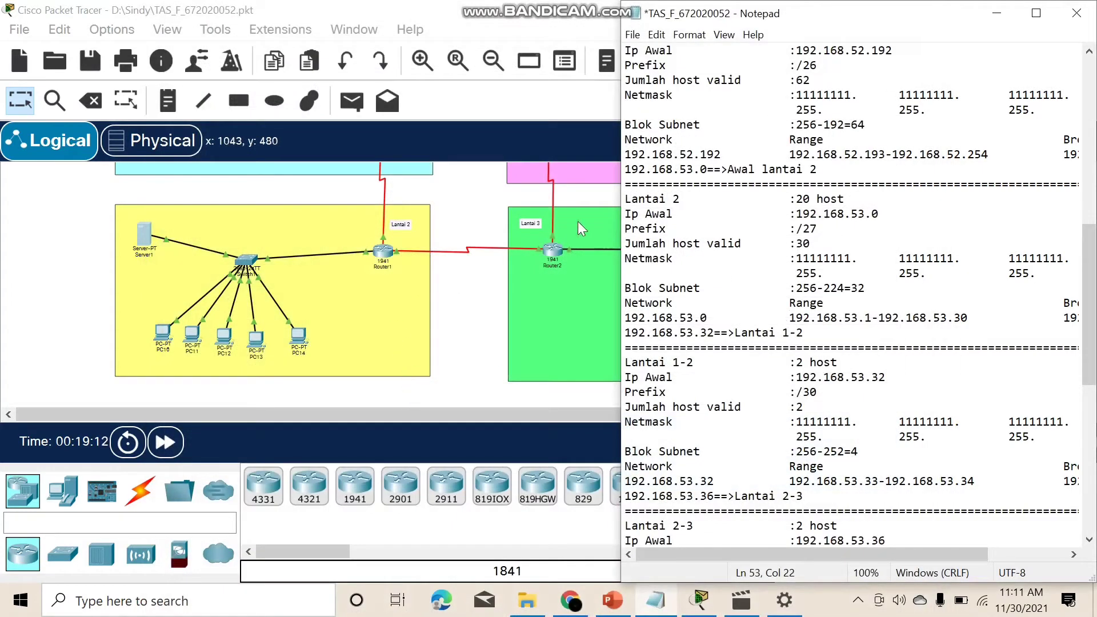
Step: Open the IP configuration of PC10 in Lantai 2, review its DHCP addressing, and close the window
{"action": "scroll", "coordinate": [565, 305], "scroll_direction": "up", "scroll_amount": 1}
{"action": "scroll", "coordinate": [207, 289], "scroll_direction": "up", "scroll_amount": 1}
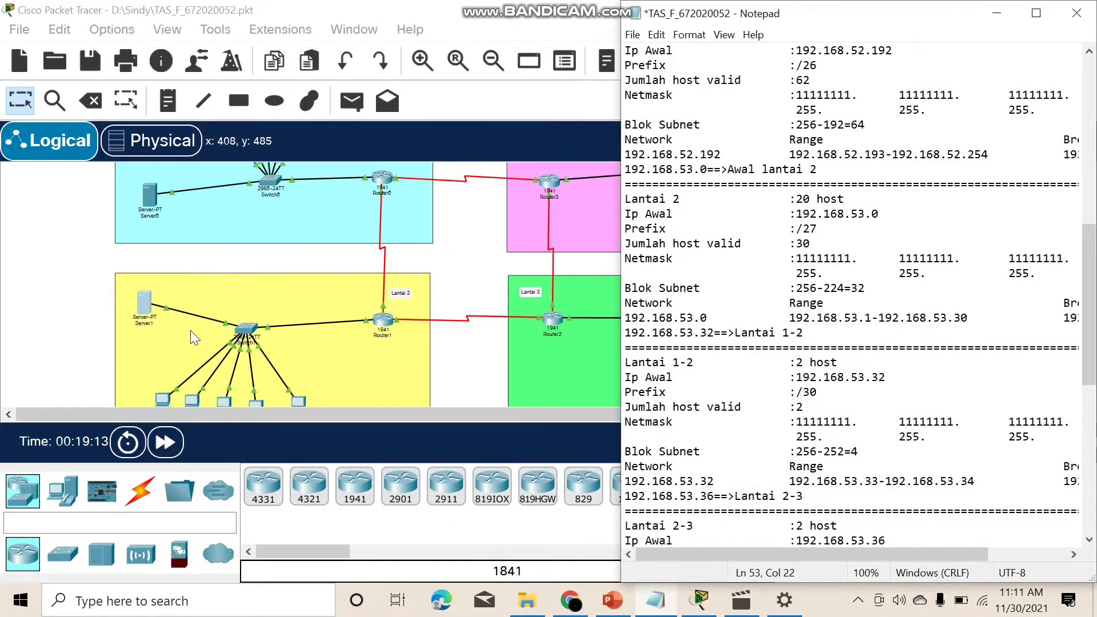
{"action": "scroll", "coordinate": [190, 330], "scroll_direction": "down", "scroll_amount": 1}
{"action": "left_click", "coordinate": [163, 372]}
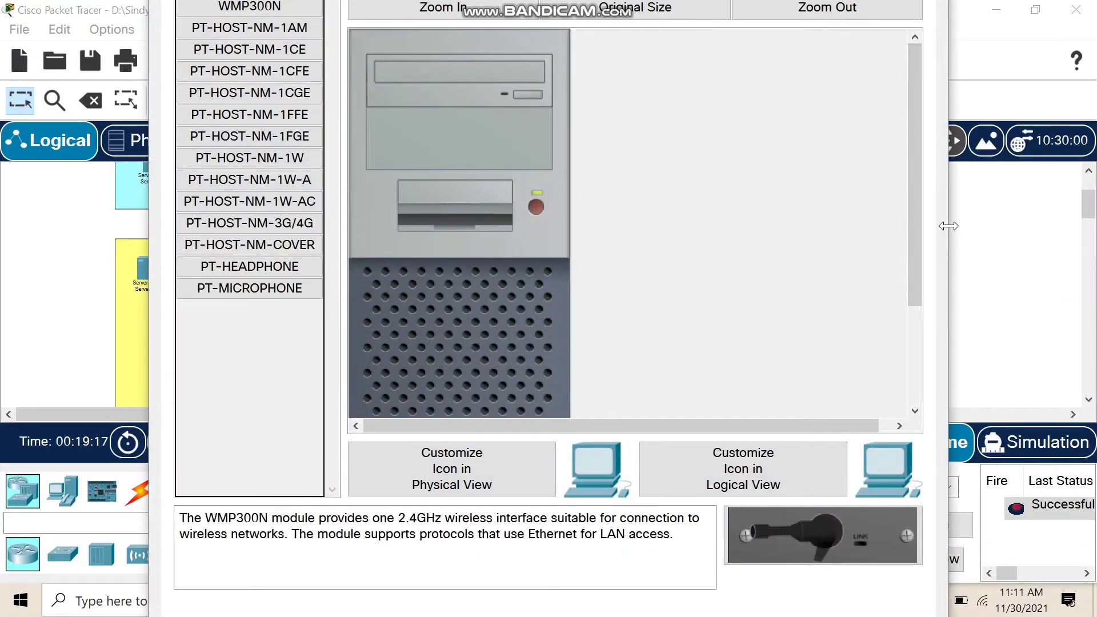
{"action": "left_click_drag", "start_coordinate": [949, 227], "coordinate": [662, 267]}
{"action": "left_click", "coordinate": [318, 53]}
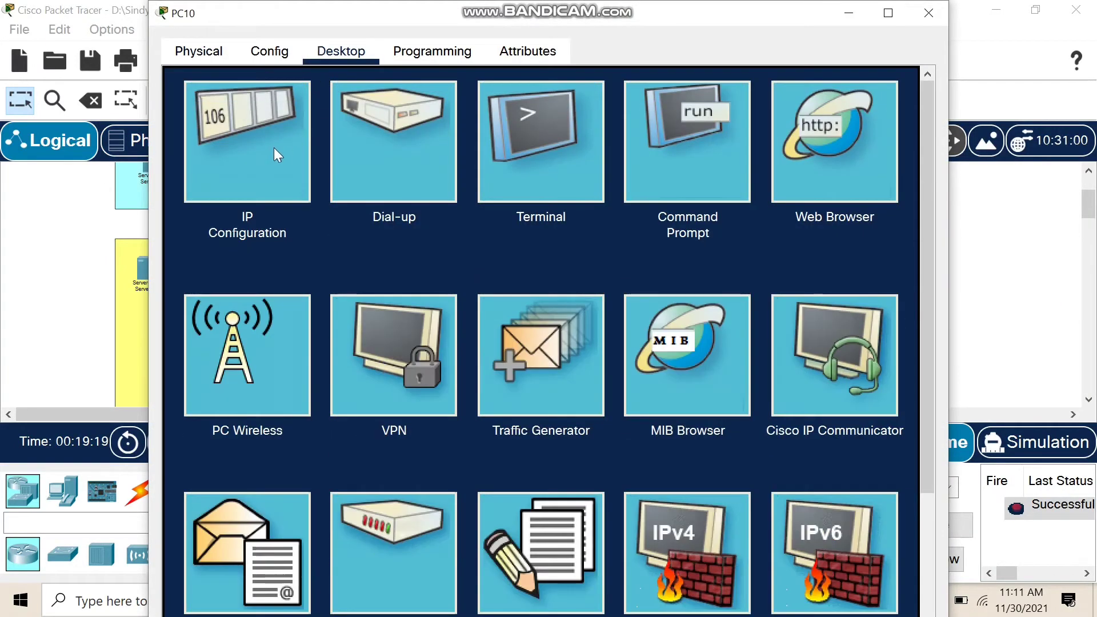
{"action": "left_click", "coordinate": [273, 149]}
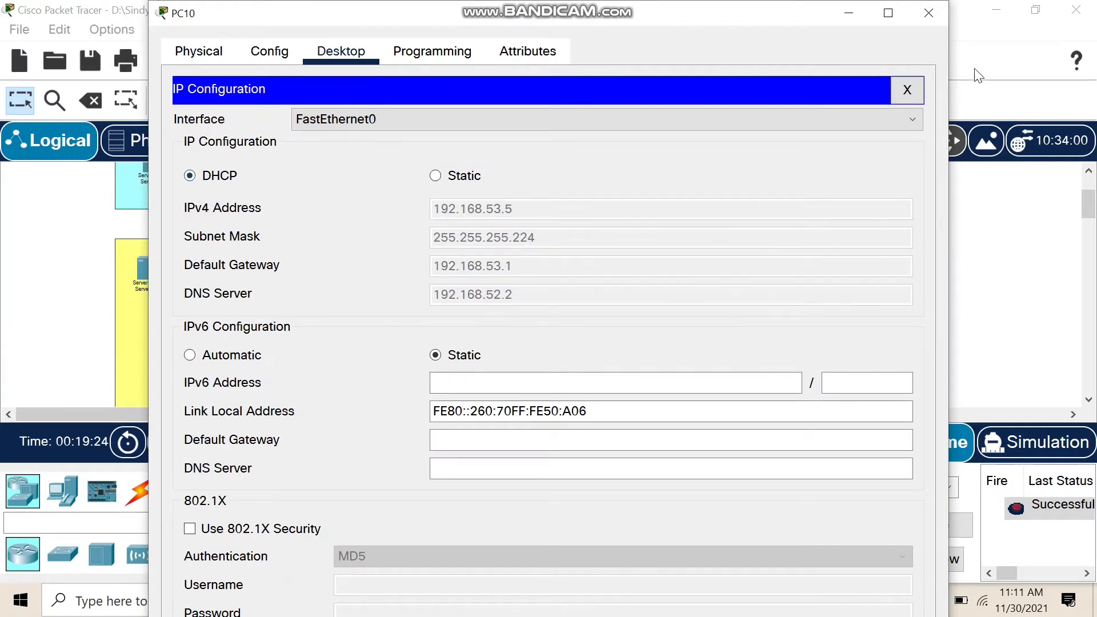
{"action": "left_click", "coordinate": [928, 12]}
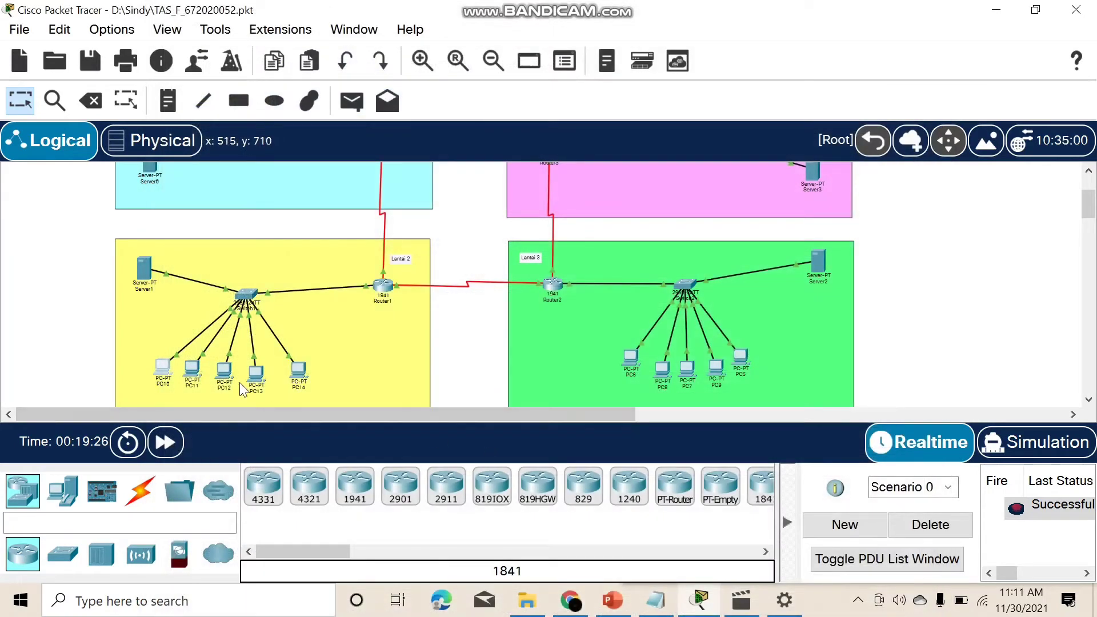
Step: Open the IP configuration of PC12 in Lantai 2, review its DHCP addressing, and return to the topology
{"action": "left_click", "coordinate": [163, 366]}
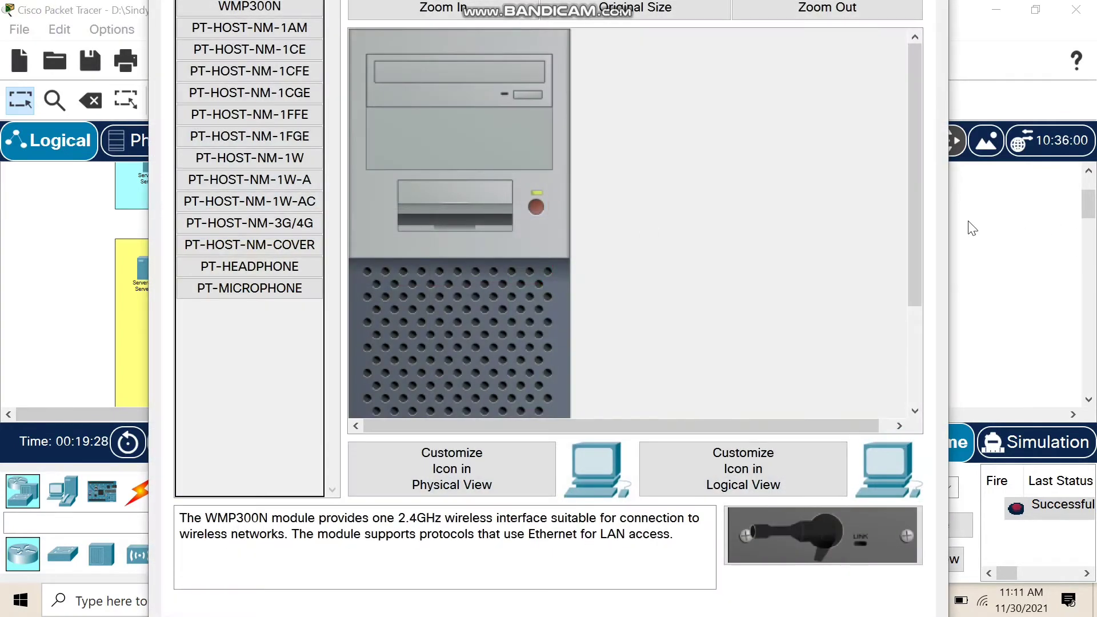
{"action": "left_click_drag", "start_coordinate": [948, 223], "coordinate": [342, 343]}
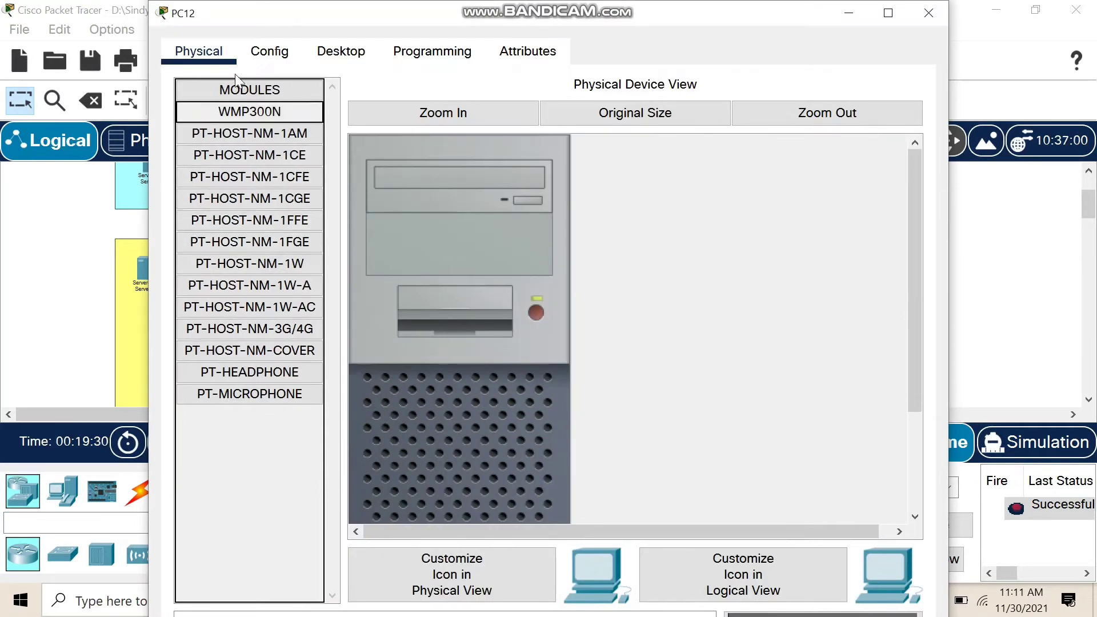
{"action": "left_click", "coordinate": [328, 57]}
{"action": "left_click", "coordinate": [273, 146]}
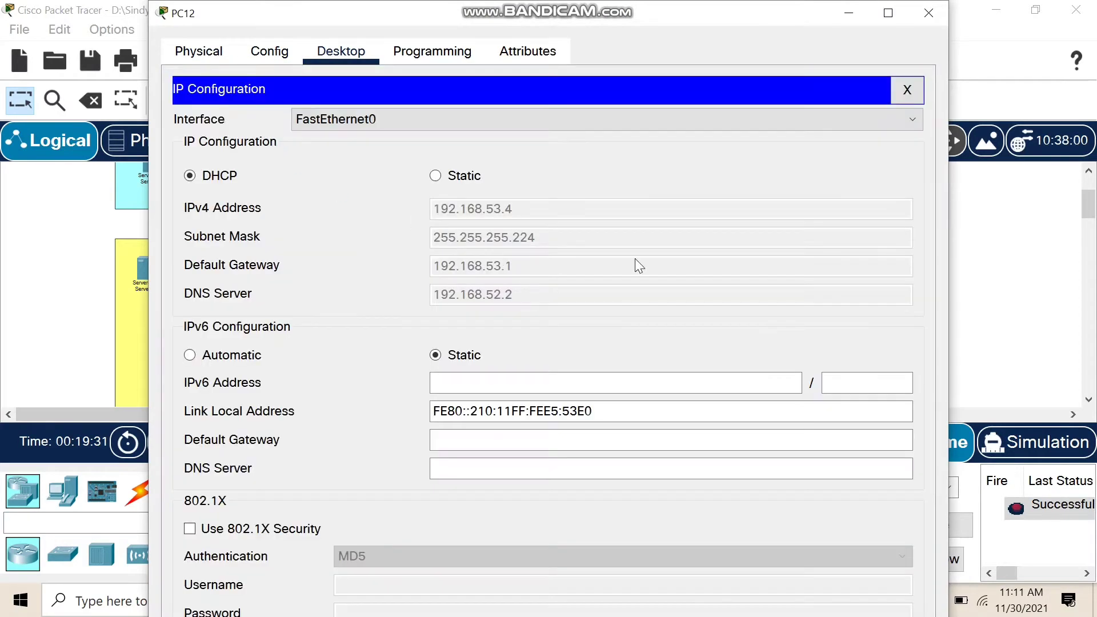
{"action": "left_click", "coordinate": [995, 253]}
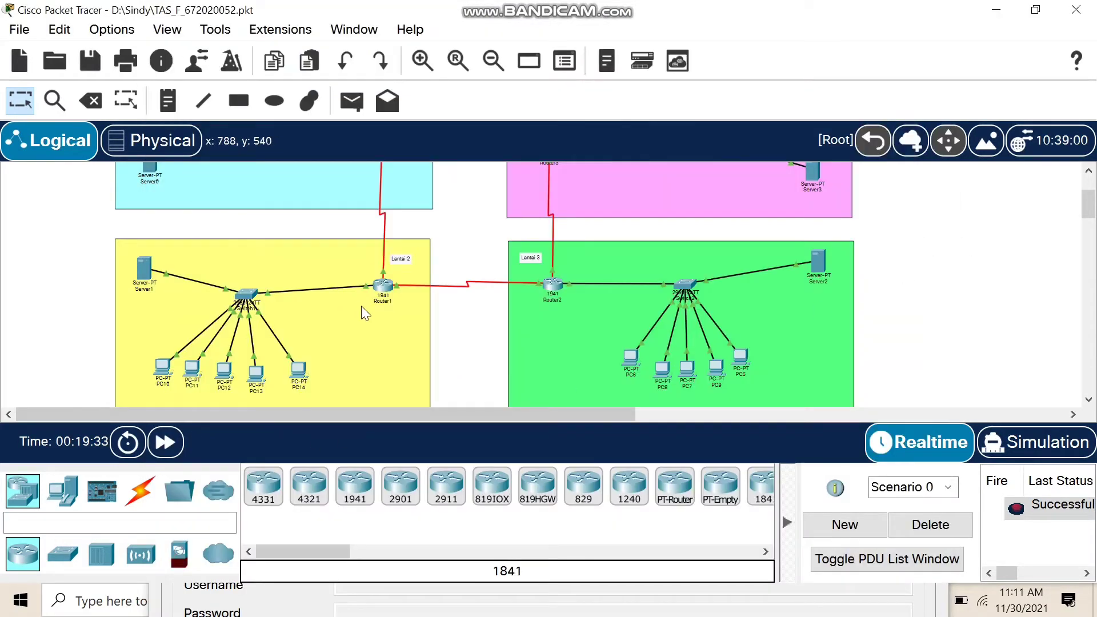
Step: Test connectivity in Lantai 2 by sending a simple PDU from PC14 to PC12
{"action": "scroll", "coordinate": [361, 306], "scroll_direction": "up", "scroll_amount": 1}
{"action": "scroll", "coordinate": [334, 344], "scroll_direction": "down", "scroll_amount": 2}
{"action": "left_click", "coordinate": [352, 101]}
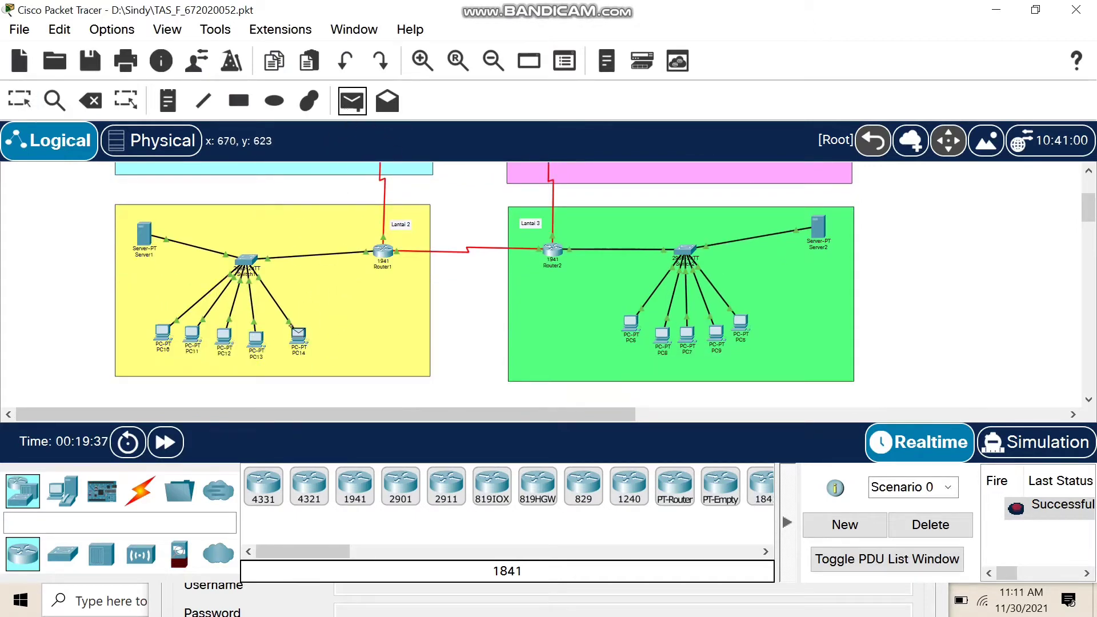
{"action": "left_click", "coordinate": [223, 337]}
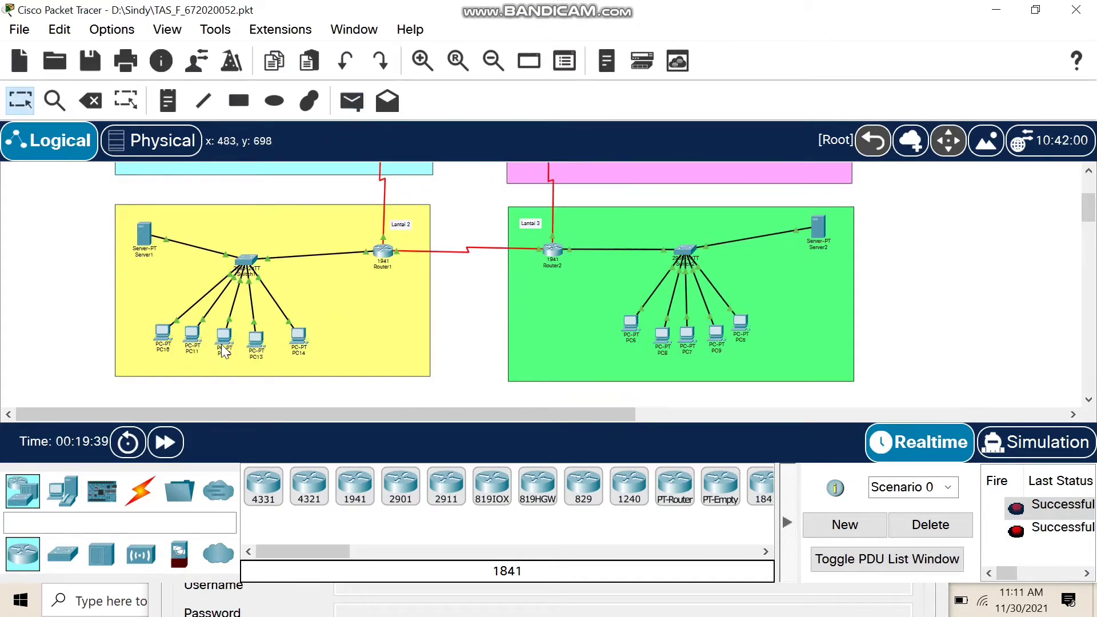
Step: Delete the current PDU scenario and send a simple PDU from PC14 to Router1 in Lantai 2
{"action": "left_click", "coordinate": [926, 529]}
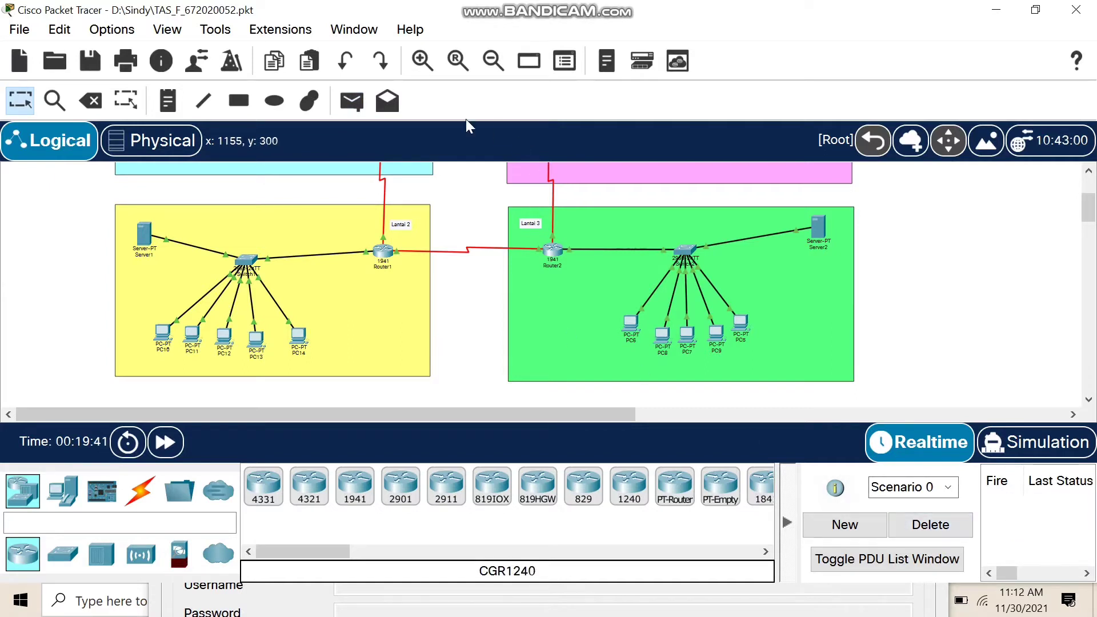
{"action": "left_click", "coordinate": [342, 108]}
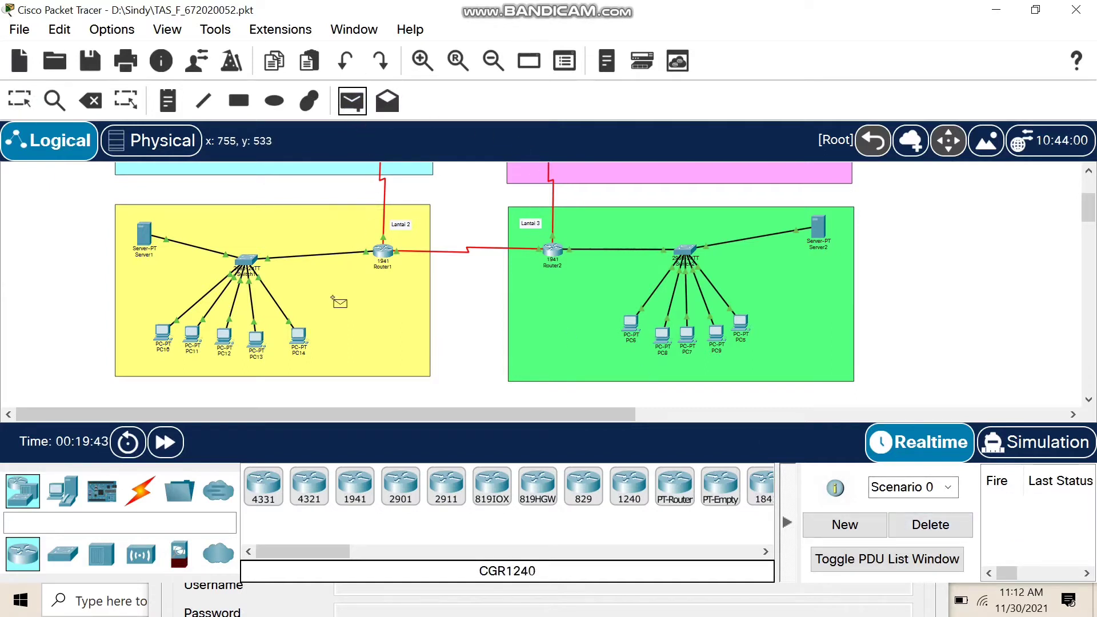
{"action": "left_click", "coordinate": [298, 336]}
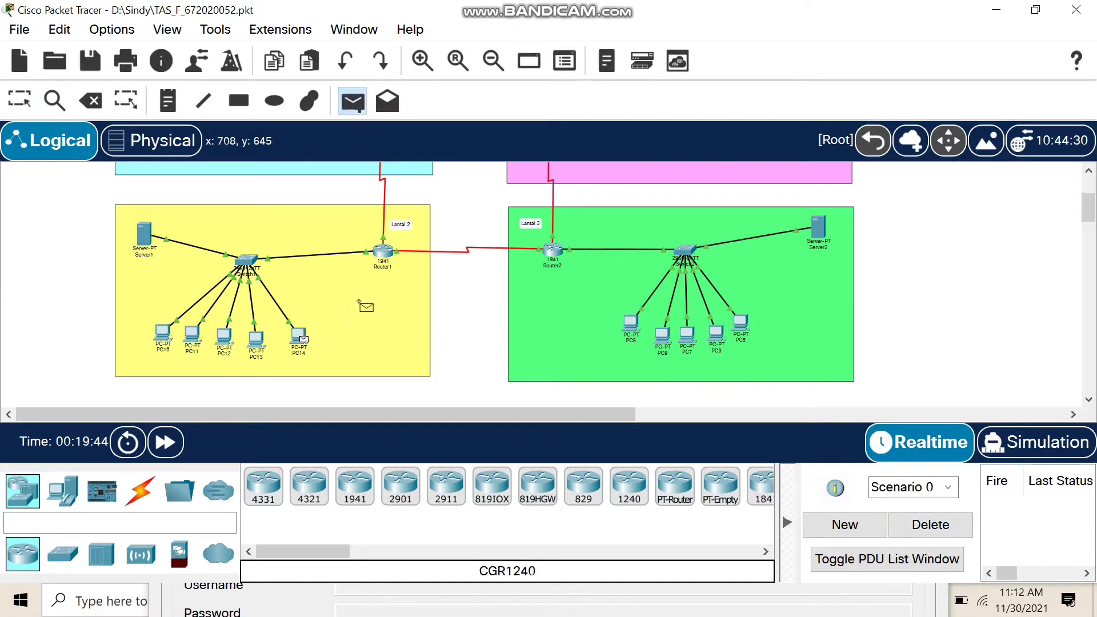
{"action": "left_click", "coordinate": [390, 260]}
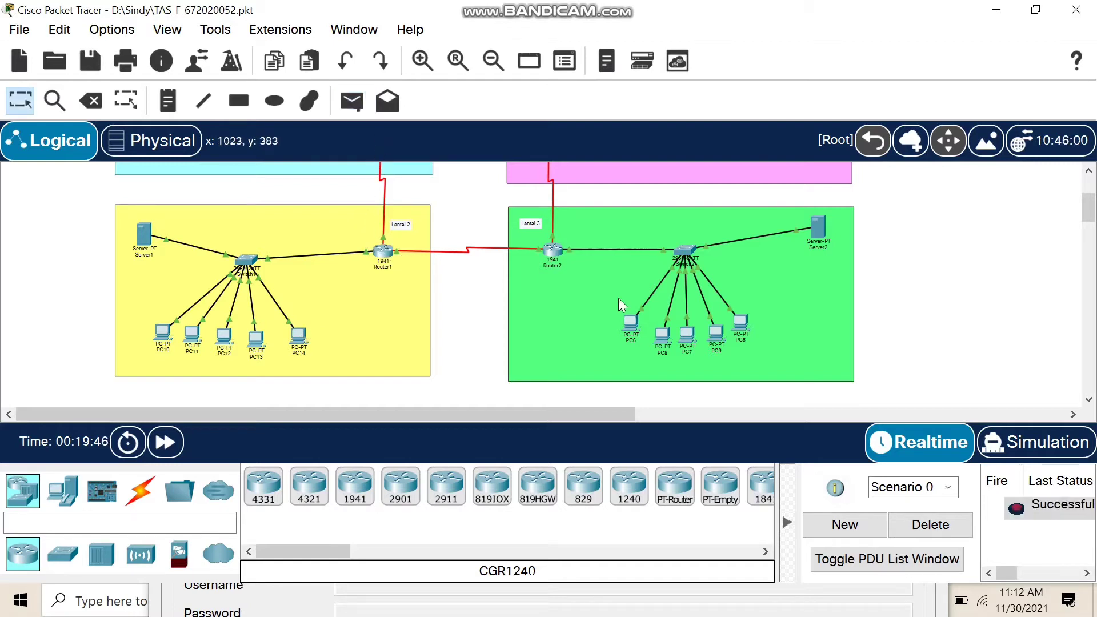
Step: Delete the current PDU scenario and send a simple PDU from Router1 to PC14 in Lantai 2
{"action": "left_click", "coordinate": [930, 524]}
{"action": "left_click", "coordinate": [351, 102]}
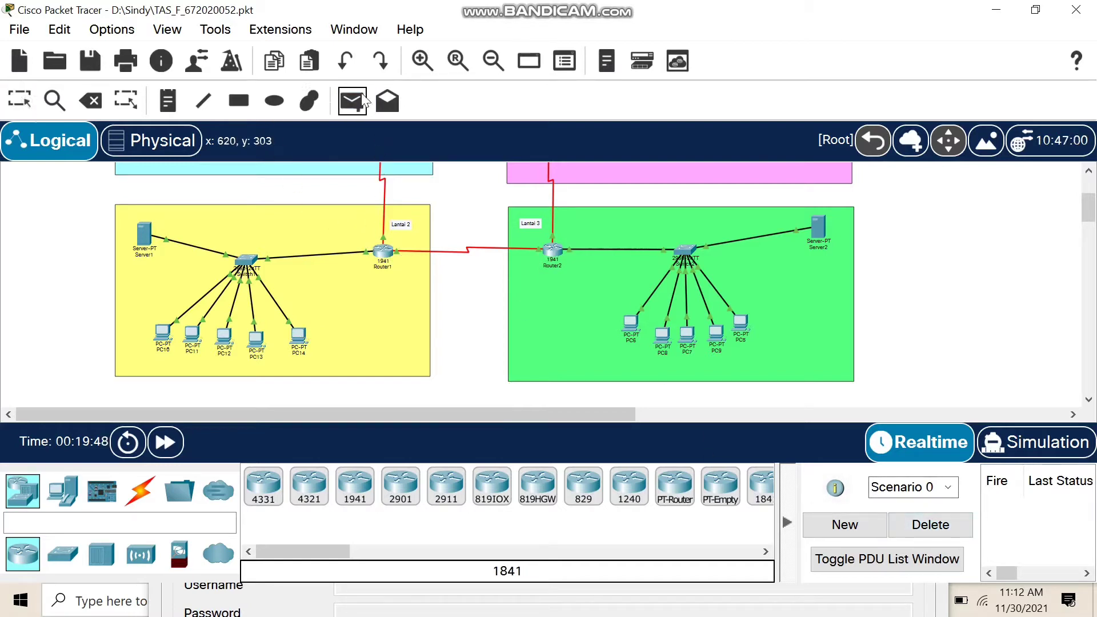
{"action": "left_click", "coordinate": [382, 252]}
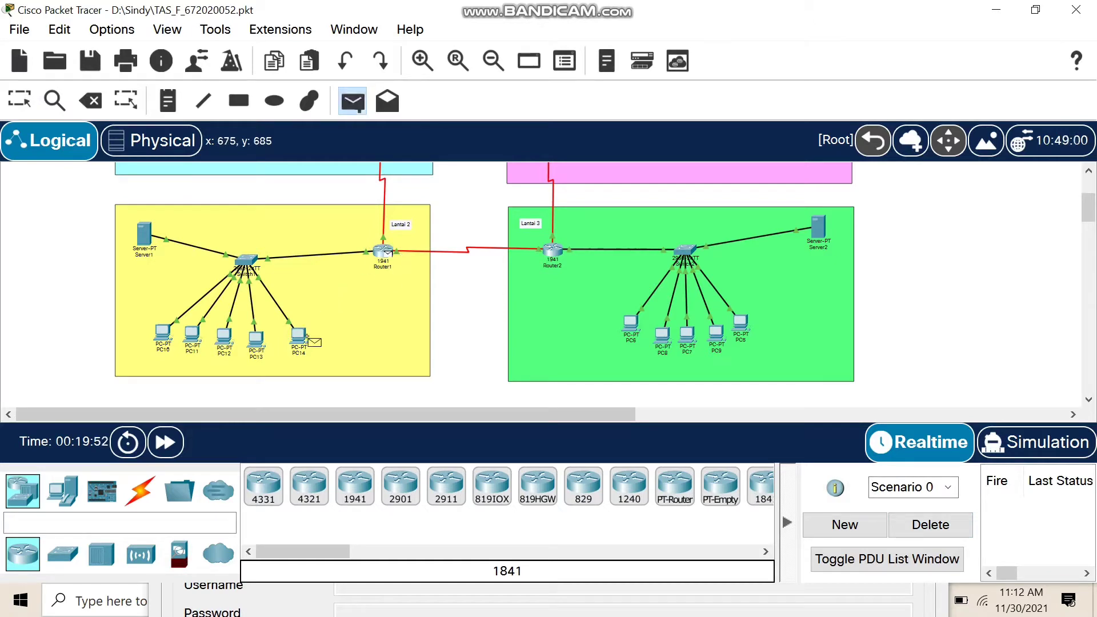
{"action": "left_click", "coordinate": [300, 336]}
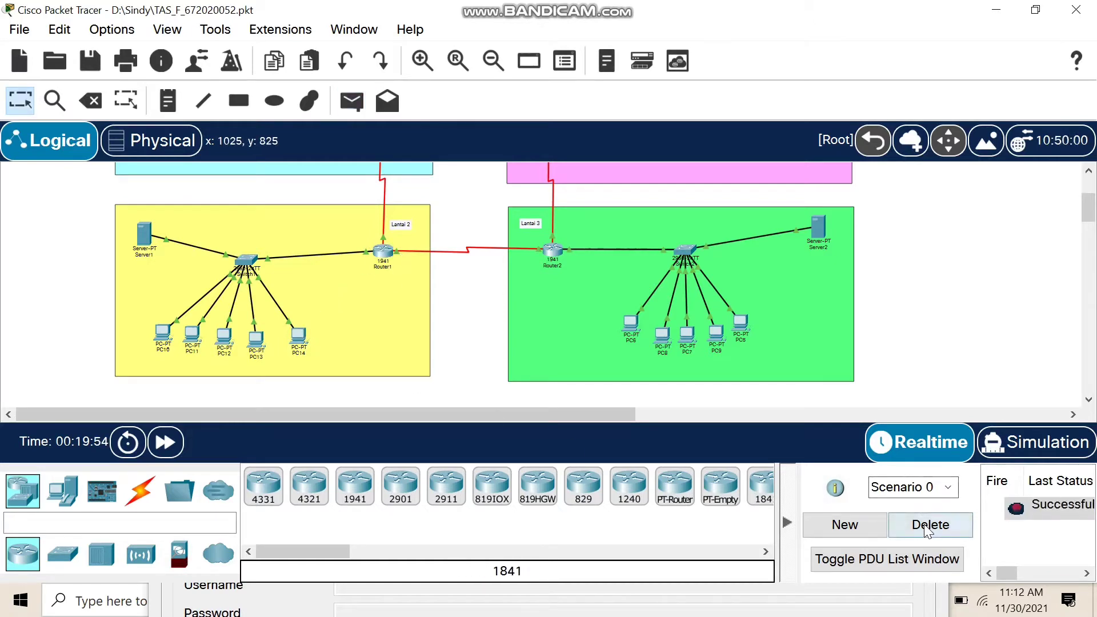
Step: Test connectivity from PC12 to Server1 in Lantai 2 with a simple PDU, clearing the scenario before and after the test
{"action": "left_click", "coordinate": [930, 525]}
{"action": "left_click", "coordinate": [351, 101]}
{"action": "left_click", "coordinate": [225, 336]}
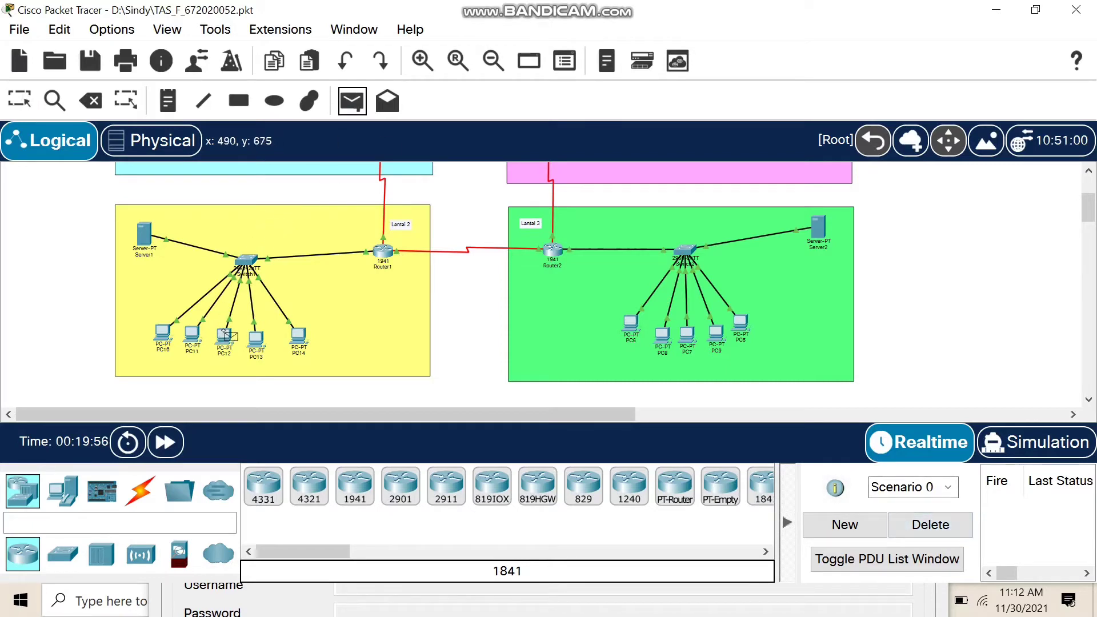
{"action": "left_click", "coordinate": [144, 234]}
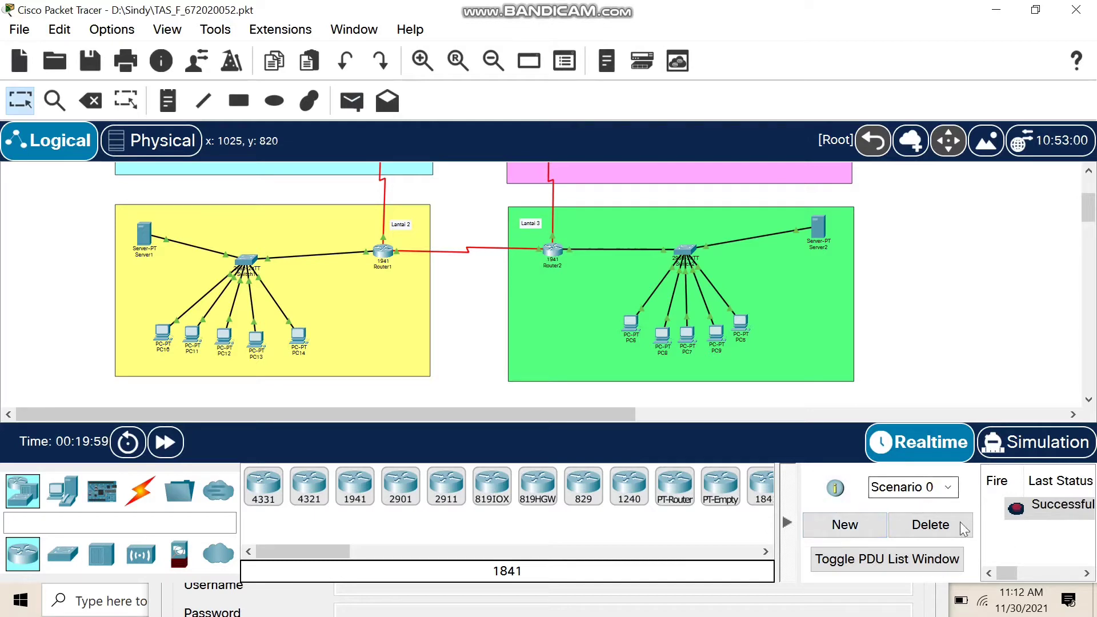
{"action": "left_click", "coordinate": [930, 524]}
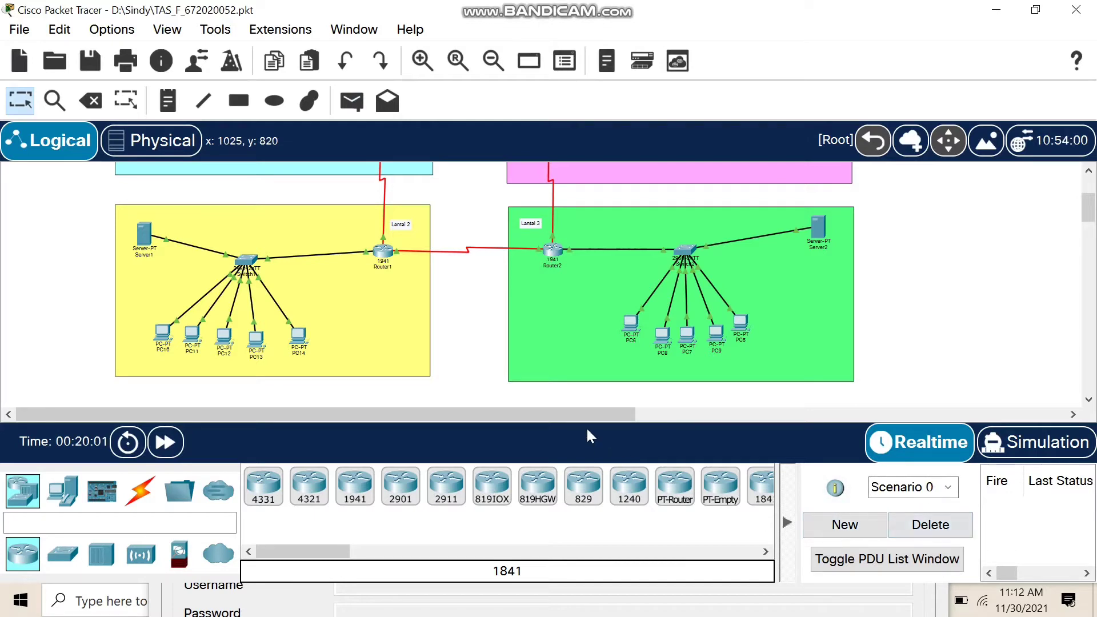
Step: Open the IP configuration of Server2 in Lantai 3
{"action": "left_click_drag", "start_coordinate": [583, 416], "coordinate": [700, 418]}
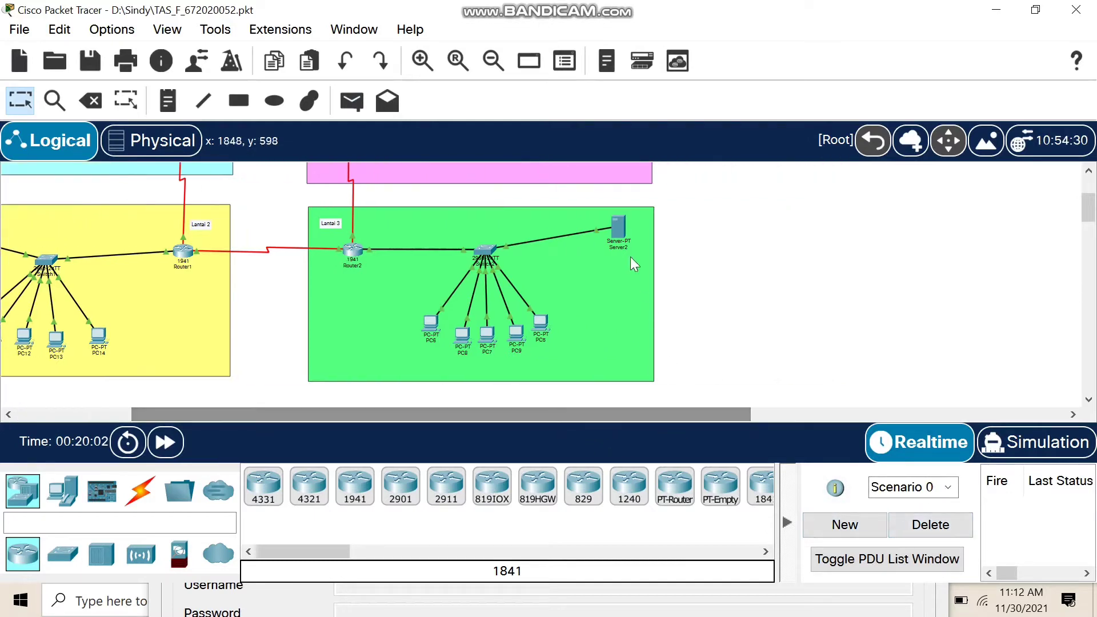
{"action": "left_click", "coordinate": [612, 229]}
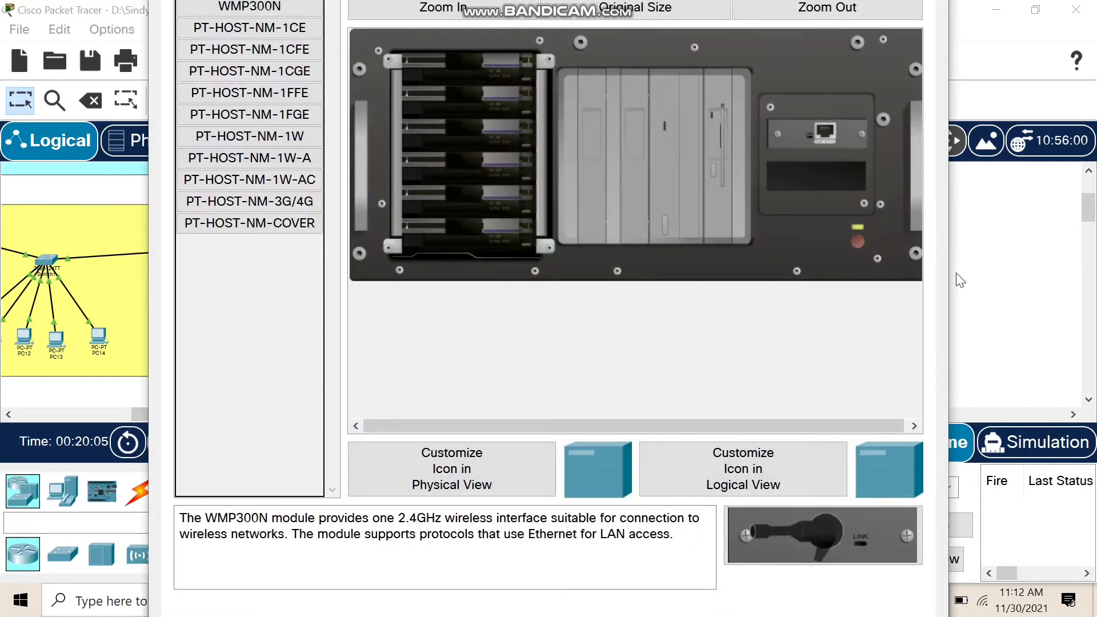
{"action": "left_click_drag", "start_coordinate": [950, 273], "coordinate": [708, 276]}
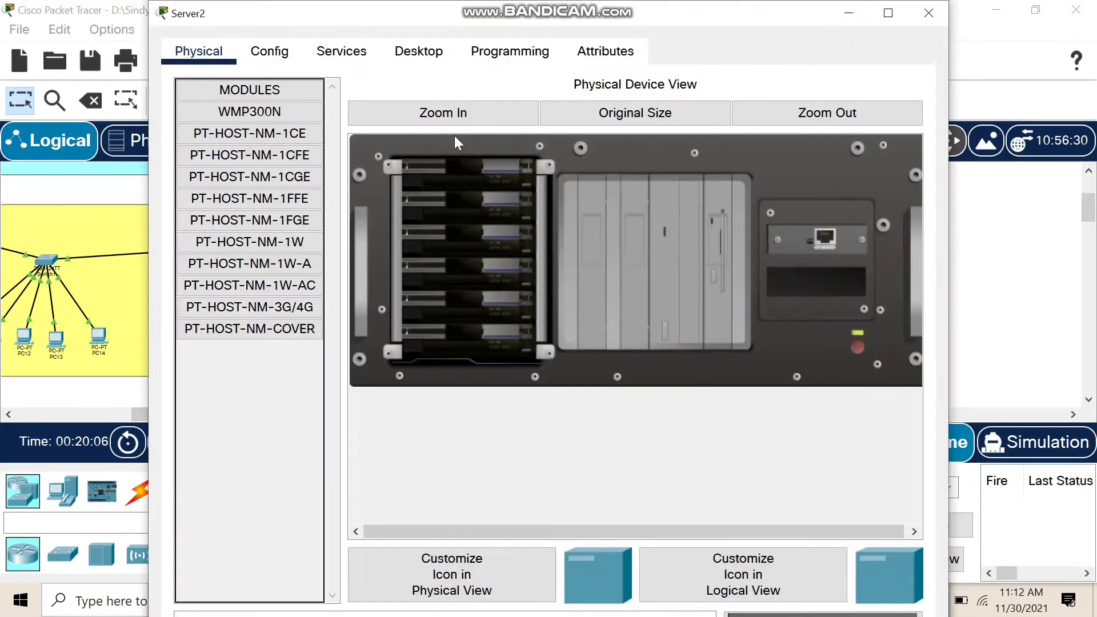
{"action": "left_click", "coordinate": [400, 57]}
{"action": "left_click", "coordinate": [278, 156]}
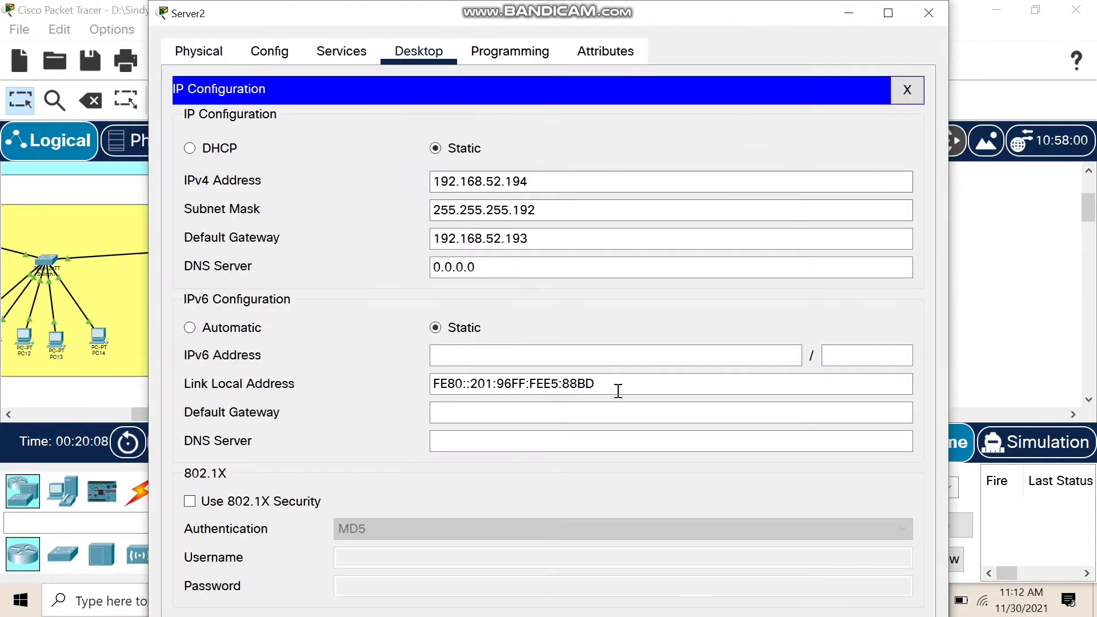
Step: Switch to the subnet calculations in Notepad and find the Lantai 3 section beside Server2's IP configuration
{"action": "left_click", "coordinate": [961, 600]}
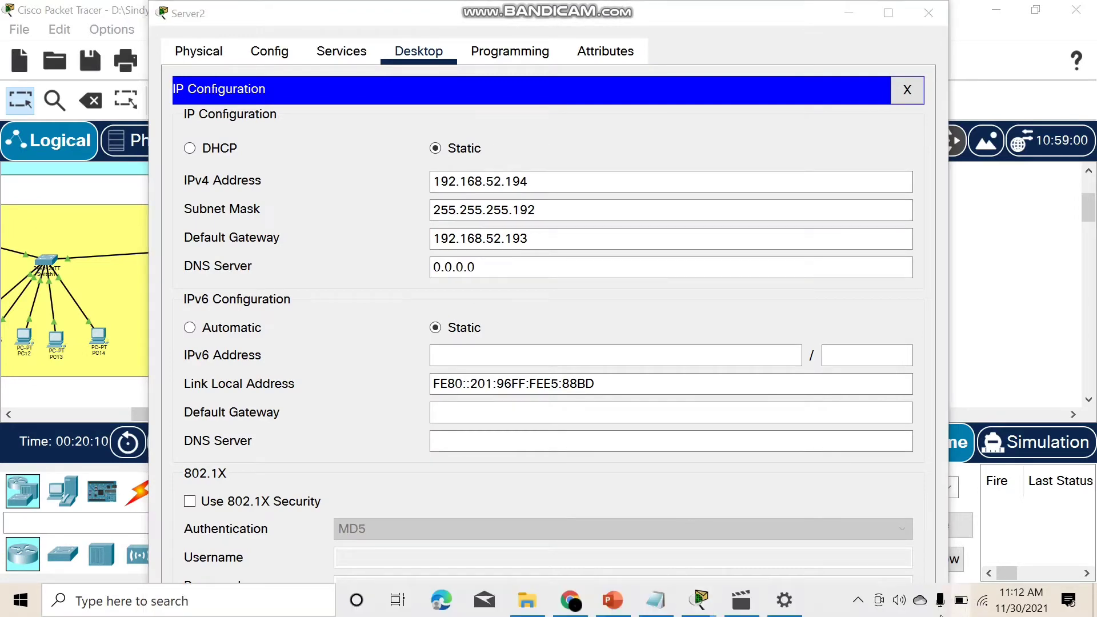
{"action": "left_click", "coordinate": [662, 604]}
{"action": "scroll", "coordinate": [739, 279], "scroll_direction": "up", "scroll_amount": 2}
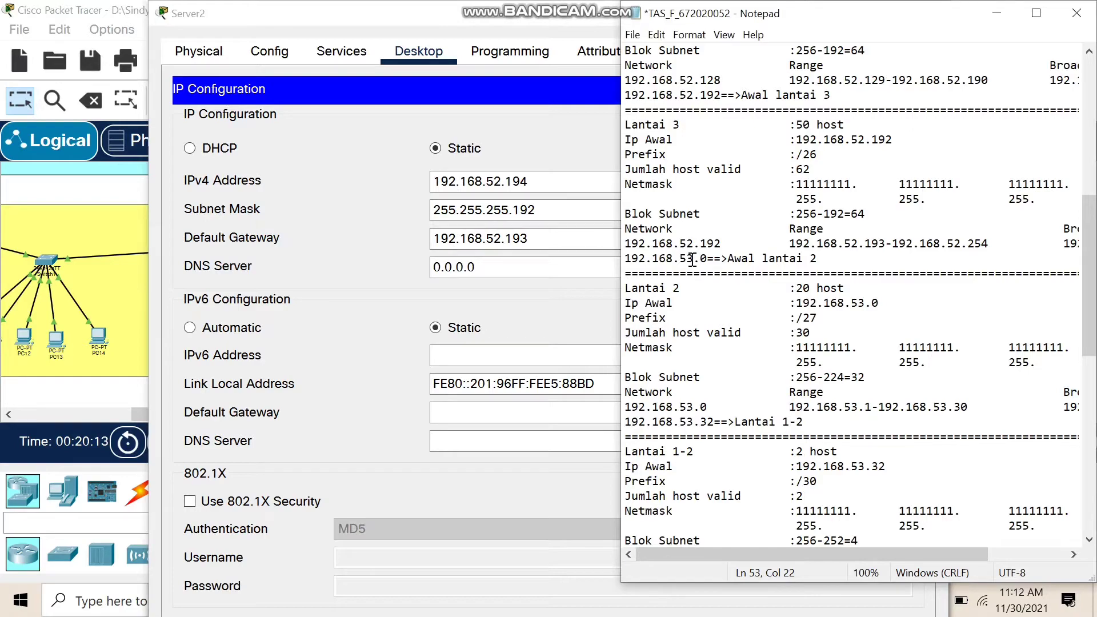
{"action": "scroll", "coordinate": [694, 262], "scroll_direction": "up", "scroll_amount": 2}
{"action": "scroll", "coordinate": [694, 264], "scroll_direction": "down", "scroll_amount": 2}
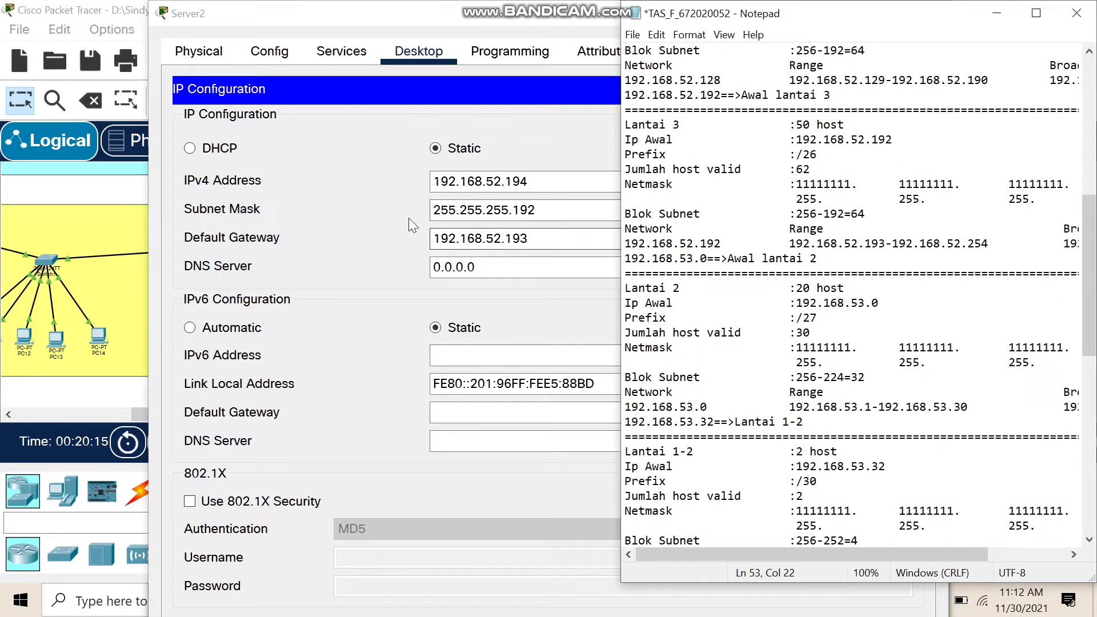
{"action": "scroll", "coordinate": [760, 398], "scroll_direction": "down", "scroll_amount": 1}
{"action": "scroll", "coordinate": [742, 400], "scroll_direction": "down", "scroll_amount": 2}
{"action": "scroll", "coordinate": [731, 344], "scroll_direction": "up", "scroll_amount": 6}
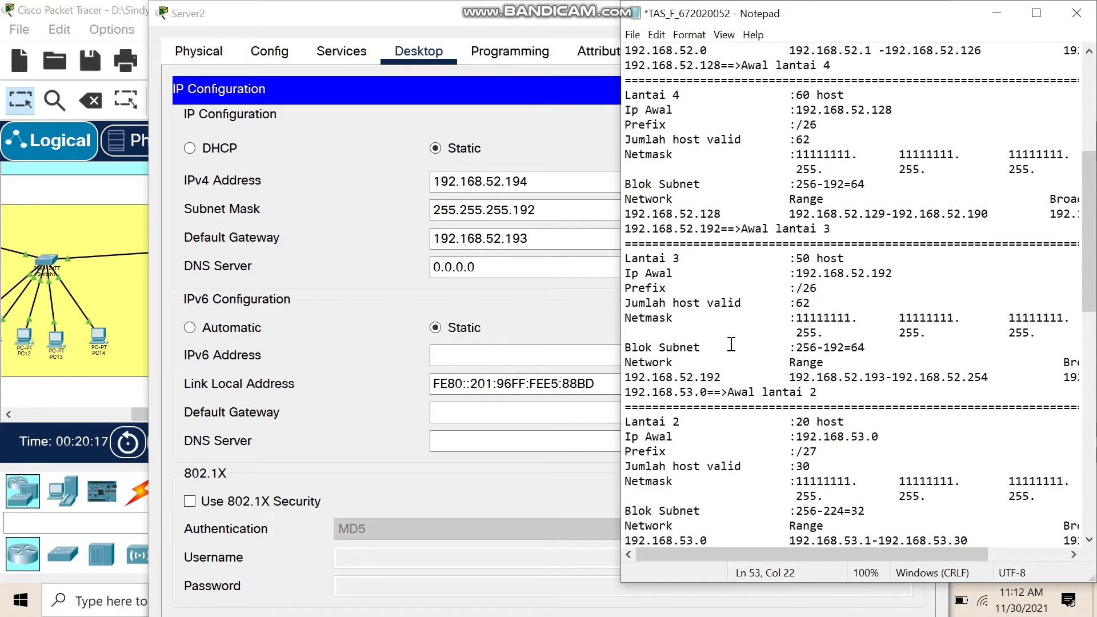
{"action": "scroll", "coordinate": [817, 333], "scroll_direction": "down", "scroll_amount": 1}
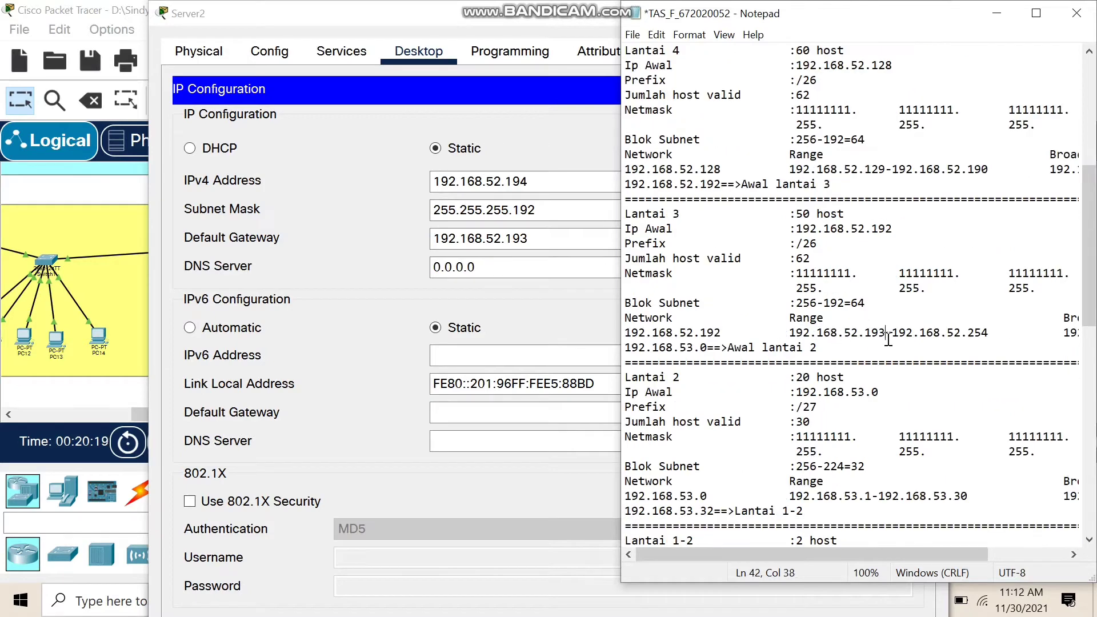
Step: Highlight the first address of the Lantai 3 range, 192.168.52.193, and compare the range with Server2's static addressing
{"action": "left_click_drag", "start_coordinate": [886, 332], "coordinate": [791, 334]}
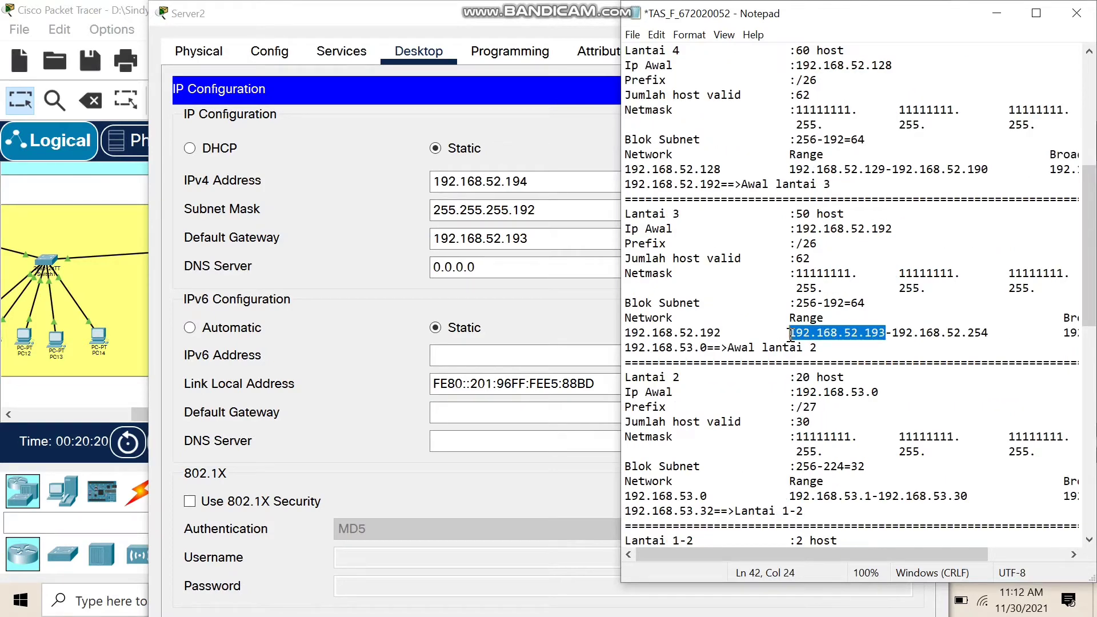
{"action": "left_click", "coordinate": [532, 182]}
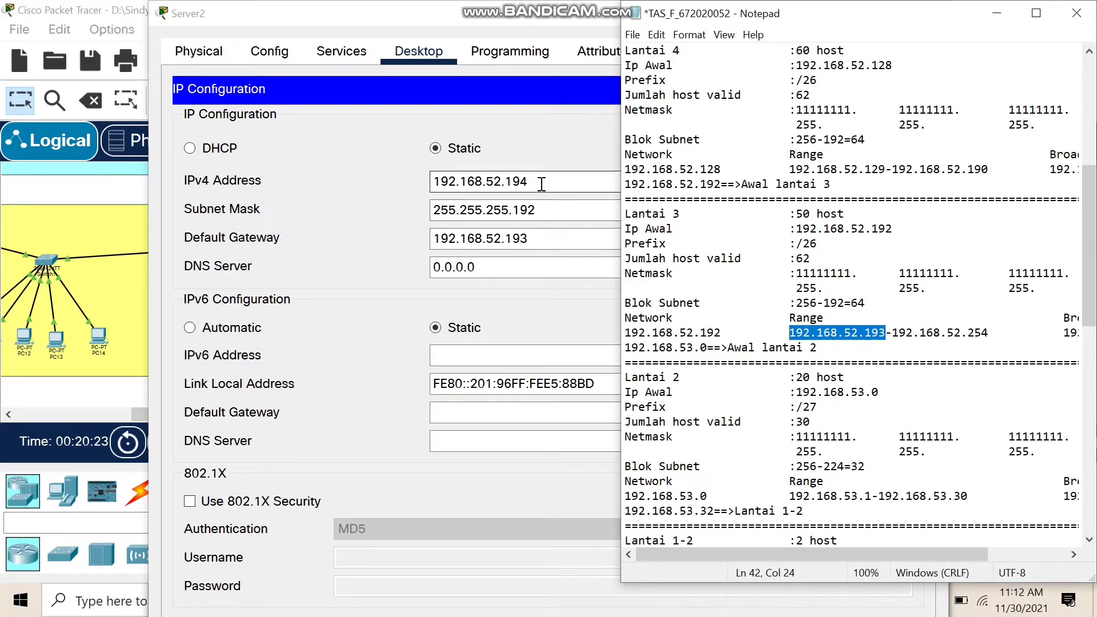
{"action": "left_click", "coordinate": [541, 215]}
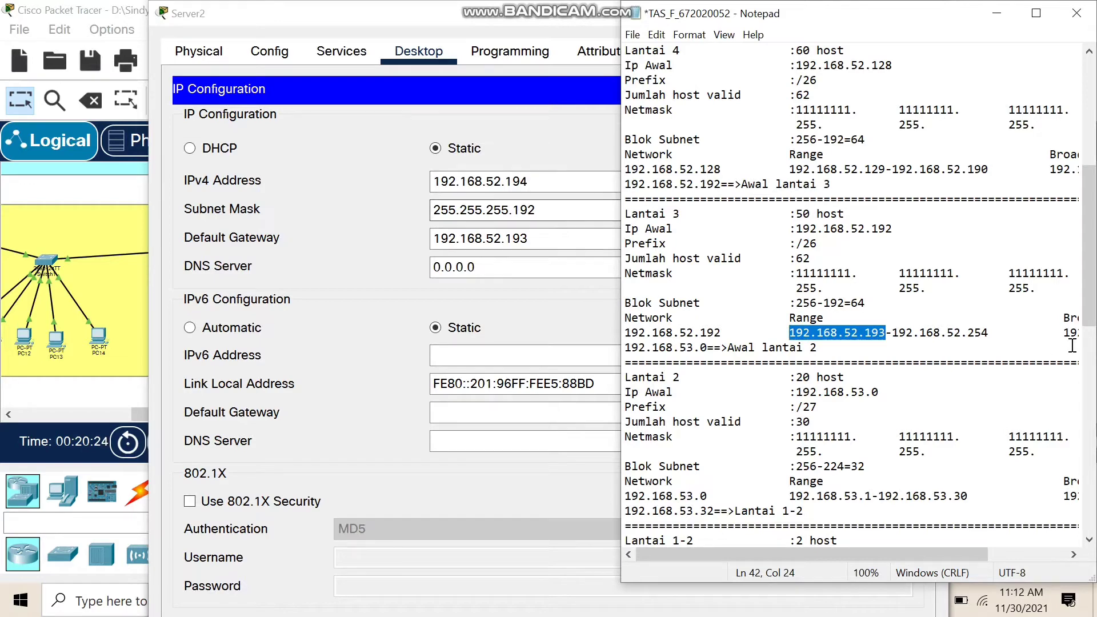
{"action": "mouse_move", "coordinate": [840, 554]}
{"action": "left_mouse_down"}
{"action": "mouse_move", "coordinate": [919, 554]}
{"action": "mouse_move", "coordinate": [818, 554]}
{"action": "left_mouse_up"}
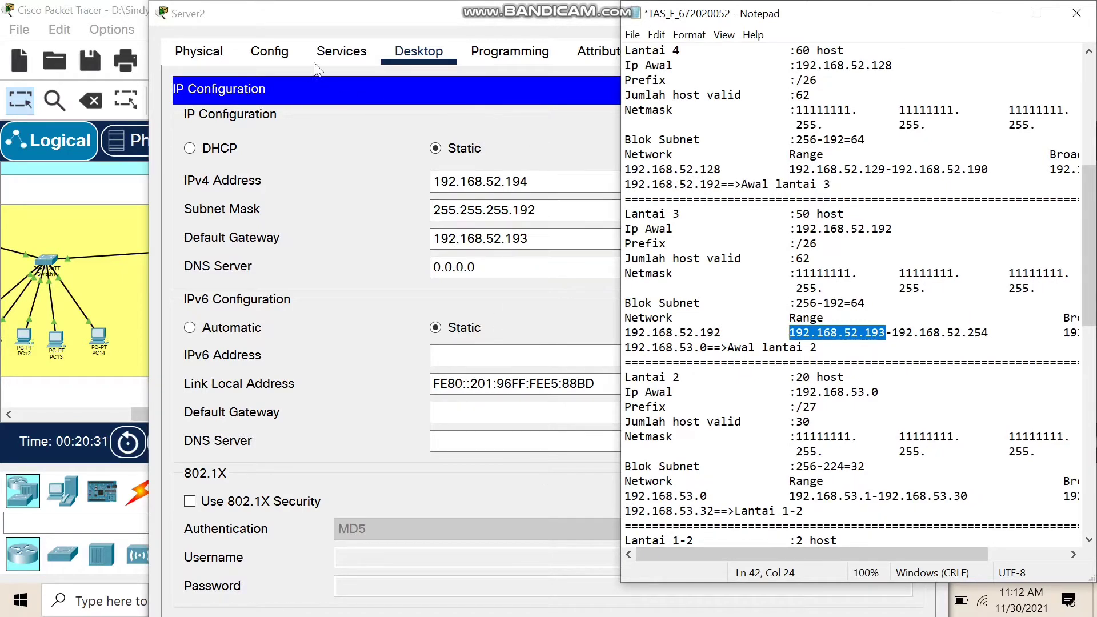
Step: Open the DHCP service of Server2 and review the serverPool default gateway, DNS server and start IP address
{"action": "left_click", "coordinate": [342, 52]}
{"action": "left_click", "coordinate": [270, 138]}
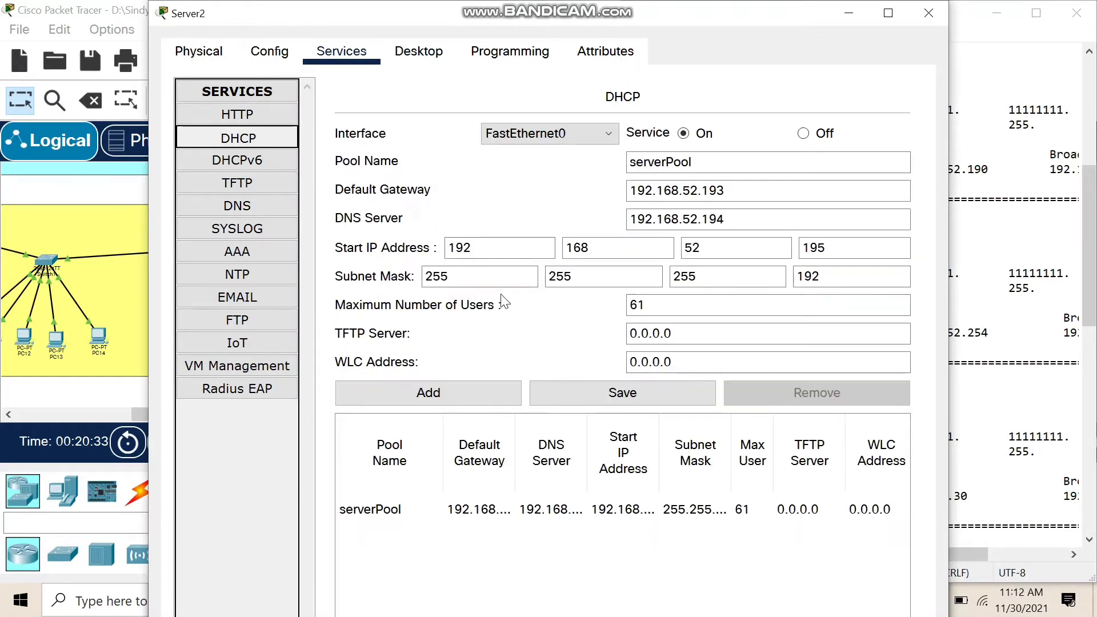
{"action": "left_click", "coordinate": [754, 191]}
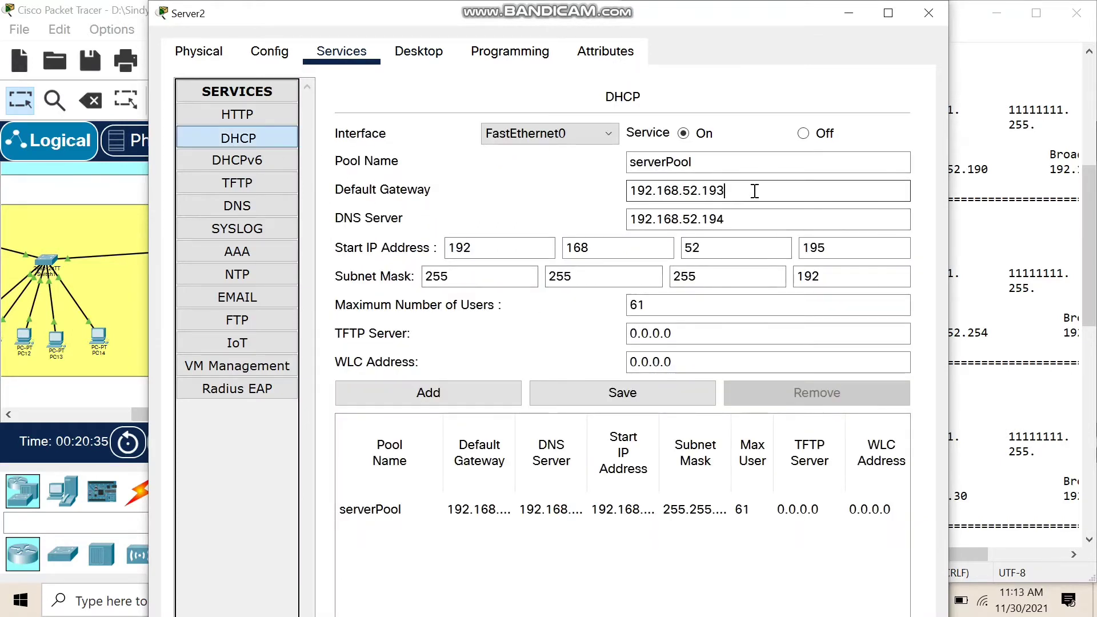
{"action": "left_click_drag", "start_coordinate": [754, 191], "coordinate": [580, 200]}
{"action": "left_click", "coordinate": [779, 189]}
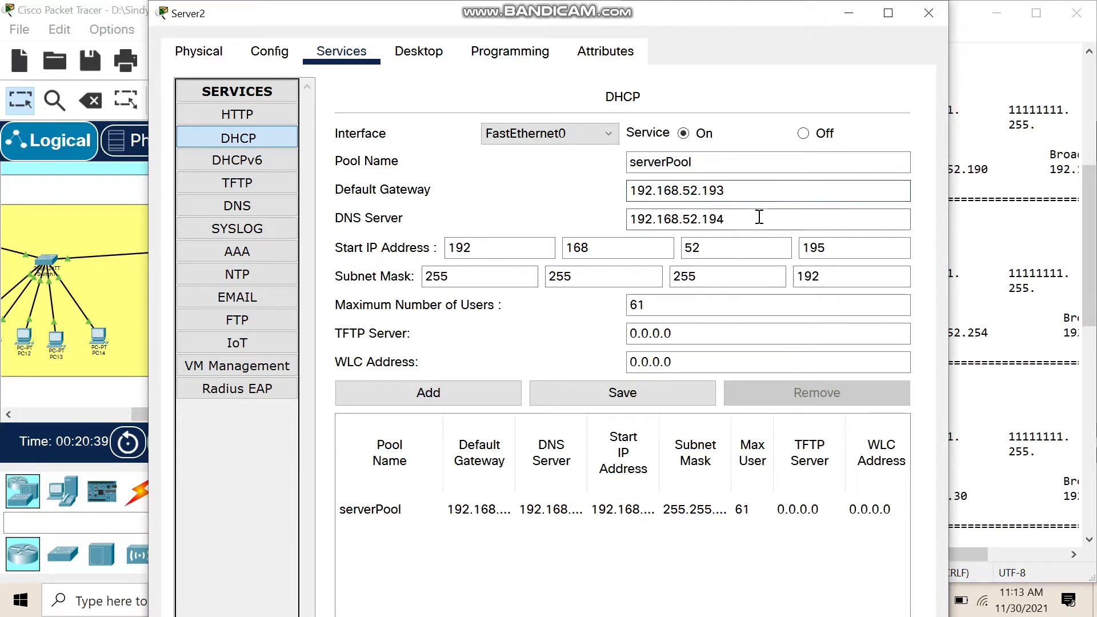
{"action": "left_click_drag", "start_coordinate": [712, 192], "coordinate": [571, 191]}
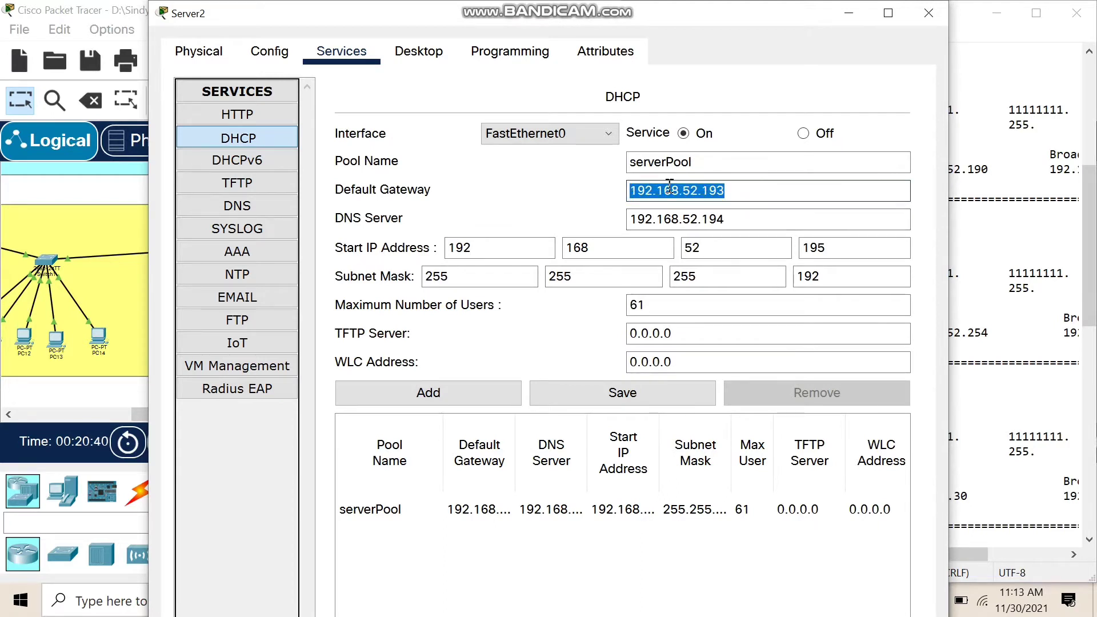
{"action": "left_click", "coordinate": [737, 189]}
{"action": "left_click_drag", "start_coordinate": [733, 225], "coordinate": [678, 229]}
{"action": "left_click", "coordinate": [607, 235]}
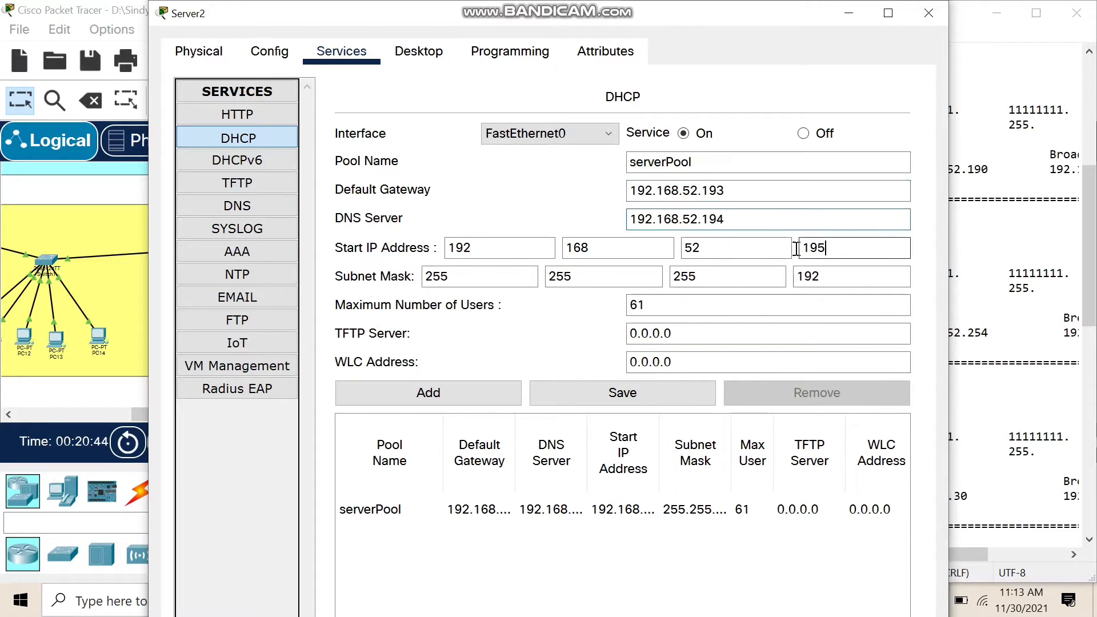
{"action": "left_click_drag", "start_coordinate": [795, 249], "coordinate": [859, 248]}
{"action": "left_click", "coordinate": [859, 249]}
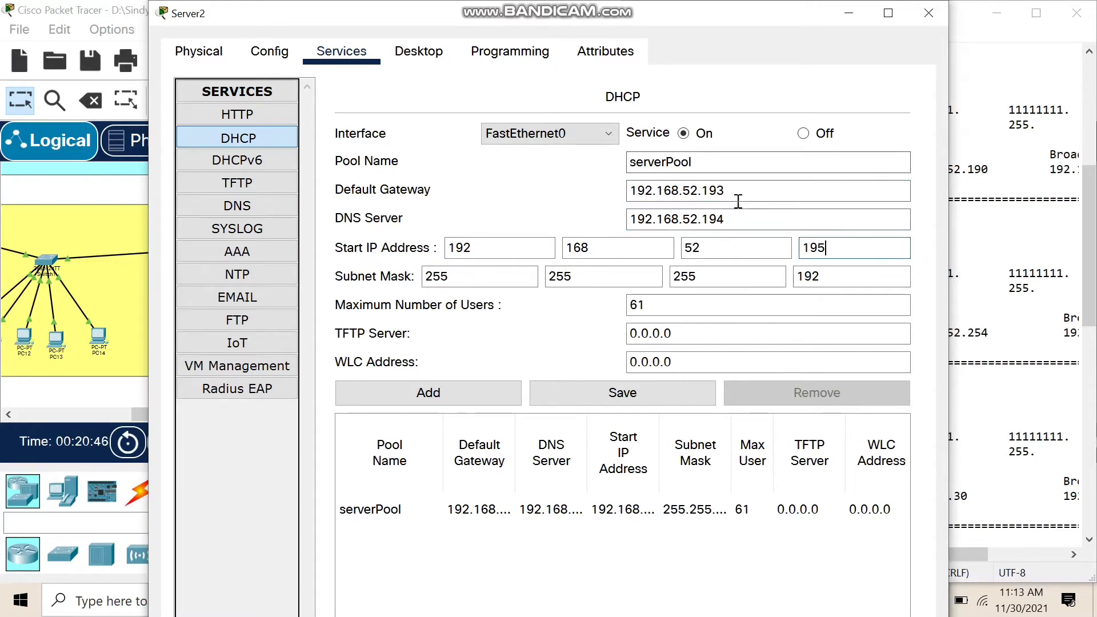
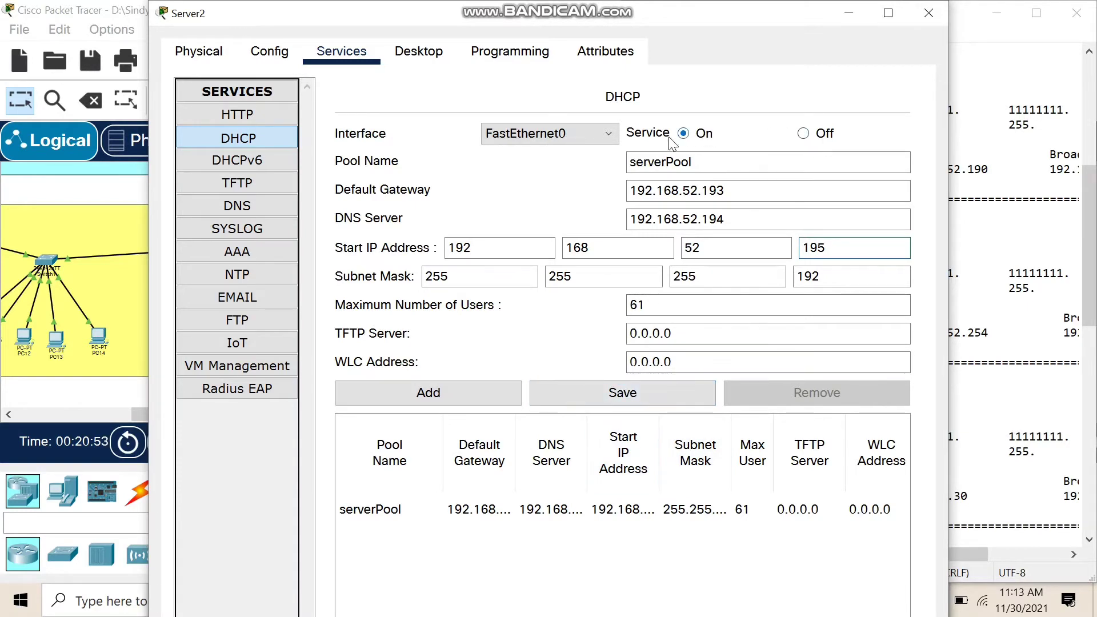
Step: Save the serverPool DHCP settings on Server2, close its window, and return from the notes to the Lantai 3 topology
{"action": "left_click", "coordinate": [671, 392]}
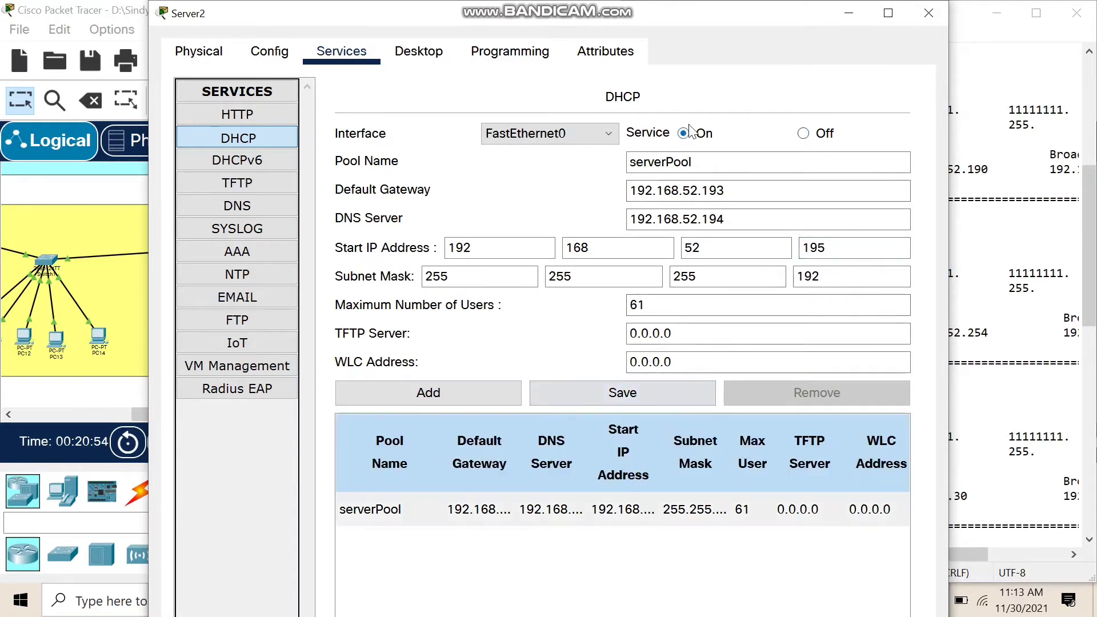
{"action": "left_click", "coordinate": [939, 12]}
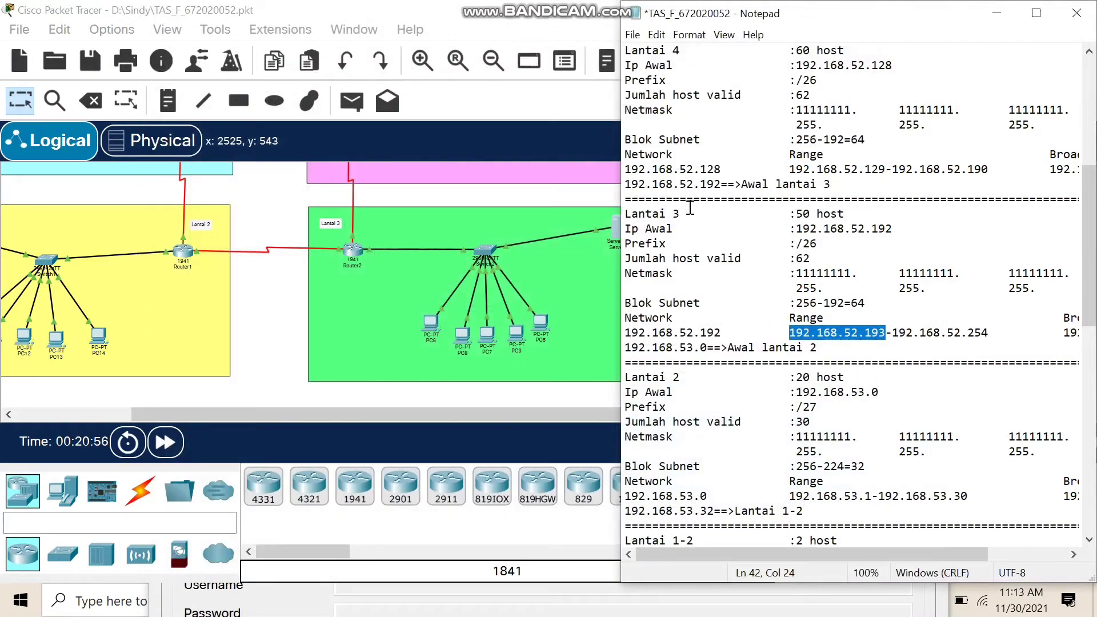
{"action": "scroll", "coordinate": [527, 265], "scroll_direction": "up", "scroll_amount": 3}
{"action": "scroll", "coordinate": [473, 320], "scroll_direction": "down", "scroll_amount": 3}
{"action": "left_click", "coordinate": [566, 194]}
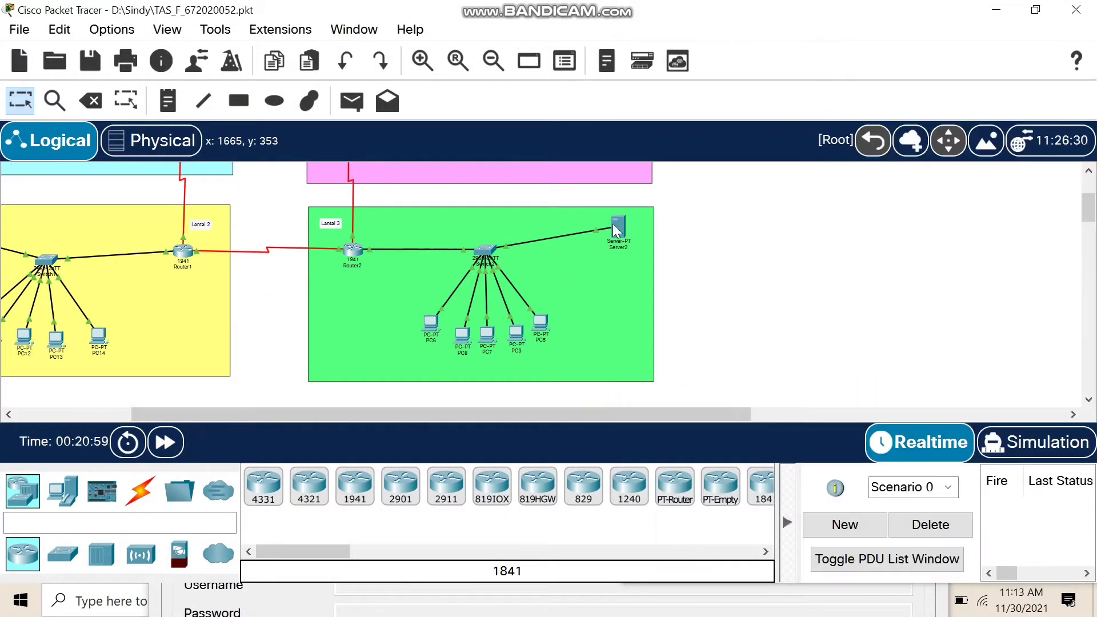
Step: Open the IP configuration of PC5 in Lantai 3, review its DHCP addressing, and close it along with the leftover PC12 window
{"action": "left_click", "coordinate": [541, 322]}
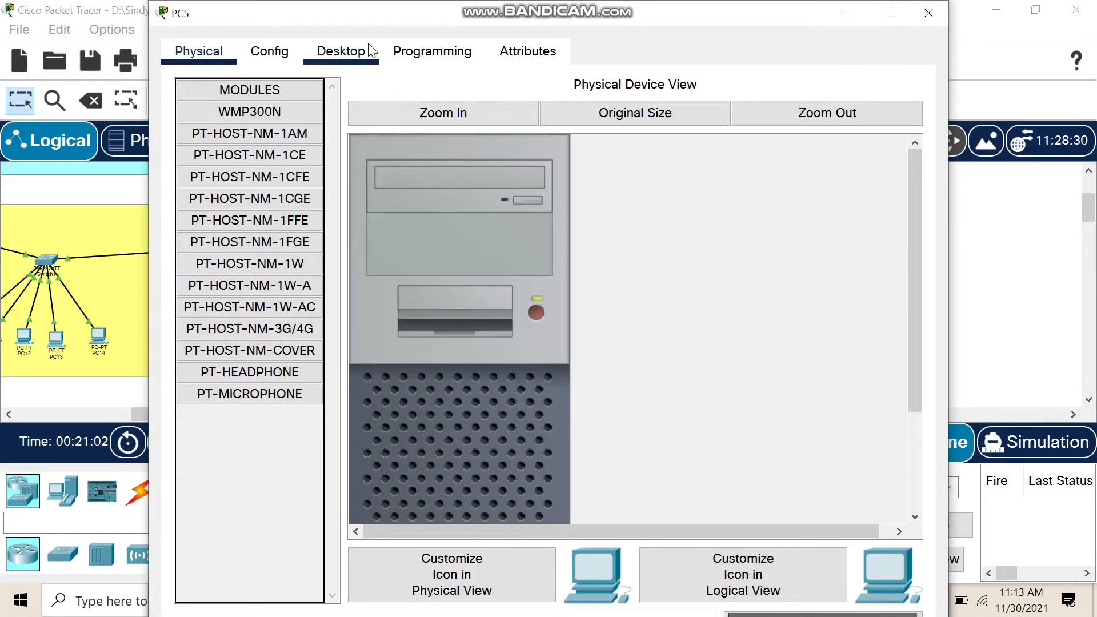
{"action": "left_click", "coordinate": [323, 55]}
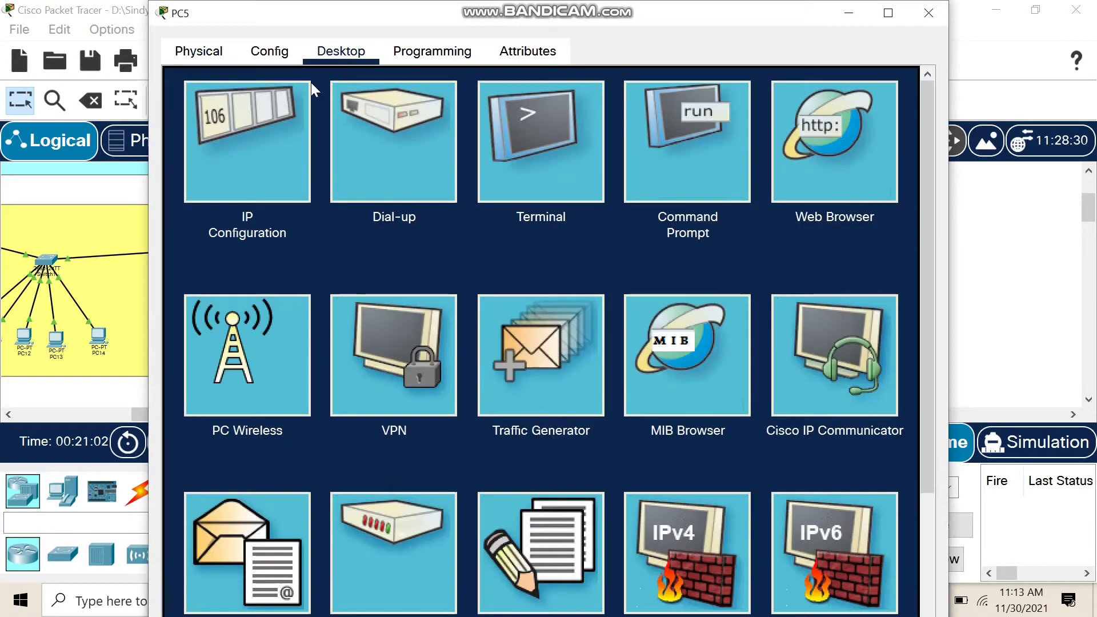
{"action": "left_click", "coordinate": [259, 101]}
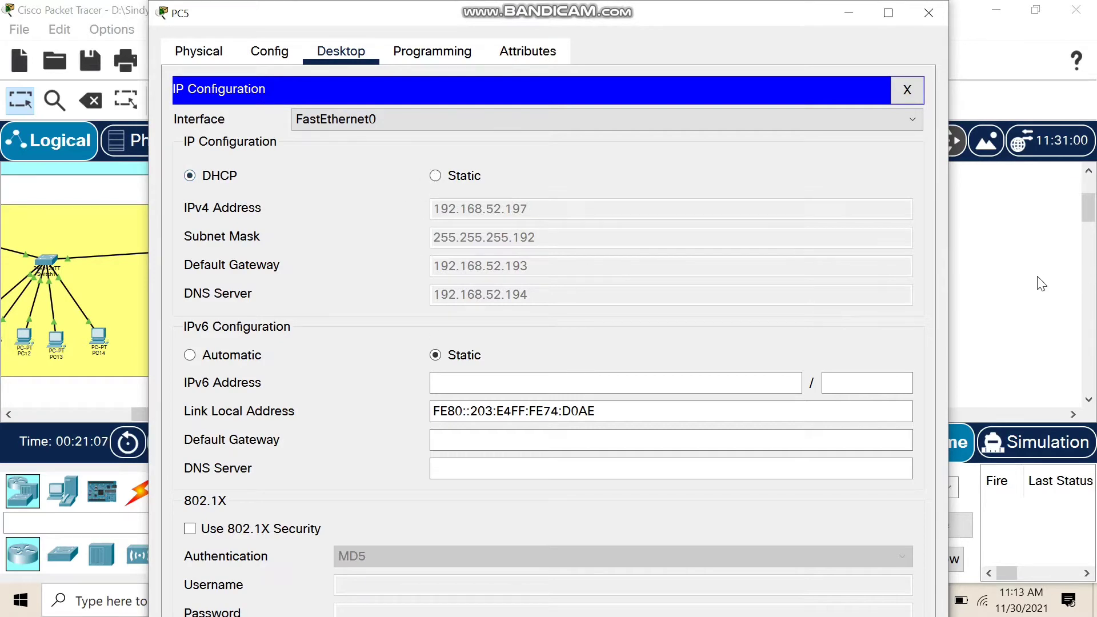
{"action": "left_click", "coordinate": [927, 13]}
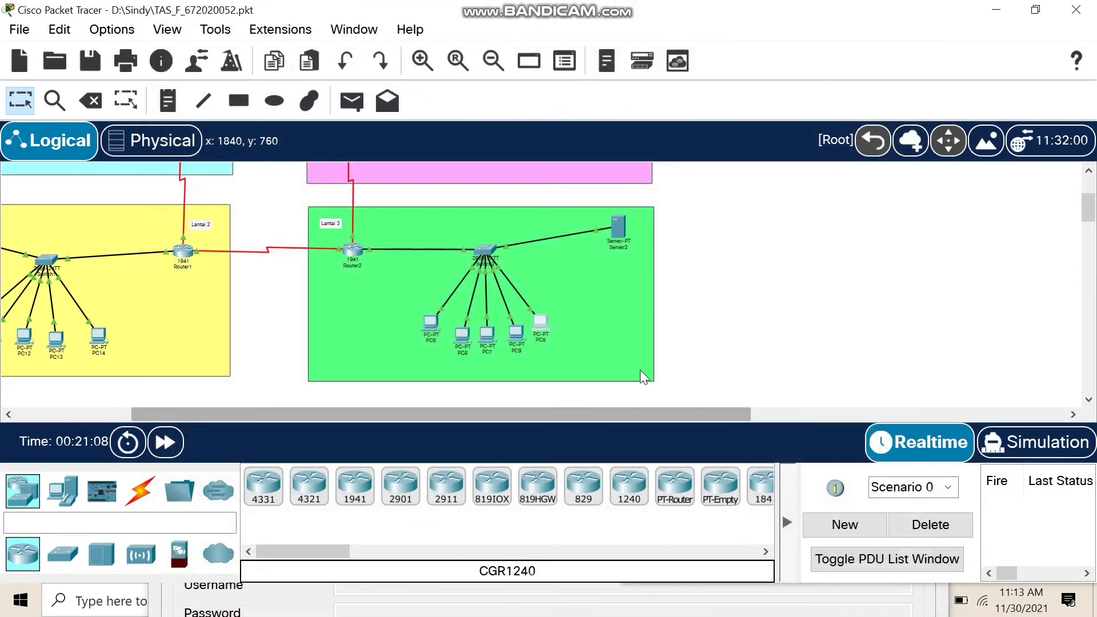
{"action": "left_click", "coordinate": [686, 613]}
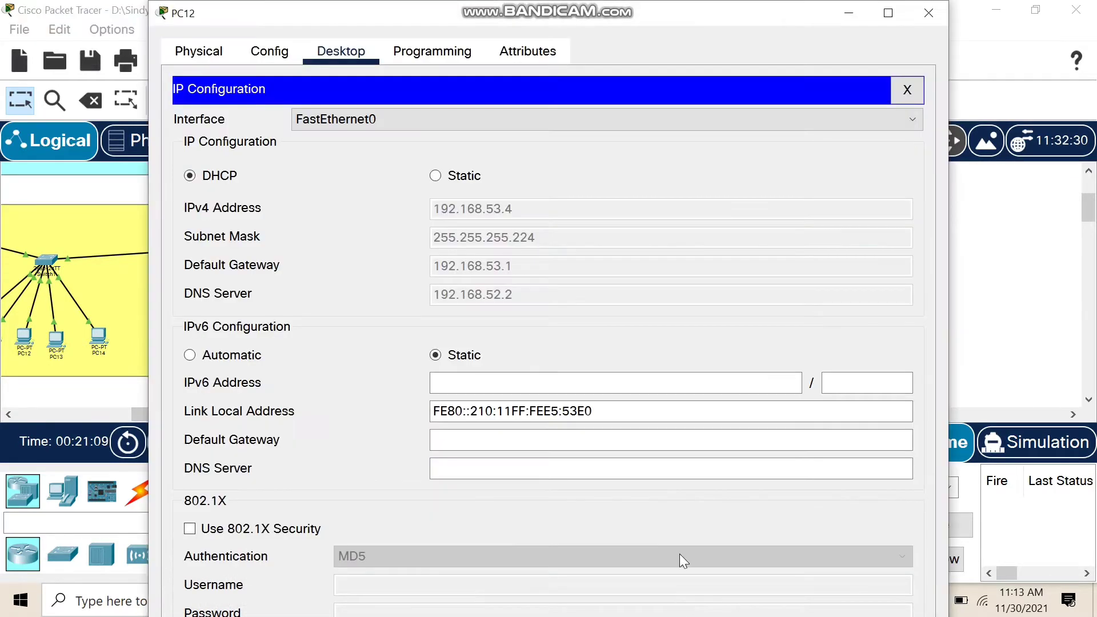
{"action": "left_click", "coordinate": [924, 11]}
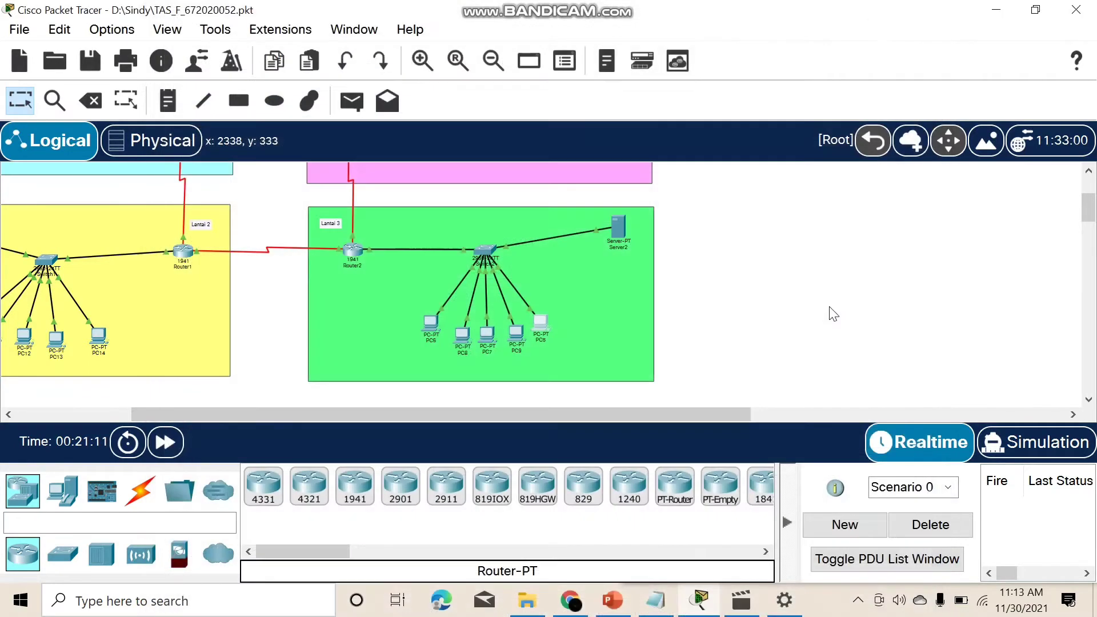
Step: Open the IP configuration of PC9 in Lantai 3, review its DHCP addressing, and close its window
{"action": "left_click", "coordinate": [513, 333]}
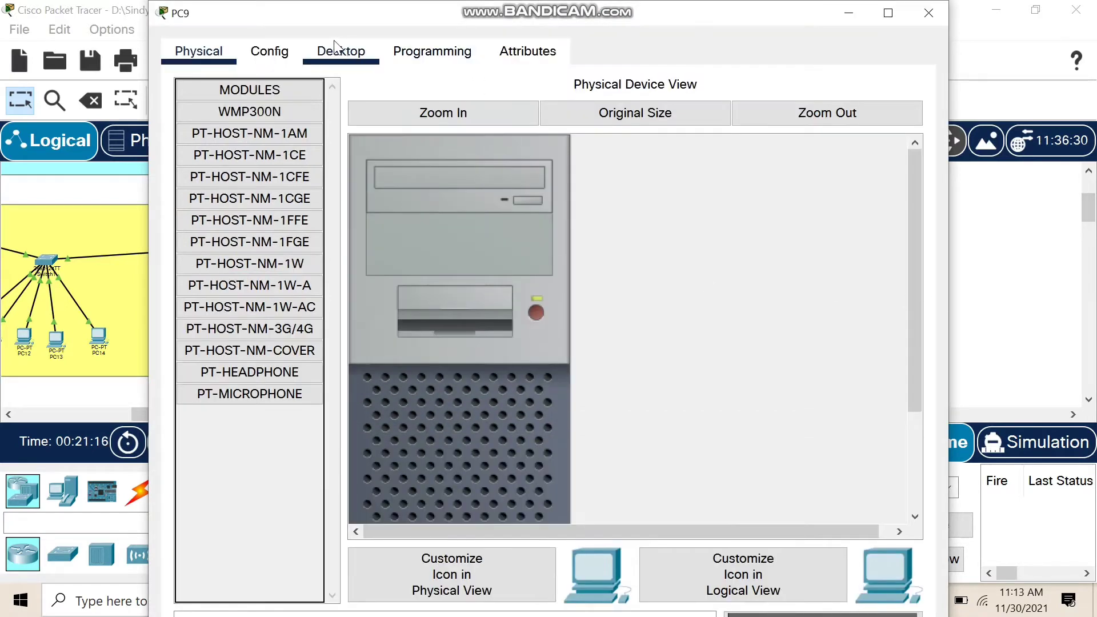
{"action": "left_click", "coordinate": [338, 49]}
{"action": "left_click", "coordinate": [293, 161]}
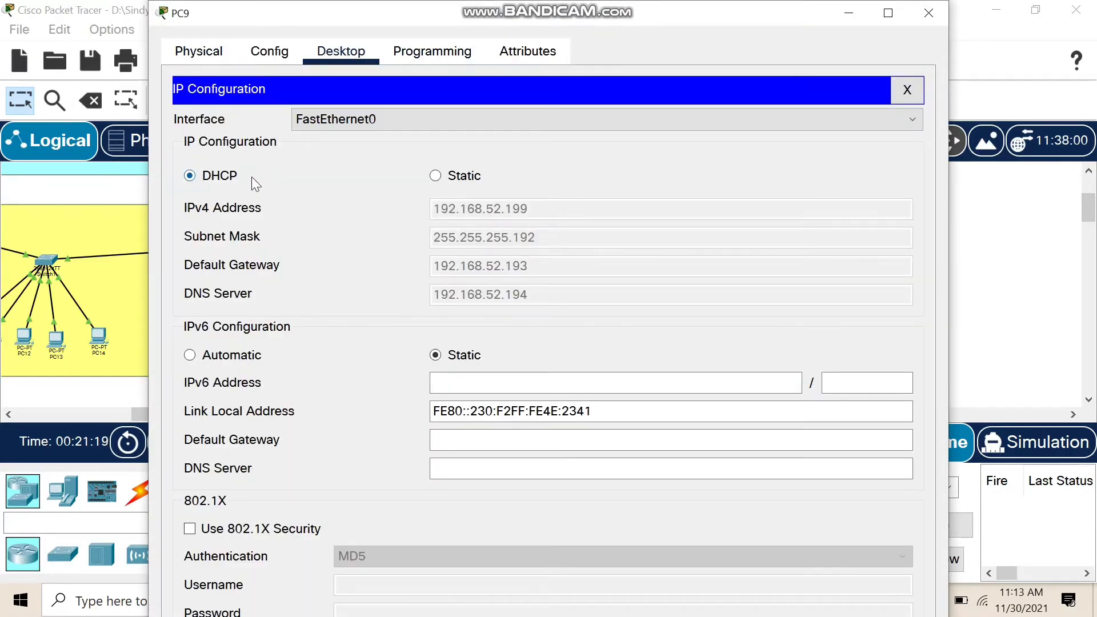
{"action": "left_click", "coordinate": [928, 13]}
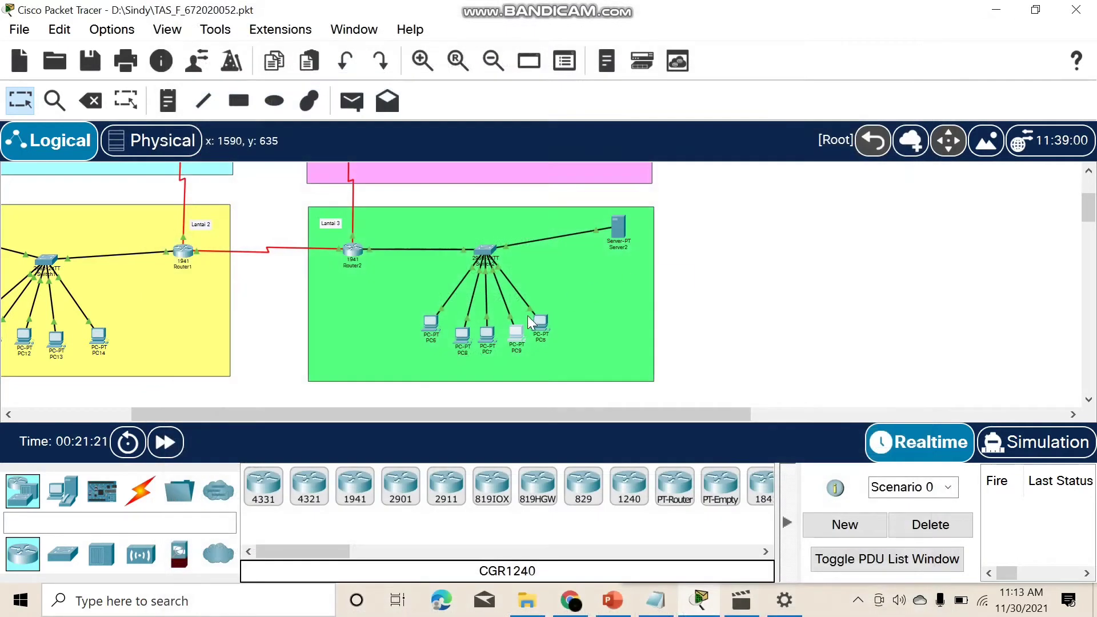
Step: Send a simple PDU from PC8 to PC7 in Lantai 3 to test connectivity, and delete the test scenario
{"action": "left_click", "coordinate": [309, 100]}
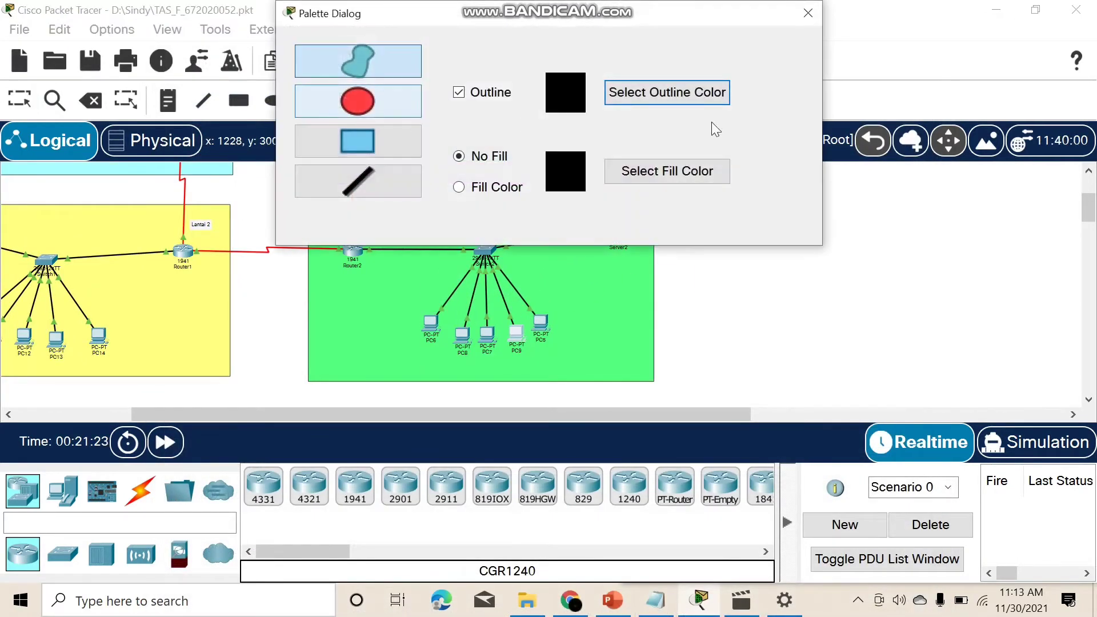
{"action": "left_click", "coordinate": [808, 13]}
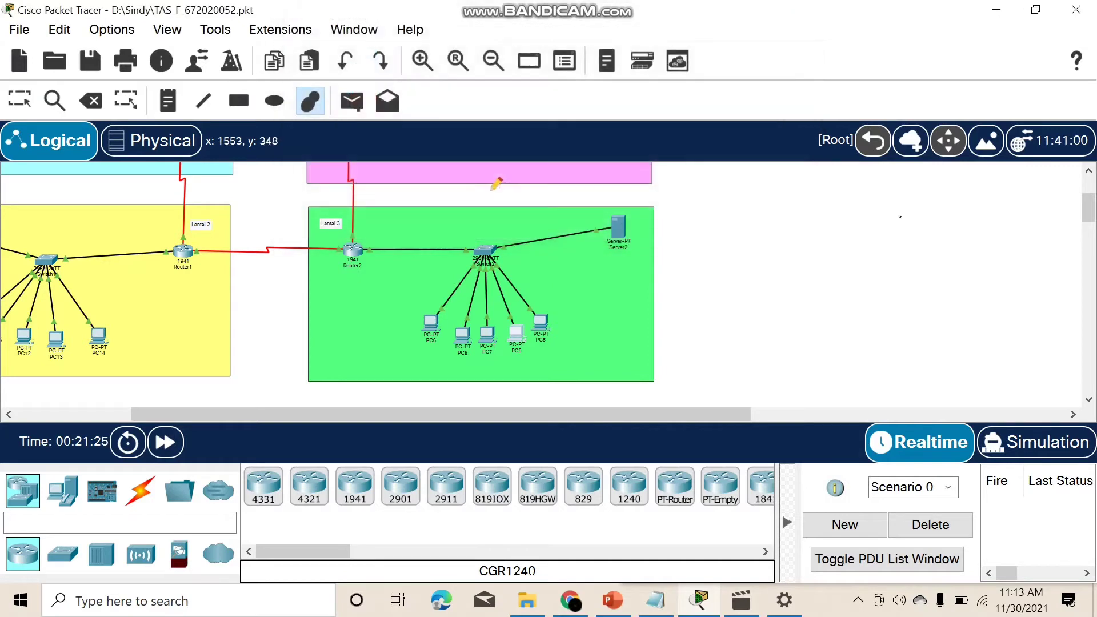
{"action": "left_click", "coordinate": [352, 100]}
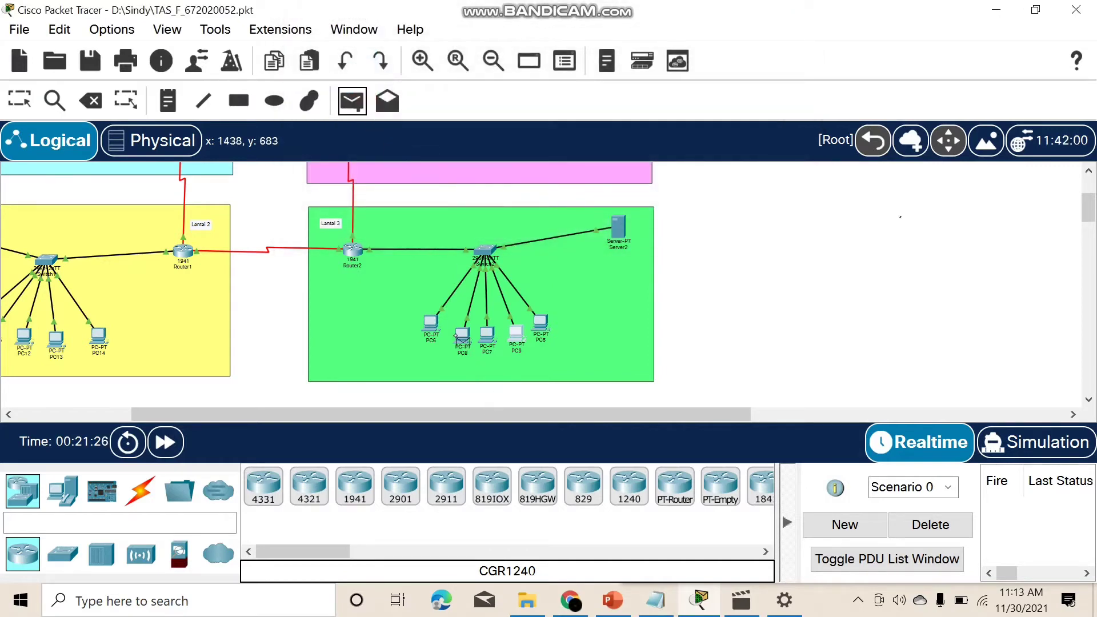
{"action": "left_click", "coordinate": [462, 336]}
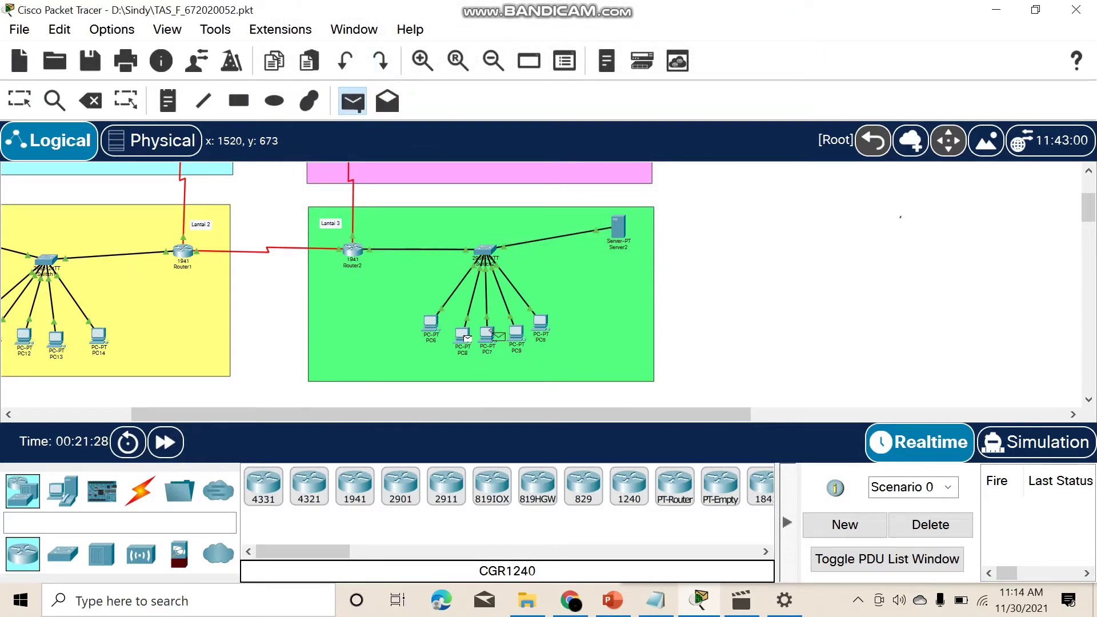
{"action": "left_click", "coordinate": [491, 334]}
{"action": "left_click", "coordinate": [930, 525]}
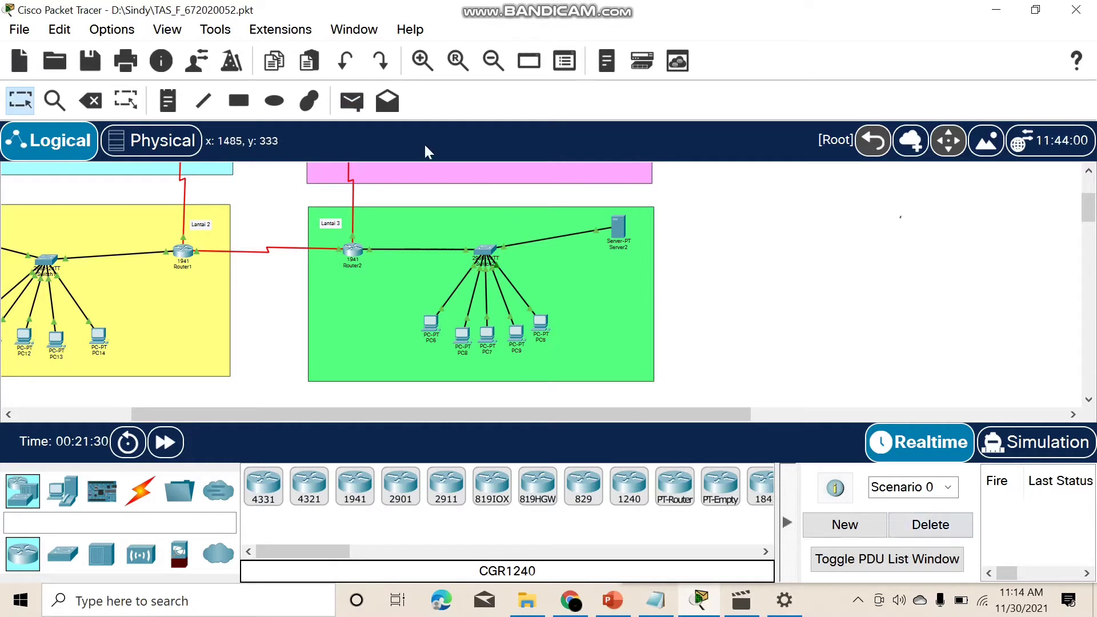
Step: Test connectivity from Router2 to the leftmost Lantai 3 PC with a simple PDU, and delete the scenario
{"action": "left_click", "coordinate": [352, 100]}
{"action": "left_click", "coordinate": [355, 250]}
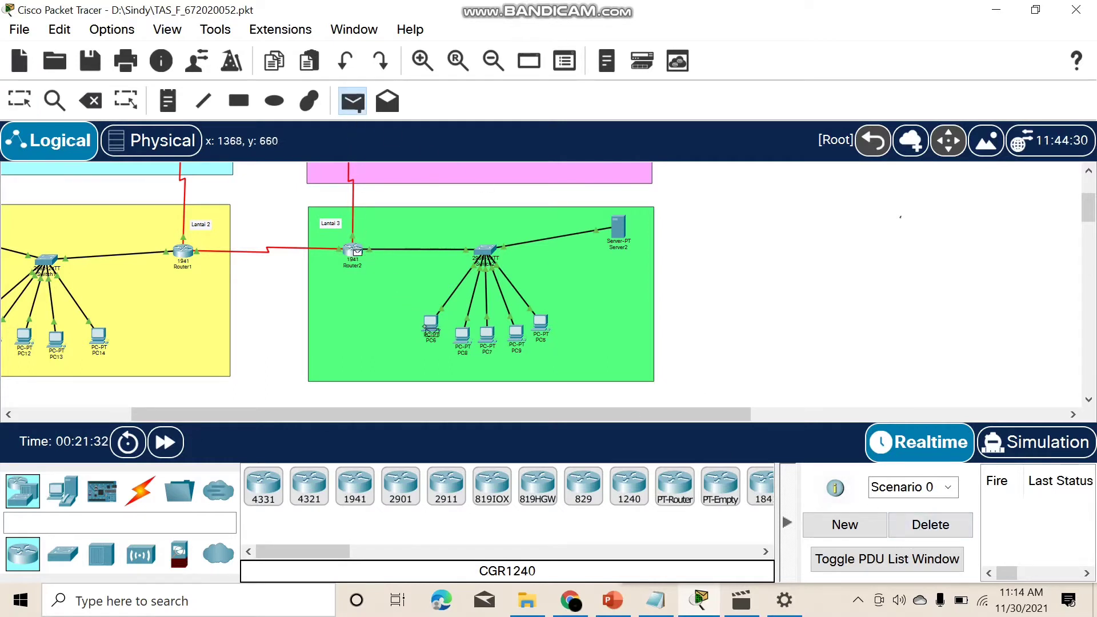
{"action": "left_click", "coordinate": [430, 325]}
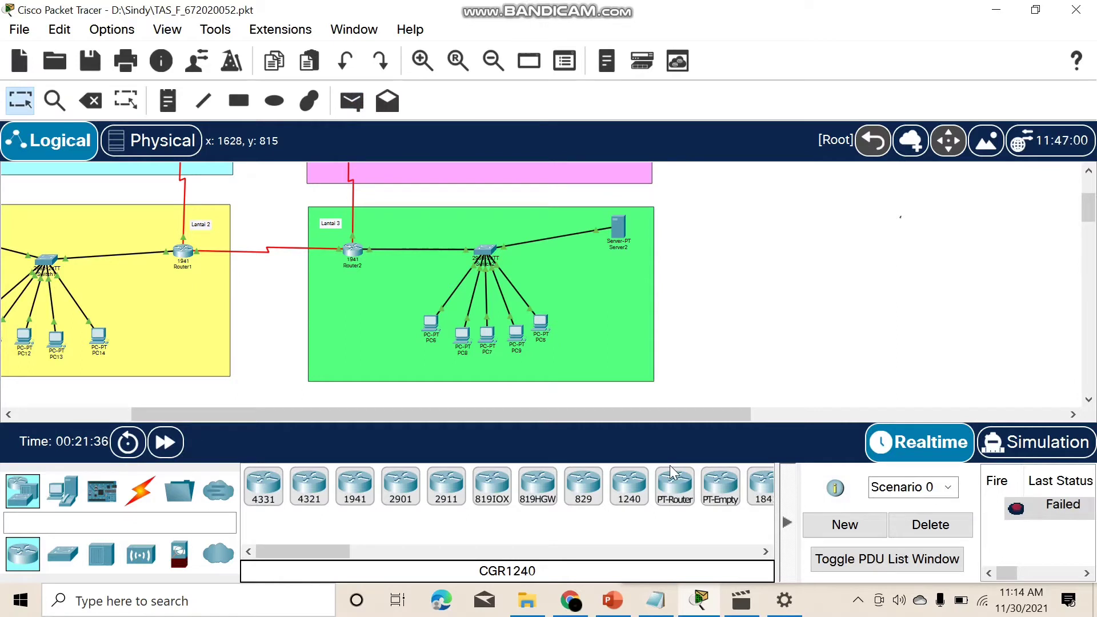
{"action": "left_click", "coordinate": [931, 532]}
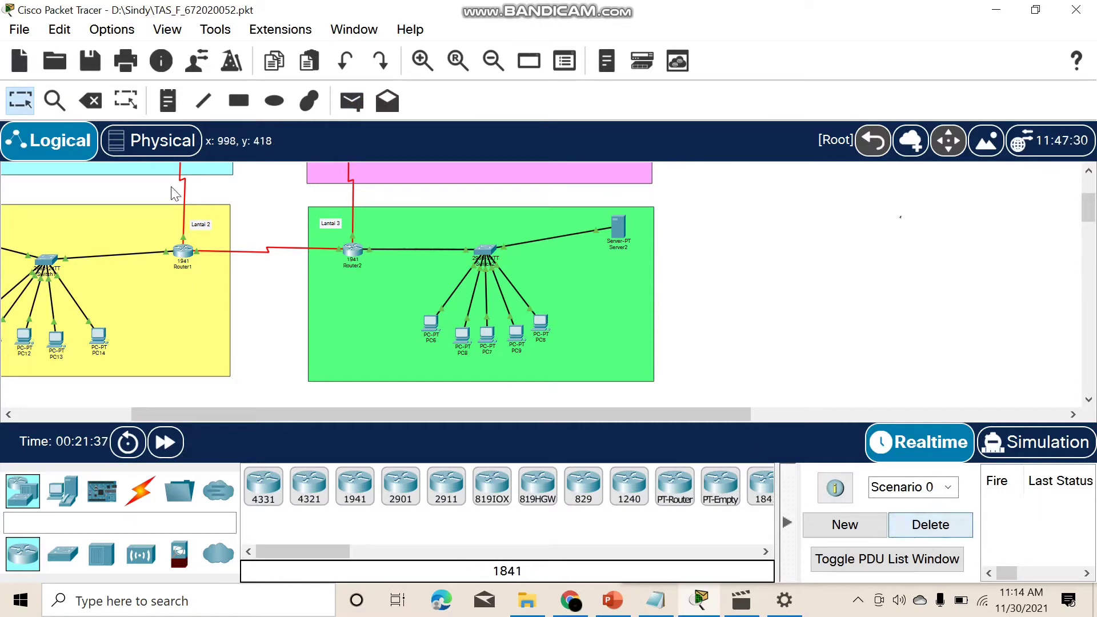
Step: Send simple PDUs from the leftmost Lantai 3 PC to Router2 and from PC7 to Server2, and clear the tests
{"action": "left_click", "coordinate": [342, 104]}
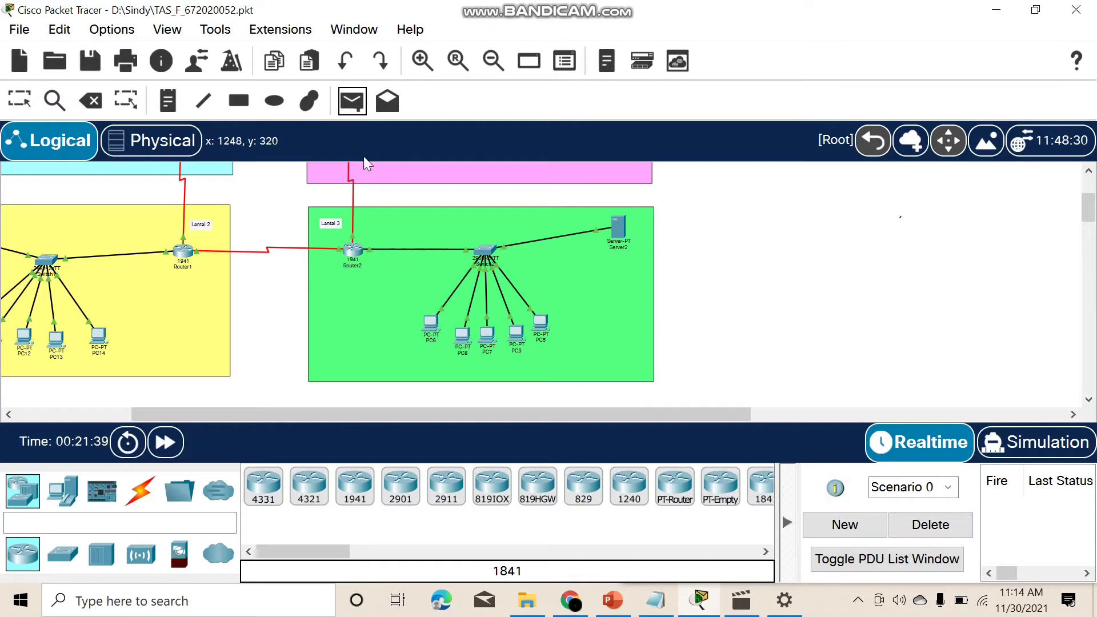
{"action": "left_click", "coordinate": [429, 320]}
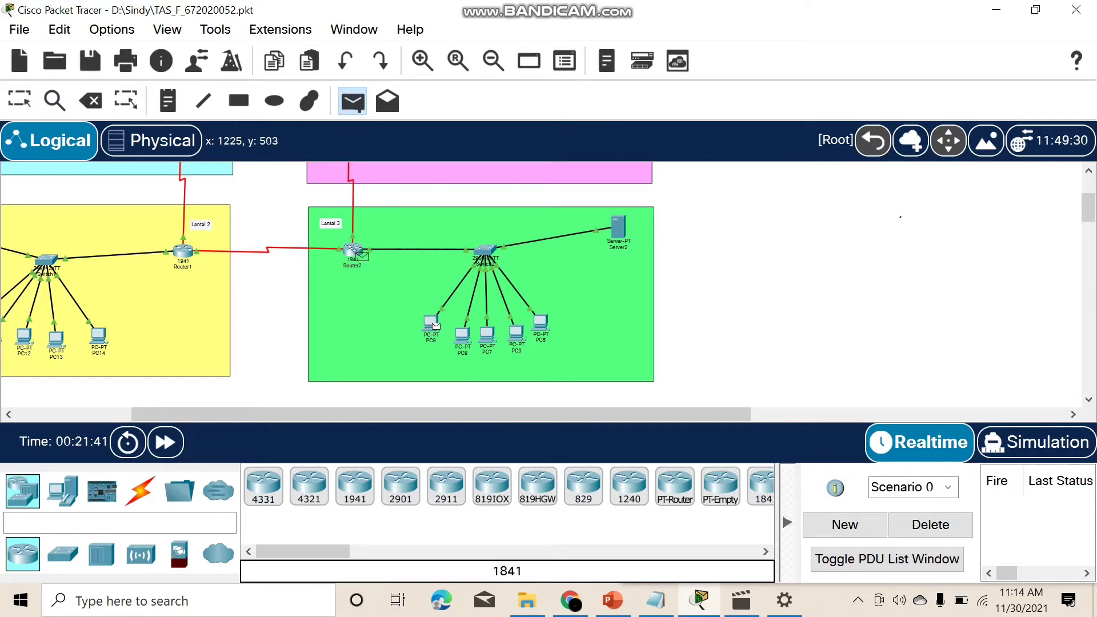
{"action": "left_click", "coordinate": [354, 253]}
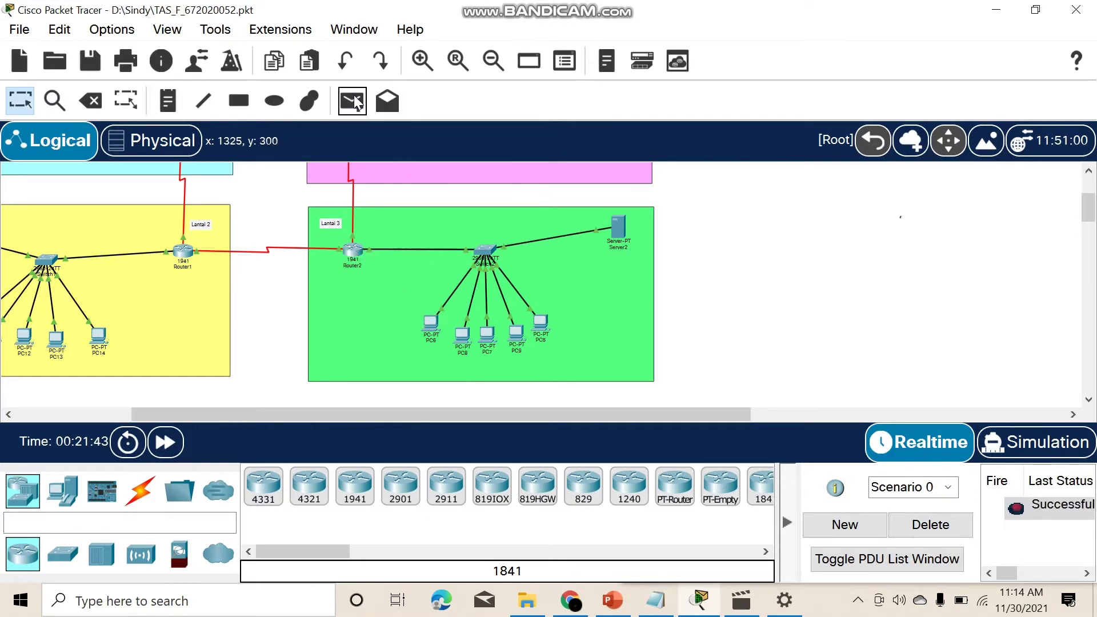
{"action": "left_click", "coordinate": [343, 107]}
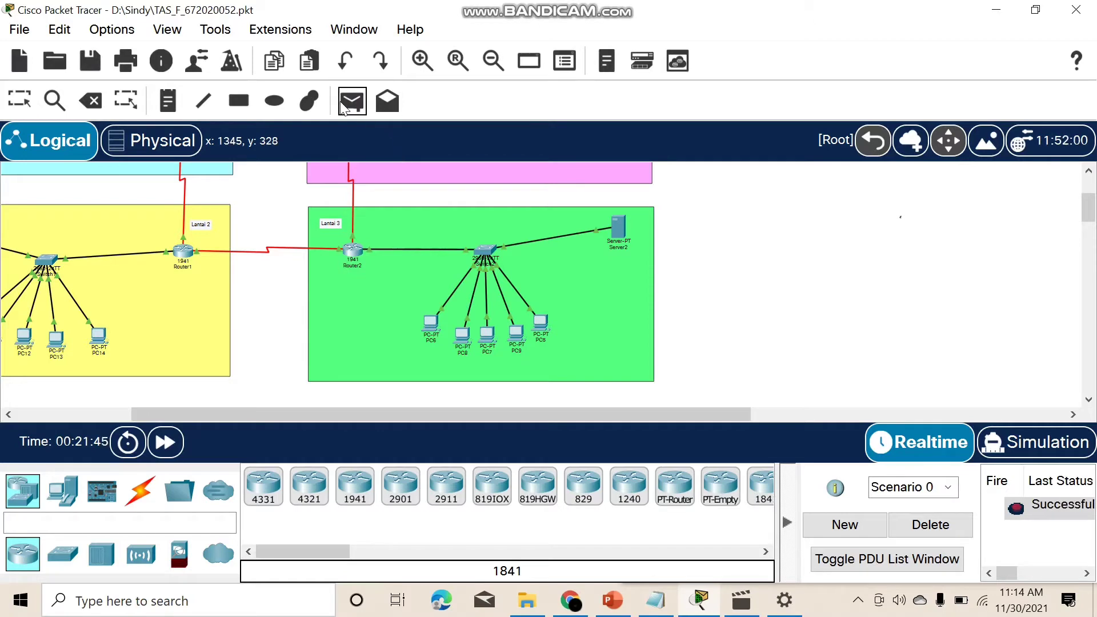
{"action": "left_click", "coordinate": [487, 333]}
{"action": "left_click", "coordinate": [618, 227]}
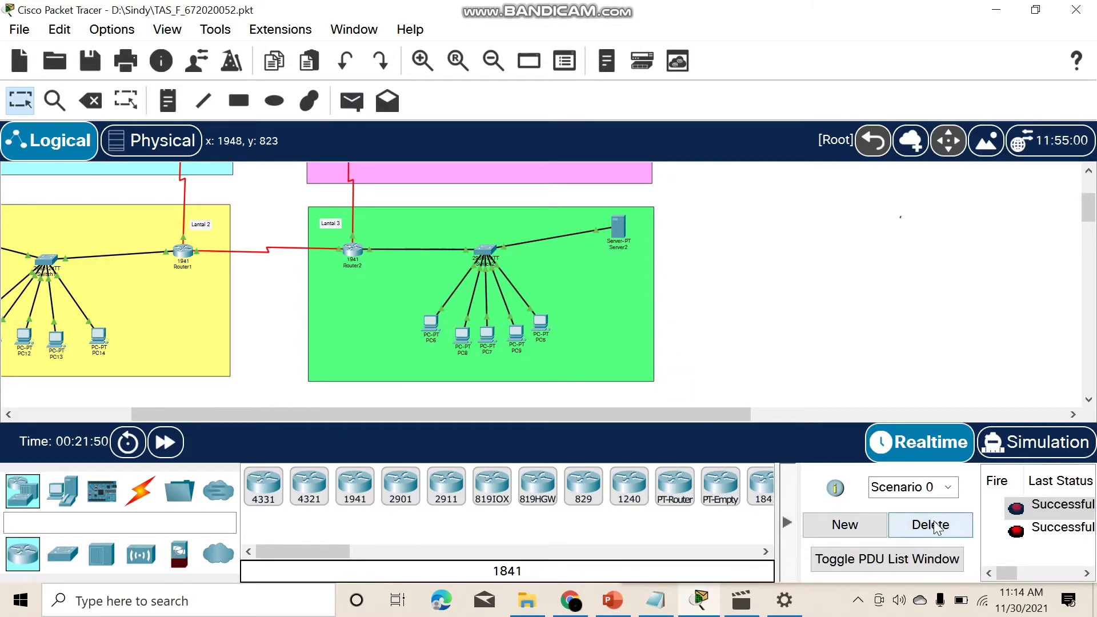
{"action": "left_click", "coordinate": [937, 527]}
Step: Repeat the simple PDU test from Router2 to the leftmost Lantai 3 PC and clear it
{"action": "left_click", "coordinate": [350, 103]}
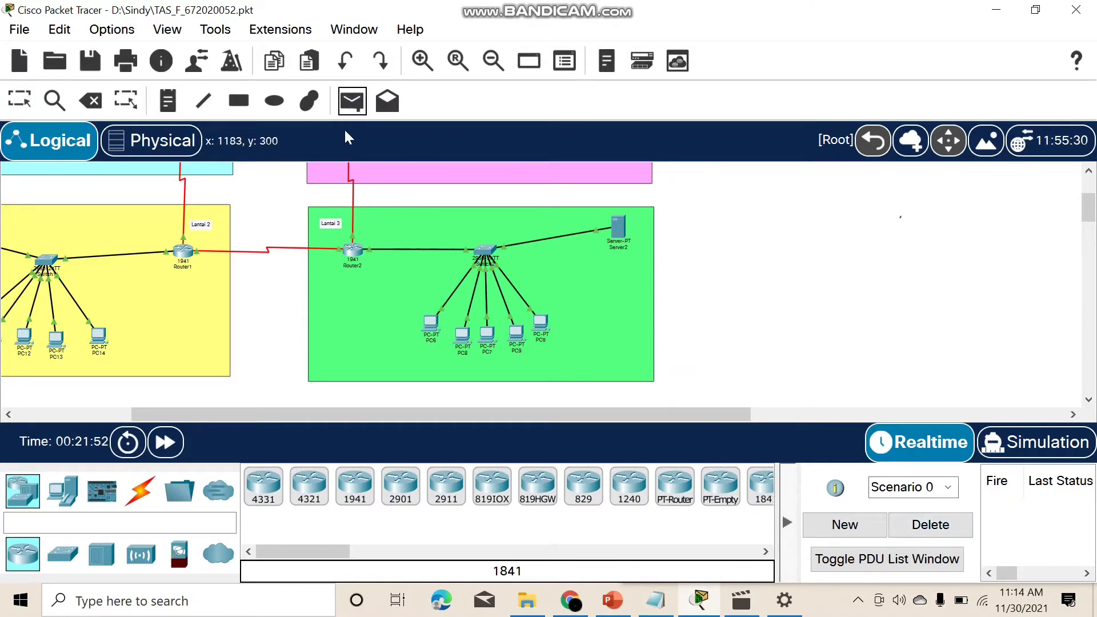
{"action": "left_click", "coordinate": [353, 250]}
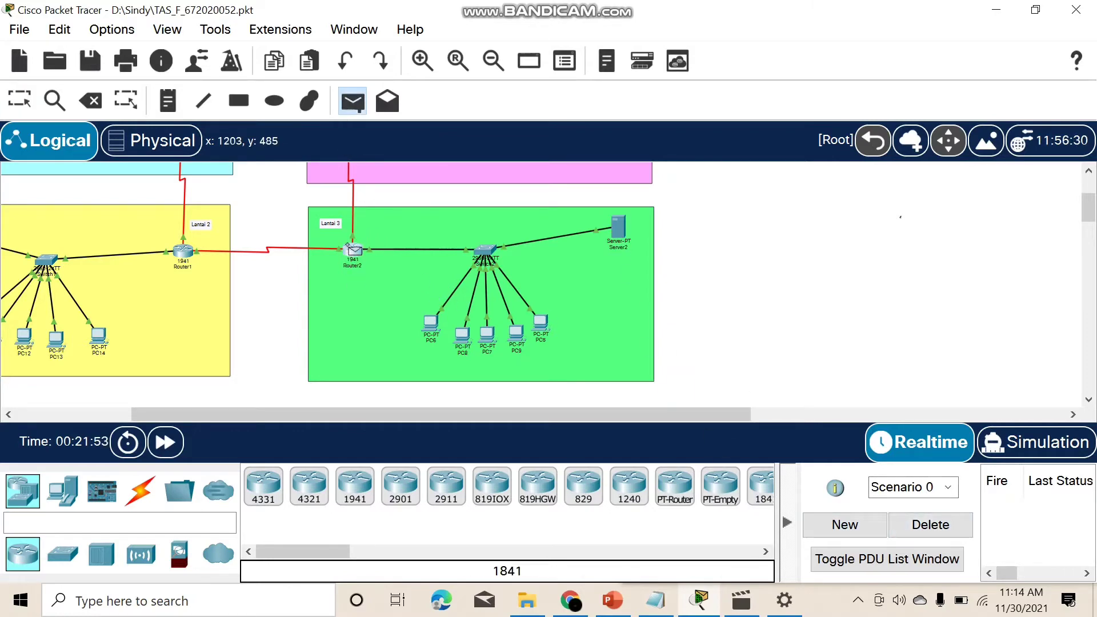
{"action": "left_click", "coordinate": [431, 324]}
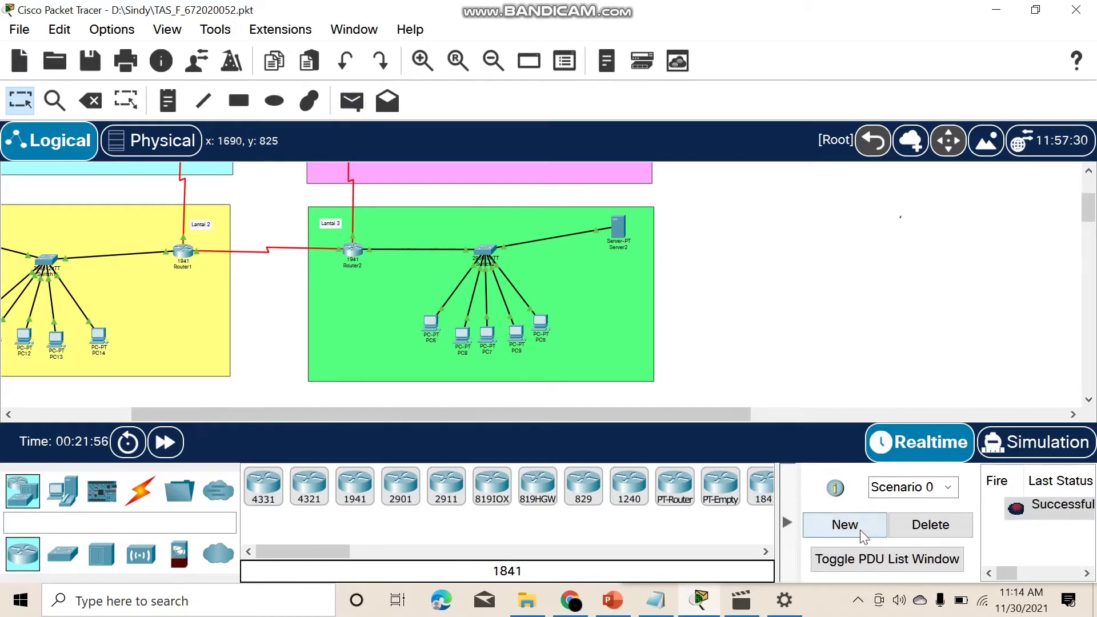
{"action": "left_click", "coordinate": [928, 523]}
Step: Open the IP configuration of Server3 in the Lantai 4 area
{"action": "scroll", "coordinate": [547, 242], "scroll_direction": "up", "scroll_amount": 2}
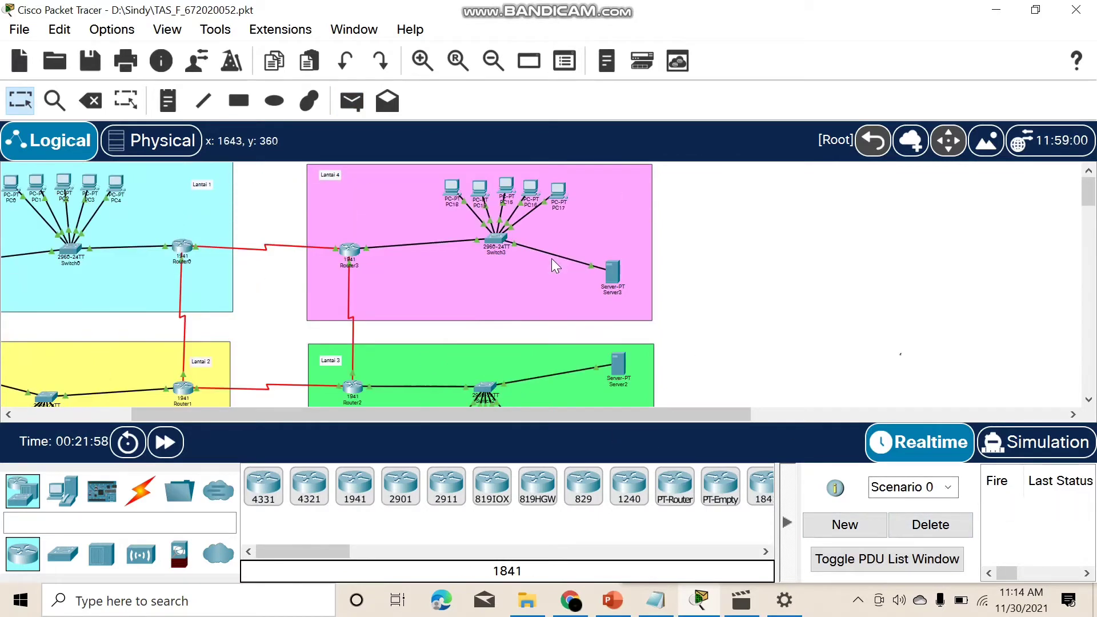
{"action": "left_click", "coordinate": [609, 274]}
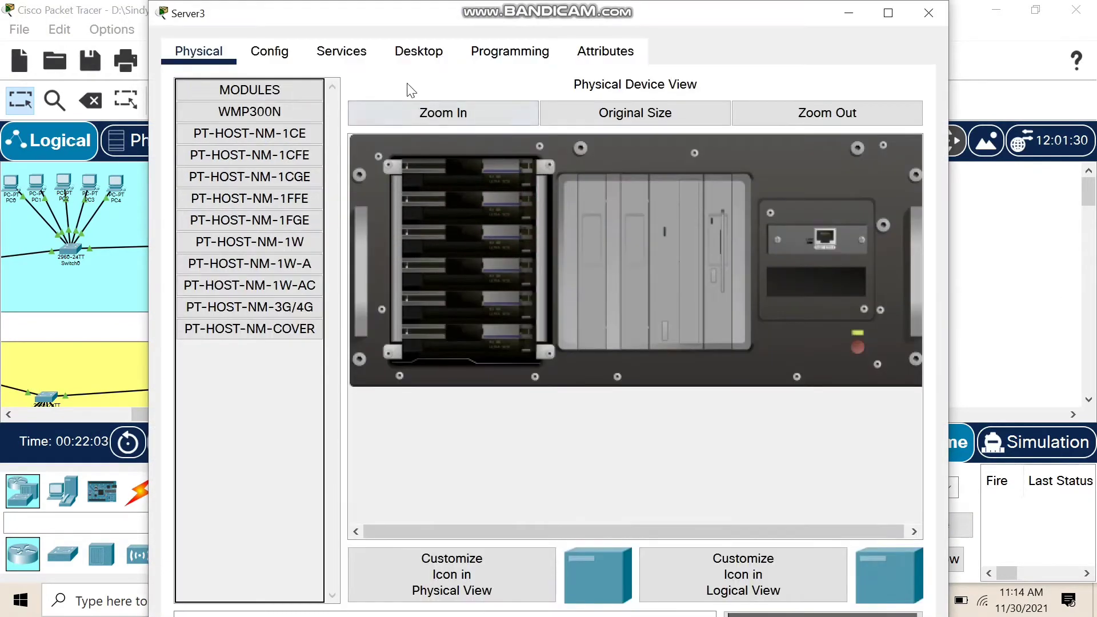
{"action": "left_click", "coordinate": [398, 52]}
{"action": "left_click", "coordinate": [285, 129]}
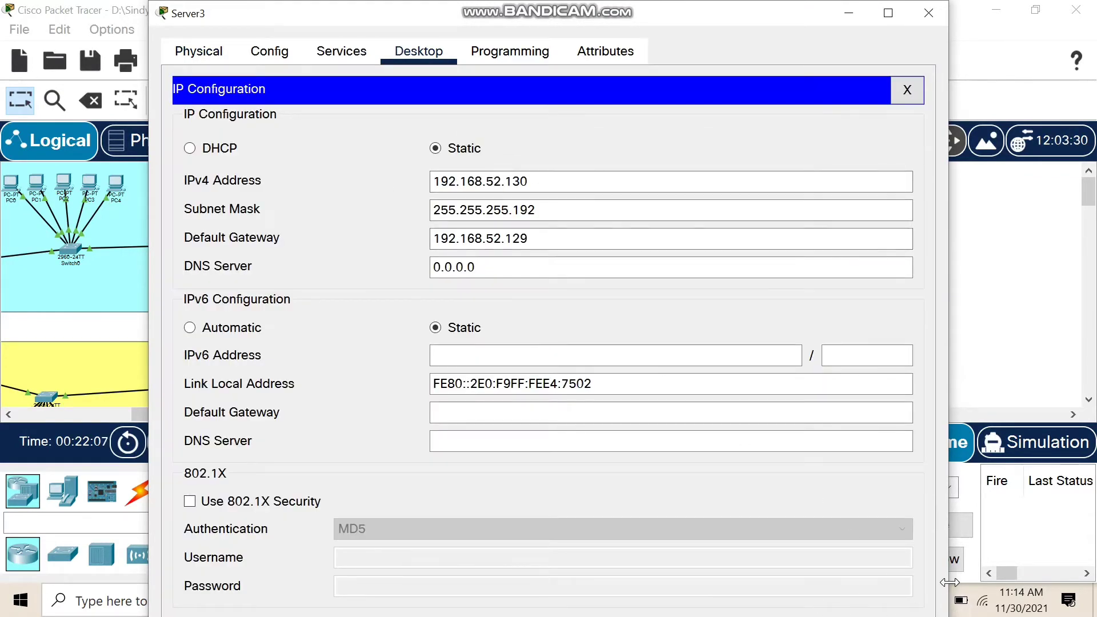
Step: Switch to the Notepad subnet notes and highlight the first address of the Lantai 4 range, 192.168.52.129
{"action": "left_click", "coordinate": [960, 600]}
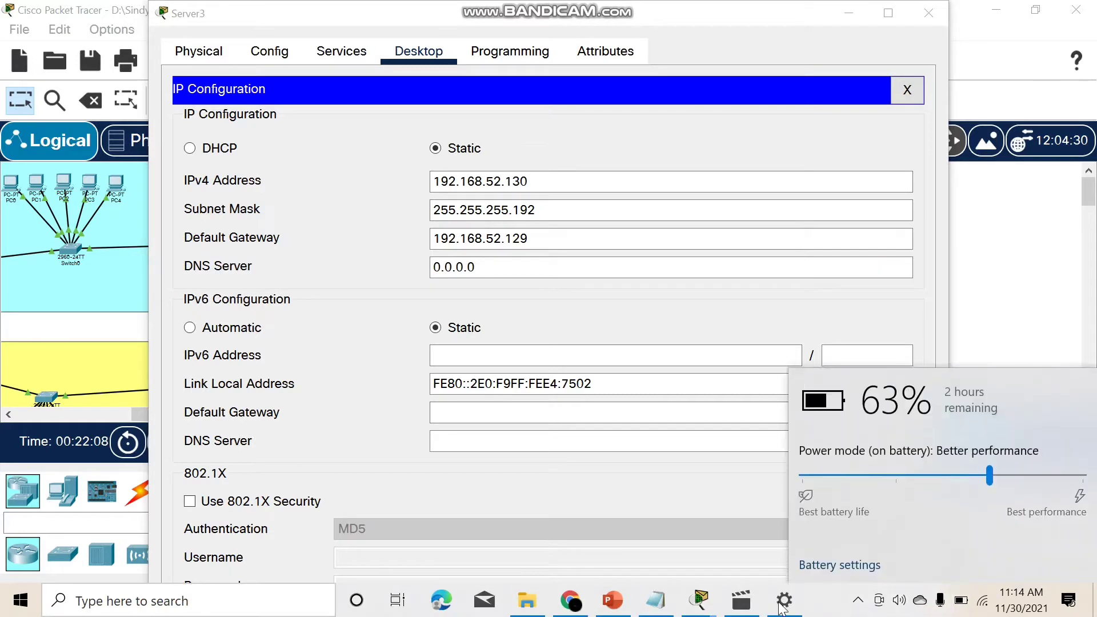
{"action": "left_click", "coordinate": [653, 610]}
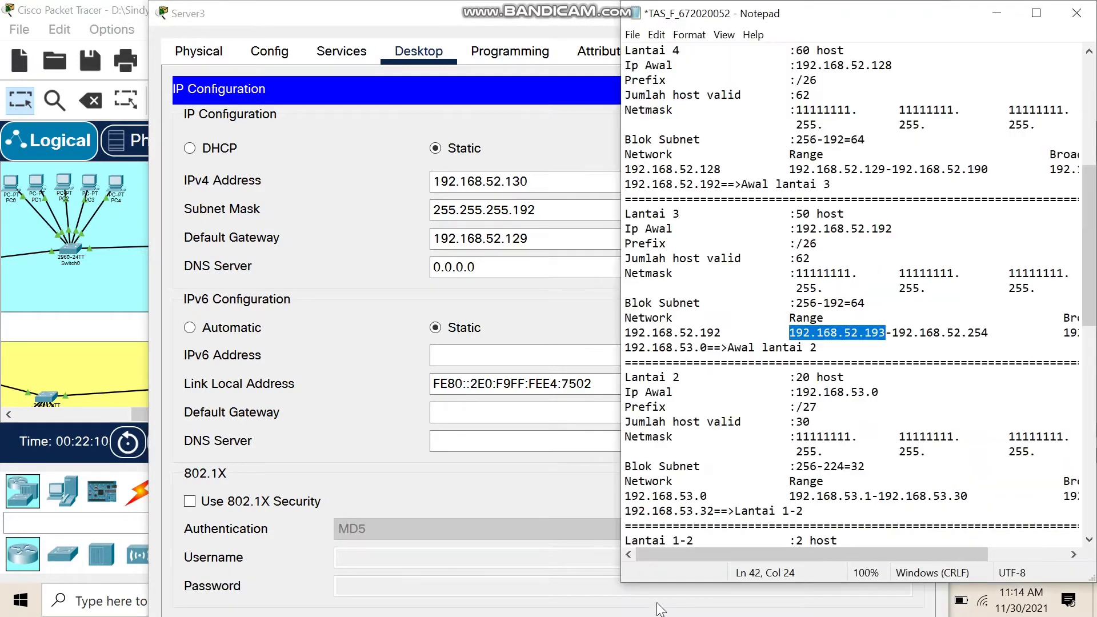
{"action": "scroll", "coordinate": [742, 176], "scroll_direction": "up", "scroll_amount": 2}
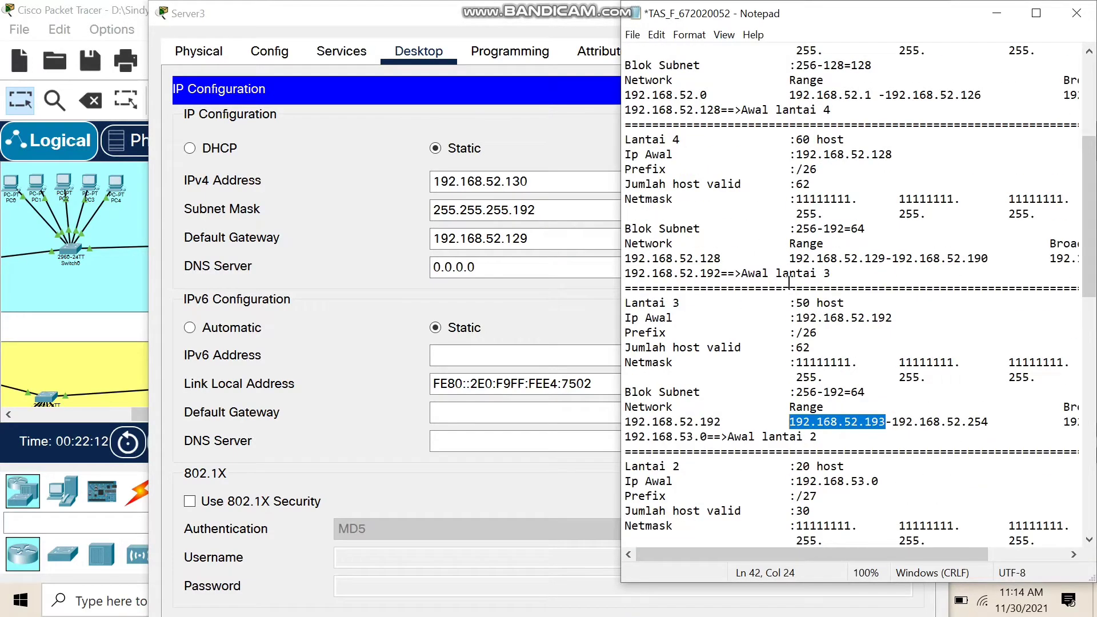
{"action": "scroll", "coordinate": [789, 282], "scroll_direction": "up", "scroll_amount": 1}
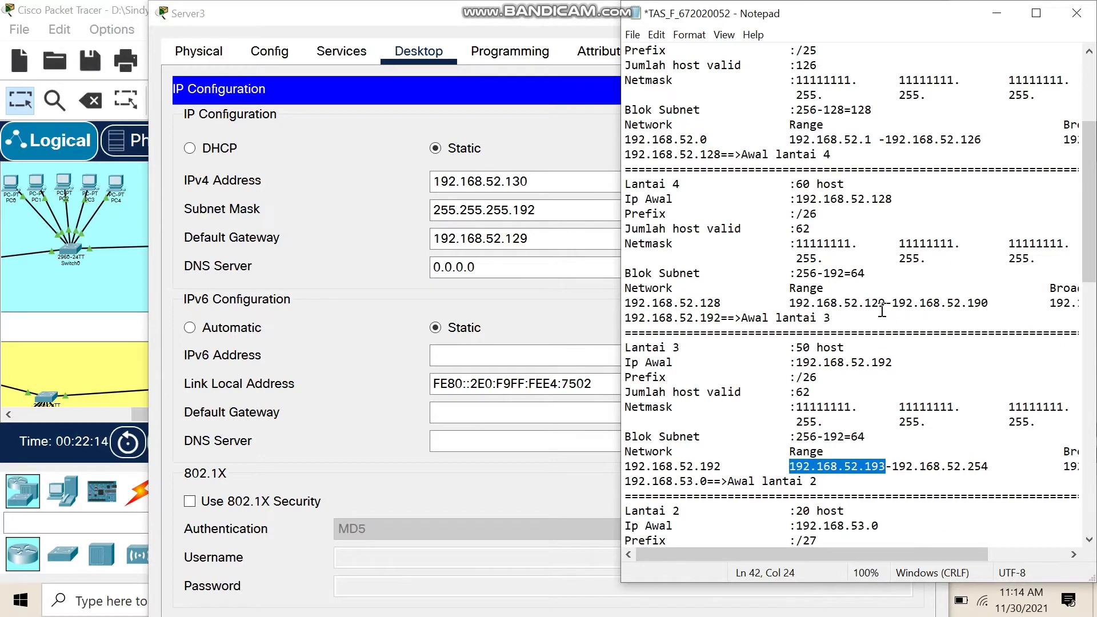
{"action": "left_click_drag", "start_coordinate": [885, 304], "coordinate": [782, 303]}
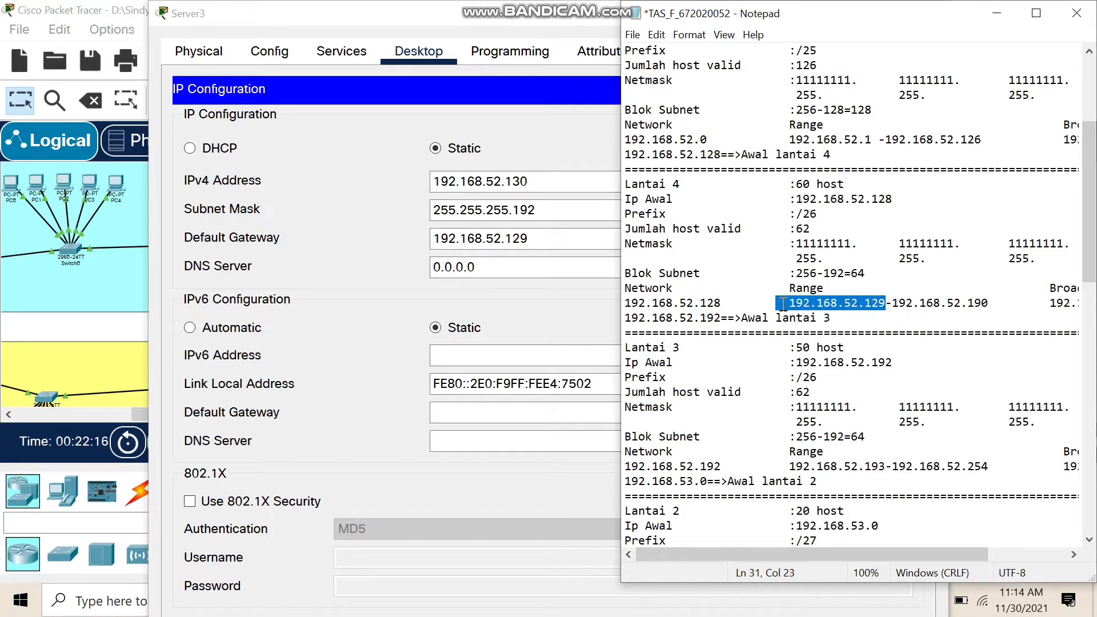
Step: Return to Server3's IP configuration and check its static IPv4 address, subnet mask and default gateway against the Lantai 4 range
{"action": "left_click", "coordinate": [548, 180]}
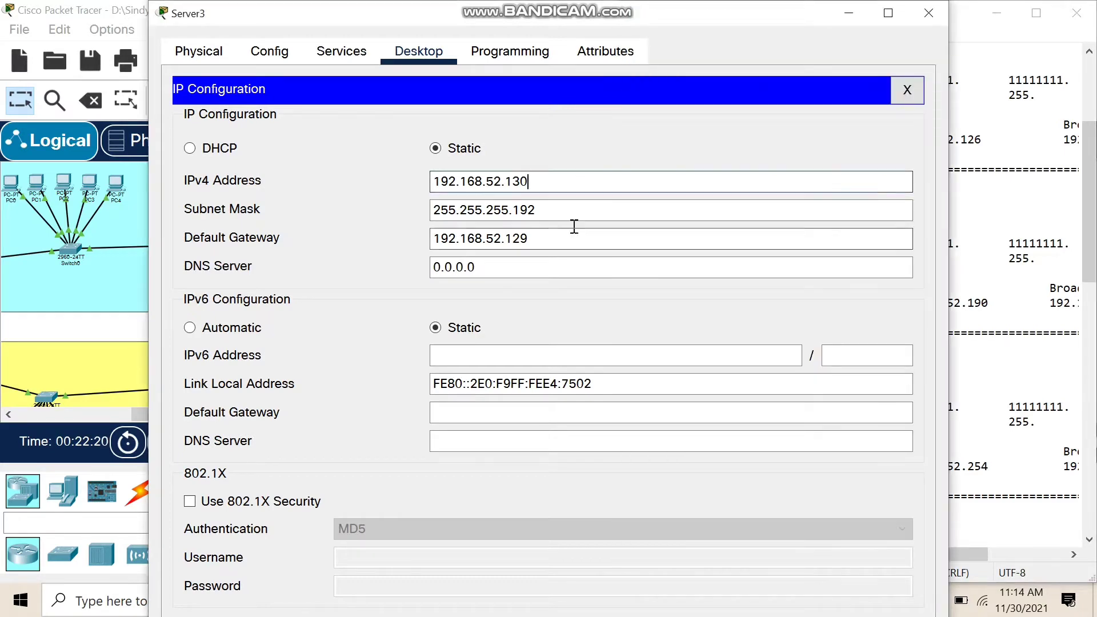
{"action": "left_click", "coordinate": [585, 211]}
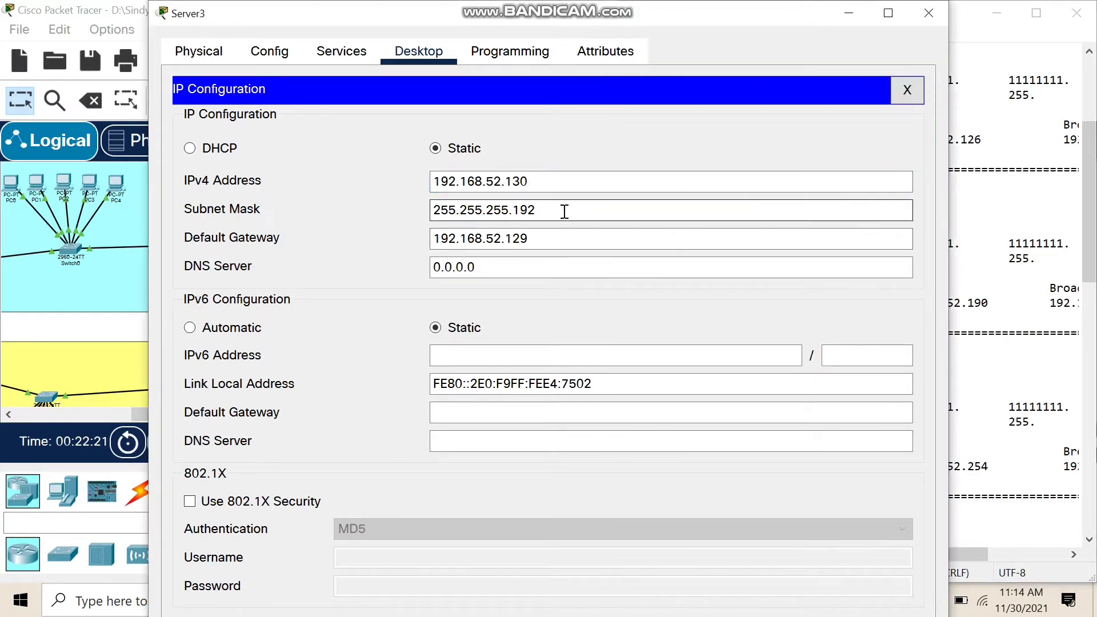
{"action": "left_click_drag", "start_coordinate": [564, 211], "coordinate": [482, 212]}
{"action": "left_click", "coordinate": [539, 213]}
{"action": "left_click", "coordinate": [546, 245]}
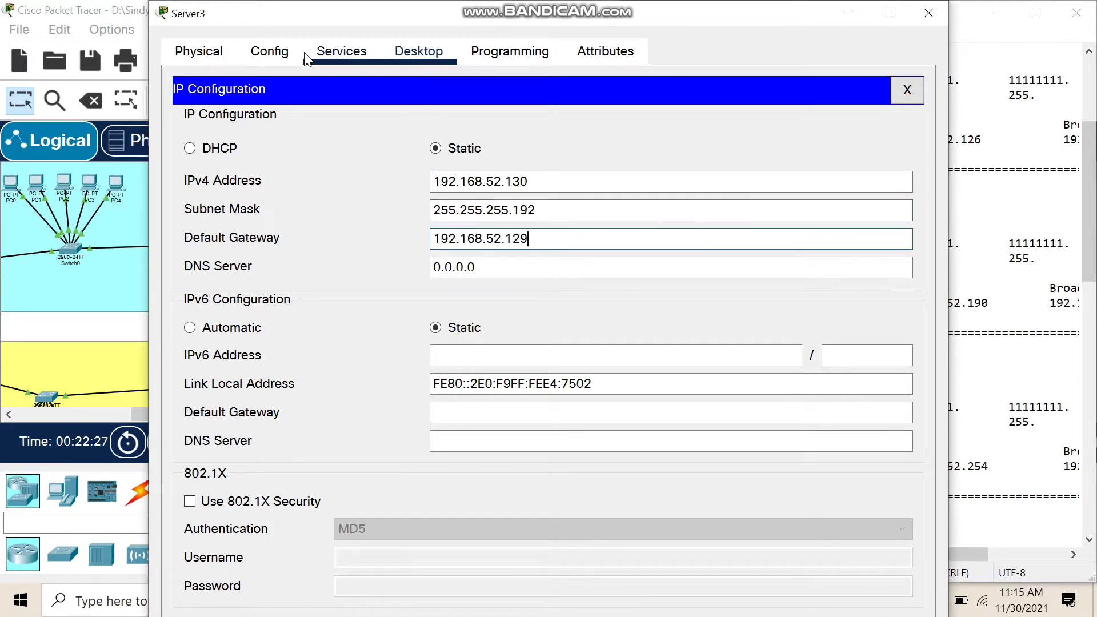
Step: Open the DHCP service of Server3 and review the serverPool default gateway, DNS server and start IP address
{"action": "left_click", "coordinate": [341, 52]}
{"action": "left_click", "coordinate": [240, 139]}
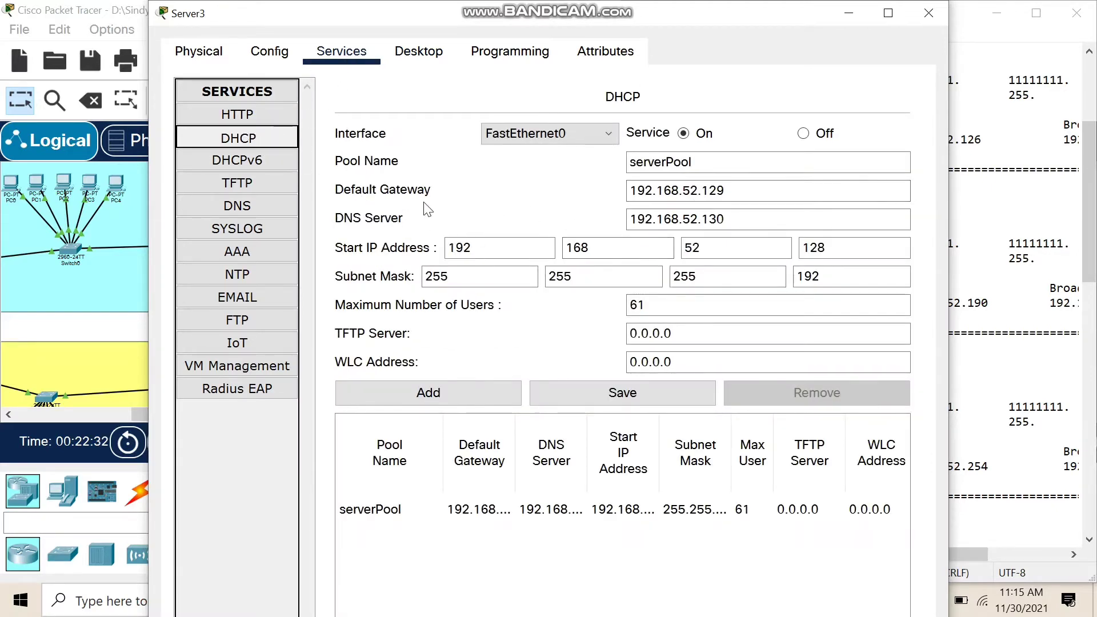
{"action": "left_click_drag", "start_coordinate": [761, 191], "coordinate": [621, 201]}
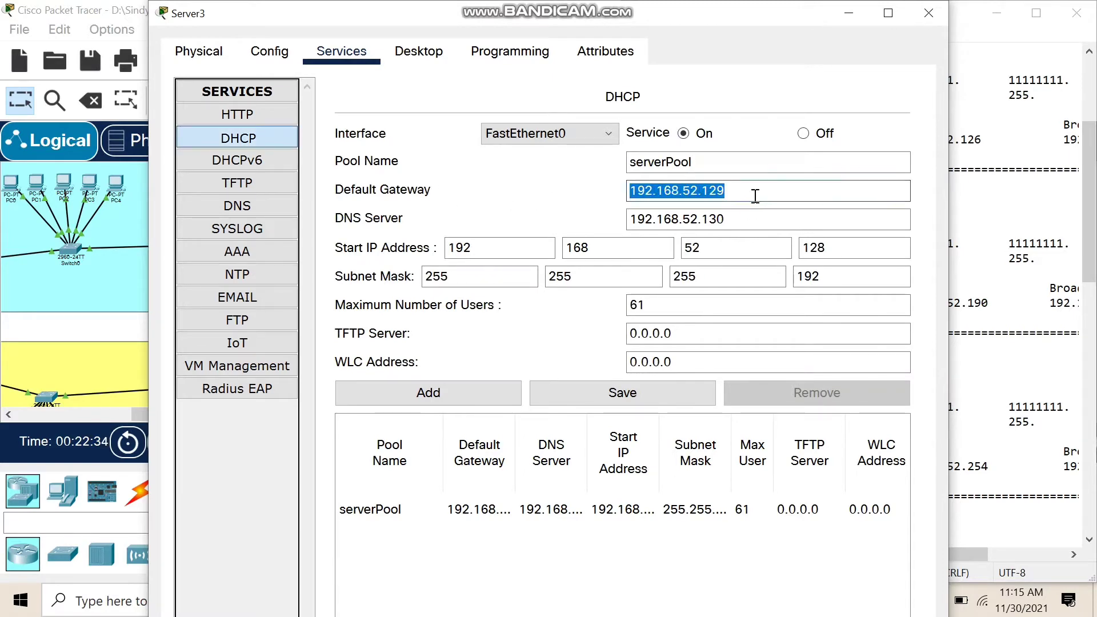
{"action": "left_click", "coordinate": [754, 196]}
{"action": "left_click_drag", "start_coordinate": [754, 223], "coordinate": [613, 227]}
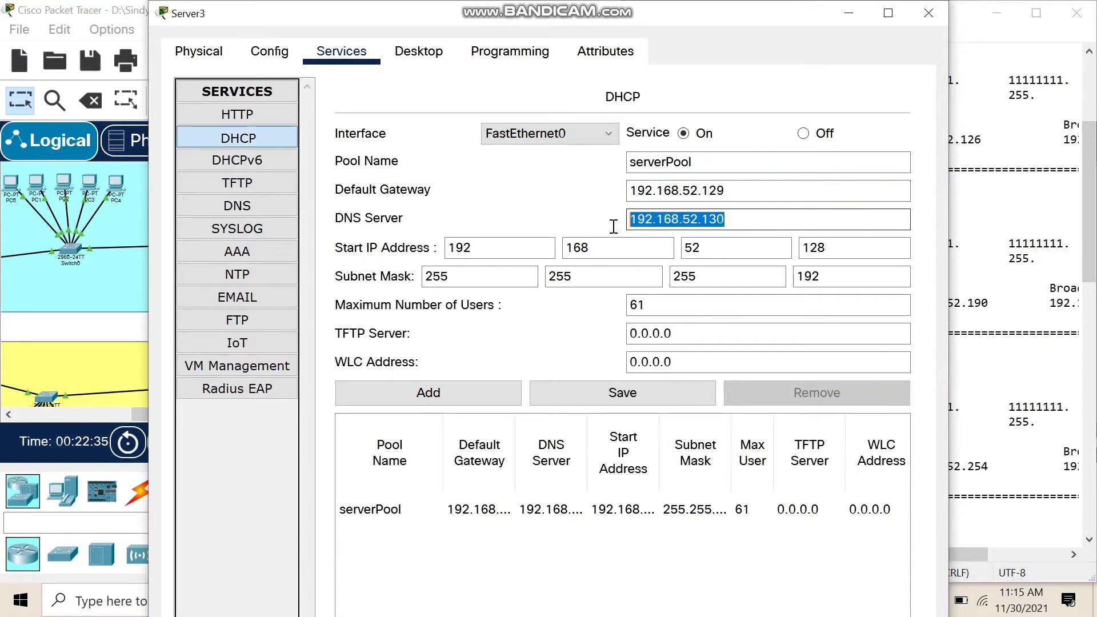
{"action": "left_click", "coordinate": [733, 222]}
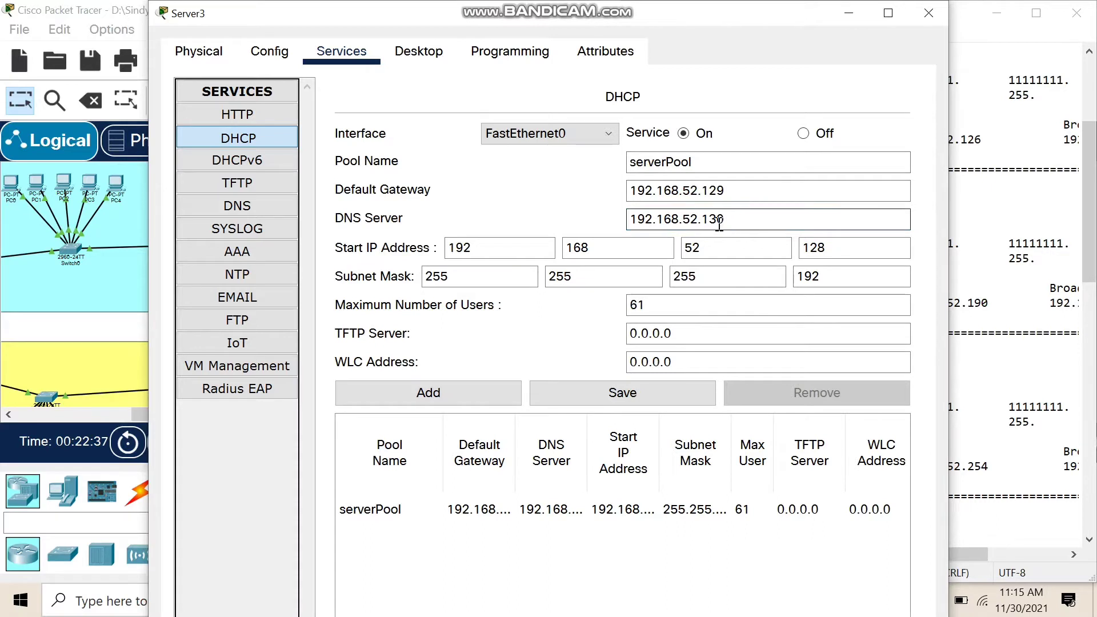
{"action": "left_click", "coordinate": [864, 255]}
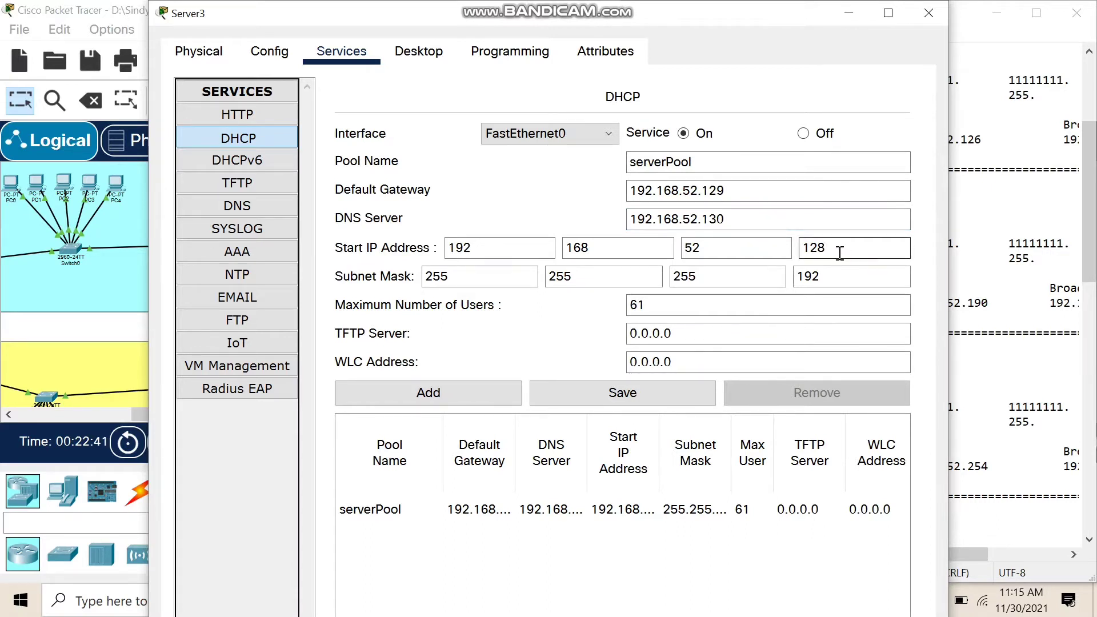
Step: Set the start IP address of Server3's serverPool to 192.168.52.131, switch the DHCP service off and on again, and close Server3
{"action": "left_click_drag", "start_coordinate": [839, 253], "coordinate": [808, 252]}
{"action": "key", "text": "BackSpace"}
{"action": "left_click", "coordinate": [659, 407]}
{"action": "left_click", "coordinate": [803, 134]}
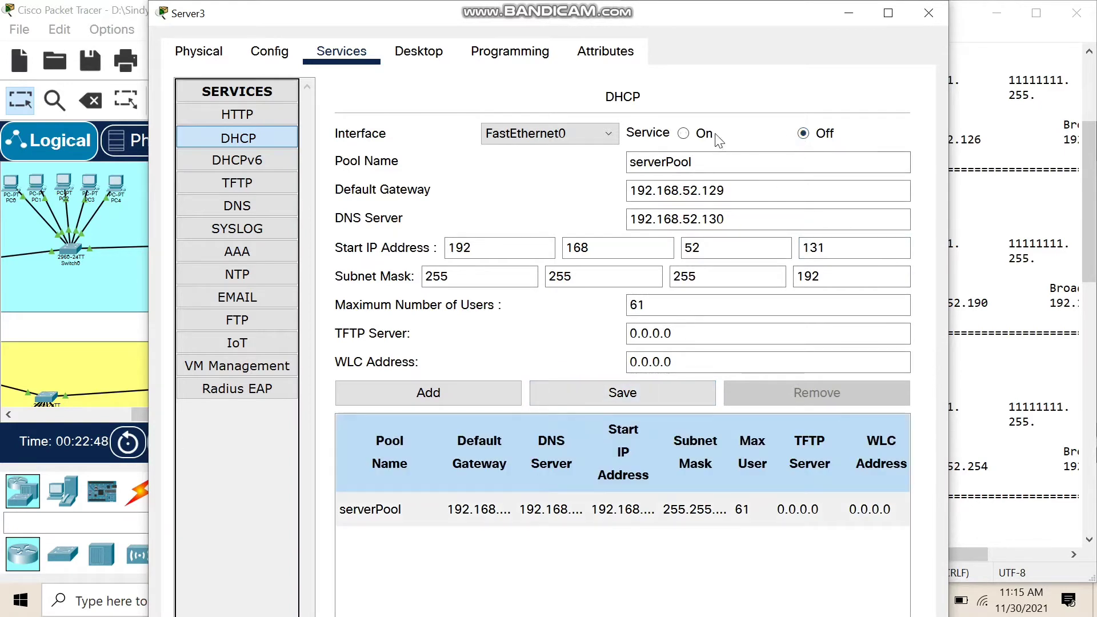
{"action": "left_click", "coordinate": [684, 133]}
{"action": "left_click", "coordinate": [927, 13]}
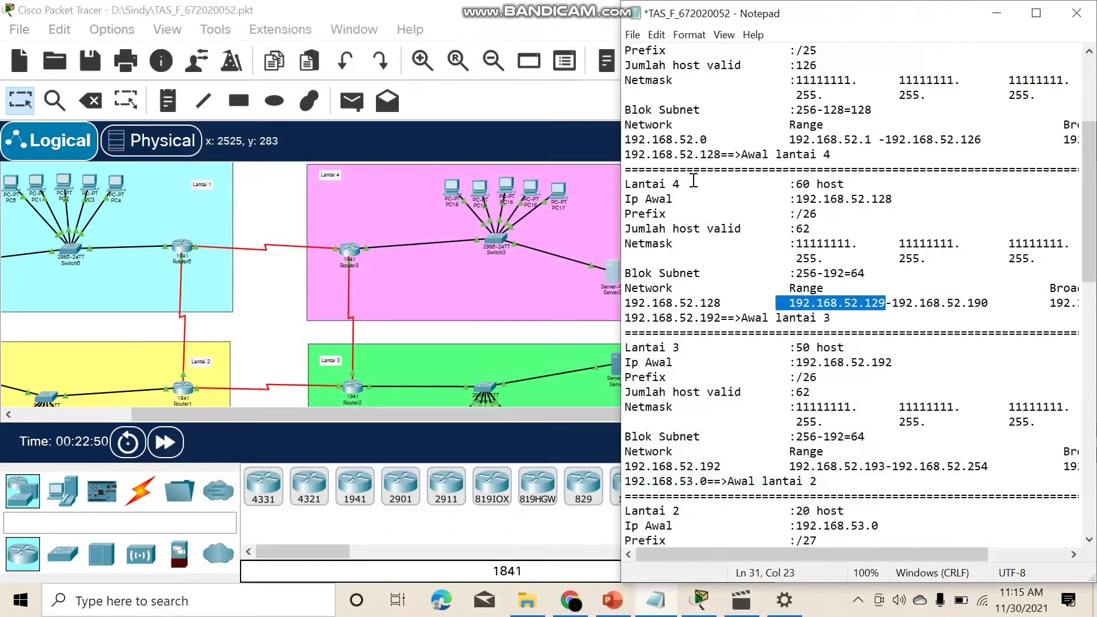
Step: Renew PC17's DHCP lease in the Lantai 4 area by switching its IPv4 configuration to Static and back to DHCP
{"action": "left_click", "coordinate": [601, 196]}
{"action": "left_click", "coordinate": [557, 191]}
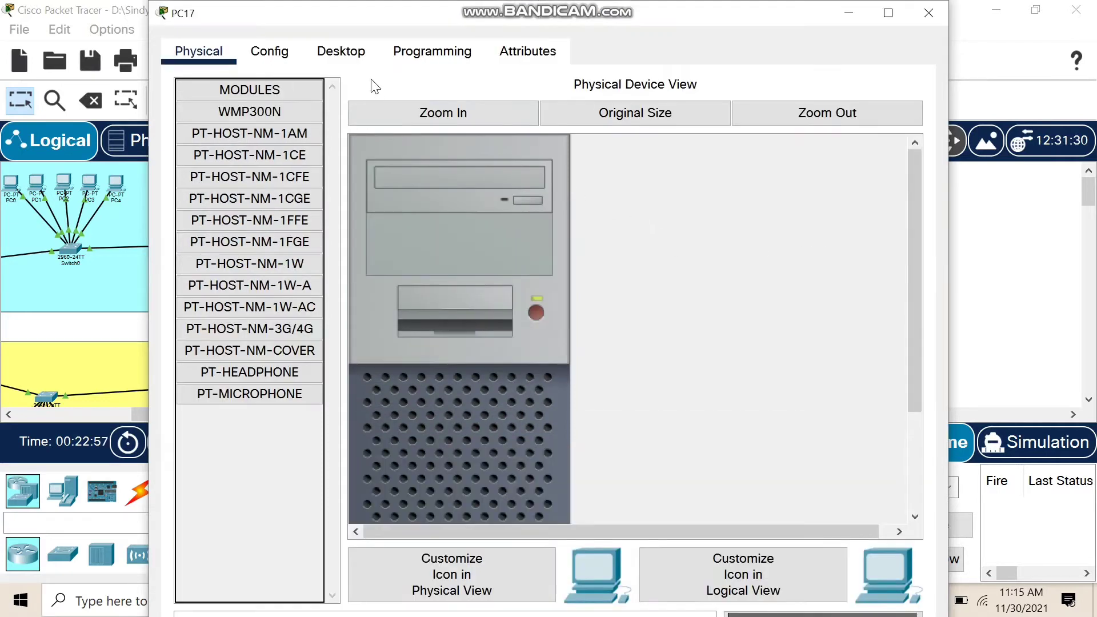
{"action": "left_click", "coordinate": [272, 49]}
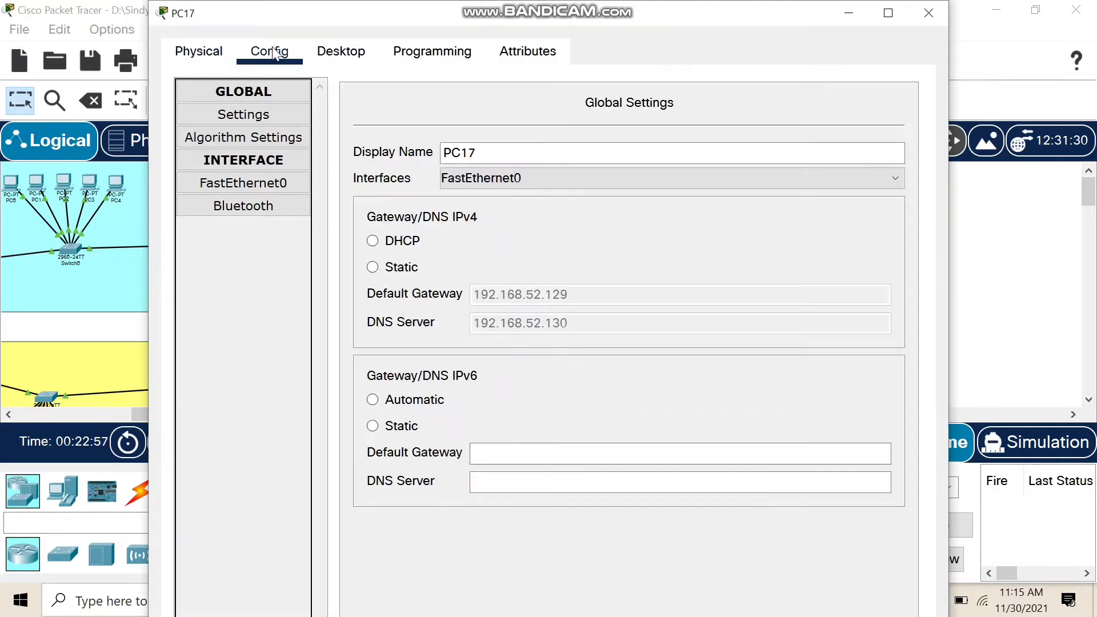
{"action": "left_click", "coordinate": [330, 51]}
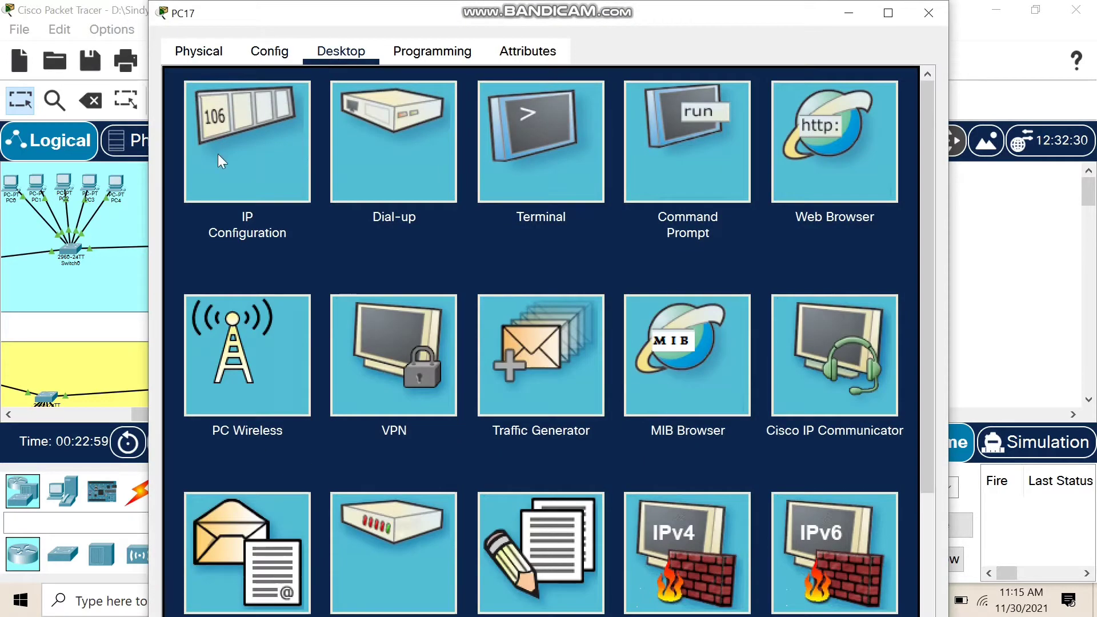
{"action": "left_click", "coordinate": [250, 115]}
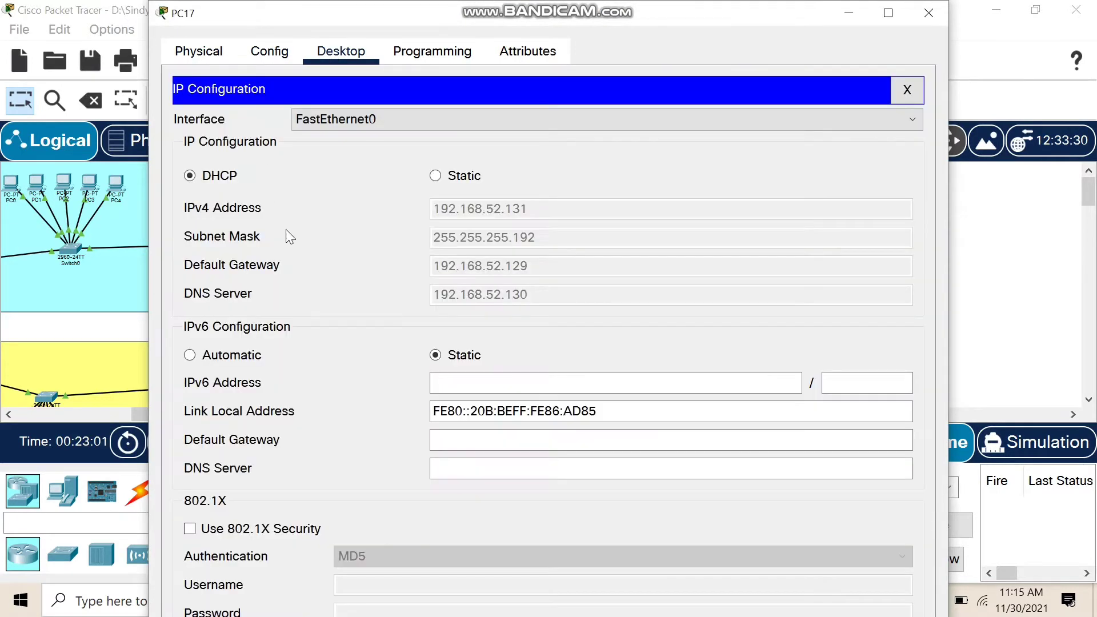
{"action": "left_click", "coordinate": [435, 176]}
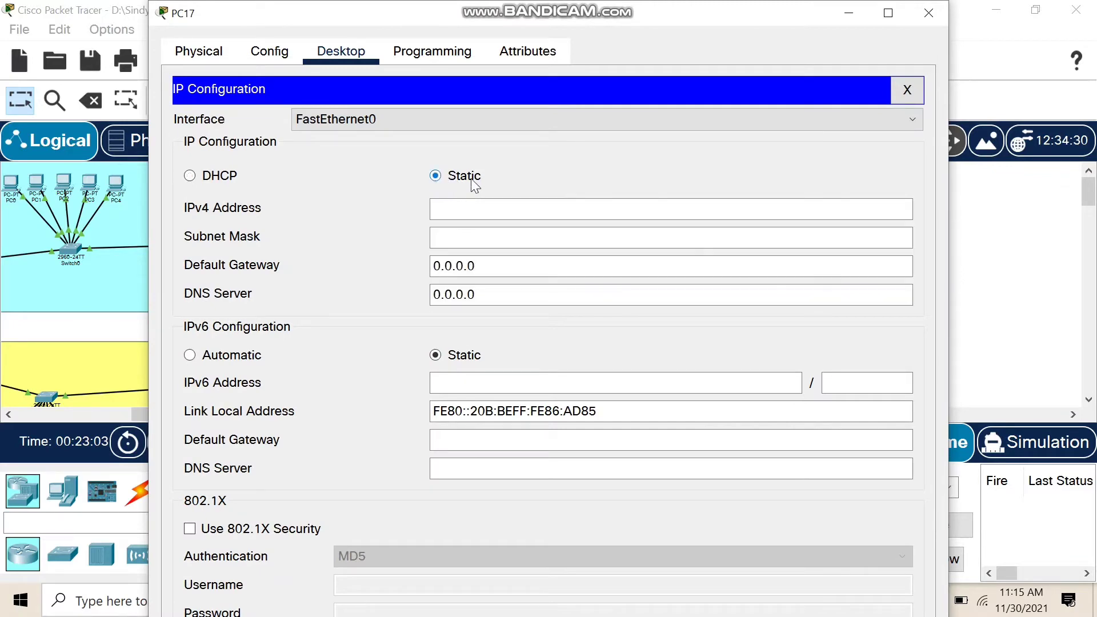
{"action": "left_click", "coordinate": [190, 176]}
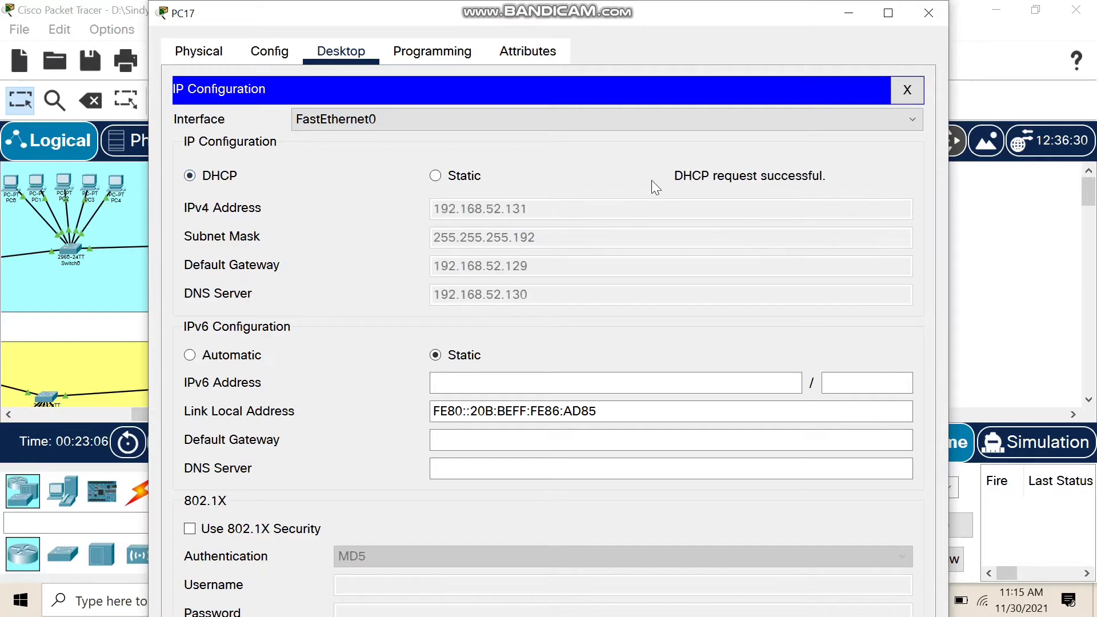
{"action": "left_click", "coordinate": [927, 13]}
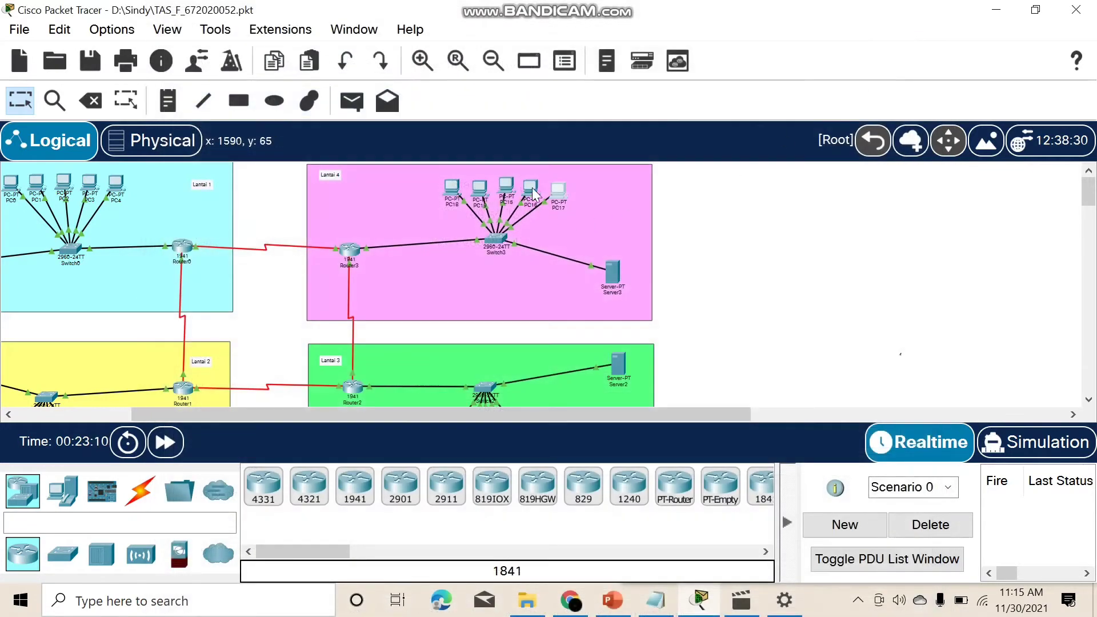
Step: Switch PC16's IPv4 configuration to Static and back to DHCP to request its address again
{"action": "left_click", "coordinate": [557, 192]}
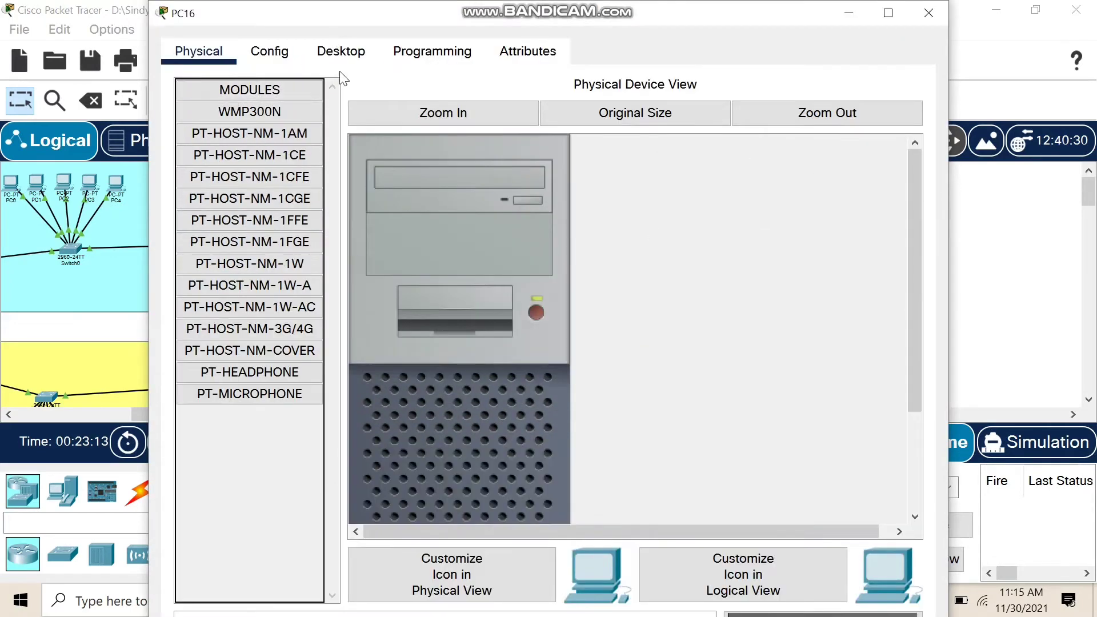
{"action": "left_click", "coordinate": [341, 51]}
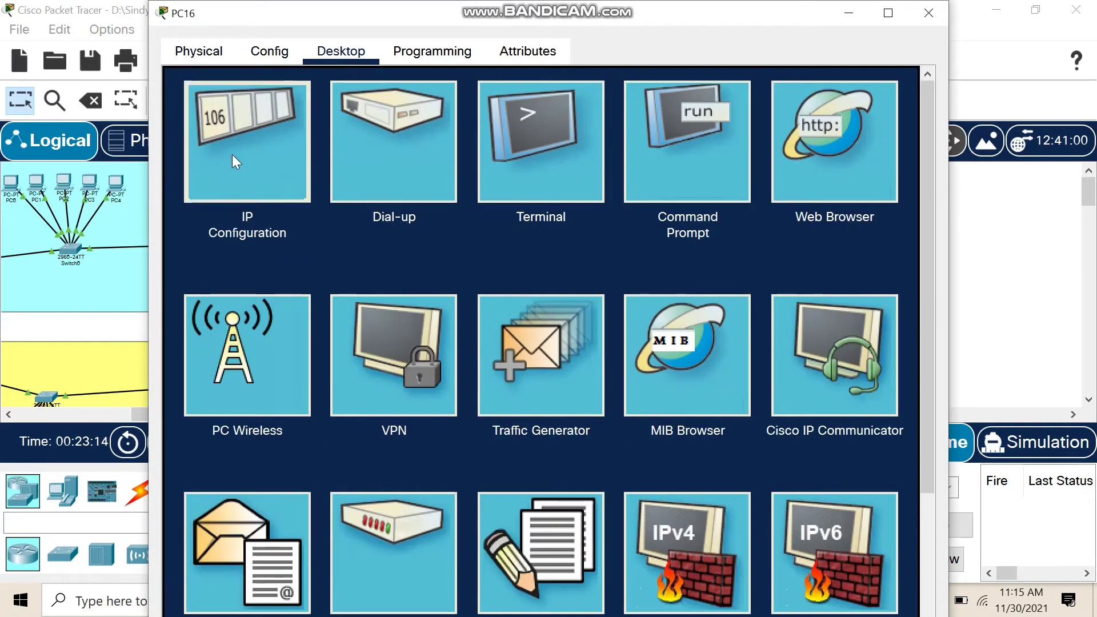
{"action": "left_click", "coordinate": [231, 151]}
{"action": "left_click", "coordinate": [435, 175]}
{"action": "left_click", "coordinate": [189, 176]}
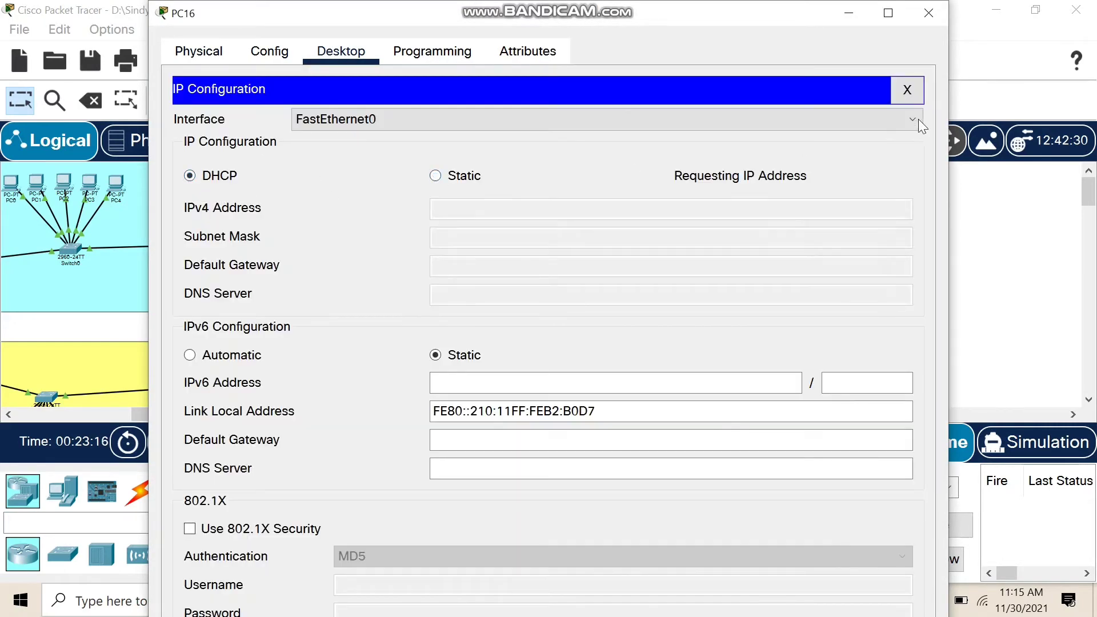
{"action": "left_click", "coordinate": [925, 24]}
Step: Request a fresh DHCP address for PC15 by toggling its IPv4 configuration from DHCP to Static and back
{"action": "left_click", "coordinate": [533, 191]}
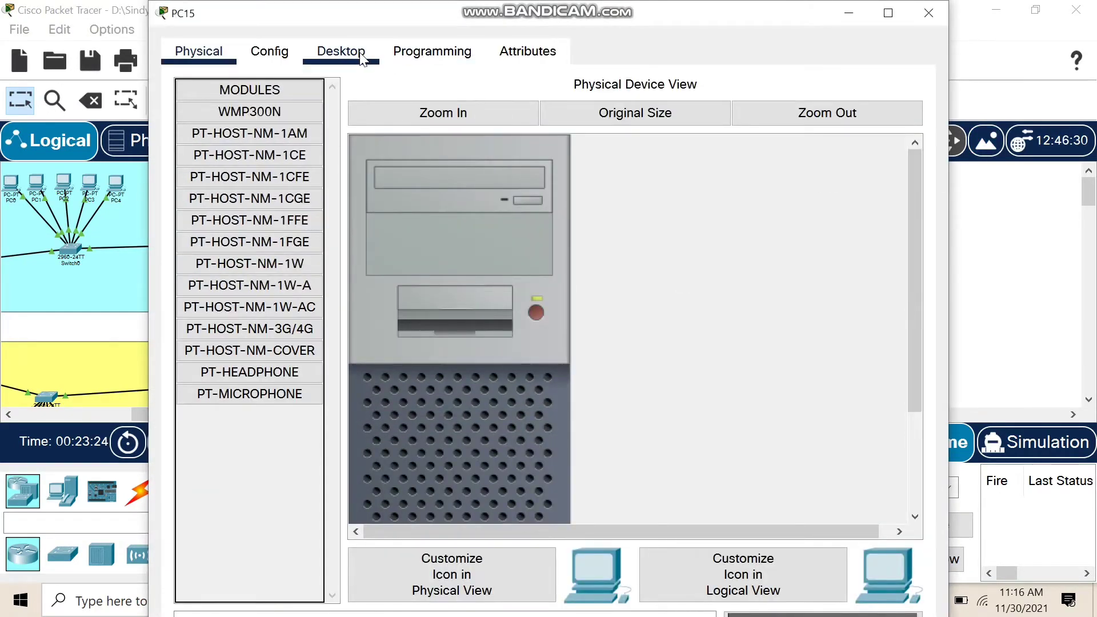
{"action": "left_click", "coordinate": [341, 51]}
{"action": "left_click", "coordinate": [251, 154]}
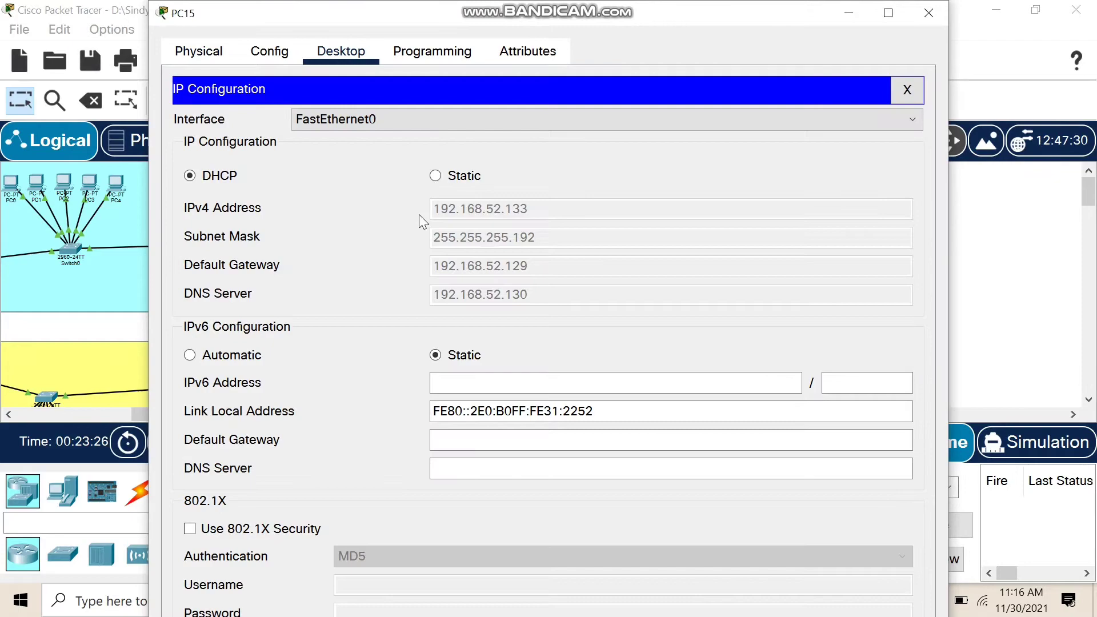
{"action": "left_click", "coordinate": [435, 176]}
{"action": "left_click", "coordinate": [189, 175]}
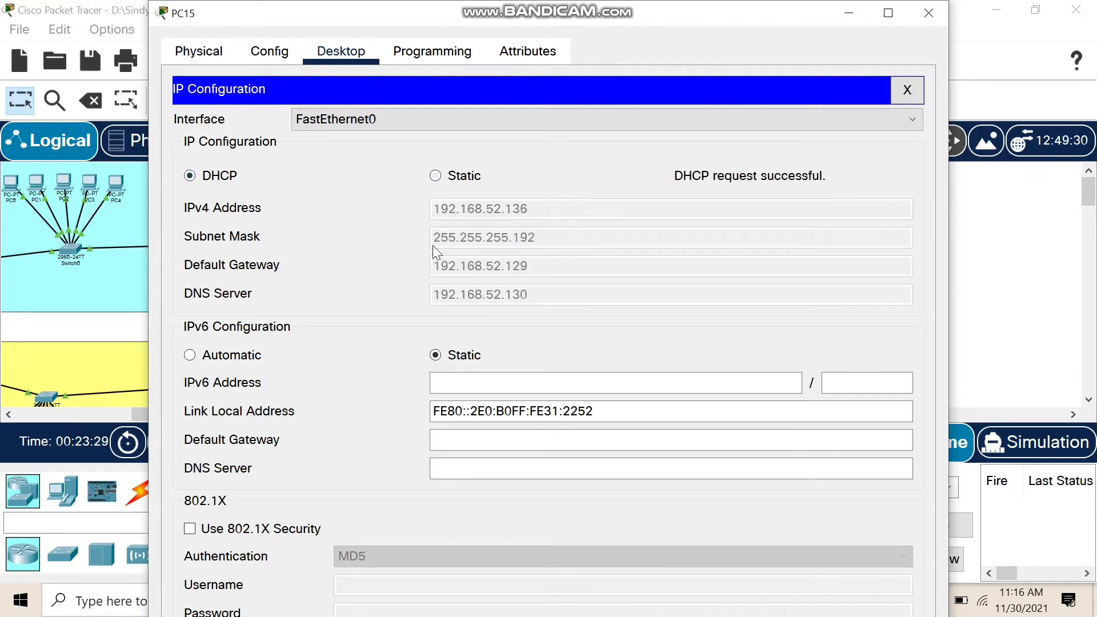
{"action": "left_click", "coordinate": [928, 12]}
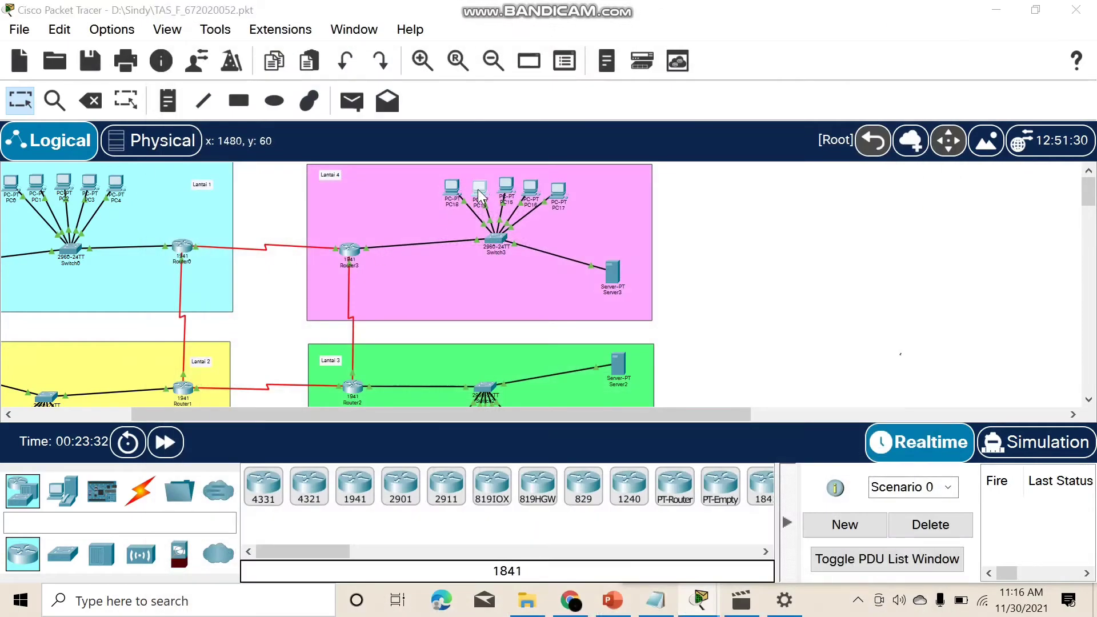
Step: Renew PC19's DHCP address by setting its IPv4 configuration to Static and back to DHCP
{"action": "left_click", "coordinate": [479, 193]}
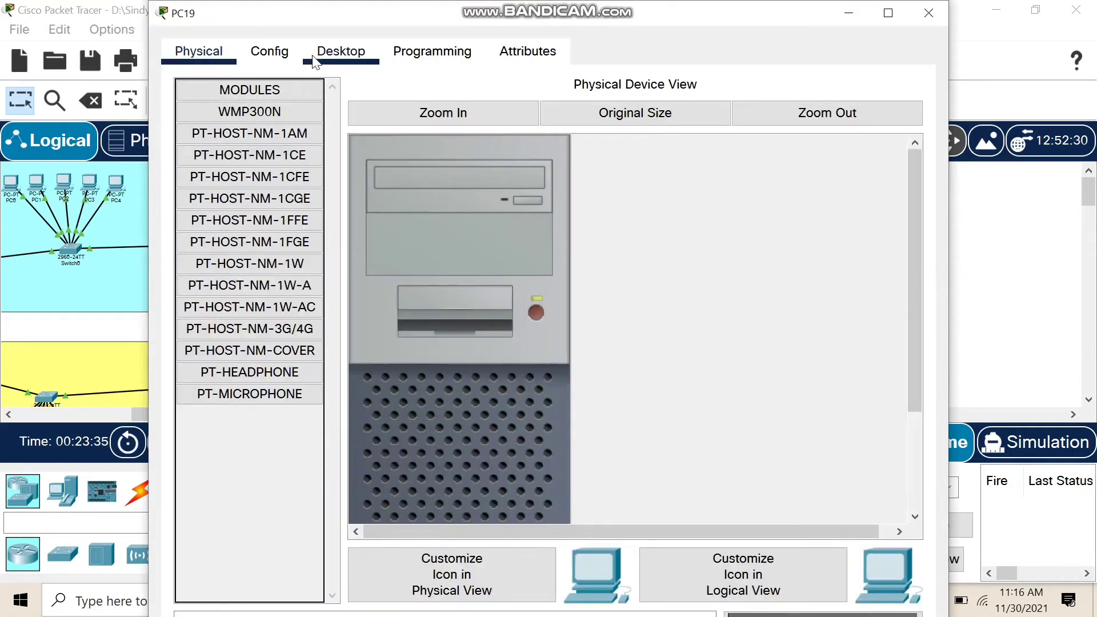
{"action": "left_click", "coordinate": [269, 51]}
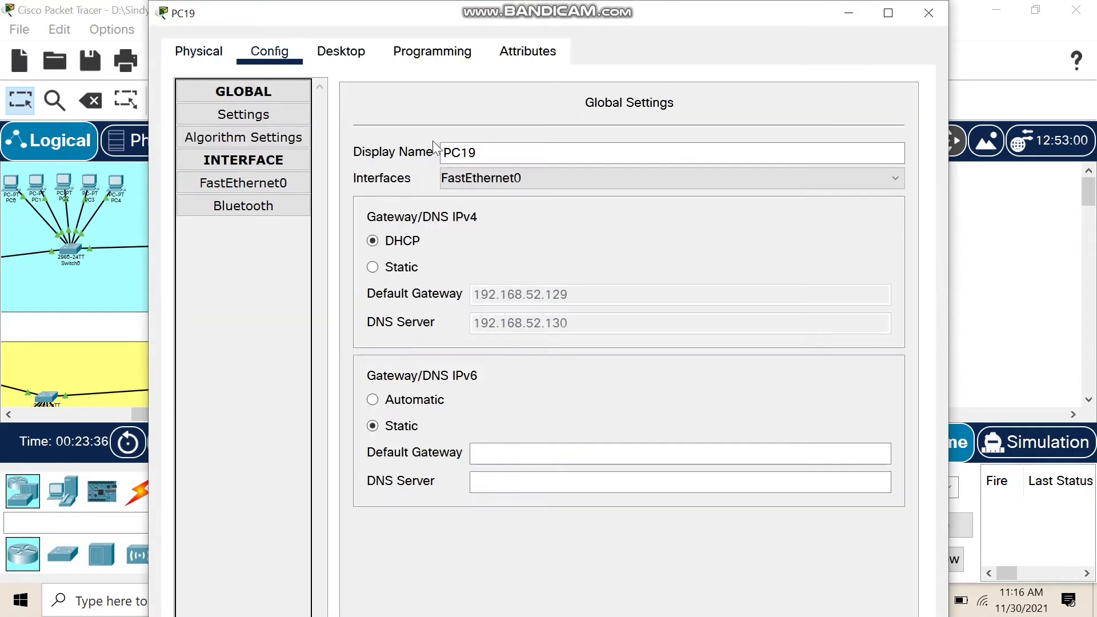
{"action": "left_click", "coordinate": [341, 51]}
{"action": "left_click", "coordinate": [253, 148]}
{"action": "left_click", "coordinate": [437, 176]}
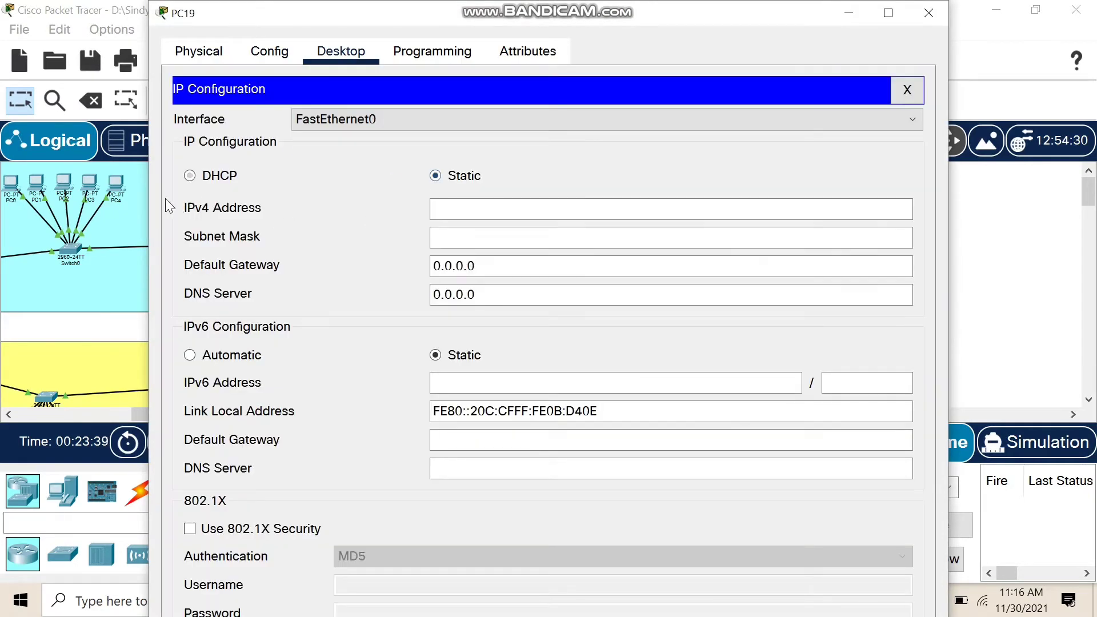
{"action": "left_click", "coordinate": [190, 176]}
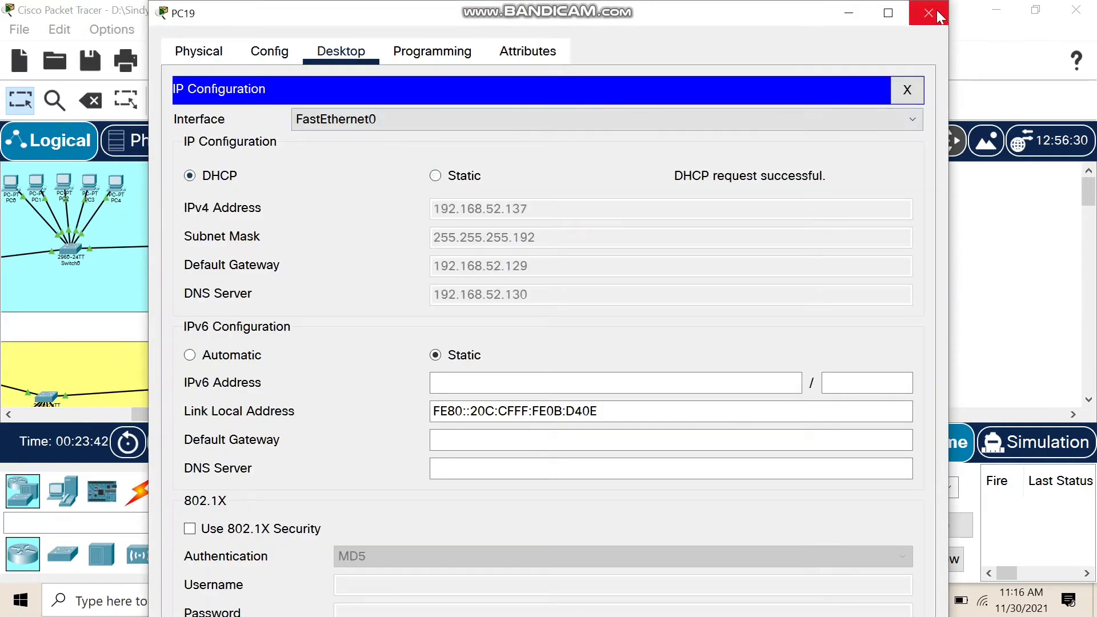
{"action": "left_click", "coordinate": [929, 12]}
Step: Renew PC18's DHCP address by setting its IPv4 configuration to Static and back to DHCP
{"action": "left_click", "coordinate": [450, 187]}
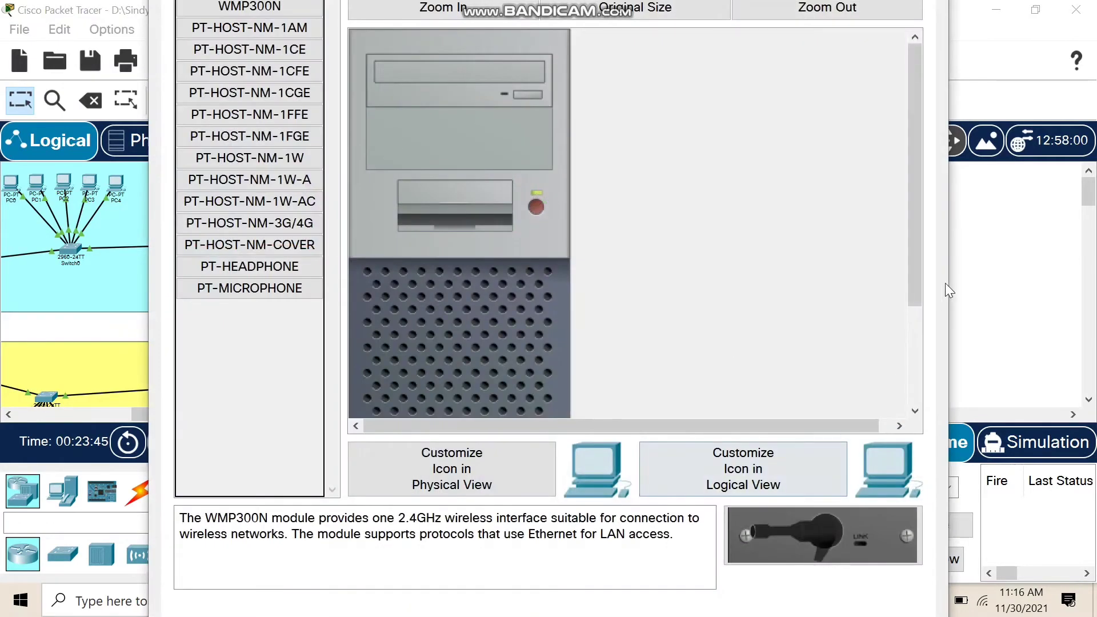
{"action": "left_click", "coordinate": [269, 51]}
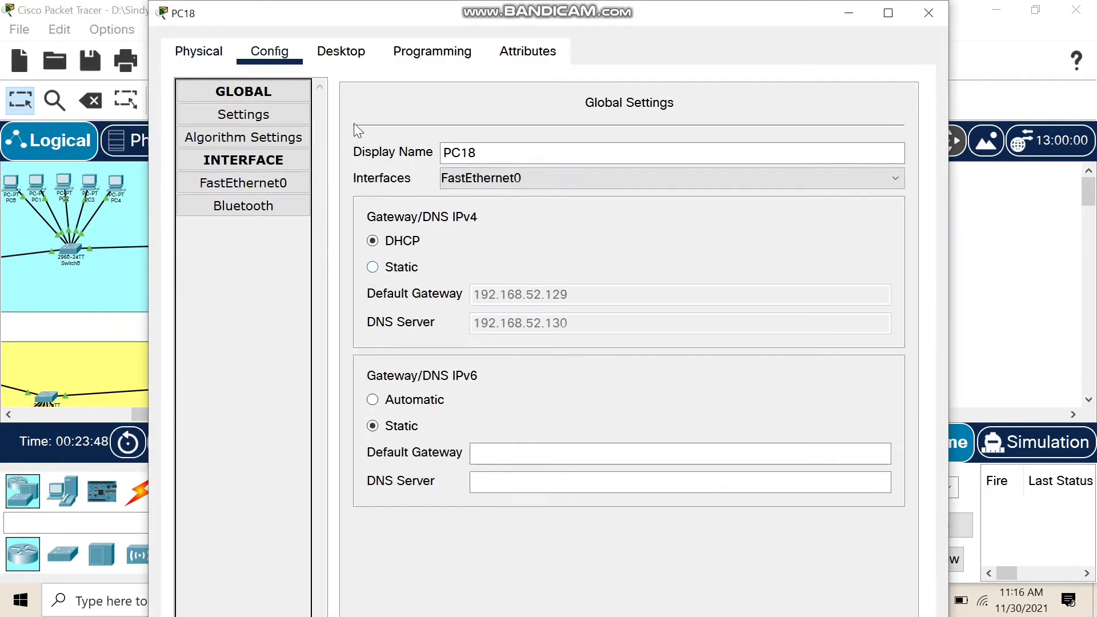
{"action": "left_click", "coordinate": [318, 53]}
{"action": "left_click", "coordinate": [228, 181]}
{"action": "left_click", "coordinate": [437, 176]}
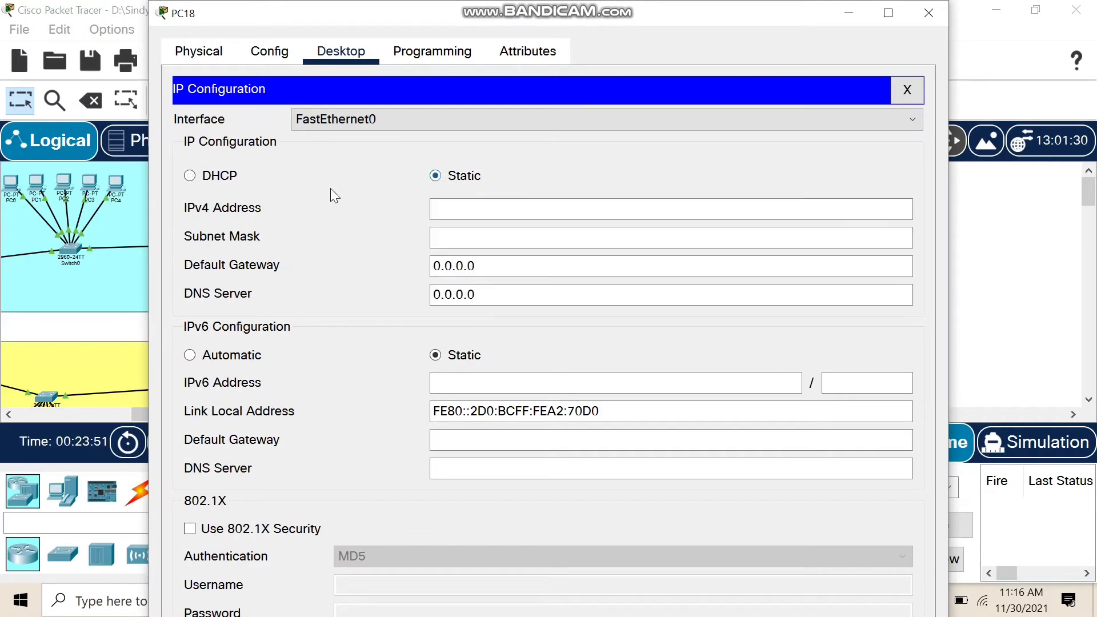
{"action": "left_click", "coordinate": [190, 176]}
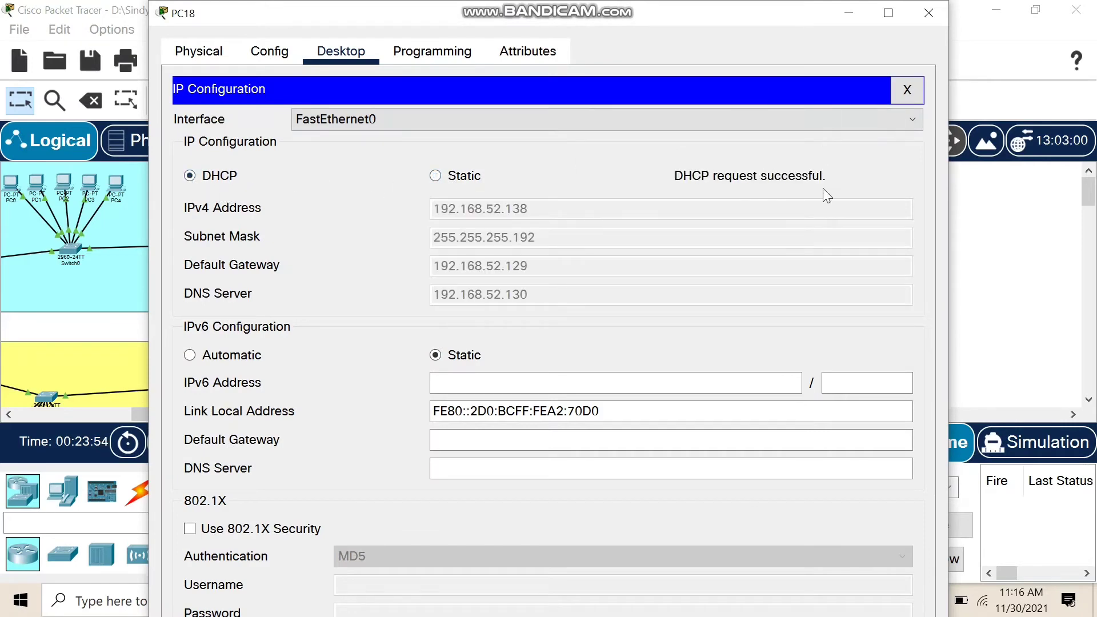
{"action": "left_click", "coordinate": [928, 12]}
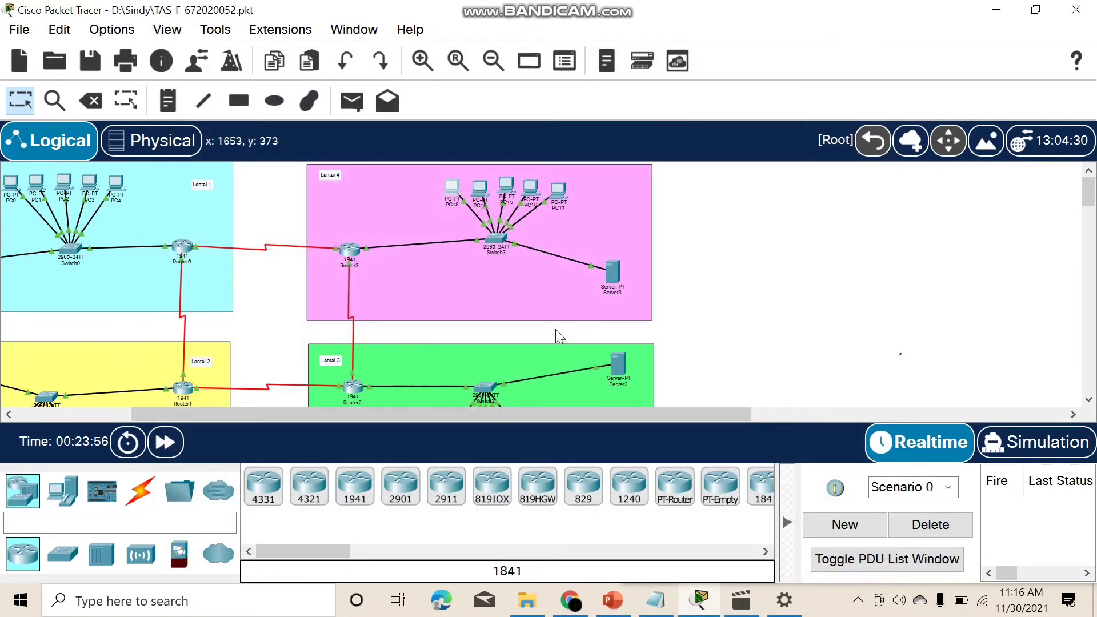
Step: Test connectivity between two Lantai 4 PCs with a simple PDU and delete the scenario
{"action": "left_click", "coordinate": [342, 107]}
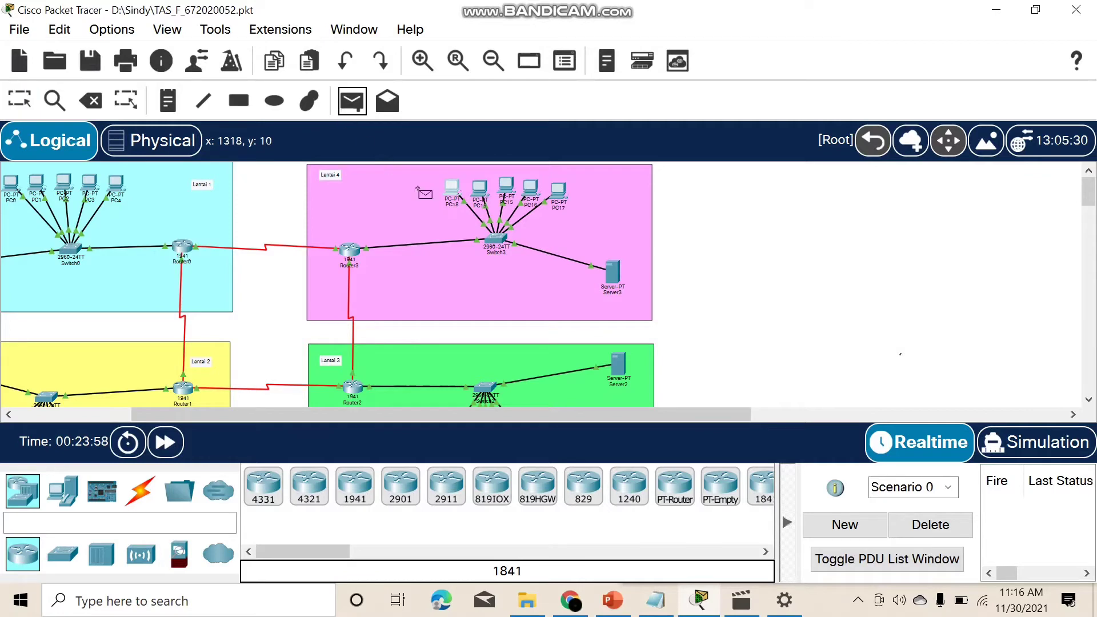
{"action": "left_click", "coordinate": [481, 190]}
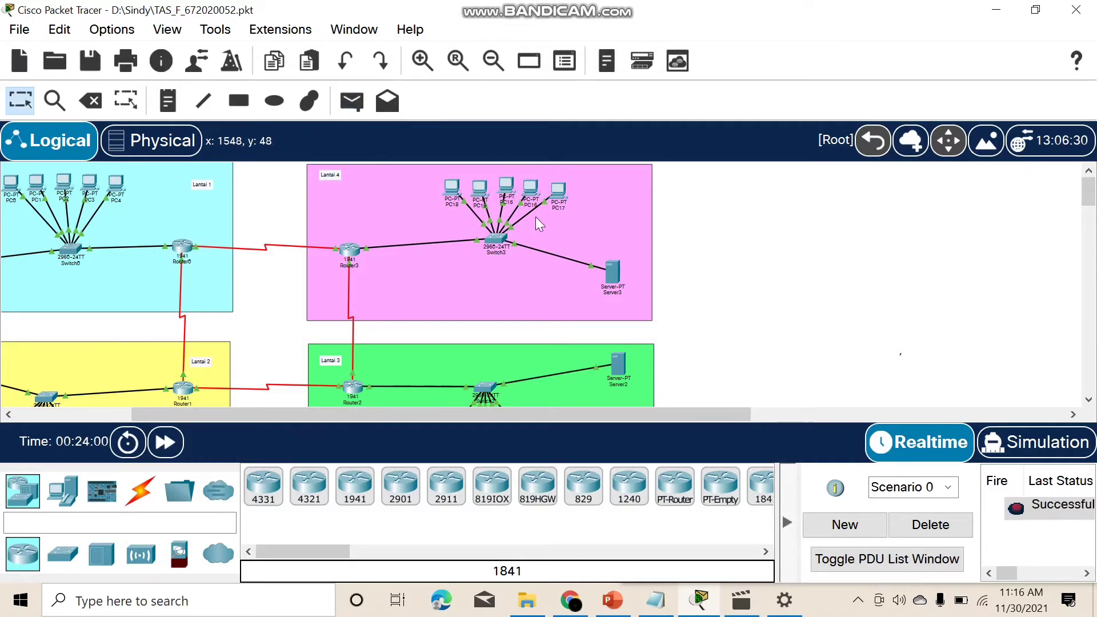
{"action": "left_click", "coordinate": [953, 524]}
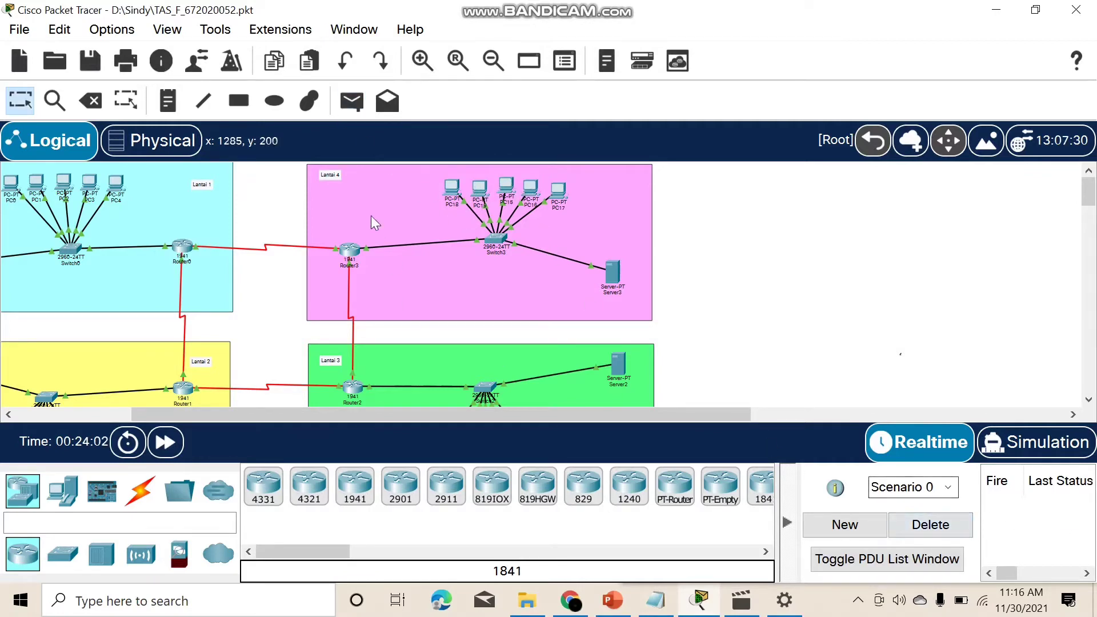
Step: Send a simple PDU from PC16 to Server3 in the Lantai 4 area
{"action": "left_click", "coordinate": [352, 101]}
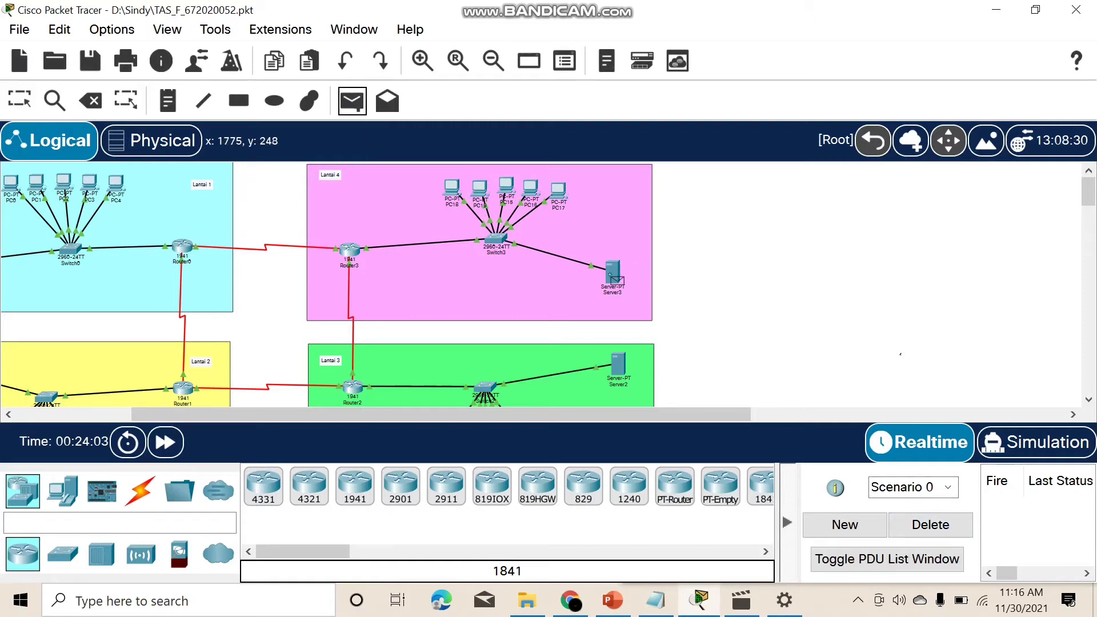
{"action": "left_click", "coordinate": [530, 191]}
{"action": "left_click", "coordinate": [613, 273]}
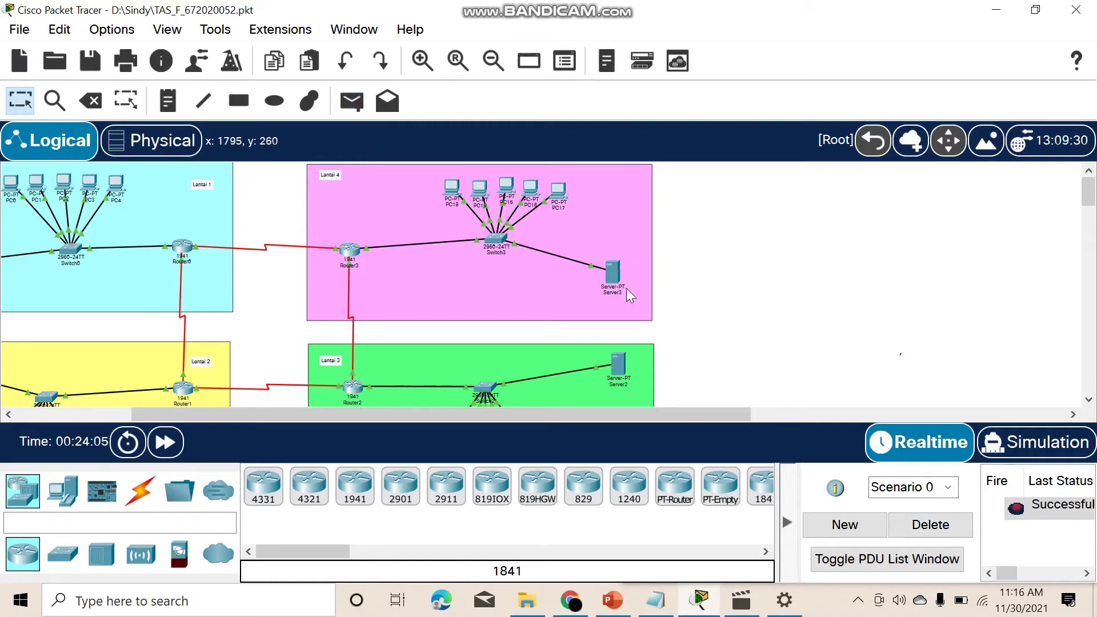
Step: Send simple PDUs between PC18 and Router3 in both directions and delete the scenario
{"action": "left_click", "coordinate": [352, 101]}
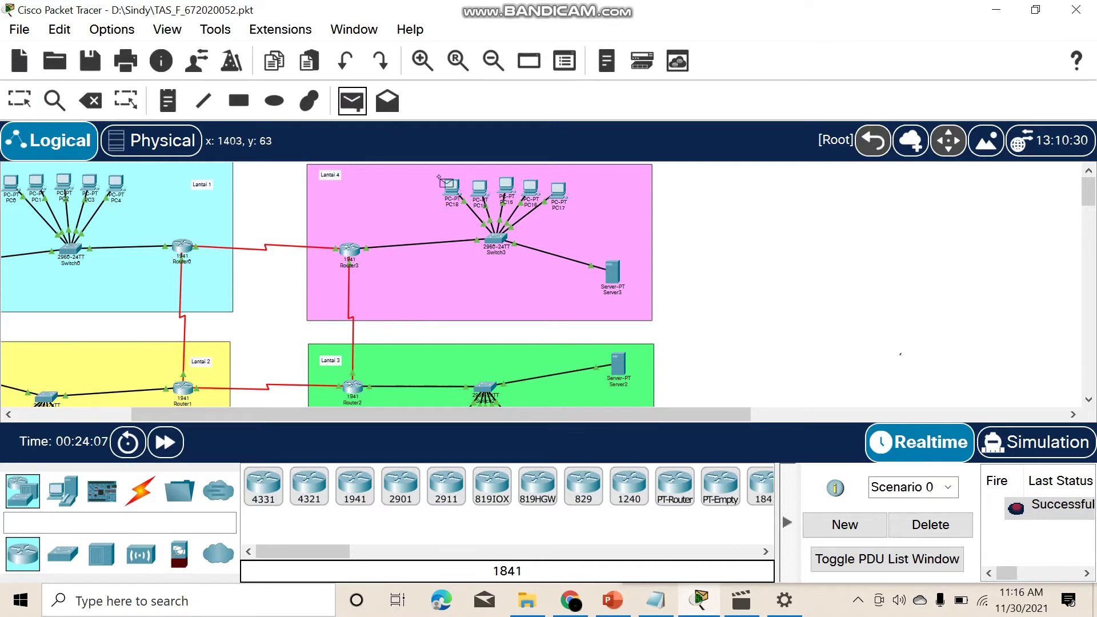
{"action": "left_click", "coordinate": [453, 188]}
{"action": "left_click", "coordinate": [350, 250]}
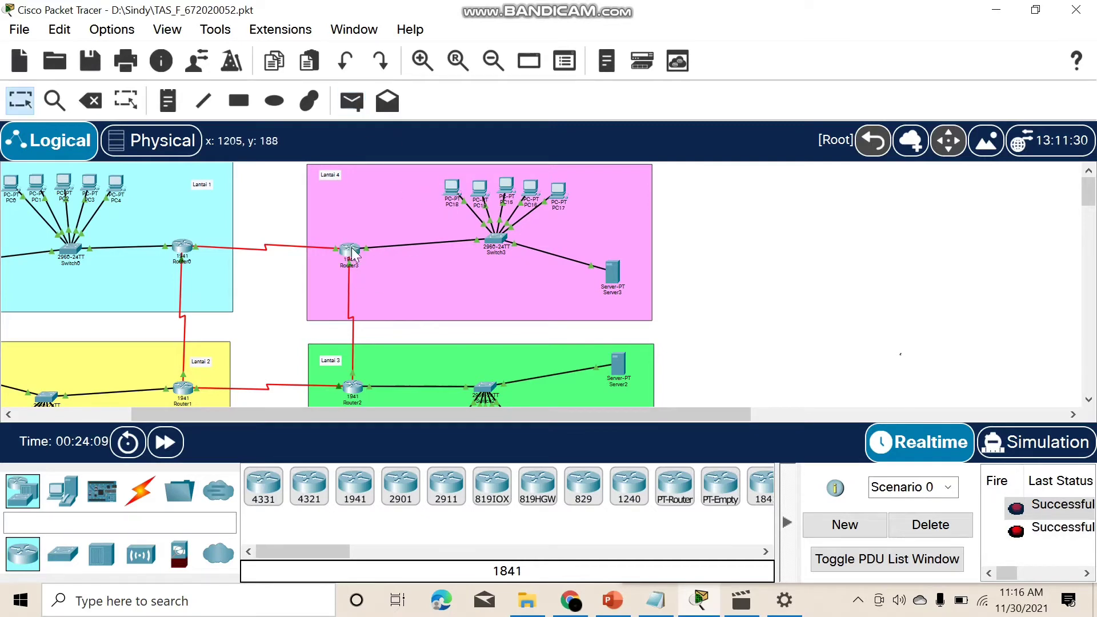
{"action": "left_click", "coordinate": [352, 101]}
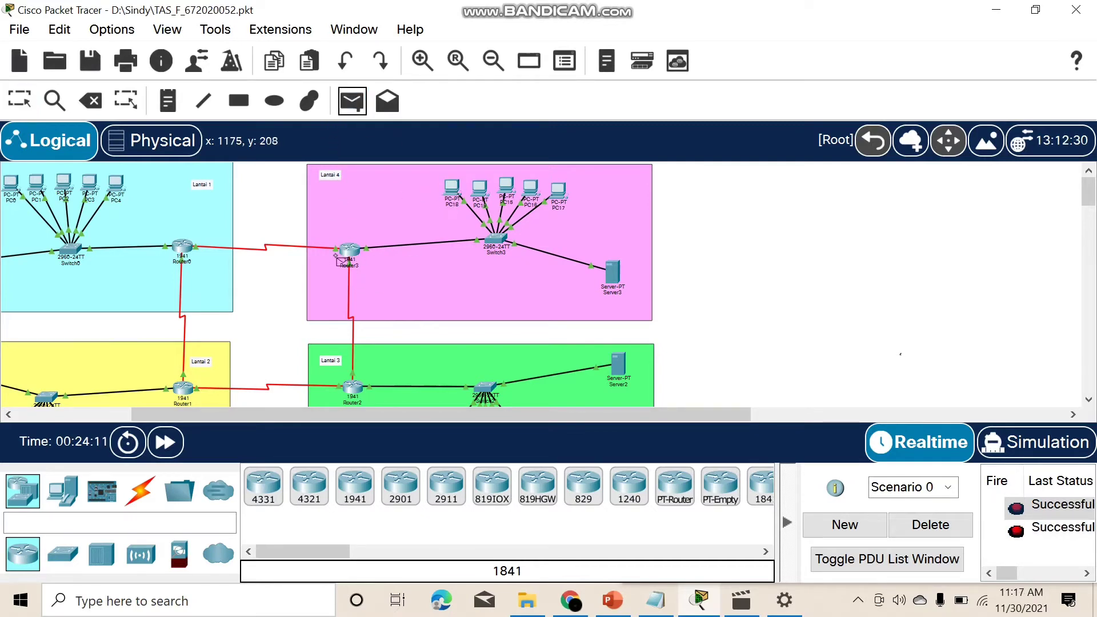
{"action": "left_click", "coordinate": [350, 250]}
{"action": "left_click", "coordinate": [448, 186]}
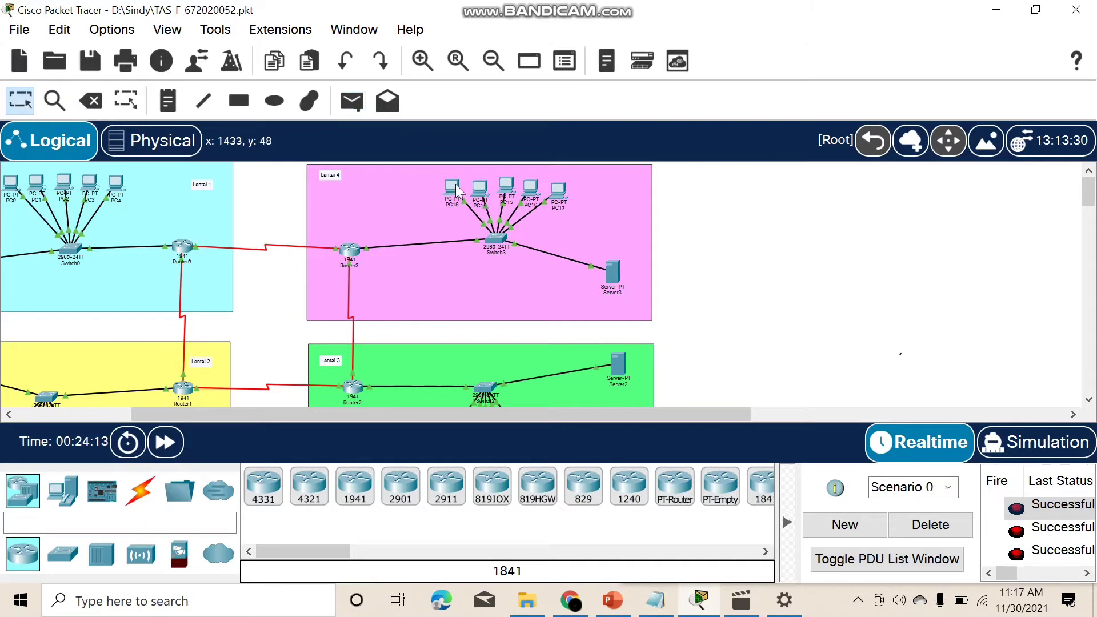
{"action": "left_click", "coordinate": [930, 524]}
Step: Open Router0's Serial0/1/0 interface settings and examine its IPv4 address
{"action": "scroll", "coordinate": [306, 333], "scroll_direction": "down", "scroll_amount": 2}
{"action": "scroll", "coordinate": [355, 343], "scroll_direction": "down", "scroll_amount": 1}
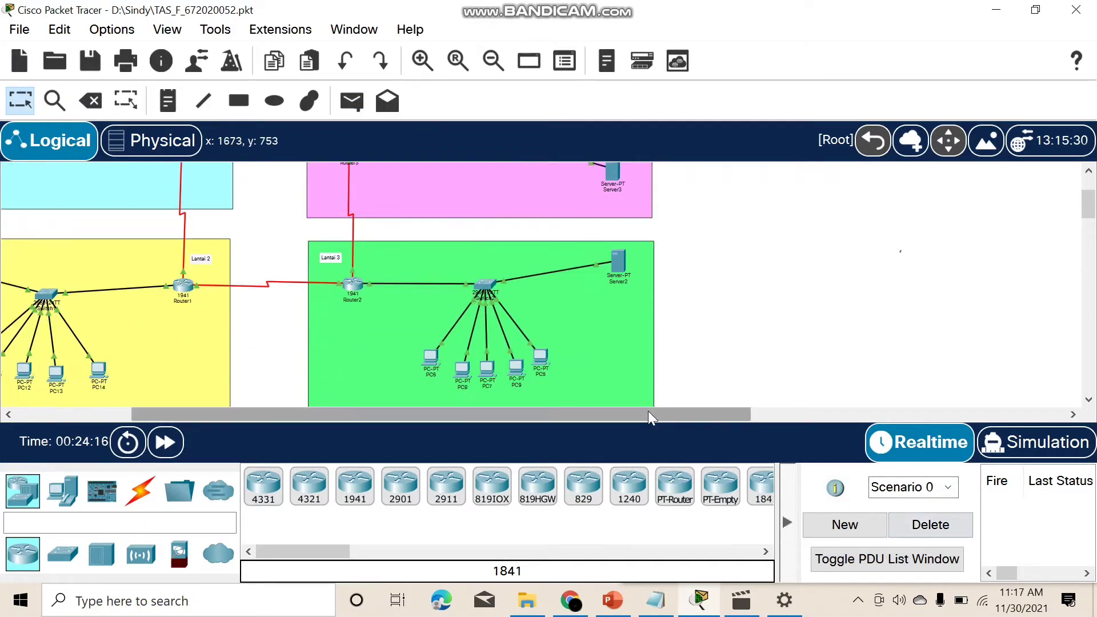
{"action": "left_click_drag", "start_coordinate": [648, 413], "coordinate": [448, 420]}
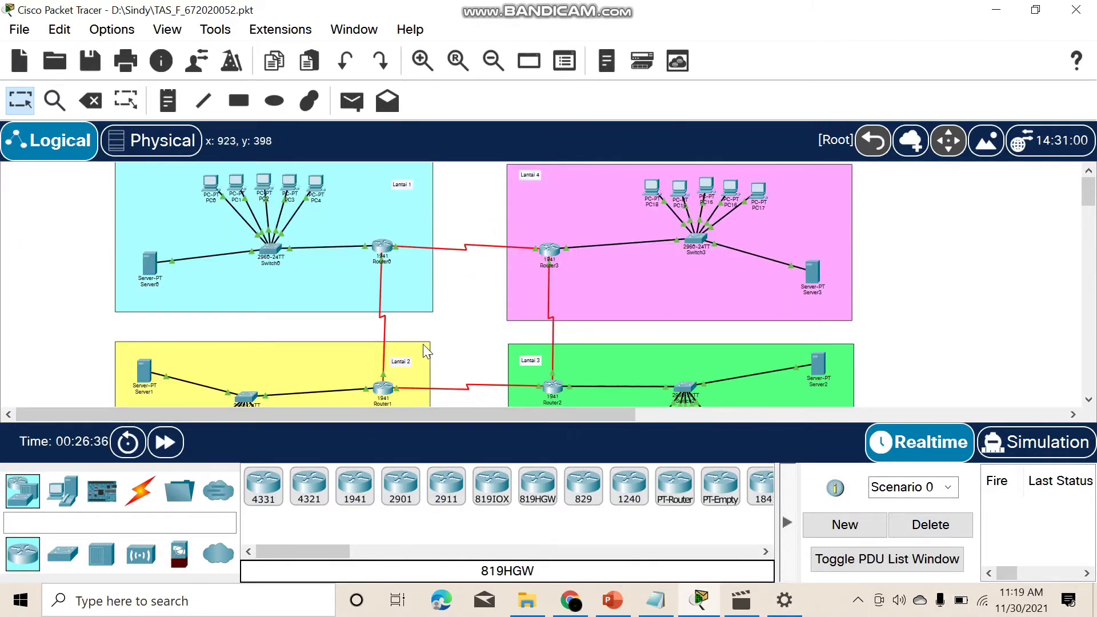
{"action": "left_click", "coordinate": [382, 246]}
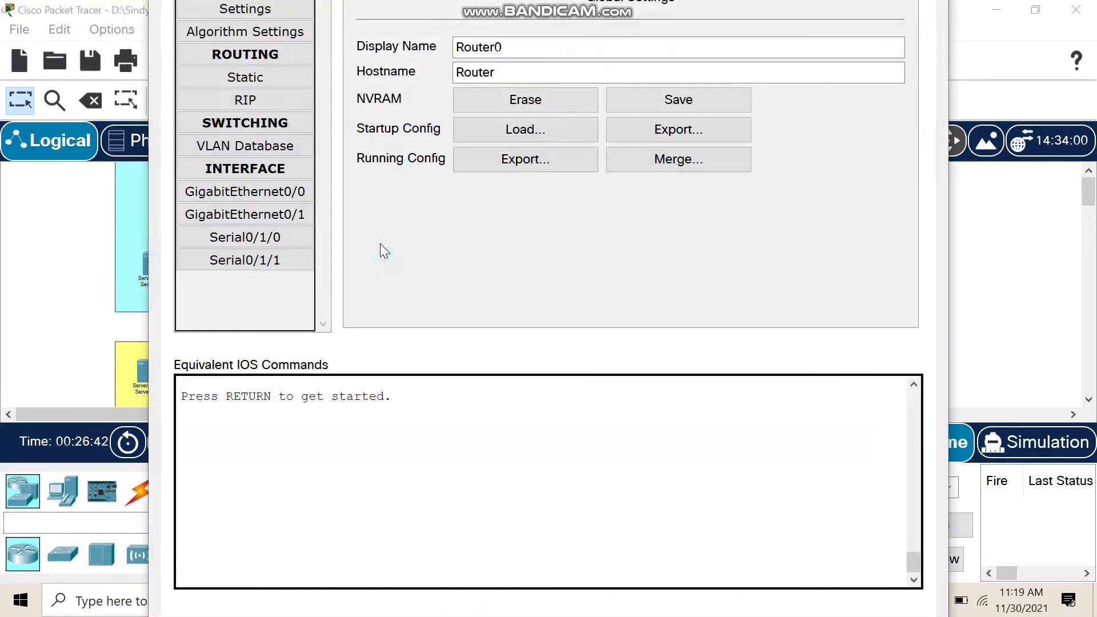
{"action": "left_click", "coordinate": [279, 236]}
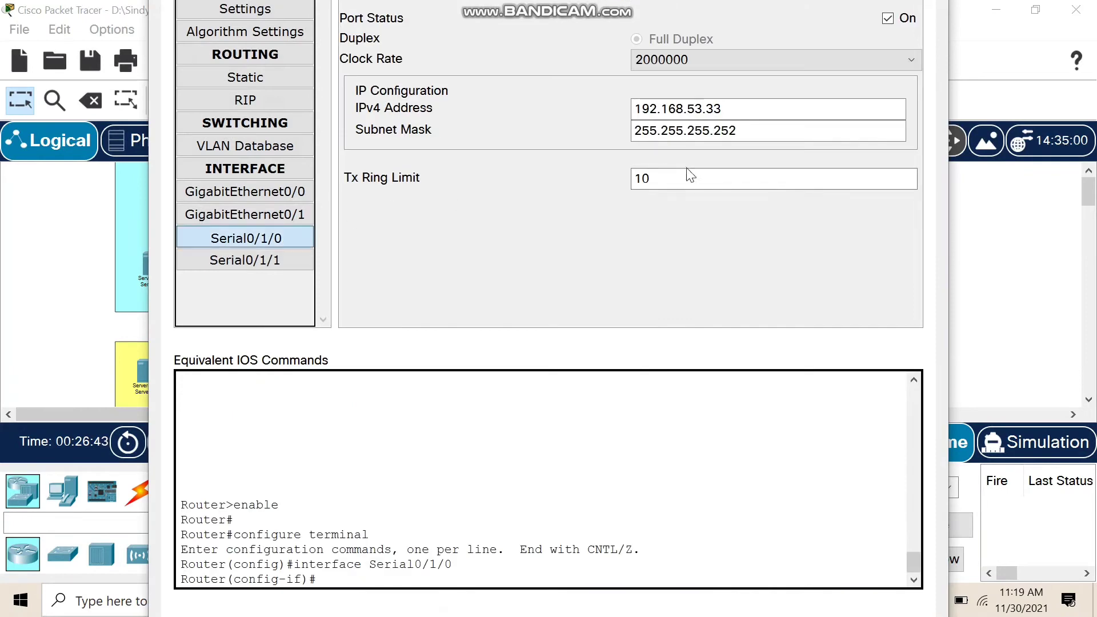
{"action": "left_click_drag", "start_coordinate": [741, 104], "coordinate": [629, 117]}
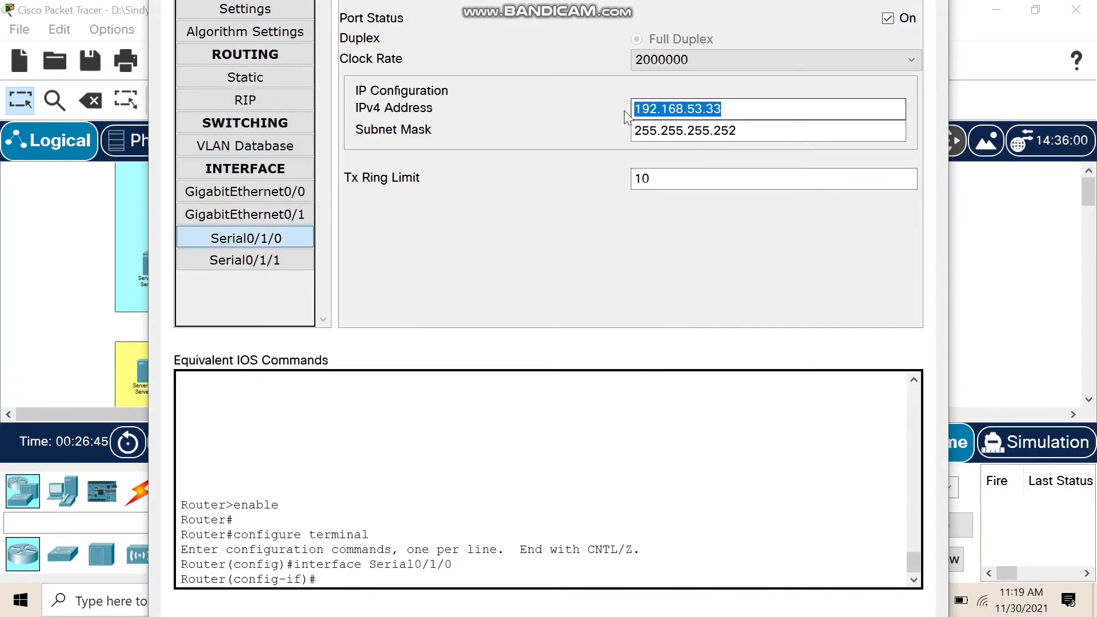
{"action": "left_click", "coordinate": [746, 108]}
{"action": "left_click", "coordinate": [1039, 218]}
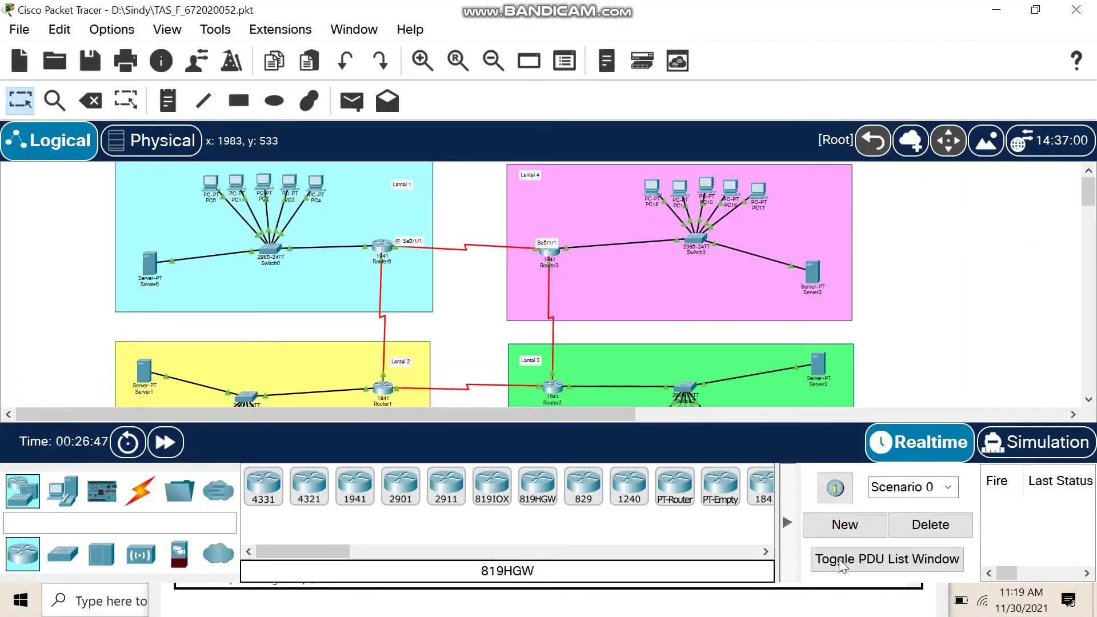
Step: Switch to the Notepad subnet calculations, find the Lantai 1-2 block and highlight the first address of its range
{"action": "left_click", "coordinate": [961, 599]}
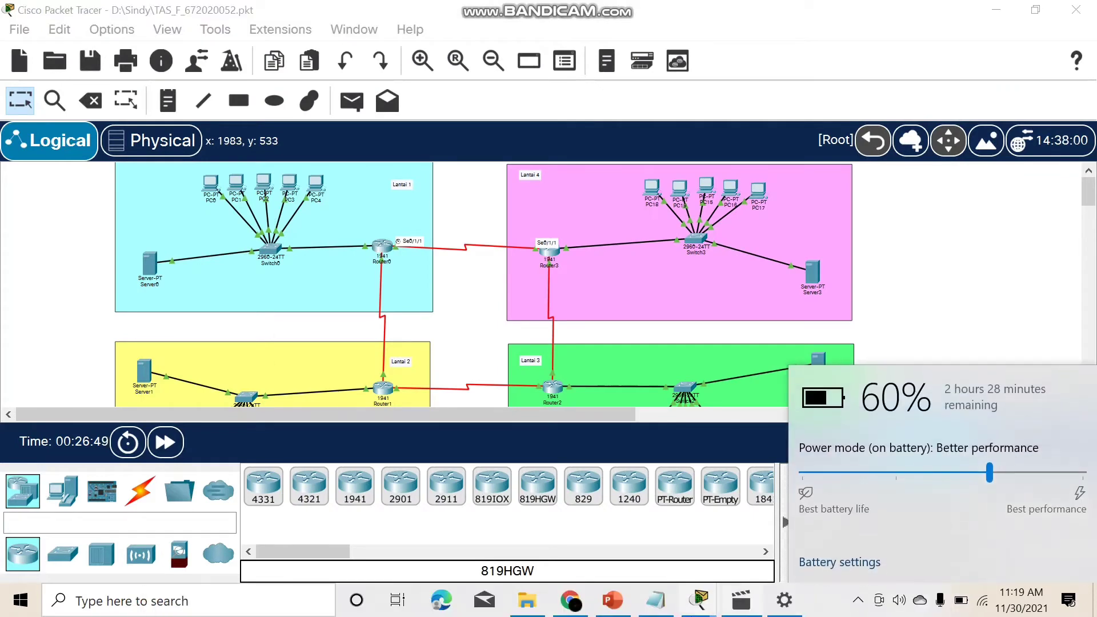
{"action": "left_click", "coordinate": [665, 609]}
{"action": "scroll", "coordinate": [708, 365], "scroll_direction": "up", "scroll_amount": 3}
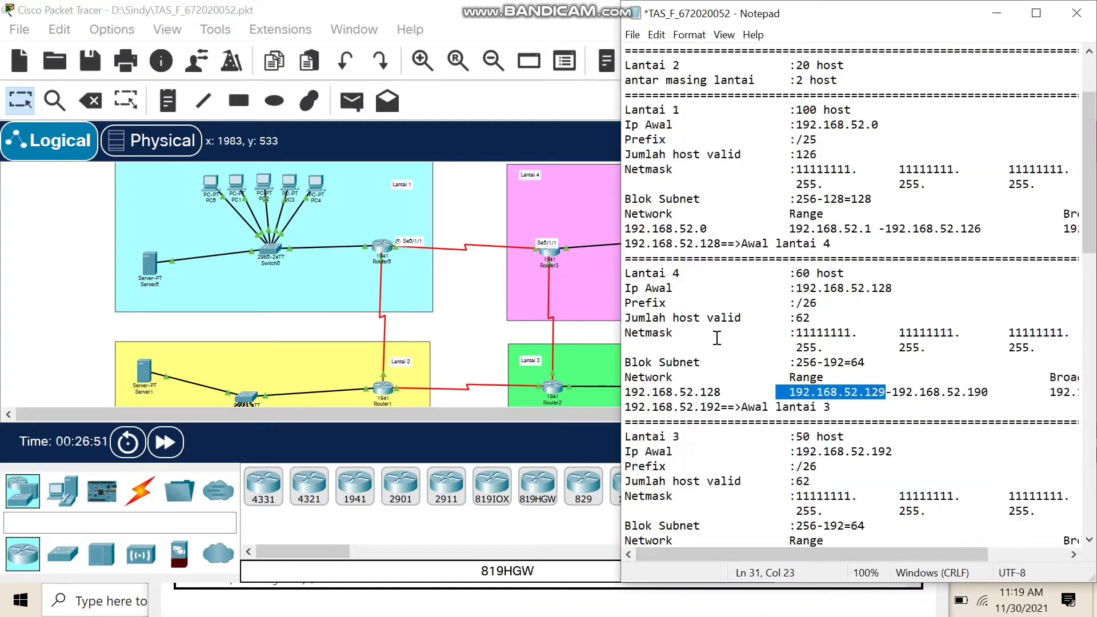
{"action": "left_click", "coordinate": [810, 200]}
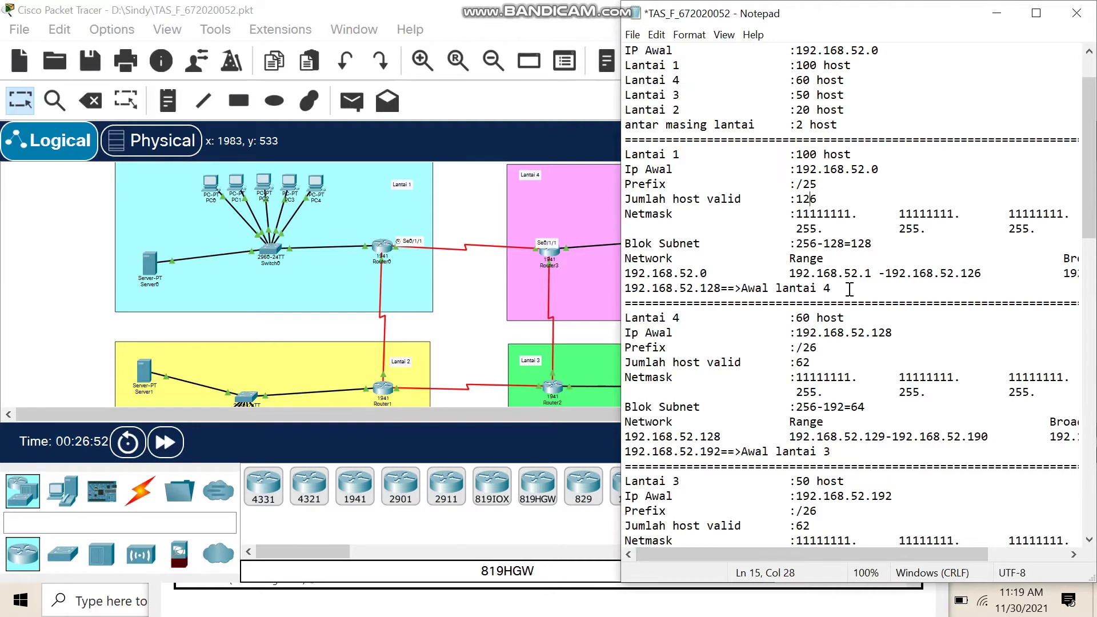
{"action": "scroll", "coordinate": [850, 289], "scroll_direction": "down", "scroll_amount": 6}
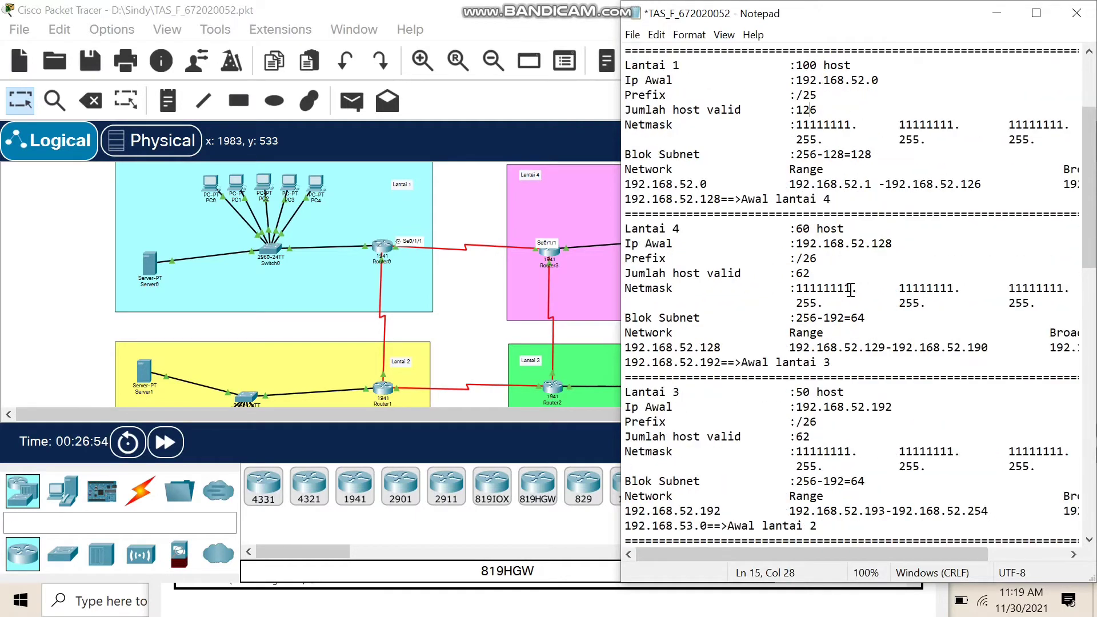
{"action": "scroll", "coordinate": [915, 325], "scroll_direction": "down", "scroll_amount": 1}
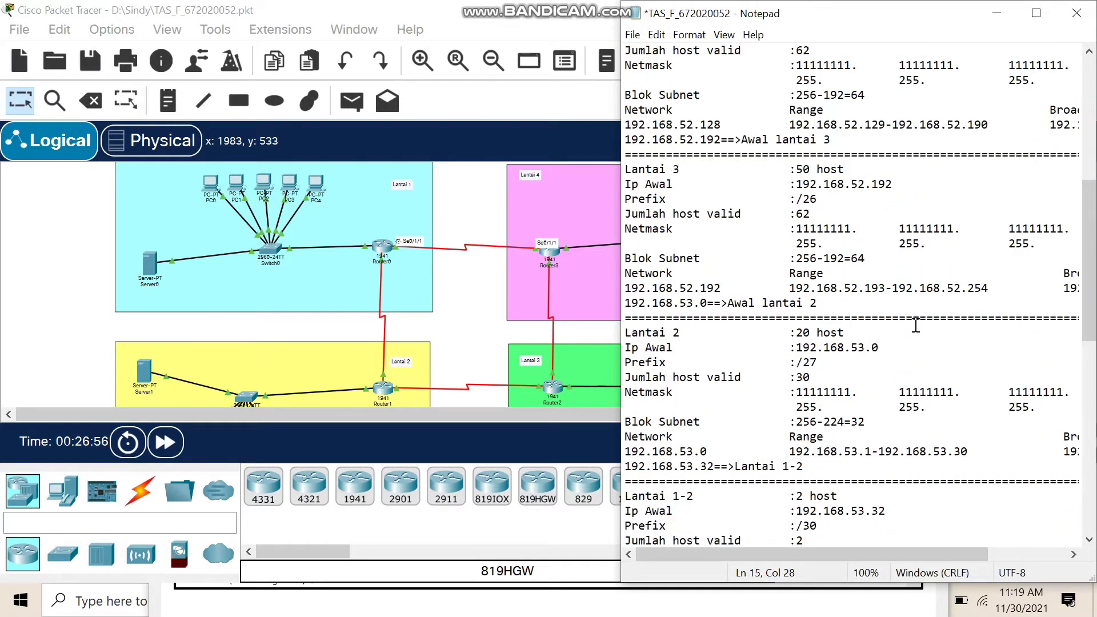
{"action": "scroll", "coordinate": [915, 325], "scroll_direction": "down", "scroll_amount": 6}
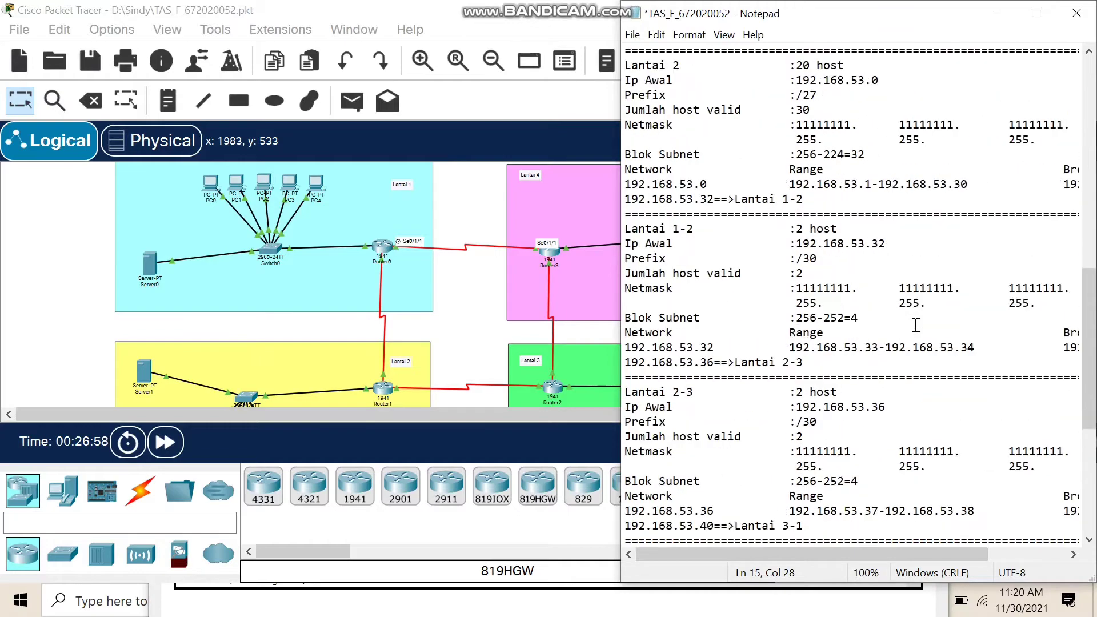
{"action": "scroll", "coordinate": [915, 325], "scroll_direction": "up", "scroll_amount": 7}
{"action": "scroll", "coordinate": [915, 325], "scroll_direction": "down", "scroll_amount": 13}
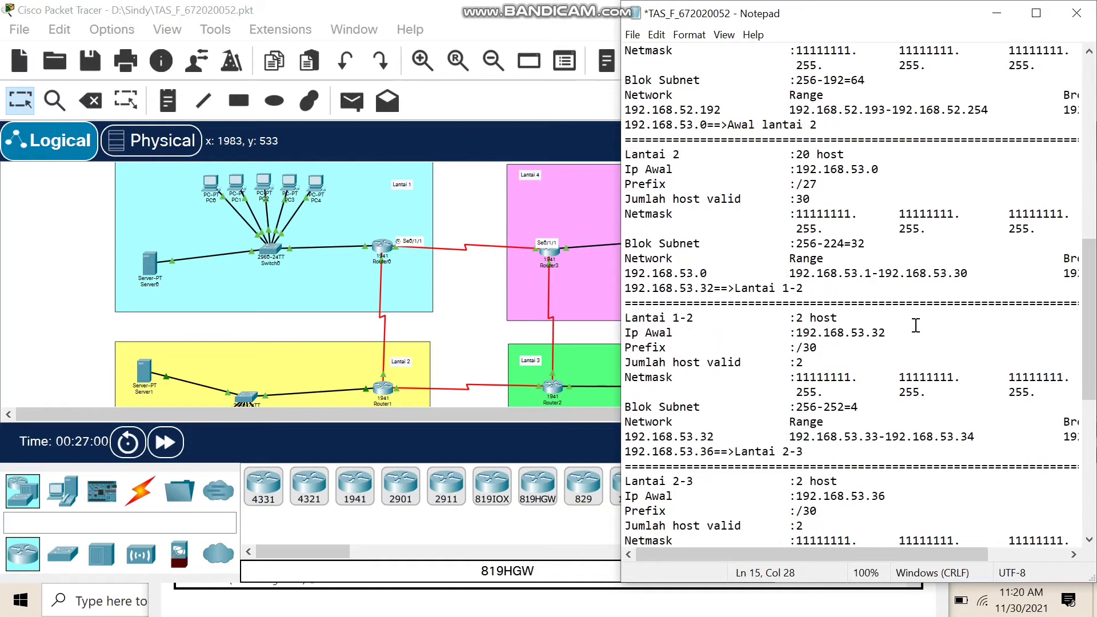
{"action": "scroll", "coordinate": [915, 325], "scroll_direction": "down", "scroll_amount": 1}
{"action": "scroll", "coordinate": [754, 320], "scroll_direction": "up", "scroll_amount": 6}
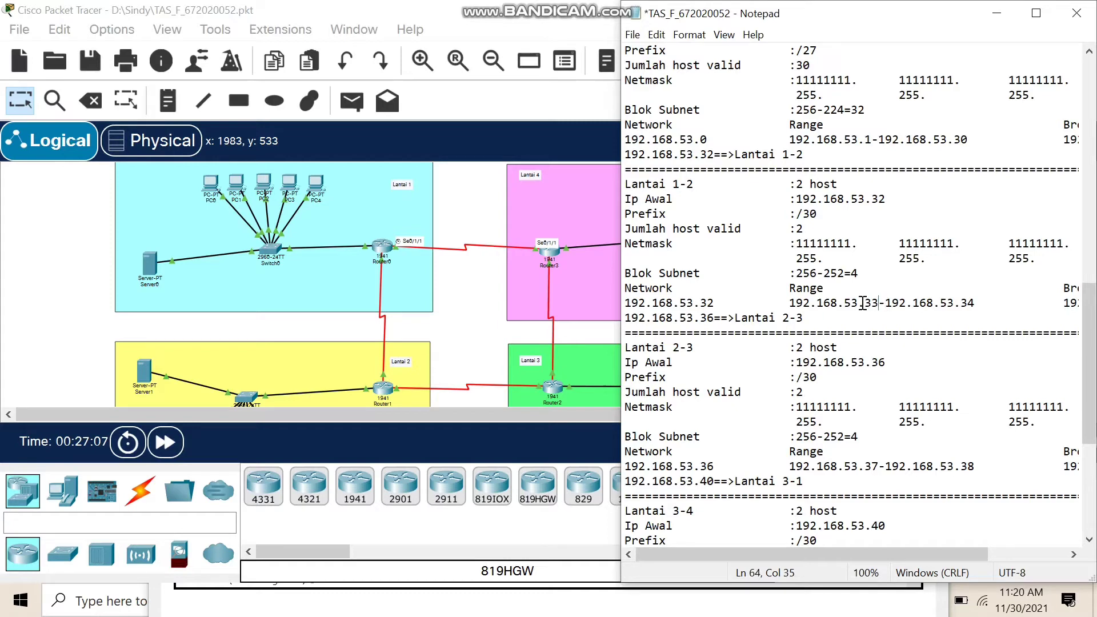
{"action": "left_click_drag", "start_coordinate": [880, 303], "coordinate": [763, 304]}
Step: Compare Router0's Serial0/1/0 address and subnet mask with the Lantai 1-2 netmask in the notes, and close the router window
{"action": "left_click", "coordinate": [508, 609]}
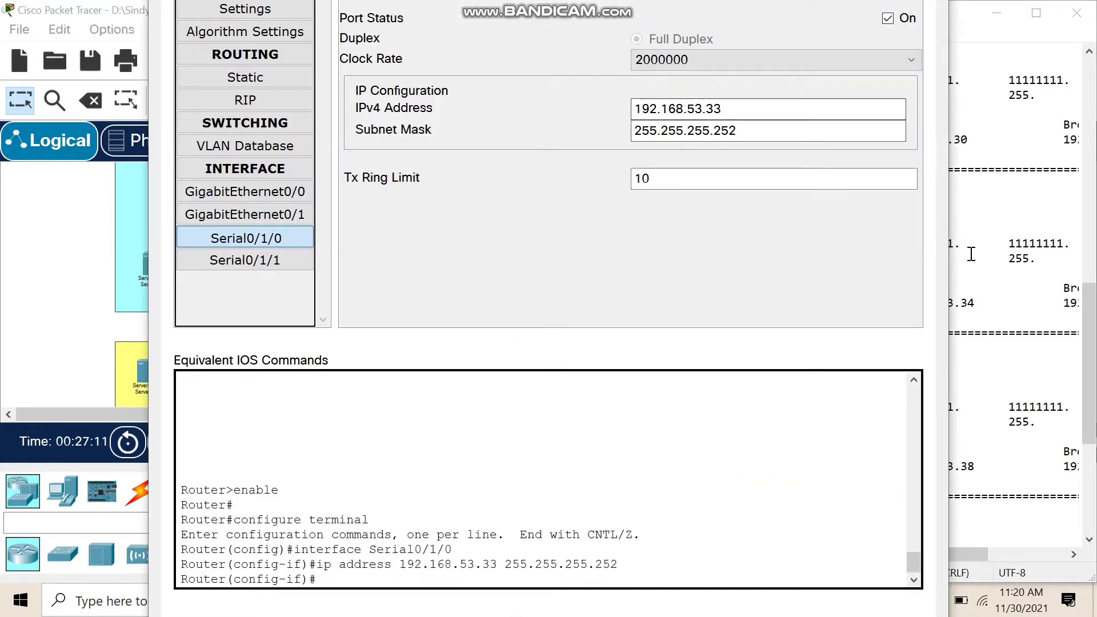
{"action": "left_click", "coordinate": [971, 252]}
{"action": "left_click_drag", "start_coordinate": [881, 552], "coordinate": [818, 542]}
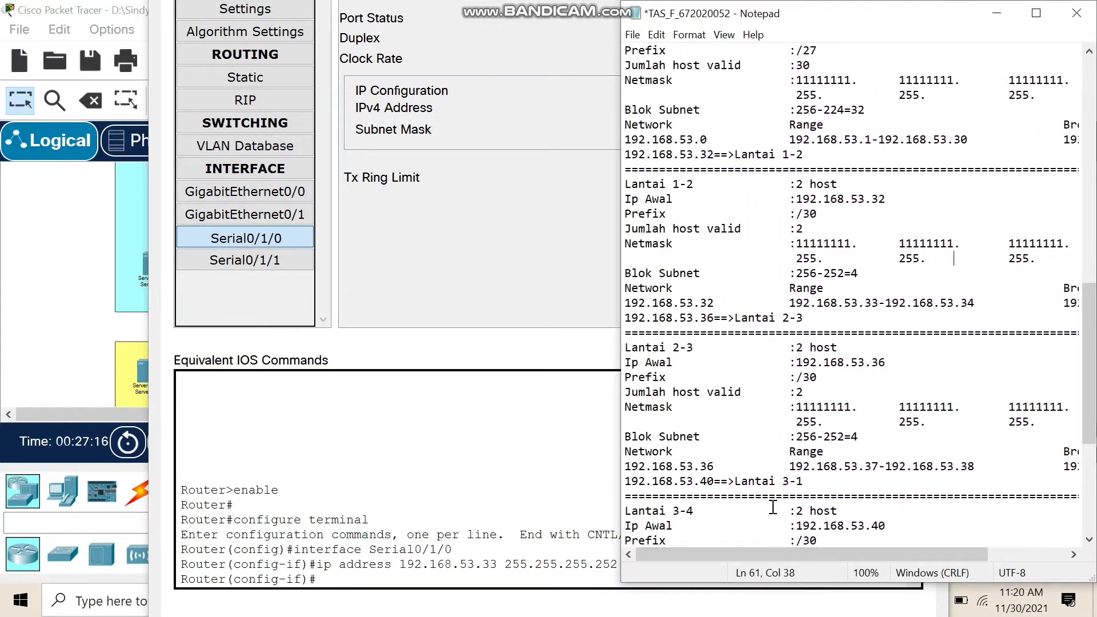
{"action": "left_click_drag", "start_coordinate": [759, 551], "coordinate": [839, 549]}
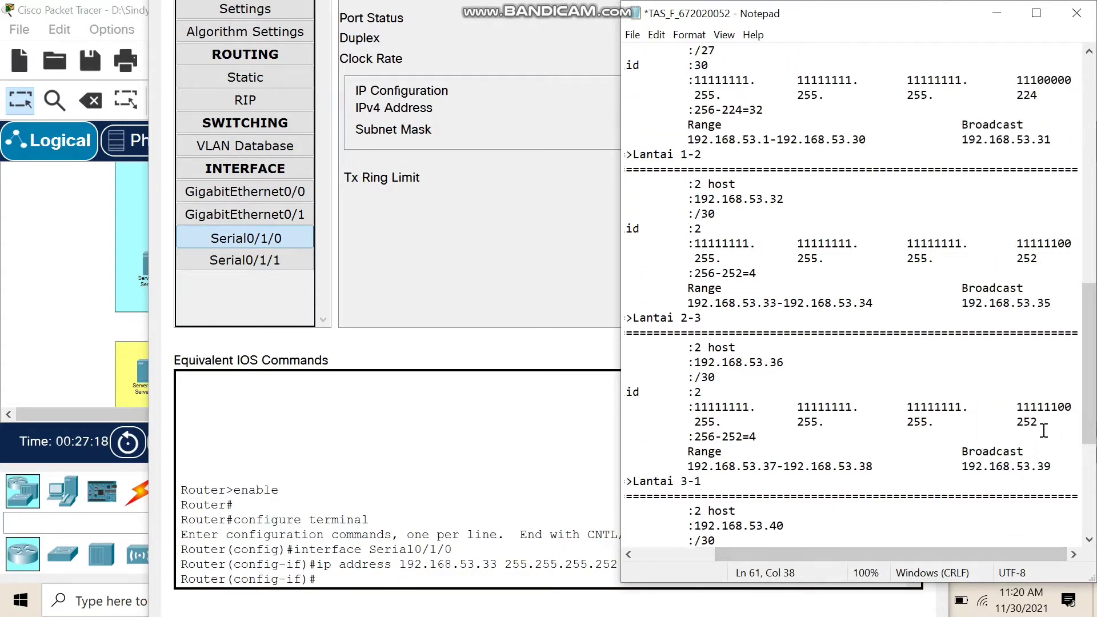
{"action": "left_click", "coordinate": [593, 249]}
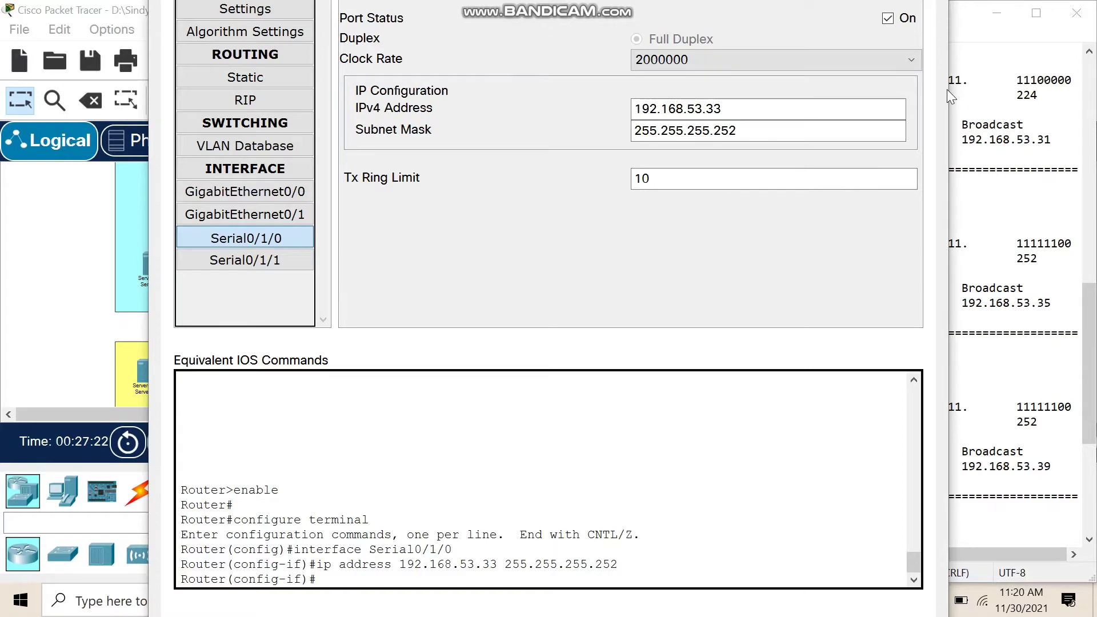
{"action": "left_click_drag", "start_coordinate": [947, 101], "coordinate": [811, 122]}
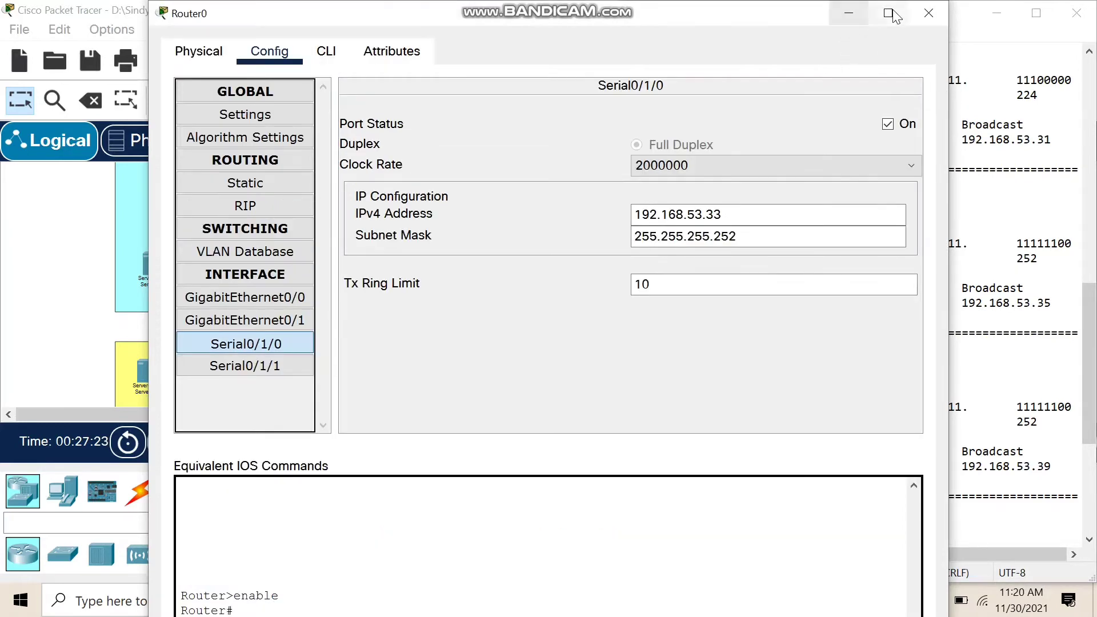
{"action": "left_click", "coordinate": [946, 9]}
Step: Open Router1's Serial0/1/0 interface settings and check its IPv4 address against the Lantai 1-2 range
{"action": "scroll", "coordinate": [383, 379], "scroll_direction": "down", "scroll_amount": 1}
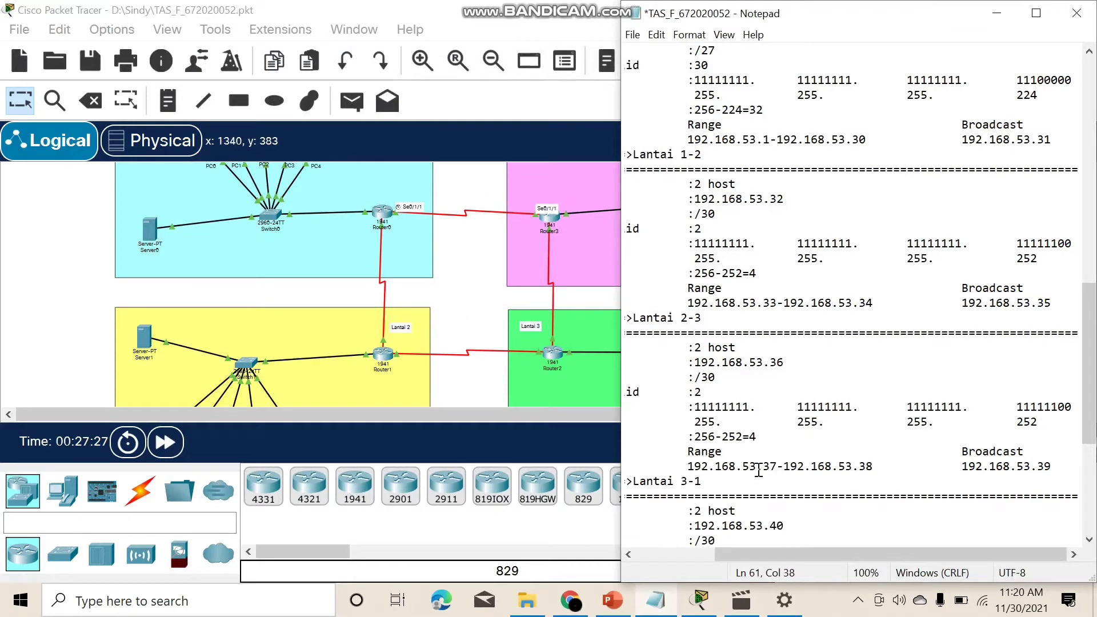
{"action": "left_click_drag", "start_coordinate": [740, 556], "coordinate": [708, 557]}
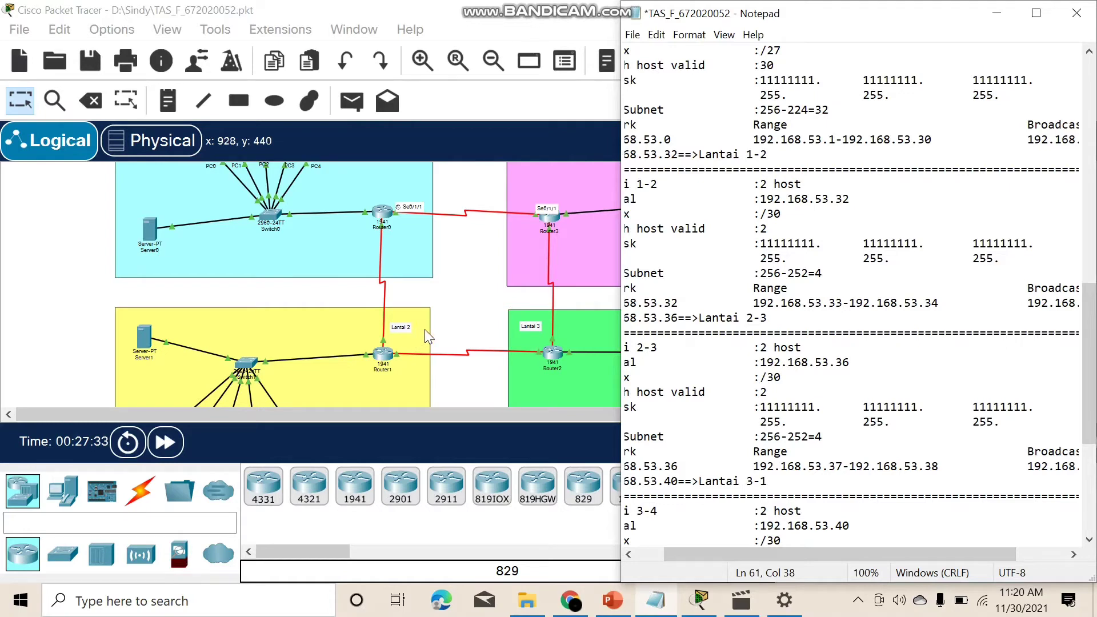
{"action": "left_click", "coordinate": [384, 355]}
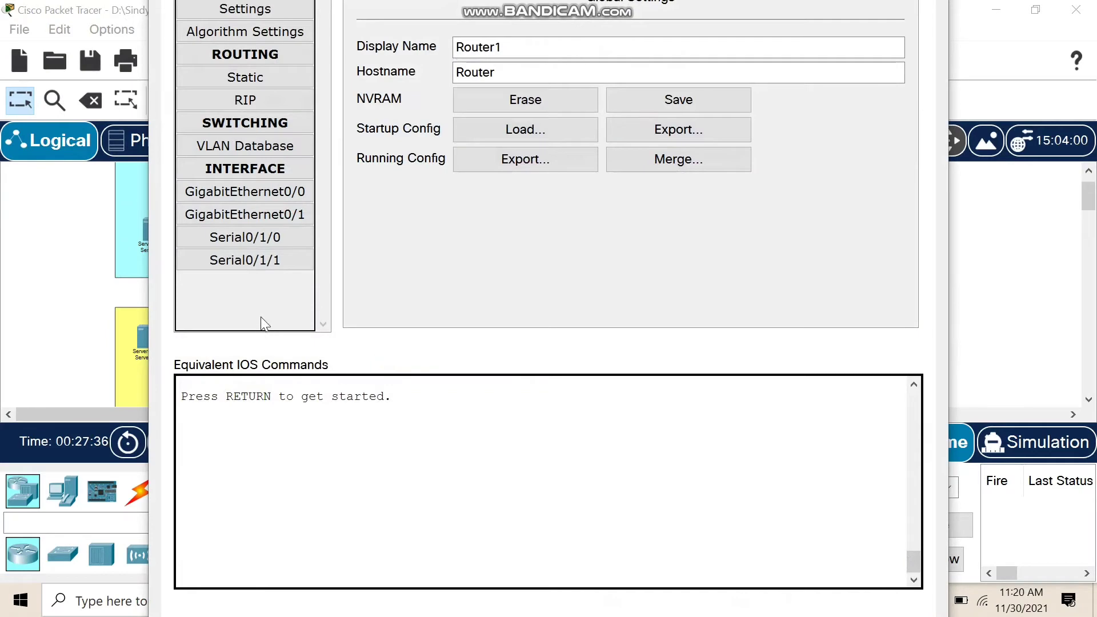
{"action": "left_click", "coordinate": [245, 237]}
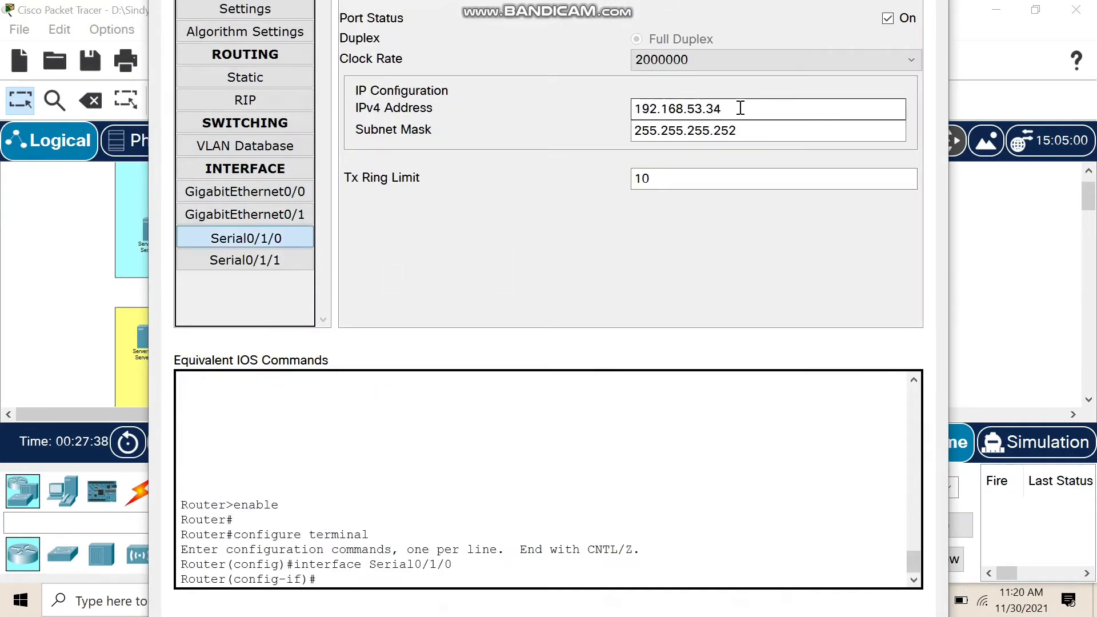
{"action": "mouse_move", "coordinate": [725, 110]}
{"action": "left_mouse_down"}
{"action": "mouse_move", "coordinate": [687, 110]}
{"action": "mouse_move", "coordinate": [708, 111]}
{"action": "left_mouse_up"}
{"action": "left_click", "coordinate": [751, 111]}
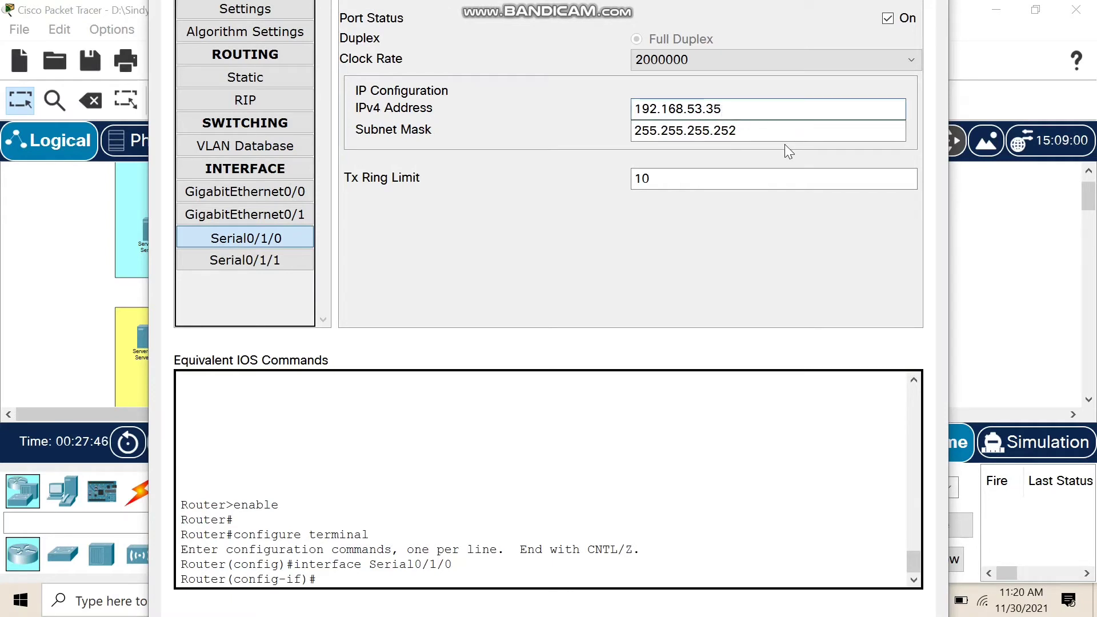
Step: Set the IPv4 address of Router1's Serial0/1/0 to 192.168.53.34 and close the router window
{"action": "key", "text": "BackSpace"}
{"action": "type", "text": "4"}
{"action": "left_click", "coordinate": [806, 135]}
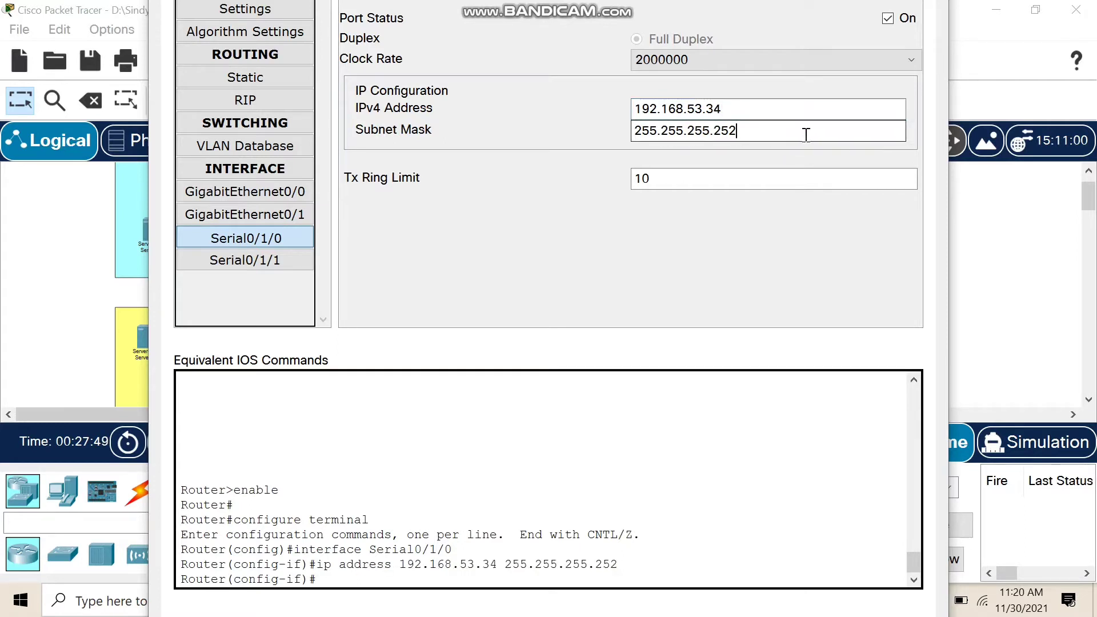
{"action": "left_click_drag", "start_coordinate": [949, 75], "coordinate": [925, 81]}
{"action": "left_click", "coordinate": [928, 14]}
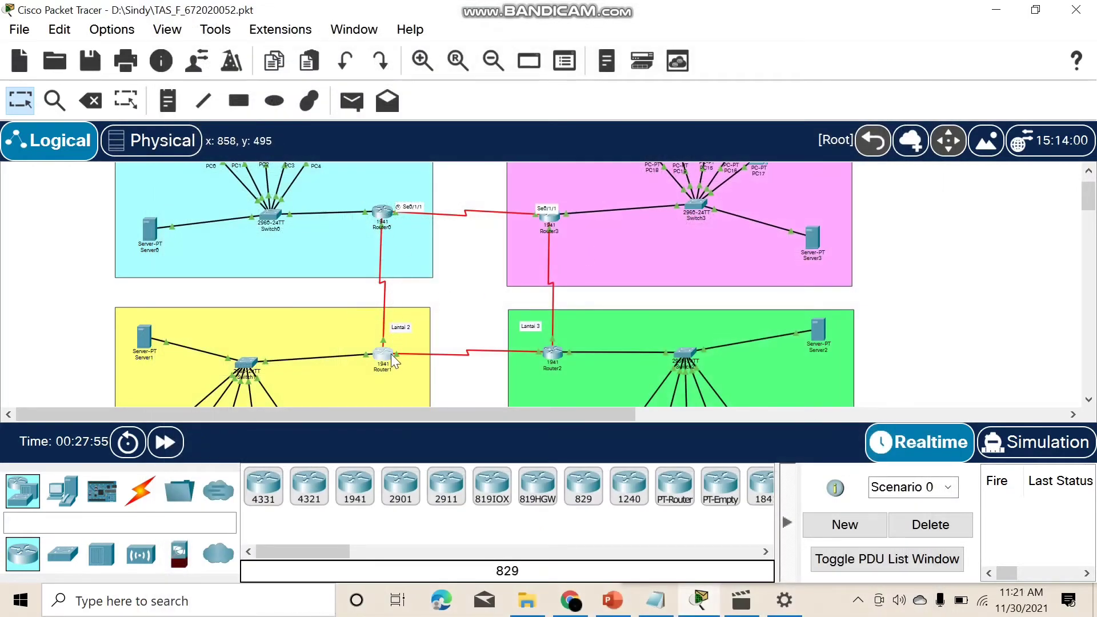
Step: Bring up the Notepad subnet calculations and find the address range of the Lantai 2-3 link
{"action": "left_click", "coordinate": [655, 600]}
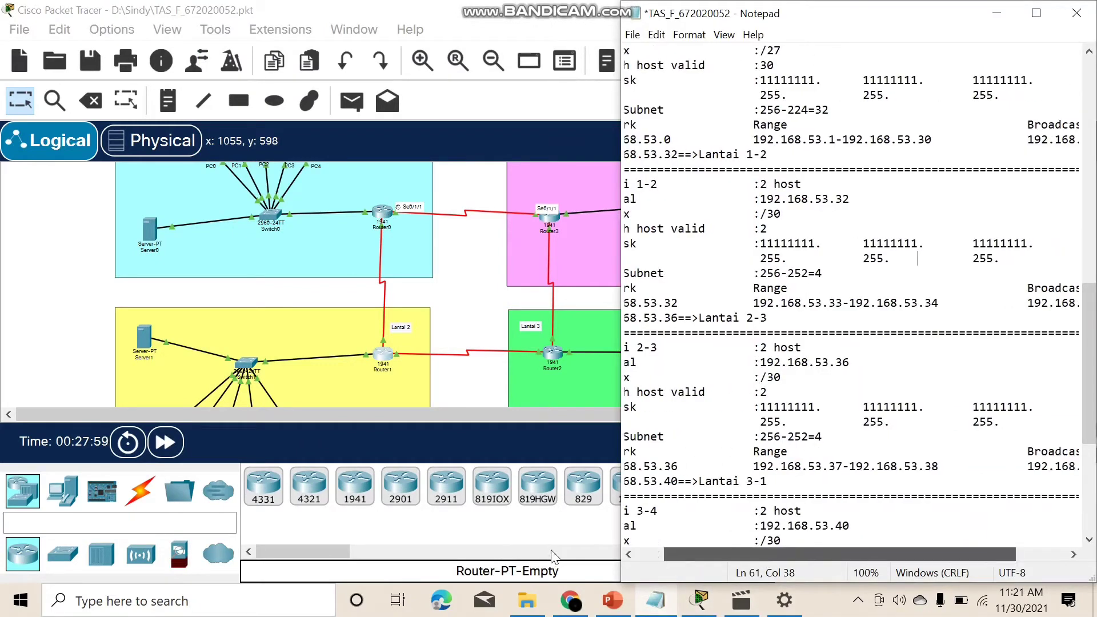
{"action": "left_click_drag", "start_coordinate": [688, 549], "coordinate": [661, 550]}
{"action": "scroll", "coordinate": [698, 407], "scroll_direction": "down", "scroll_amount": 1}
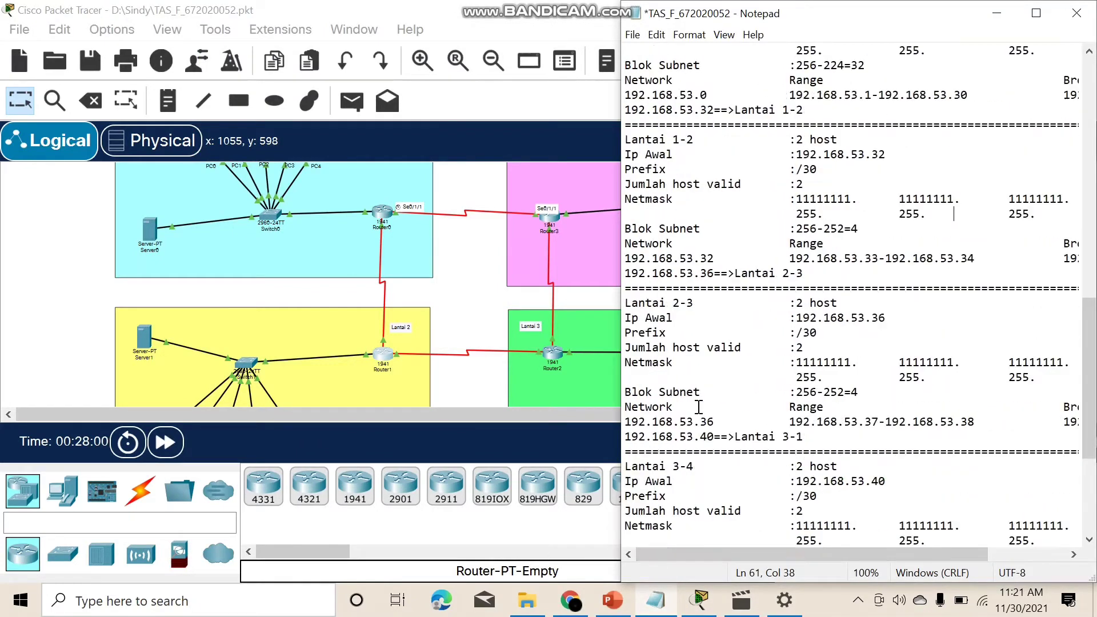
{"action": "scroll", "coordinate": [698, 394], "scroll_direction": "down", "scroll_amount": 1}
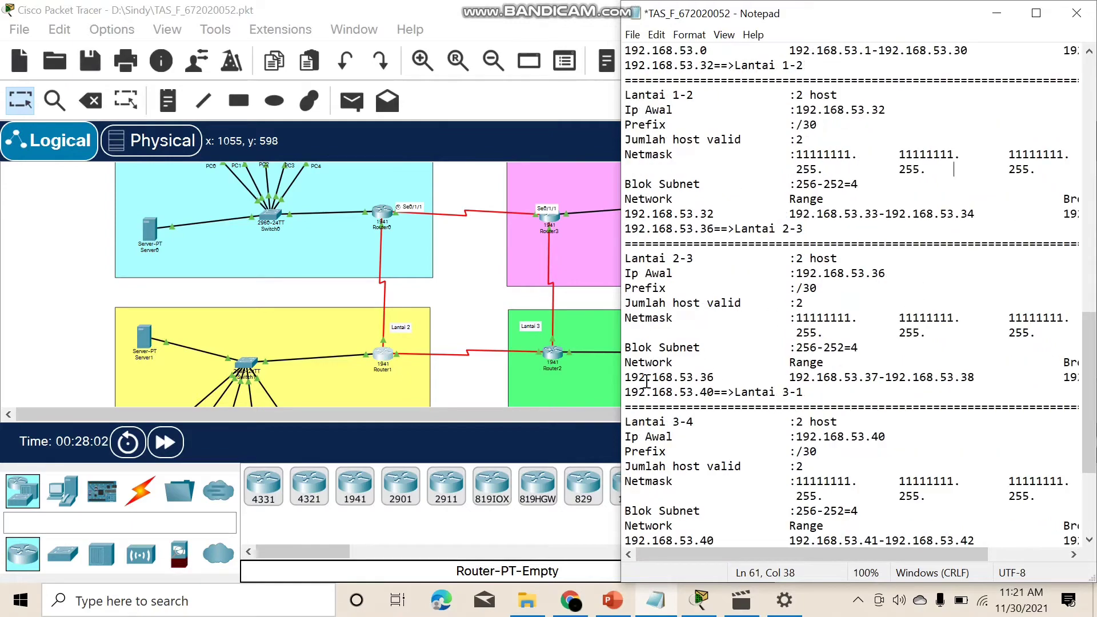
Step: Reopen Router1's configuration and view its Serial0/1/0 interface settings
{"action": "left_click", "coordinate": [382, 355]}
{"action": "left_click", "coordinate": [301, 236]}
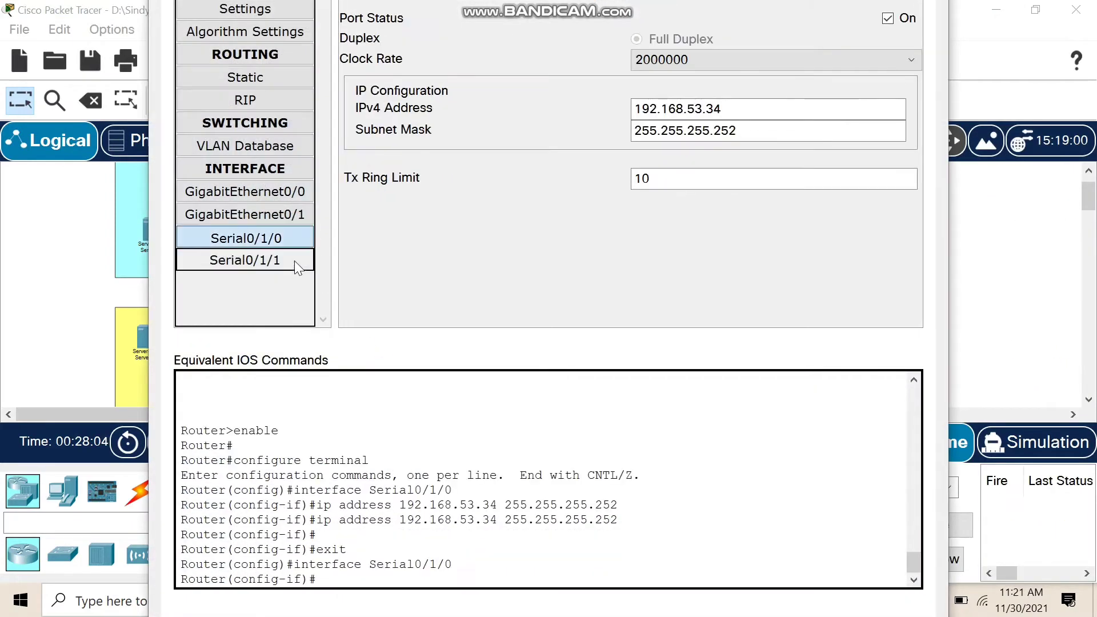
Step: Show Router1's Serial0/1/1 settings and highlight the first host address of the Lantai 2-3 range in the Notepad subnet notes
{"action": "left_click", "coordinate": [294, 261]}
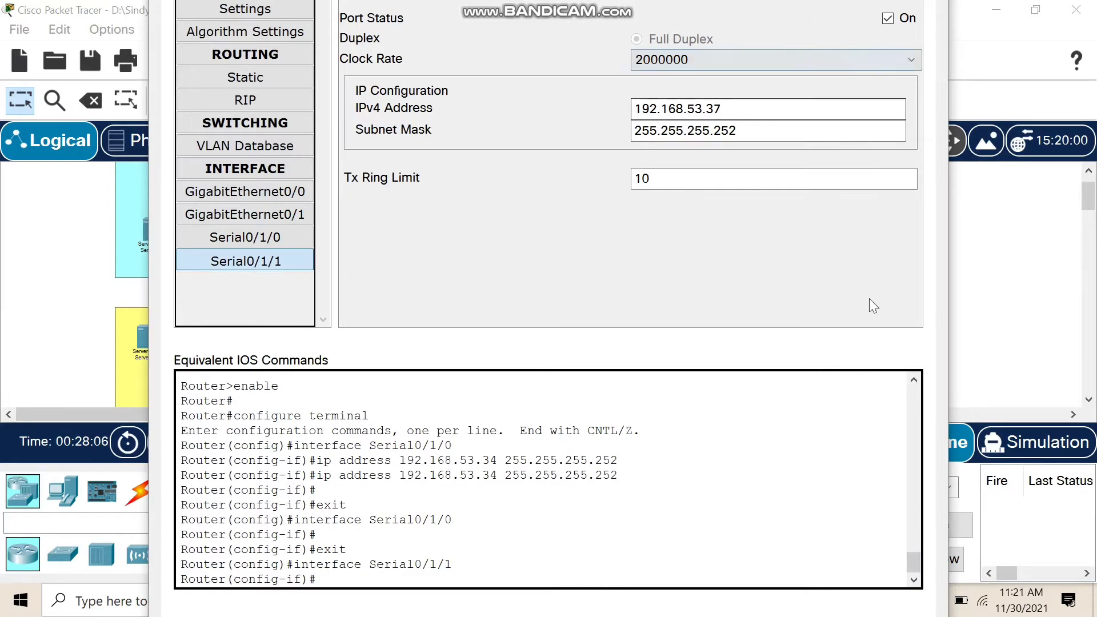
{"action": "left_click", "coordinate": [1031, 332]}
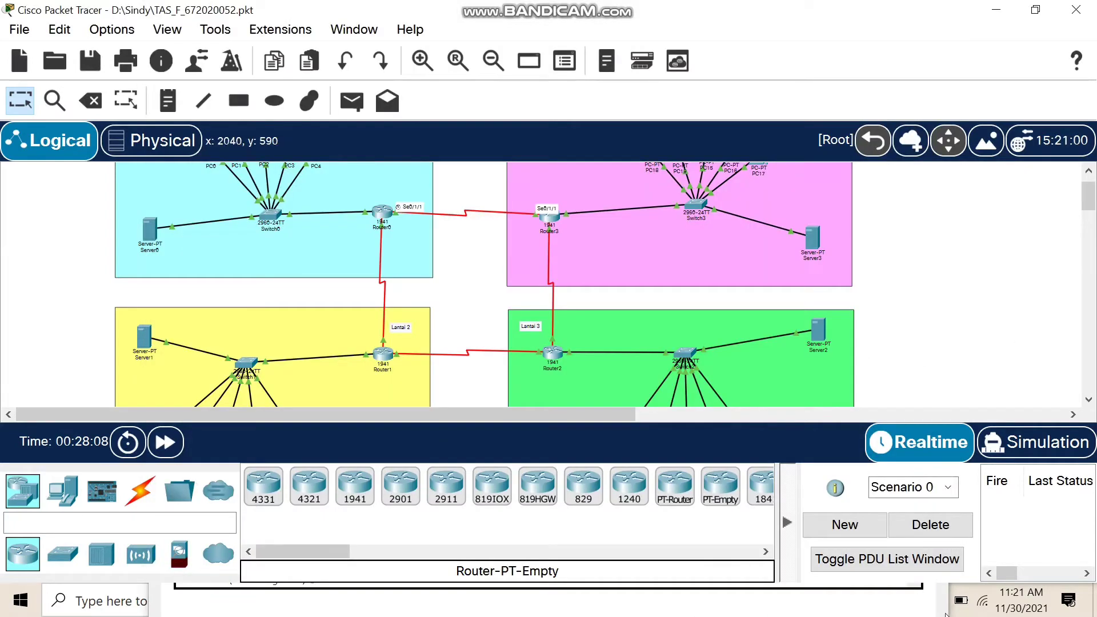
{"action": "left_click", "coordinate": [946, 614]}
{"action": "left_click", "coordinate": [957, 606]}
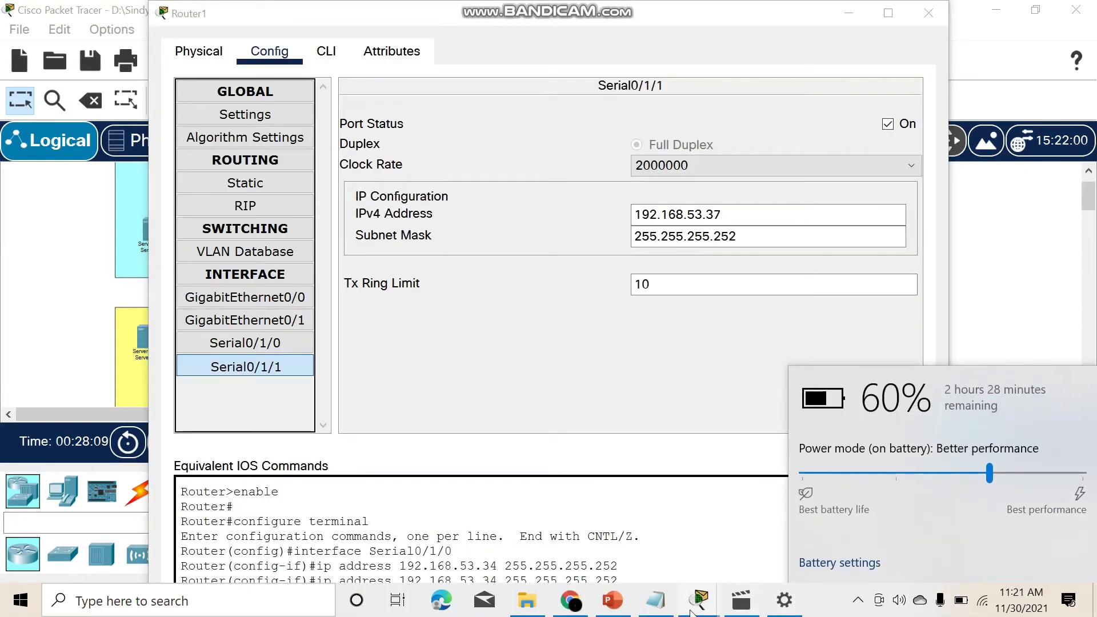
{"action": "left_click", "coordinate": [656, 600]}
{"action": "scroll", "coordinate": [744, 298], "scroll_direction": "down", "scroll_amount": 1}
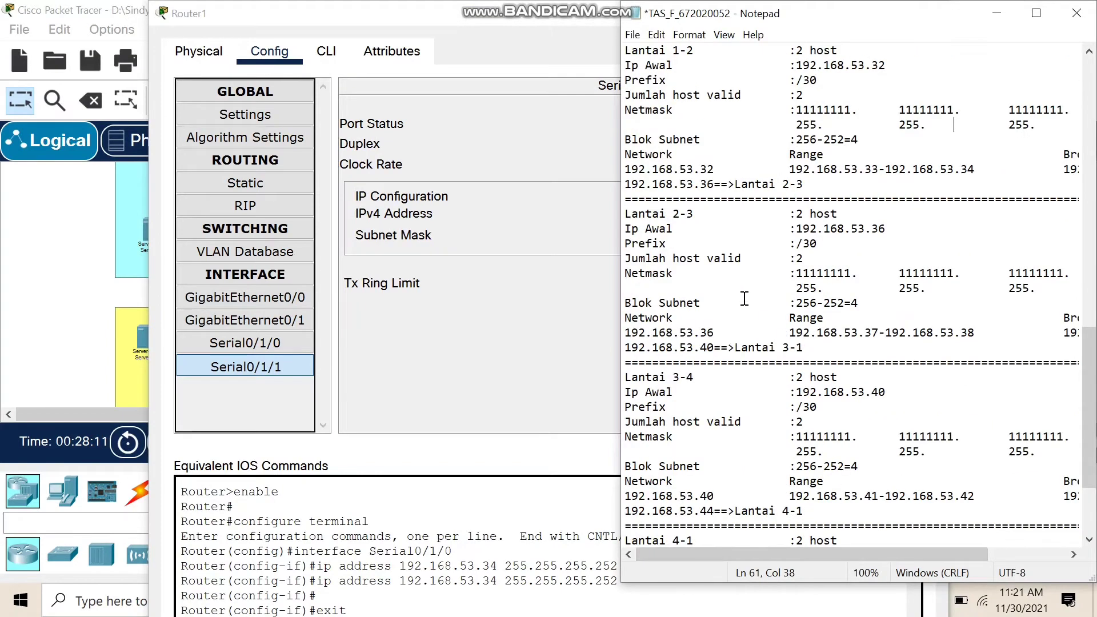
{"action": "scroll", "coordinate": [814, 333], "scroll_direction": "down", "scroll_amount": 1}
{"action": "left_click_drag", "start_coordinate": [879, 283], "coordinate": [791, 289]}
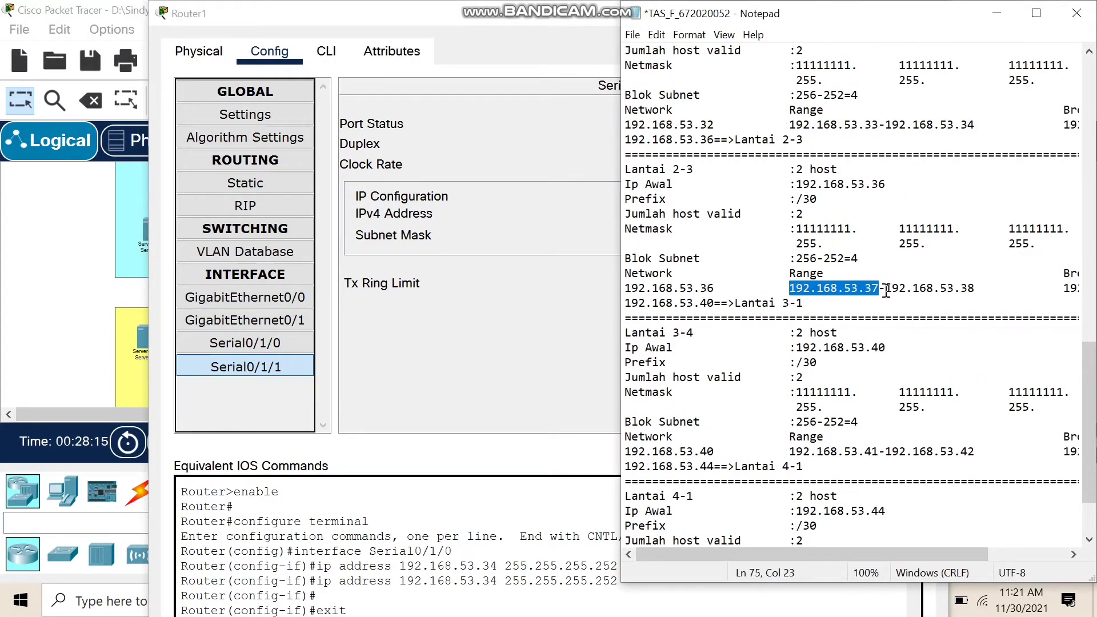
Step: Check the IPv4 address and subnet mask of Router1's Serial0/1/1 interface against the notes, and close the router window
{"action": "left_click", "coordinate": [611, 307]}
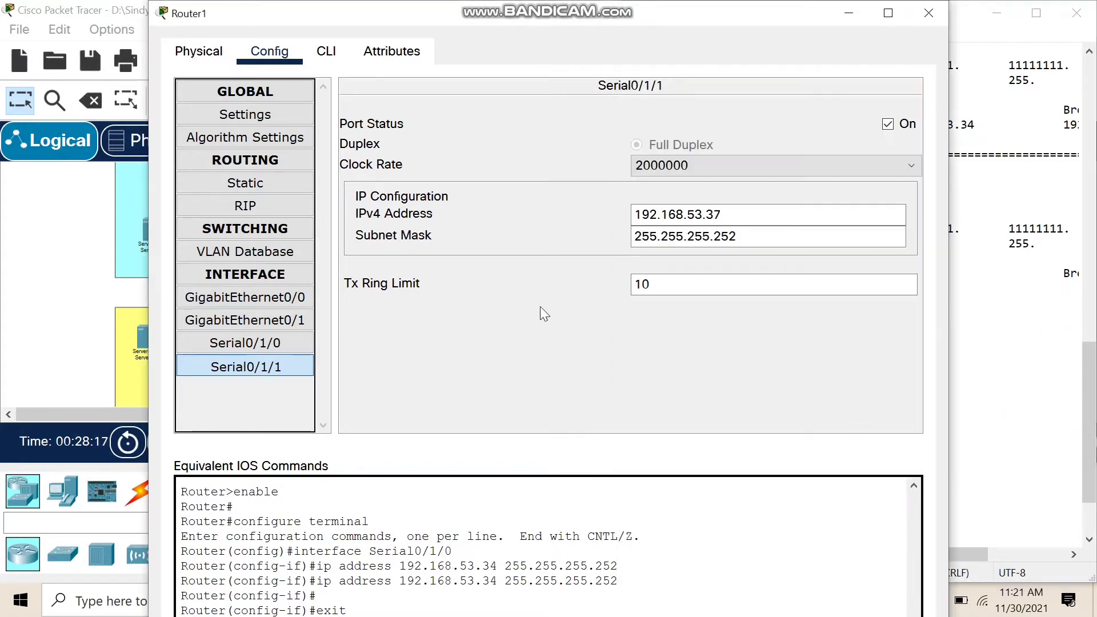
{"action": "left_click_drag", "start_coordinate": [733, 219], "coordinate": [605, 230]}
{"action": "left_click", "coordinate": [708, 218]}
{"action": "left_click", "coordinate": [777, 239]}
{"action": "left_click_drag", "start_coordinate": [777, 239], "coordinate": [633, 241]}
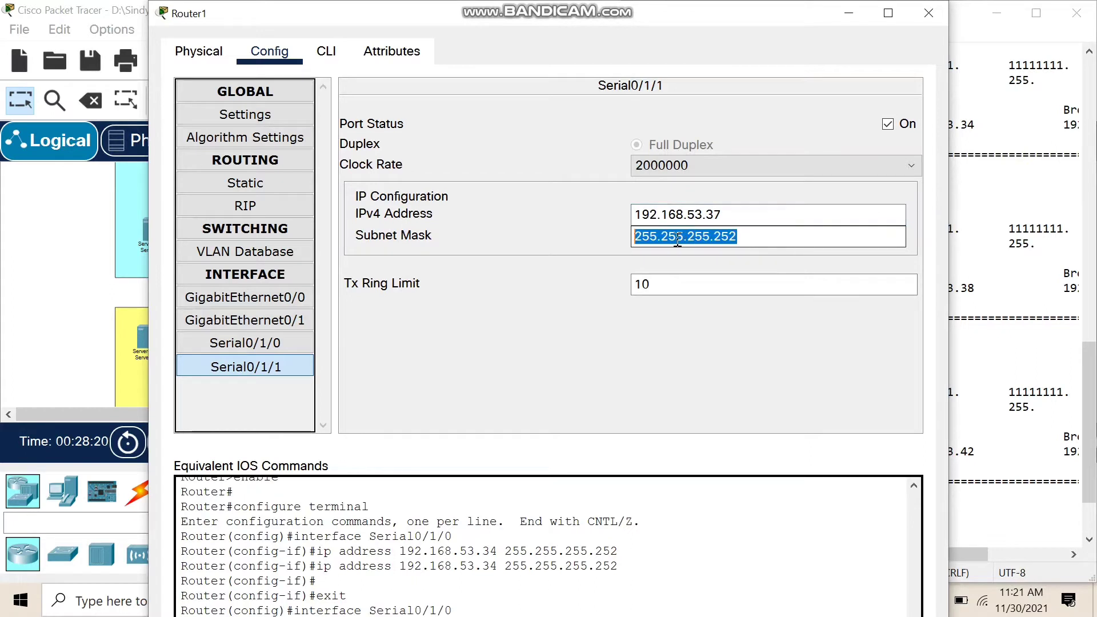
{"action": "left_click", "coordinate": [873, 239]}
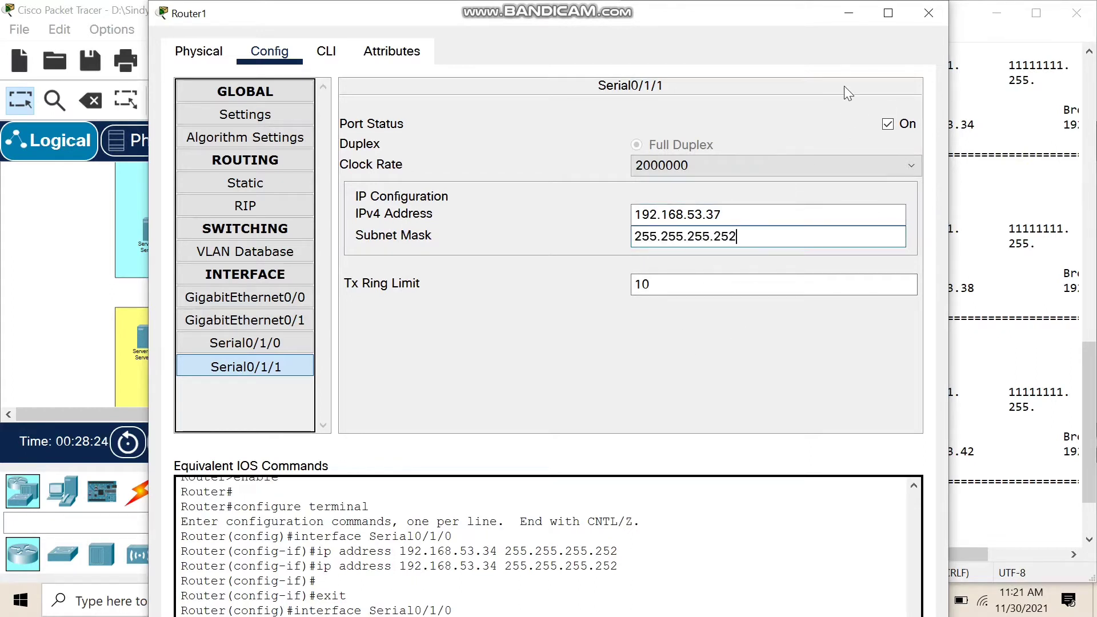
{"action": "left_click", "coordinate": [927, 13]}
Step: Open Router2's configuration, check the IPv4 address and subnet mask of Serial0/1/0, and close the router window
{"action": "scroll", "coordinate": [404, 370], "scroll_direction": "down", "scroll_amount": 1}
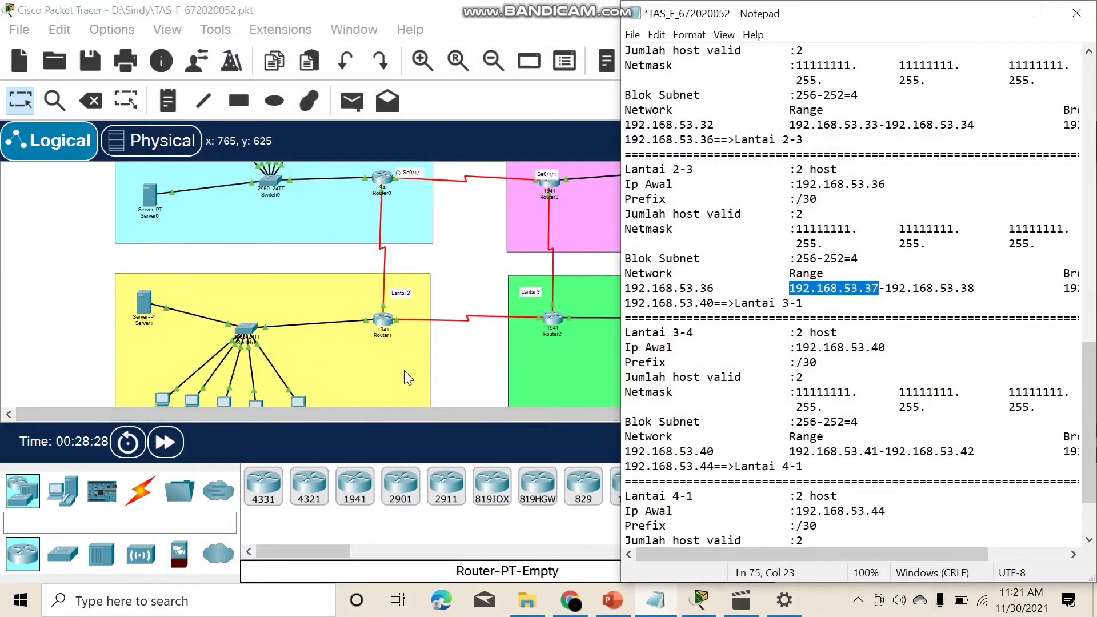
{"action": "left_click", "coordinate": [463, 360]}
{"action": "scroll", "coordinate": [509, 324], "scroll_direction": "up", "scroll_amount": 2}
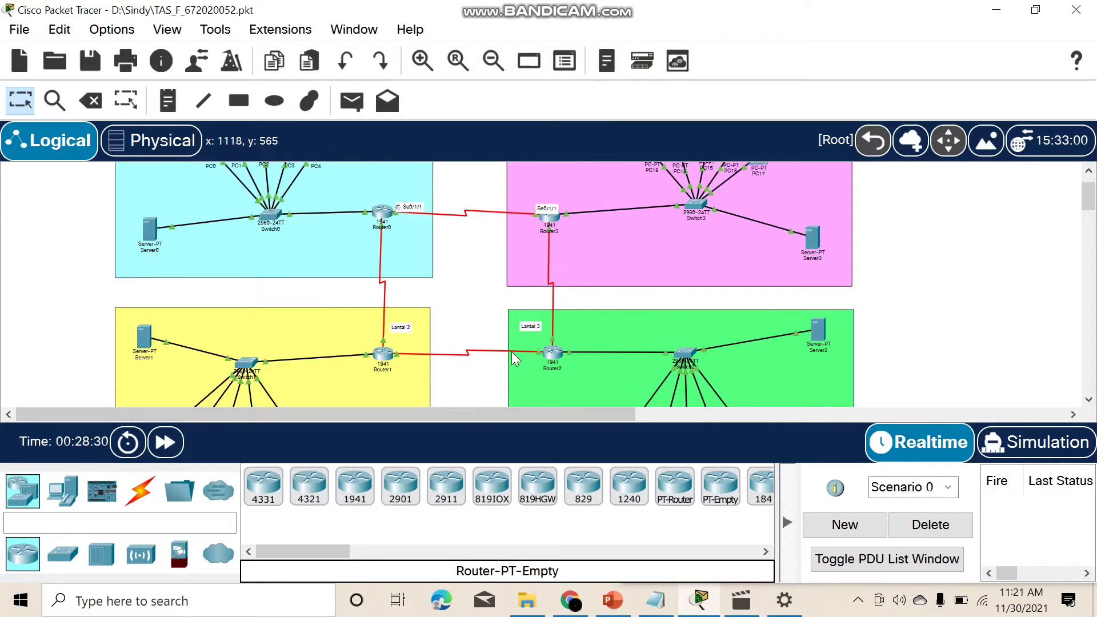
{"action": "left_click", "coordinate": [552, 388]}
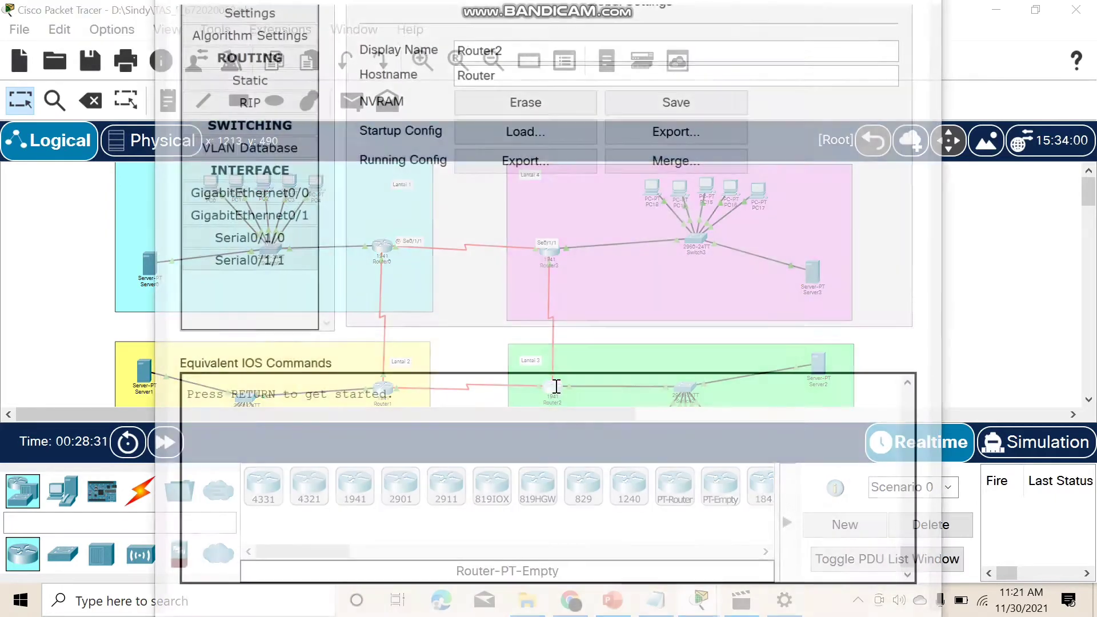
{"action": "left_click", "coordinate": [287, 239]}
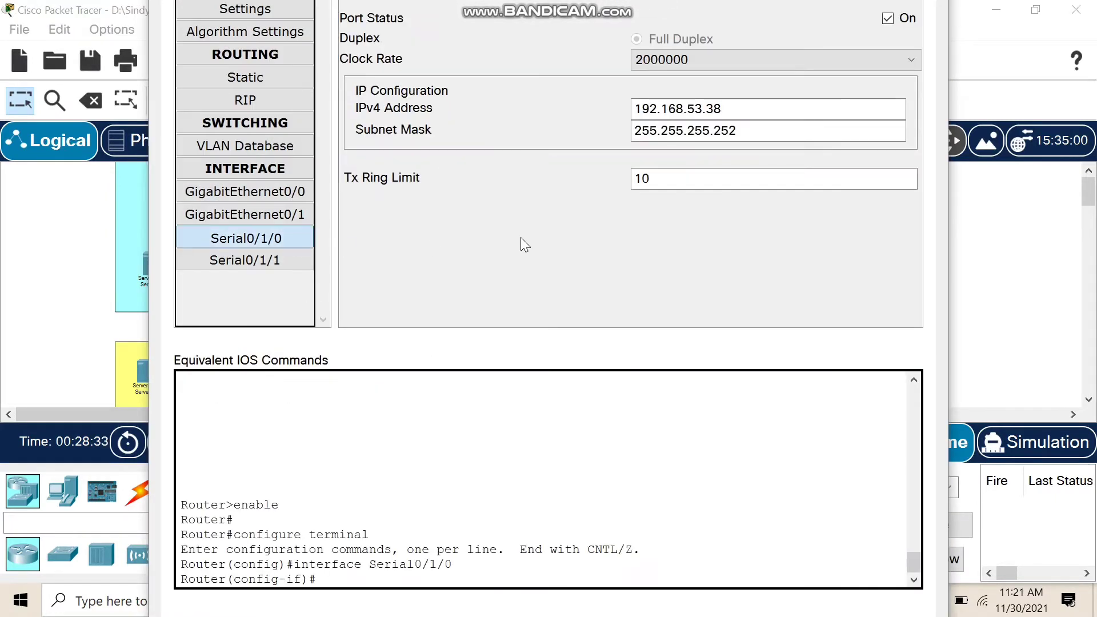
{"action": "left_click", "coordinate": [792, 115]}
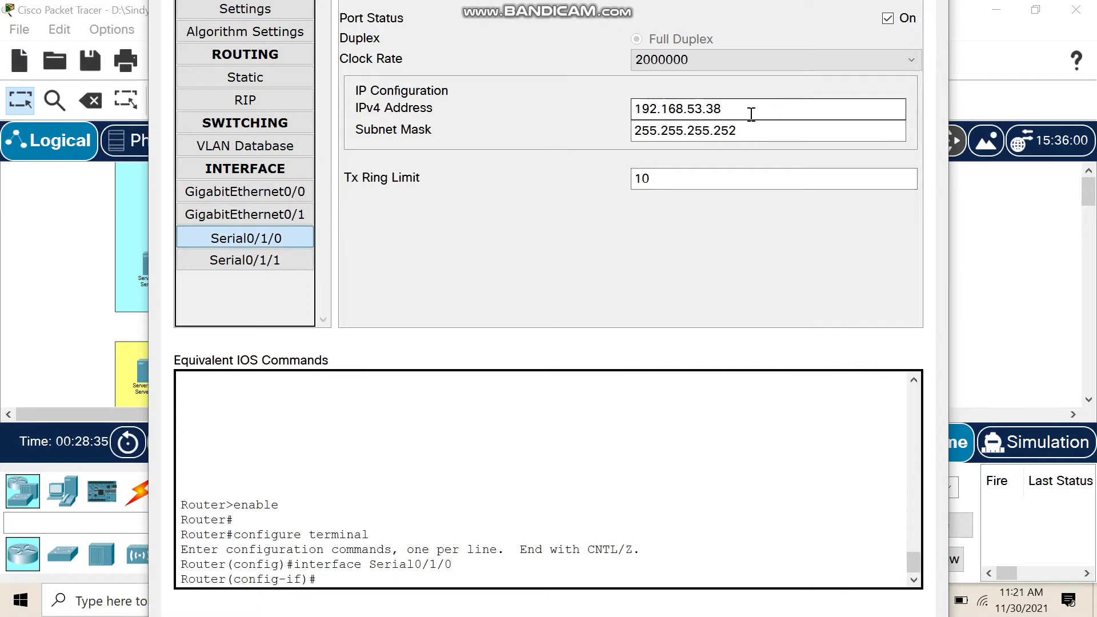
{"action": "left_click_drag", "start_coordinate": [736, 114], "coordinate": [662, 114]}
{"action": "left_click", "coordinate": [747, 135]}
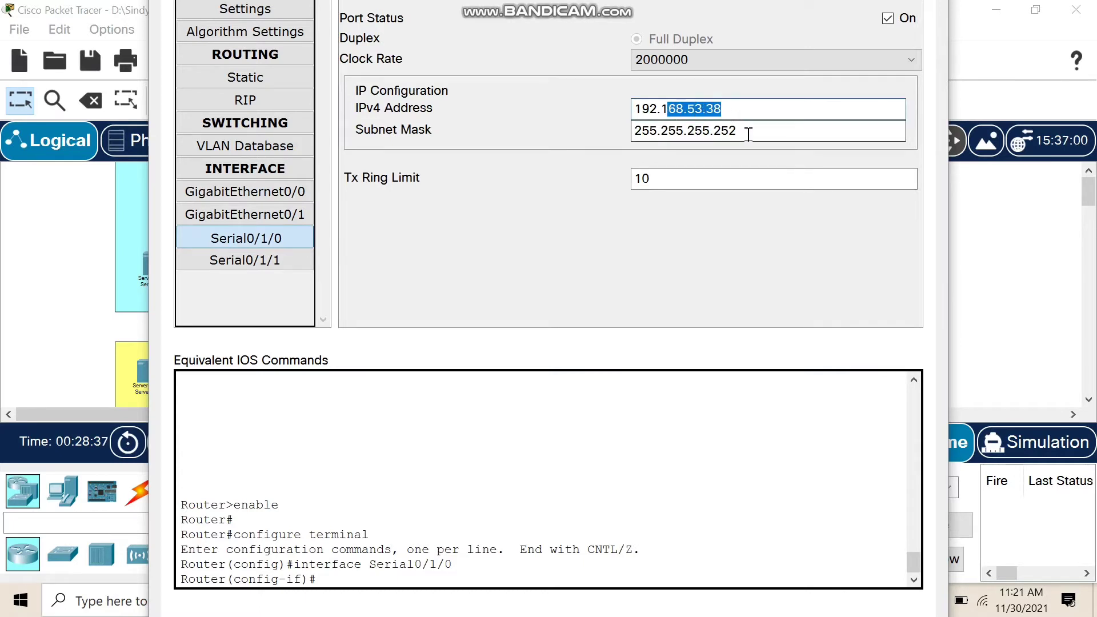
{"action": "left_click", "coordinate": [954, 63]}
{"action": "left_click", "coordinate": [921, 11]}
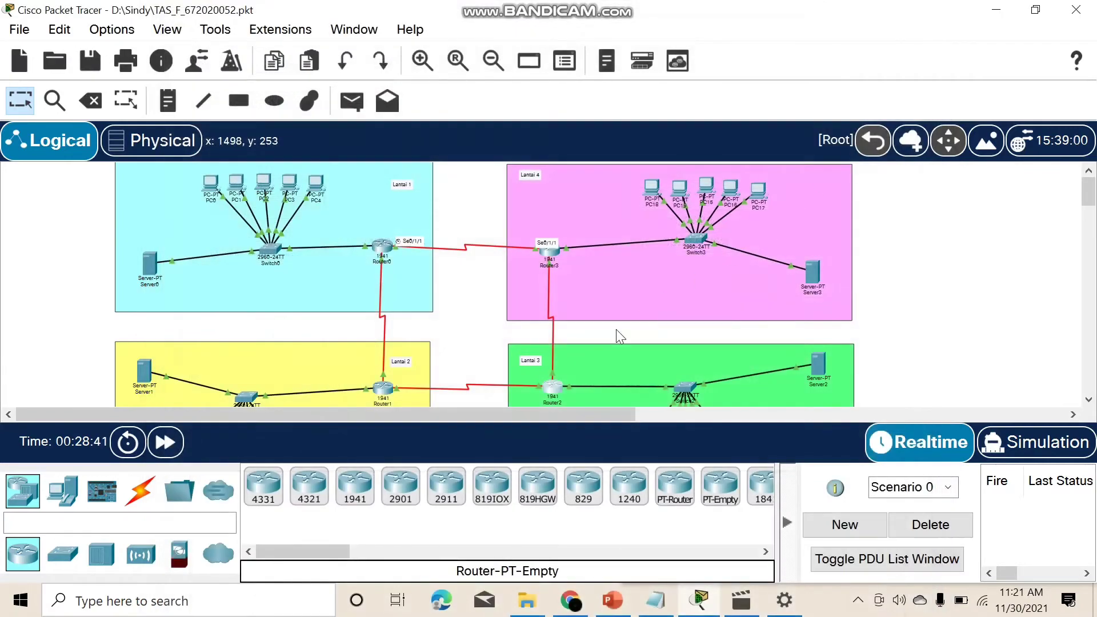
Step: Reopen Router2's configuration and show the Serial0/1/1 interface settings
{"action": "scroll", "coordinate": [579, 358], "scroll_direction": "down", "scroll_amount": 1}
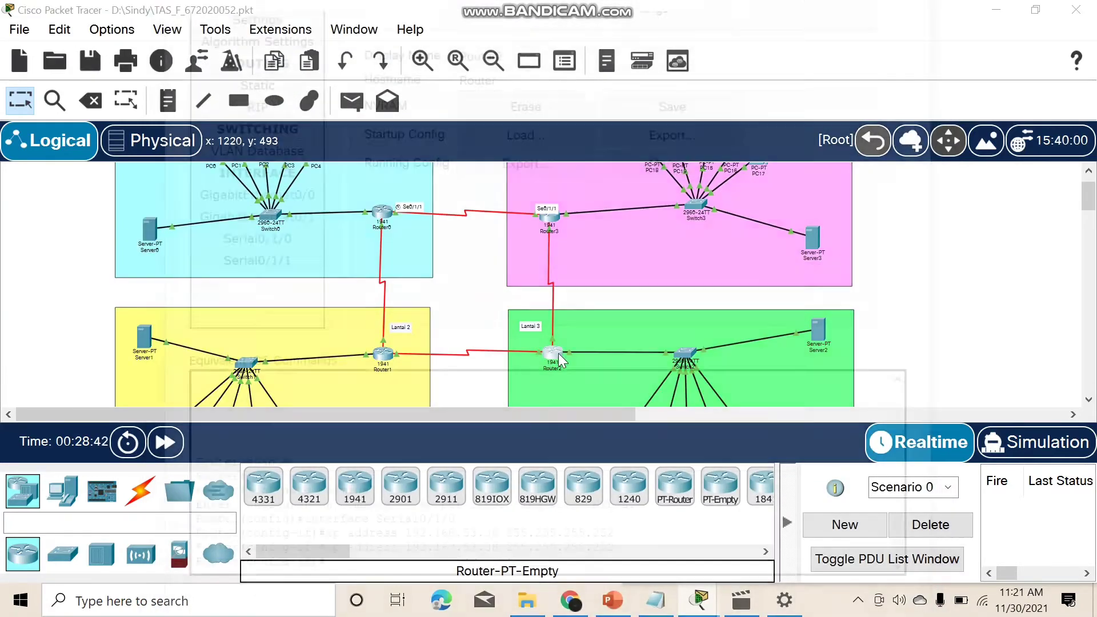
{"action": "left_click", "coordinate": [558, 353]}
{"action": "left_click", "coordinate": [227, 262]}
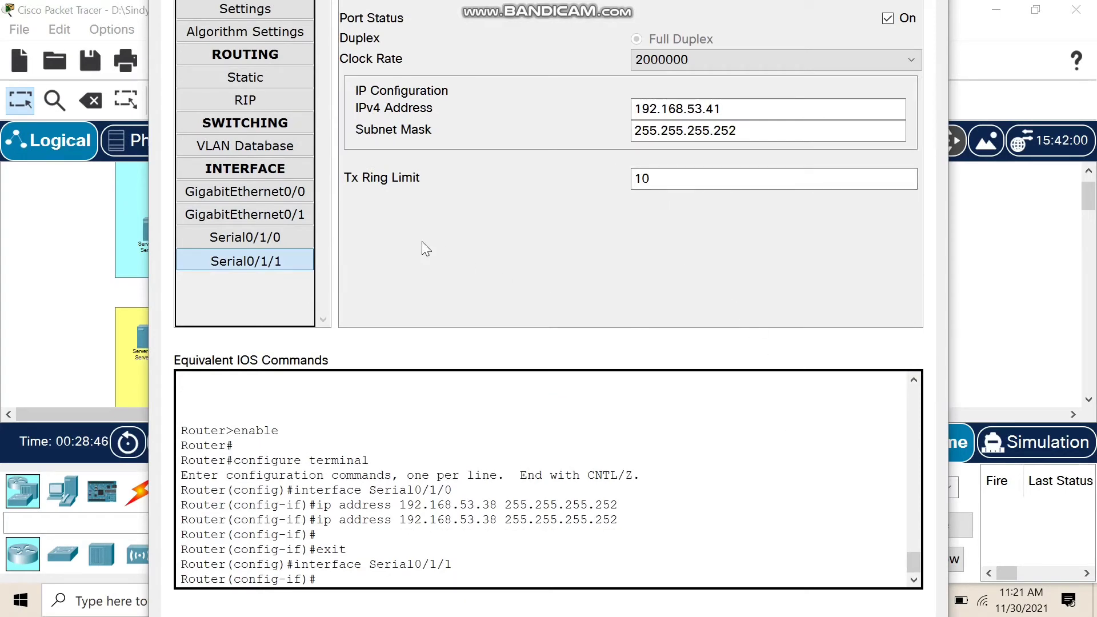
Step: Switch to the Notepad subnet notes and highlight the first host address of the Lantai 3-4 range
{"action": "left_click", "coordinate": [1011, 361]}
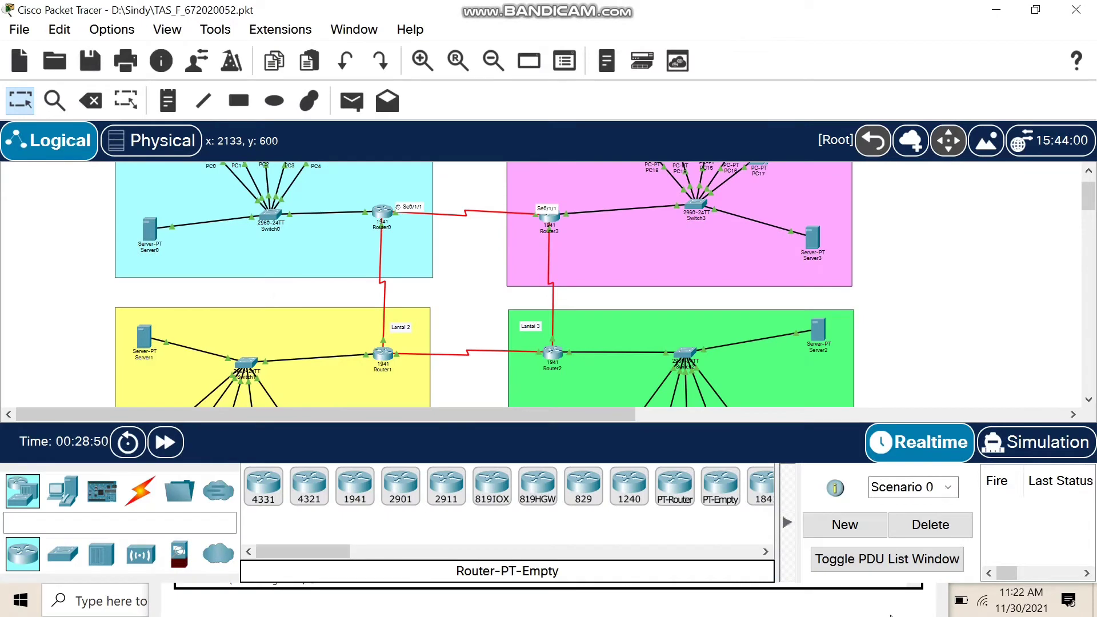
{"action": "left_click", "coordinate": [982, 601]}
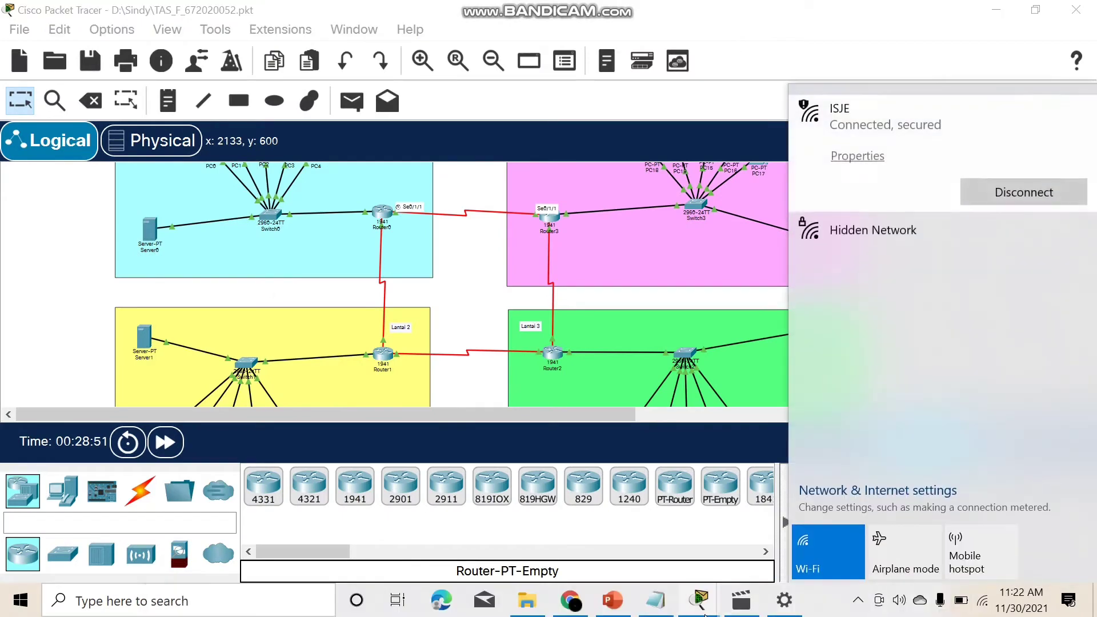
{"action": "left_click", "coordinate": [673, 610]}
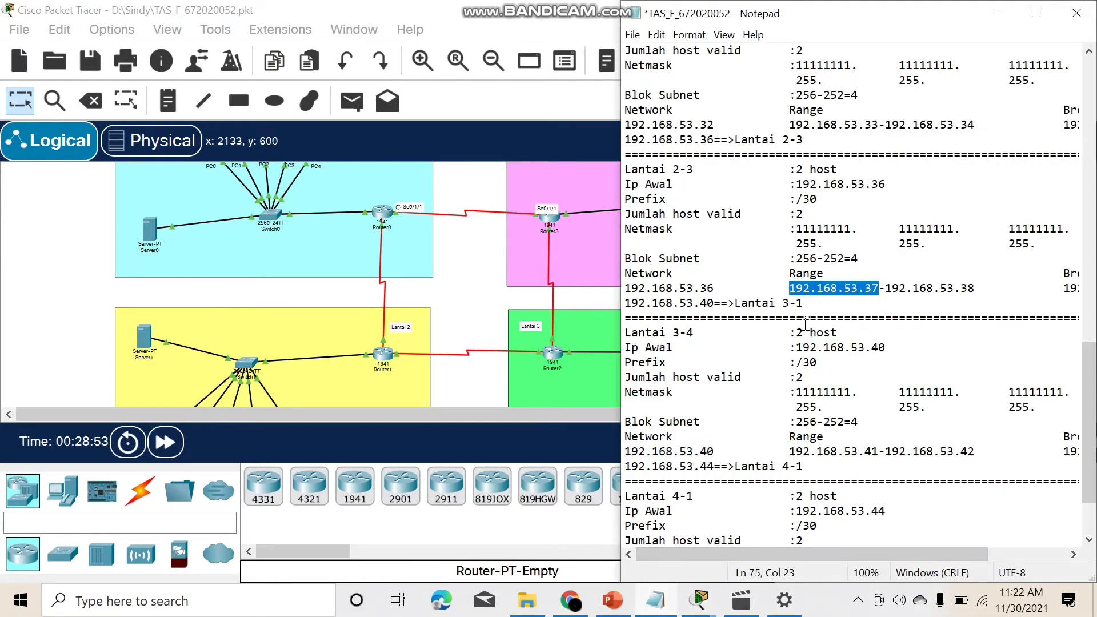
{"action": "scroll", "coordinate": [805, 324], "scroll_direction": "down", "scroll_amount": 1}
{"action": "scroll", "coordinate": [799, 325], "scroll_direction": "down", "scroll_amount": 1}
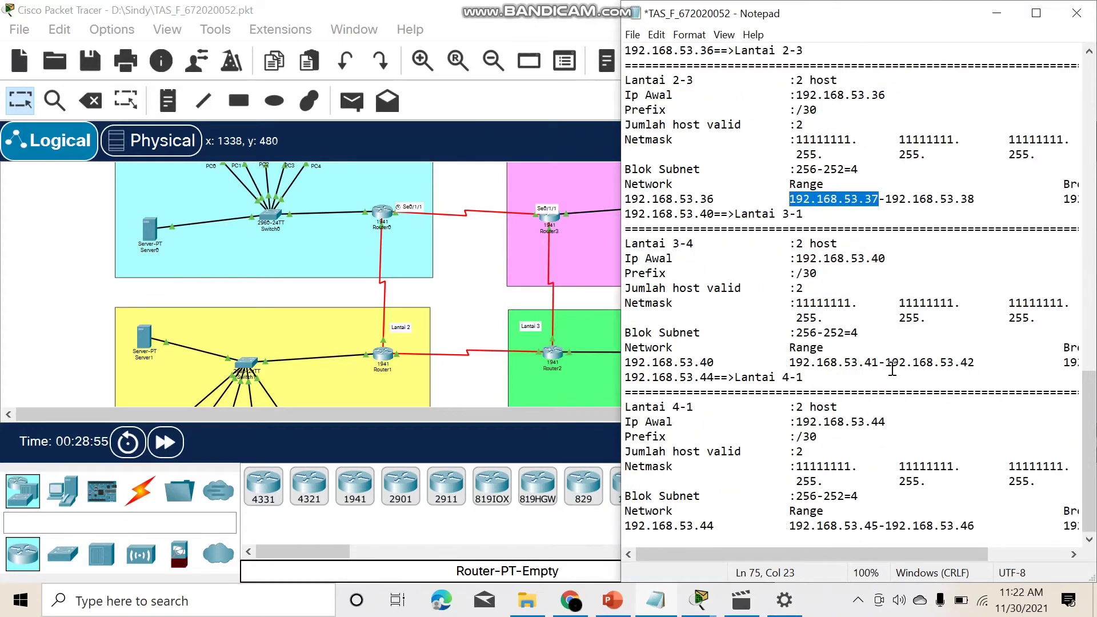
{"action": "left_click_drag", "start_coordinate": [878, 362], "coordinate": [791, 368]}
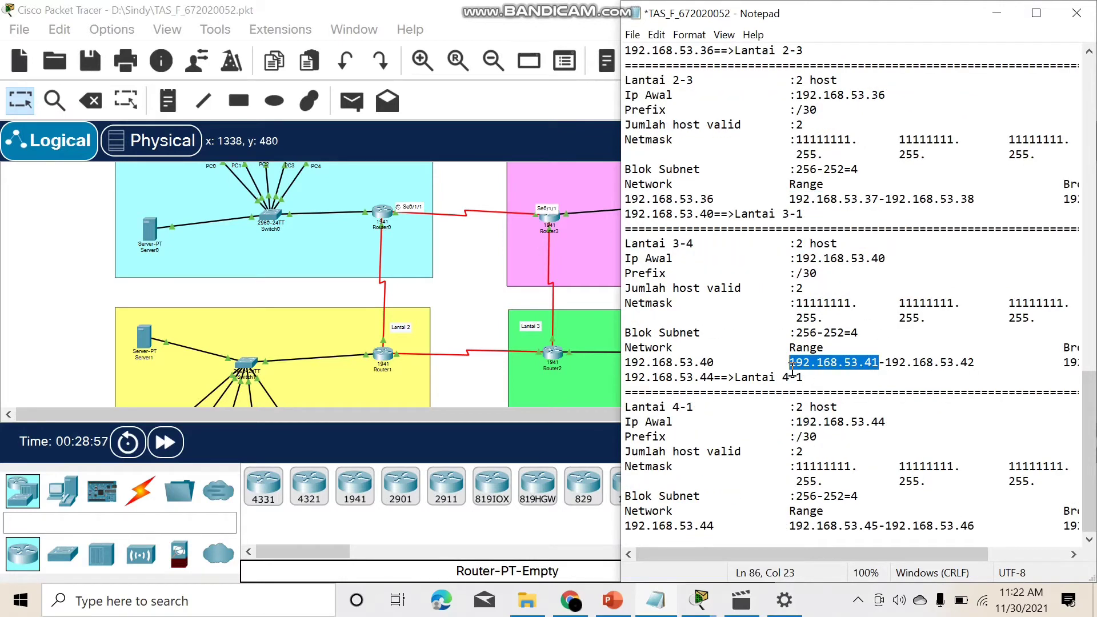
Step: Return to Router2's Serial0/1/1 settings, check the IPv4 address and subnet mask against the notes, and close the window
{"action": "scroll", "coordinate": [533, 373], "scroll_direction": "down", "scroll_amount": 2}
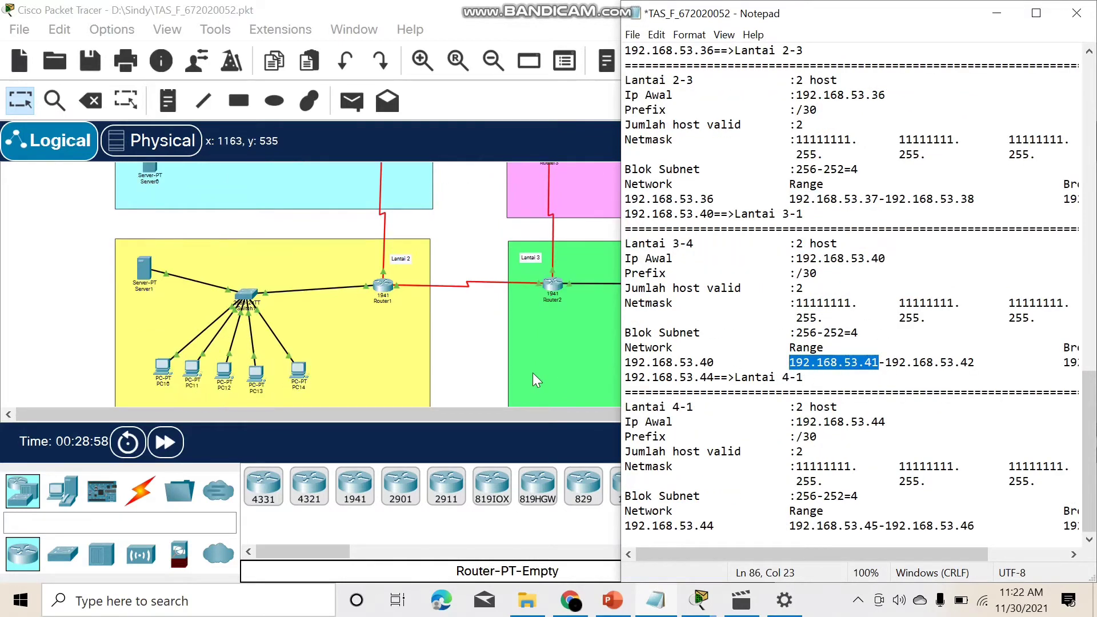
{"action": "left_click", "coordinate": [593, 323]}
{"action": "left_click", "coordinate": [559, 289]}
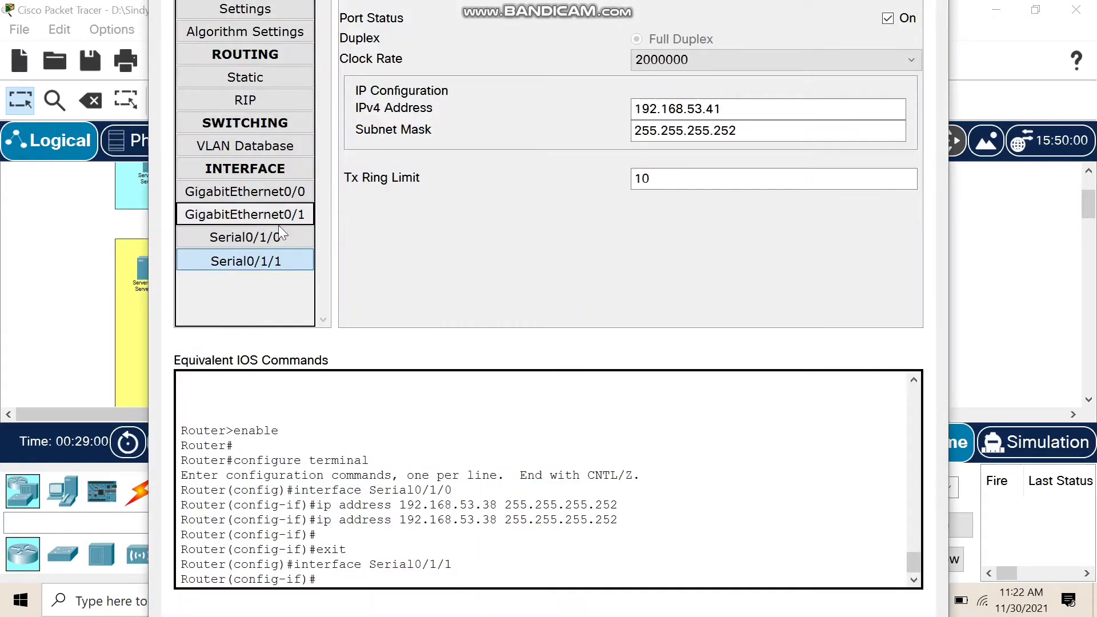
{"action": "left_click_drag", "start_coordinate": [736, 116], "coordinate": [642, 105]}
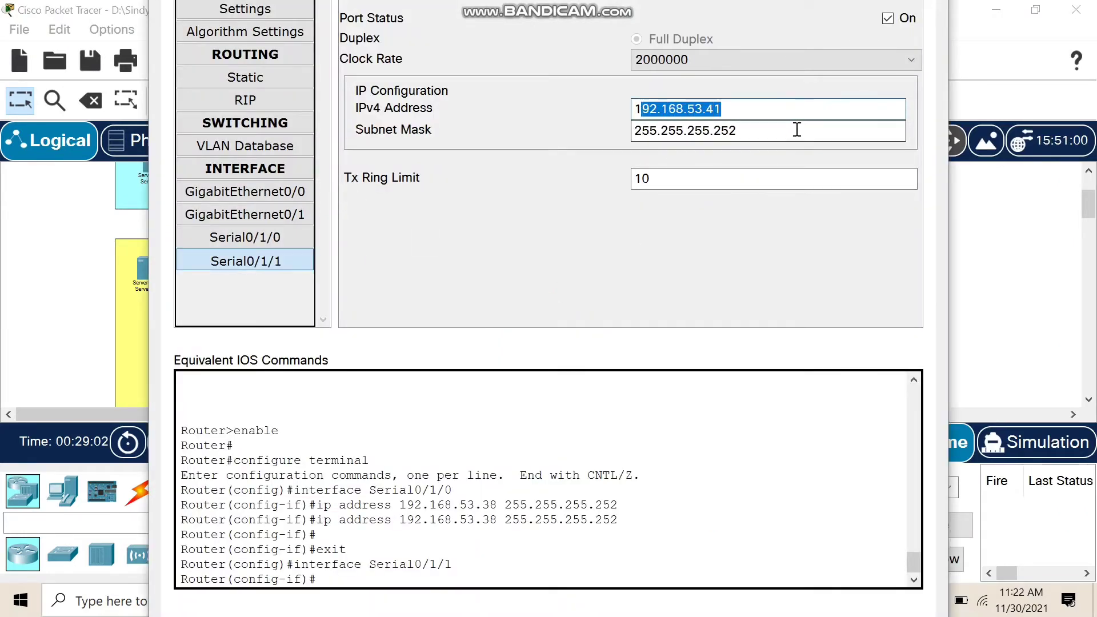
{"action": "left_click_drag", "start_coordinate": [796, 129], "coordinate": [671, 143]}
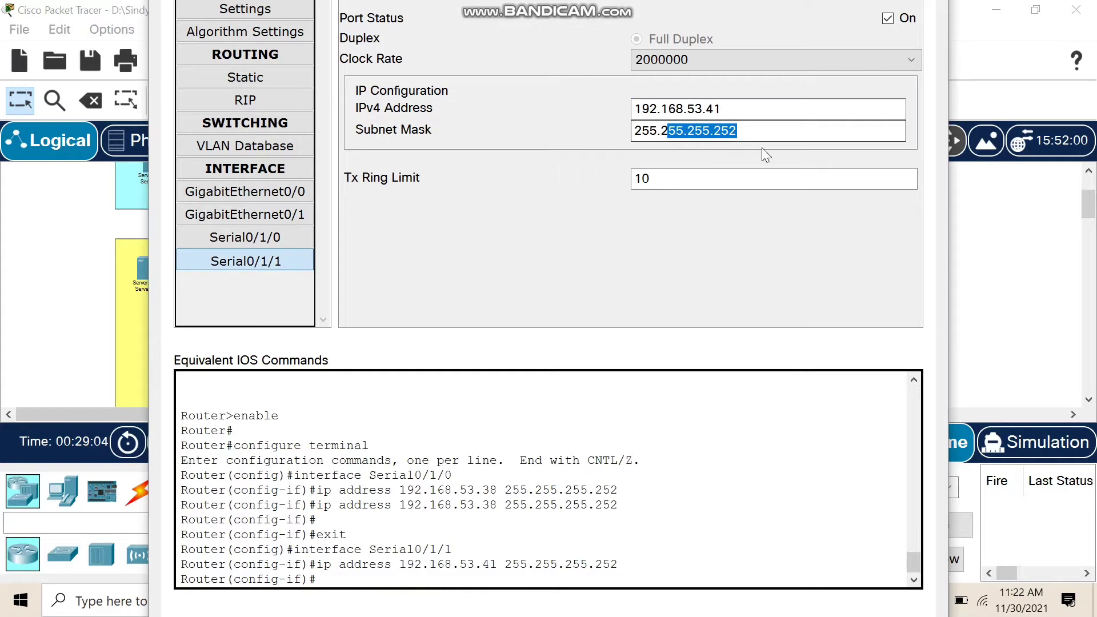
{"action": "left_click", "coordinate": [947, 211]}
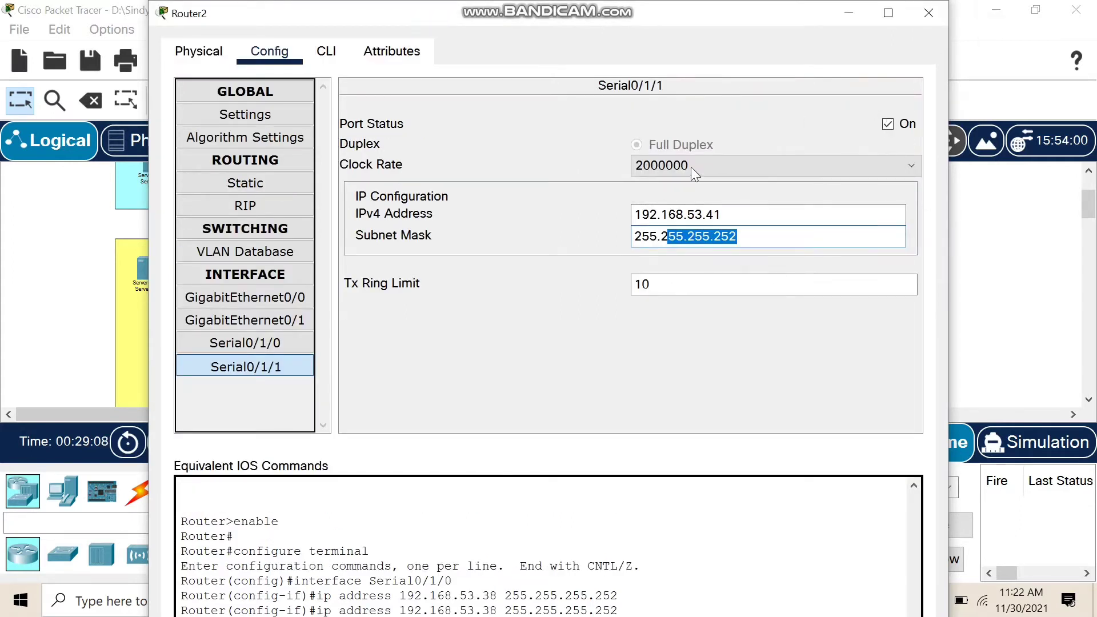
{"action": "left_click", "coordinate": [944, 10]}
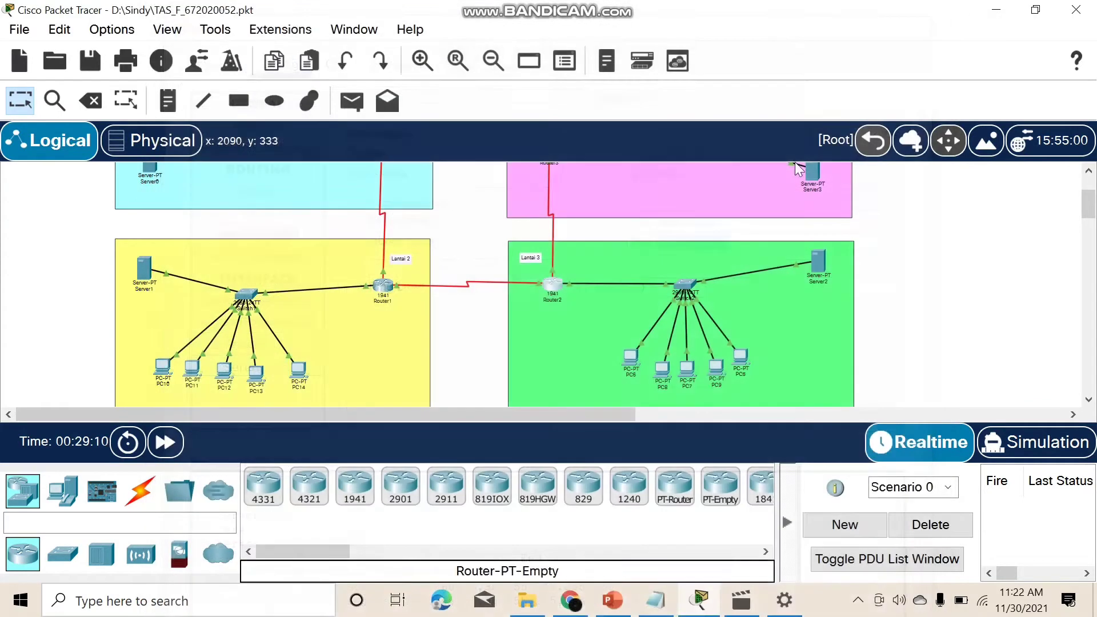
Step: Review Router2's Serial0/1/1 interface settings once more and close the router window
{"action": "scroll", "coordinate": [576, 274], "scroll_direction": "up", "scroll_amount": 2}
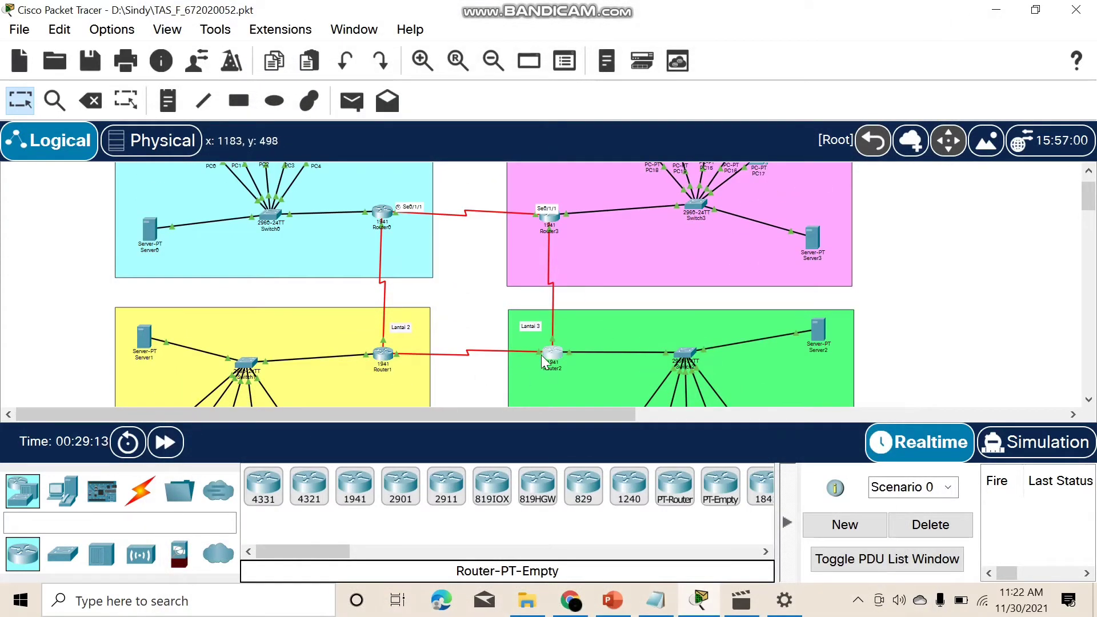
{"action": "mouse_move", "coordinate": [761, 610]}
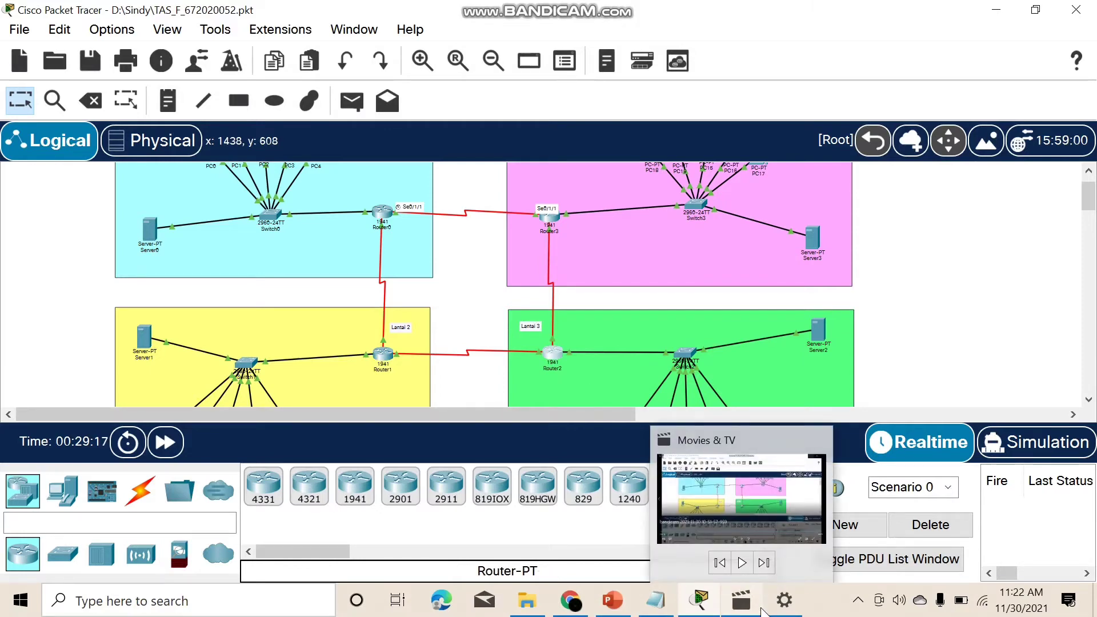
{"action": "left_click", "coordinate": [546, 354]}
{"action": "left_click", "coordinate": [219, 268]}
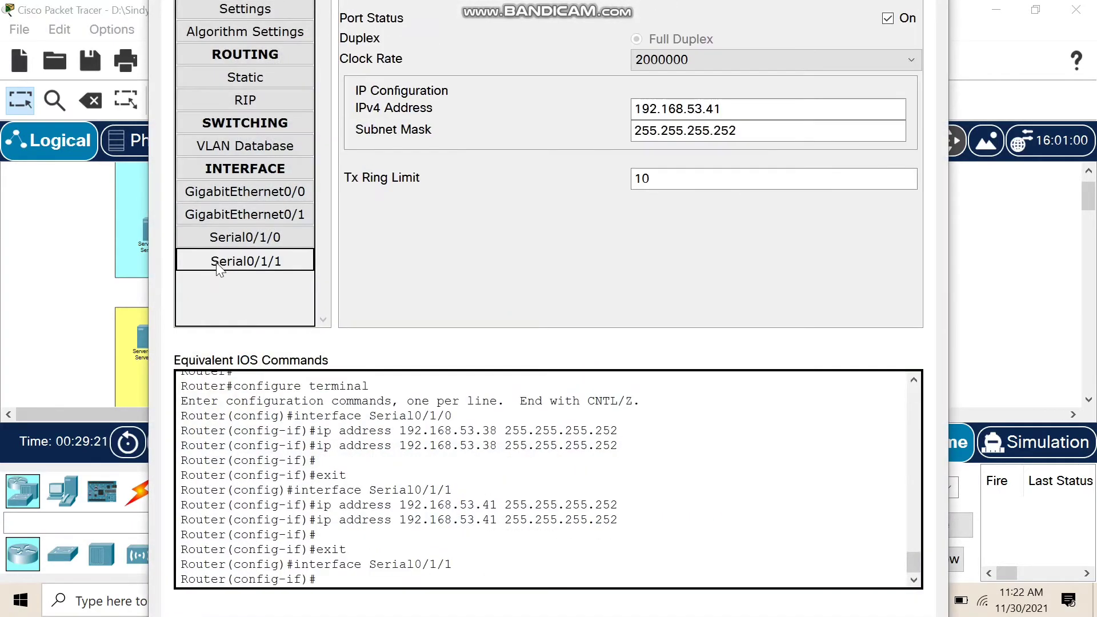
{"action": "left_click", "coordinate": [971, 273]}
{"action": "left_click", "coordinate": [700, 613]}
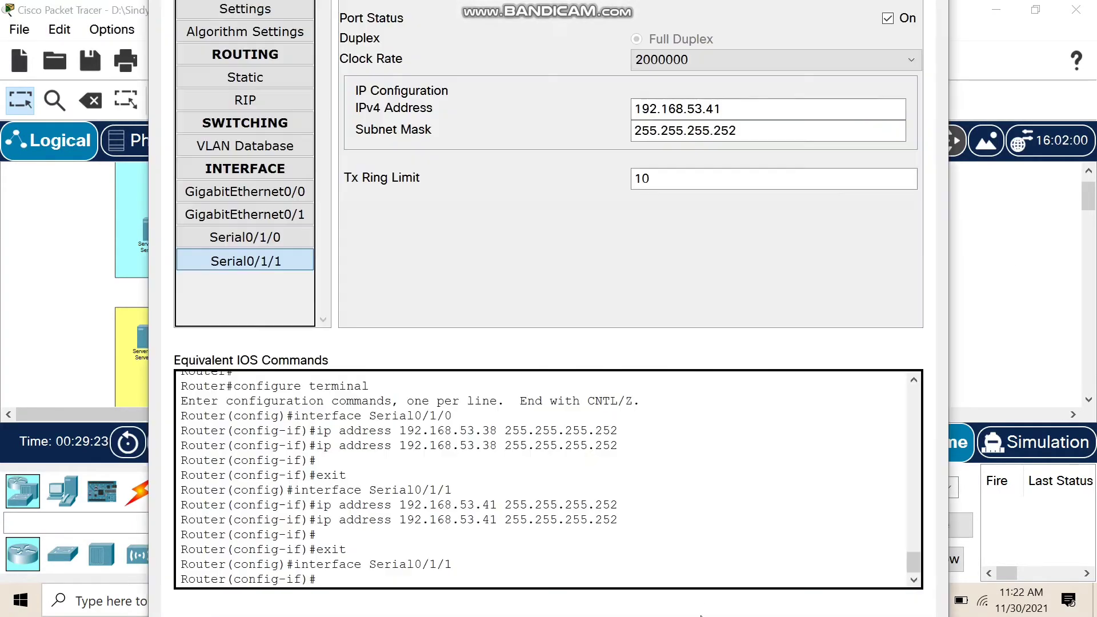
{"action": "left_click_drag", "start_coordinate": [948, 64], "coordinate": [868, 88]}
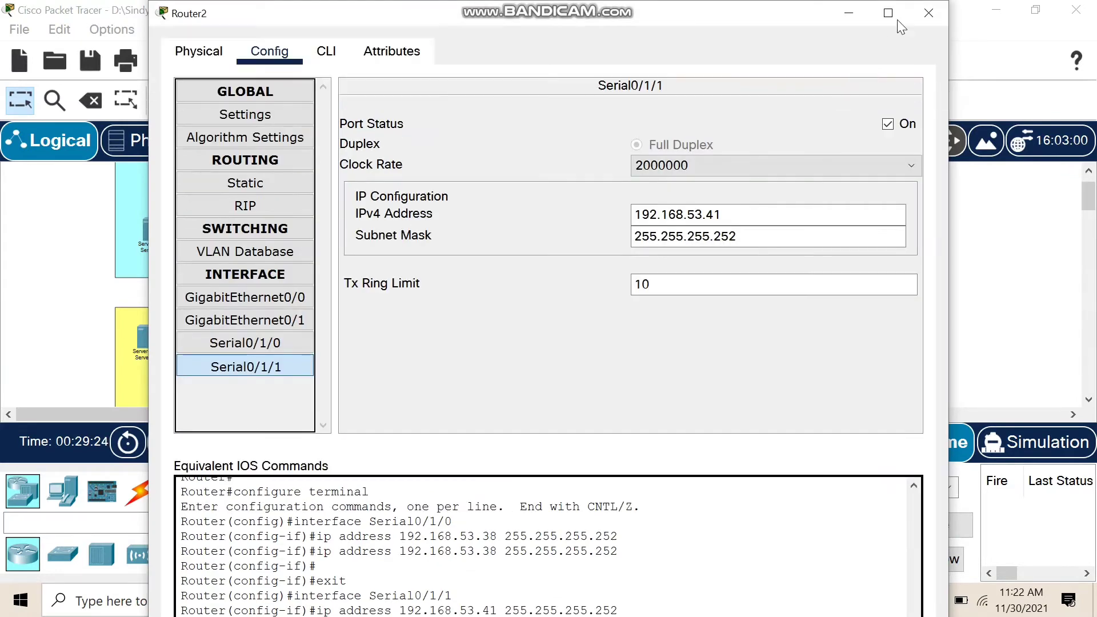
{"action": "left_click", "coordinate": [933, 13]}
Step: Close Router2's configuration window and consult the Lantai 4-1 subnet section in the Notepad notes
{"action": "scroll", "coordinate": [543, 279], "scroll_direction": "up", "scroll_amount": 1}
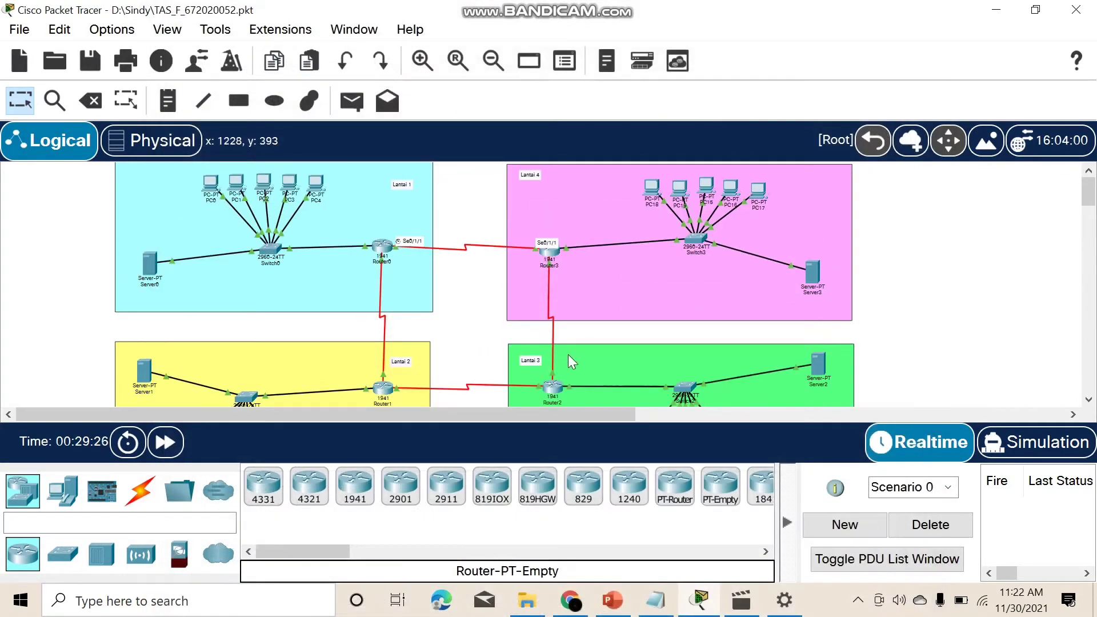
{"action": "left_click", "coordinate": [657, 600]}
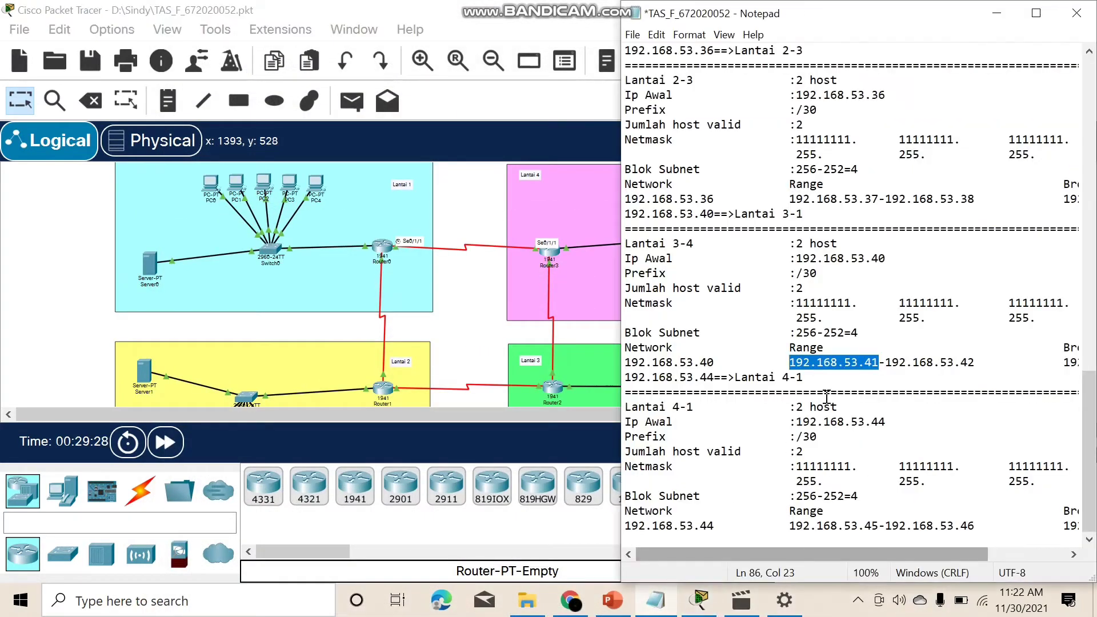
{"action": "left_click", "coordinate": [668, 407]}
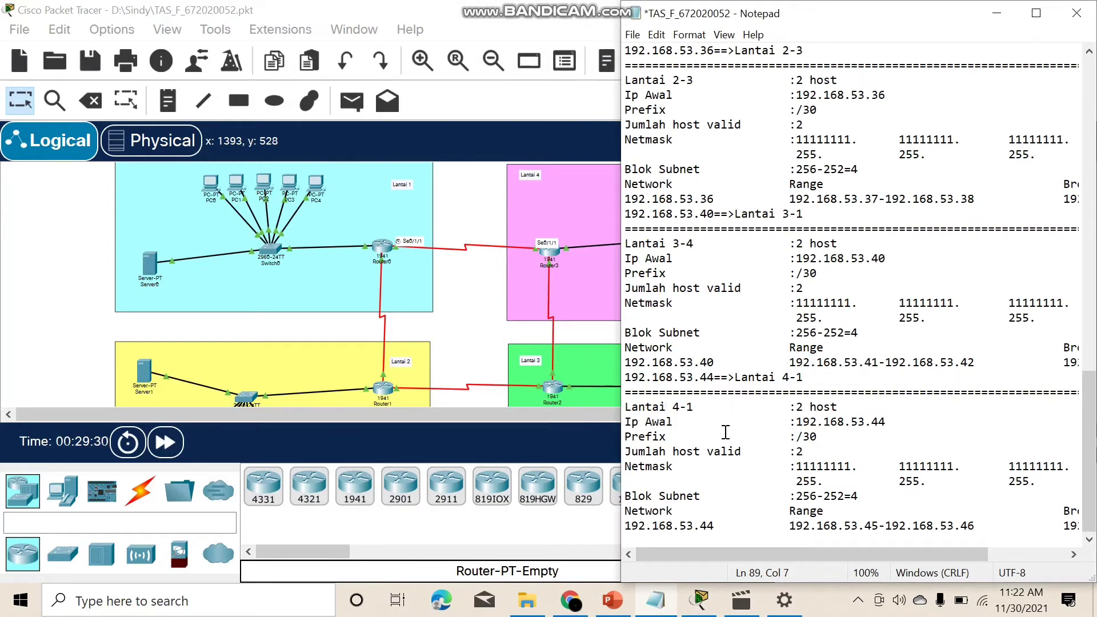
Step: Open Router3's Serial0/1/0 settings in Packet Tracer, check the IPv4 address and subnet mask, and close the window
{"action": "left_click", "coordinate": [538, 248]}
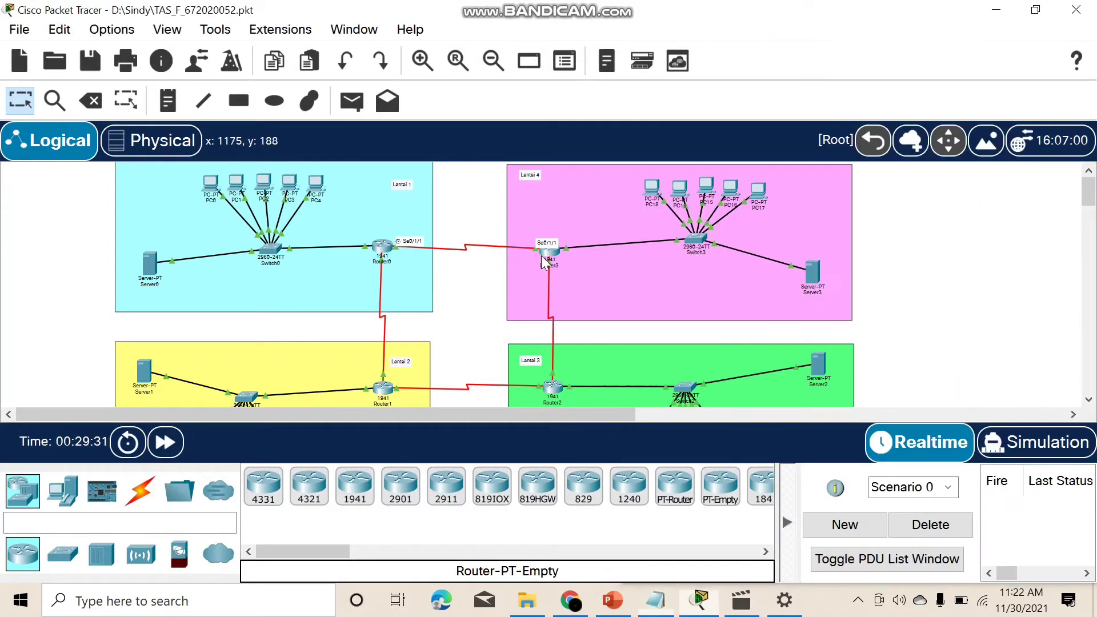
{"action": "left_click", "coordinate": [543, 255]}
{"action": "left_click", "coordinate": [245, 237]}
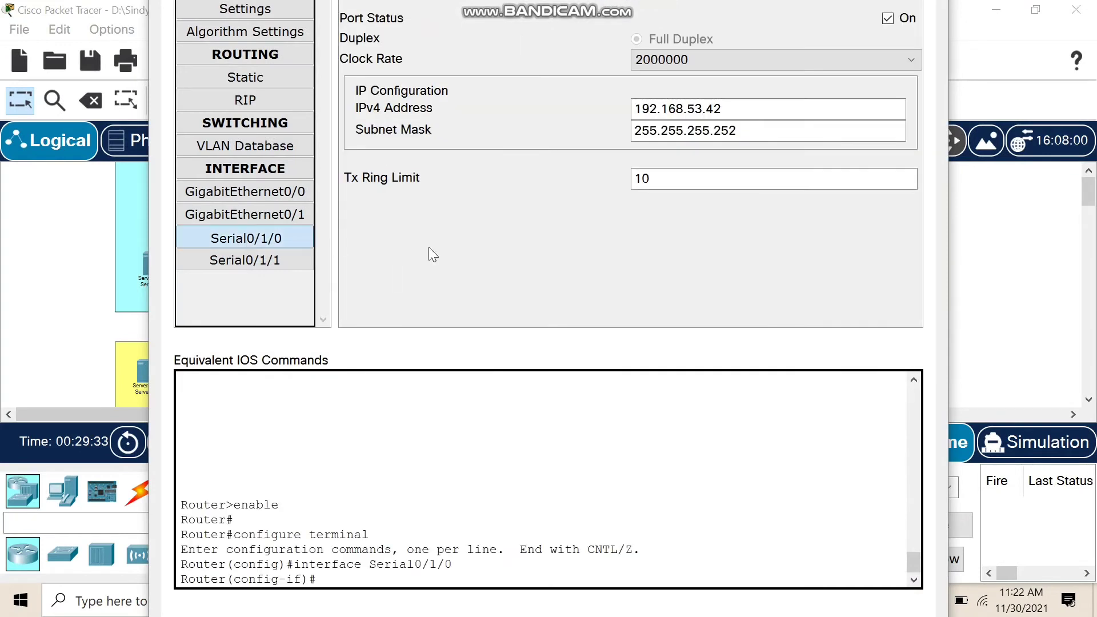
{"action": "left_click", "coordinate": [818, 109]}
{"action": "left_click", "coordinate": [722, 130]}
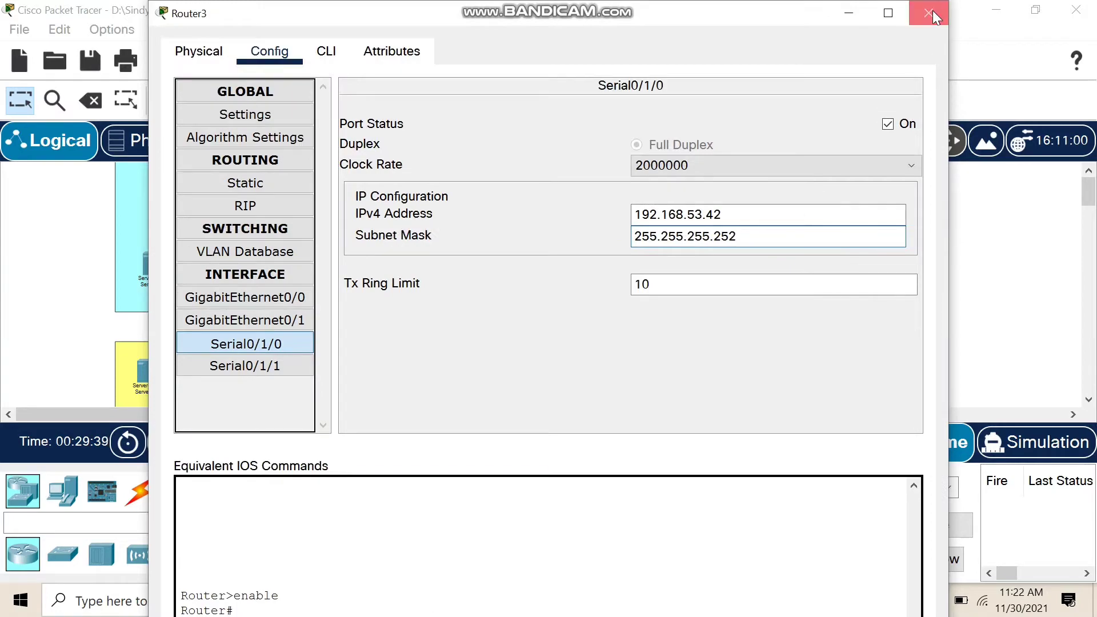
{"action": "left_click", "coordinate": [949, 8]}
Step: Show Router3's Serial0/1/1 settings, and highlight the first host address of the Lantai 4-1 range in the Notepad notes
{"action": "left_click", "coordinate": [546, 253]}
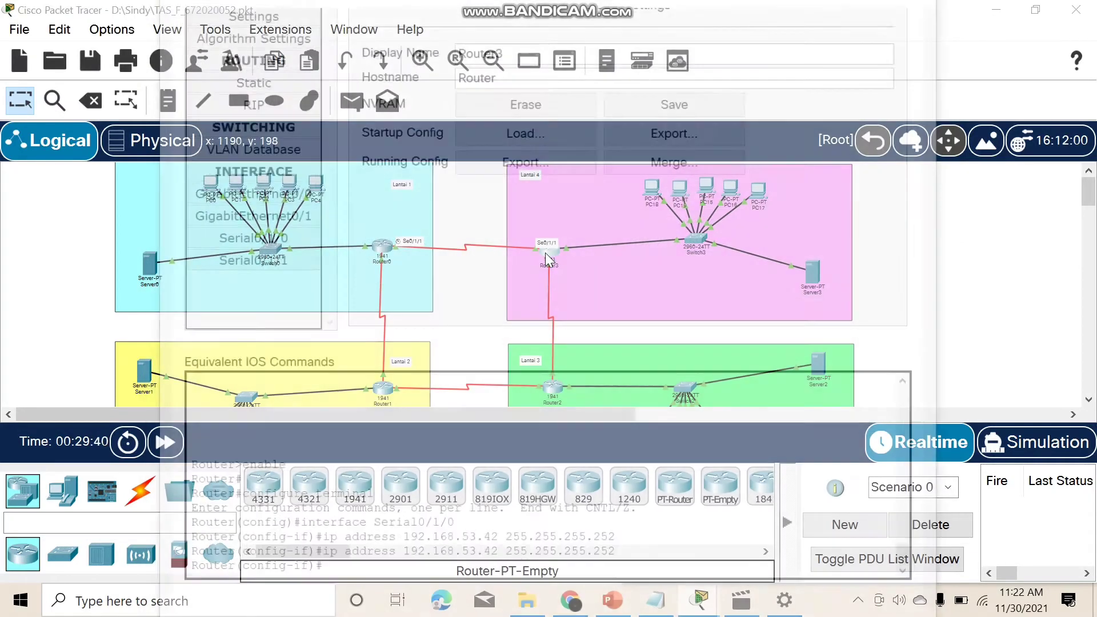
{"action": "left_click", "coordinate": [251, 262]}
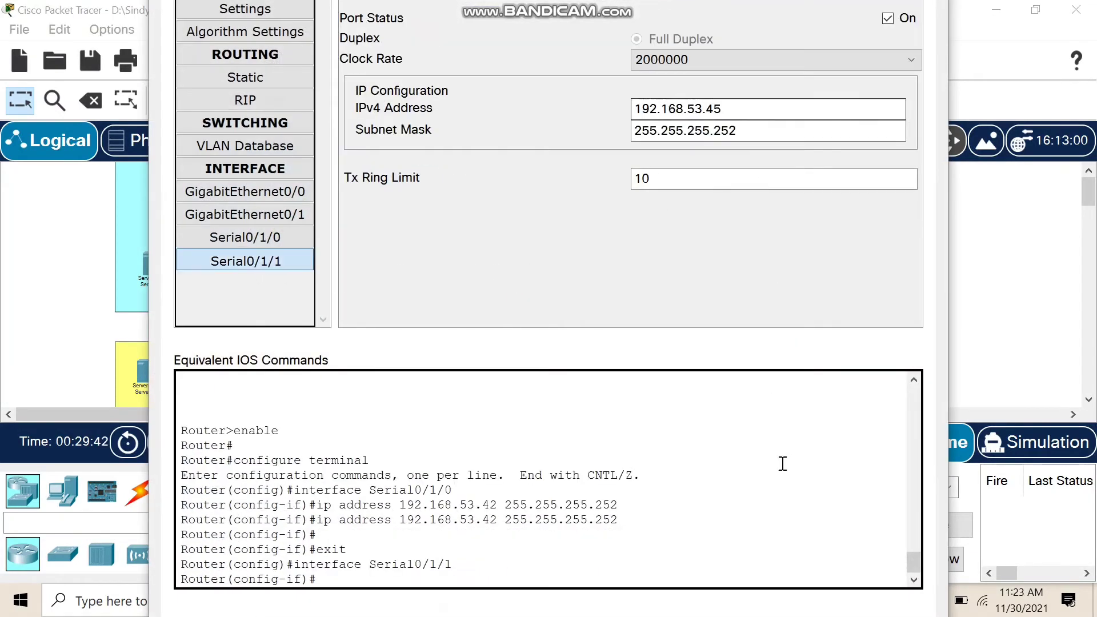
{"action": "left_click", "coordinate": [1040, 363]}
{"action": "left_click", "coordinate": [943, 615]}
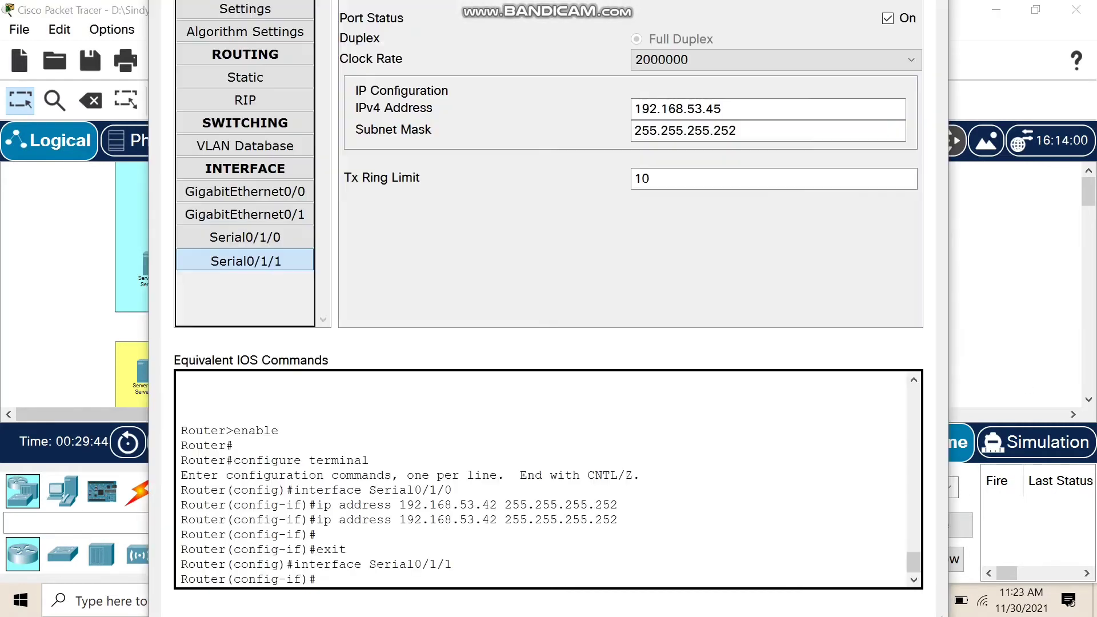
{"action": "left_click", "coordinate": [961, 600]}
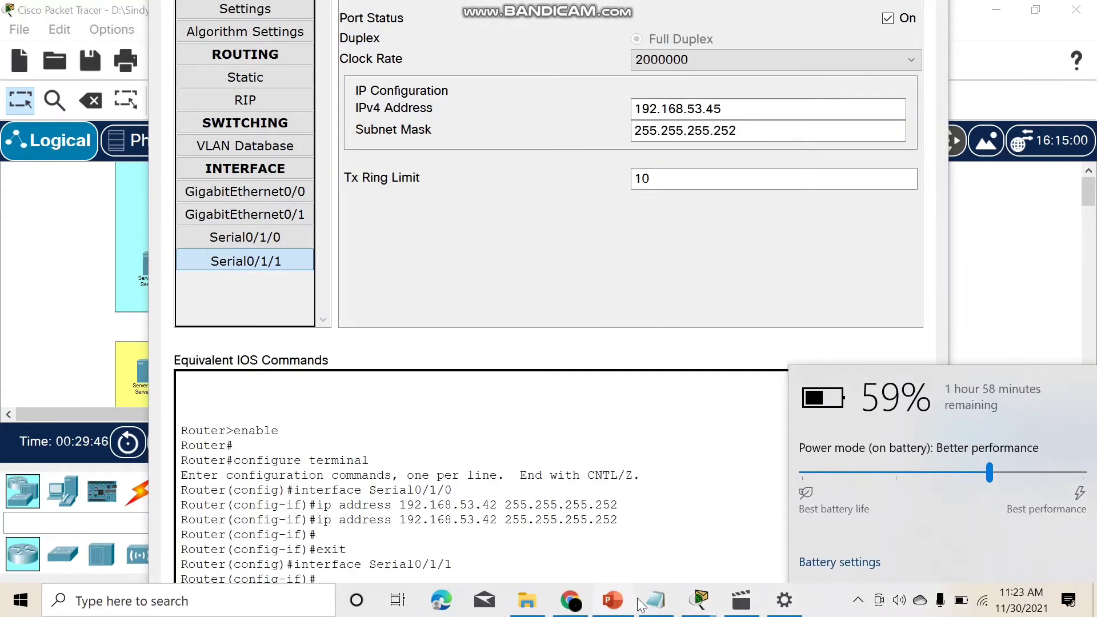
{"action": "left_click", "coordinate": [661, 606]}
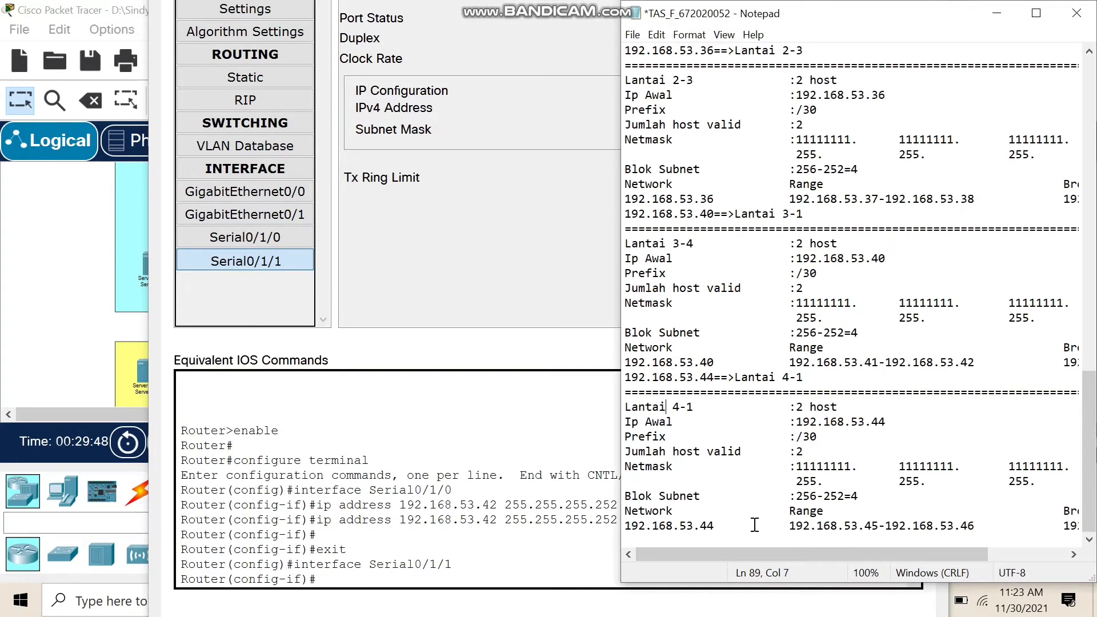
{"action": "left_click", "coordinate": [714, 412]}
{"action": "left_click_drag", "start_coordinate": [878, 526], "coordinate": [768, 526]}
Step: Return to Router3's Serial0/1/1 settings, check the IPv4 address and subnet mask against the notes, and close the window
{"action": "left_click", "coordinate": [570, 267]}
{"action": "left_click_drag", "start_coordinate": [722, 109], "coordinate": [650, 109]}
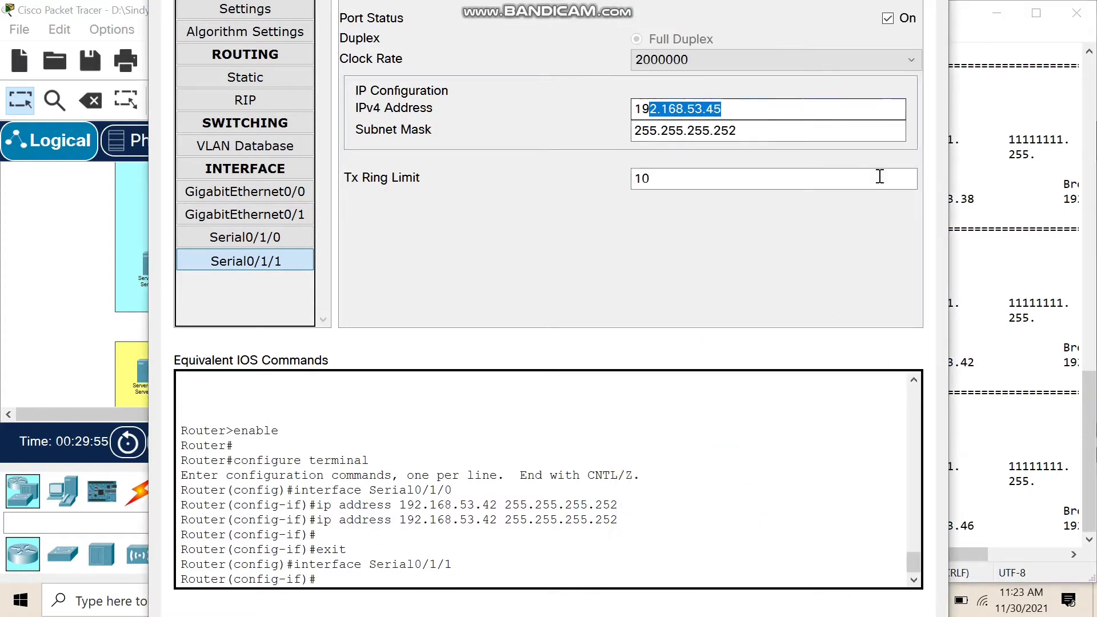
{"action": "left_click_drag", "start_coordinate": [791, 135], "coordinate": [644, 145]}
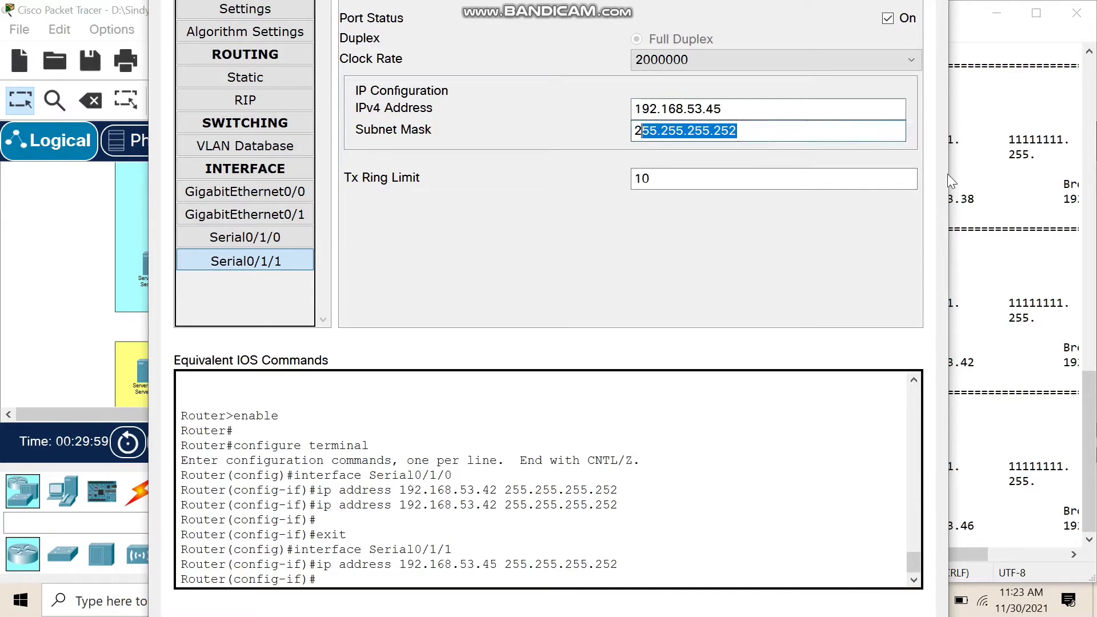
{"action": "left_click_drag", "start_coordinate": [951, 170], "coordinate": [842, 187]}
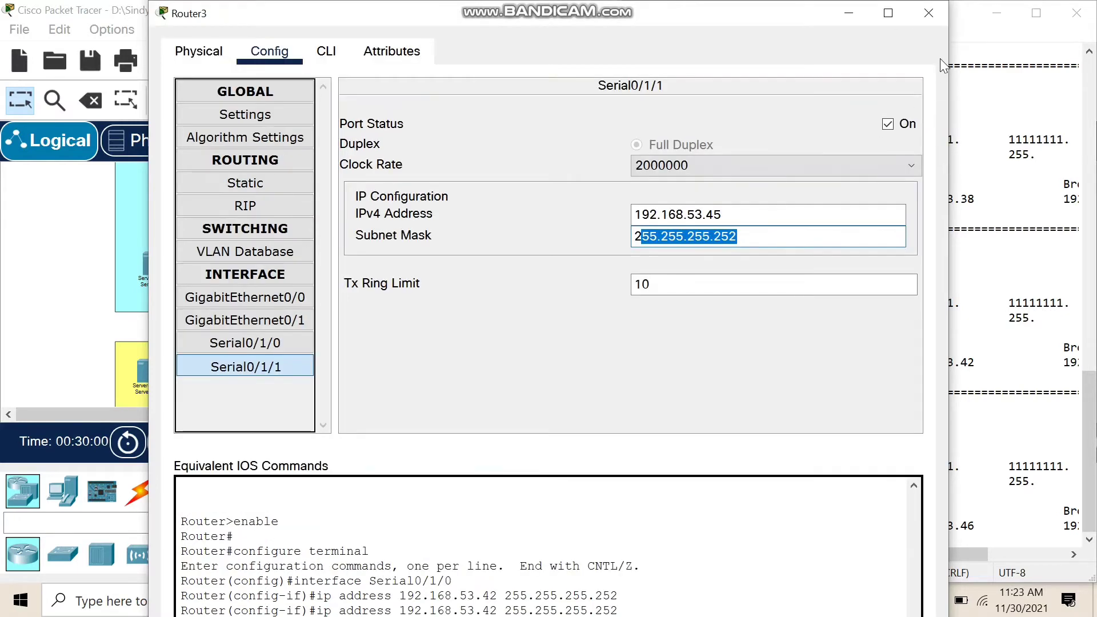
{"action": "left_click", "coordinate": [930, 12]}
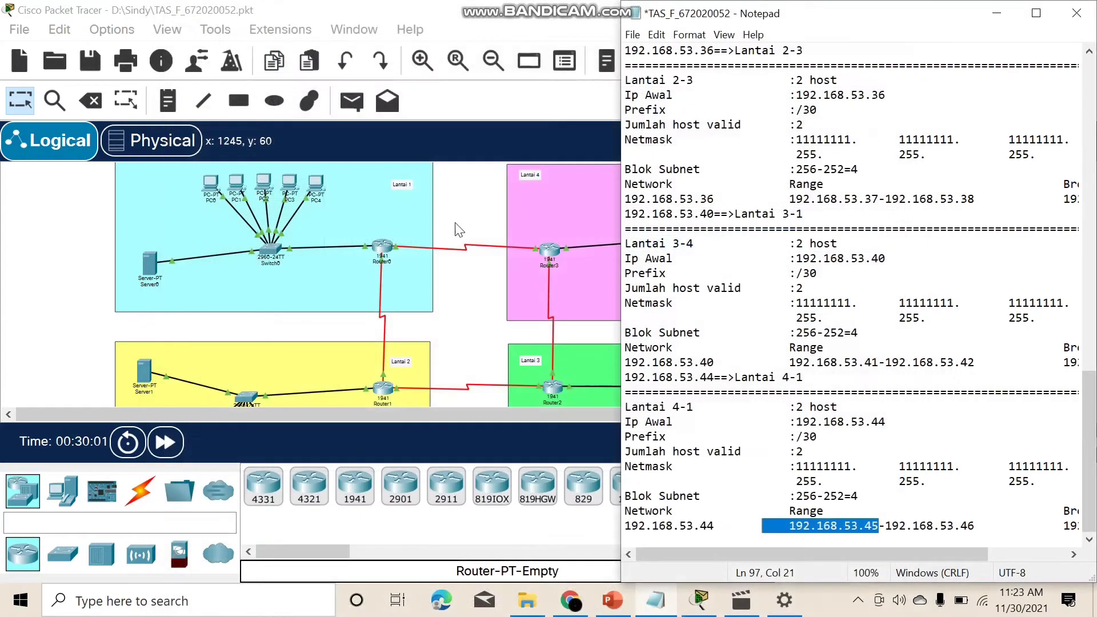
Step: Open Router0's Serial0/1/1 settings, check the IPv4 address and subnet mask, and close the window
{"action": "left_click", "coordinate": [388, 255]}
{"action": "left_click", "coordinate": [251, 269]}
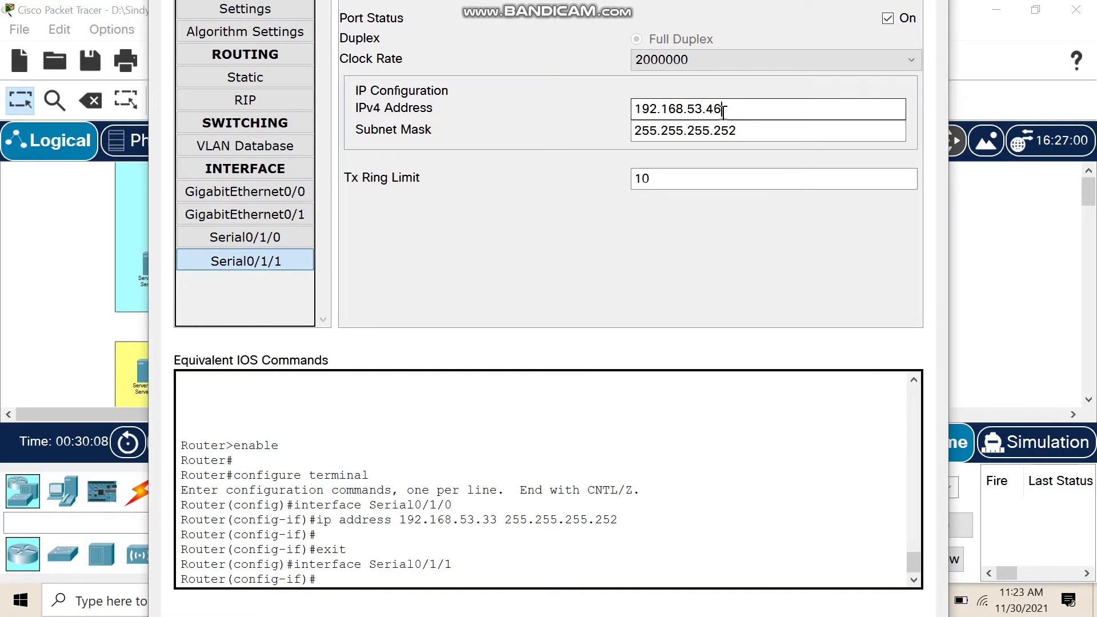
{"action": "left_click_drag", "start_coordinate": [723, 111], "coordinate": [691, 111]}
{"action": "left_click", "coordinate": [796, 134]}
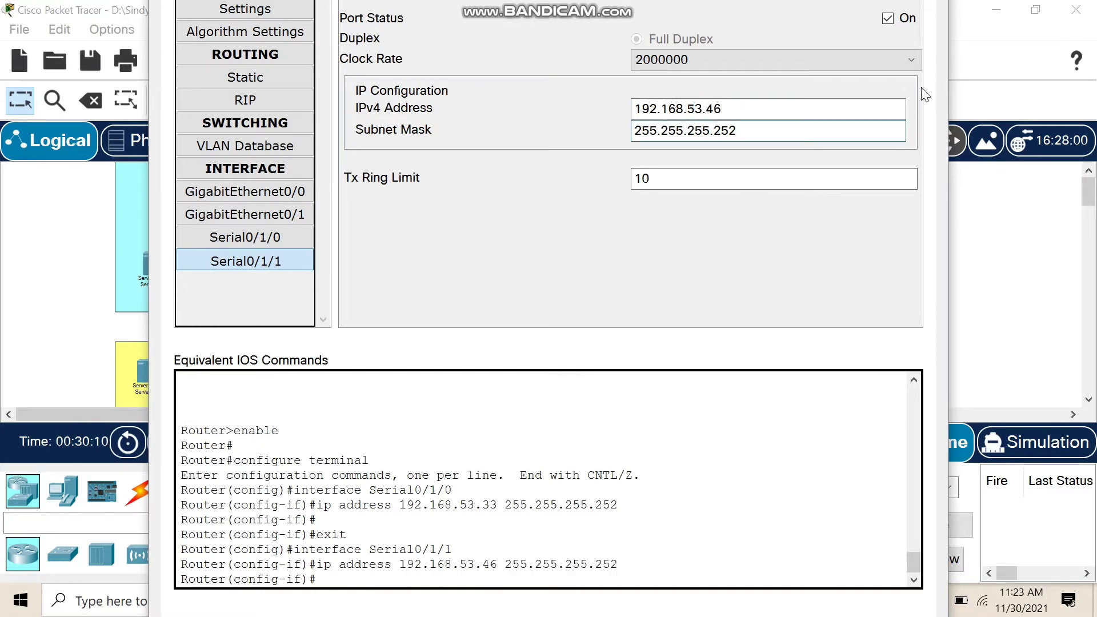
{"action": "left_click_drag", "start_coordinate": [952, 92], "coordinate": [943, 92]}
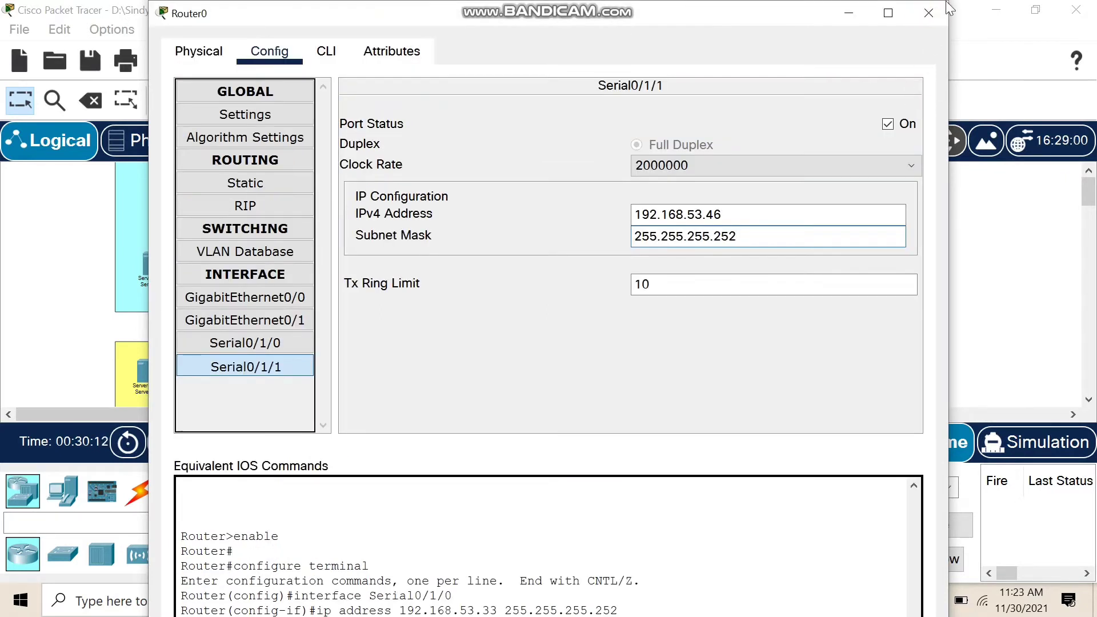
{"action": "left_click", "coordinate": [931, 11]}
Step: Test the link between Lantai 1 and Lantai 2 with a simple PDU from Router0 to Router1
{"action": "scroll", "coordinate": [809, 348], "scroll_direction": "down", "scroll_amount": 3}
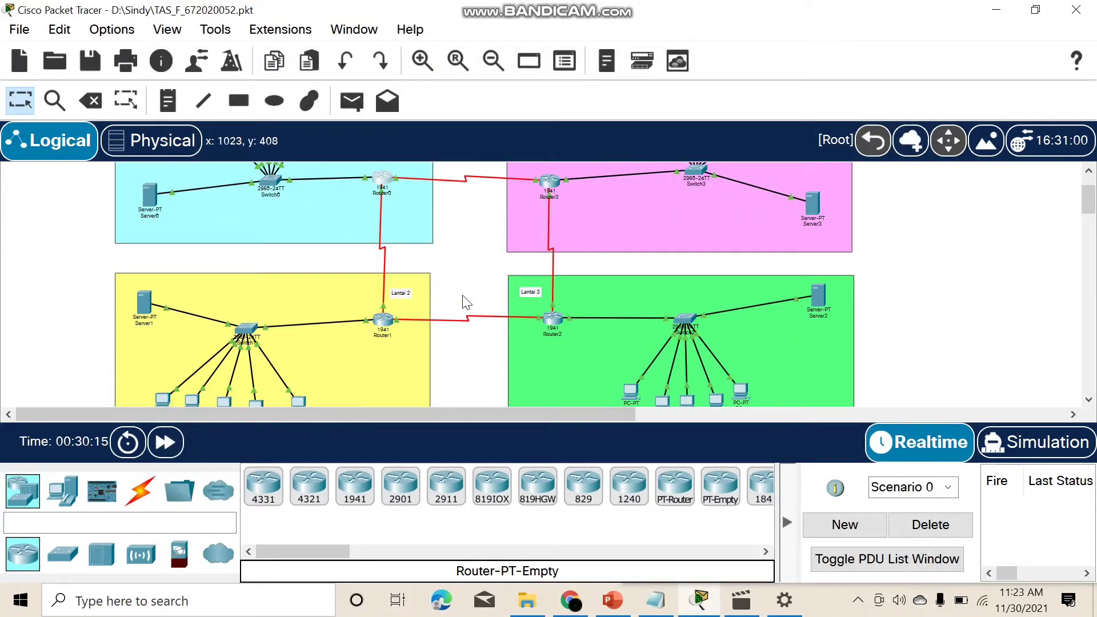
{"action": "scroll", "coordinate": [463, 301], "scroll_direction": "up", "scroll_amount": 2}
{"action": "left_click", "coordinate": [353, 102]}
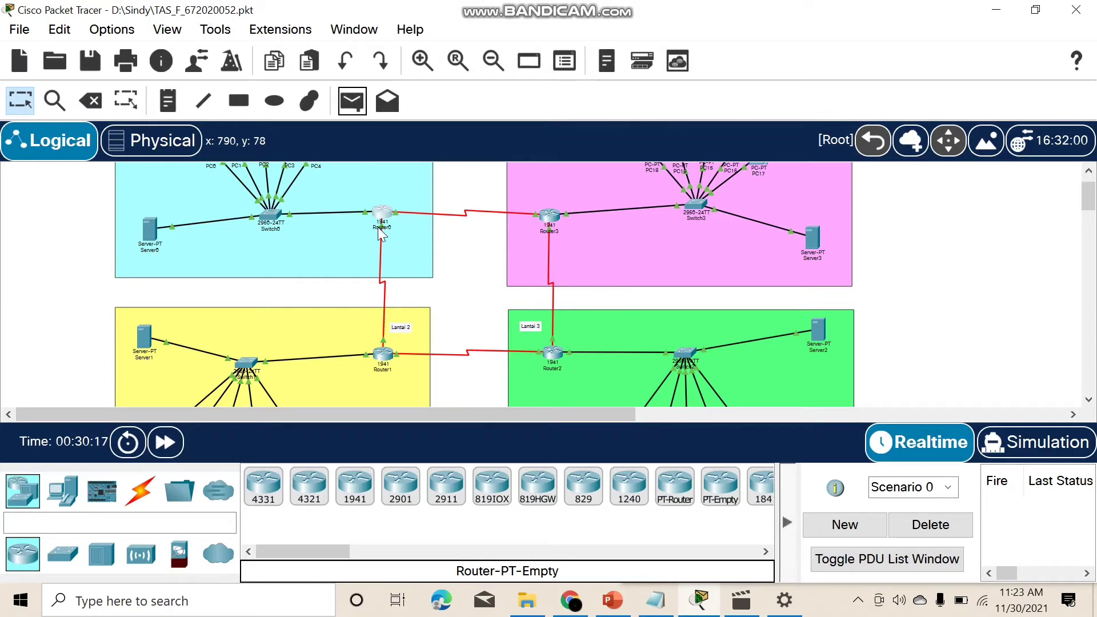
{"action": "left_click", "coordinate": [353, 103]}
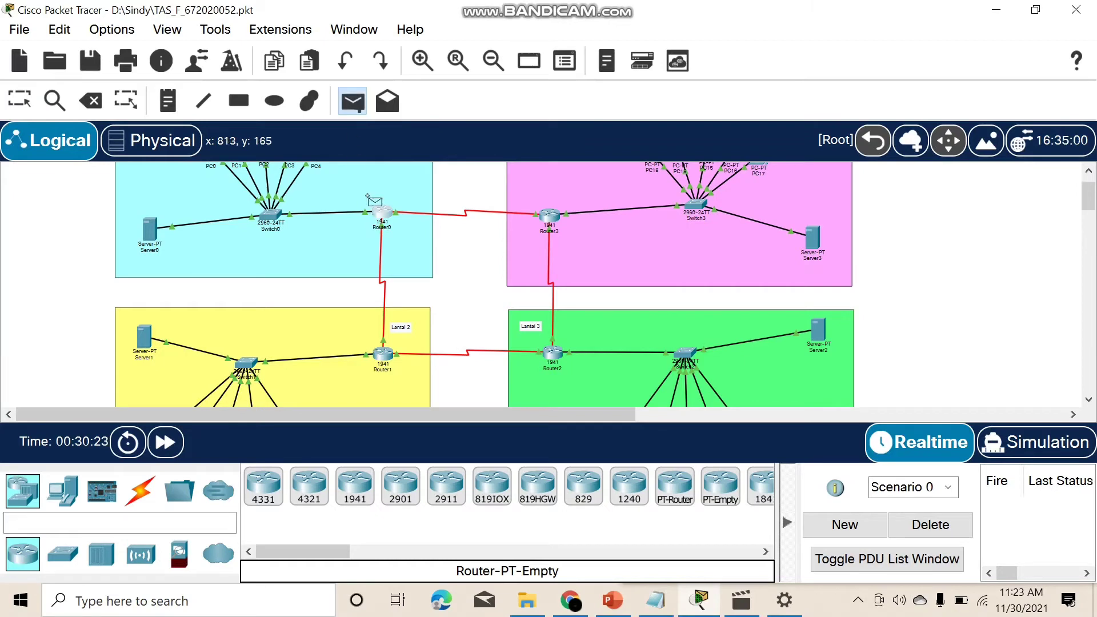
{"action": "left_click", "coordinate": [380, 212]}
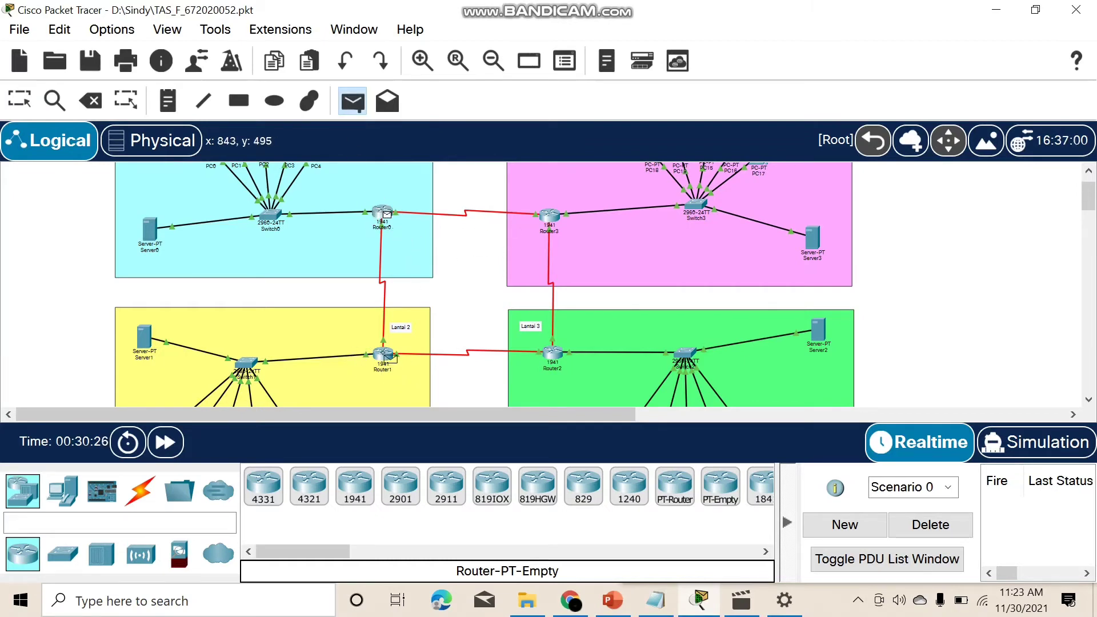
{"action": "left_click", "coordinate": [385, 354]}
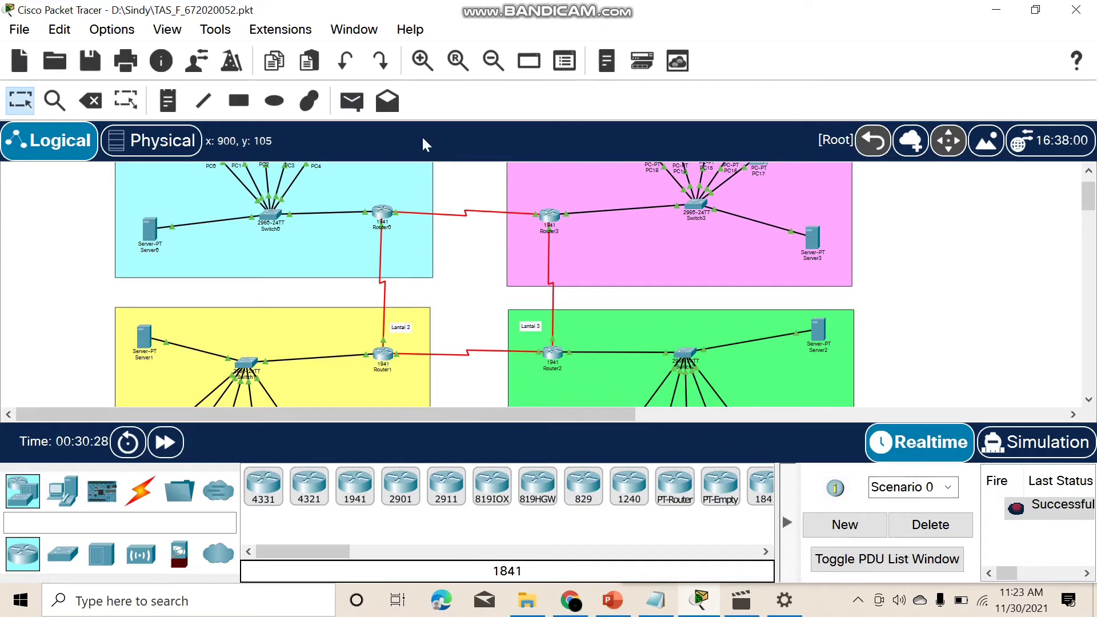
Step: Test the link between Lantai 2 and Lantai 3 with a simple PDU from Router1 to Router2
{"action": "left_click", "coordinate": [357, 105]}
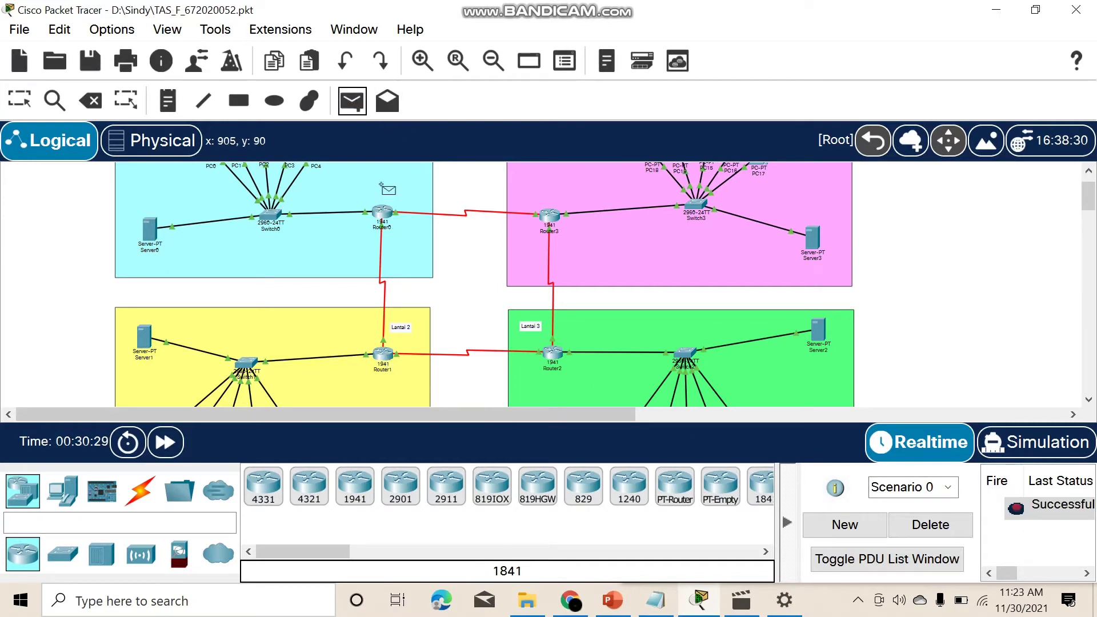
{"action": "left_click", "coordinate": [385, 354]}
{"action": "left_click", "coordinate": [553, 354]}
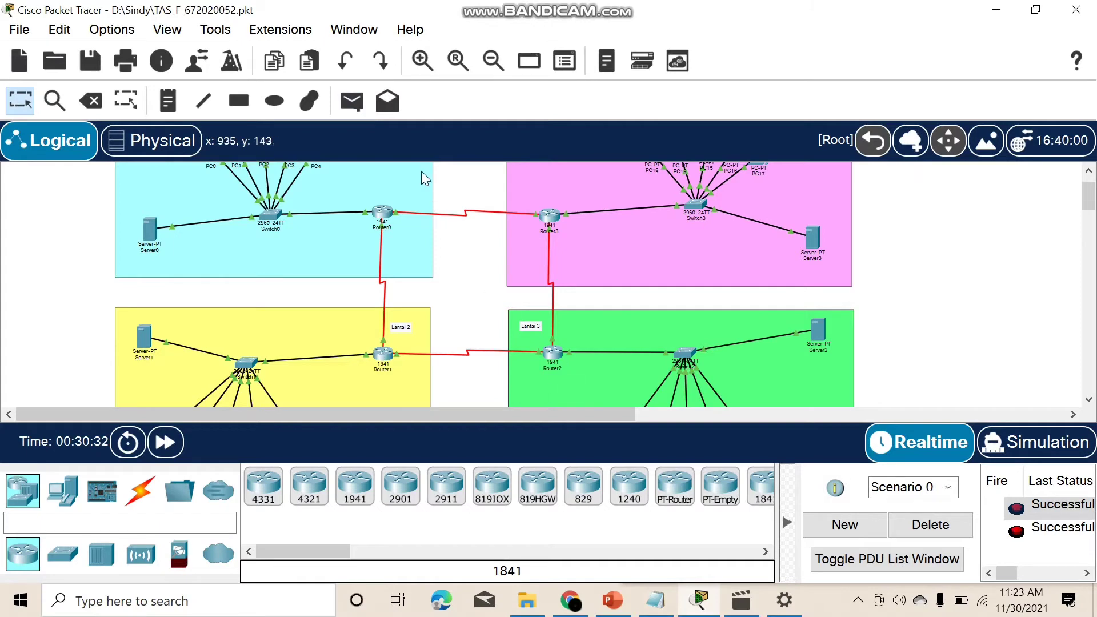
Step: Send a simple PDU from Router2 to Router3 and delete the scenario to clear the PDU list
{"action": "left_click", "coordinate": [350, 108]}
{"action": "left_click", "coordinate": [553, 355]}
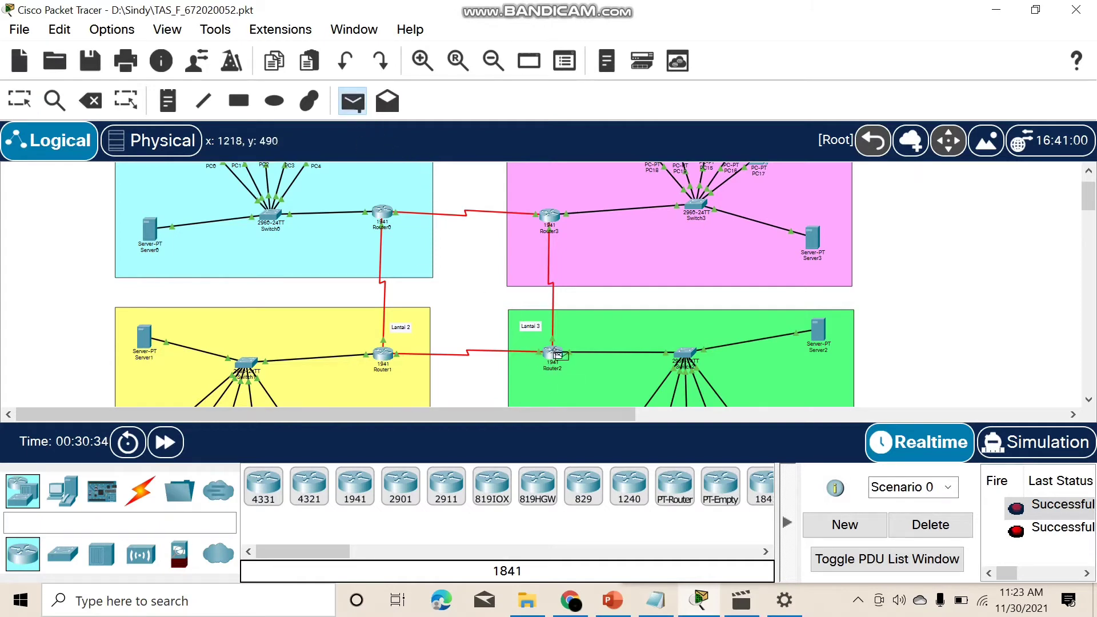
{"action": "left_click", "coordinate": [549, 219]}
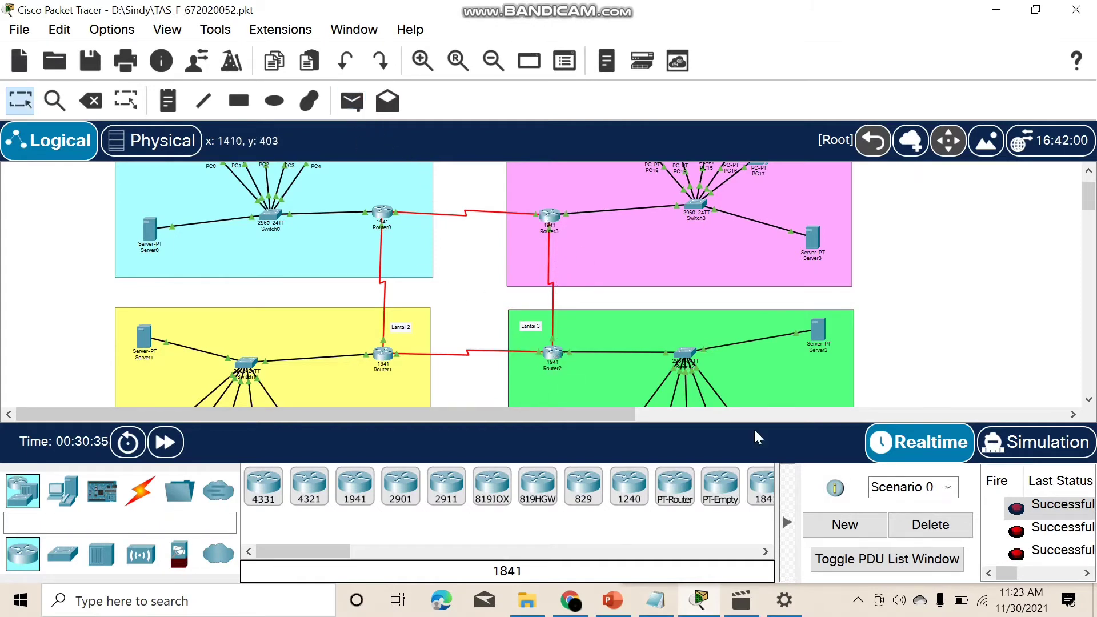
{"action": "left_click", "coordinate": [943, 530]}
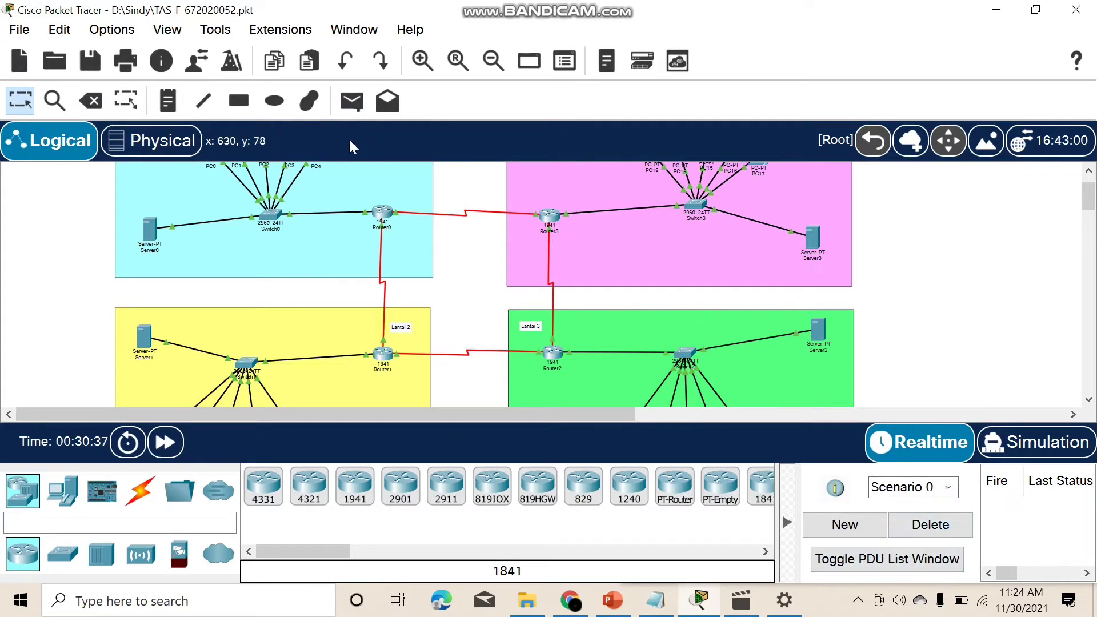
Step: Send a simple PDU from Router3 to Router0 and delete the scenario to clear the PDU list
{"action": "left_click", "coordinate": [345, 107]}
{"action": "left_click", "coordinate": [551, 216]}
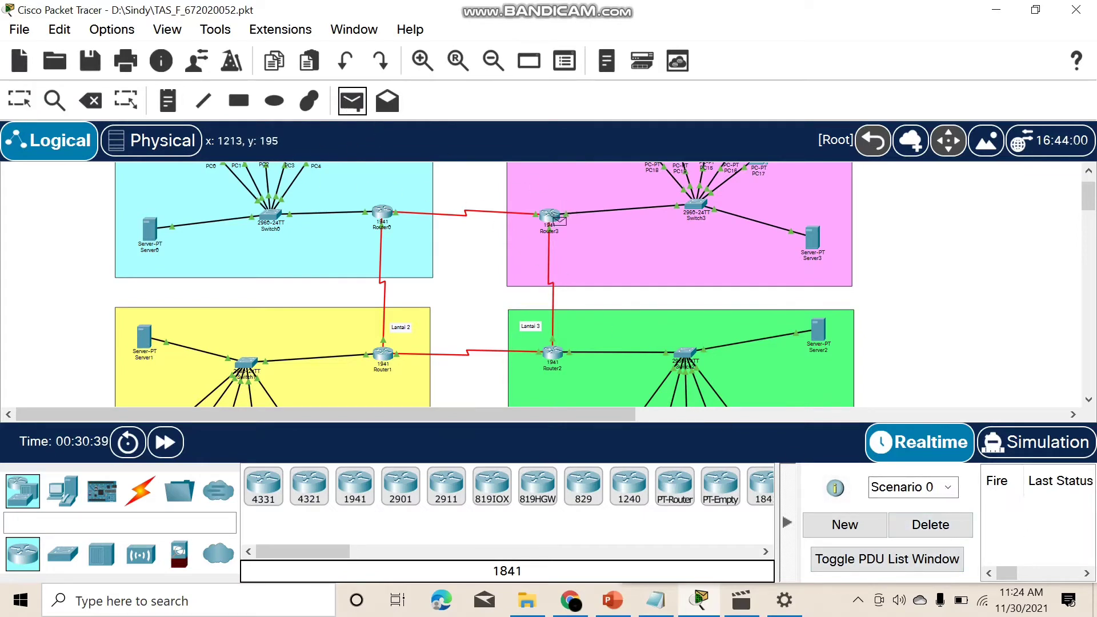
{"action": "left_click", "coordinate": [395, 215]}
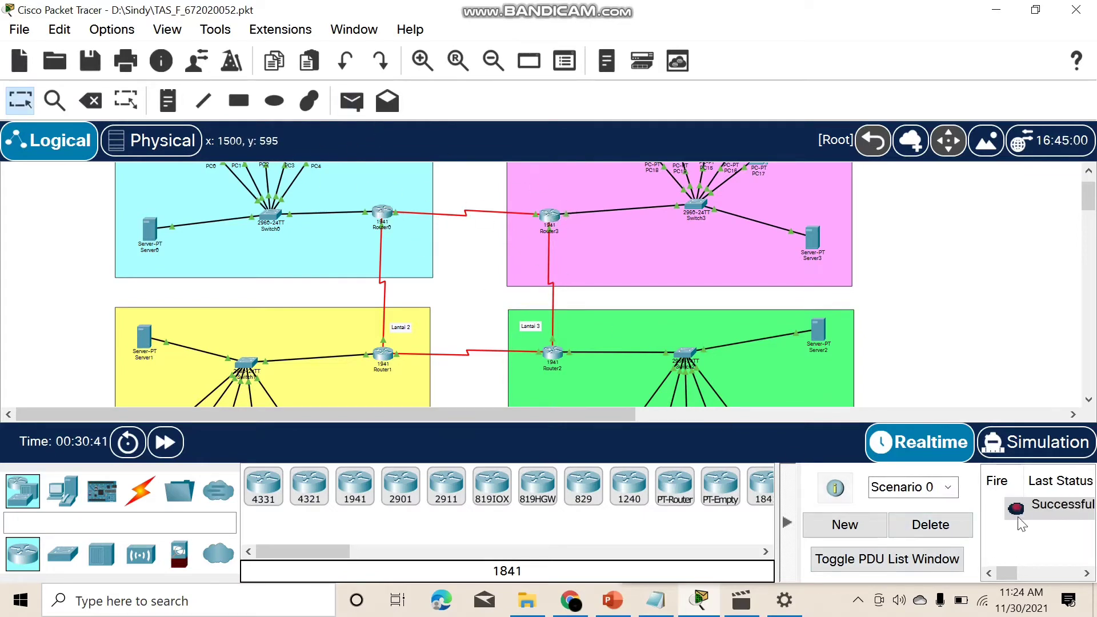
{"action": "left_click", "coordinate": [970, 529]}
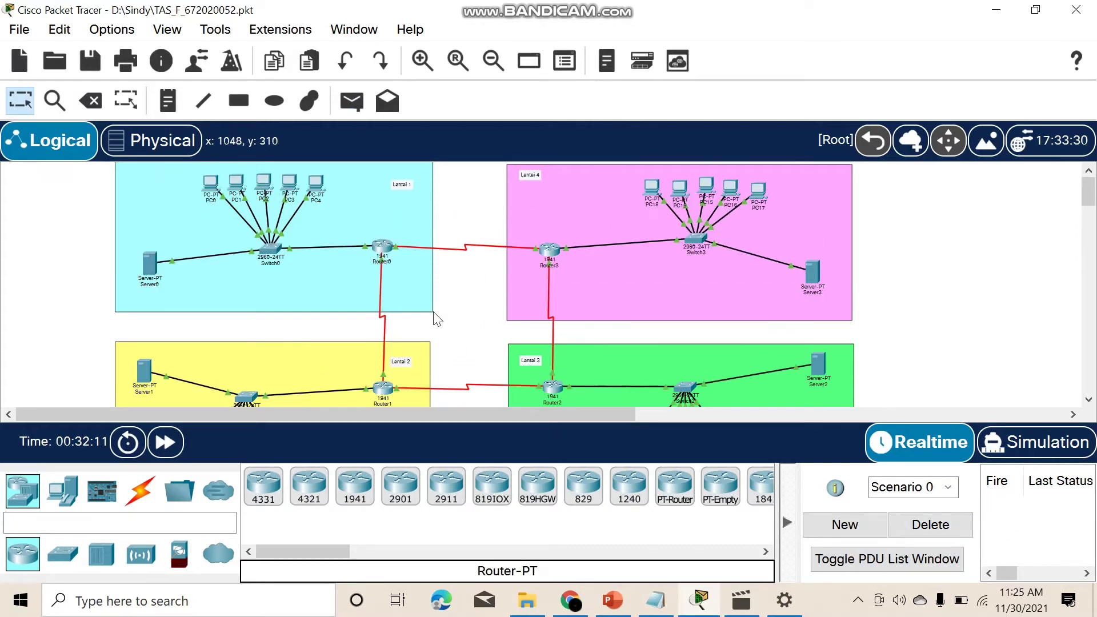
Step: Open Router0's configuration and show its static routing settings
{"action": "scroll", "coordinate": [387, 262], "scroll_direction": "down", "scroll_amount": 2}
{"action": "scroll", "coordinate": [392, 264], "scroll_direction": "up", "scroll_amount": 1}
{"action": "scroll", "coordinate": [390, 275], "scroll_direction": "down", "scroll_amount": 2}
{"action": "scroll", "coordinate": [642, 309], "scroll_direction": "up", "scroll_amount": 2}
{"action": "left_click", "coordinate": [372, 243]}
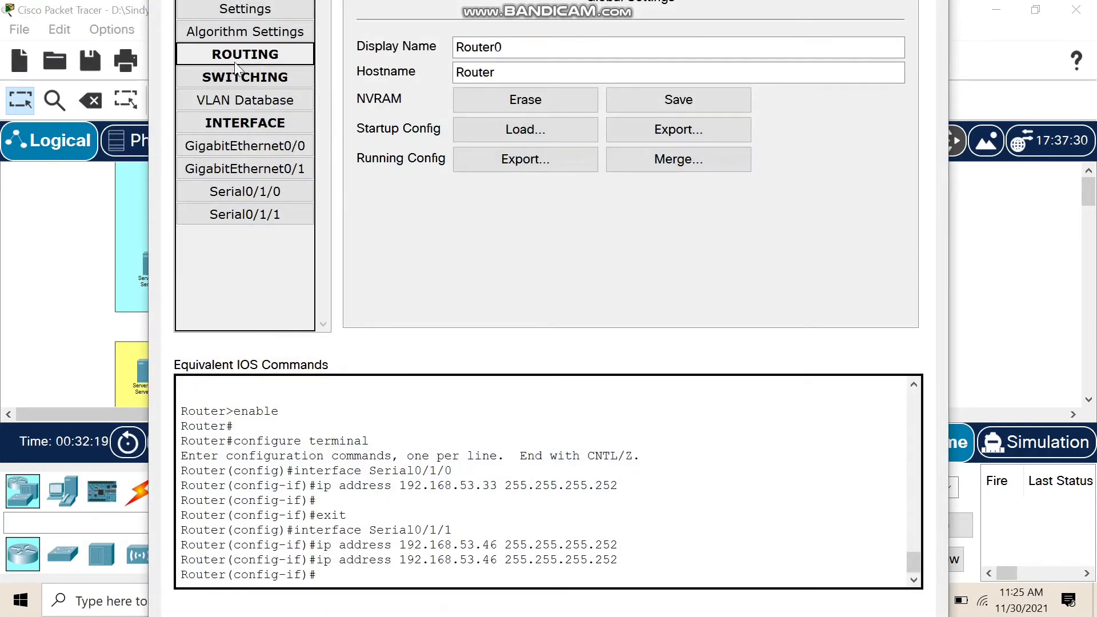
{"action": "left_click", "coordinate": [238, 98]}
{"action": "left_click", "coordinate": [233, 80]}
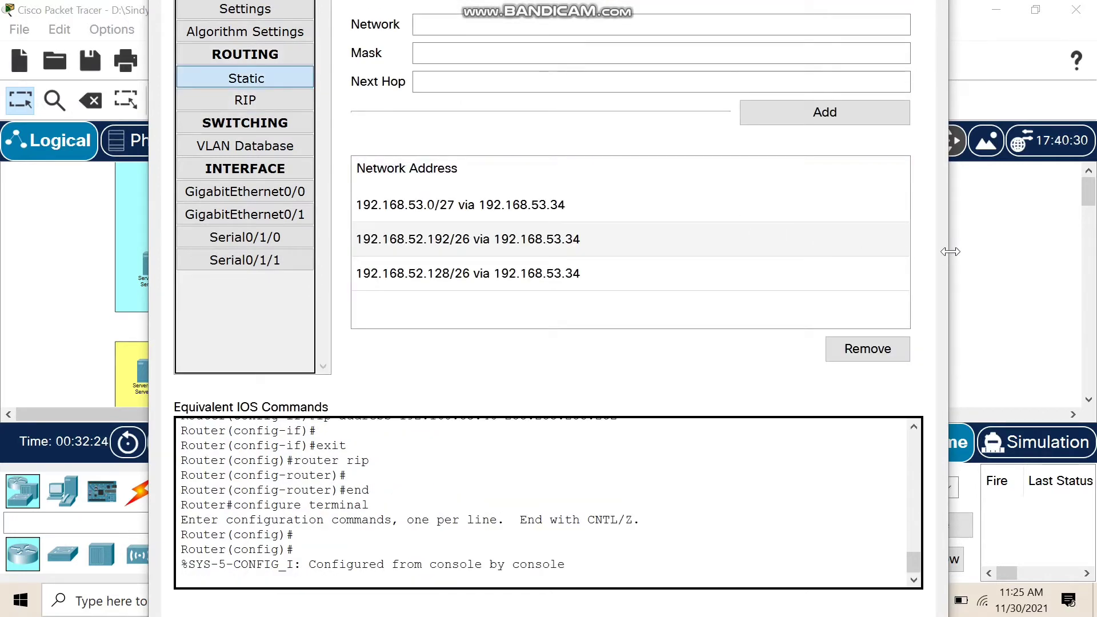
Step: Examine each destination network and next hop in Router0's static route list
{"action": "left_click_drag", "start_coordinate": [949, 252], "coordinate": [839, 272]}
{"action": "left_click", "coordinate": [454, 130]}
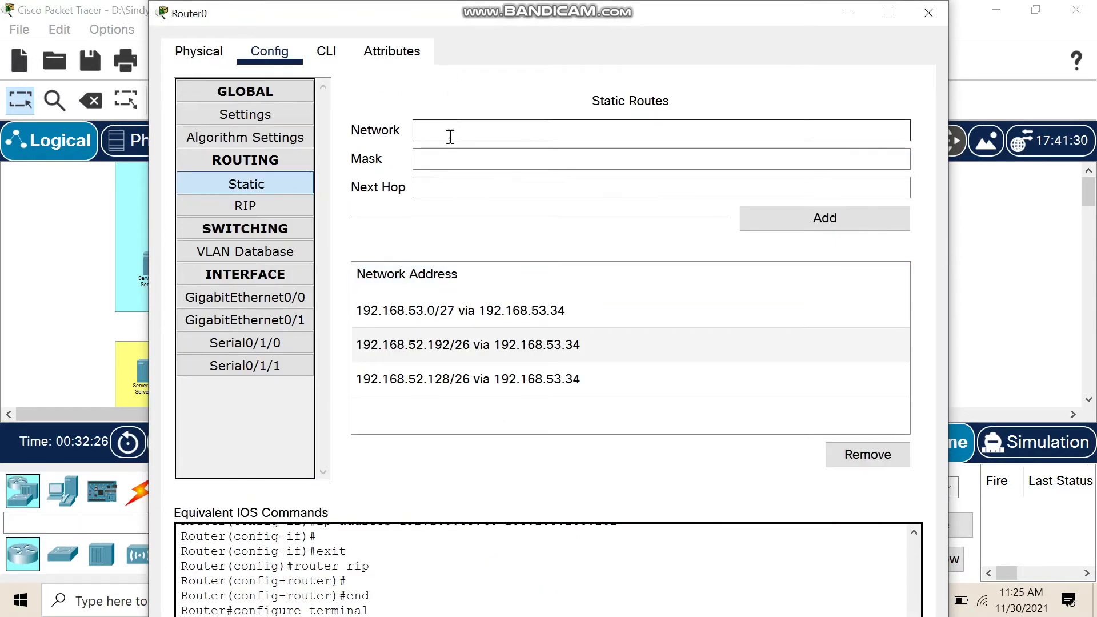
{"action": "left_click", "coordinate": [504, 314]}
{"action": "left_click", "coordinate": [517, 348]}
{"action": "left_click", "coordinate": [521, 377]}
{"action": "left_click", "coordinate": [518, 323]}
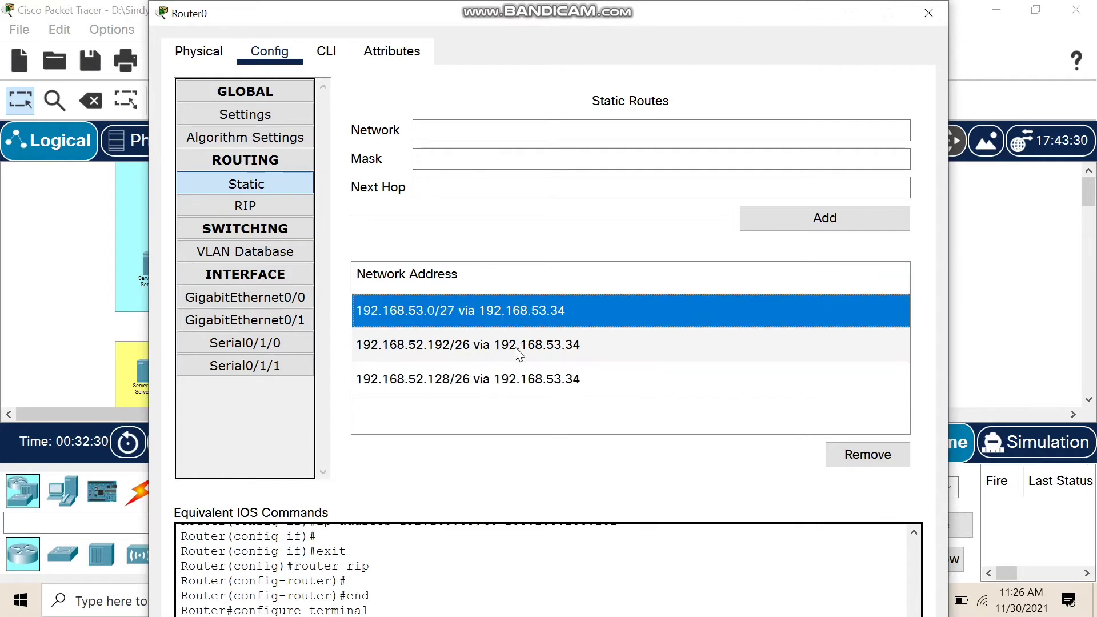
Step: Go through Router0's three static routes again, comparing the next hop used for each destination
{"action": "left_click", "coordinate": [518, 348]}
{"action": "left_click", "coordinate": [516, 382]}
{"action": "left_click", "coordinate": [504, 310]}
{"action": "left_click", "coordinate": [512, 348]}
{"action": "left_click", "coordinate": [513, 382]}
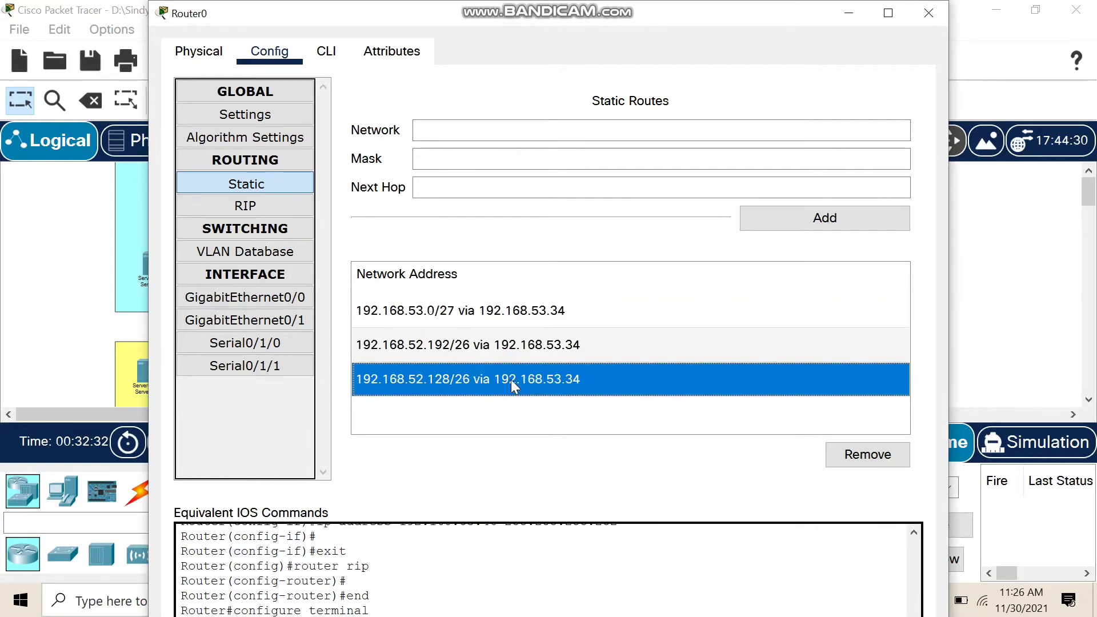
Step: Enter network 192.168.53.0 with mask 255.255.255.224 for a sample static route on Router0
{"action": "left_click", "coordinate": [443, 136]}
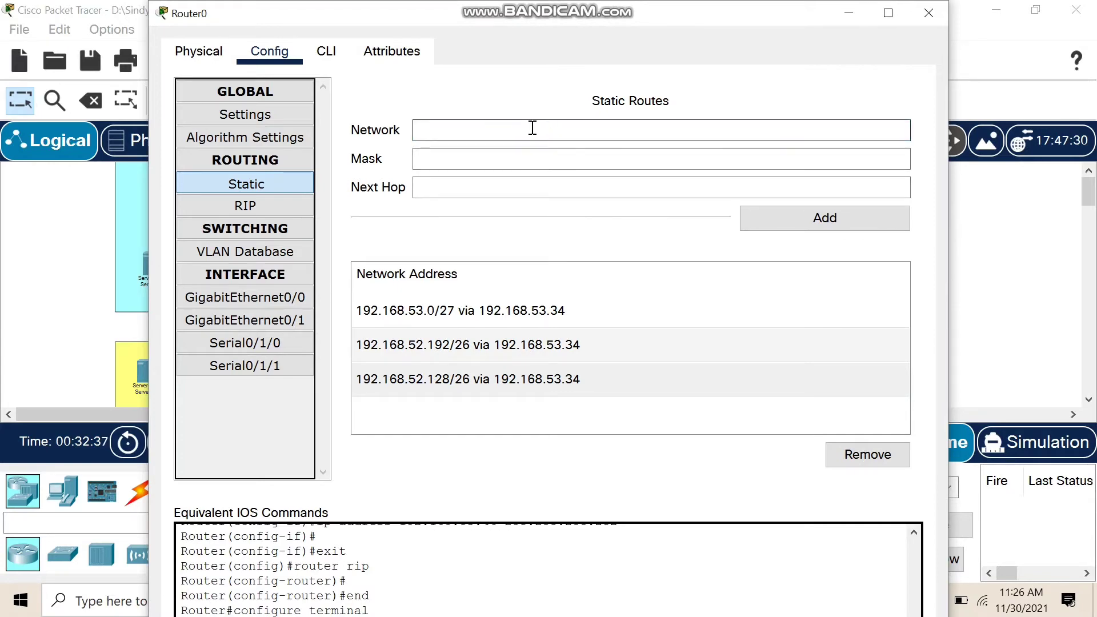
{"action": "type", "text": "192.168.52.2"}
{"action": "key", "text": "BackSpace"}
{"action": "key", "text": "BackSpace"}
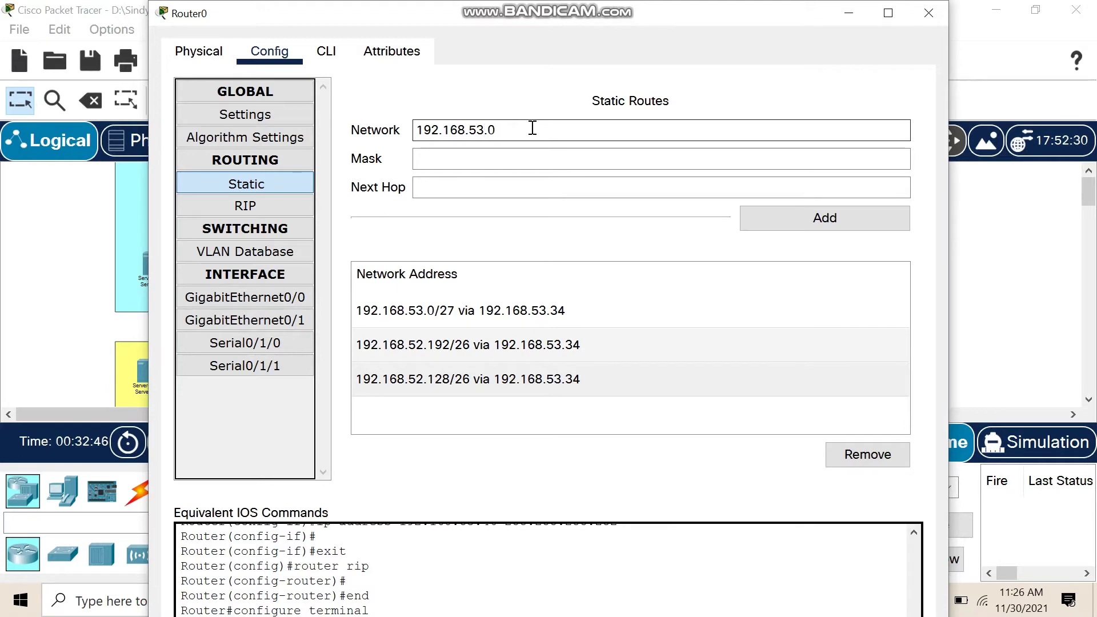
{"action": "left_click", "coordinate": [528, 159]}
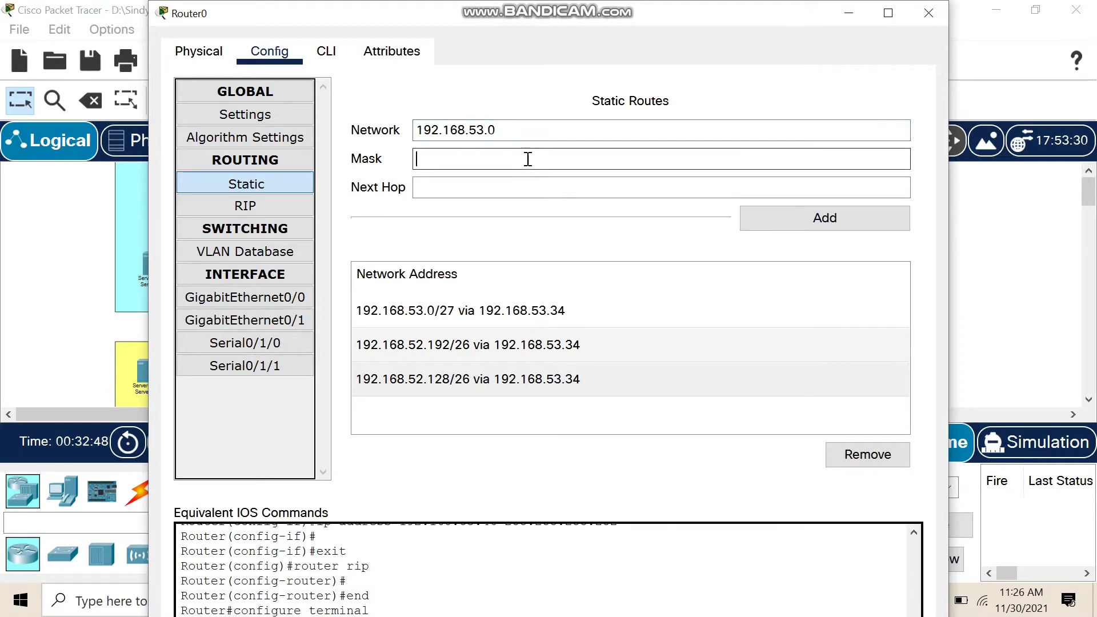
{"action": "type", "text": "255.255.2"}
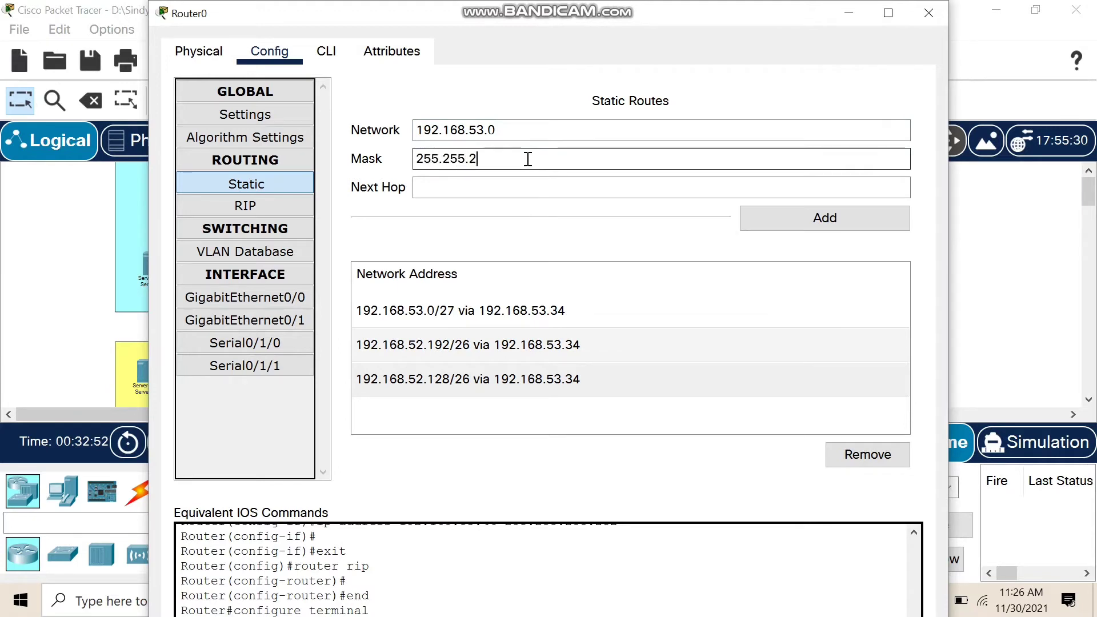
{"action": "type", "text": "55."}
{"action": "type", "text": "224"}
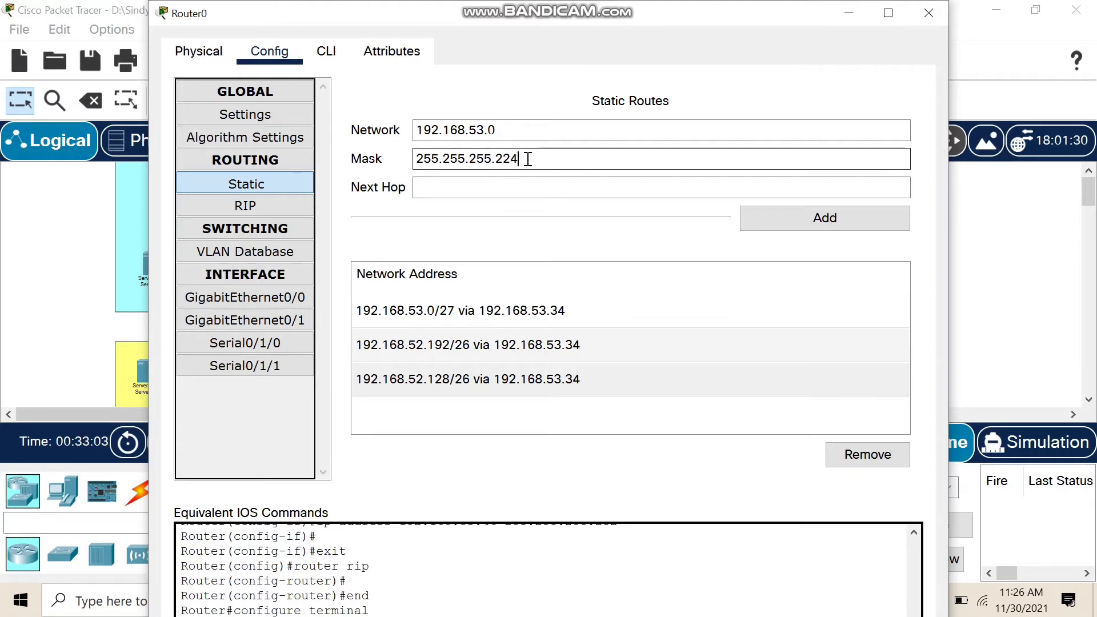
Step: Copy the IPv4 address of Router1's Serial0/1/0 interface for use as the sample route's next hop
{"action": "left_click", "coordinate": [530, 189]}
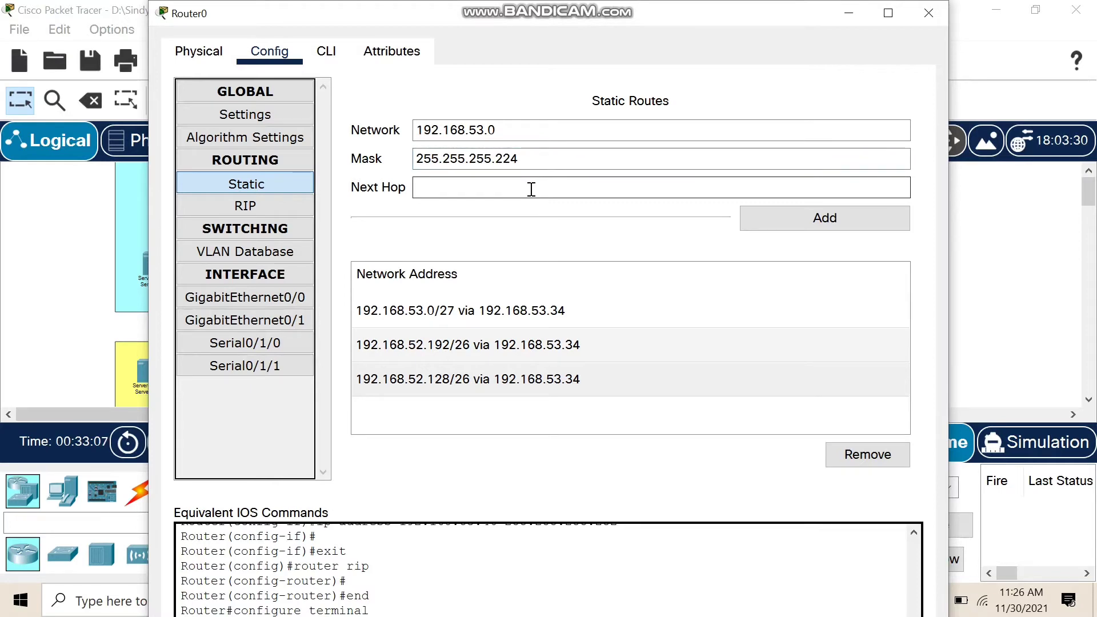
{"action": "left_click", "coordinate": [1000, 240]}
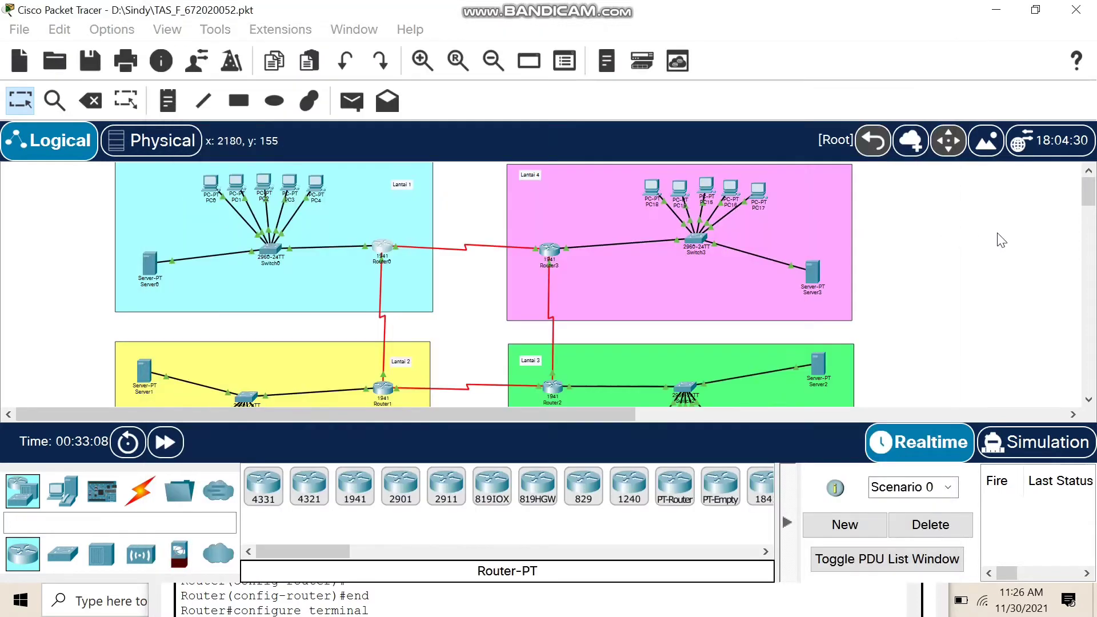
{"action": "scroll", "coordinate": [387, 366], "scroll_direction": "down", "scroll_amount": 1}
{"action": "left_click", "coordinate": [386, 364]}
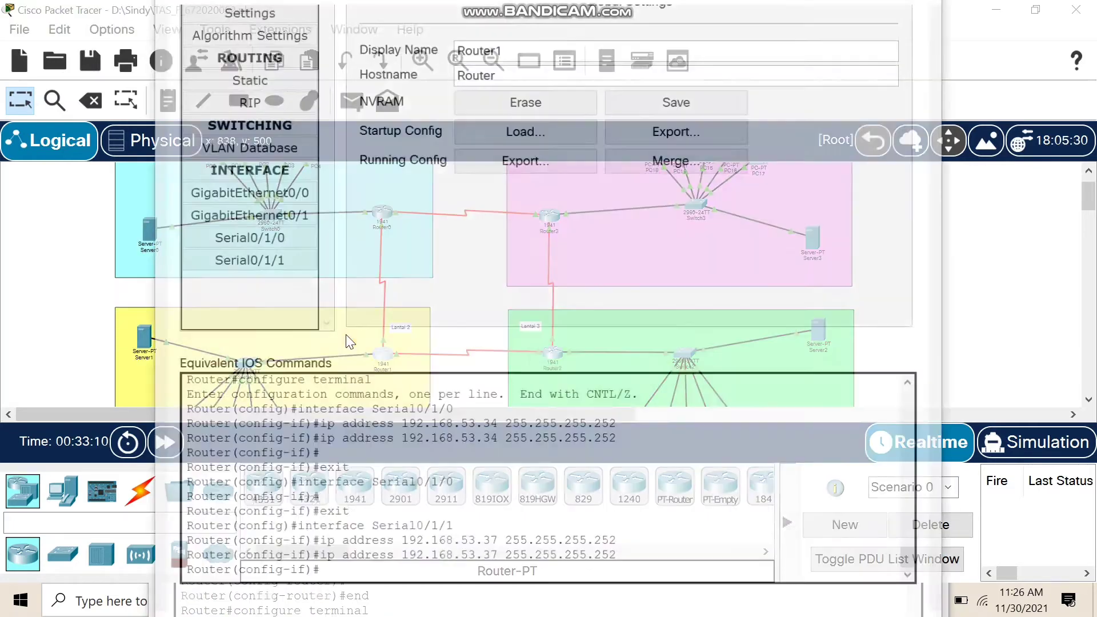
{"action": "left_click", "coordinate": [246, 238]}
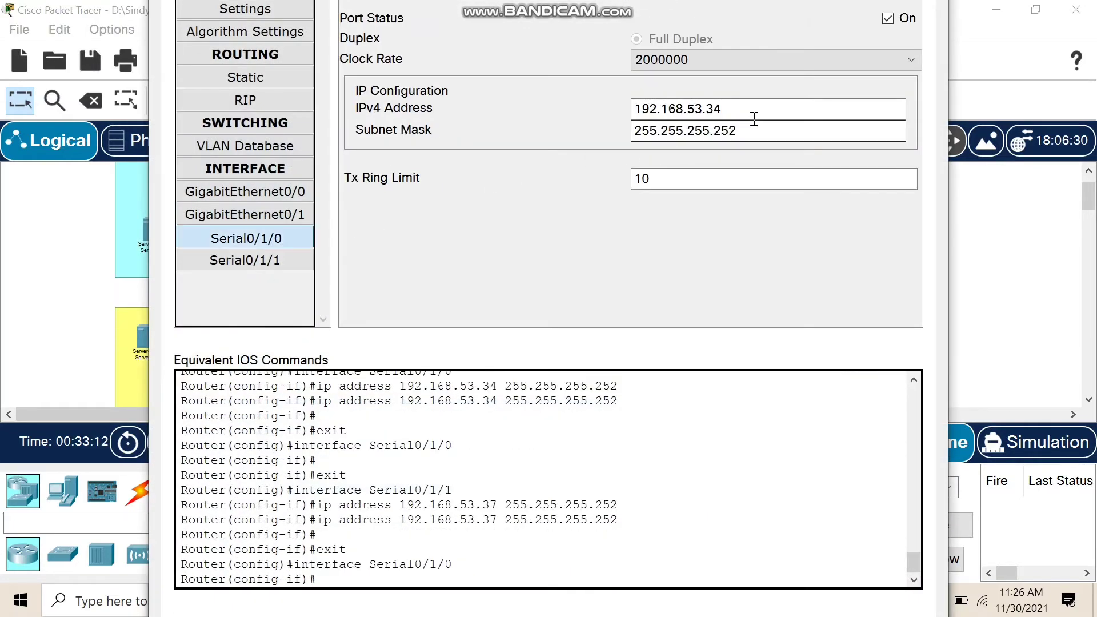
{"action": "double_click", "coordinate": [686, 109]}
{"action": "key", "text": "ctrl+c"}
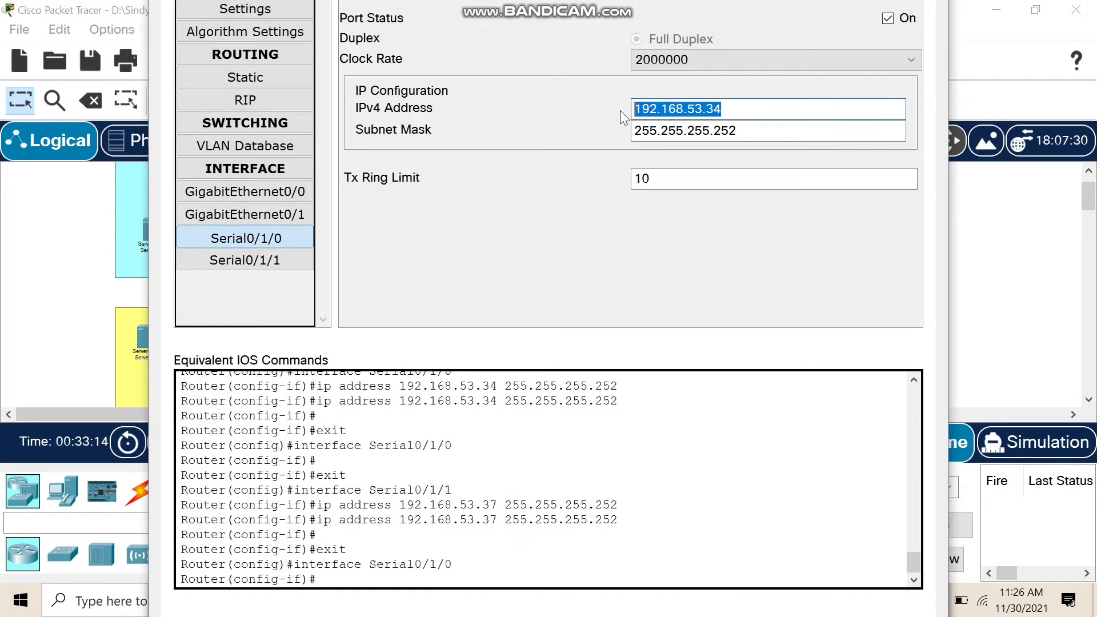
Step: Set the next hop of Router0's sample static route to the copied address 192.168.53.34
{"action": "left_click", "coordinate": [1019, 217]}
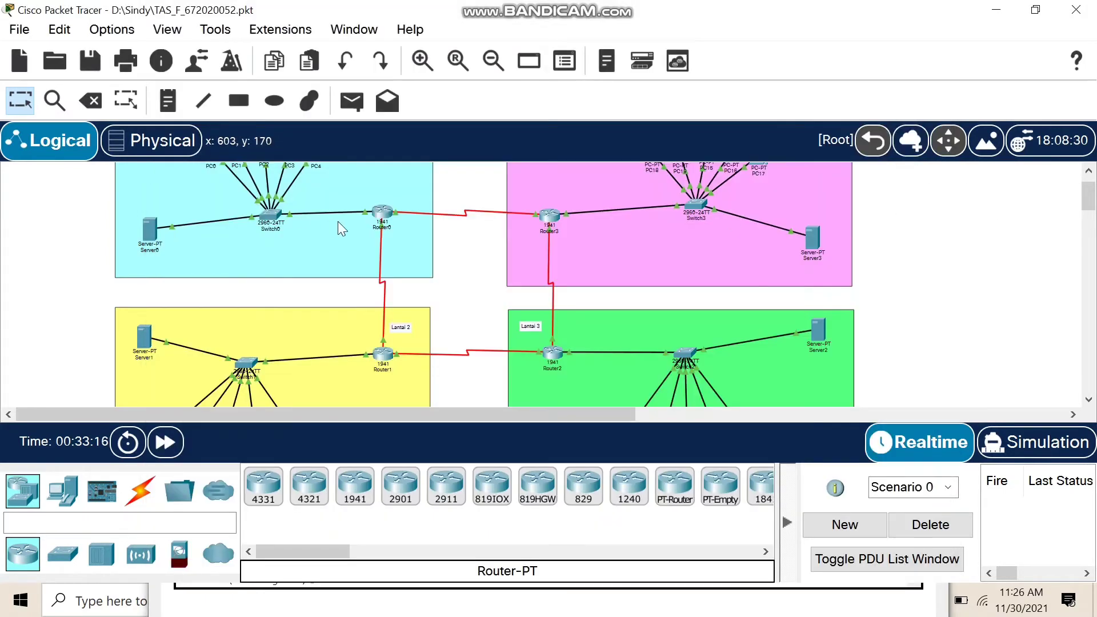
{"action": "left_click", "coordinate": [379, 213]}
{"action": "left_click", "coordinate": [467, 189]}
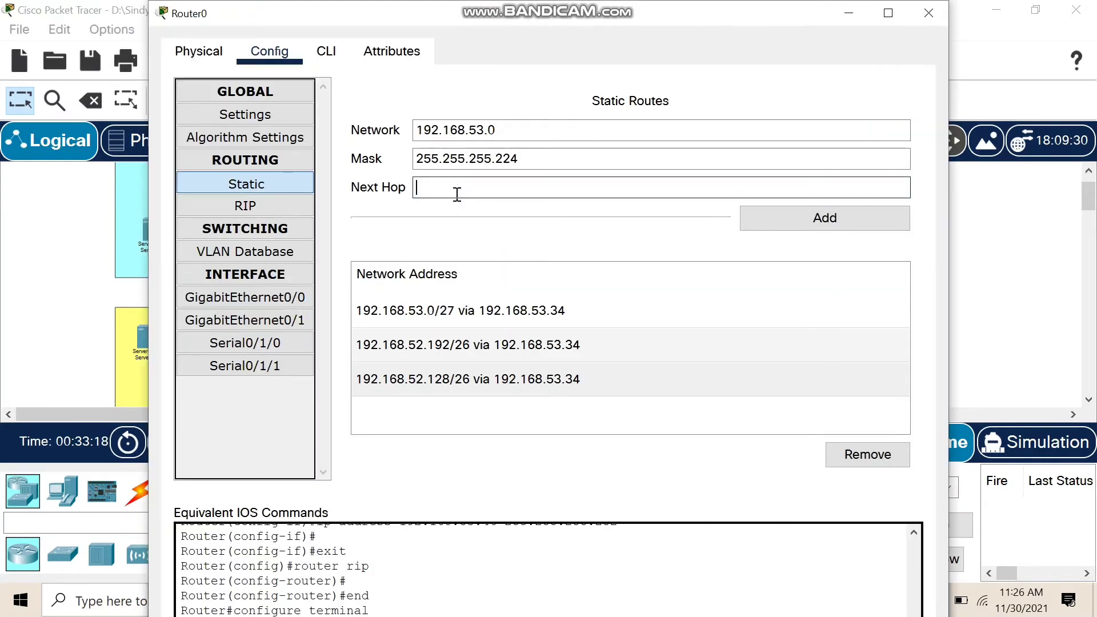
{"action": "key", "text": "ctrl+v"}
{"action": "left_click", "coordinate": [878, 218]}
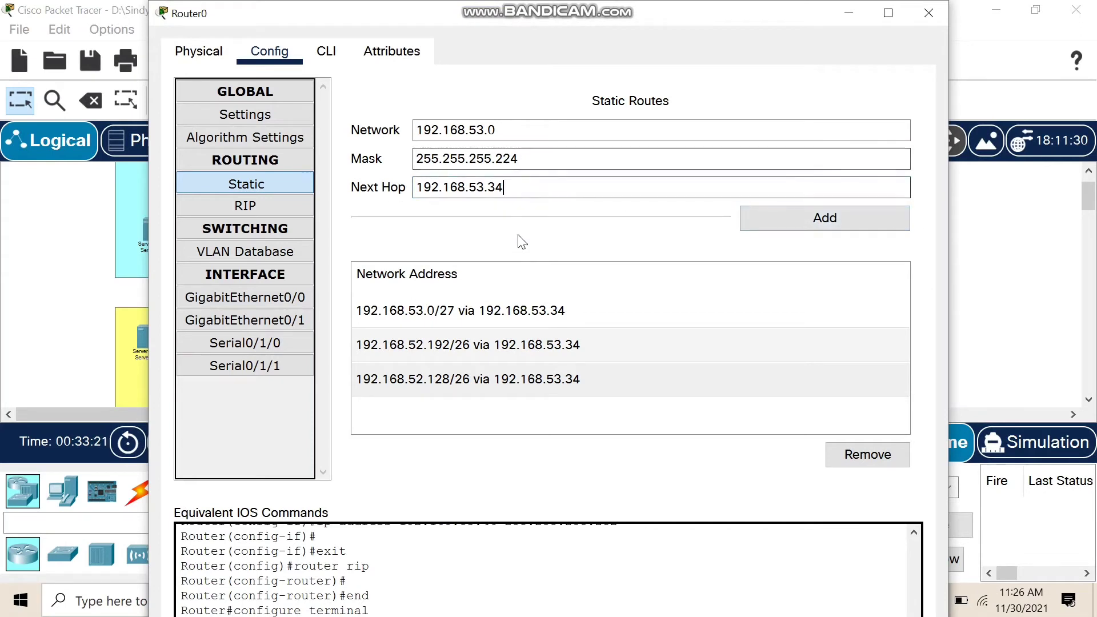
Step: Clear the next hop, mask and network entries of Router0's sample static route
{"action": "left_click_drag", "start_coordinate": [513, 185], "coordinate": [358, 189]}
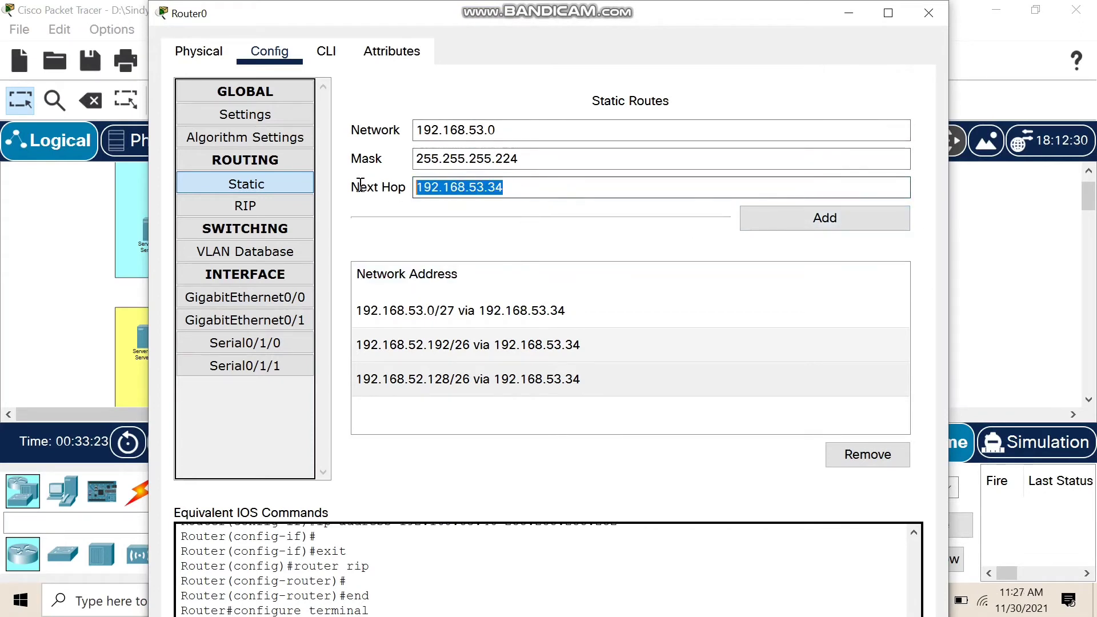
{"action": "key", "text": "BackSpace"}
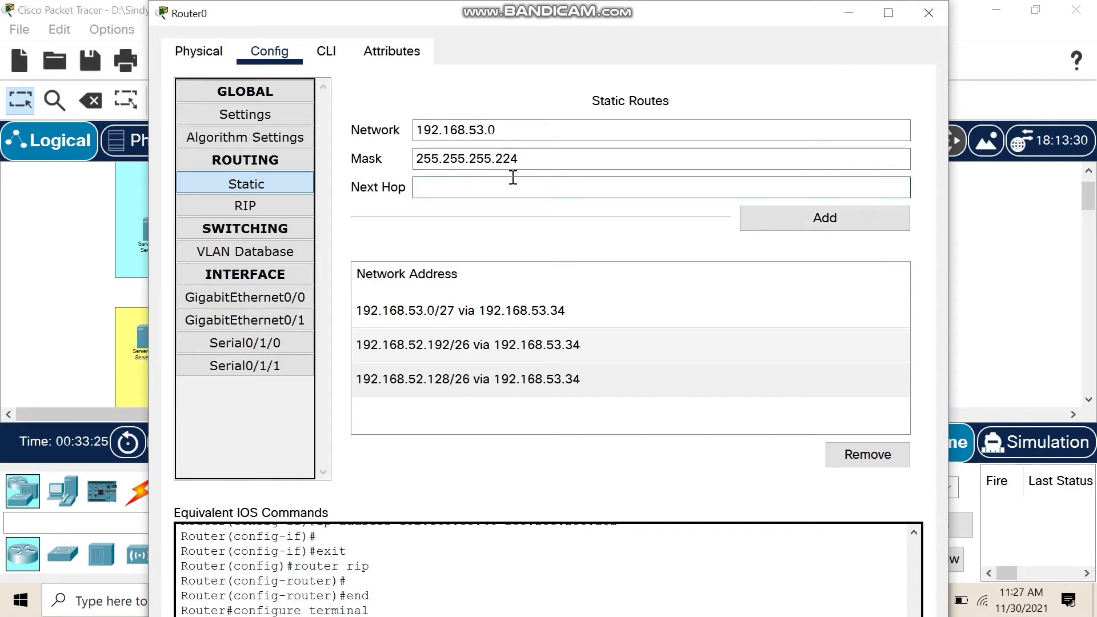
{"action": "left_click_drag", "start_coordinate": [544, 163], "coordinate": [420, 160]}
{"action": "key", "text": "BackSpace"}
{"action": "key", "text": "BackSpace"}
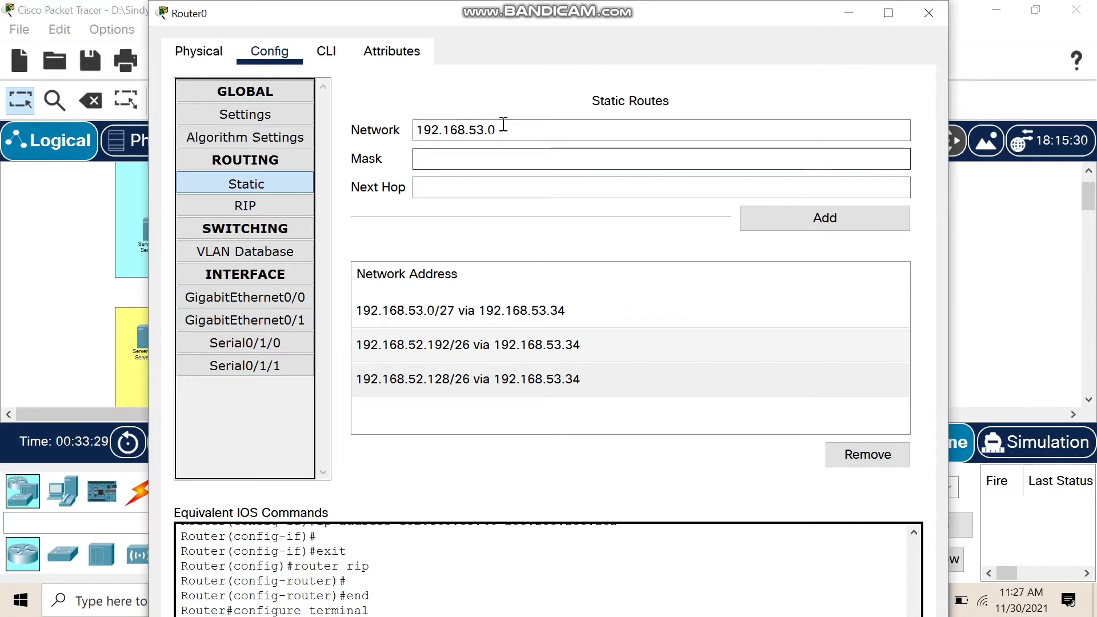
{"action": "left_click_drag", "start_coordinate": [504, 127], "coordinate": [393, 140]}
{"action": "key", "text": "BackSpace"}
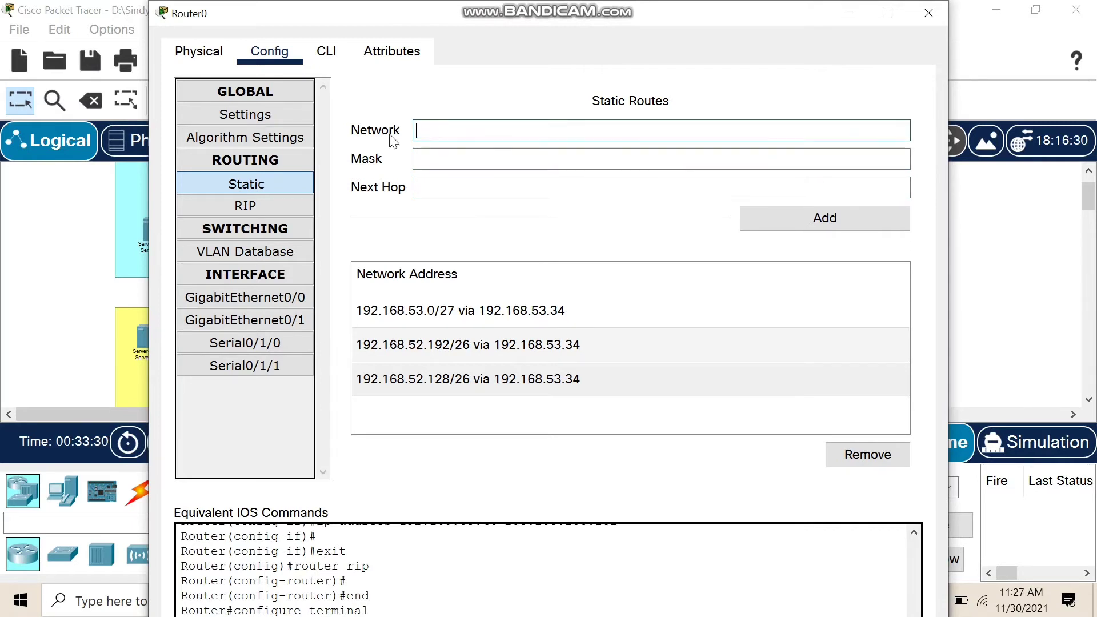
Step: Review Router0's static route entries and return to the topology to view the links between the floors
{"action": "left_click", "coordinate": [595, 317]}
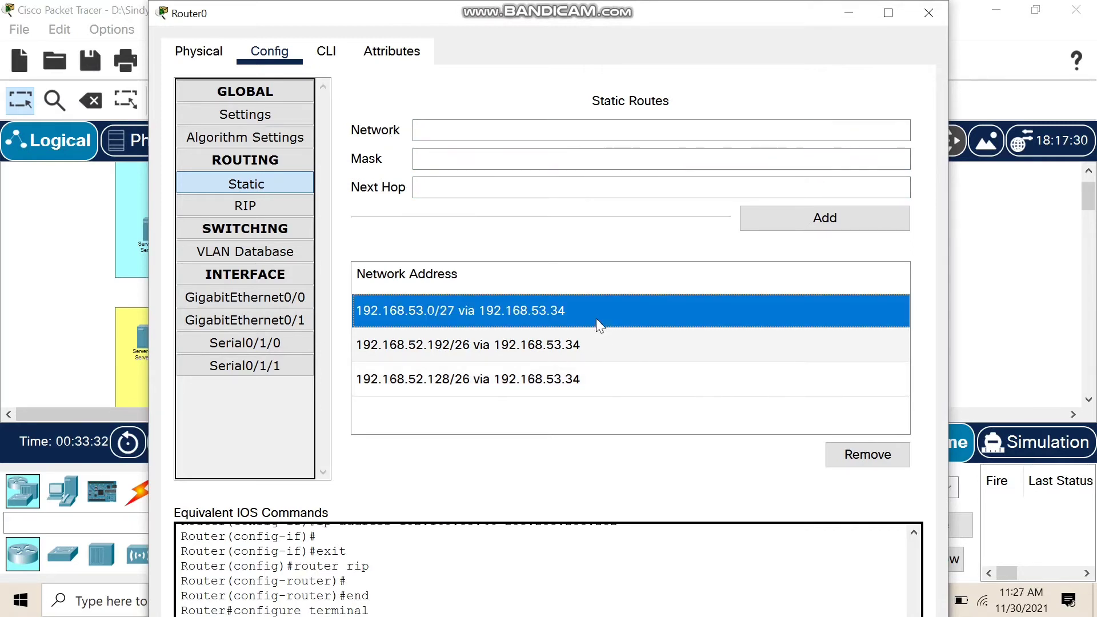
{"action": "left_click", "coordinate": [598, 345]}
{"action": "left_click", "coordinate": [600, 380]}
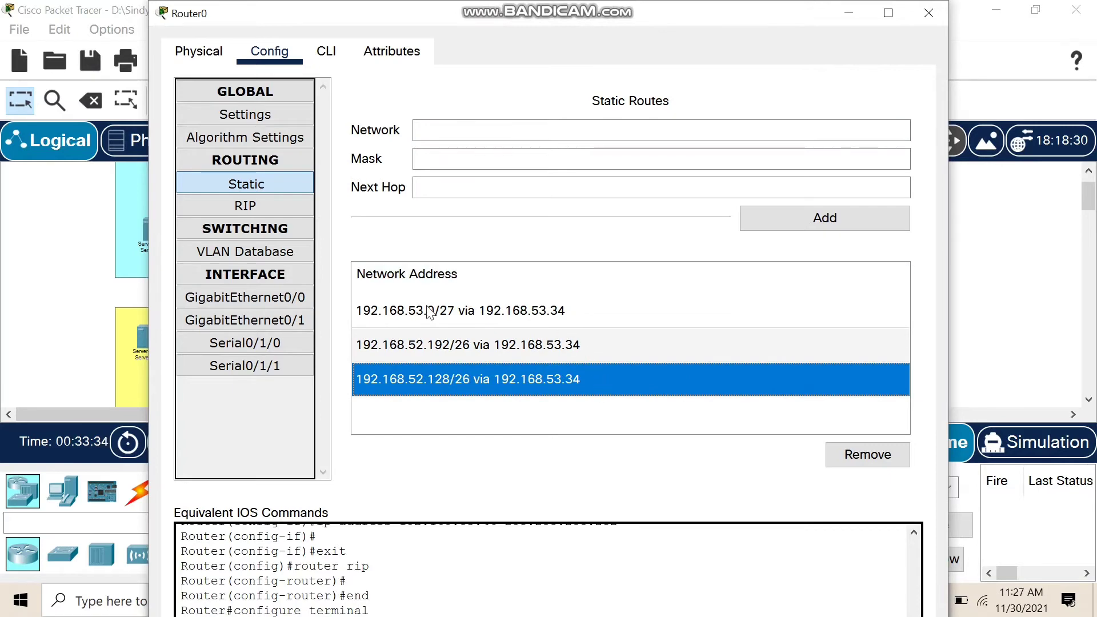
{"action": "left_click", "coordinate": [1038, 267]}
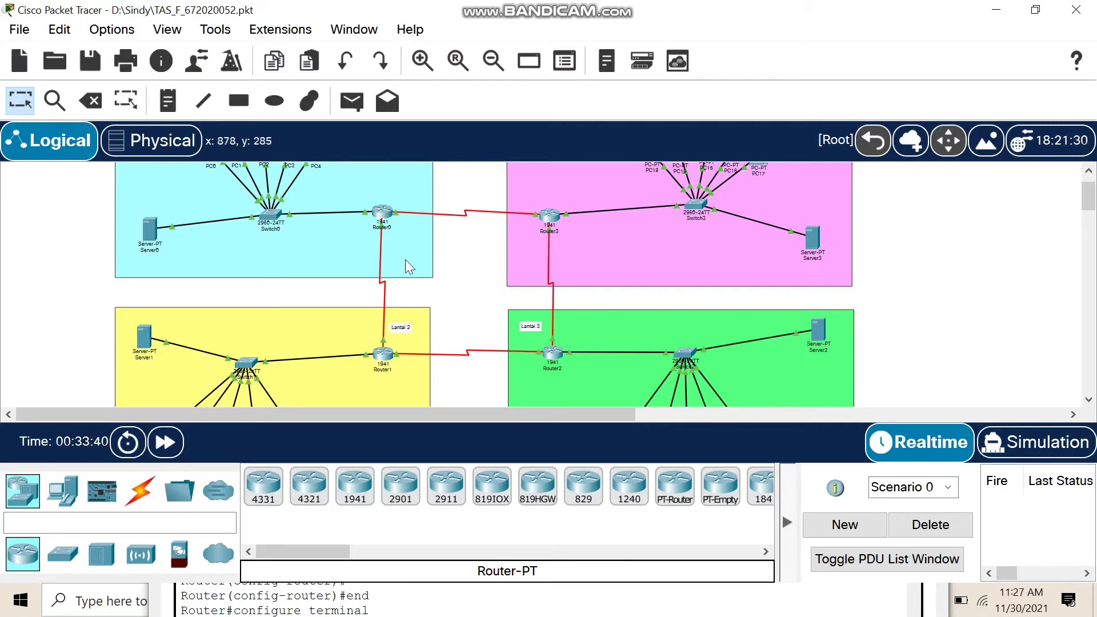
Step: Reopen Router0's static routes, check each floor's destination network against its next hop, and close the configuration
{"action": "left_click", "coordinate": [382, 217]}
{"action": "left_click", "coordinate": [275, 188]}
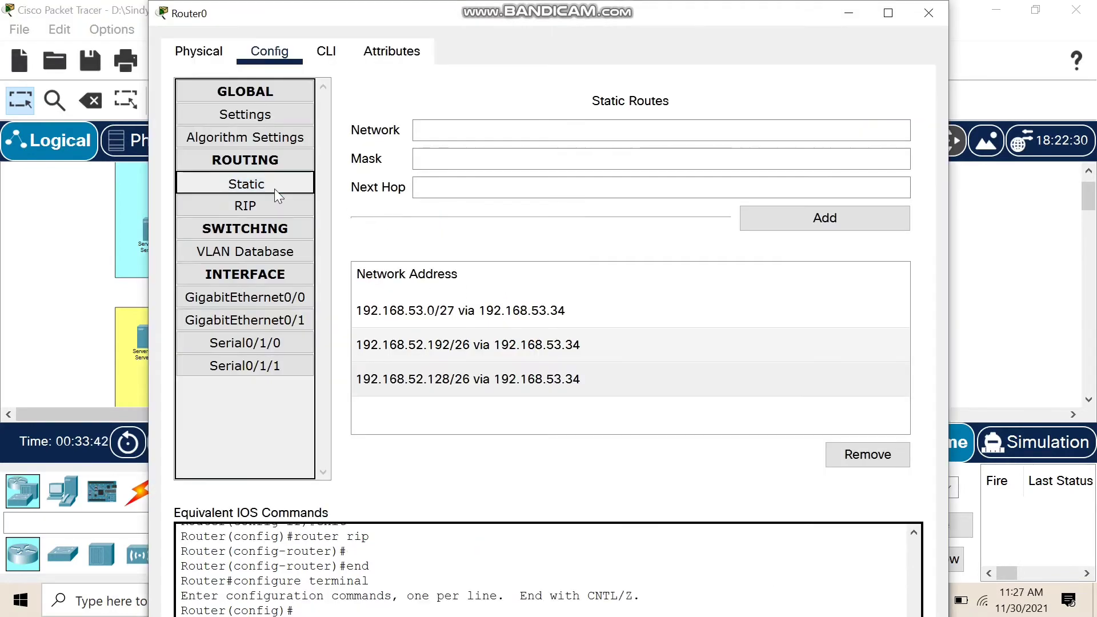
{"action": "left_click", "coordinate": [486, 350]}
{"action": "left_click", "coordinate": [491, 379]}
{"action": "left_click", "coordinate": [451, 315]}
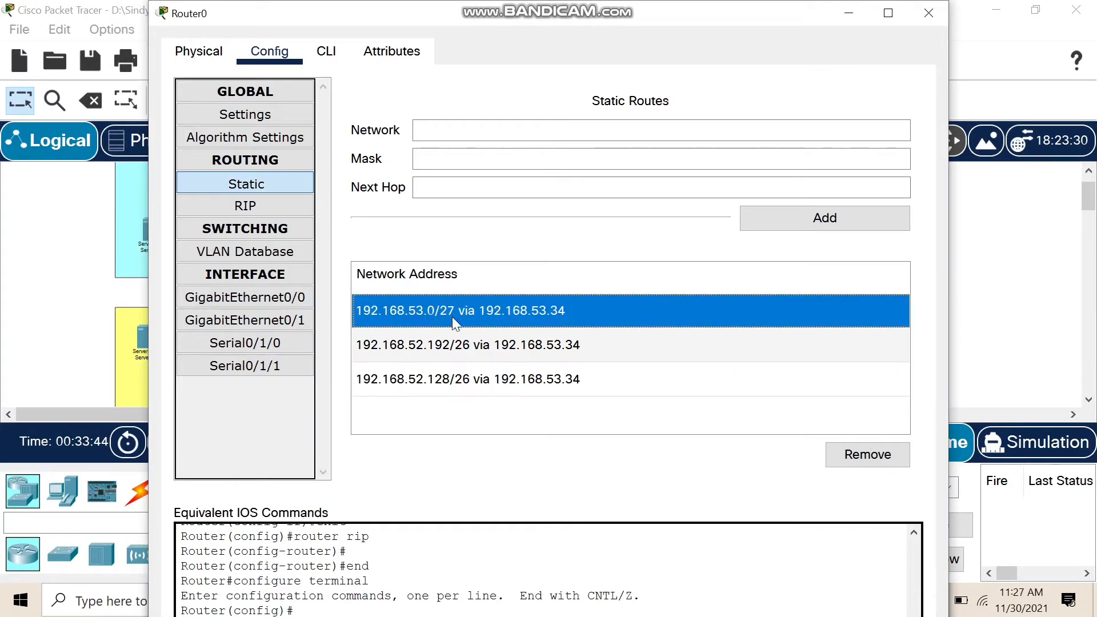
{"action": "left_click", "coordinate": [453, 352]}
{"action": "left_click", "coordinate": [427, 325]}
{"action": "left_click", "coordinate": [437, 349]}
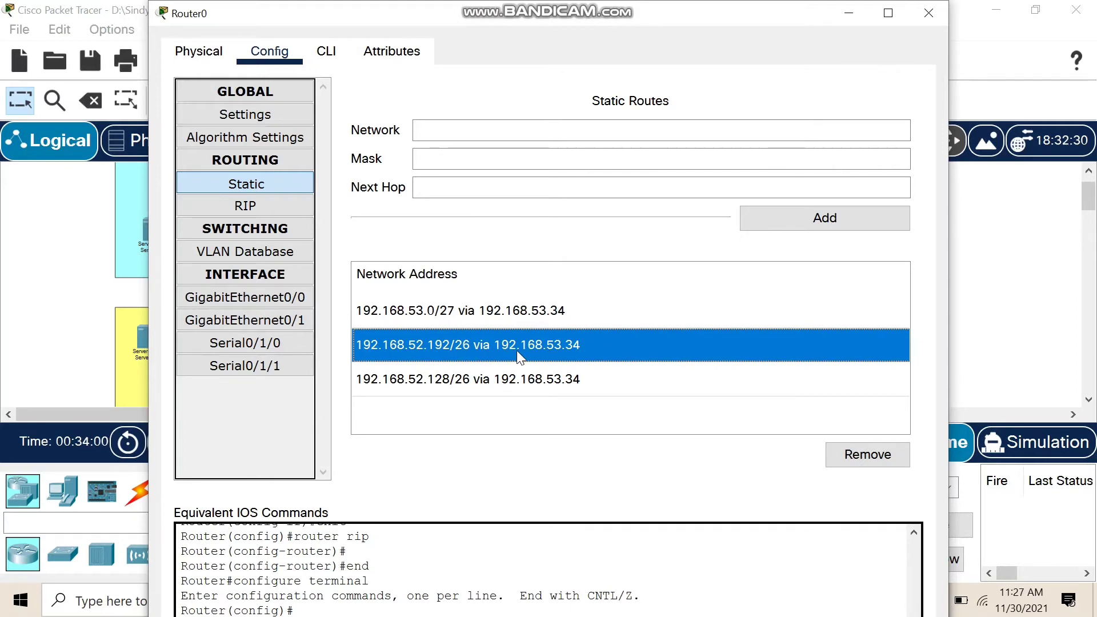
{"action": "left_click", "coordinate": [559, 312]}
{"action": "left_click", "coordinate": [561, 344]}
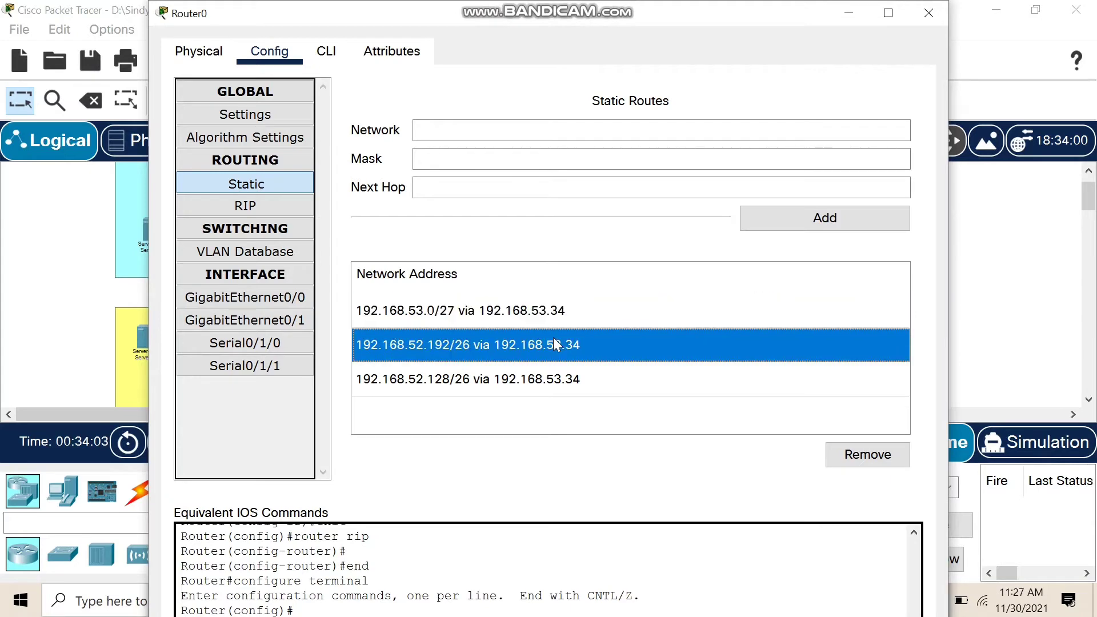
{"action": "left_click", "coordinate": [367, 383]}
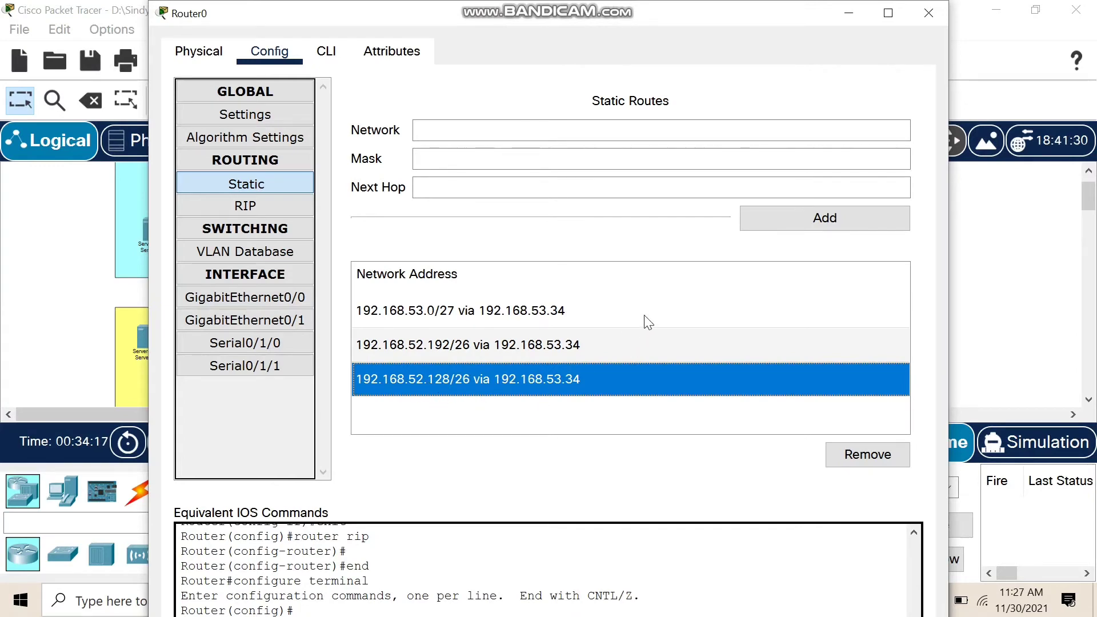
{"action": "left_click", "coordinate": [928, 13]}
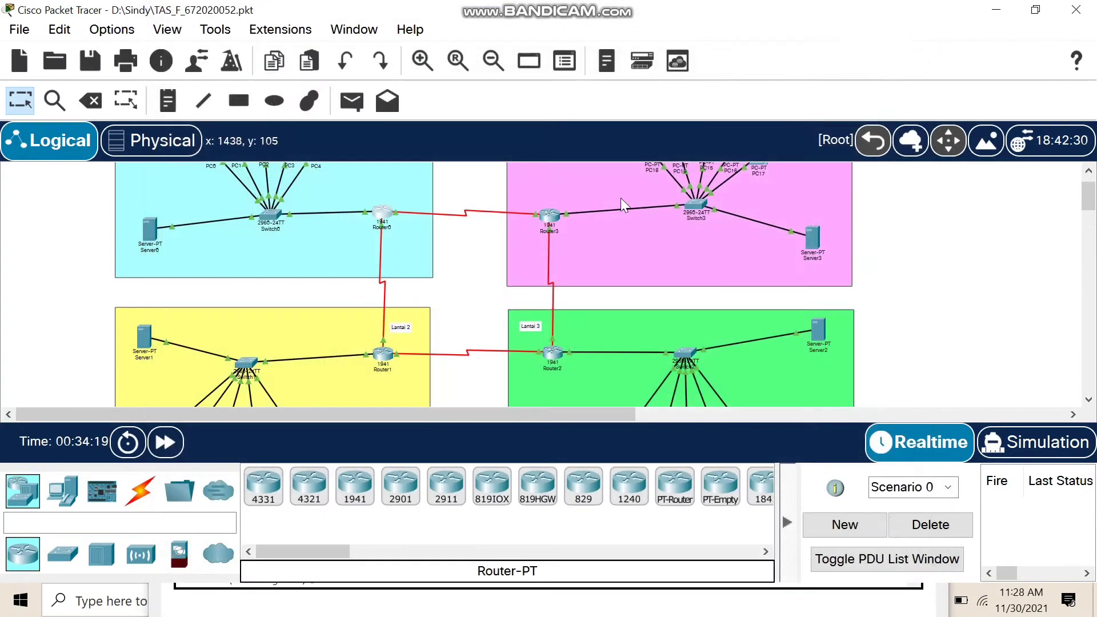
Step: Open Router1's configuration and show its static routing settings
{"action": "scroll", "coordinate": [473, 311], "scroll_direction": "down", "scroll_amount": 2}
{"action": "left_click", "coordinate": [375, 289]}
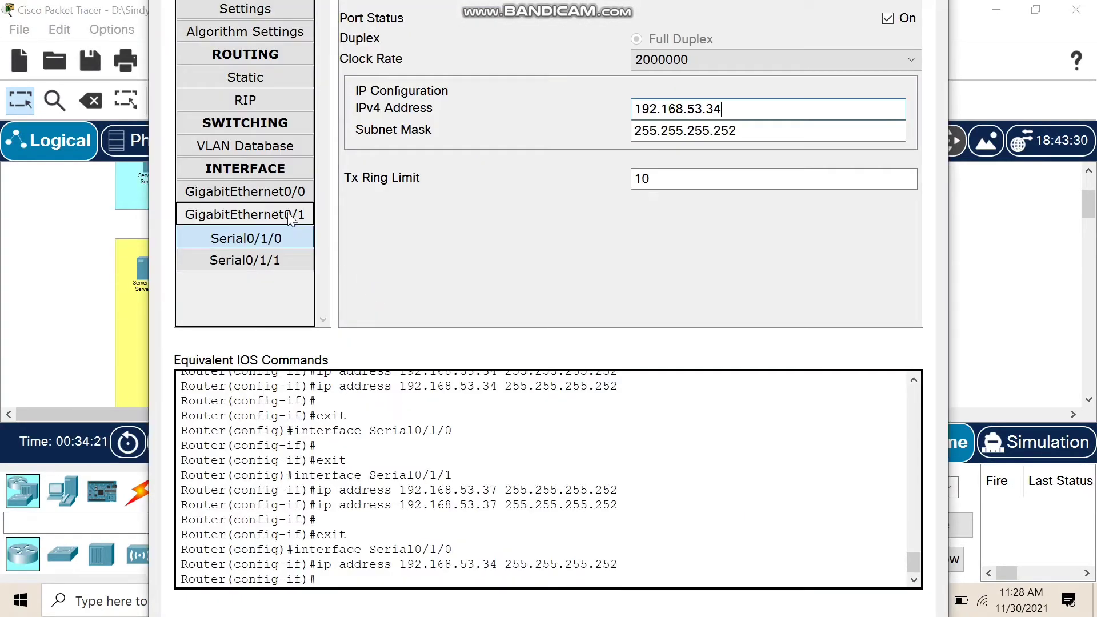
{"action": "left_click", "coordinate": [268, 80]}
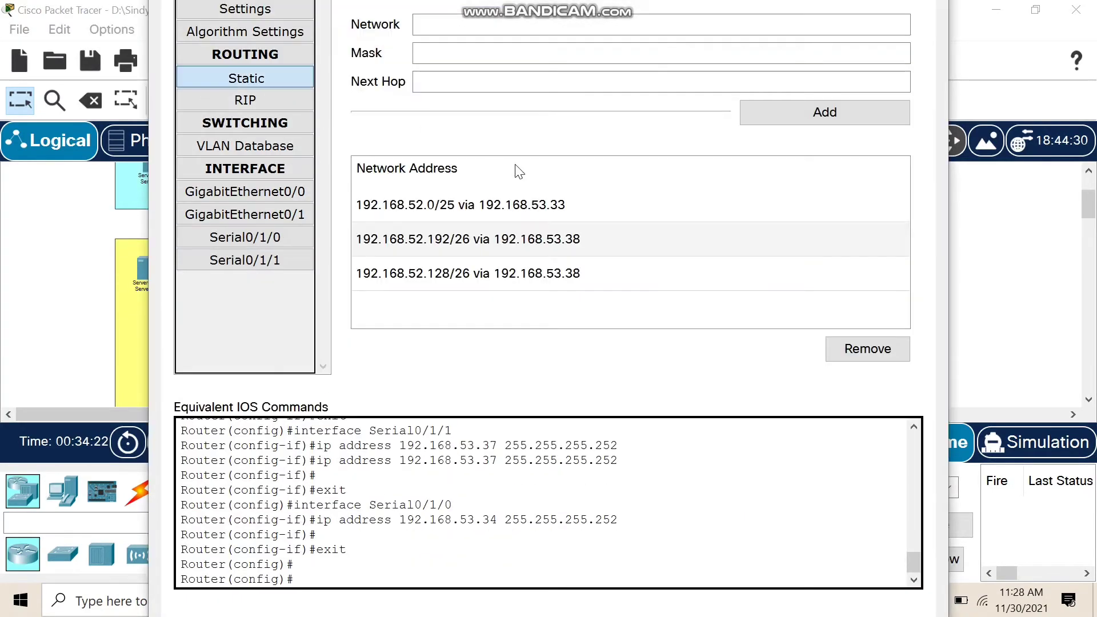
{"action": "left_click", "coordinate": [948, 233]}
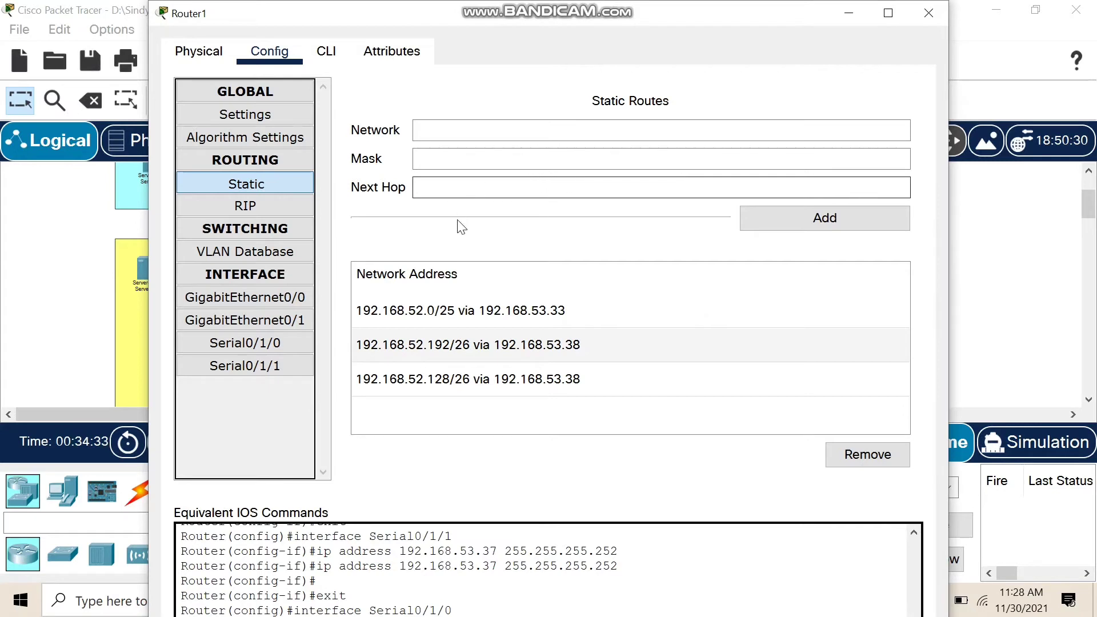
Step: Examine each destination network and next hop in Router1's static route list
{"action": "left_click", "coordinate": [464, 313]}
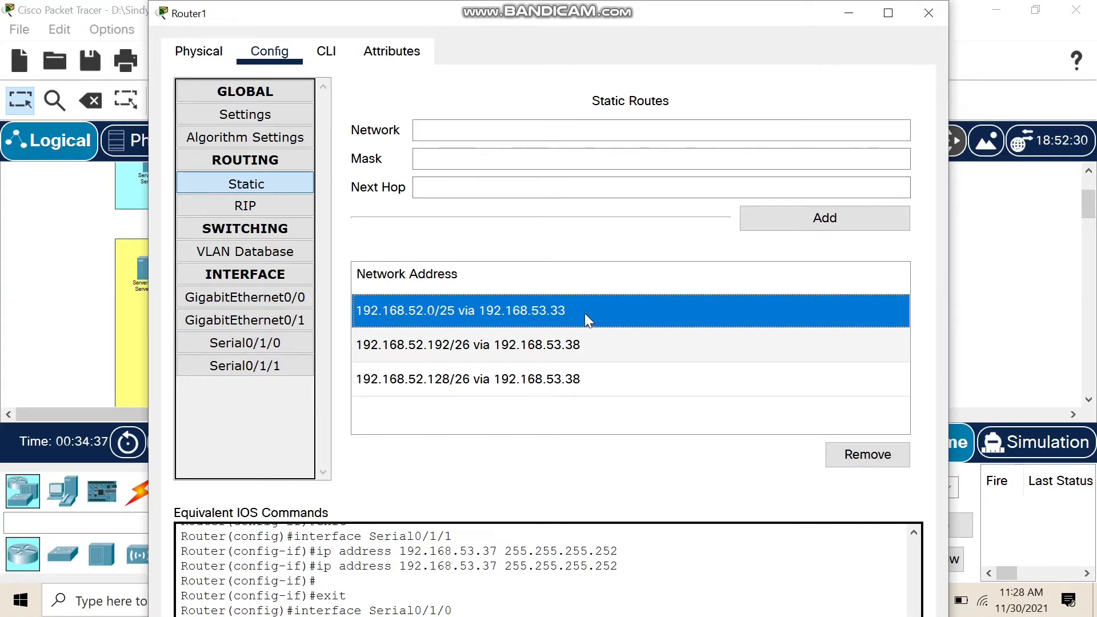
{"action": "left_click", "coordinate": [579, 359]}
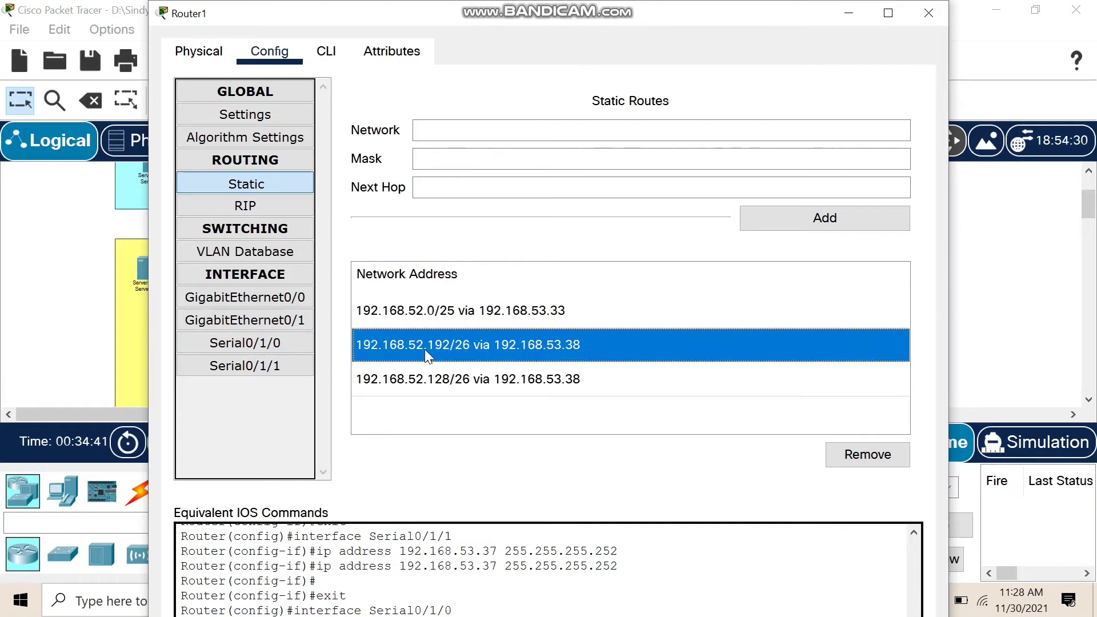
{"action": "left_click", "coordinate": [489, 382]}
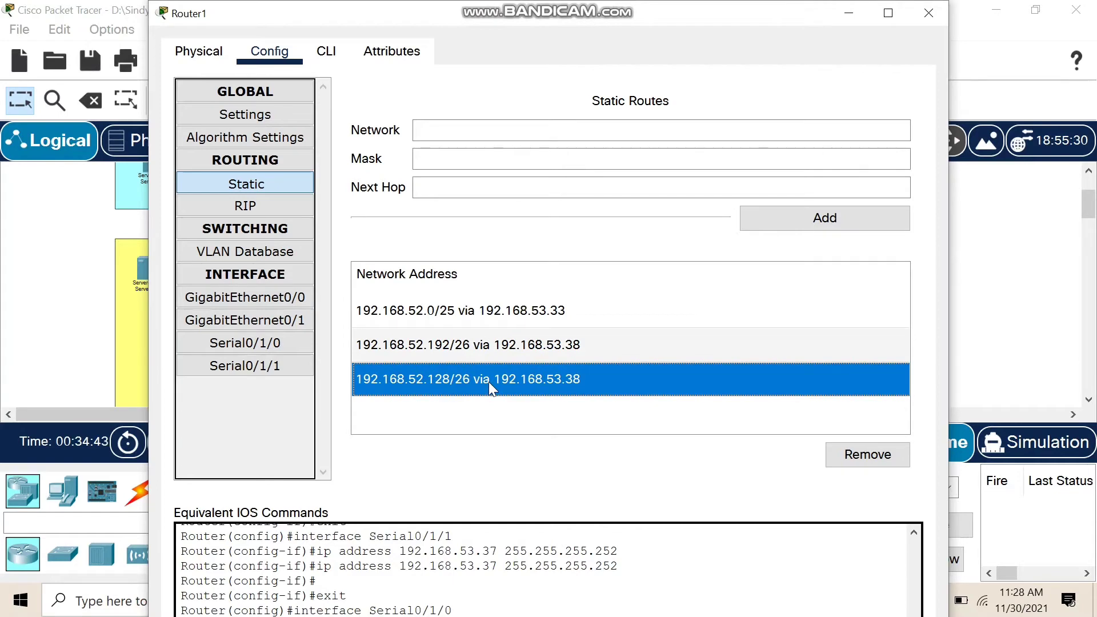
{"action": "left_click", "coordinate": [465, 349]}
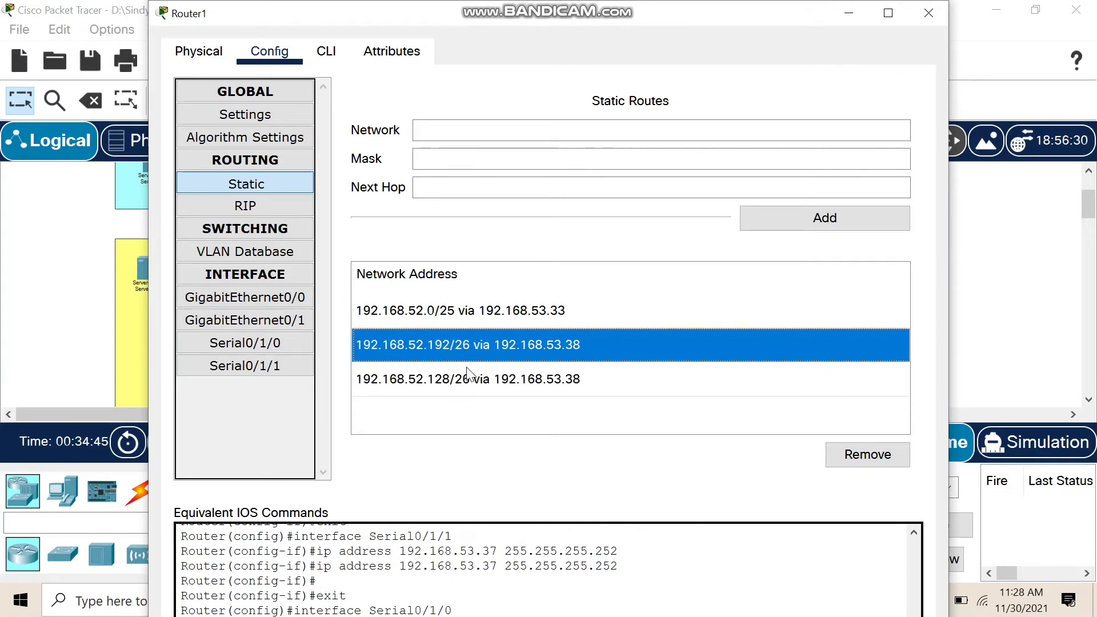
{"action": "left_click", "coordinate": [466, 371]}
{"action": "left_click", "coordinate": [564, 313]}
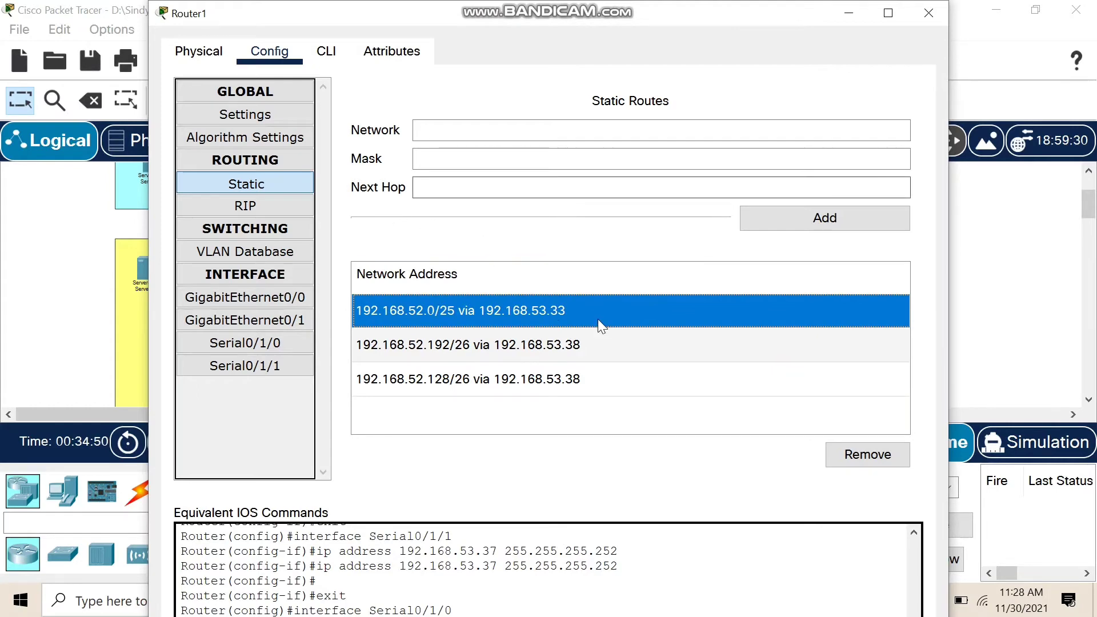
Step: Return to the topology, check the IPv4 address on Router0's Serial0/1/0 interface, and close Router0's configuration
{"action": "left_click", "coordinate": [993, 335]}
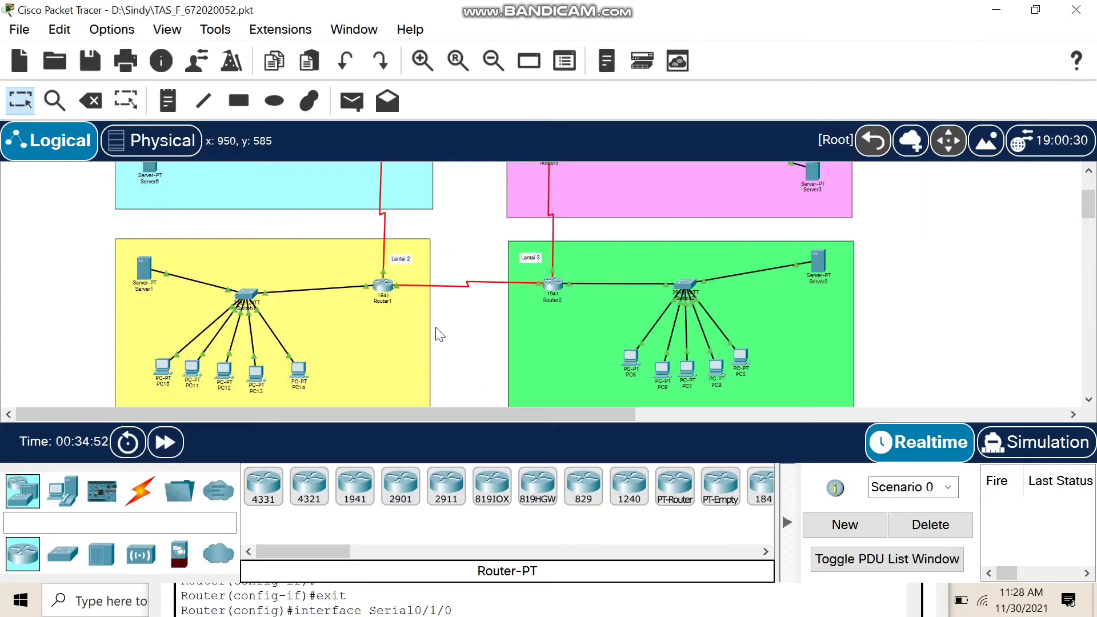
{"action": "scroll", "coordinate": [392, 262], "scroll_direction": "up", "scroll_amount": 2}
{"action": "left_click", "coordinate": [382, 213]}
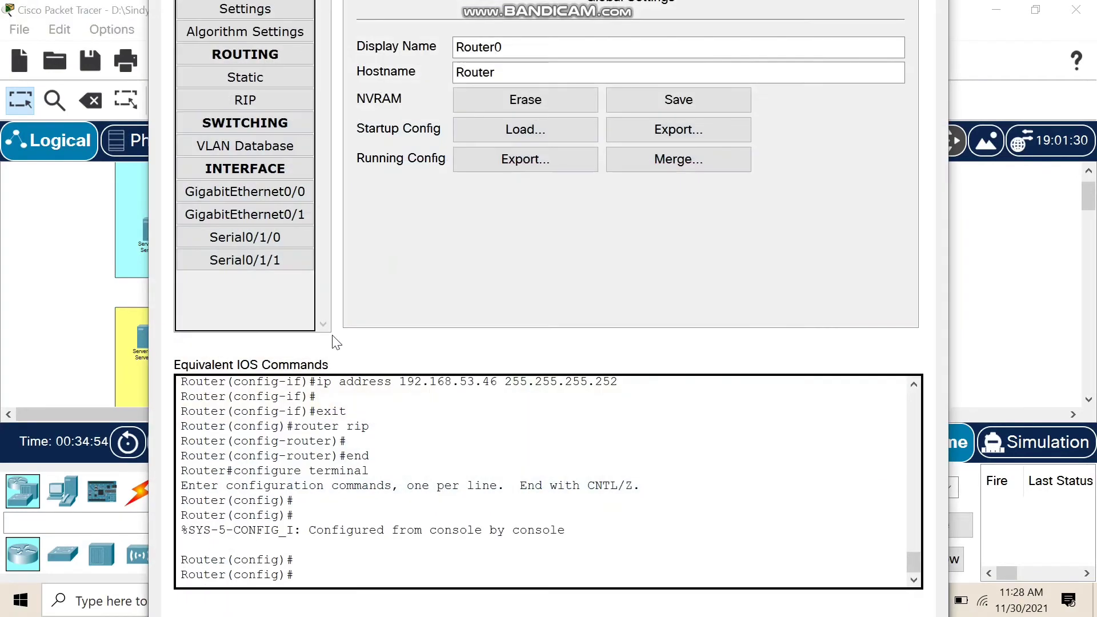
{"action": "left_click", "coordinate": [300, 239]}
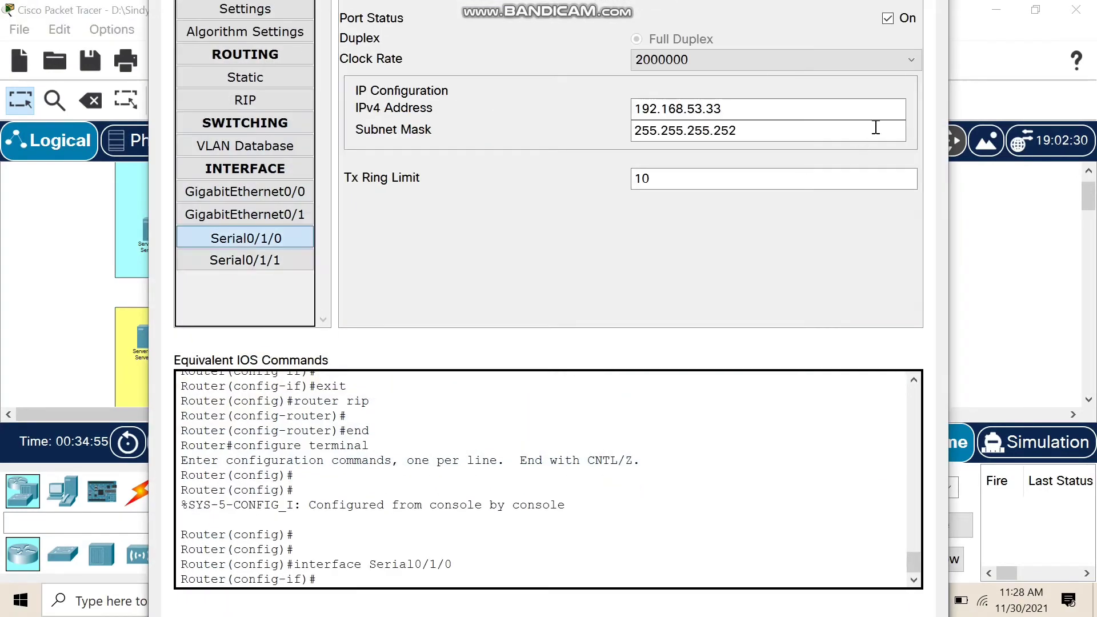
{"action": "left_click_drag", "start_coordinate": [812, 113], "coordinate": [609, 115]}
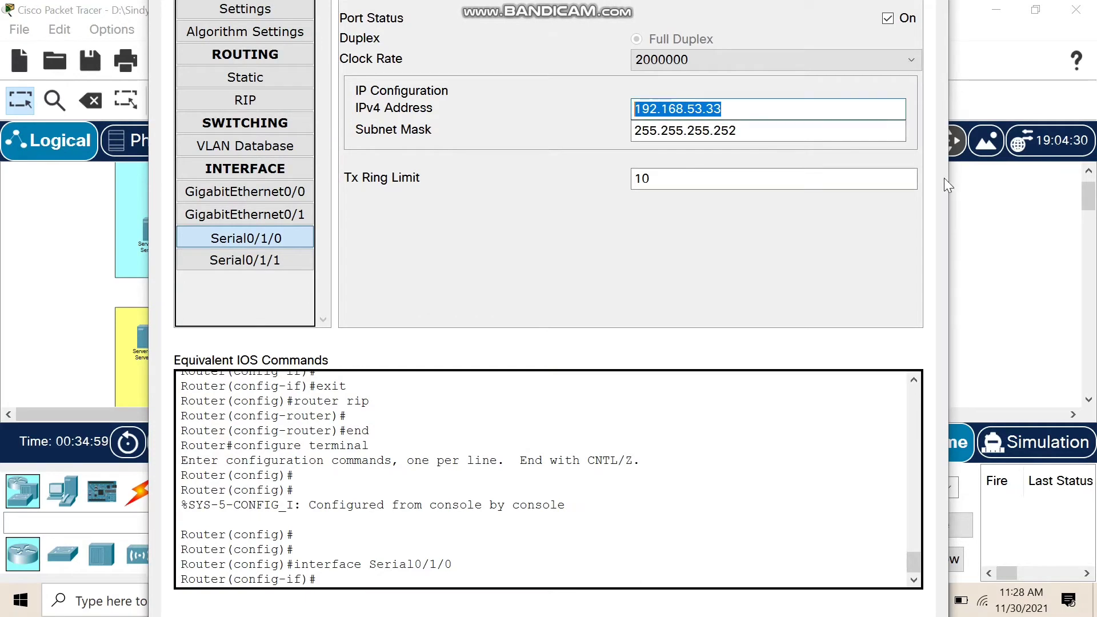
{"action": "left_click_drag", "start_coordinate": [947, 178], "coordinate": [837, 199]}
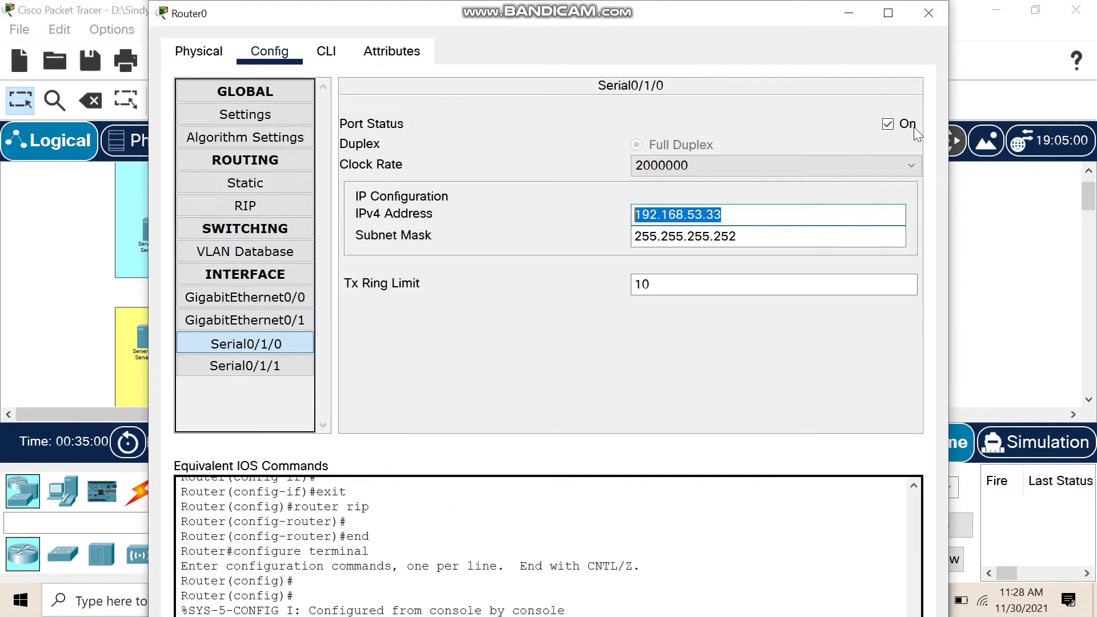
{"action": "left_click", "coordinate": [941, 22]}
Step: Reopen Router1's static routes, examine the next hop for 192.168.52.192/26, and return to the topology
{"action": "scroll", "coordinate": [393, 282], "scroll_direction": "down", "scroll_amount": 2}
{"action": "left_click", "coordinate": [388, 284]}
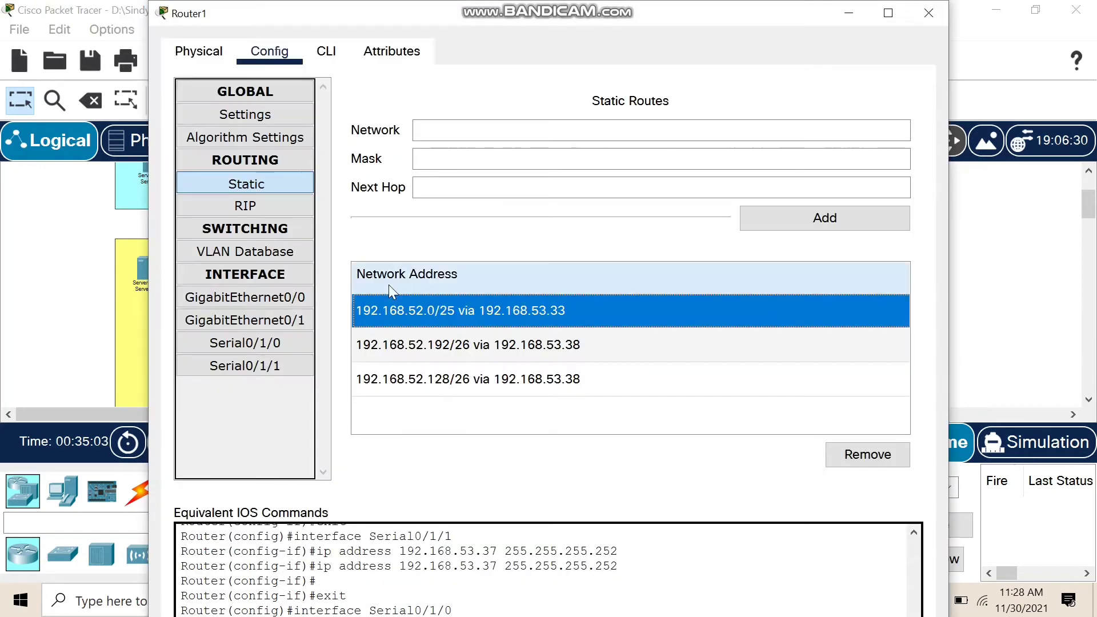
{"action": "left_click", "coordinate": [637, 346]}
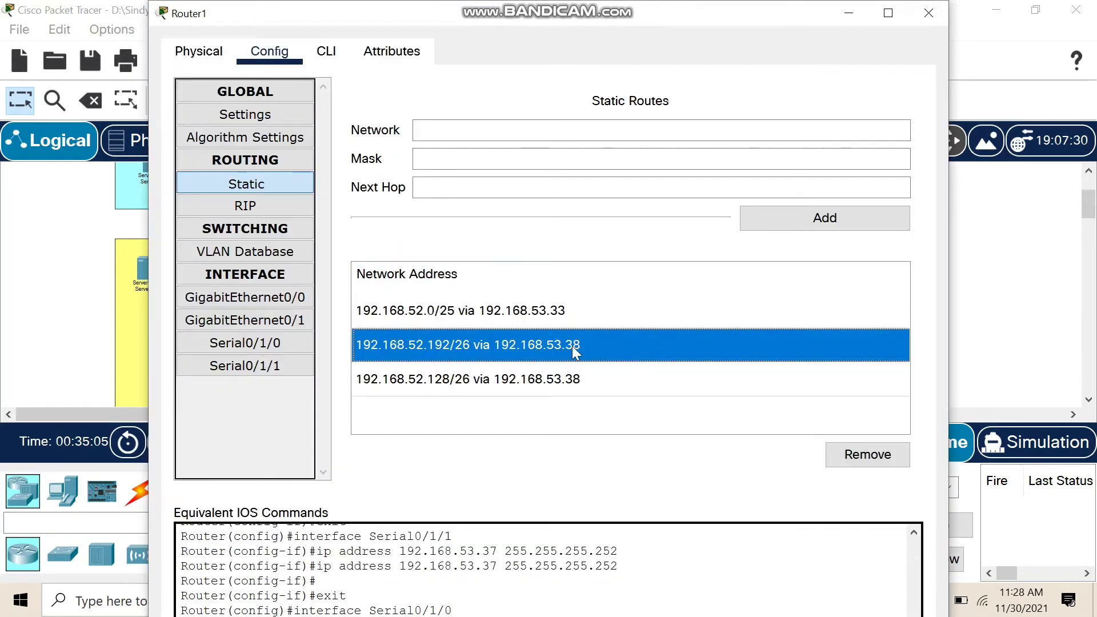
{"action": "left_click", "coordinate": [993, 308]}
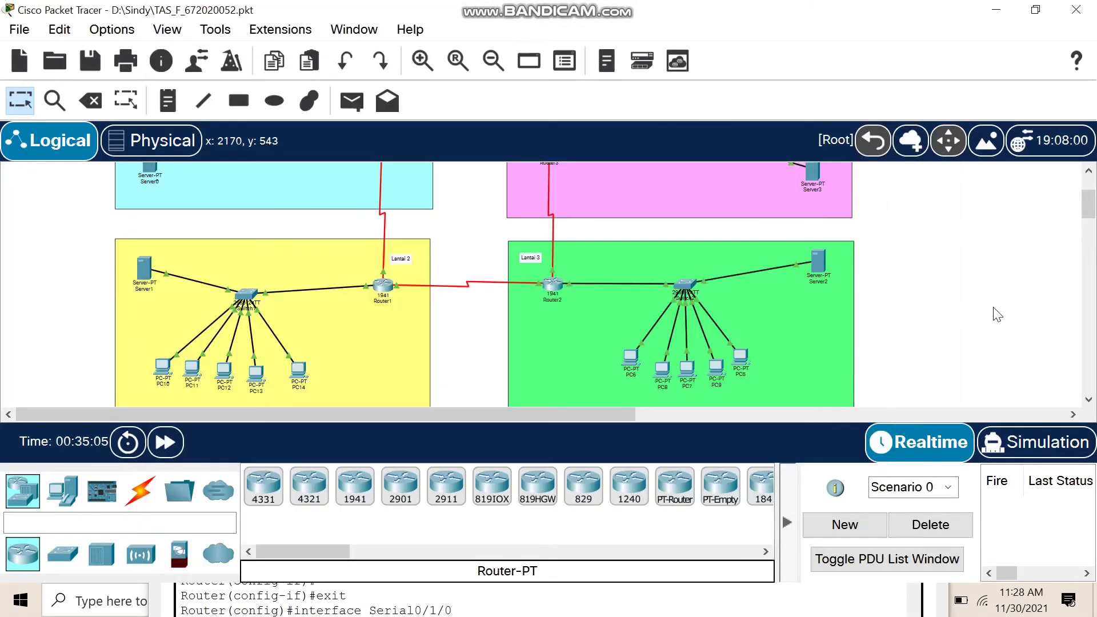
Step: Check the IPv4 address on Router2's Serial0/1/0 interface and close Router2's configuration
{"action": "left_click", "coordinate": [556, 282]}
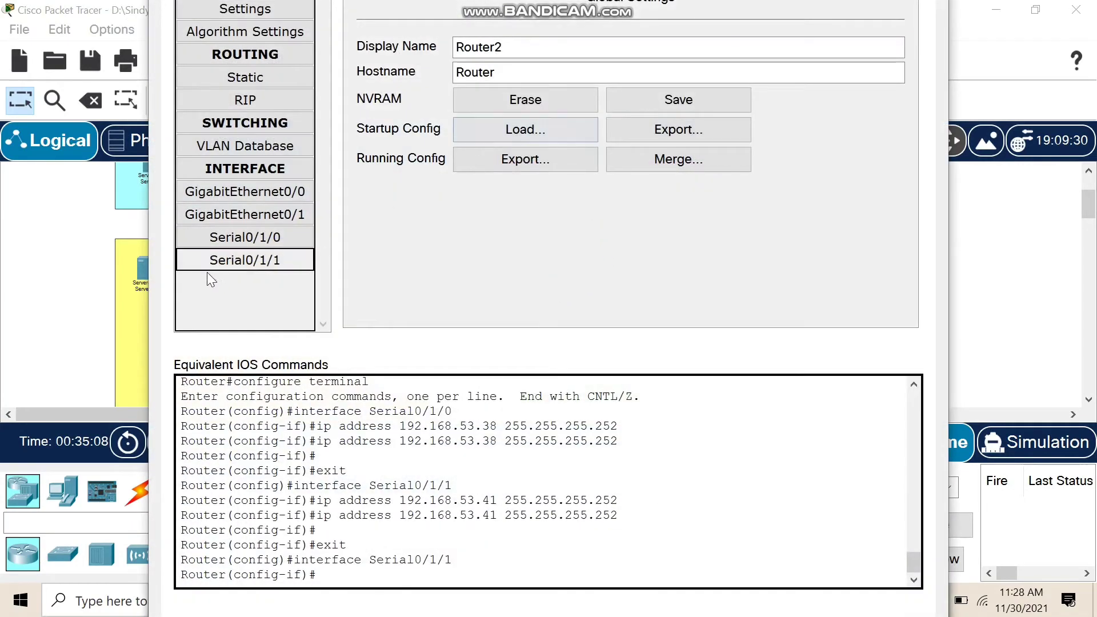
{"action": "left_click", "coordinate": [242, 238]}
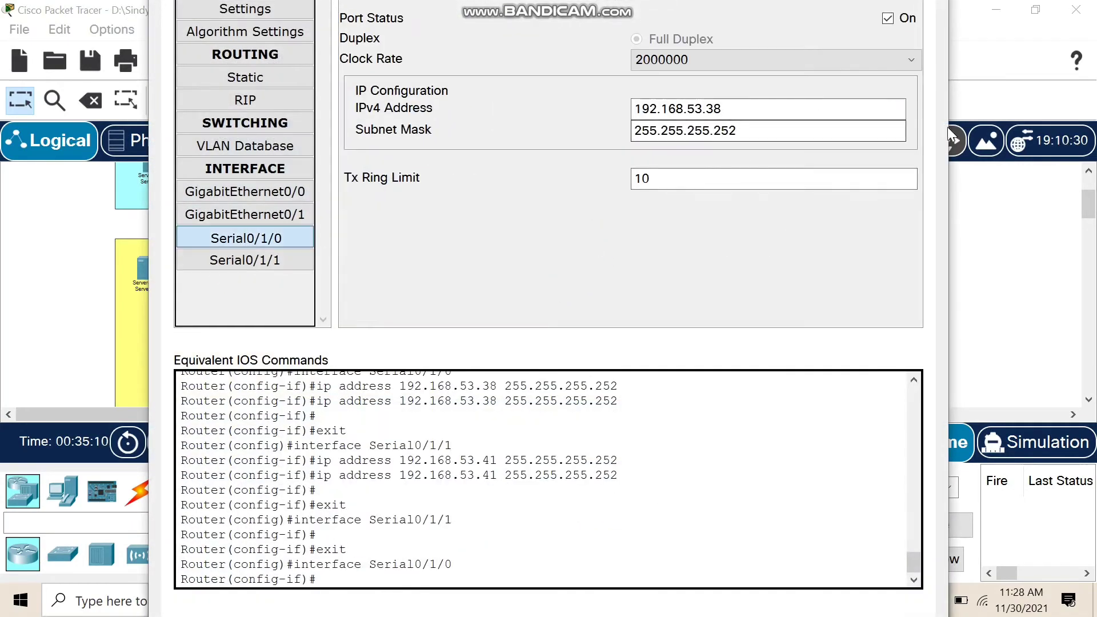
{"action": "left_click_drag", "start_coordinate": [953, 144], "coordinate": [931, 145]}
{"action": "left_click", "coordinate": [927, 9]}
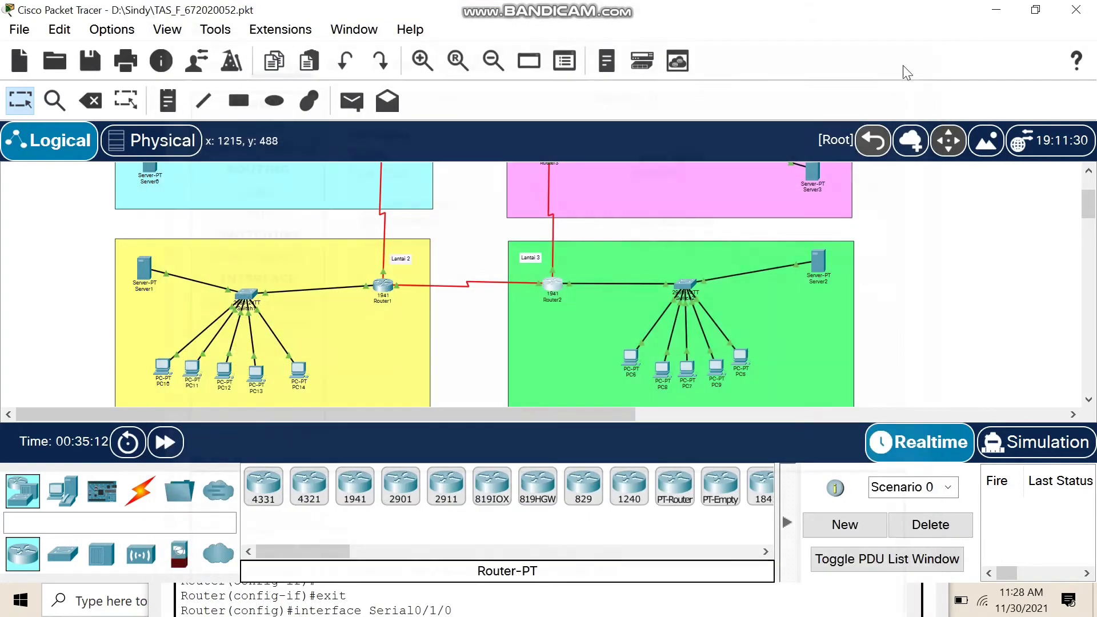
Step: Examine the next hop for 192.168.52.128/26 in Router1's static routes and return to the topology
{"action": "left_click", "coordinate": [391, 287]}
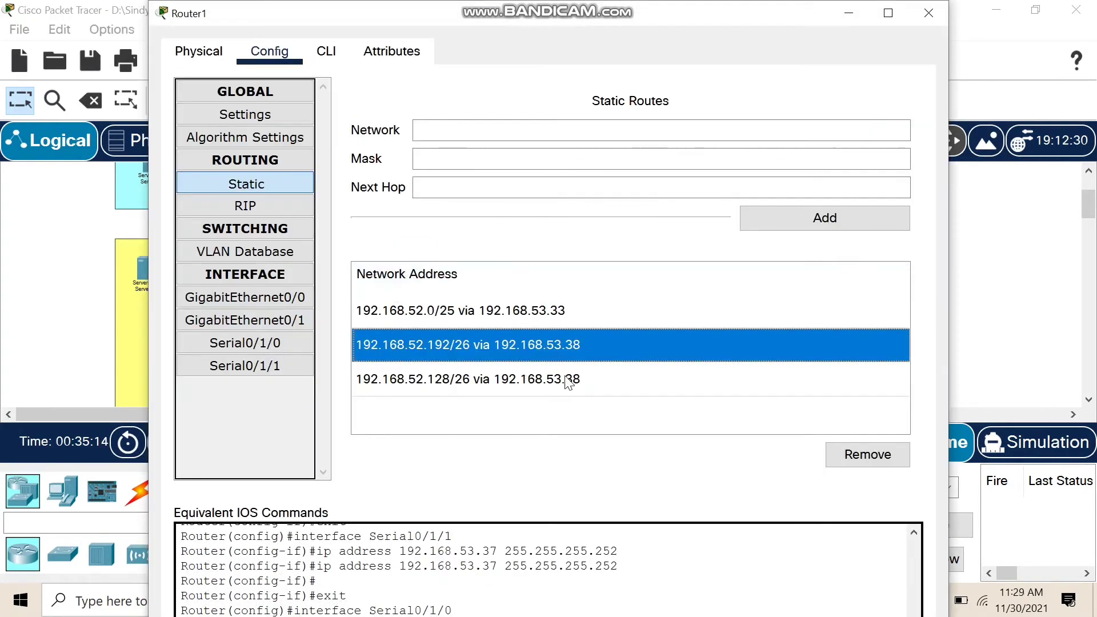
{"action": "left_click", "coordinate": [610, 370]}
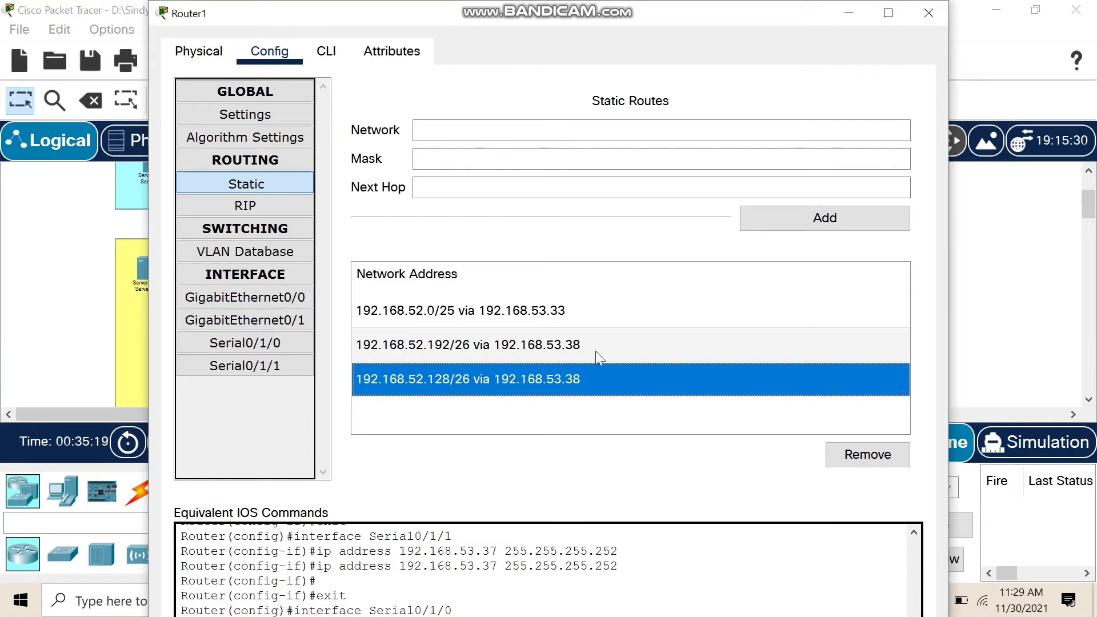
{"action": "left_click", "coordinate": [1060, 346]}
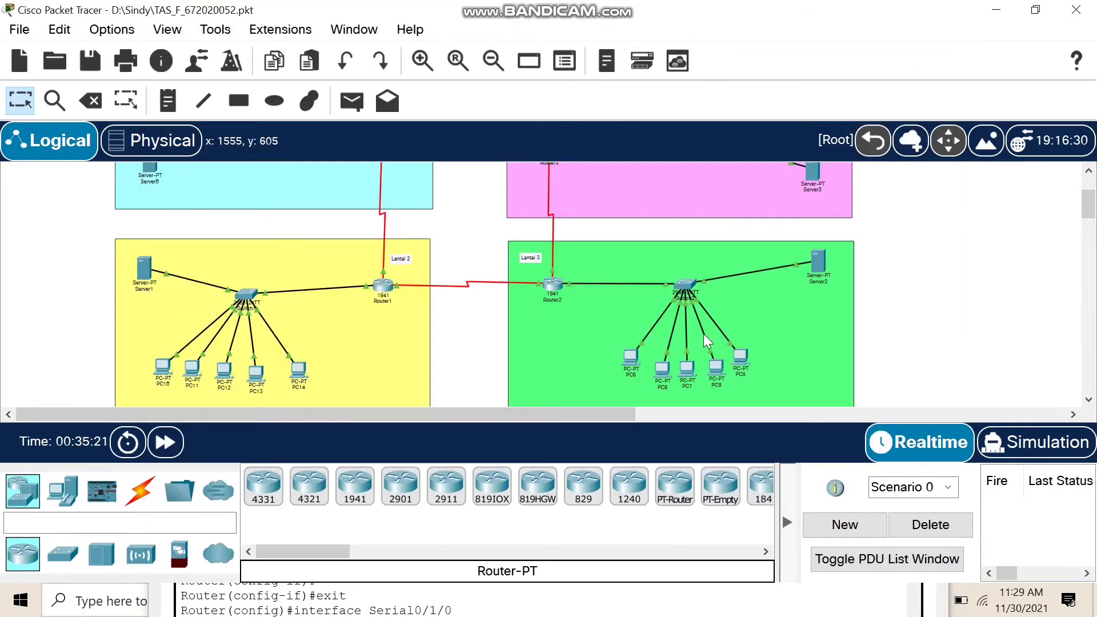
Step: Examine the serial links between the four floors' routers to trace the path from Lantai 2 to Lantai 4
{"action": "scroll", "coordinate": [623, 326], "scroll_direction": "up", "scroll_amount": 3}
{"action": "scroll", "coordinate": [432, 313], "scroll_direction": "down", "scroll_amount": 1}
{"action": "scroll", "coordinate": [430, 312], "scroll_direction": "up", "scroll_amount": 1}
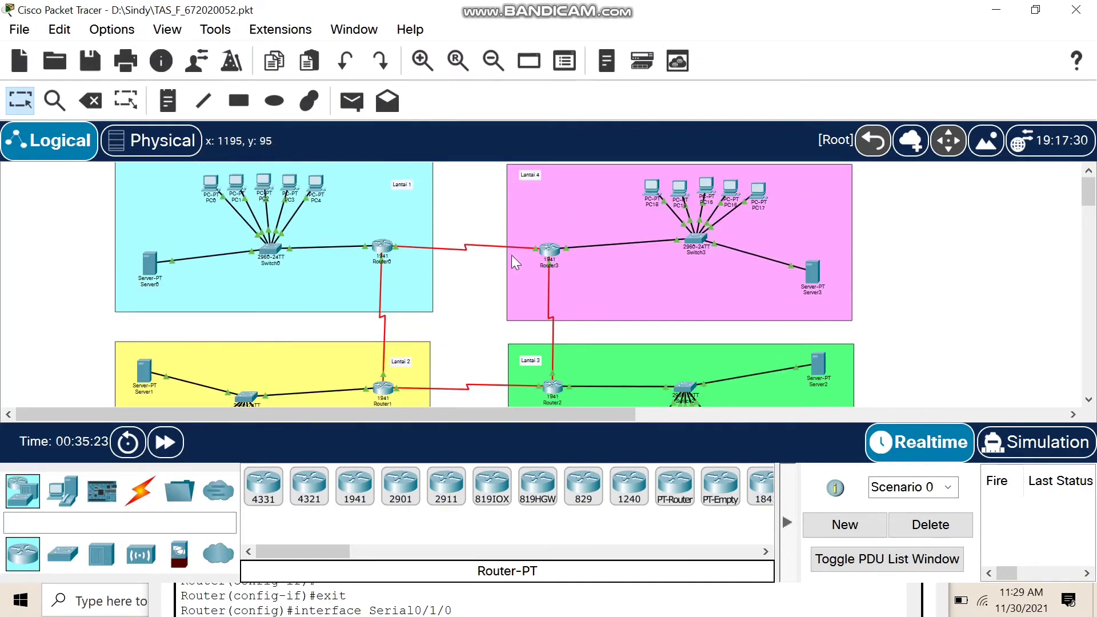
{"action": "scroll", "coordinate": [517, 385], "scroll_direction": "down", "scroll_amount": 1}
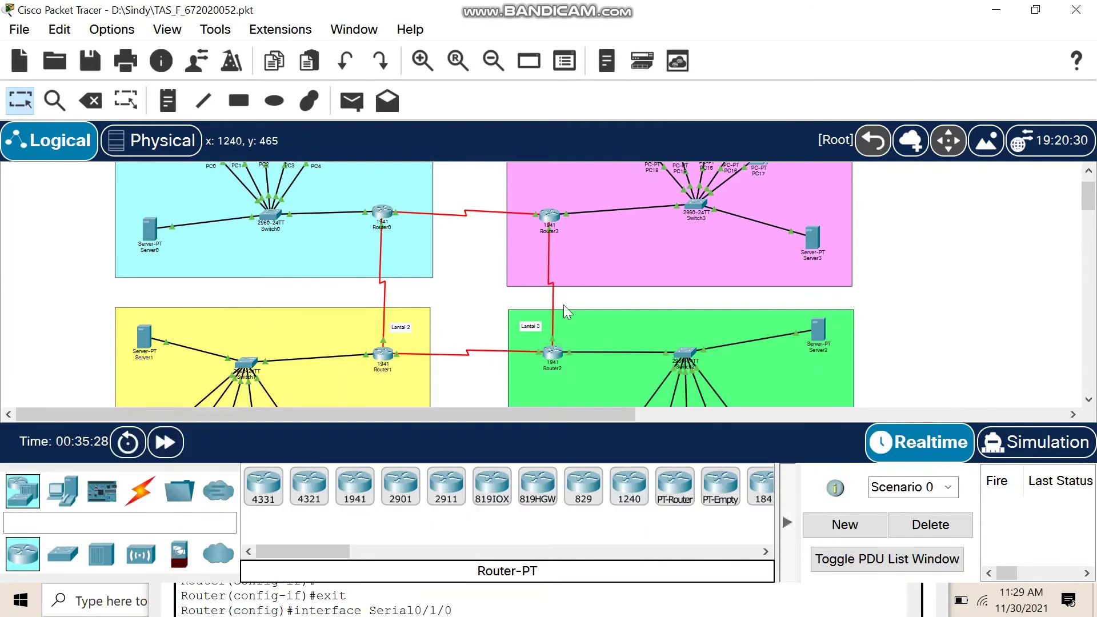
{"action": "scroll", "coordinate": [722, 395], "scroll_direction": "down", "scroll_amount": 2}
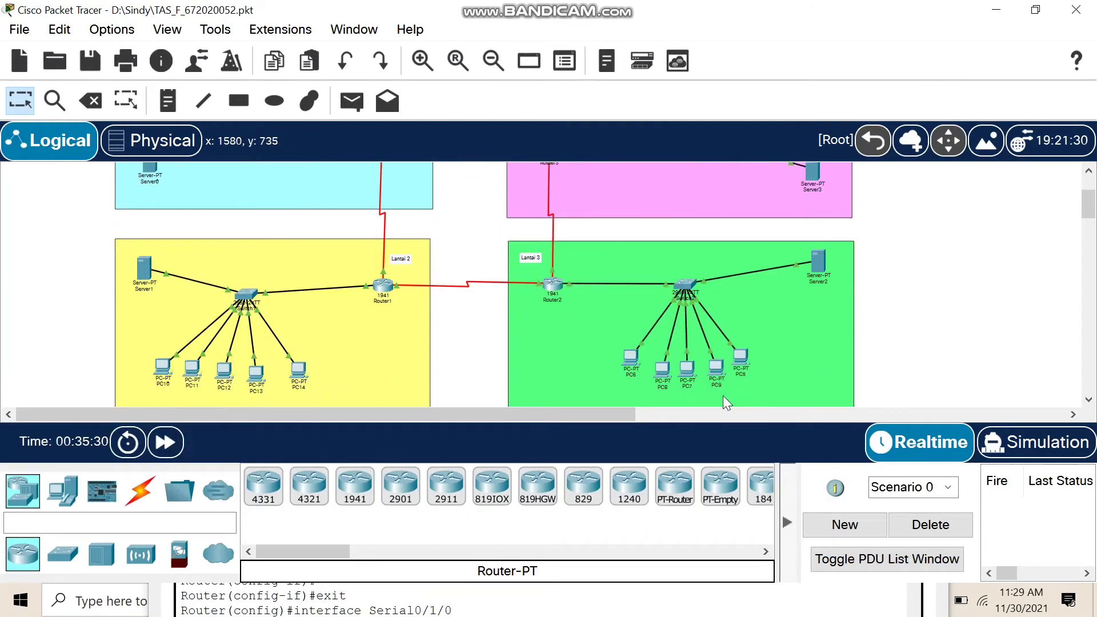
{"action": "scroll", "coordinate": [714, 389], "scroll_direction": "up", "scroll_amount": 2}
{"action": "scroll", "coordinate": [714, 388], "scroll_direction": "down", "scroll_amount": 2}
{"action": "scroll", "coordinate": [579, 342], "scroll_direction": "up", "scroll_amount": 2}
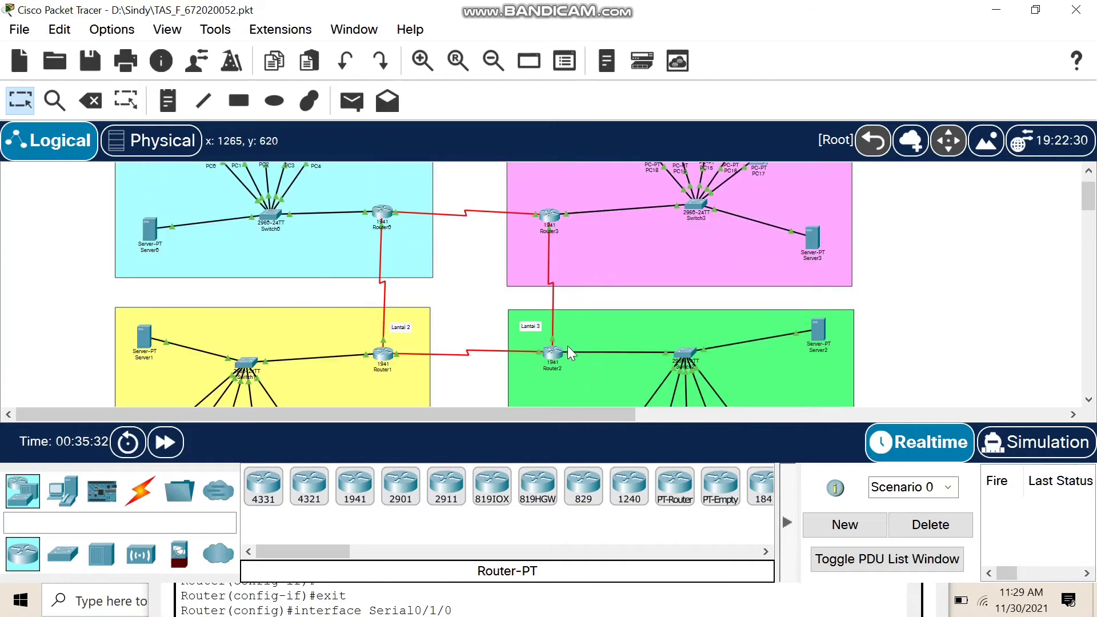
Step: Review each destination network and next hop in Router2's static routes and return to the topology
{"action": "left_click", "coordinate": [553, 354]}
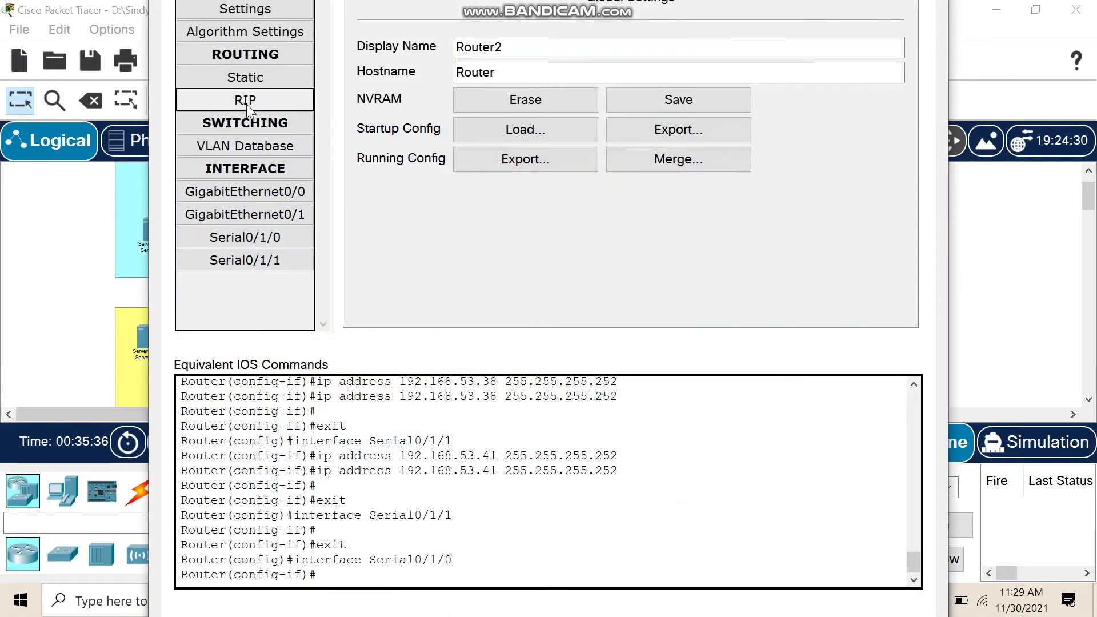
{"action": "left_click", "coordinate": [245, 80]}
{"action": "left_click", "coordinate": [447, 215]}
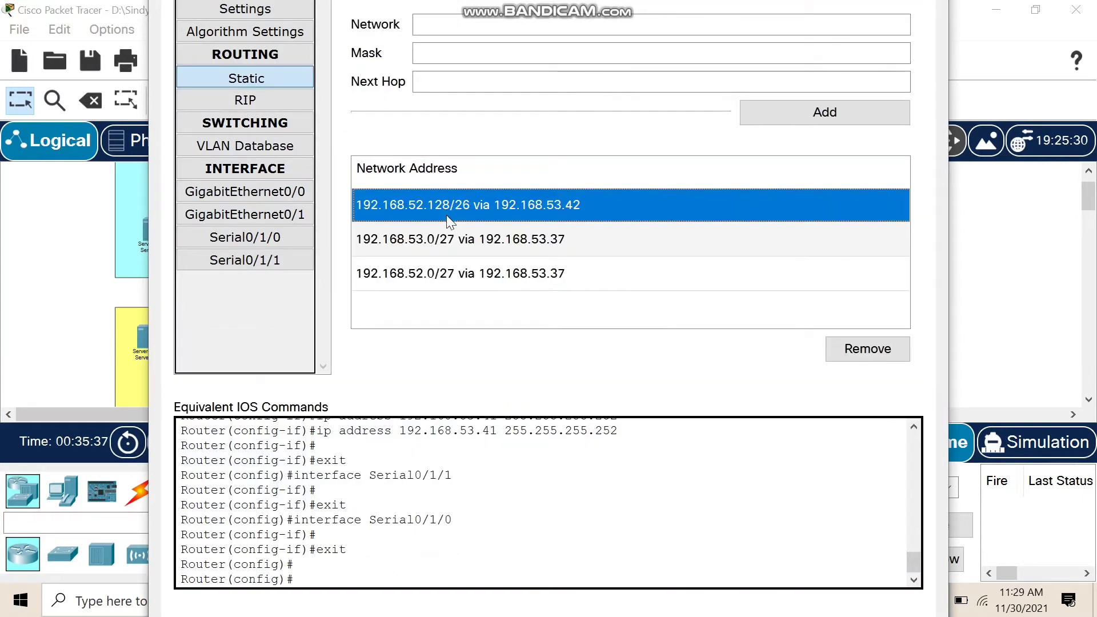
{"action": "left_click", "coordinate": [451, 240]}
{"action": "left_click", "coordinate": [454, 274]}
{"action": "left_click", "coordinate": [1050, 290]}
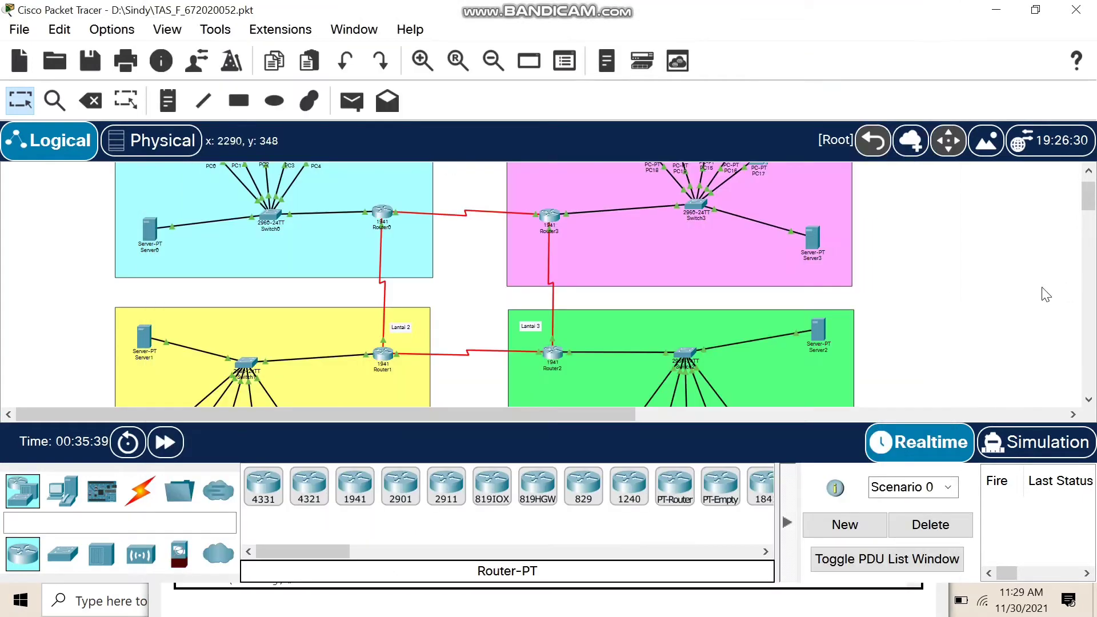
Step: Show Router3's static routes and examine each destination network and next hop
{"action": "left_click", "coordinate": [552, 215]}
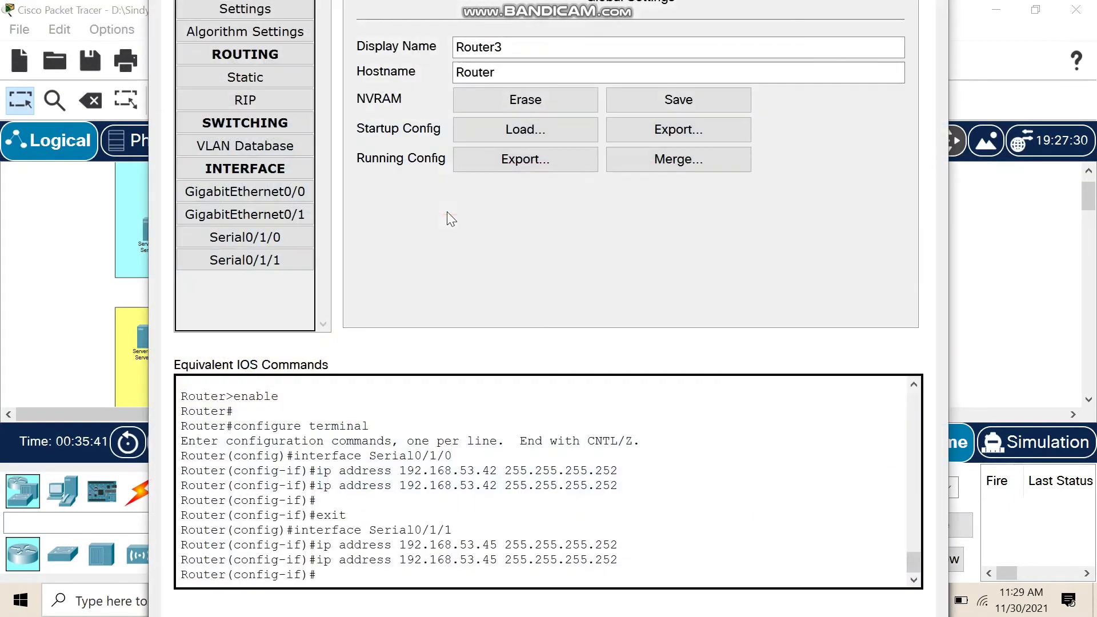
{"action": "left_click", "coordinate": [270, 79]}
{"action": "left_click", "coordinate": [642, 214]}
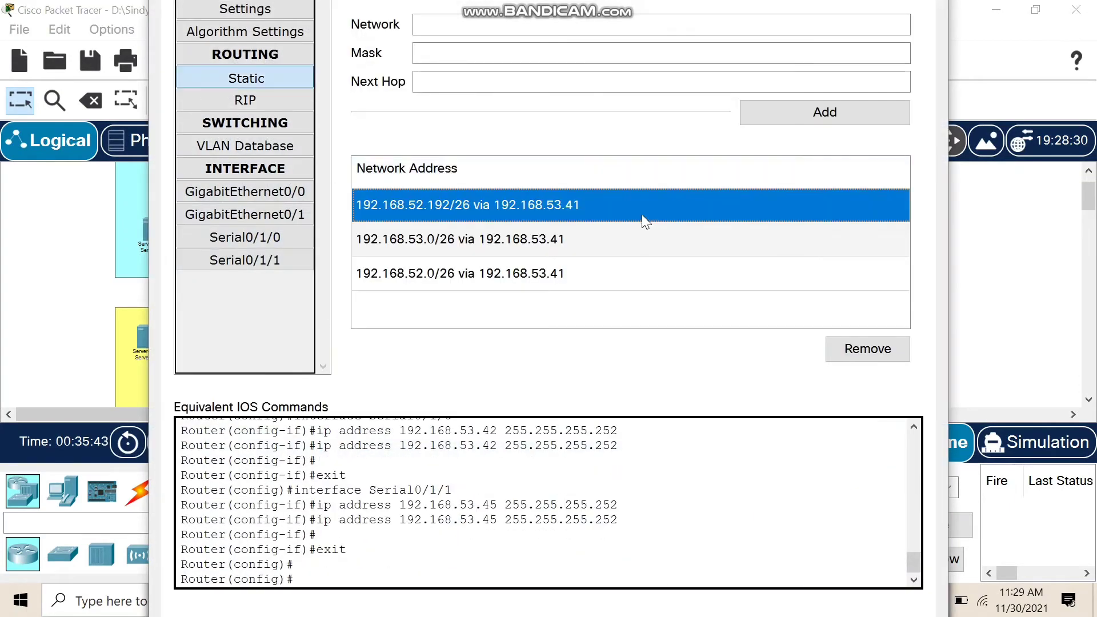
{"action": "left_click", "coordinate": [642, 256]}
{"action": "left_click", "coordinate": [622, 289]}
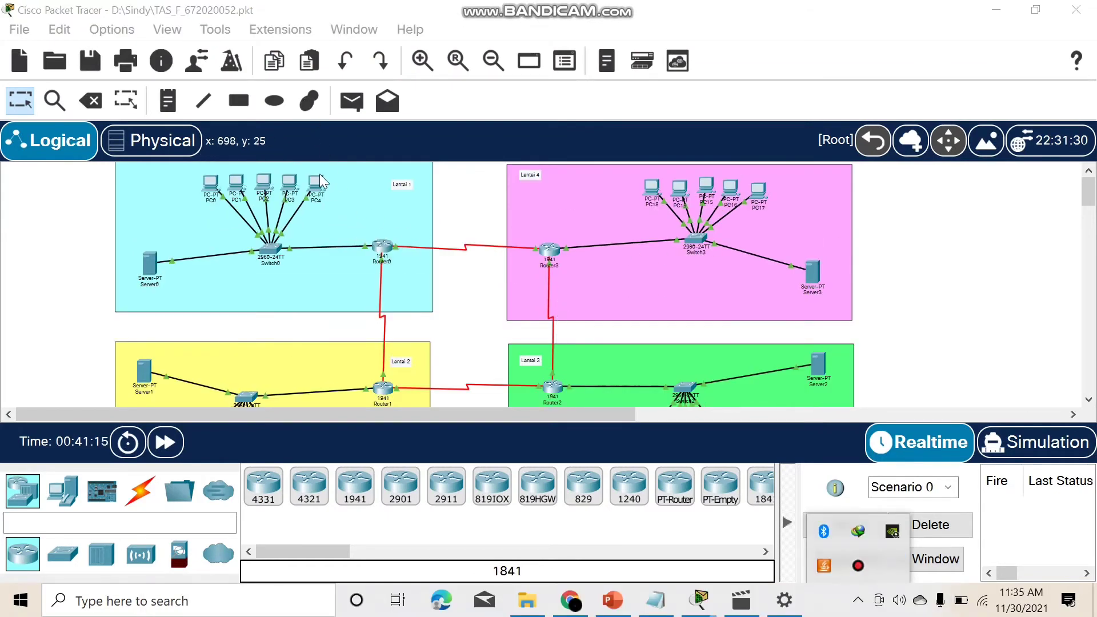
Step: Send a simple PDU from a Lantai 1 PC to PC13 on Lantai 2 to test connectivity
{"action": "scroll", "coordinate": [319, 187], "scroll_direction": "down", "scroll_amount": 1}
{"action": "scroll", "coordinate": [321, 191], "scroll_direction": "up", "scroll_amount": 1}
{"action": "scroll", "coordinate": [360, 246], "scroll_direction": "down", "scroll_amount": 2}
{"action": "scroll", "coordinate": [364, 258], "scroll_direction": "down", "scroll_amount": 1}
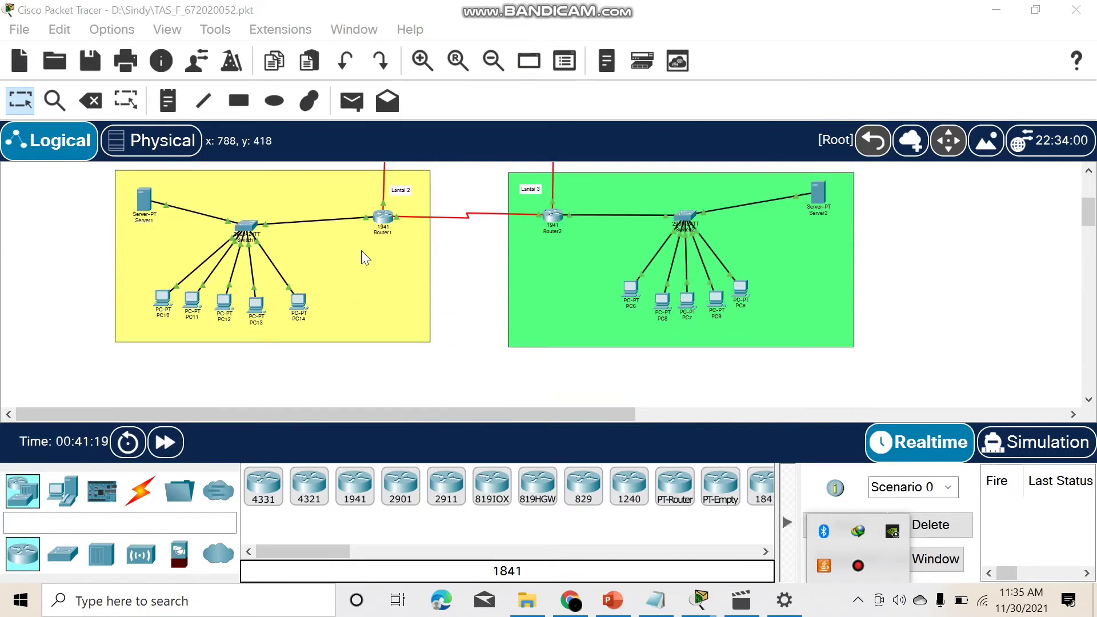
{"action": "scroll", "coordinate": [361, 251], "scroll_direction": "up", "scroll_amount": 3}
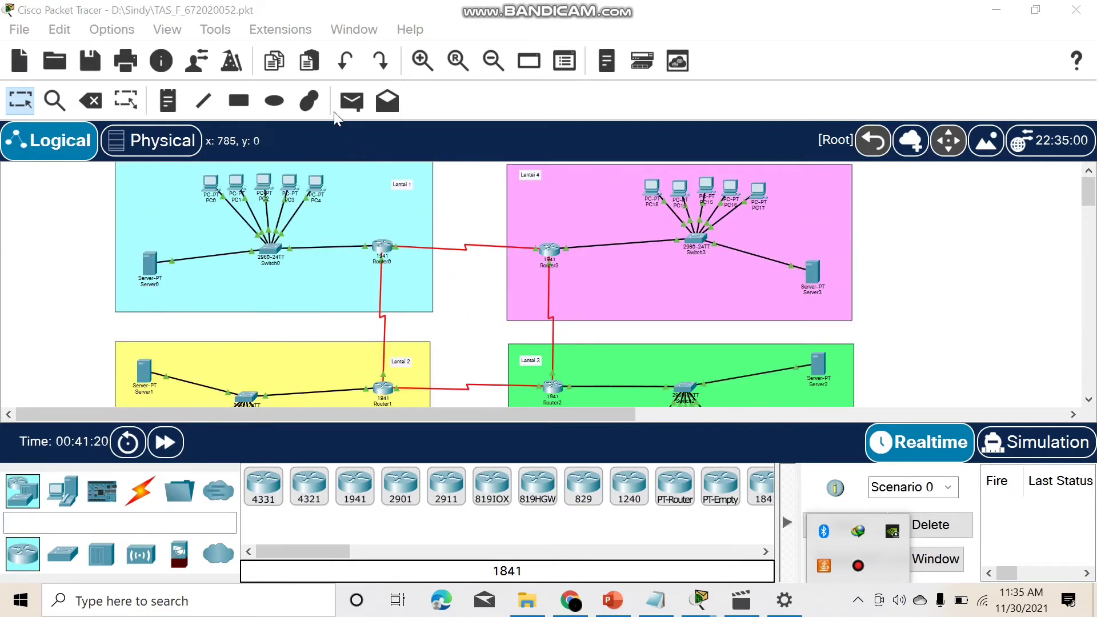
{"action": "left_click", "coordinate": [351, 101]}
{"action": "scroll", "coordinate": [300, 255], "scroll_direction": "down", "scroll_amount": 2}
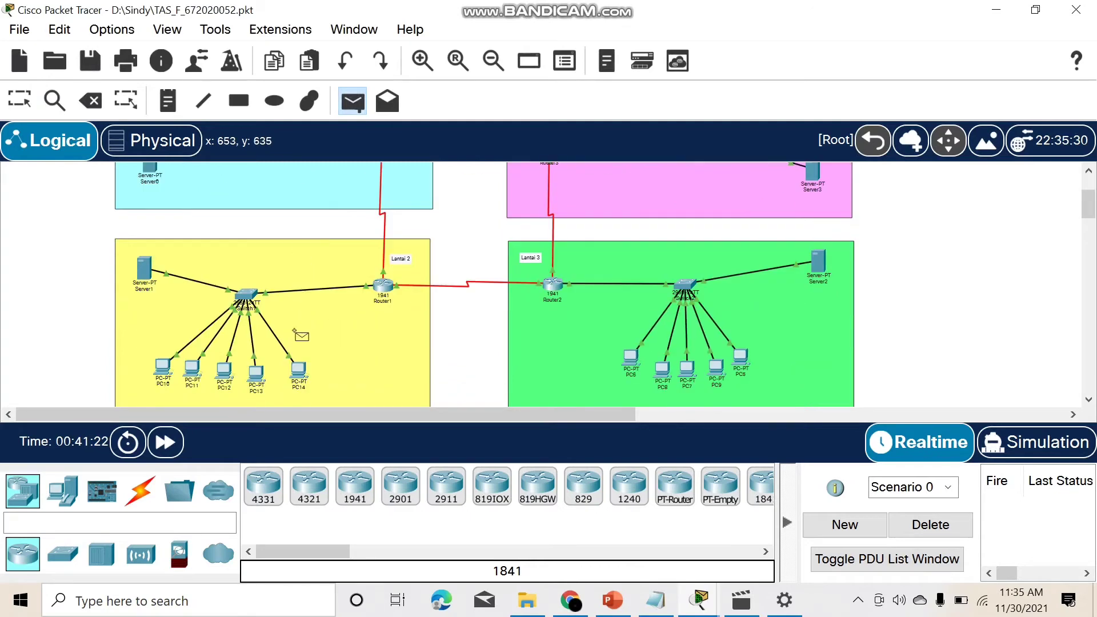
{"action": "scroll", "coordinate": [295, 333], "scroll_direction": "down", "scroll_amount": 1}
{"action": "left_click", "coordinate": [257, 343]}
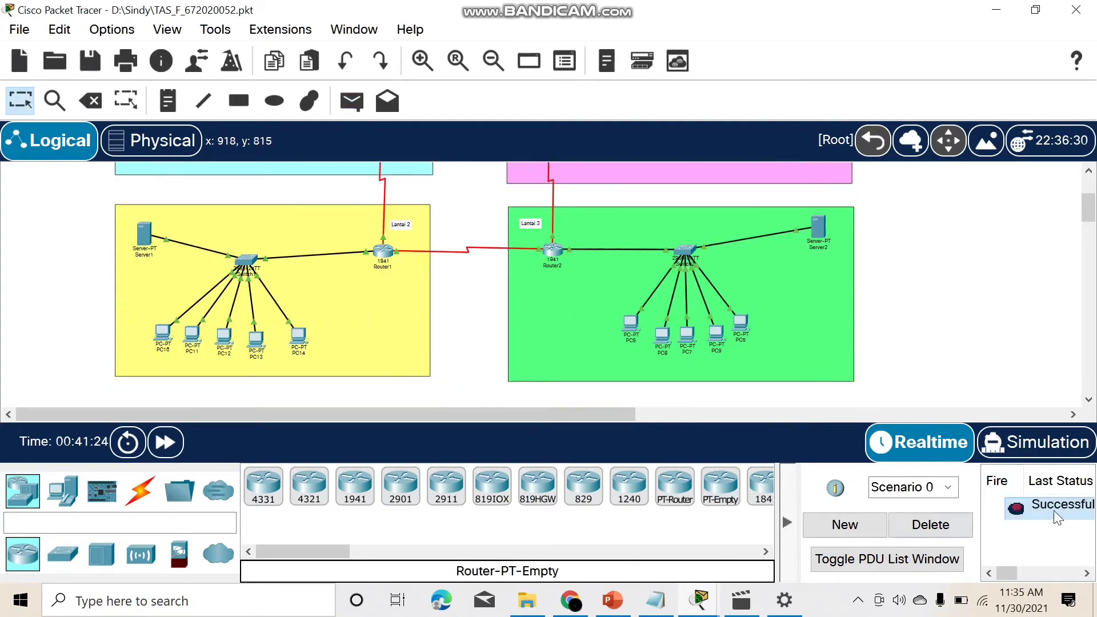
Step: Try to send a simple PDU from PC4 on Lantai 1 to the leftmost PC on Lantai 4
{"action": "scroll", "coordinate": [354, 321], "scroll_direction": "up", "scroll_amount": 3}
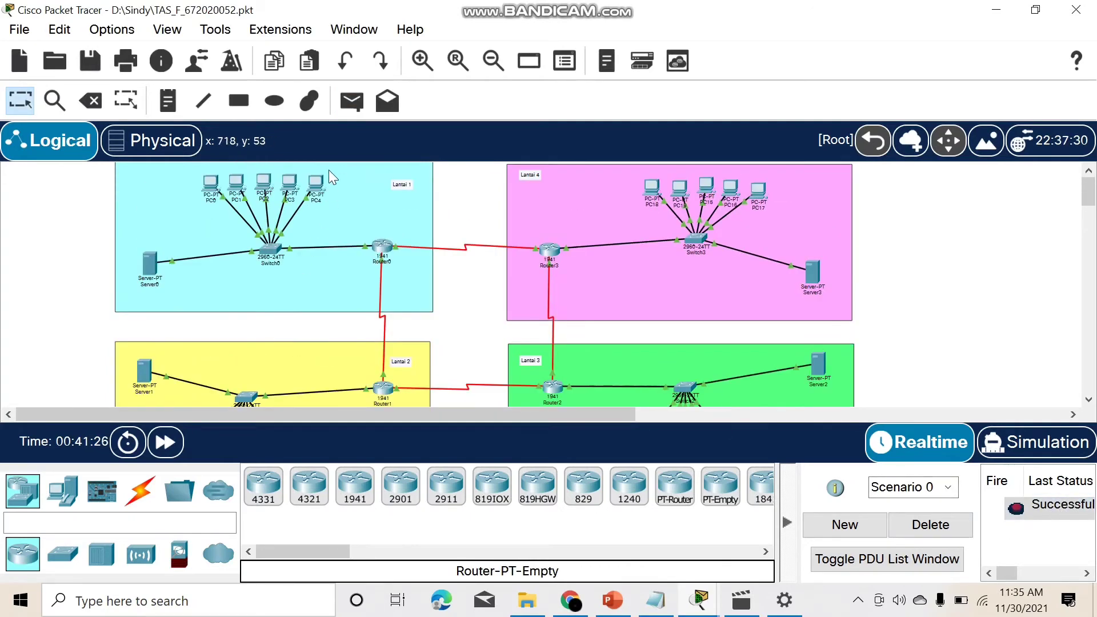
{"action": "left_click", "coordinate": [350, 103]}
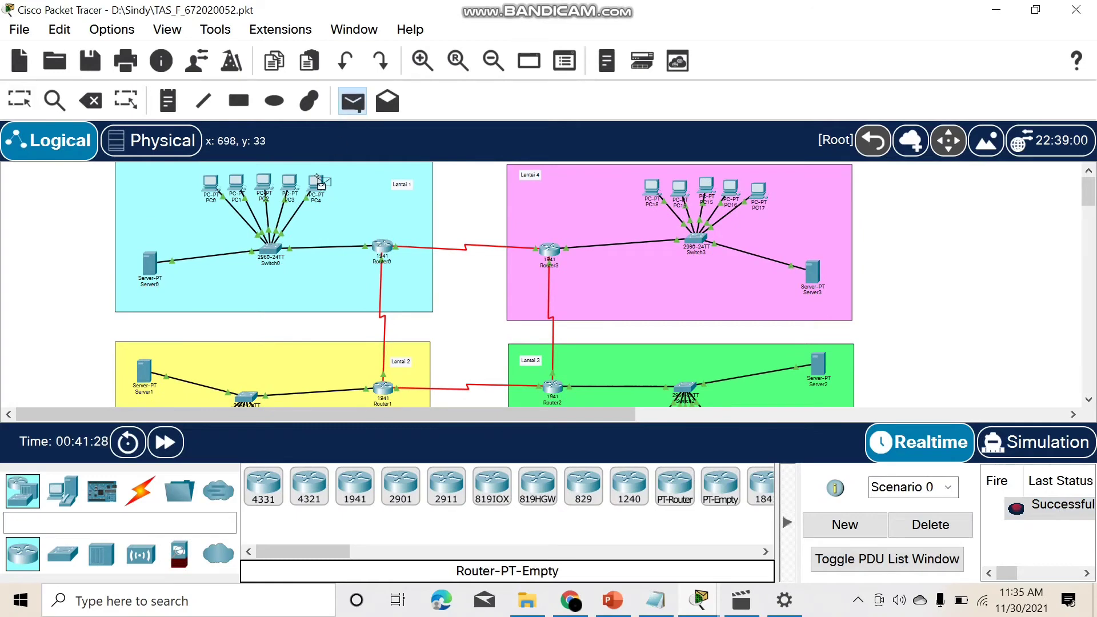
{"action": "left_click", "coordinate": [319, 182]}
{"action": "left_click", "coordinate": [657, 194]}
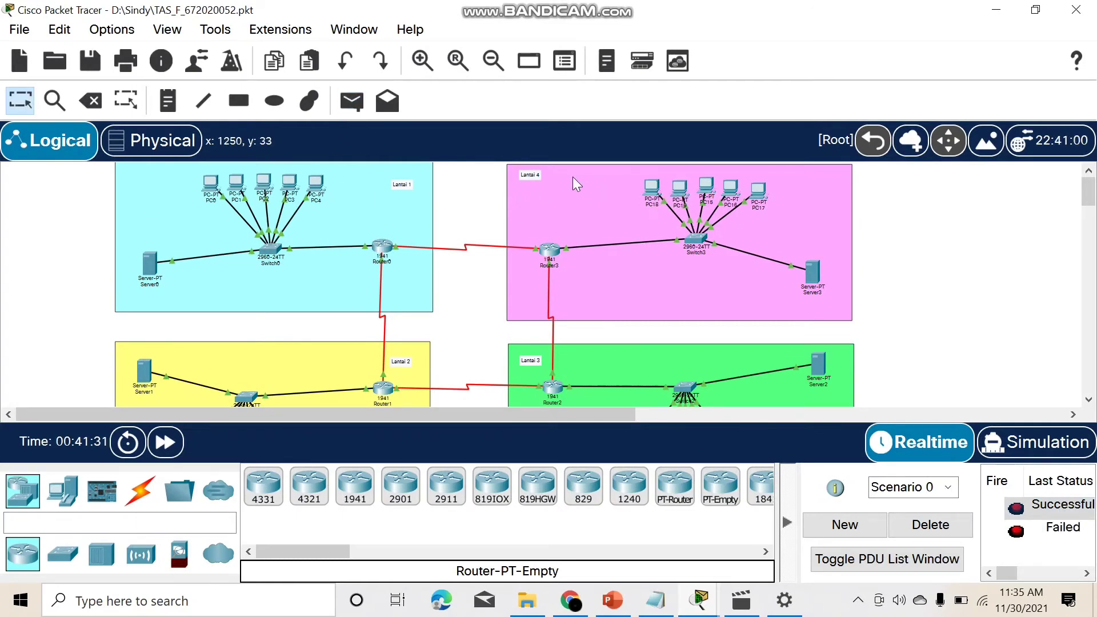
Step: Delete the current PDU scenario and send a simple PDU from PC2 to the leftmost PC on Lantai 4
{"action": "left_click", "coordinate": [942, 524]}
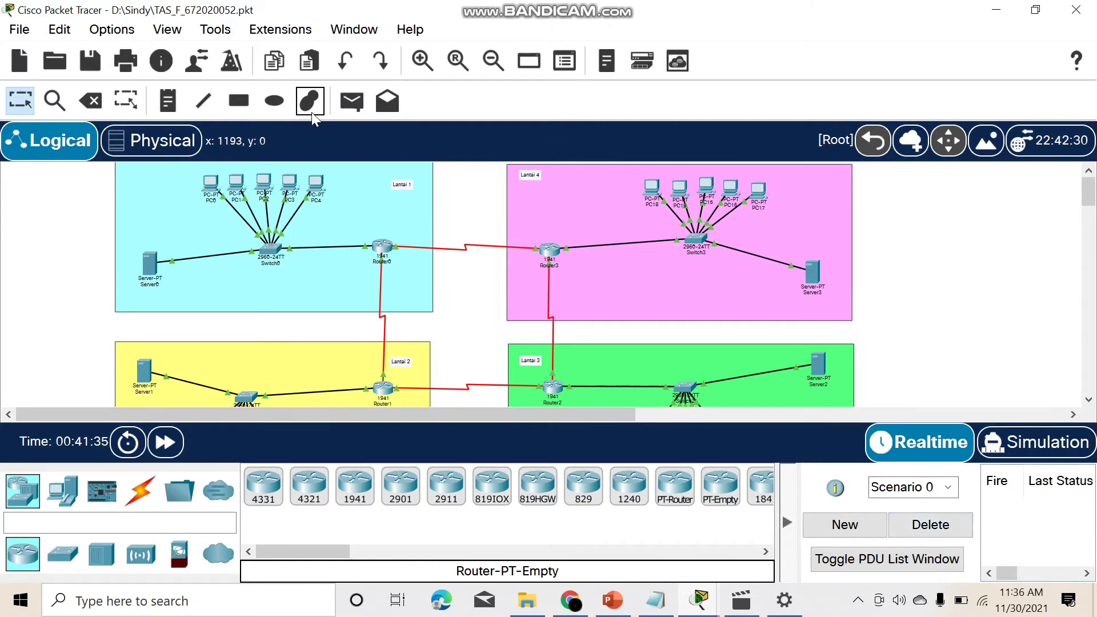
{"action": "left_click", "coordinate": [342, 98]}
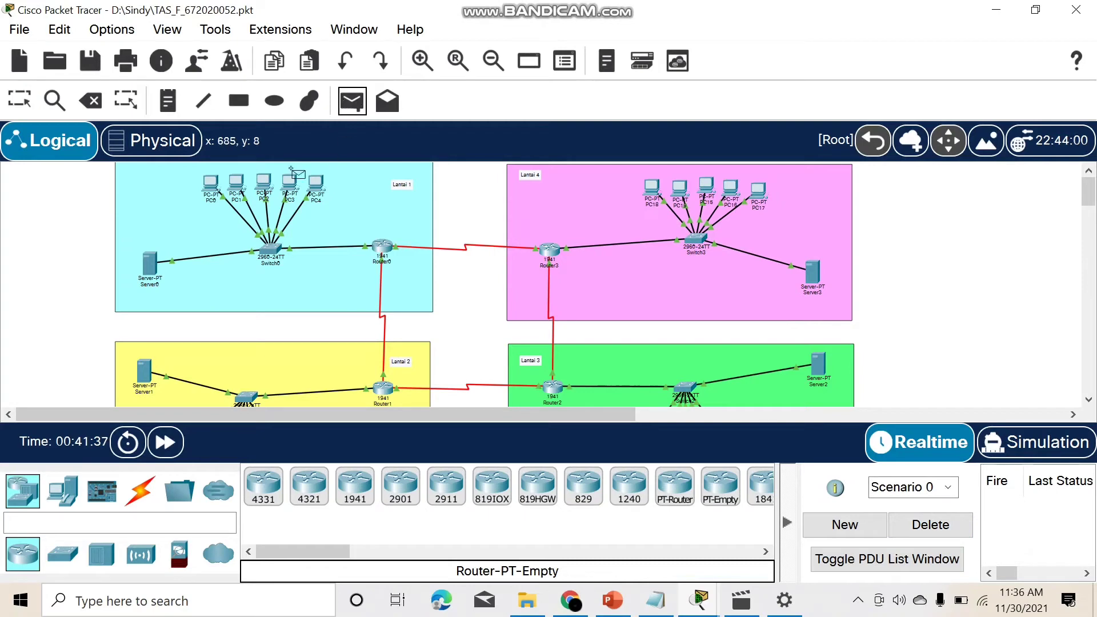
{"action": "left_click", "coordinate": [265, 182]}
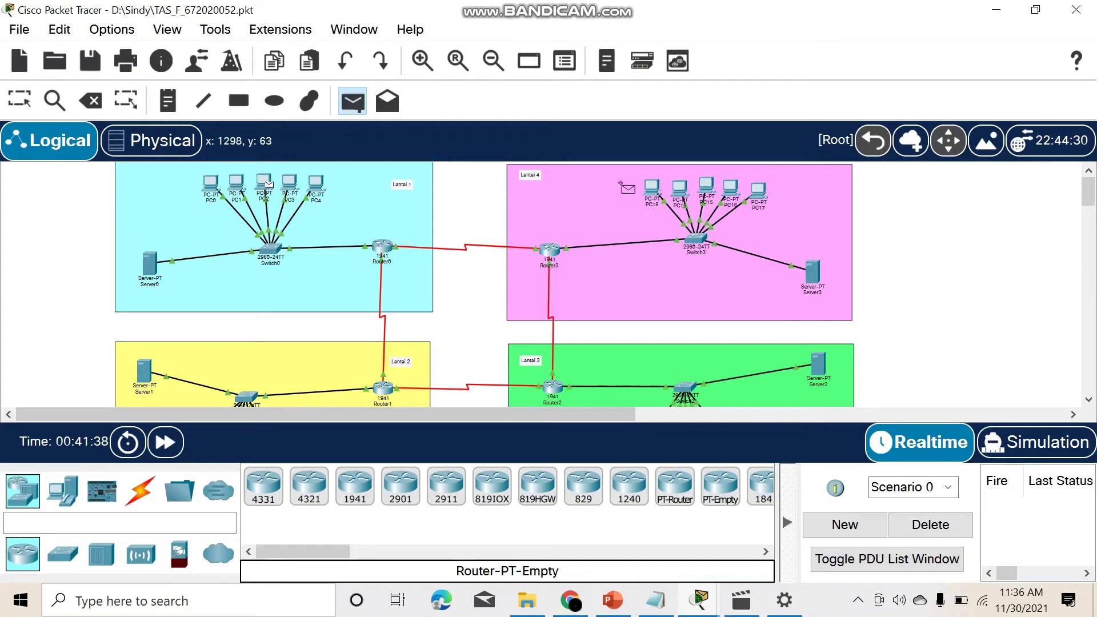
{"action": "left_click", "coordinate": [655, 195]}
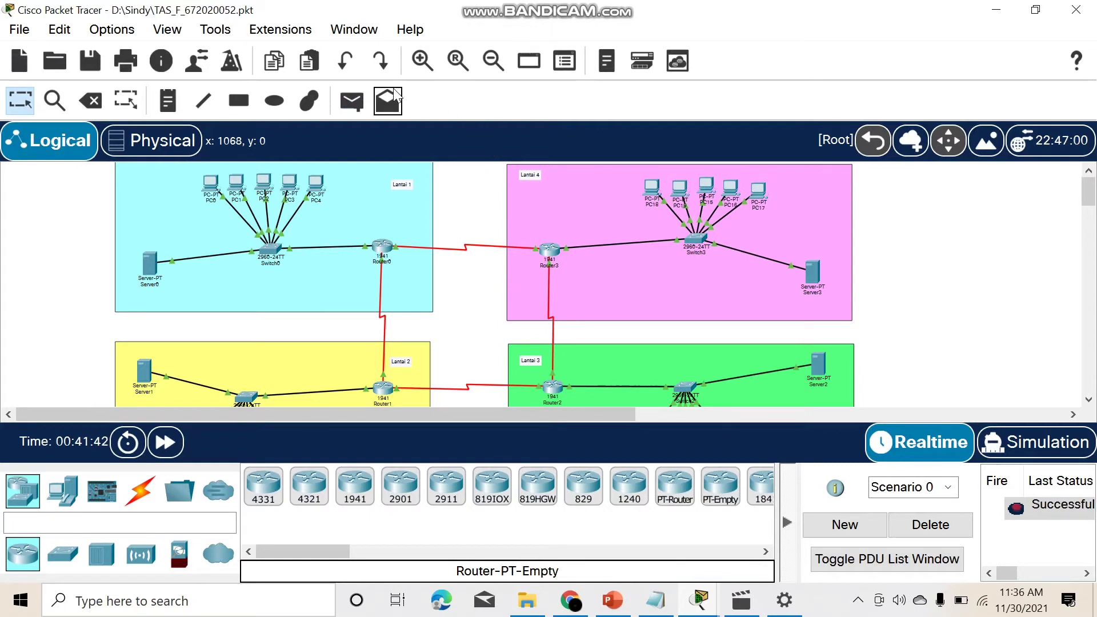
Step: Send a simple PDU from PC3 on Lantai 1 to PC8 on Lantai 3 to test connectivity
{"action": "left_click", "coordinate": [352, 101]}
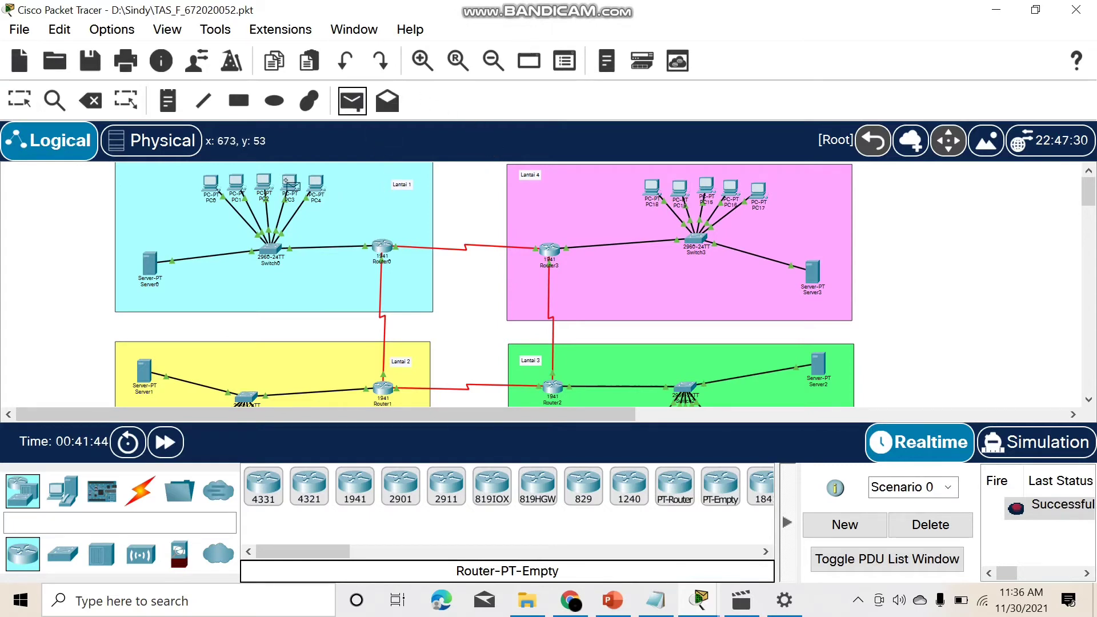
{"action": "scroll", "coordinate": [571, 383], "scroll_direction": "down", "scroll_amount": 3}
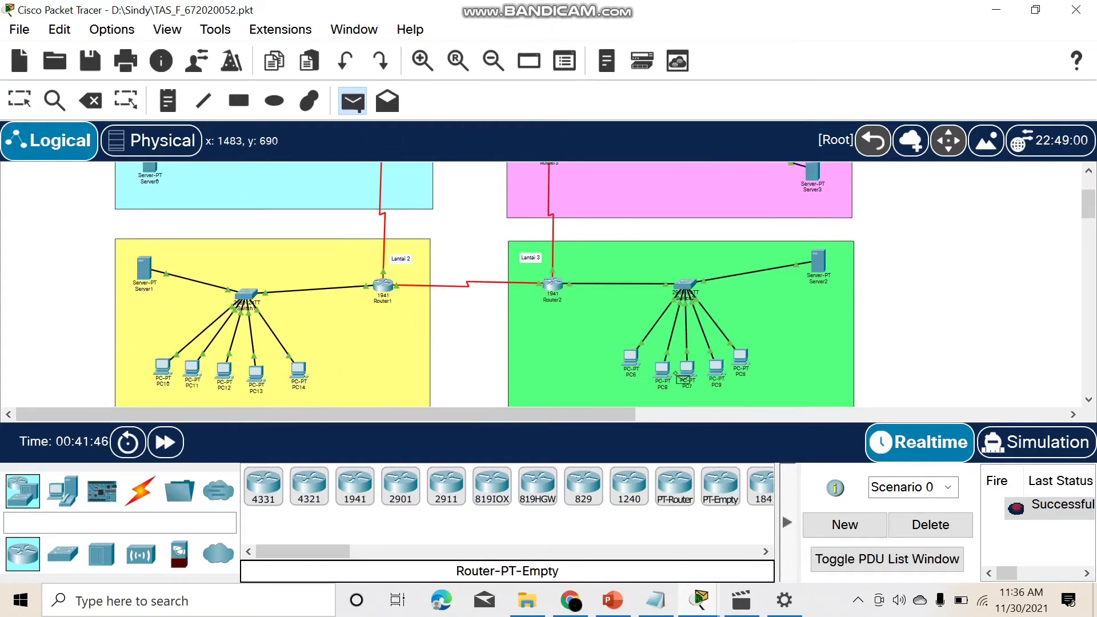
{"action": "left_click", "coordinate": [663, 372]}
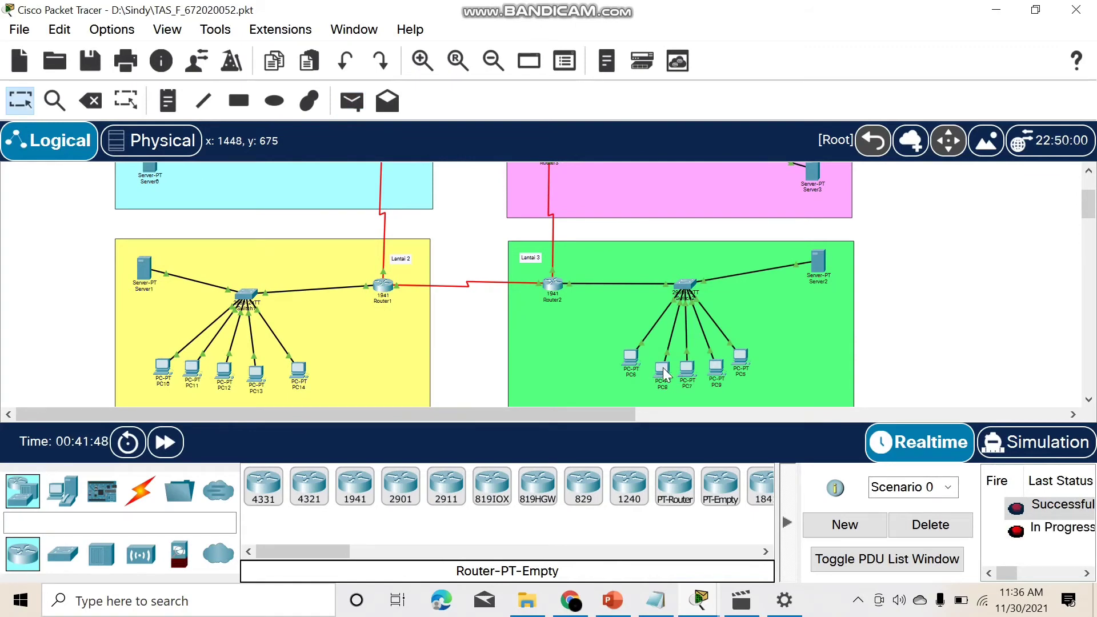
{"action": "scroll", "coordinate": [358, 225], "scroll_direction": "up", "scroll_amount": 3}
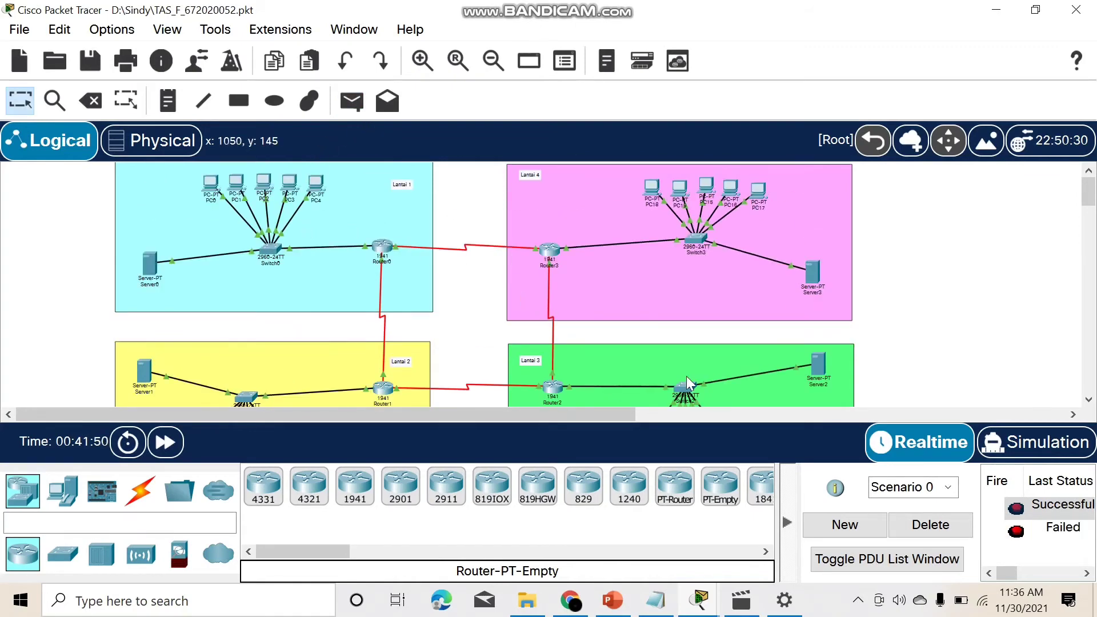
Step: Delete the current PDU scenario and send a simple PDU from a Lantai 1 PC to PC9 on Lantai 3
{"action": "left_click", "coordinate": [930, 524]}
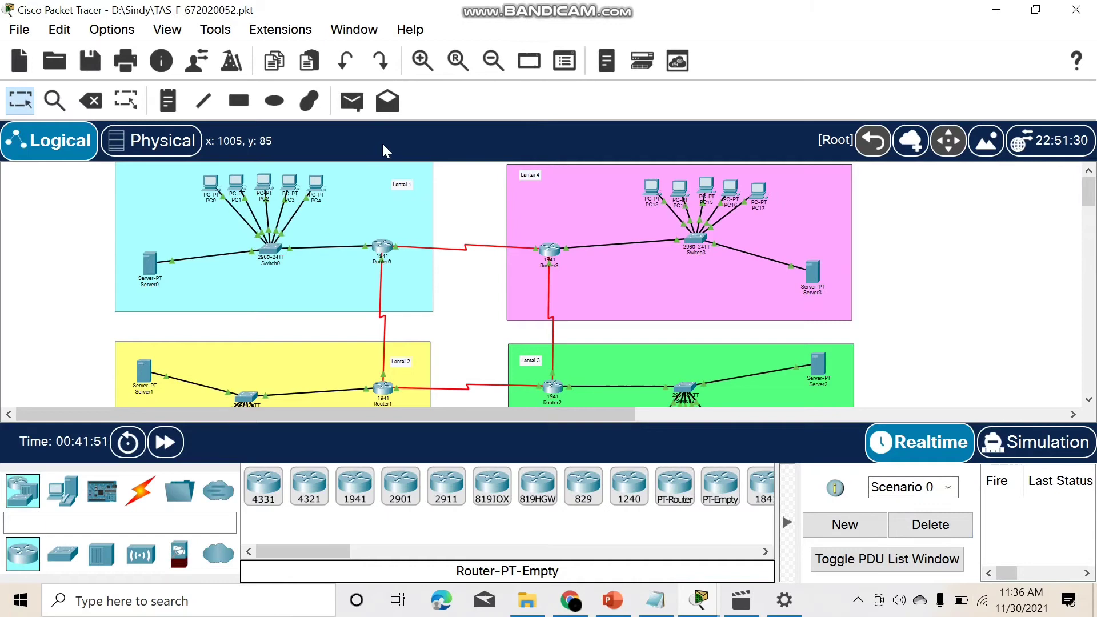
{"action": "left_click", "coordinate": [352, 101]}
{"action": "scroll", "coordinate": [688, 396], "scroll_direction": "down", "scroll_amount": 2}
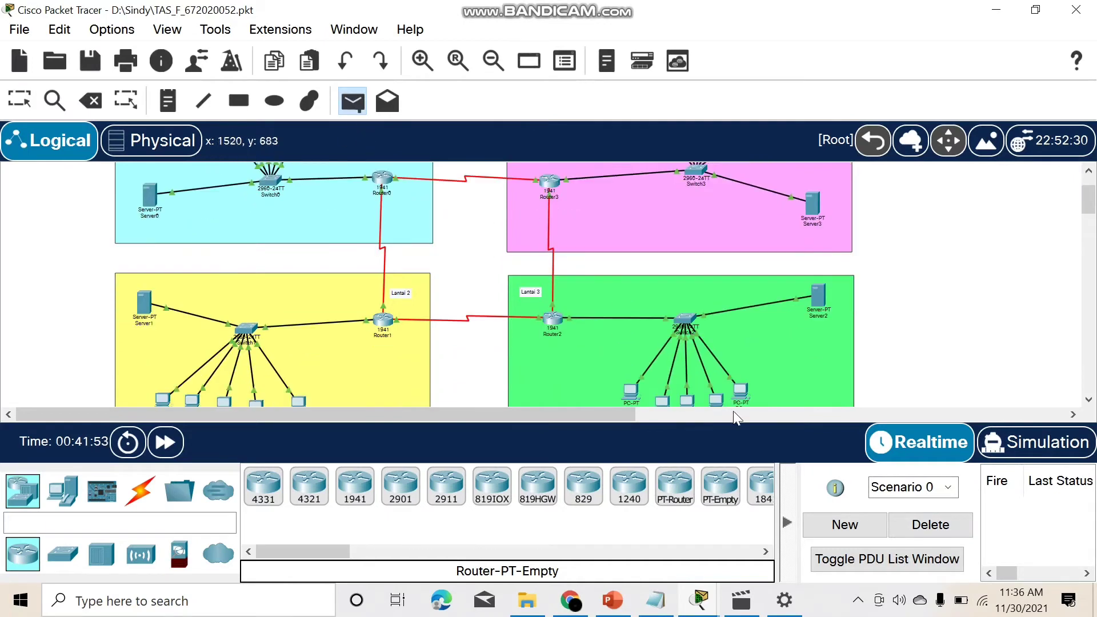
{"action": "left_click", "coordinate": [718, 399]}
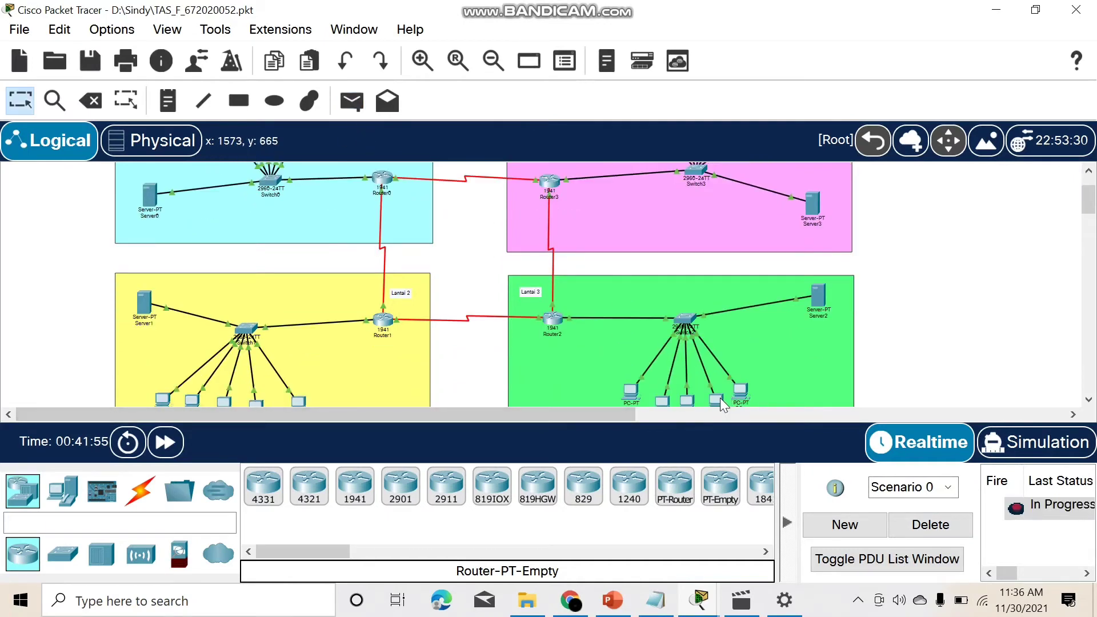
{"action": "scroll", "coordinate": [720, 397], "scroll_direction": "down", "scroll_amount": 2}
{"action": "scroll", "coordinate": [720, 398], "scroll_direction": "up", "scroll_amount": 3}
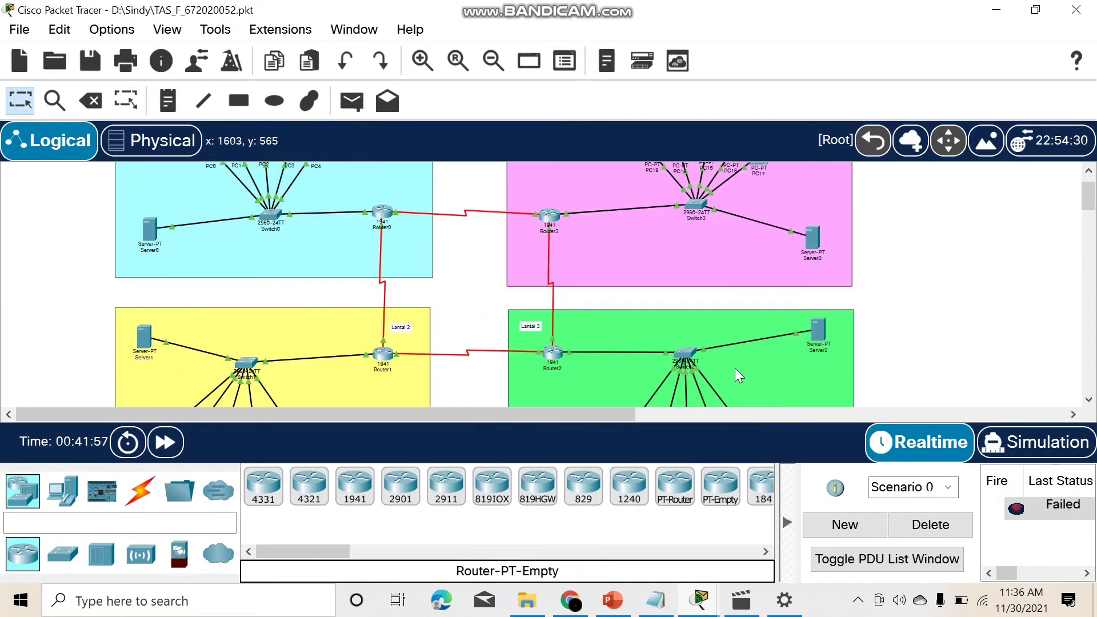
{"action": "scroll", "coordinate": [735, 368], "scroll_direction": "up", "scroll_amount": 1}
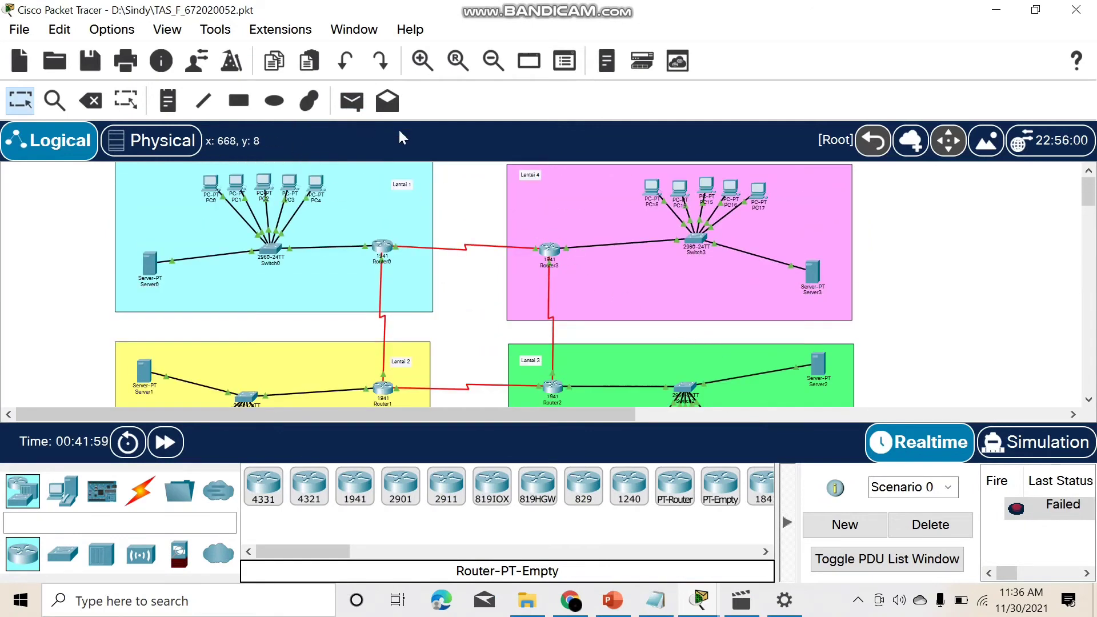
Step: Send a simple PDU from the leftmost PC on Lantai 3 to PC4 on Lantai 1
{"action": "scroll", "coordinate": [657, 343], "scroll_direction": "down", "scroll_amount": 3}
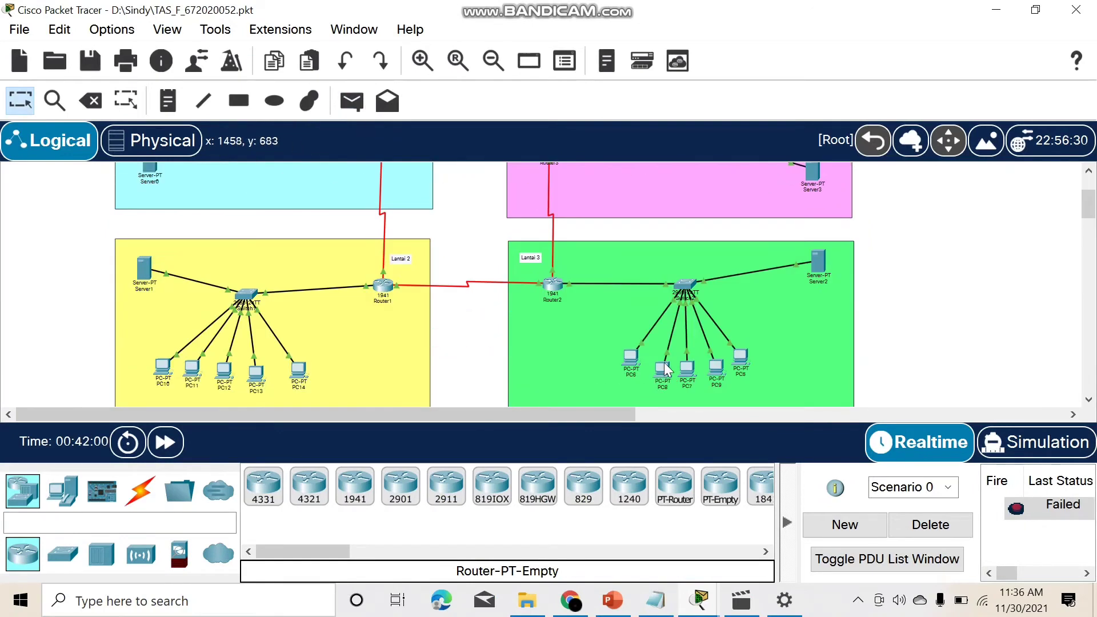
{"action": "scroll", "coordinate": [676, 324], "scroll_direction": "up", "scroll_amount": 1}
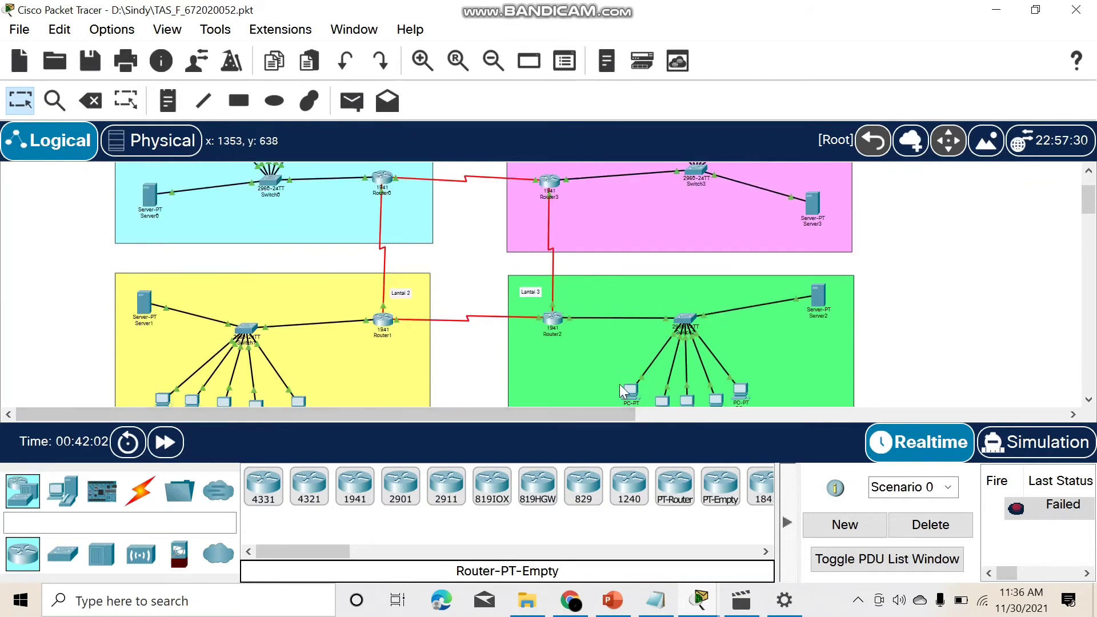
{"action": "scroll", "coordinate": [619, 384], "scroll_direction": "up", "scroll_amount": 2}
{"action": "left_click", "coordinate": [359, 104]}
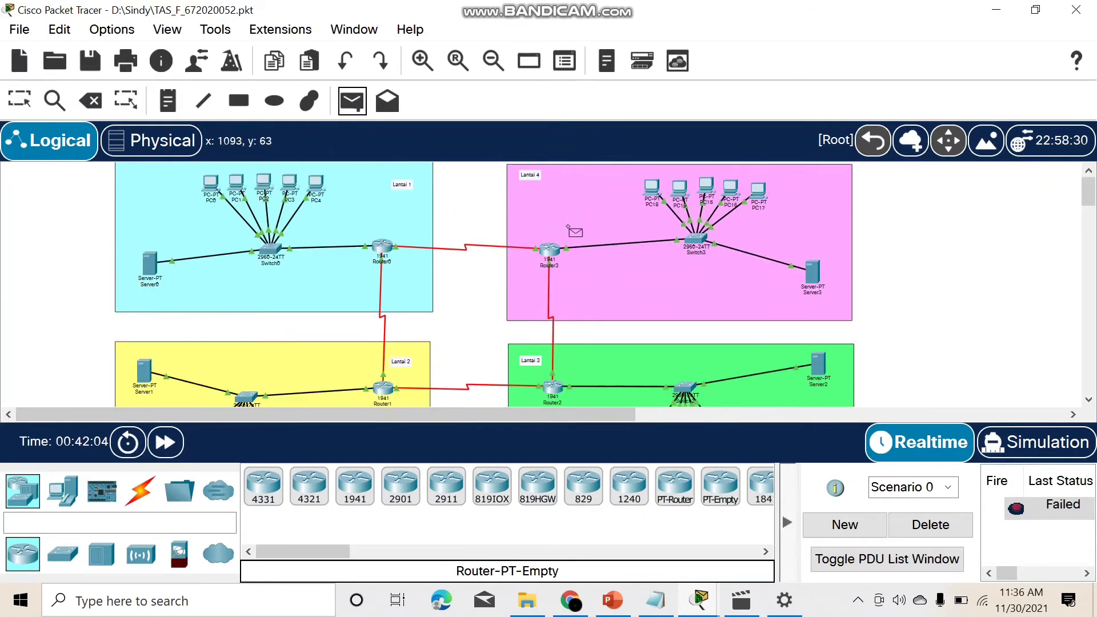
{"action": "scroll", "coordinate": [633, 359], "scroll_direction": "down", "scroll_amount": 3}
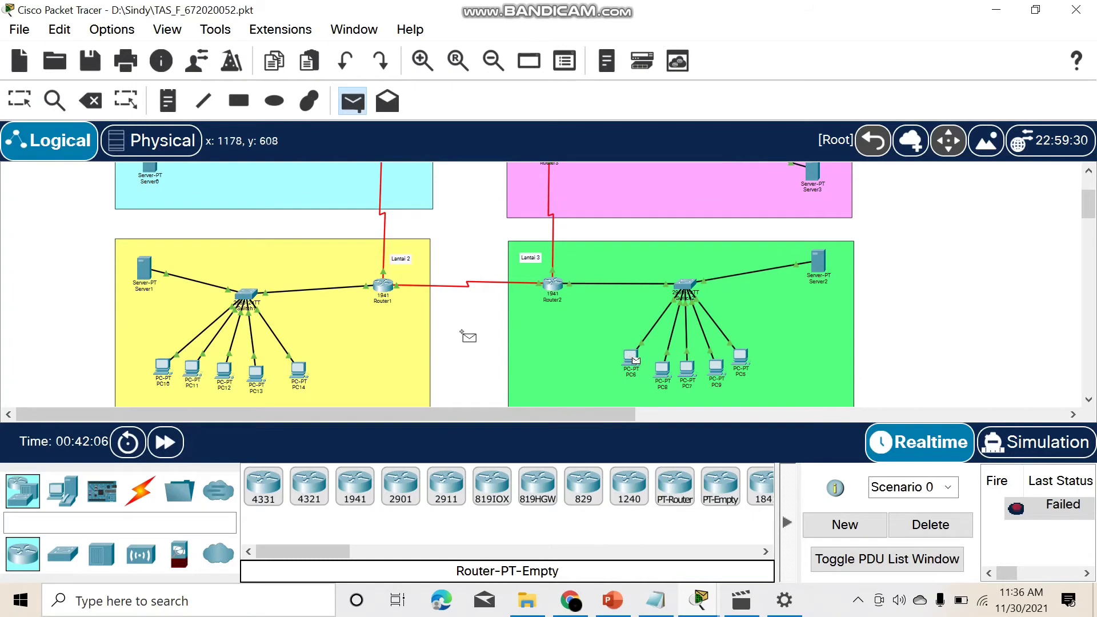
{"action": "scroll", "coordinate": [465, 335], "scroll_direction": "up", "scroll_amount": 3}
{"action": "left_click", "coordinate": [315, 187]}
{"action": "scroll", "coordinate": [570, 343], "scroll_direction": "down", "scroll_amount": 3}
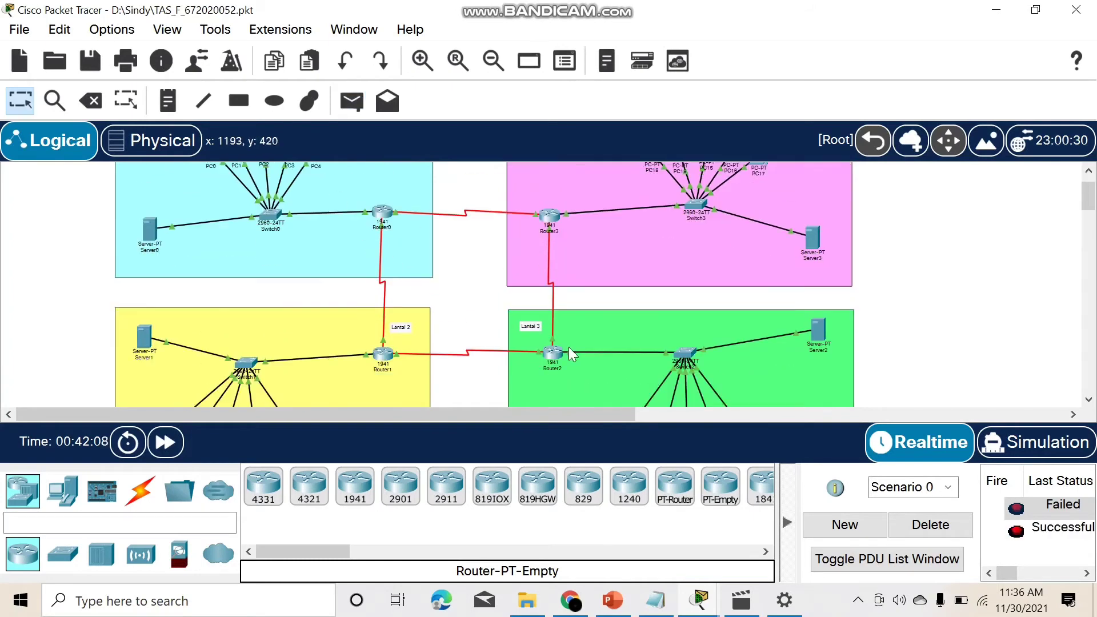
Step: Delete the current PDU scenario and send a simple PDU from PC3 on Lantai 1 to PC8 on Lantai 3
{"action": "left_click", "coordinate": [944, 525]}
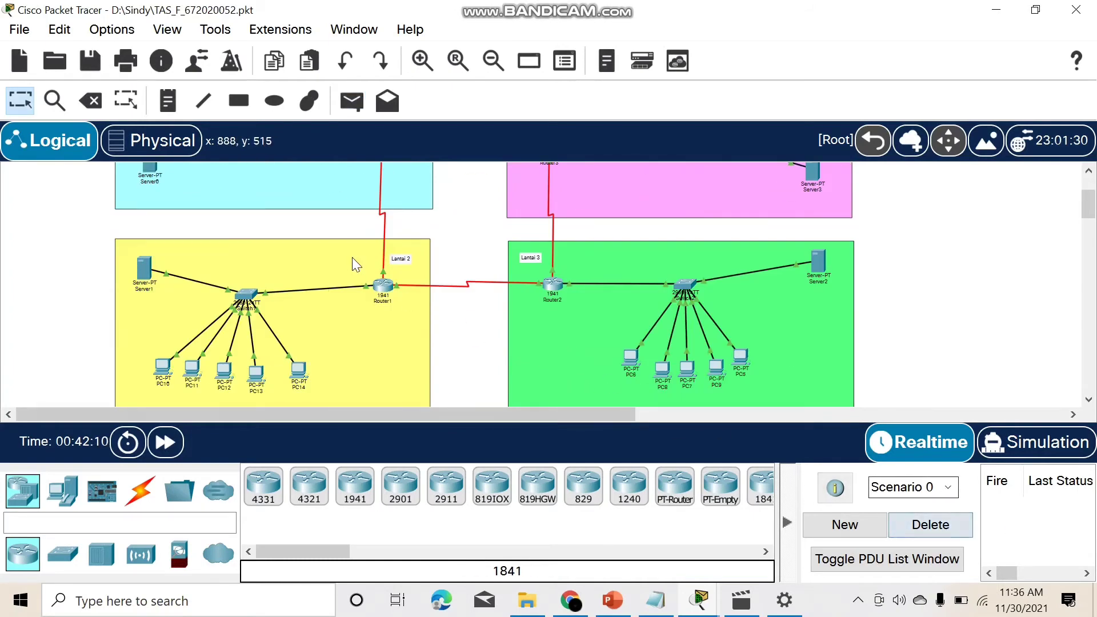
{"action": "scroll", "coordinate": [343, 249], "scroll_direction": "up", "scroll_amount": 3}
{"action": "left_click", "coordinate": [352, 101]}
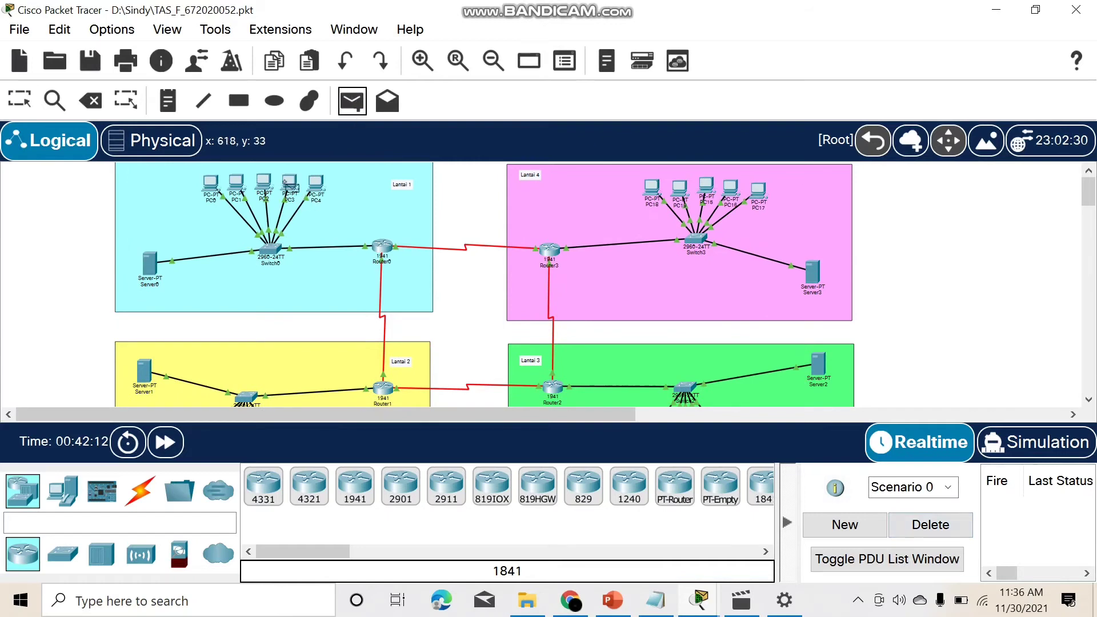
{"action": "scroll", "coordinate": [374, 225], "scroll_direction": "down", "scroll_amount": 5}
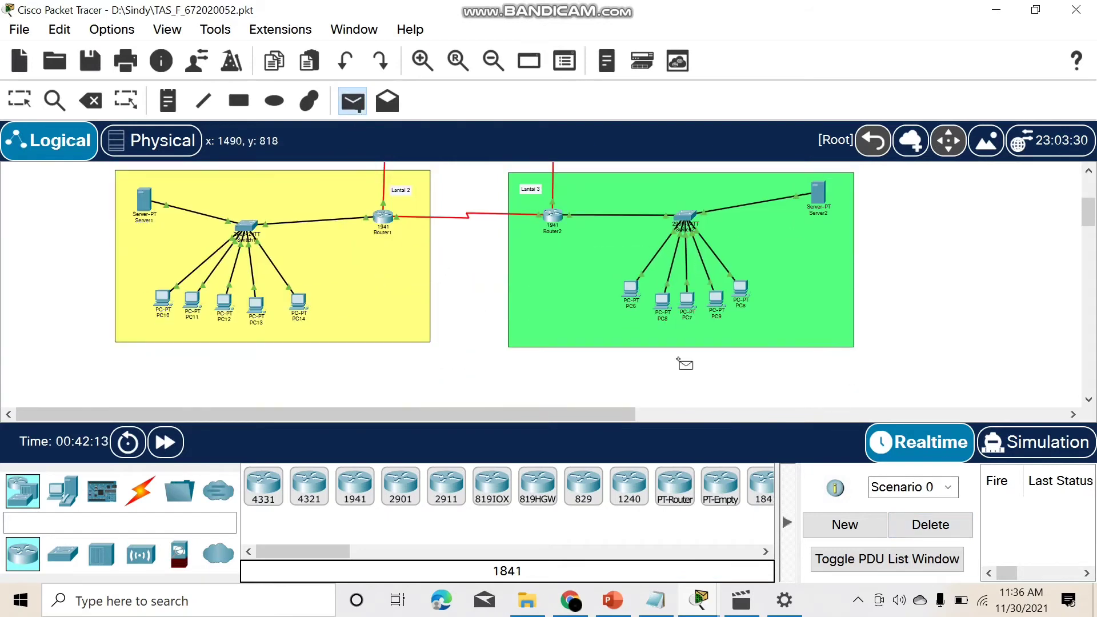
{"action": "left_click", "coordinate": [660, 301]}
{"action": "scroll", "coordinate": [714, 309], "scroll_direction": "up", "scroll_amount": 3}
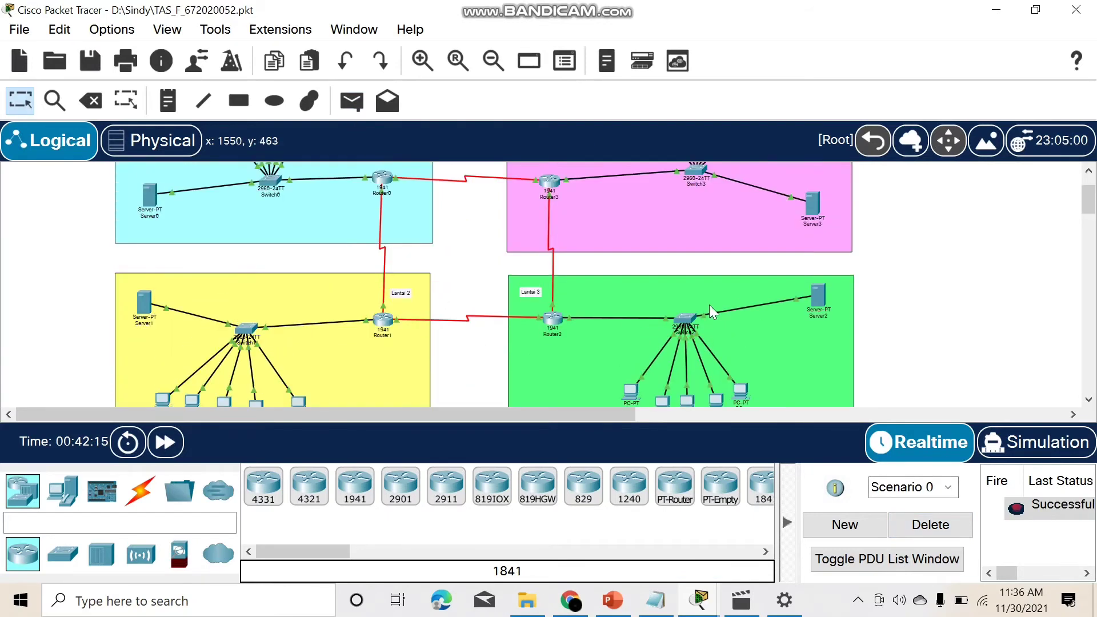
Step: Send a simple PDU from the second PC from the left on Lantai 4 to PC14 on Lantai 2
{"action": "scroll", "coordinate": [310, 218], "scroll_direction": "up", "scroll_amount": 2}
{"action": "scroll", "coordinate": [527, 273], "scroll_direction": "down", "scroll_amount": 2}
{"action": "scroll", "coordinate": [489, 276], "scroll_direction": "up", "scroll_amount": 2}
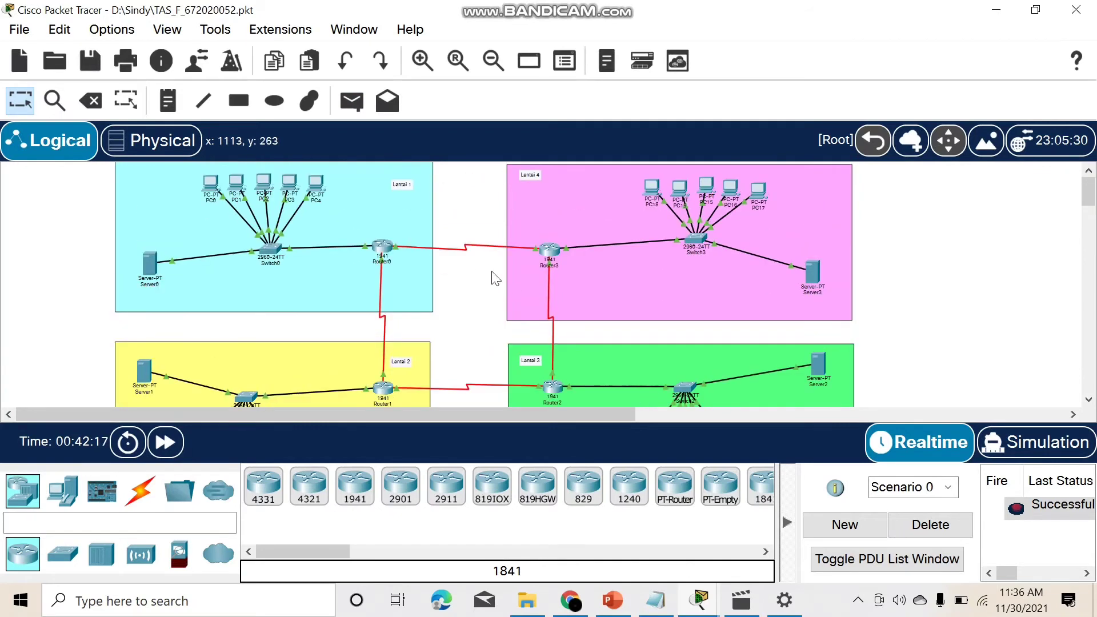
{"action": "scroll", "coordinate": [551, 272], "scroll_direction": "down", "scroll_amount": 3}
{"action": "scroll", "coordinate": [646, 280], "scroll_direction": "up", "scroll_amount": 3}
{"action": "left_click", "coordinate": [352, 102]}
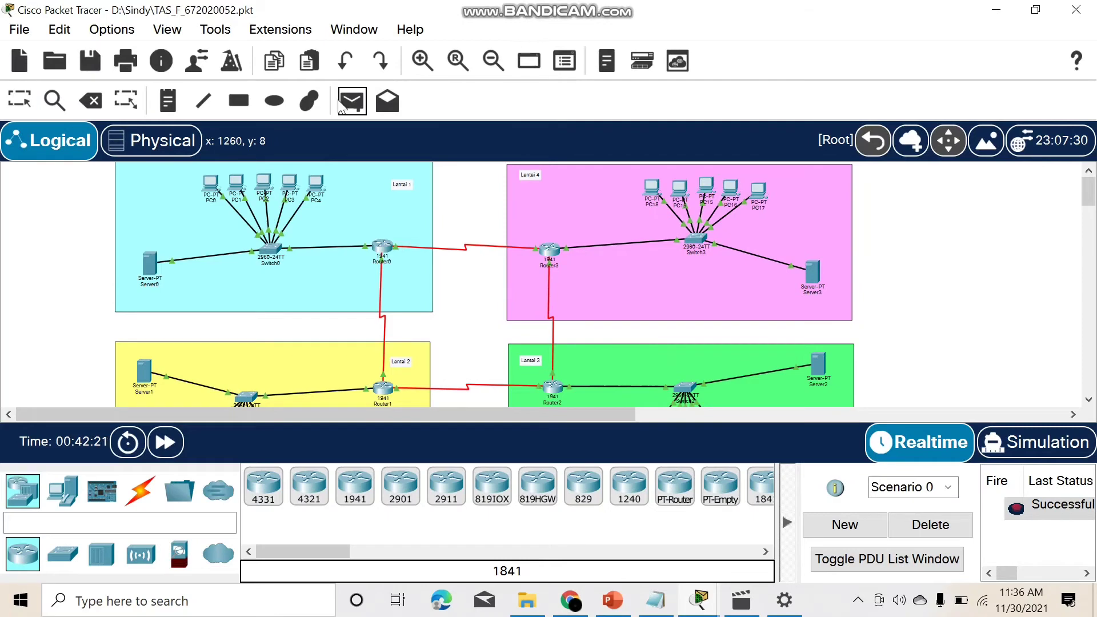
{"action": "left_click", "coordinate": [678, 198]}
{"action": "scroll", "coordinate": [678, 200], "scroll_direction": "down", "scroll_amount": 3}
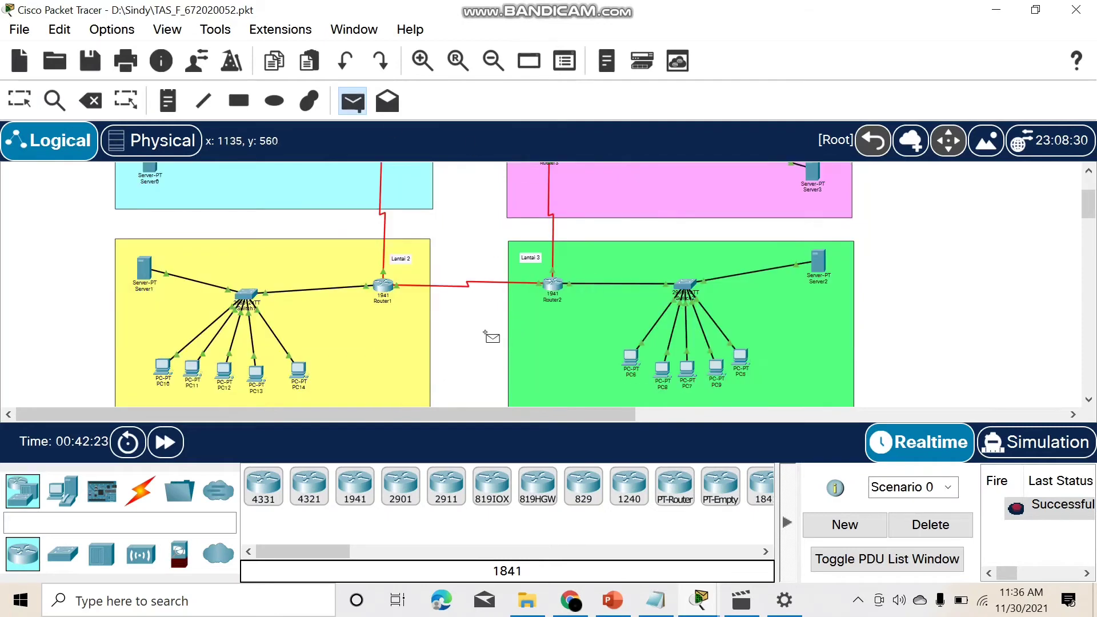
{"action": "left_click", "coordinate": [299, 371]}
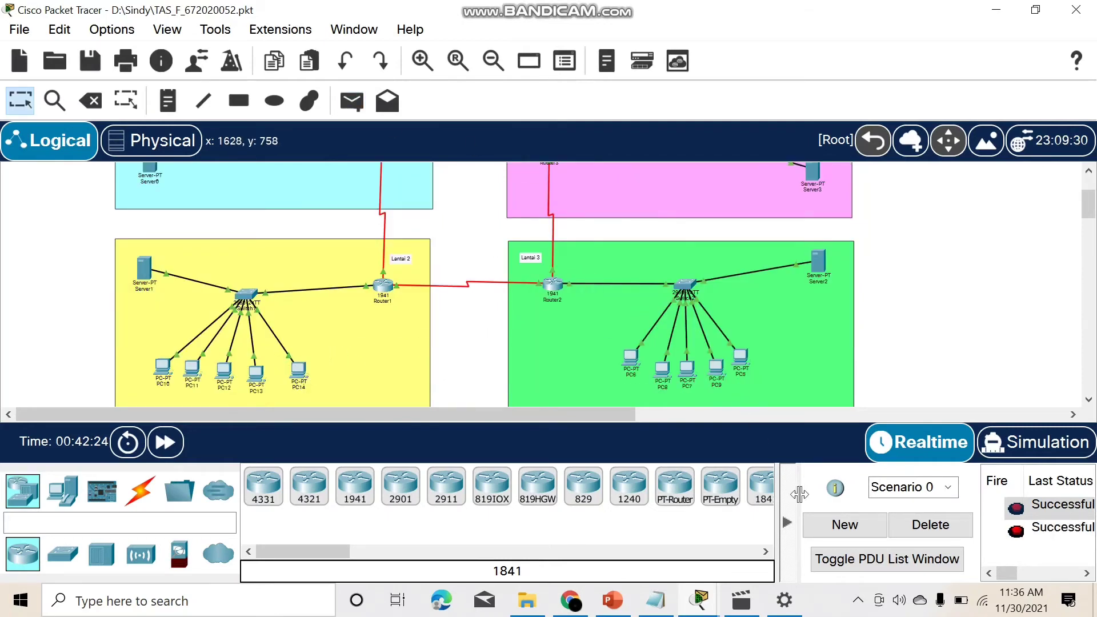
Step: Delete the current PDU scenario and send a simple PDU from Lantai 4's second PC from the left to PC9 on Lantai 3
{"action": "left_click", "coordinate": [930, 524]}
{"action": "scroll", "coordinate": [544, 228], "scroll_direction": "up", "scroll_amount": 3}
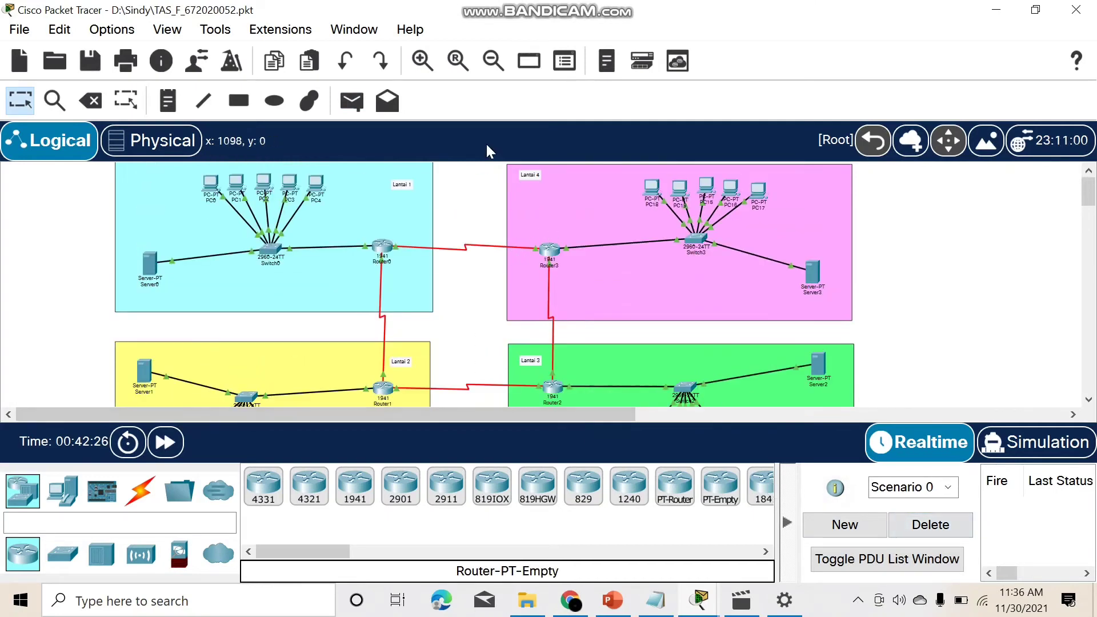
{"action": "left_click", "coordinate": [352, 101]}
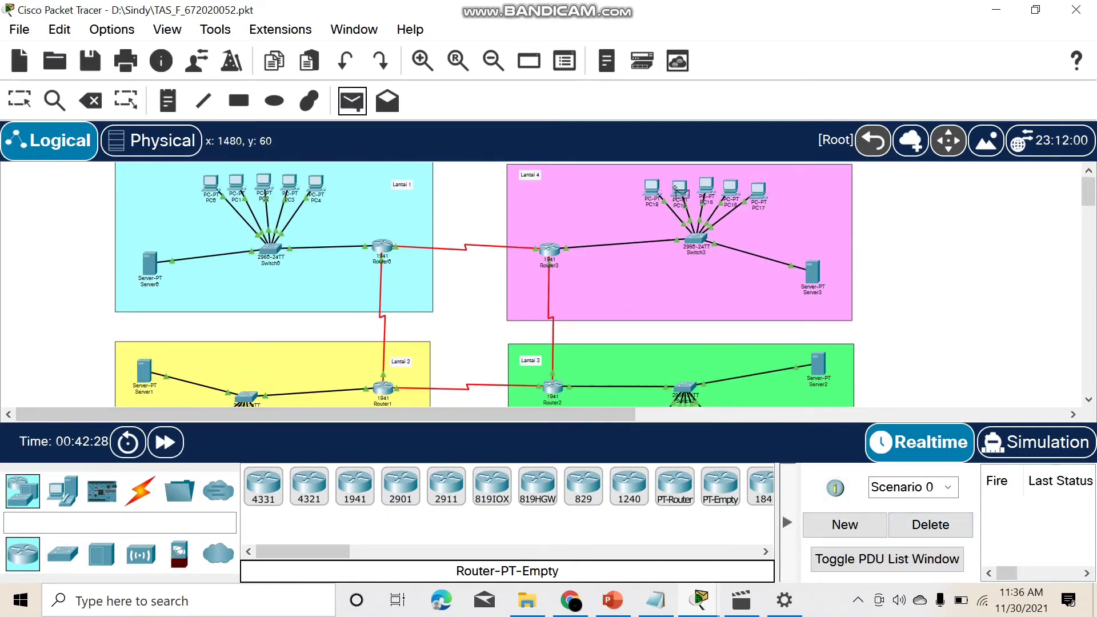
{"action": "left_click", "coordinate": [679, 190]}
{"action": "scroll", "coordinate": [714, 343], "scroll_direction": "down", "scroll_amount": 2}
{"action": "left_click", "coordinate": [714, 398]}
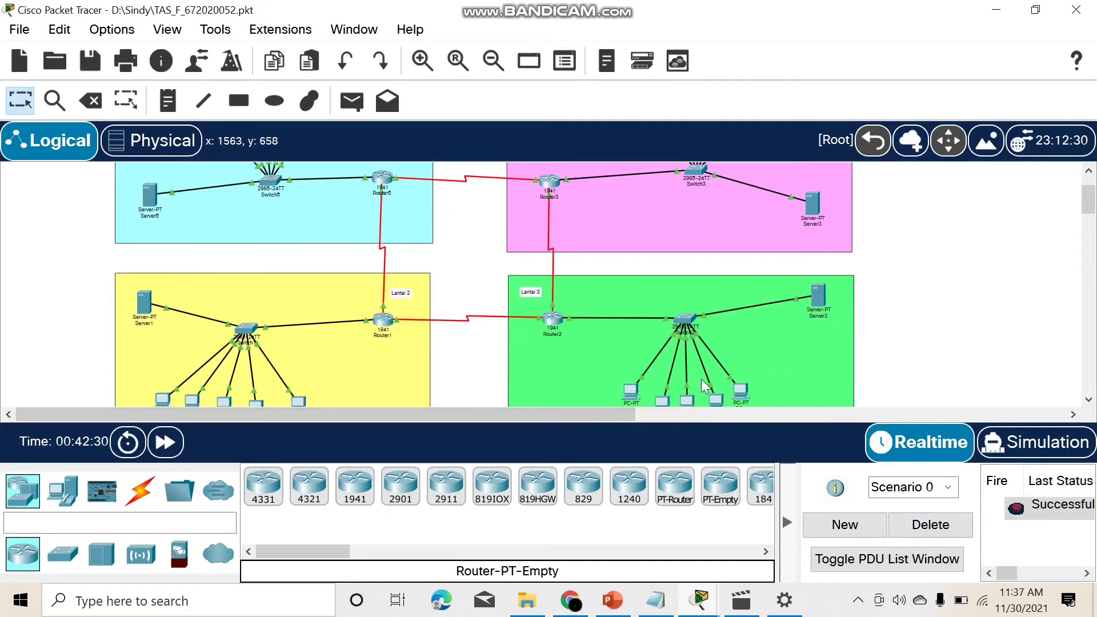
{"action": "scroll", "coordinate": [701, 310], "scroll_direction": "up", "scroll_amount": 2}
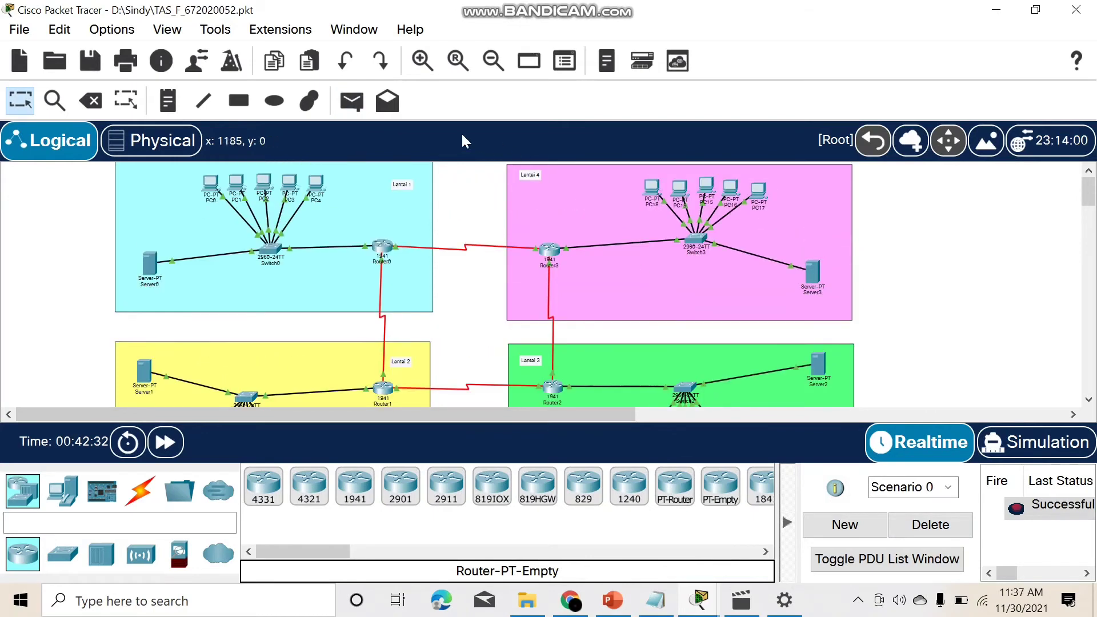
Step: Delete the current PDU scenario and send a simple PDU twice from the leftmost PC on Lantai 4 to PC4 on Lantai 1
{"action": "left_click", "coordinate": [949, 530]}
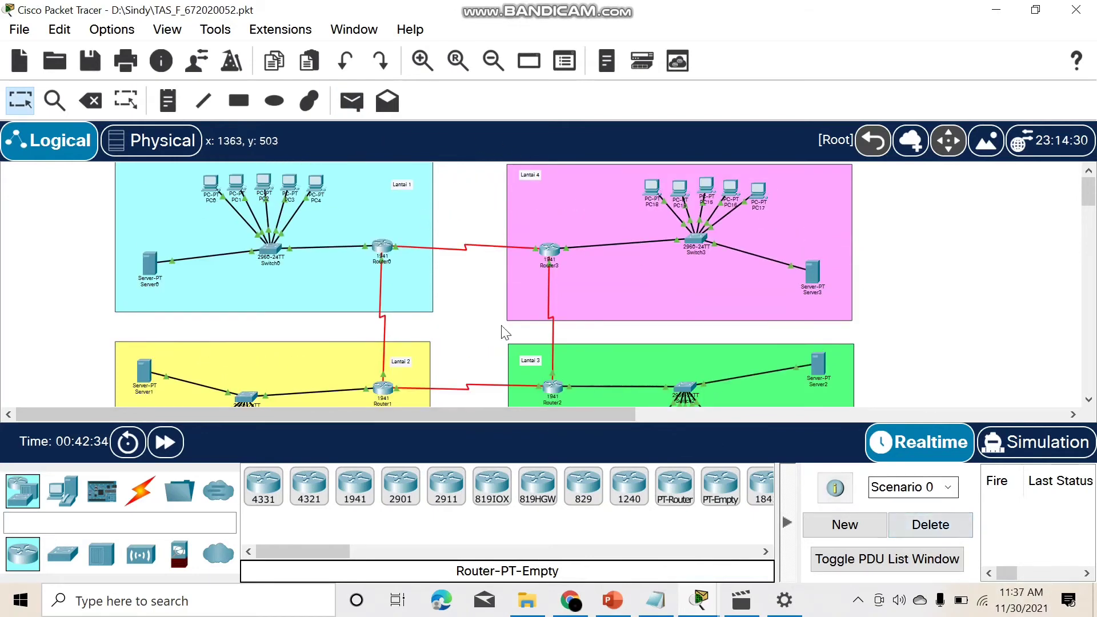
{"action": "left_click", "coordinate": [352, 103]}
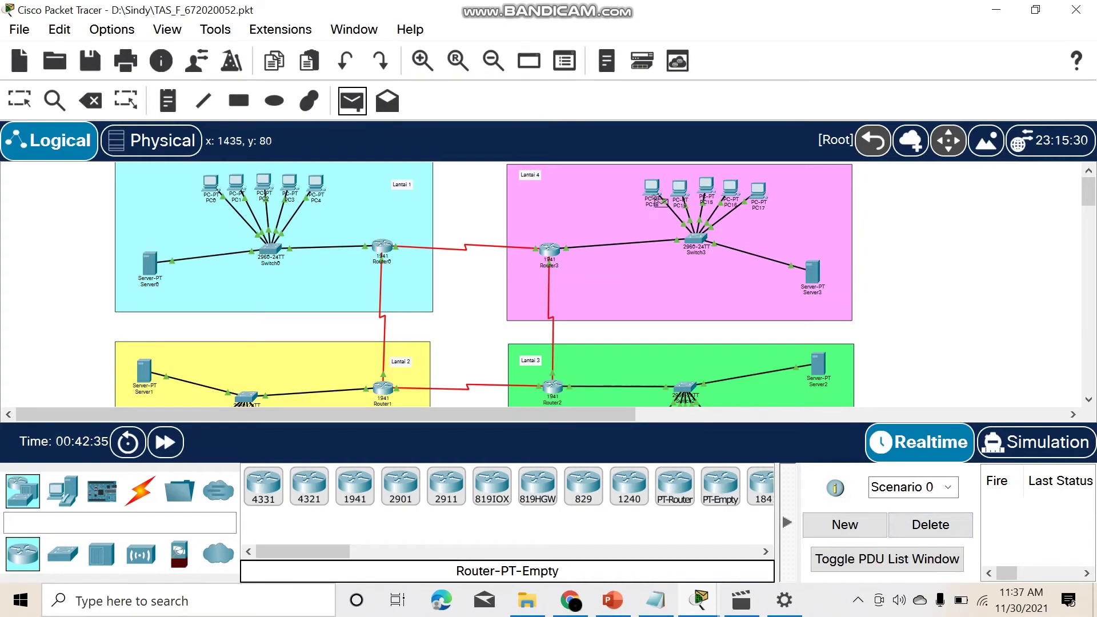
{"action": "left_click", "coordinate": [651, 192]}
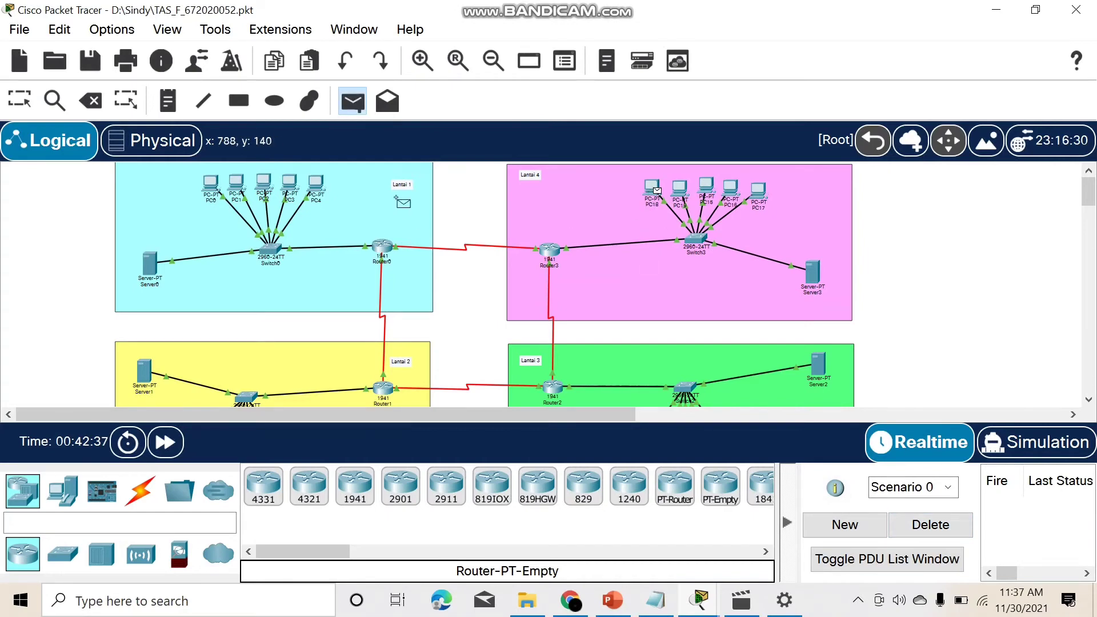
{"action": "left_click", "coordinate": [316, 182]}
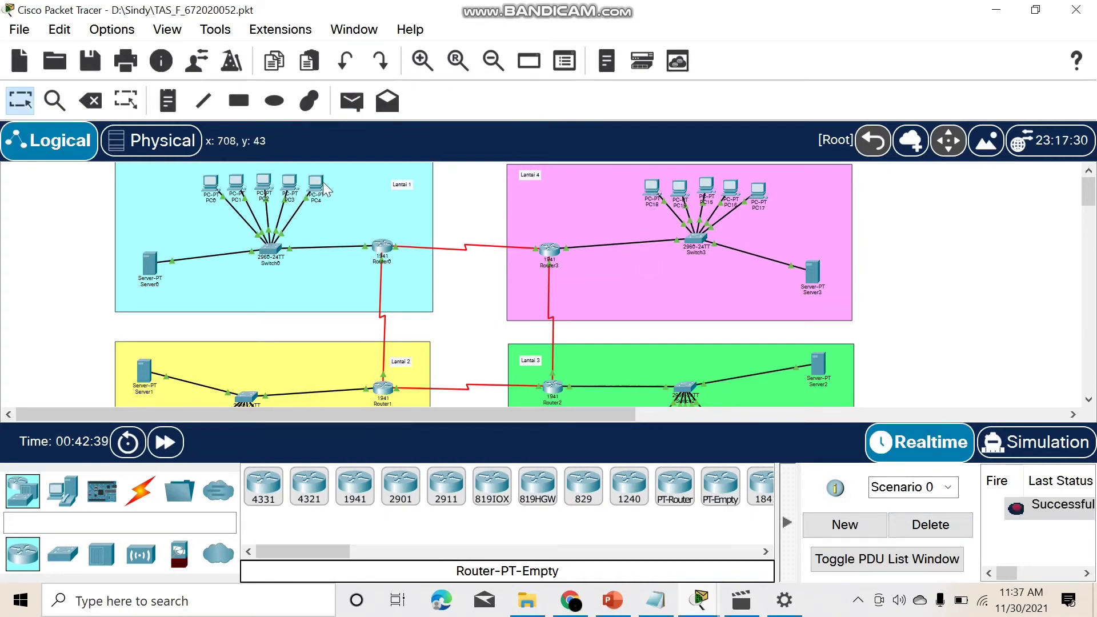
{"action": "left_click", "coordinate": [352, 101]}
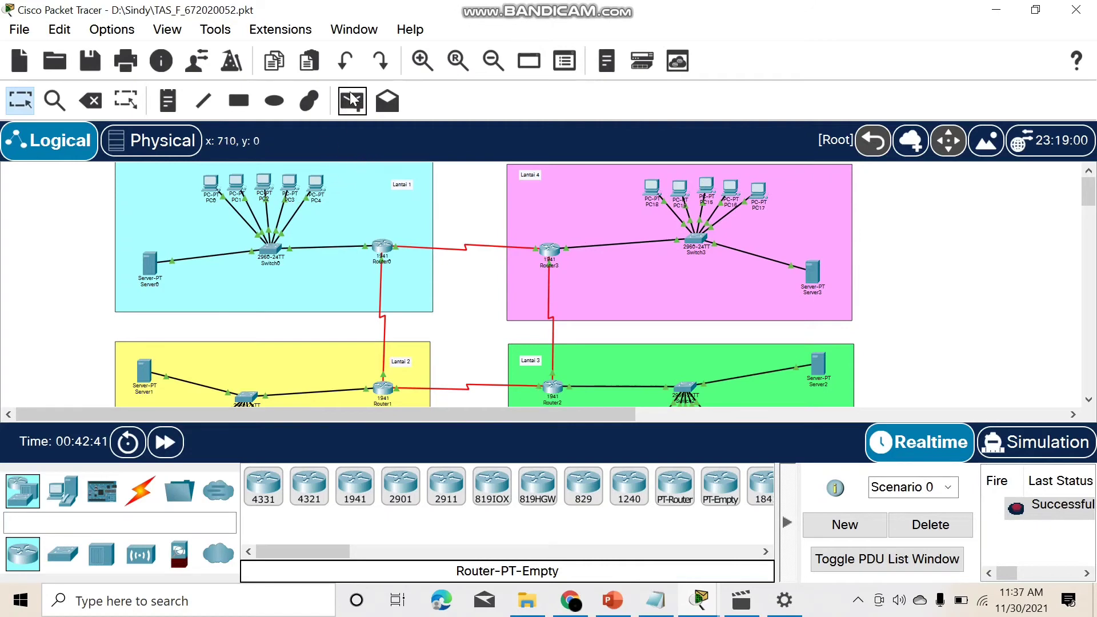
{"action": "left_click", "coordinate": [653, 187]}
{"action": "left_click", "coordinate": [318, 181]}
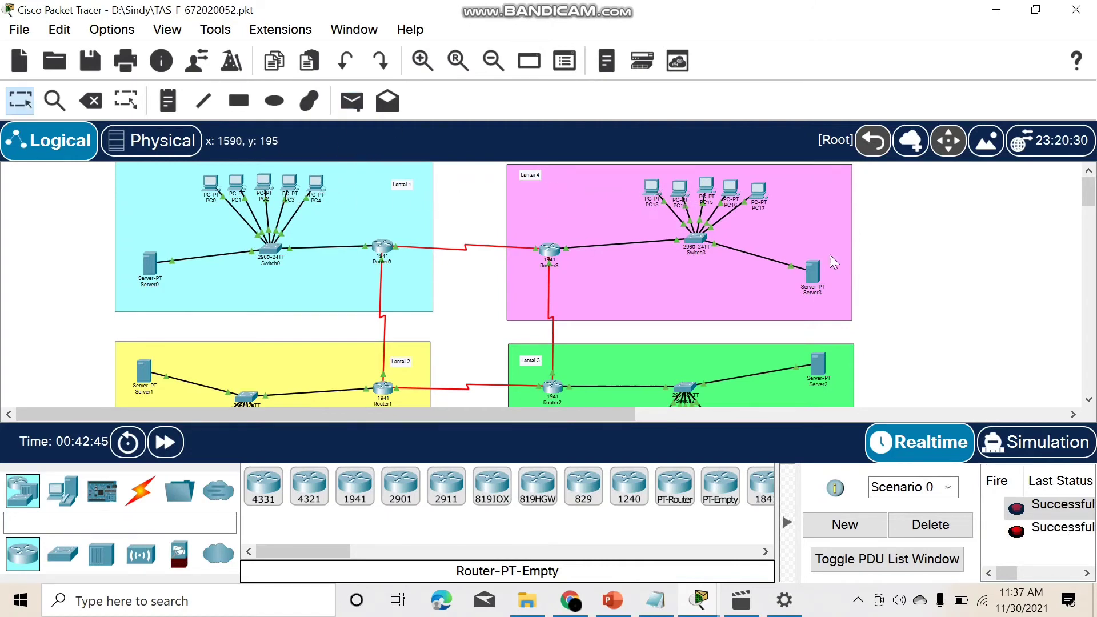
Step: Delete the current PDU scenario to clear the tests between Lantai 4 and Lantai 1
{"action": "left_click", "coordinate": [930, 529]}
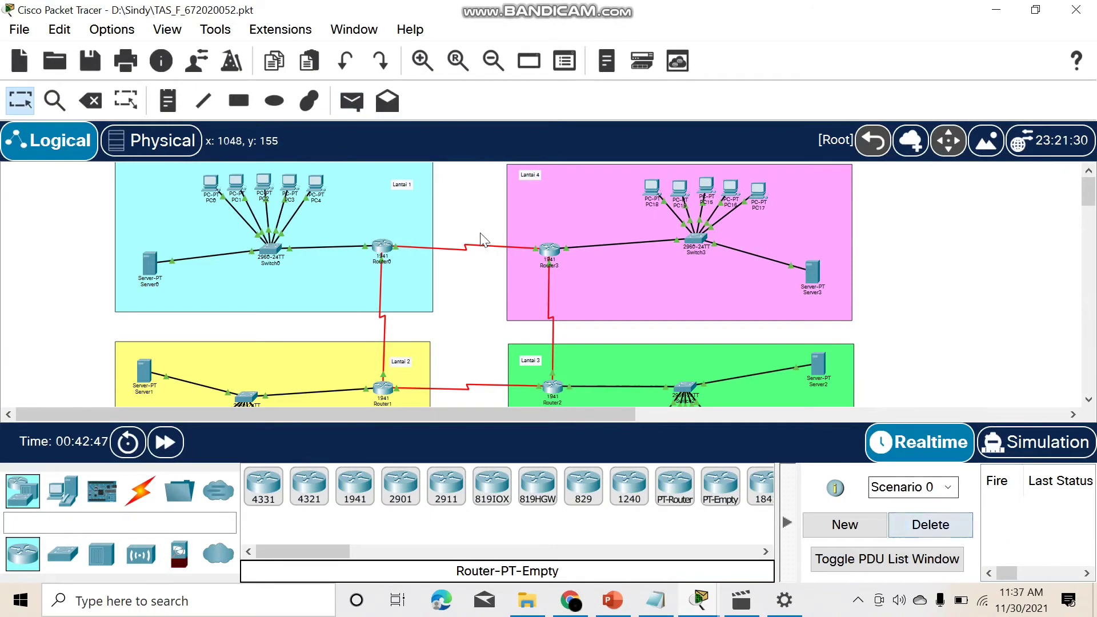
{"action": "scroll", "coordinate": [551, 372], "scroll_direction": "down", "scroll_amount": 5}
{"action": "scroll", "coordinate": [597, 276], "scroll_direction": "up", "scroll_amount": 5}
{"action": "scroll", "coordinate": [526, 318], "scroll_direction": "down", "scroll_amount": 5}
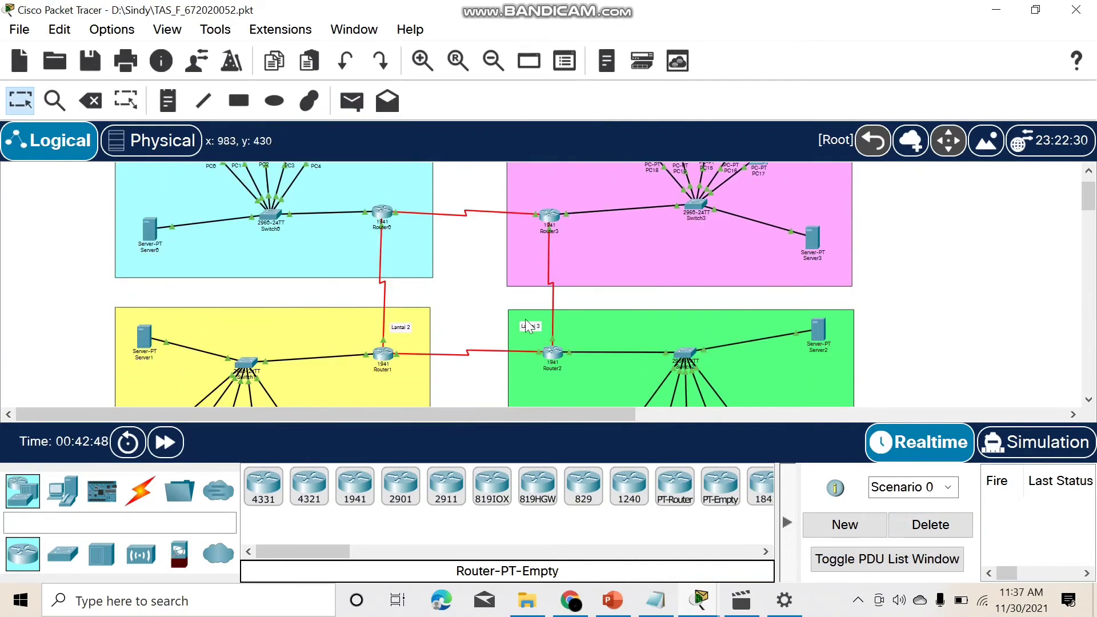
{"action": "scroll", "coordinate": [525, 324], "scroll_direction": "up", "scroll_amount": 5}
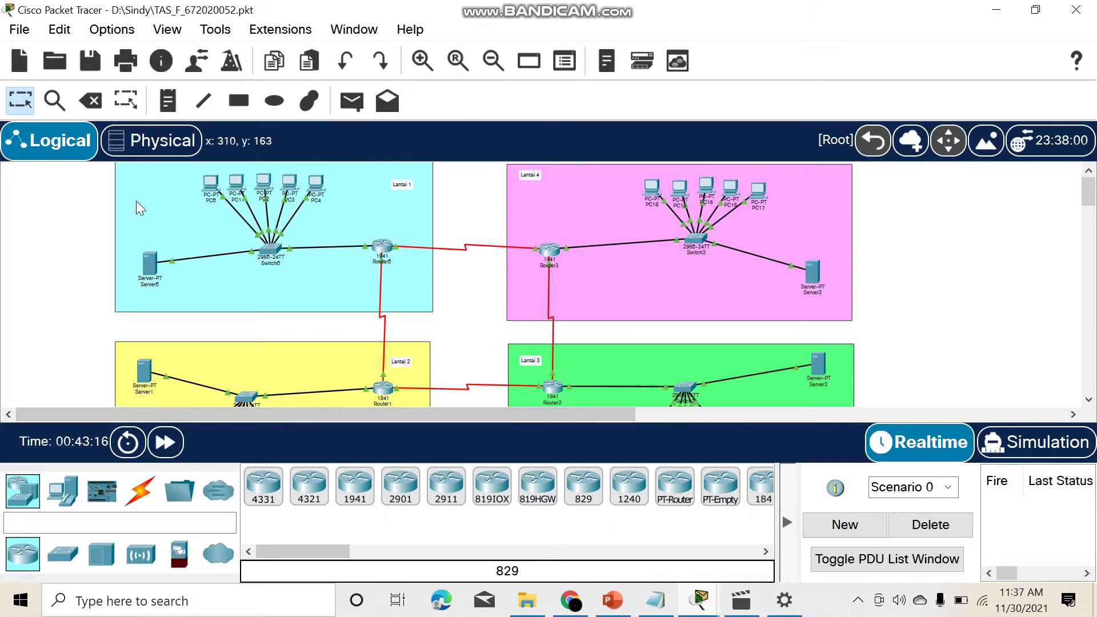
Step: Check Server0's addressing on Lantai 1 and display its DNS resource record for tasjarkom.com
{"action": "scroll", "coordinate": [158, 264], "scroll_direction": "down", "scroll_amount": 1}
{"action": "scroll", "coordinate": [159, 266], "scroll_direction": "up", "scroll_amount": 1}
{"action": "mouse_move", "coordinate": [153, 288]}
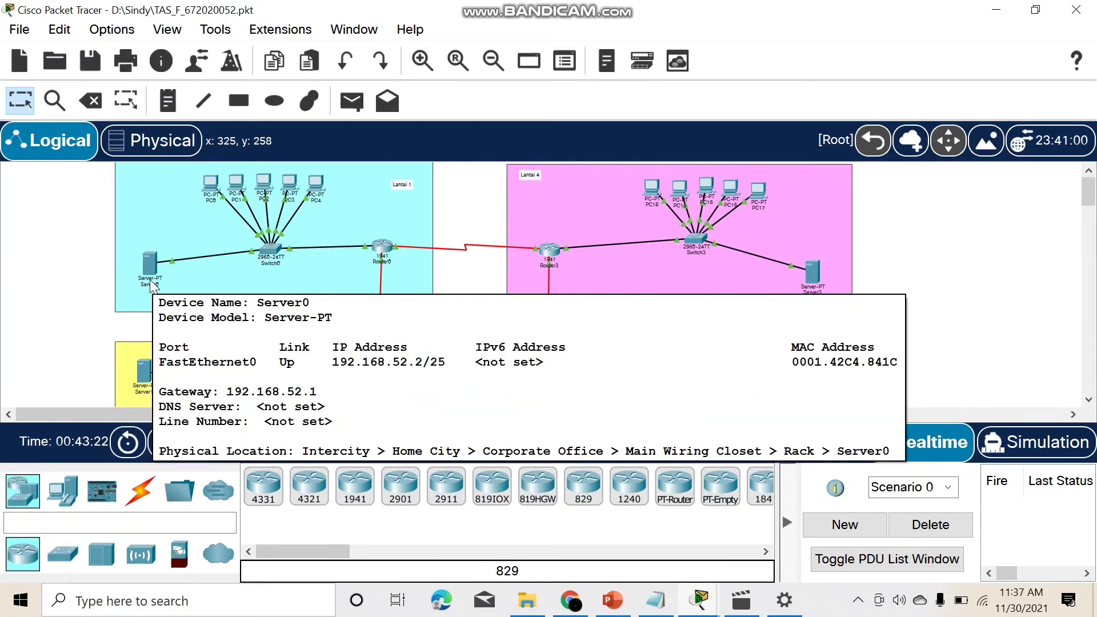
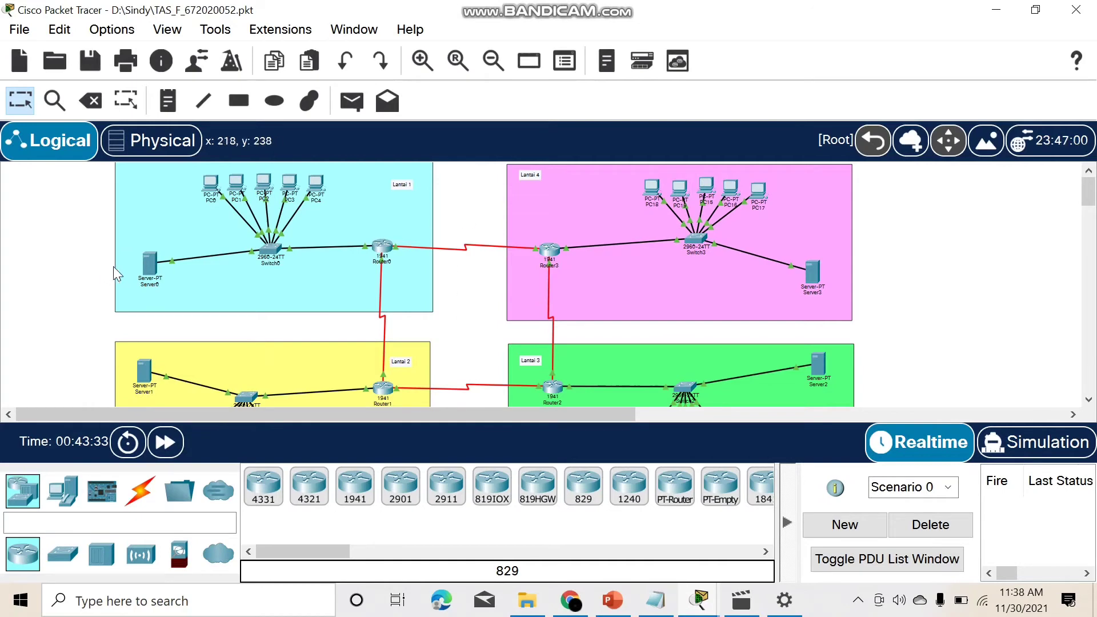
{"action": "left_click", "coordinate": [151, 259]}
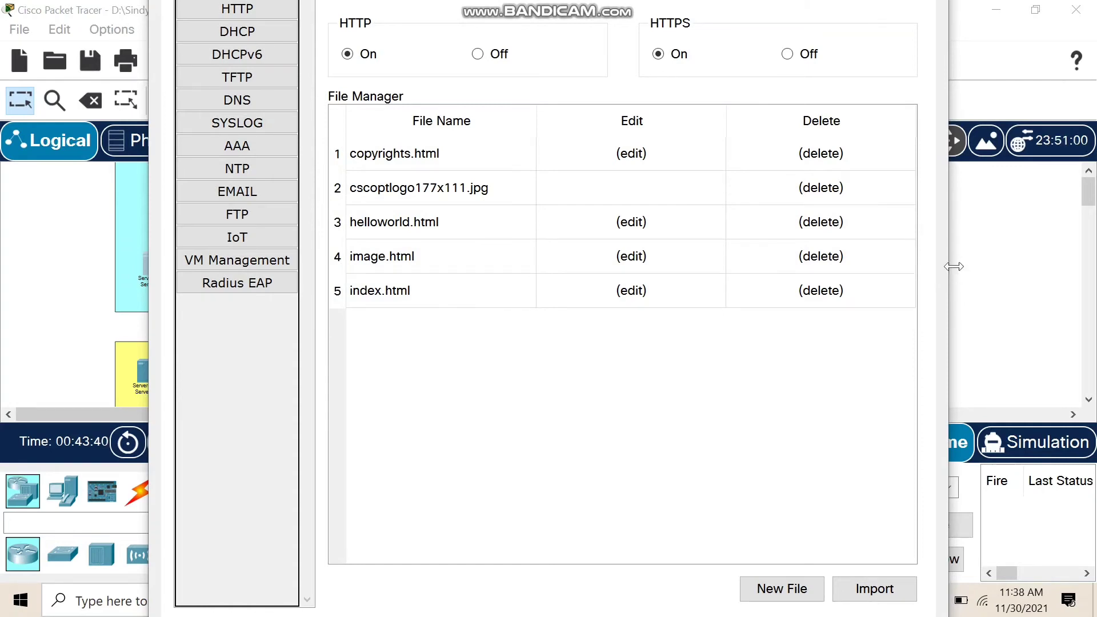
{"action": "left_click_drag", "start_coordinate": [953, 266], "coordinate": [820, 285]}
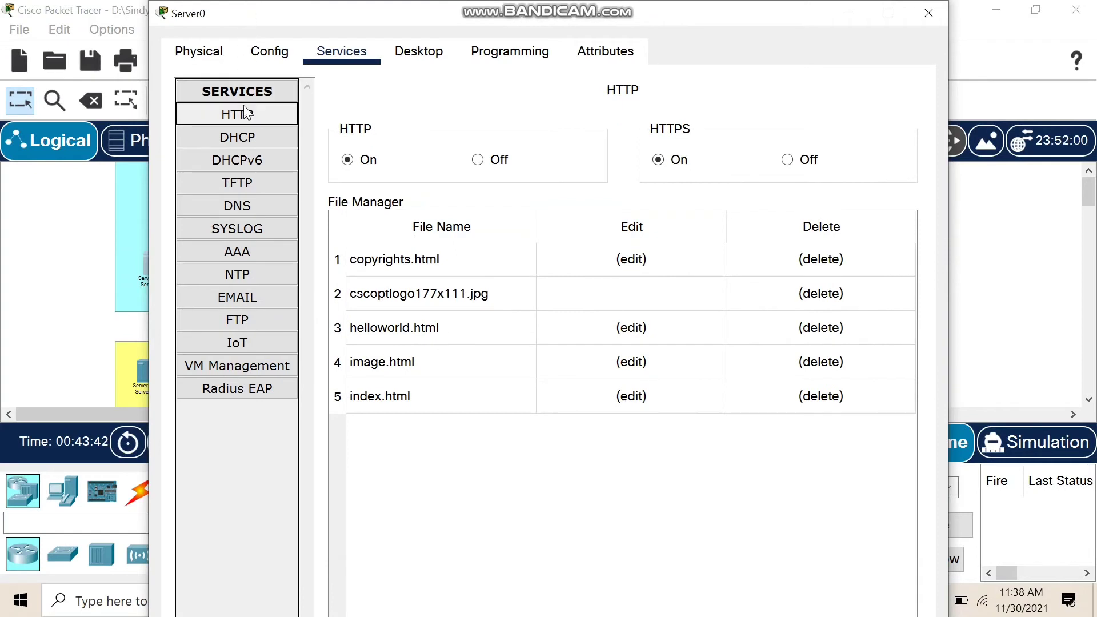
{"action": "left_click", "coordinate": [248, 206]}
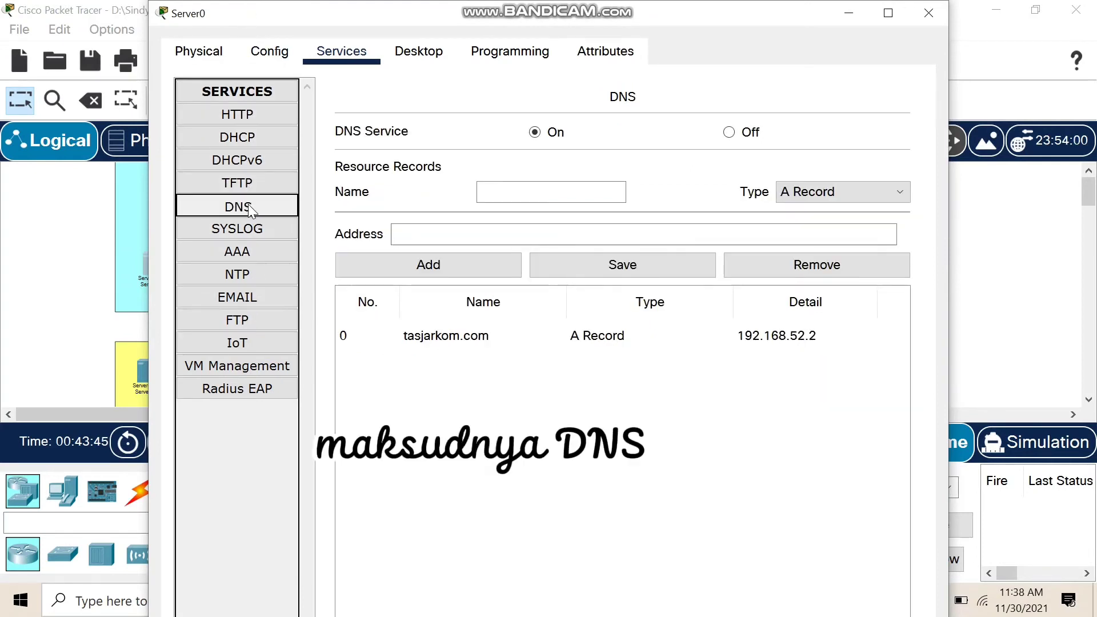
{"action": "left_click", "coordinate": [440, 341]}
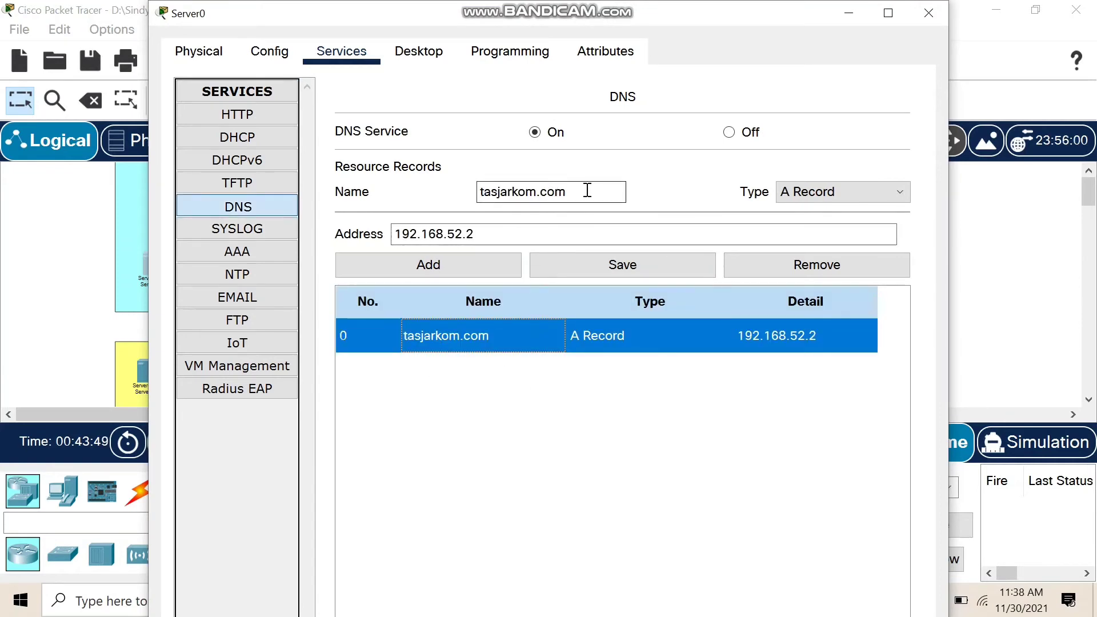
Step: Examine the name and address of the tasjarkom.com record in Server0's DNS service
{"action": "left_click_drag", "start_coordinate": [587, 189], "coordinate": [437, 192]}
{"action": "left_click", "coordinate": [545, 191]}
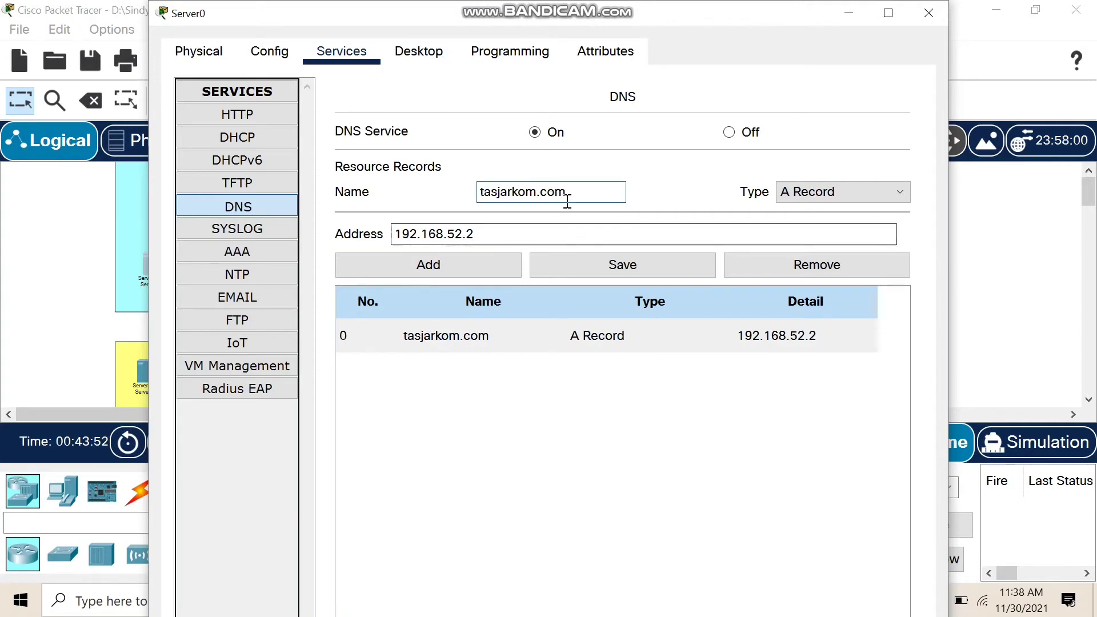
{"action": "left_click", "coordinate": [528, 236]}
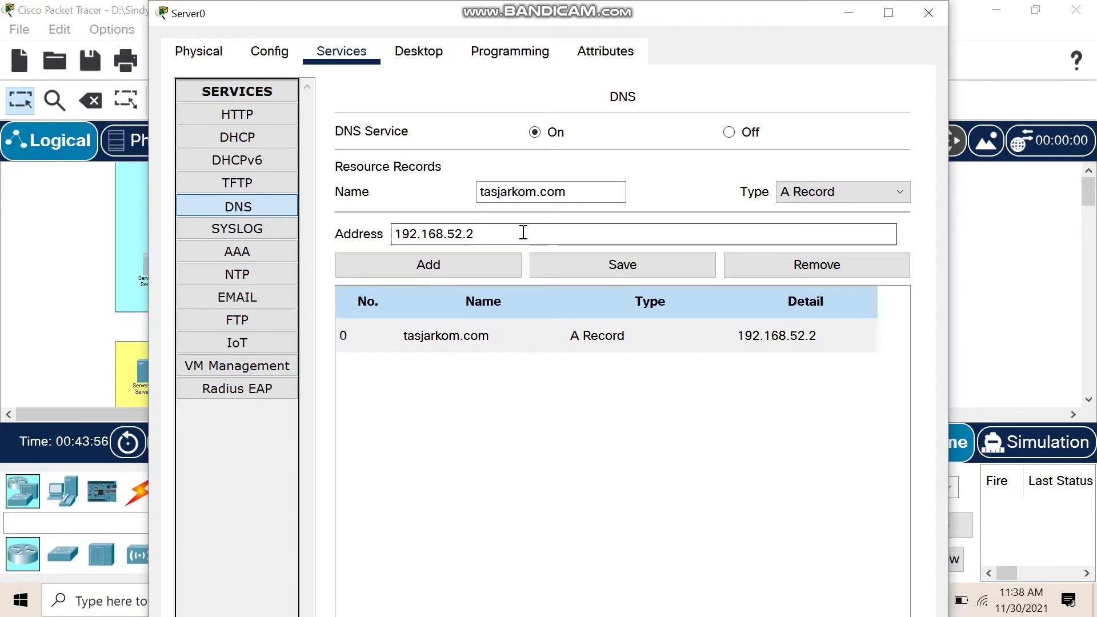
{"action": "left_click", "coordinate": [569, 189]}
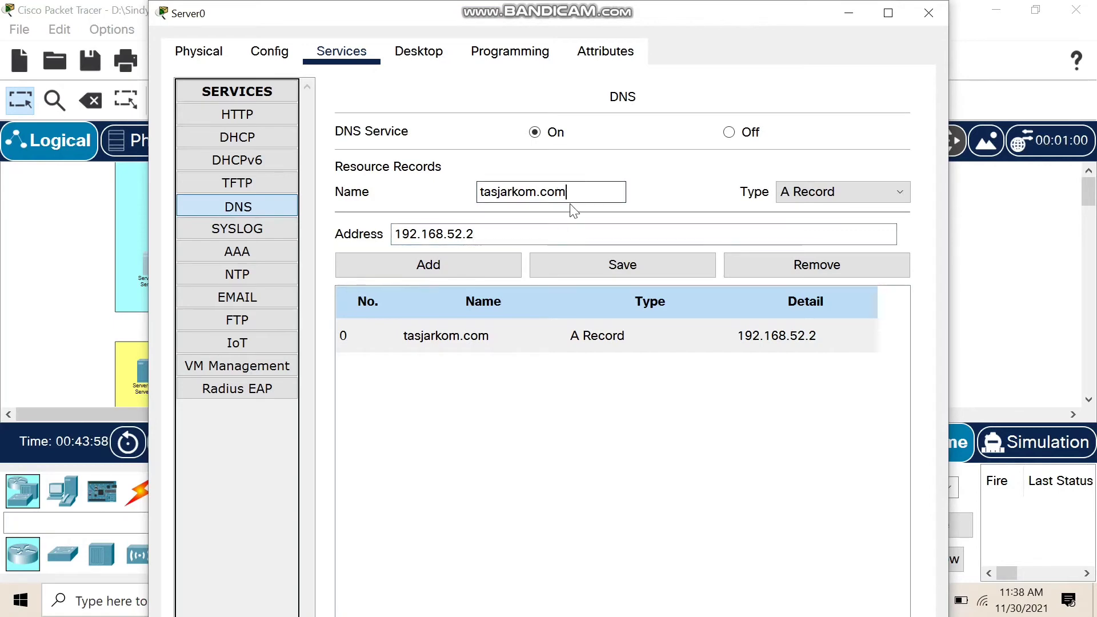
{"action": "left_click_drag", "start_coordinate": [511, 238], "coordinate": [348, 233]}
{"action": "left_click", "coordinate": [515, 226]}
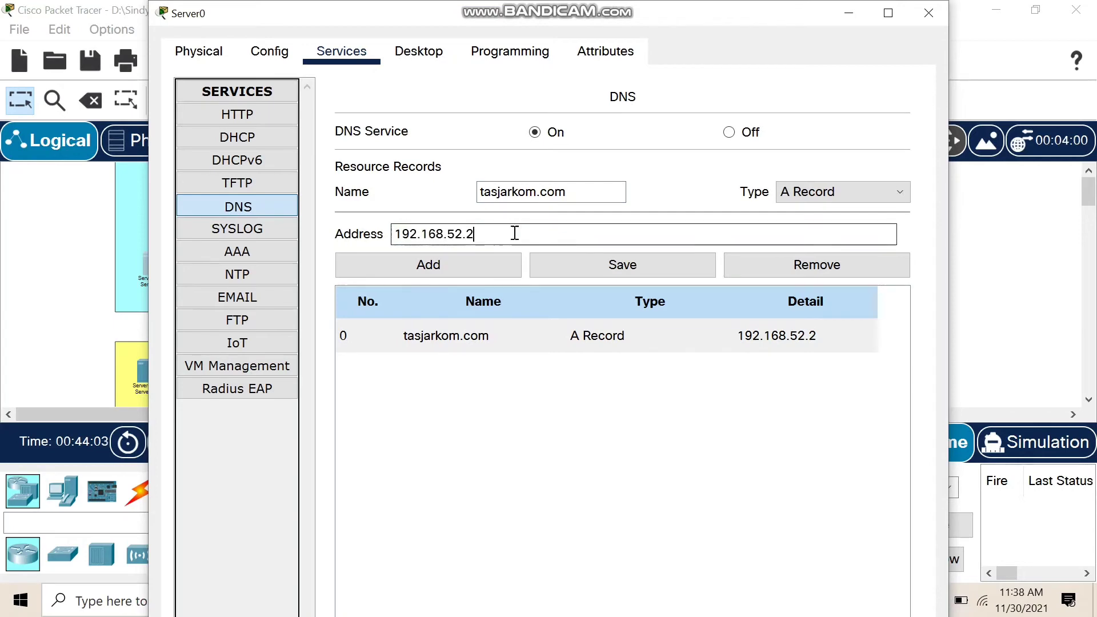
{"action": "left_click_drag", "start_coordinate": [514, 232], "coordinate": [392, 232]}
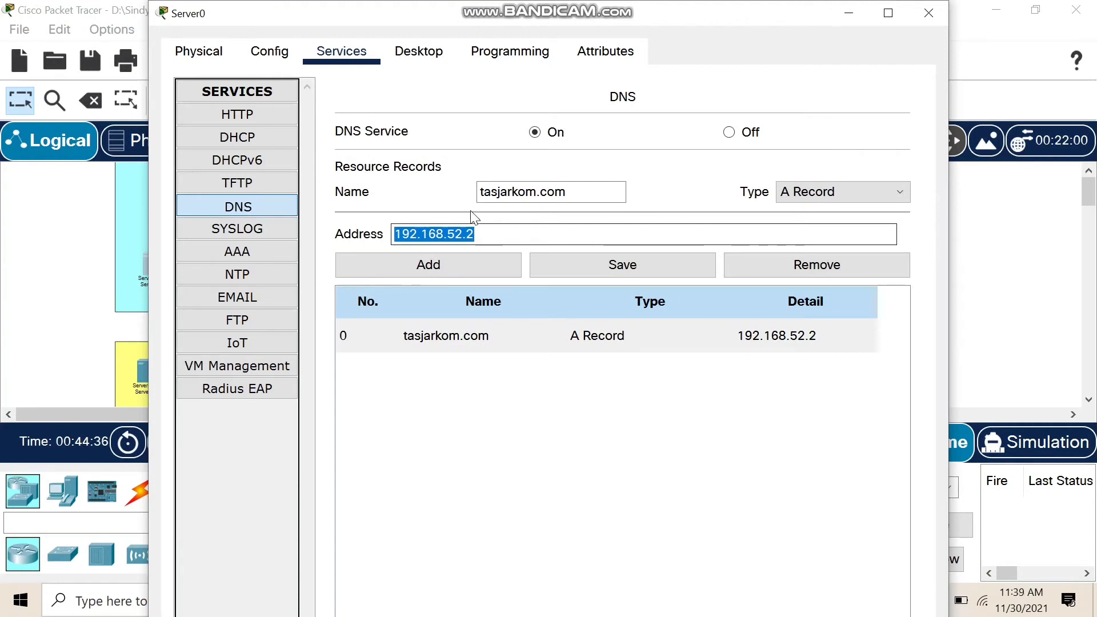
{"action": "left_click", "coordinate": [503, 230]}
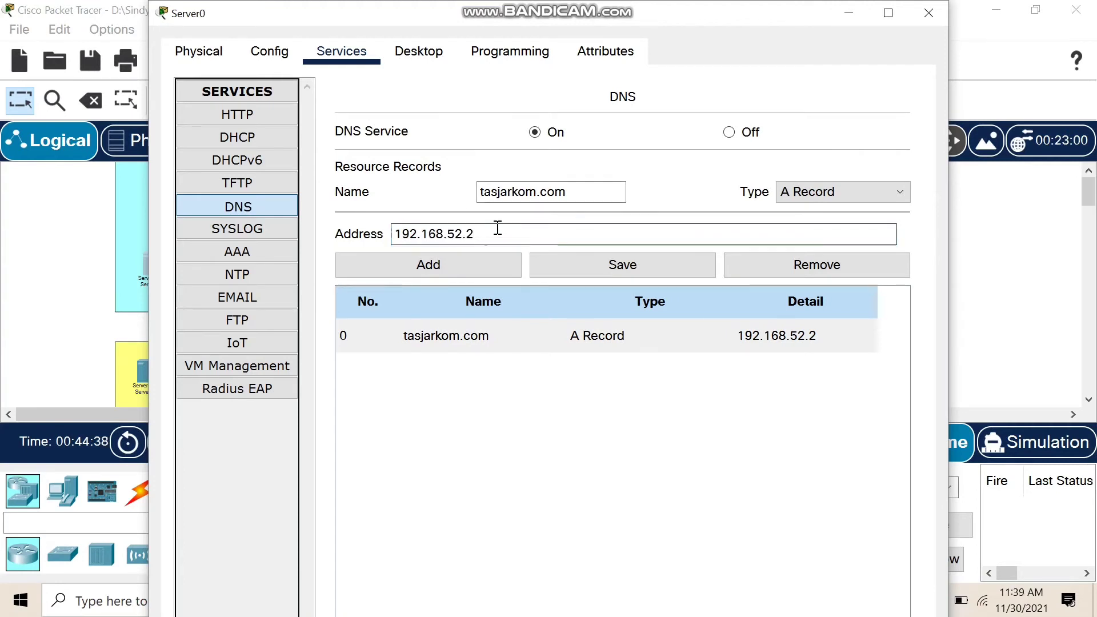
{"action": "left_click_drag", "start_coordinate": [497, 231], "coordinate": [377, 239]}
Step: Check the DNS server address set in Server0's DHCP pool
{"action": "left_click", "coordinate": [195, 140]}
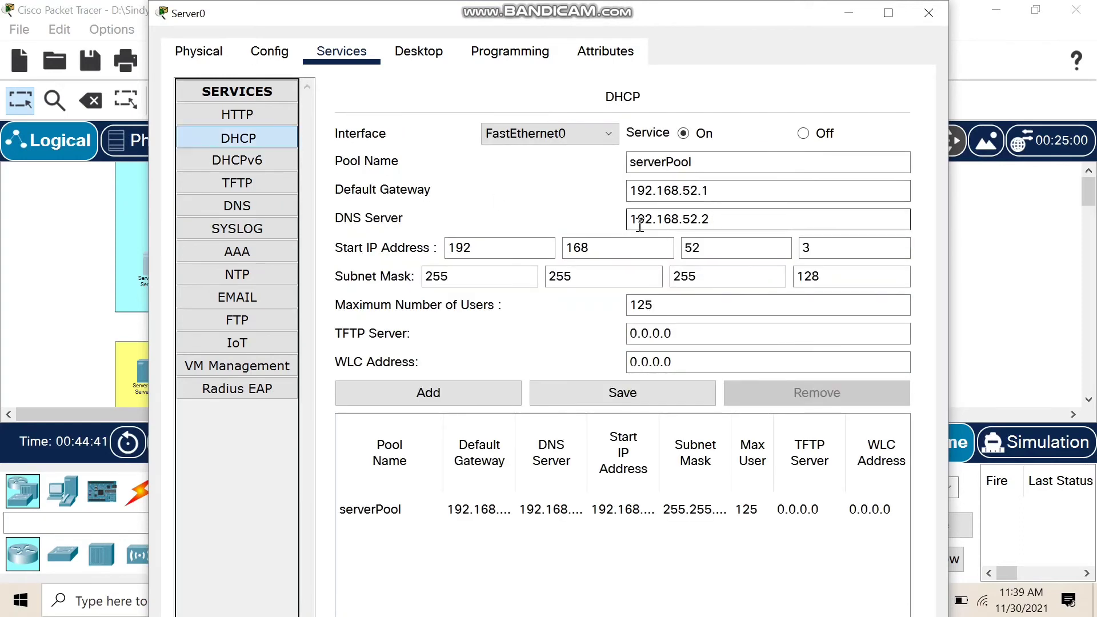
{"action": "left_click_drag", "start_coordinate": [709, 219], "coordinate": [607, 221]}
{"action": "left_click", "coordinate": [729, 212]}
Step: Return to Server0's DNS service and compare the tasjarkom.com record's address with the DHCP pool's DNS server
{"action": "left_click", "coordinate": [223, 205]}
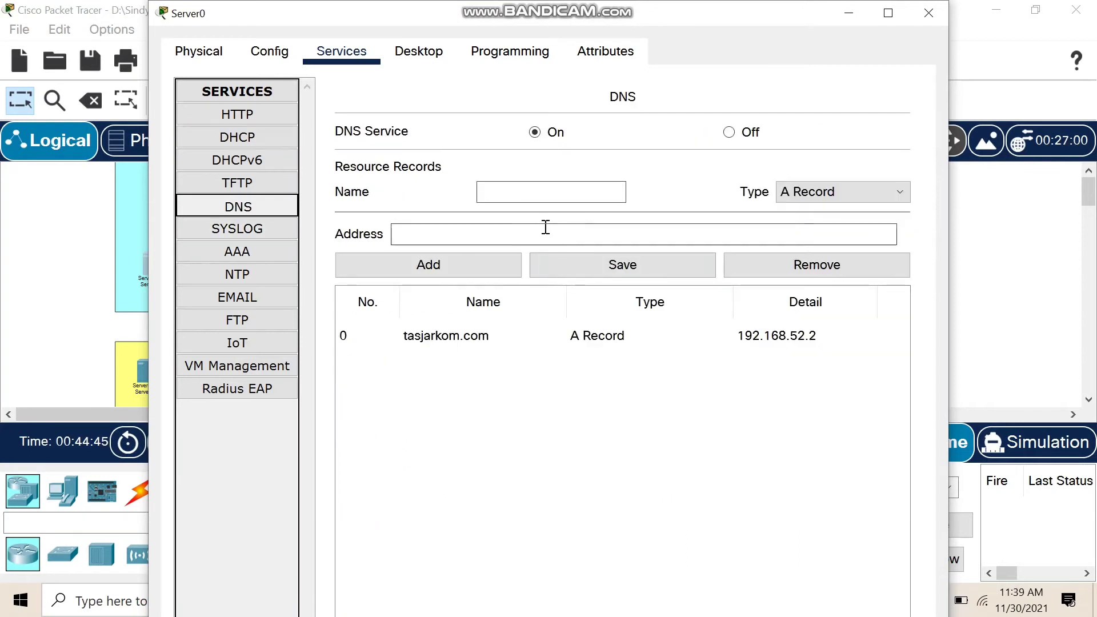
{"action": "left_click", "coordinate": [480, 337]}
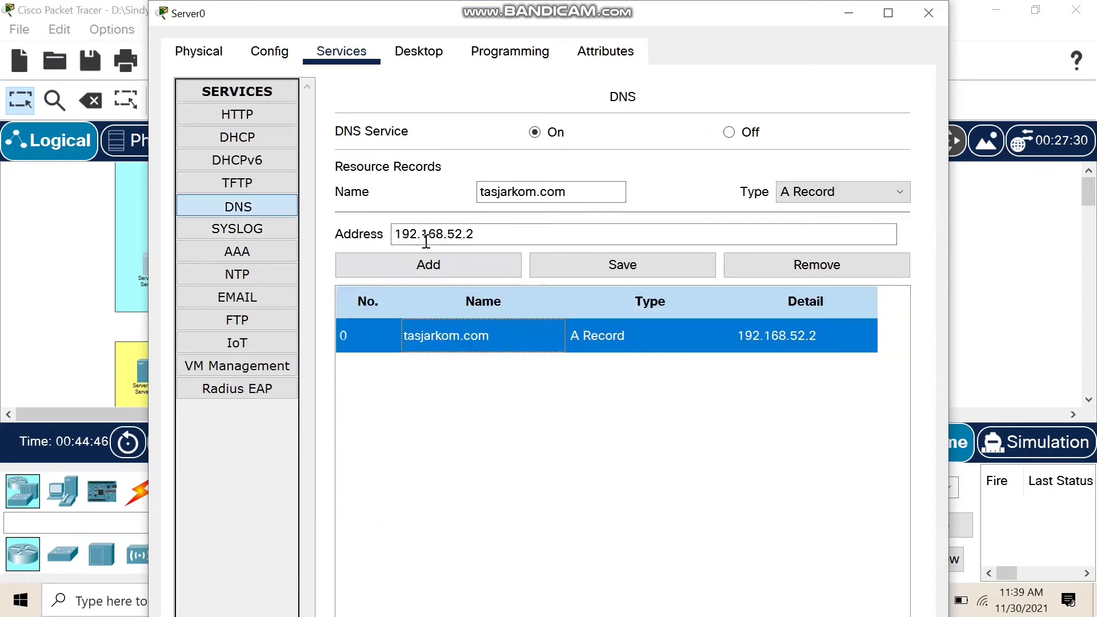
{"action": "left_click", "coordinate": [468, 233]}
{"action": "left_click_drag", "start_coordinate": [507, 231], "coordinate": [394, 234]}
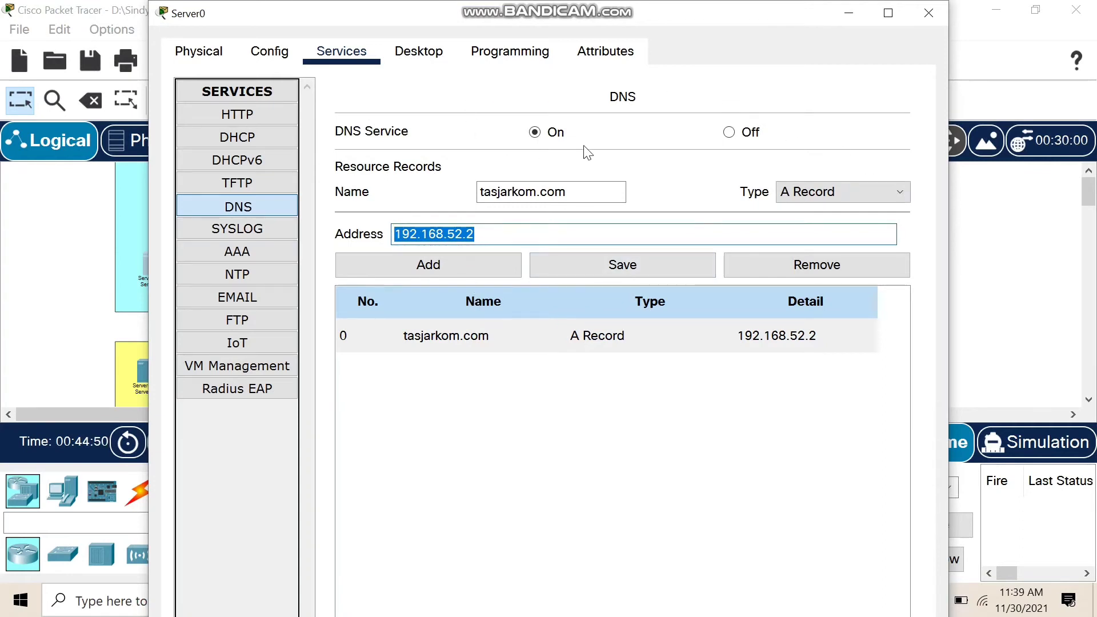
{"action": "left_click", "coordinate": [547, 233]}
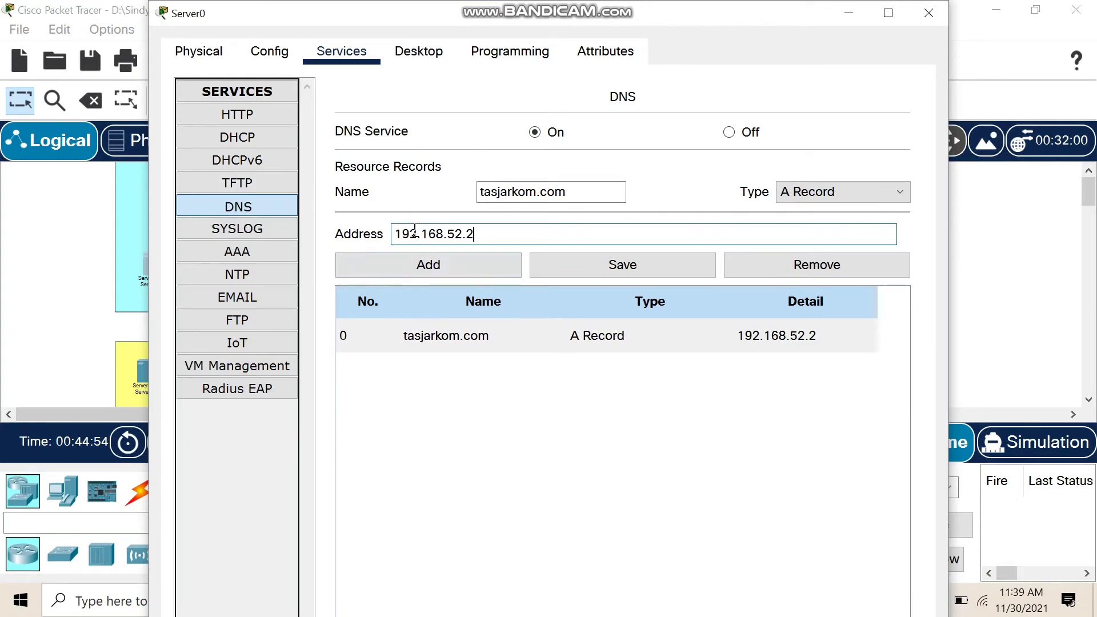
Step: Review the heading text in index.html of Server0's HTTP service, and close the server's window
{"action": "left_click", "coordinate": [238, 114]}
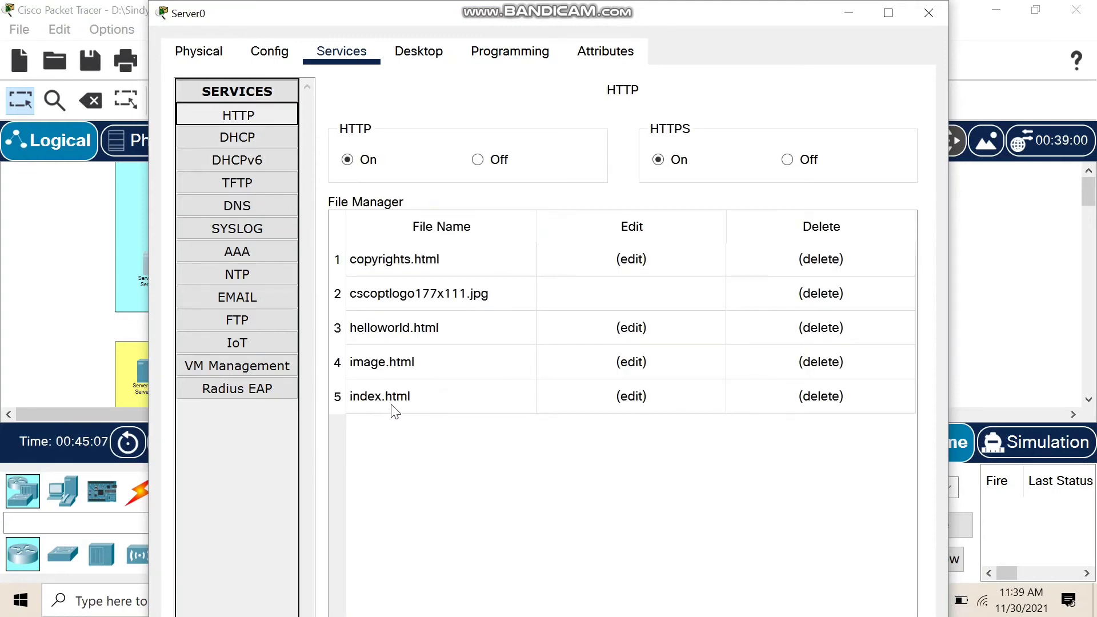
{"action": "left_click", "coordinate": [636, 398]}
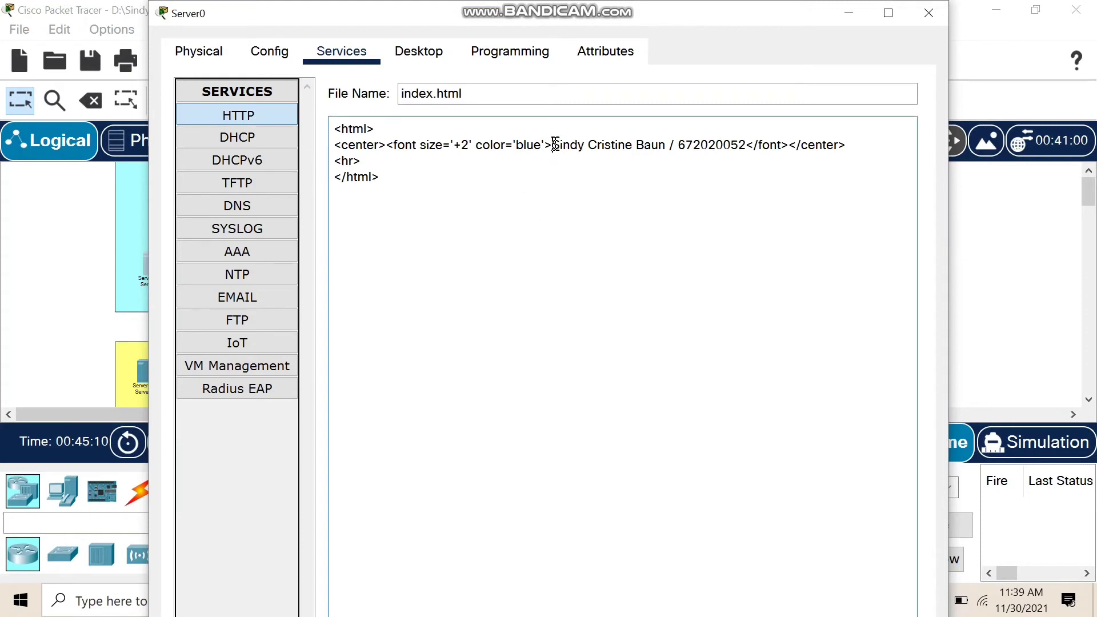
{"action": "left_click_drag", "start_coordinate": [553, 145], "coordinate": [749, 146]}
{"action": "left_click", "coordinate": [745, 145]}
{"action": "left_click", "coordinate": [927, 13]}
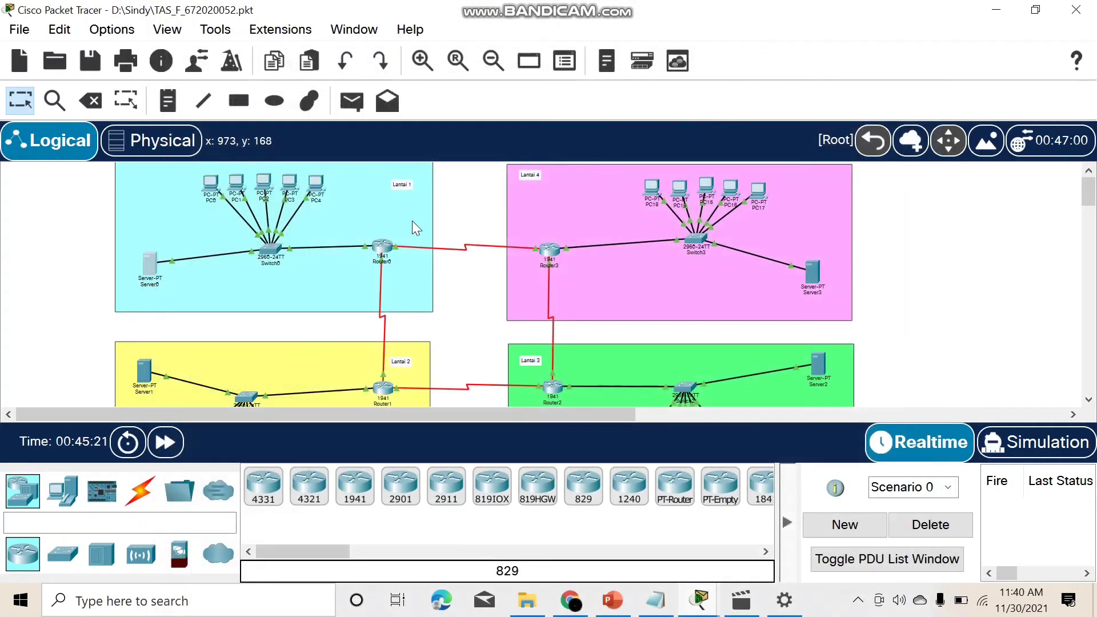
Step: Load tasjarkom.com in PC4's web browser on Lantai 1, and close the PC's window
{"action": "left_click", "coordinate": [317, 182]}
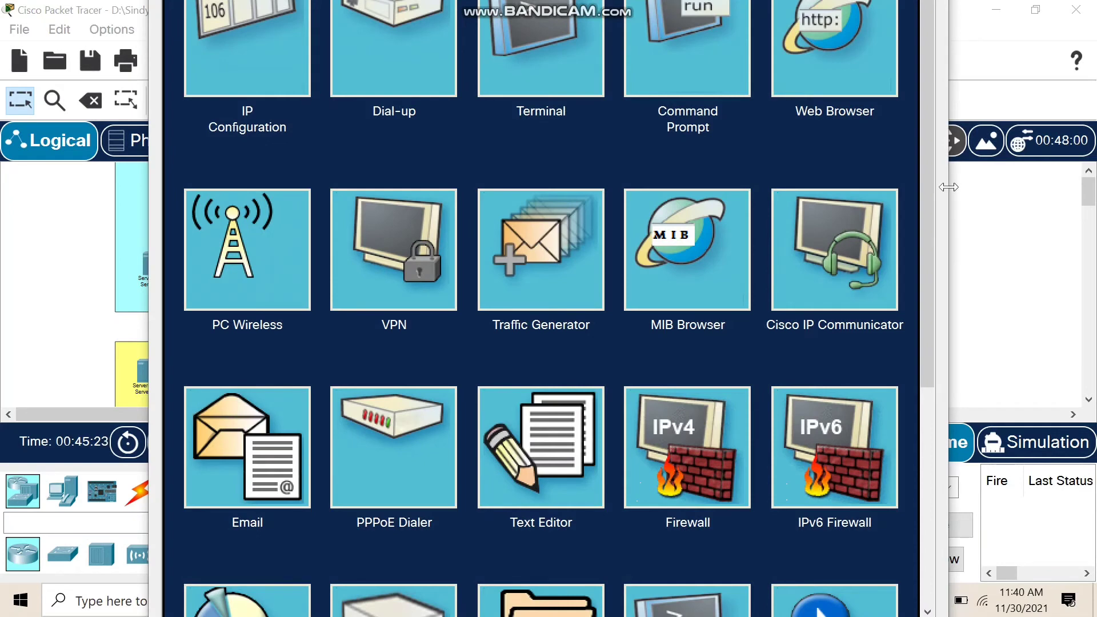
{"action": "left_click", "coordinate": [946, 189]}
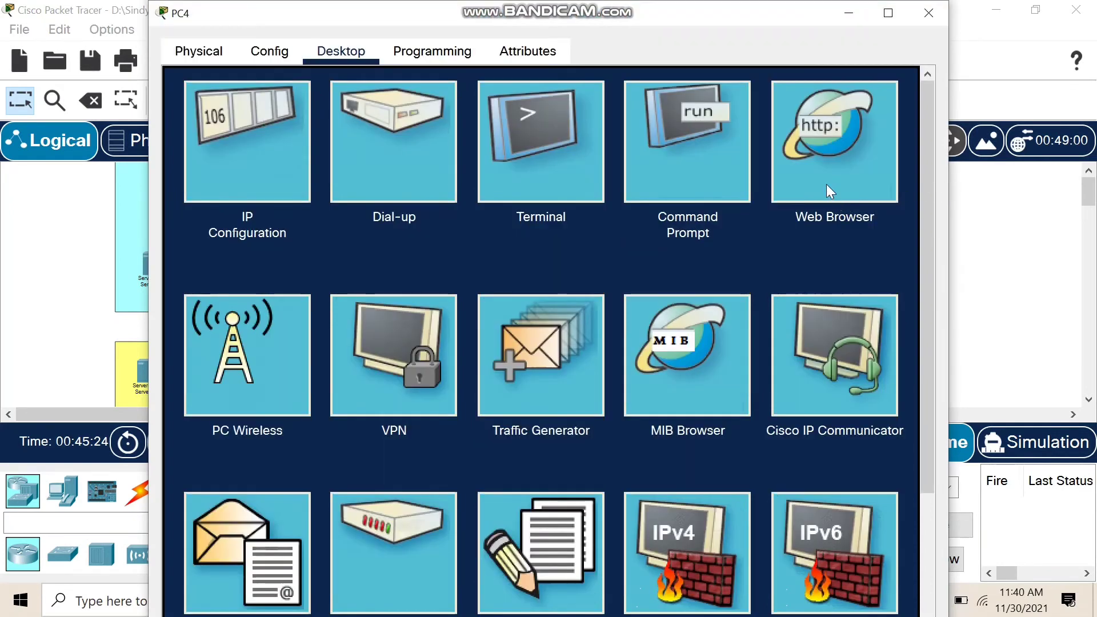
{"action": "left_click", "coordinate": [825, 119]}
{"action": "left_click", "coordinate": [526, 127]}
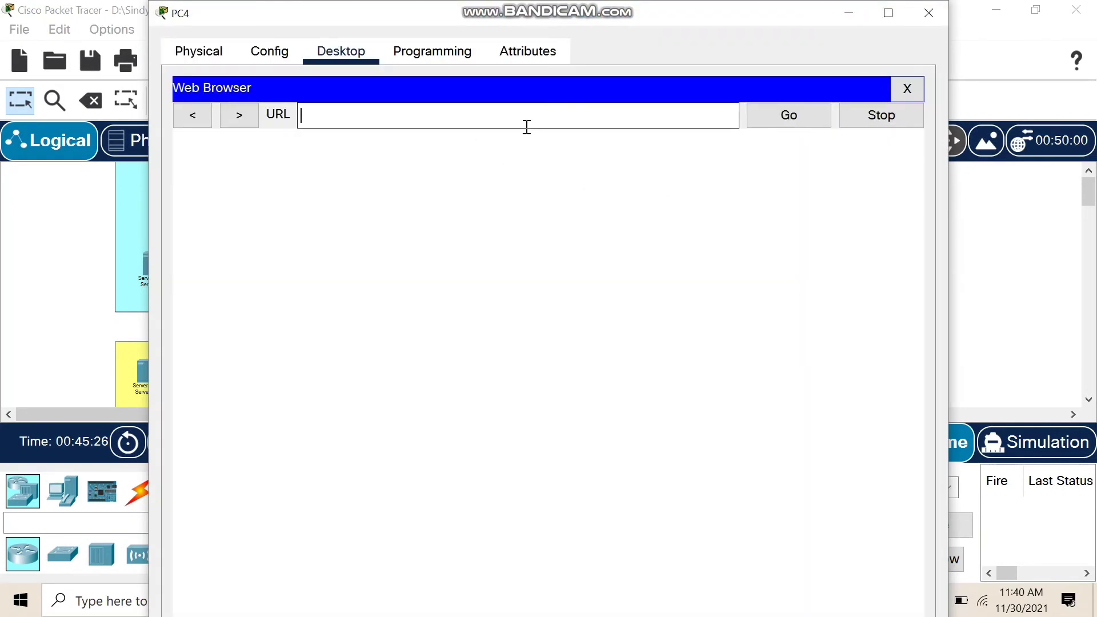
{"action": "type", "text": "tasjarkom."}
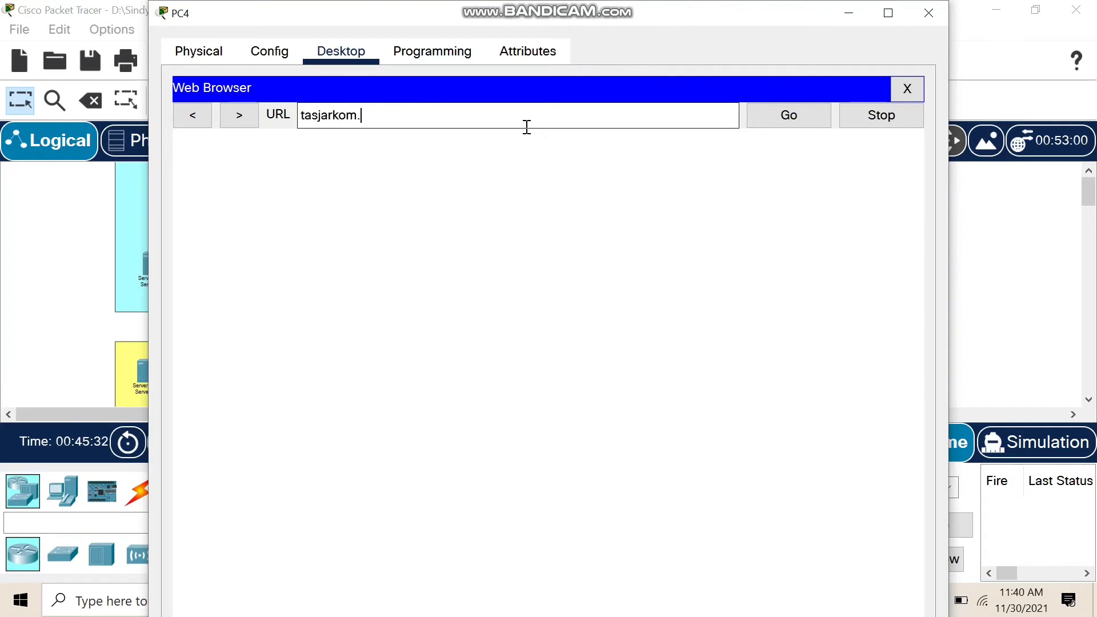
{"action": "type", "text": "com"}
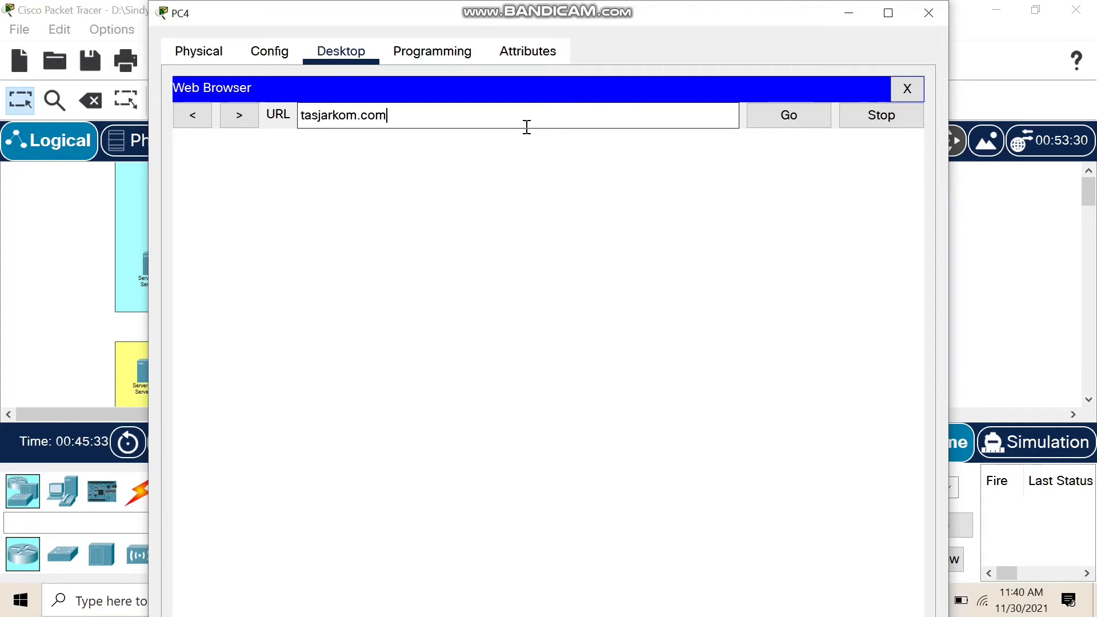
{"action": "left_click", "coordinate": [819, 119]}
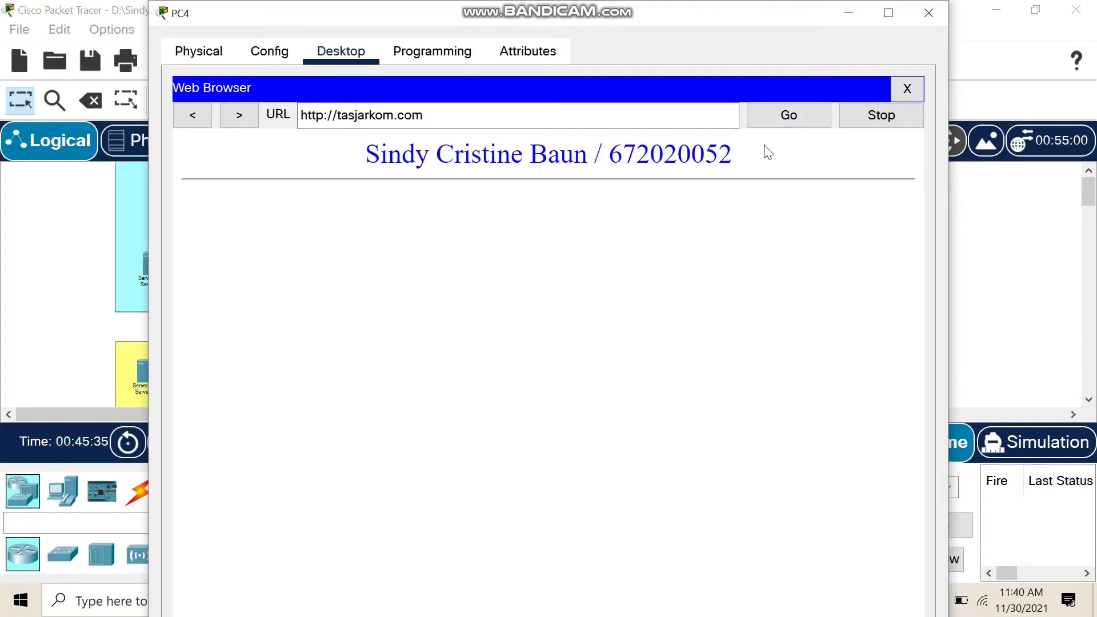
{"action": "left_click_drag", "start_coordinate": [766, 152], "coordinate": [773, 192]}
{"action": "left_click", "coordinate": [926, 14]}
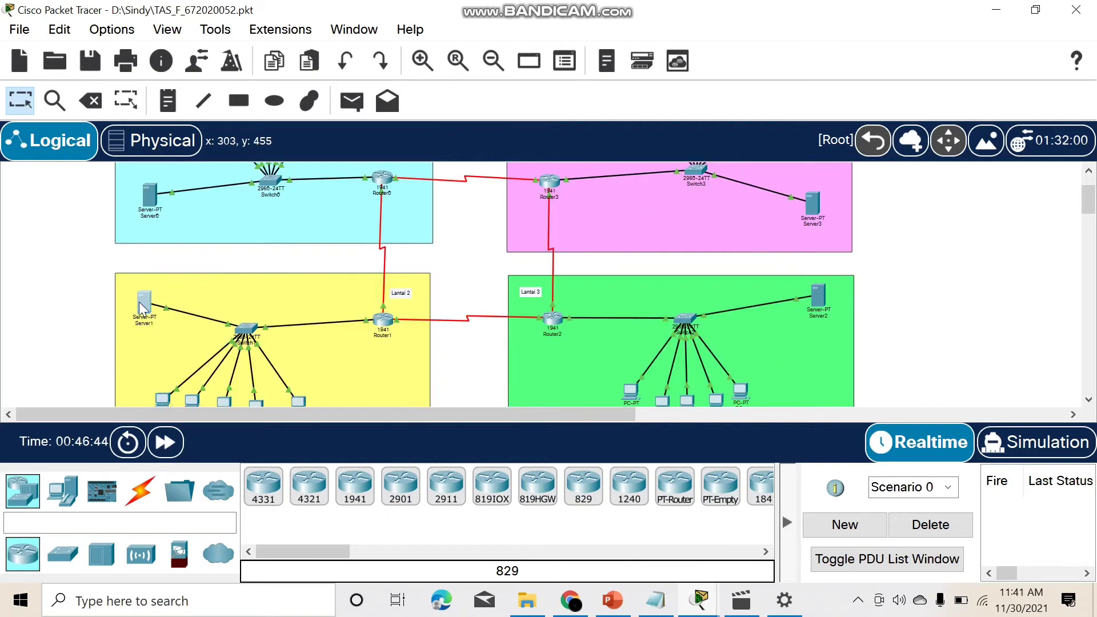
Step: Check Server1's DNS service on Lantai 2 and the DNS server address in its DHCP pool
{"action": "left_click", "coordinate": [144, 297]}
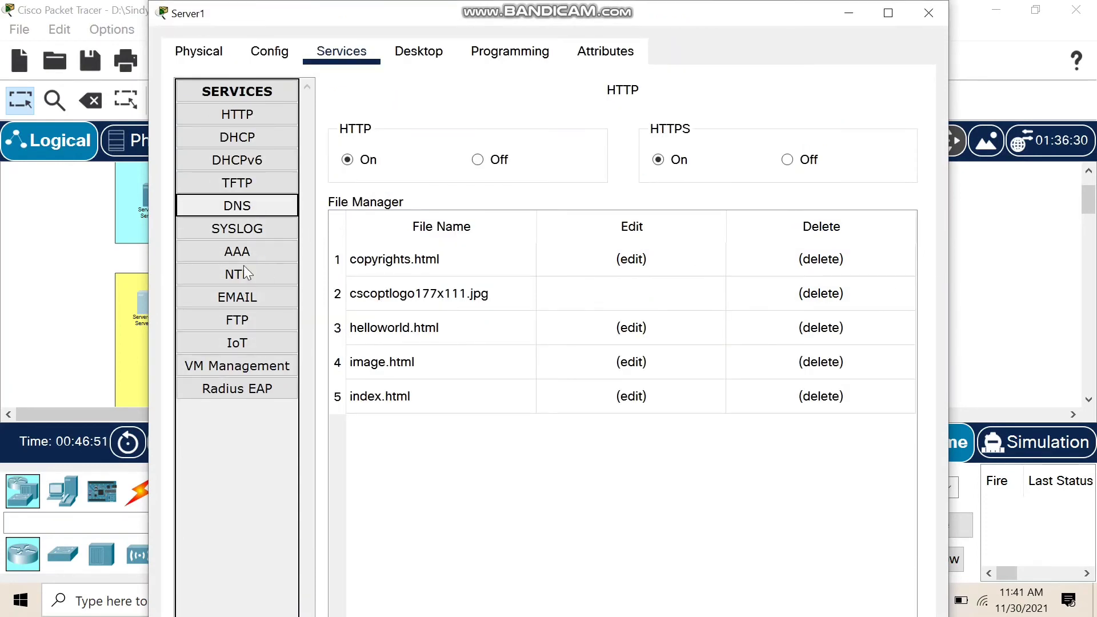
{"action": "left_click", "coordinate": [249, 206]}
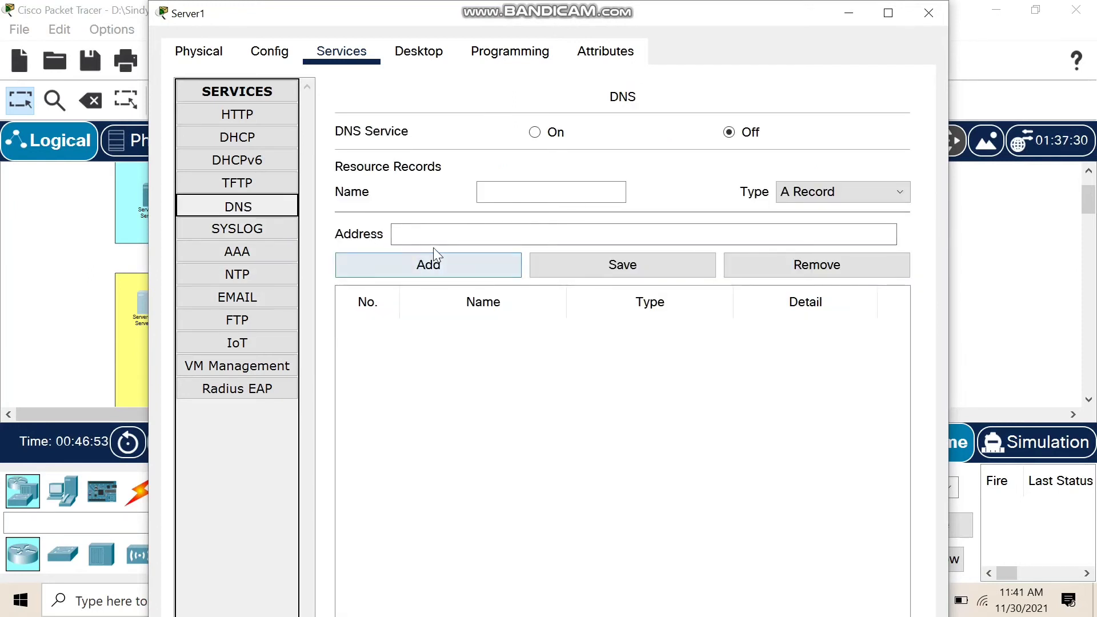
{"action": "left_click", "coordinate": [251, 141]}
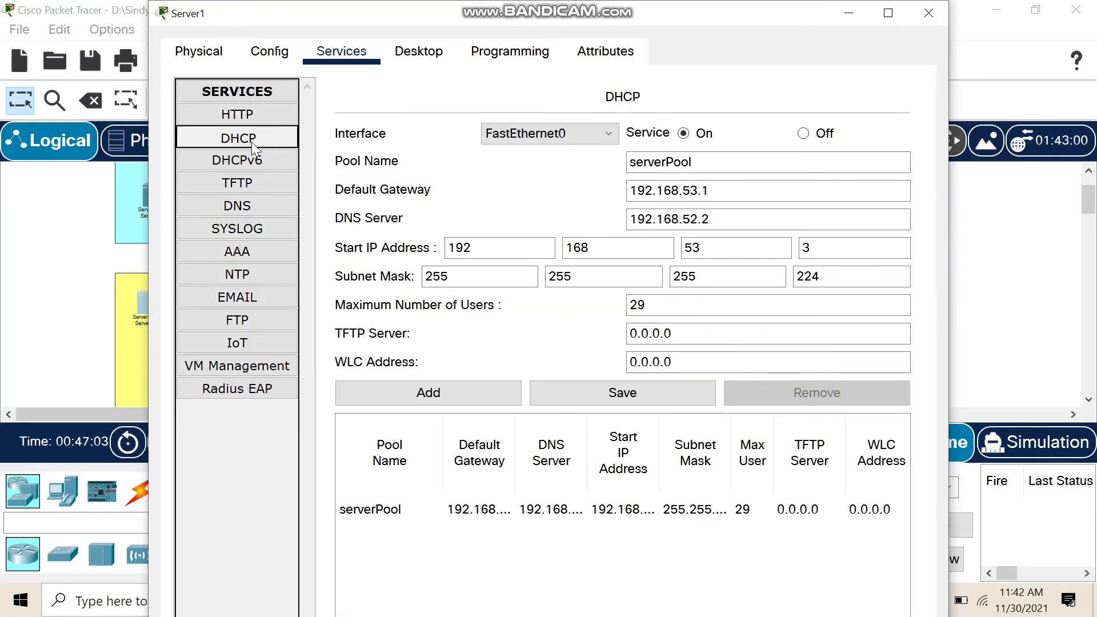
{"action": "left_click", "coordinate": [708, 219]}
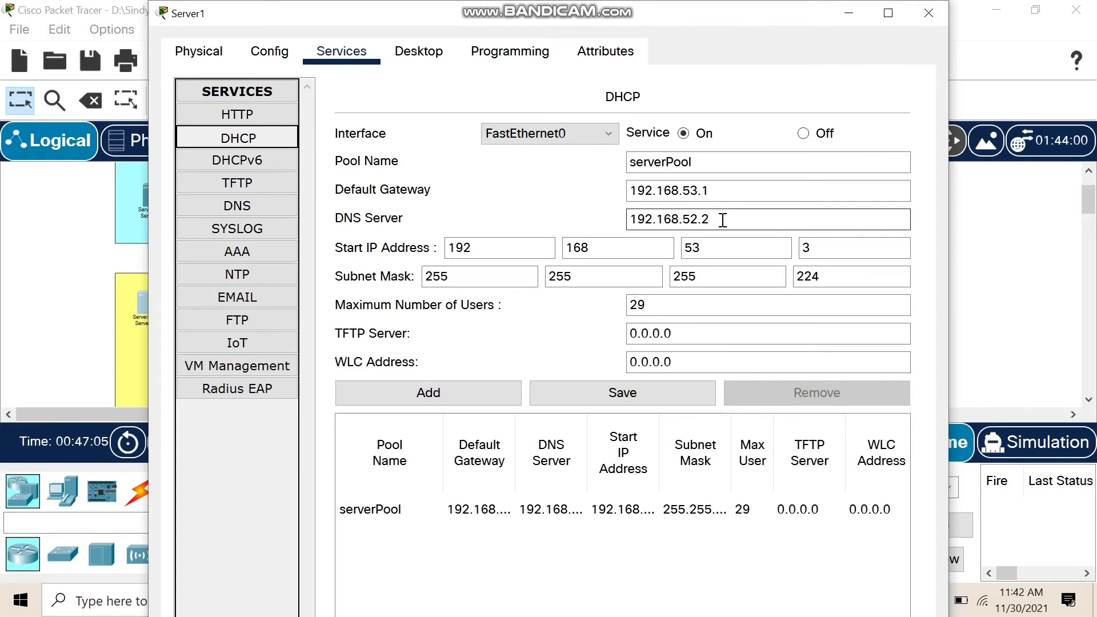
{"action": "left_click_drag", "start_coordinate": [721, 220], "coordinate": [624, 216]}
{"action": "left_click_drag", "start_coordinate": [721, 220], "coordinate": [606, 215]}
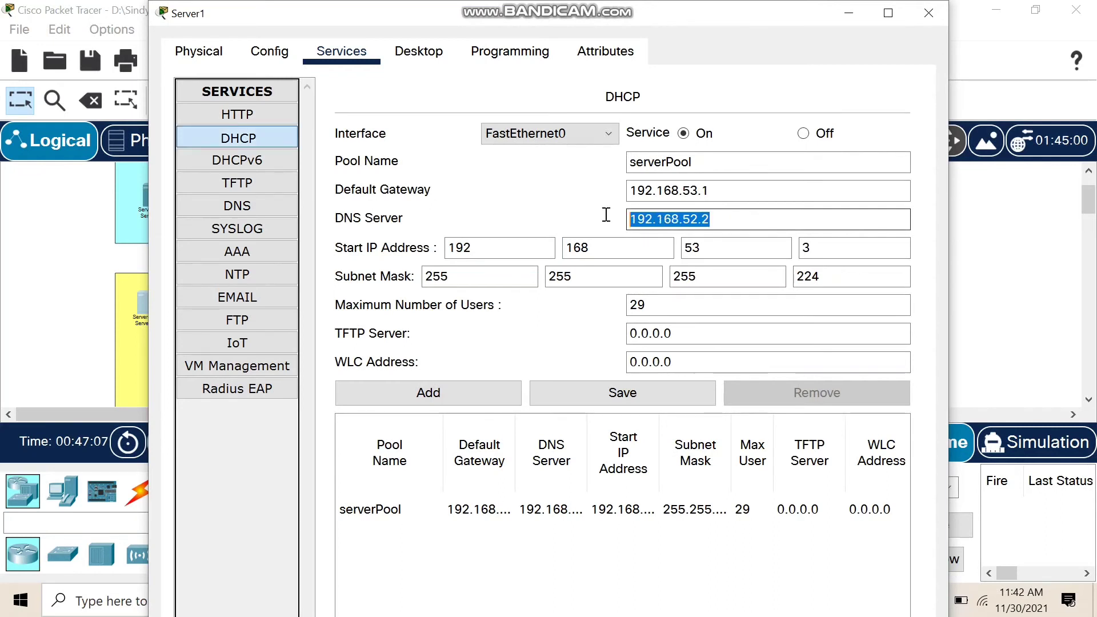
{"action": "left_click", "coordinate": [837, 212]}
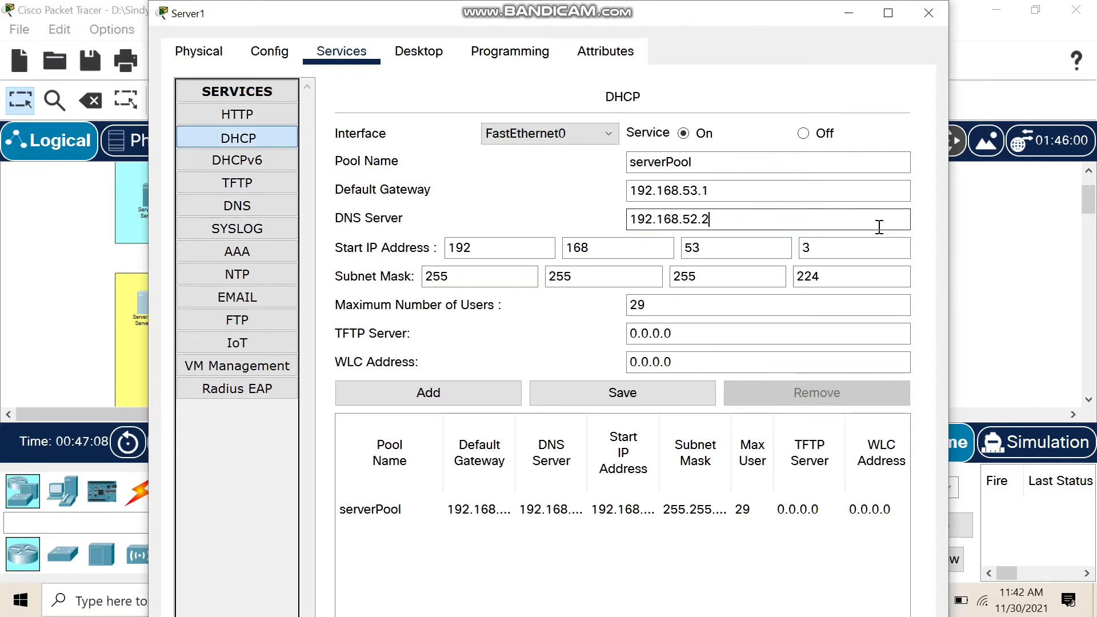
{"action": "left_click", "coordinate": [992, 256]}
Step: Reopen Server0's DNS service and display the tasjarkom.com record for comparison with Server1's DHCP pool
{"action": "left_click", "coordinate": [151, 188]}
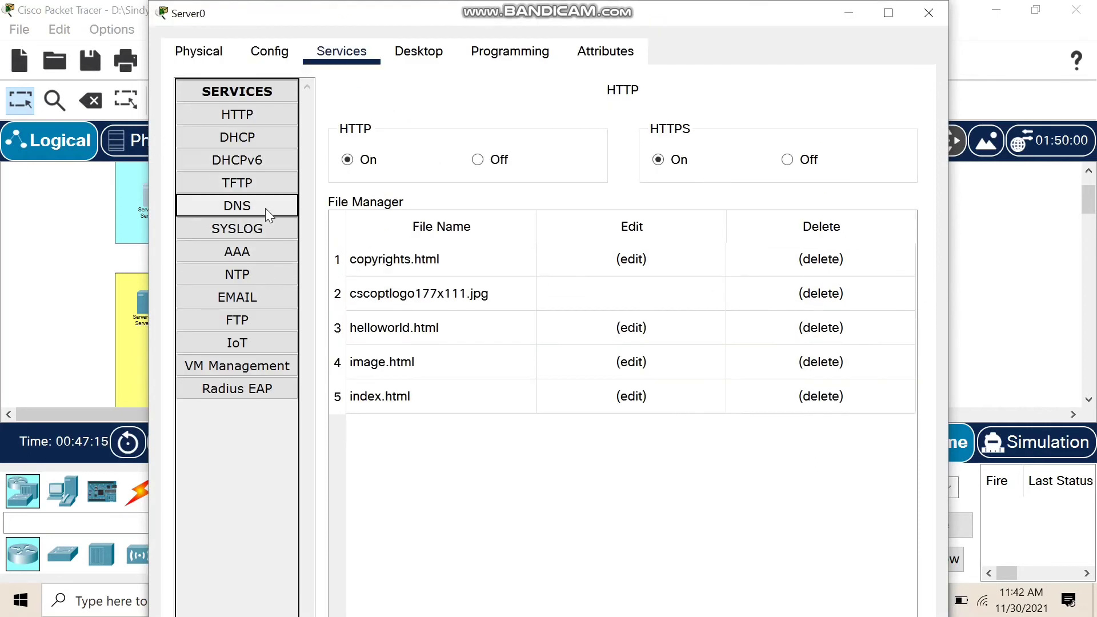
{"action": "left_click", "coordinate": [265, 207]}
{"action": "left_click", "coordinate": [416, 337]}
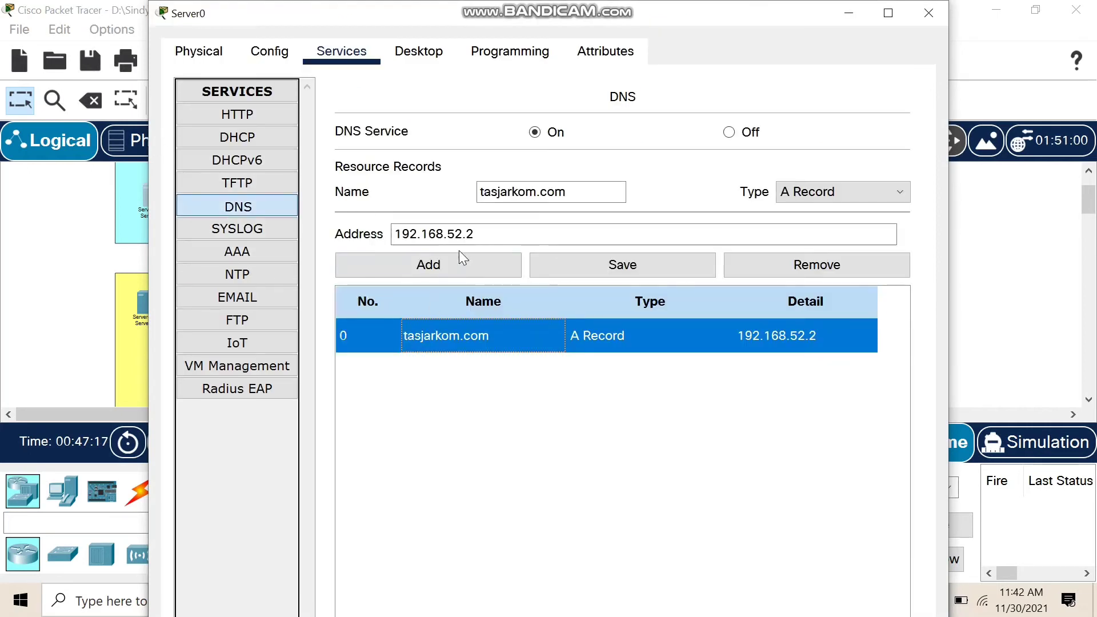
Step: Compare the address of Server0's tasjarkom.com record with the DNS server address in Server1's DHCP pool, and close both windows
{"action": "left_click_drag", "start_coordinate": [474, 234], "coordinate": [416, 235]}
{"action": "left_click", "coordinate": [500, 237]}
{"action": "left_click", "coordinate": [993, 234]}
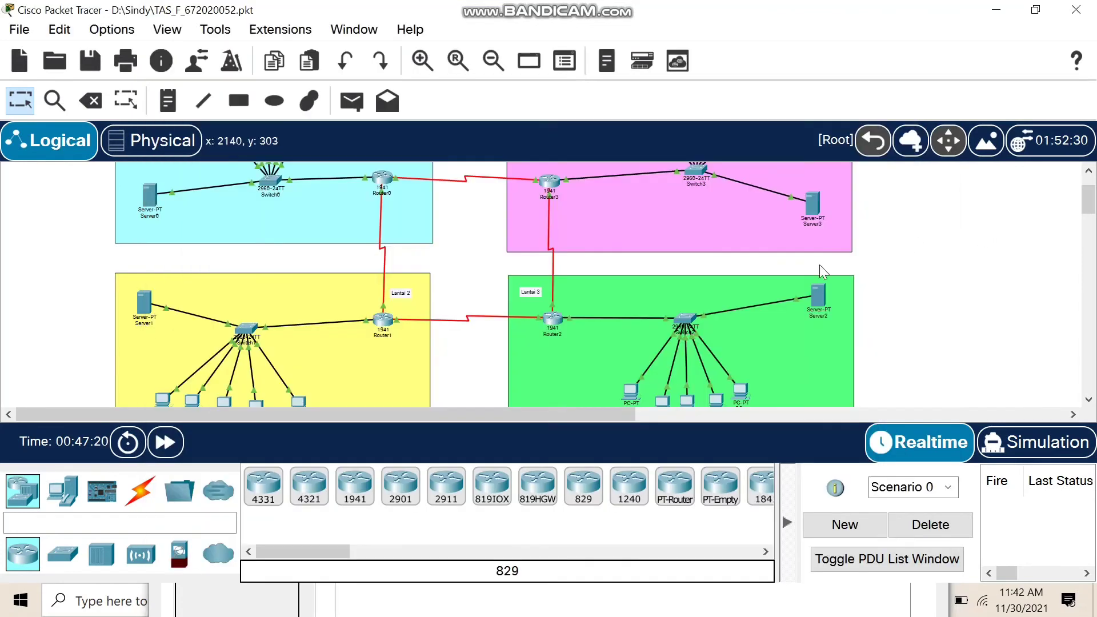
{"action": "left_click", "coordinate": [149, 308]}
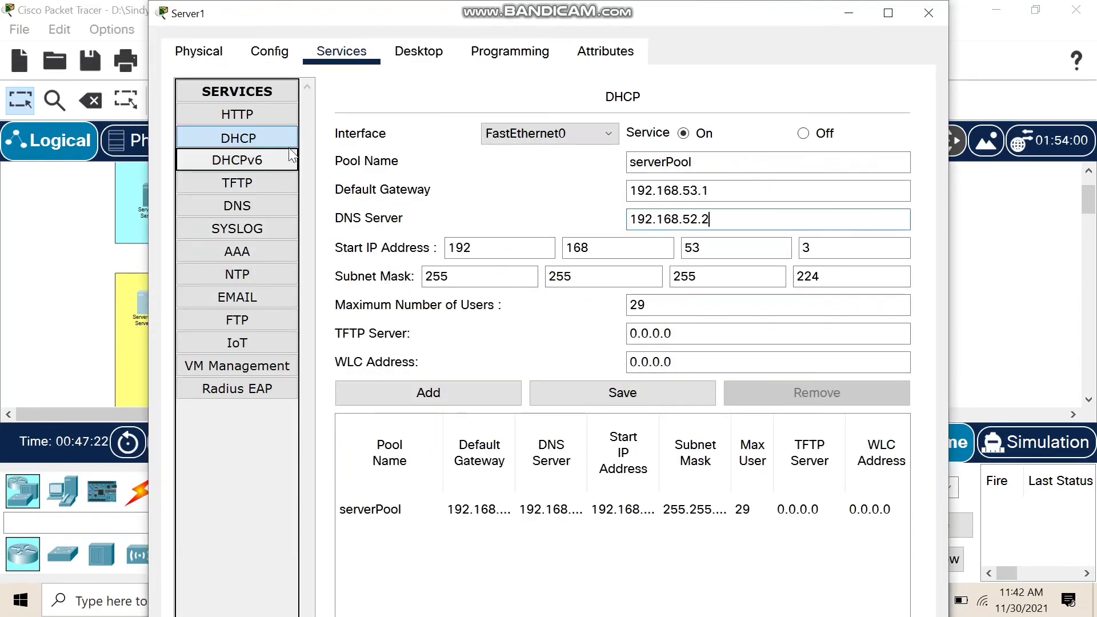
{"action": "left_click_drag", "start_coordinate": [718, 220], "coordinate": [589, 220]}
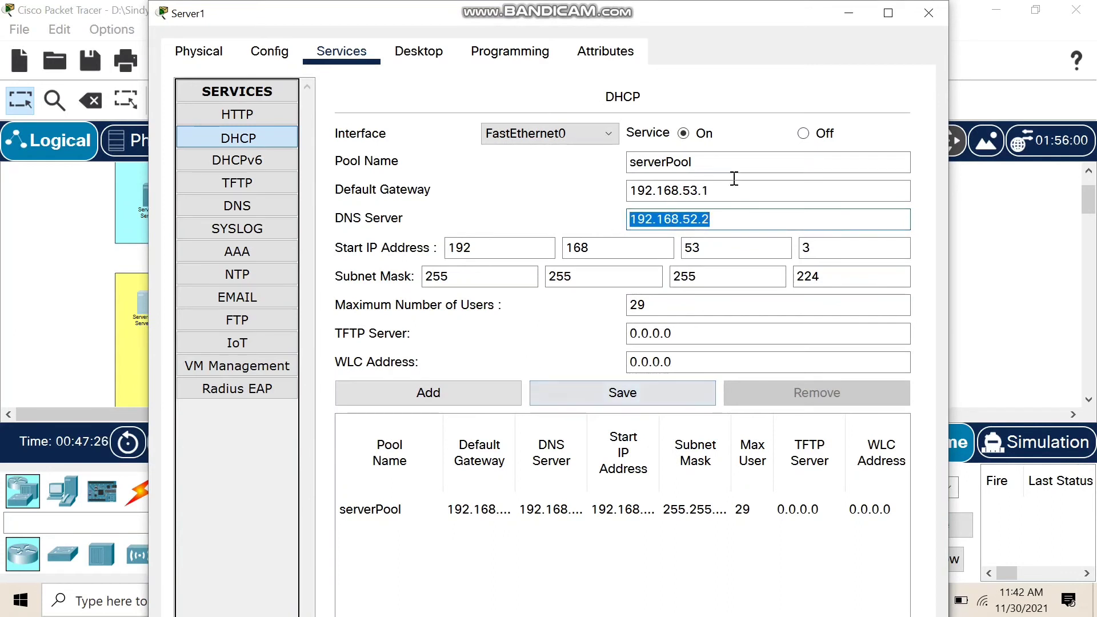
{"action": "left_click", "coordinate": [919, 15]}
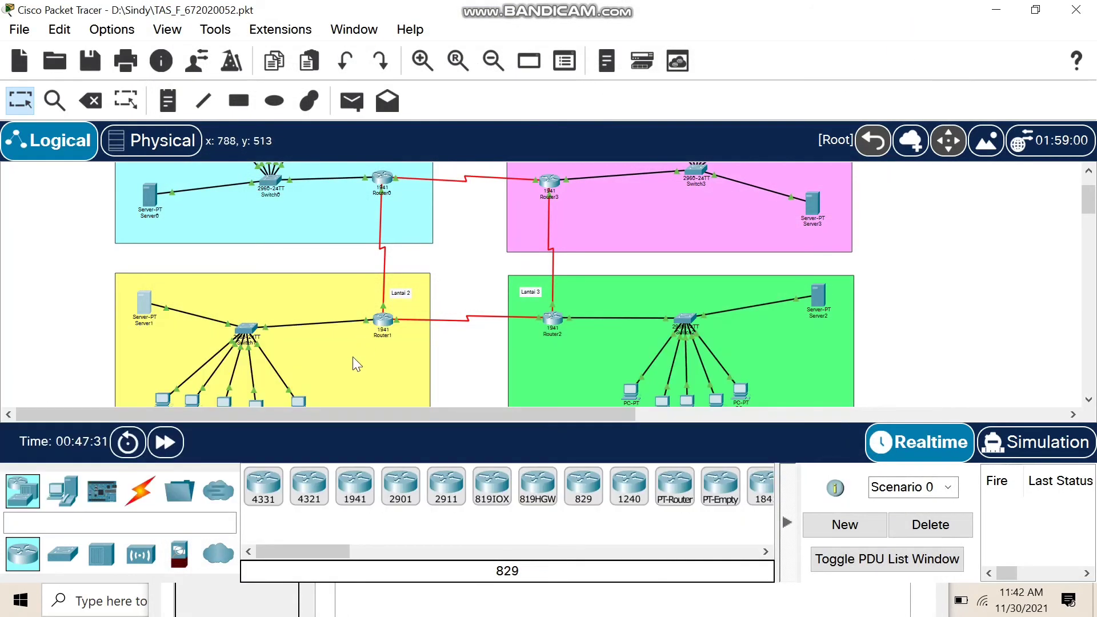
Step: Load tasjarkom.com in PC14's web browser on Lantai 2, and close the PC's window
{"action": "scroll", "coordinate": [412, 303], "scroll_direction": "down", "scroll_amount": 3}
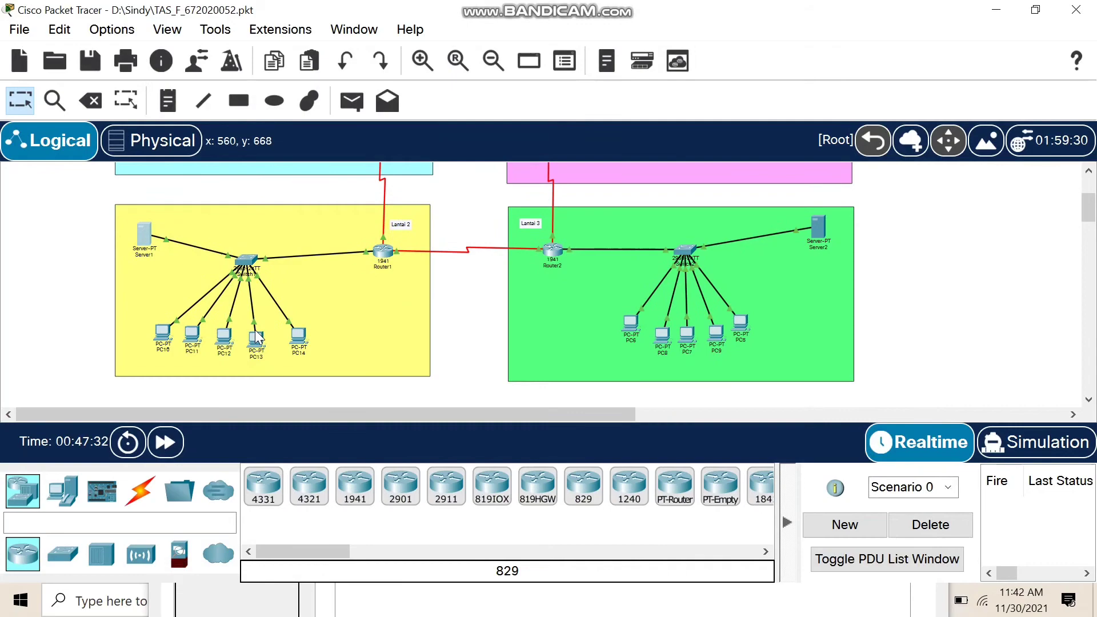
{"action": "left_click", "coordinate": [296, 340]}
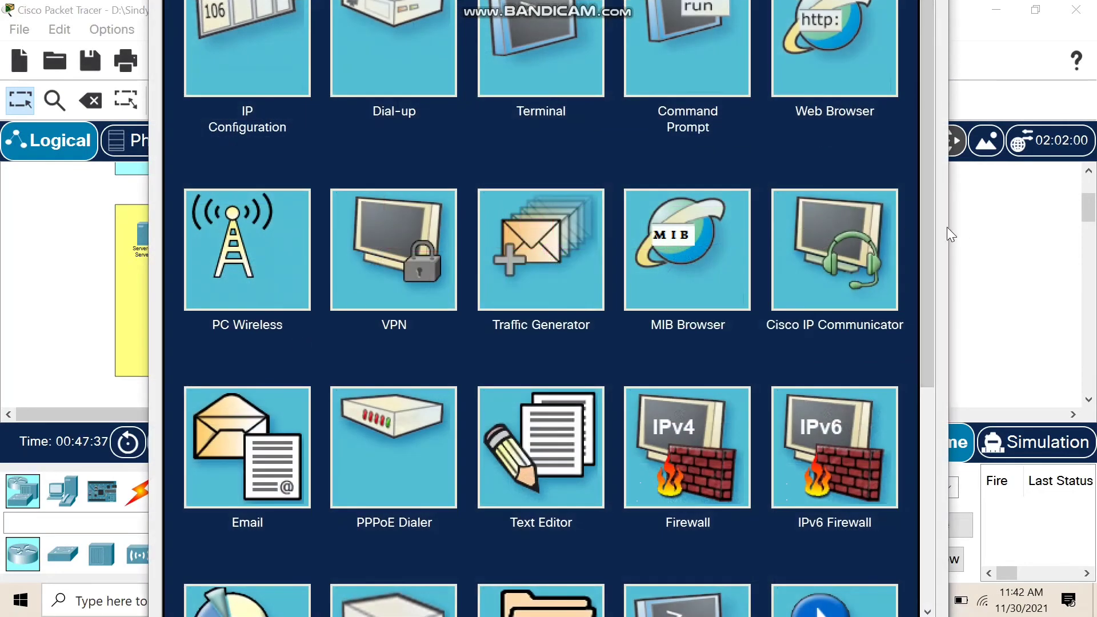
{"action": "left_click_drag", "start_coordinate": [947, 227], "coordinate": [852, 244]}
{"action": "left_click", "coordinate": [830, 122]}
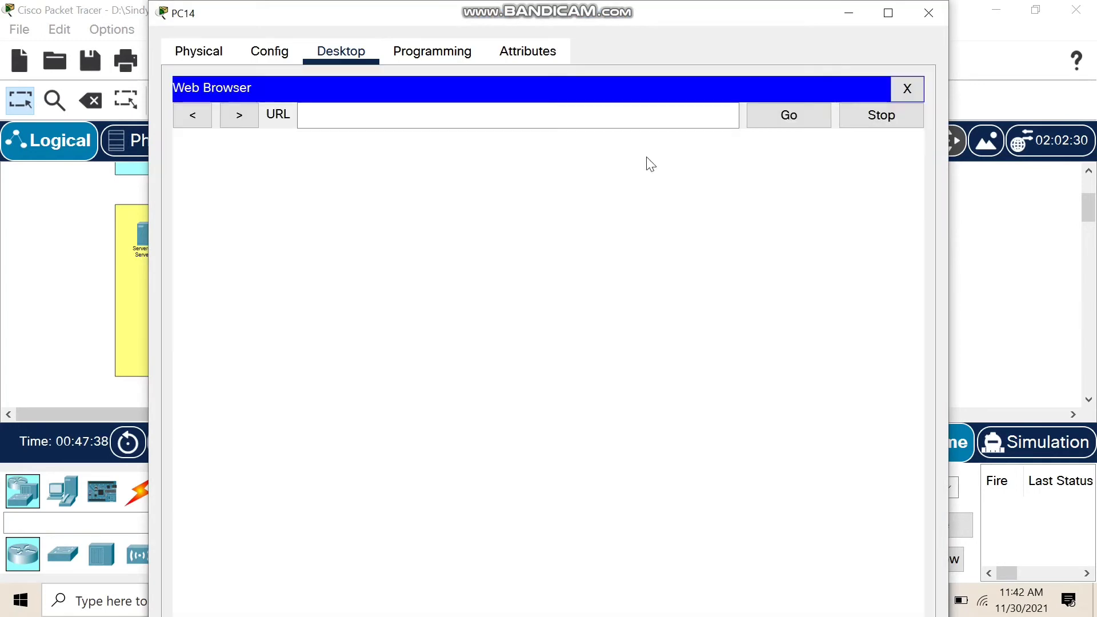
{"action": "left_click", "coordinate": [424, 118]}
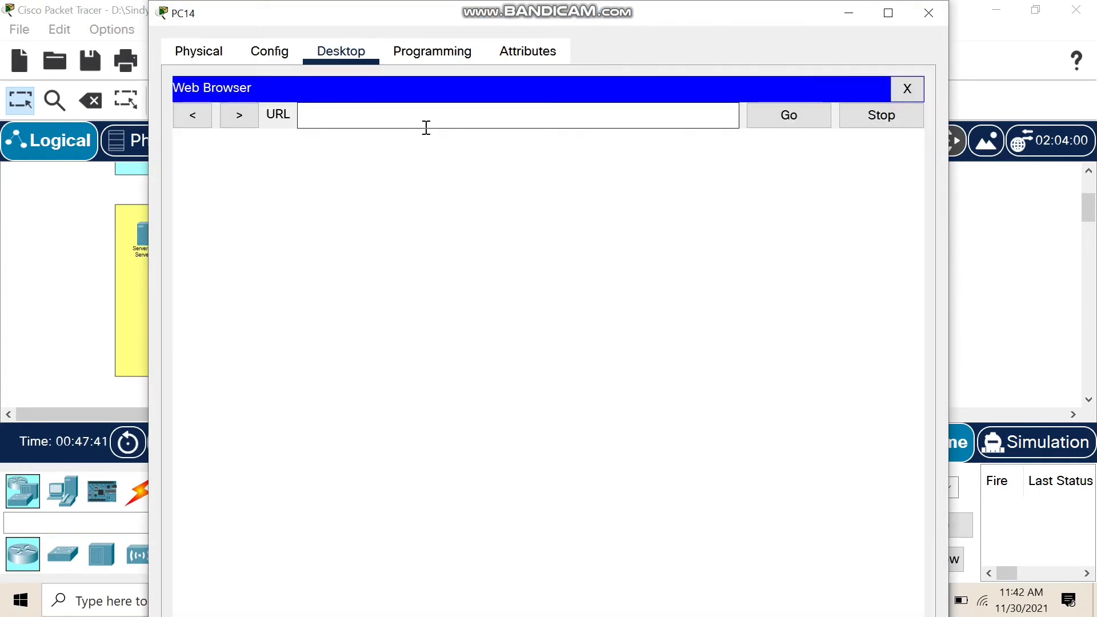
{"action": "type", "text": "tasjarkom.c"}
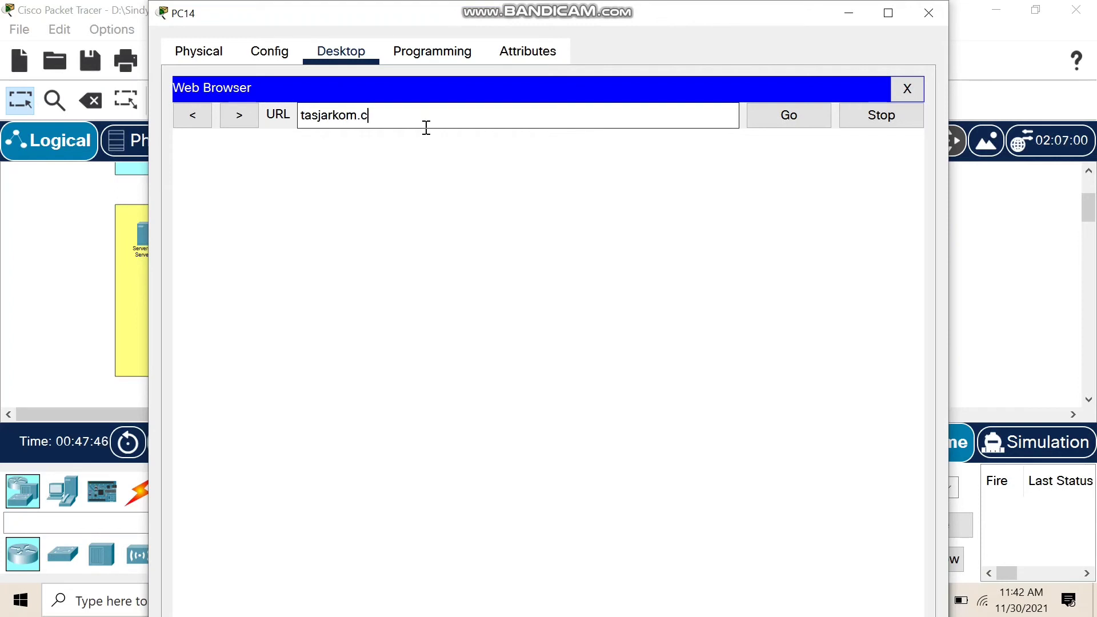
{"action": "type", "text": "om"}
{"action": "left_click", "coordinate": [816, 110]}
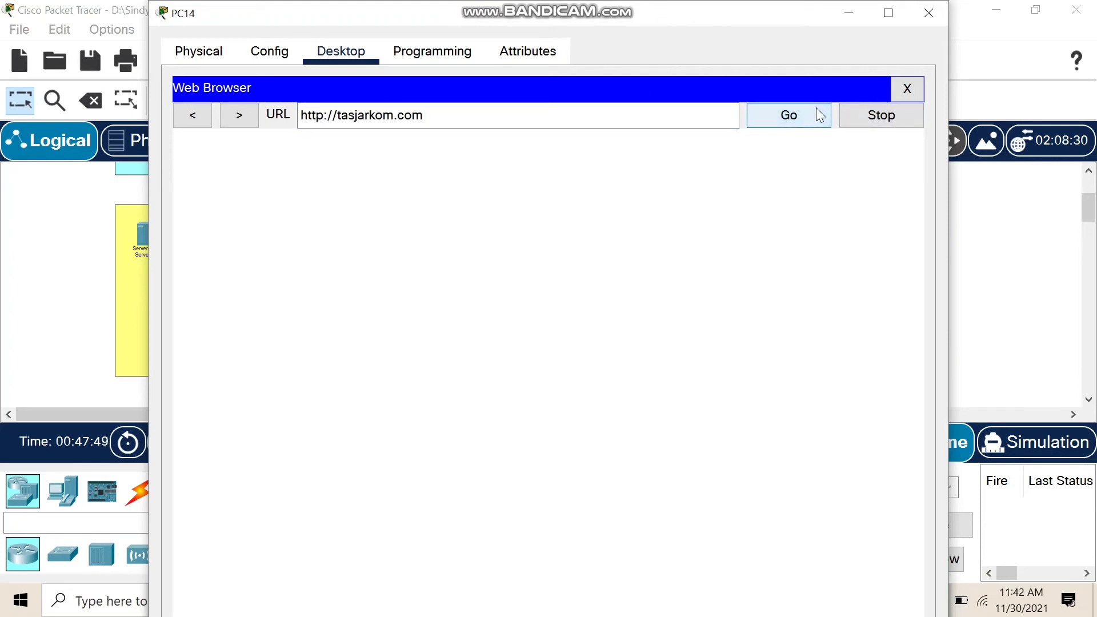
{"action": "left_click", "coordinate": [772, 125]}
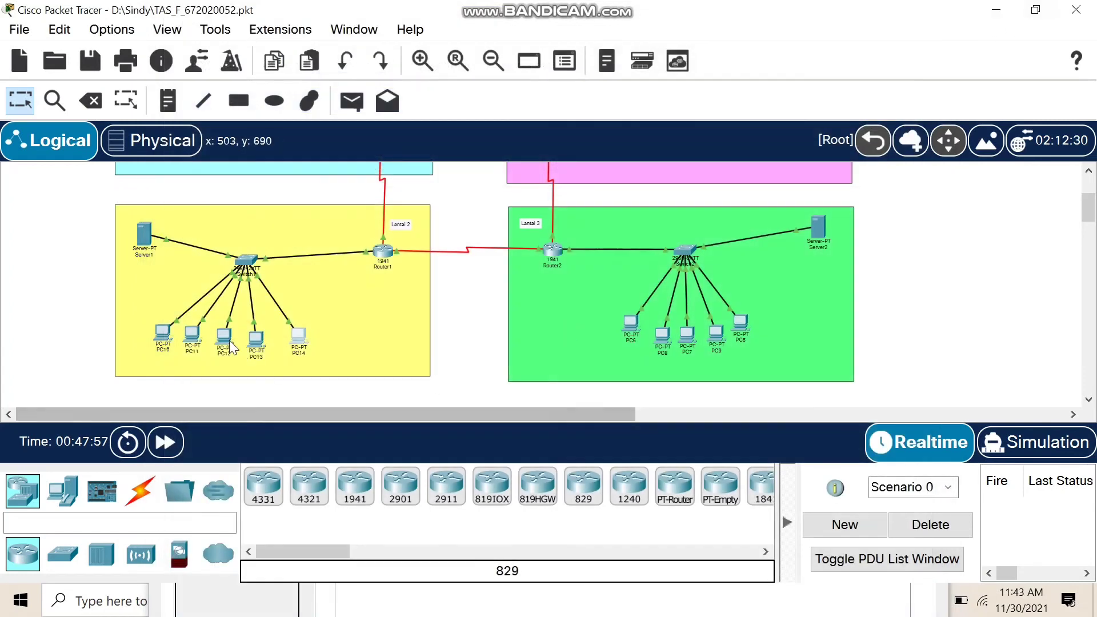
{"action": "left_click", "coordinate": [928, 13]}
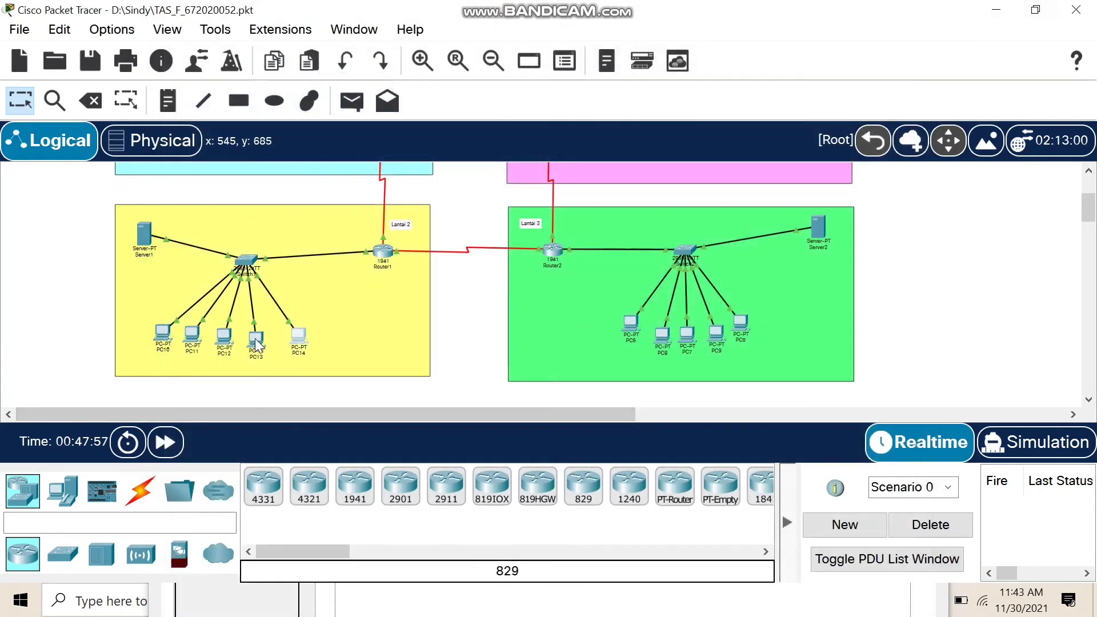
Step: Load tasjarkom.com in PC13's web browser on Lantai 2, and close the PC's window
{"action": "left_click", "coordinate": [255, 340]}
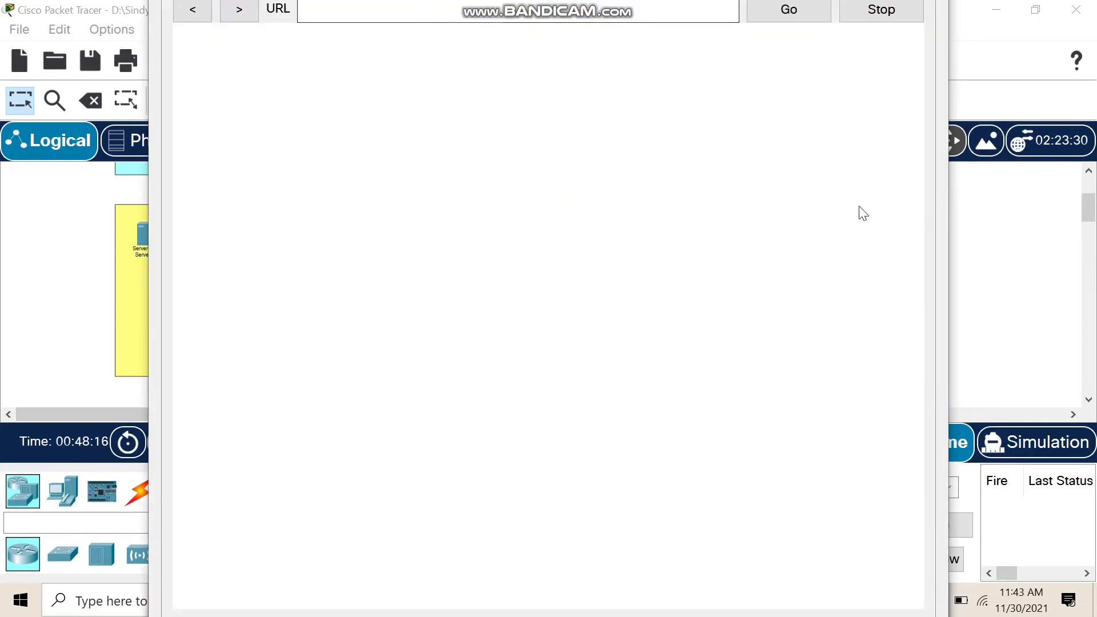
{"action": "left_click", "coordinate": [478, 125]}
{"action": "type", "text": "j"}
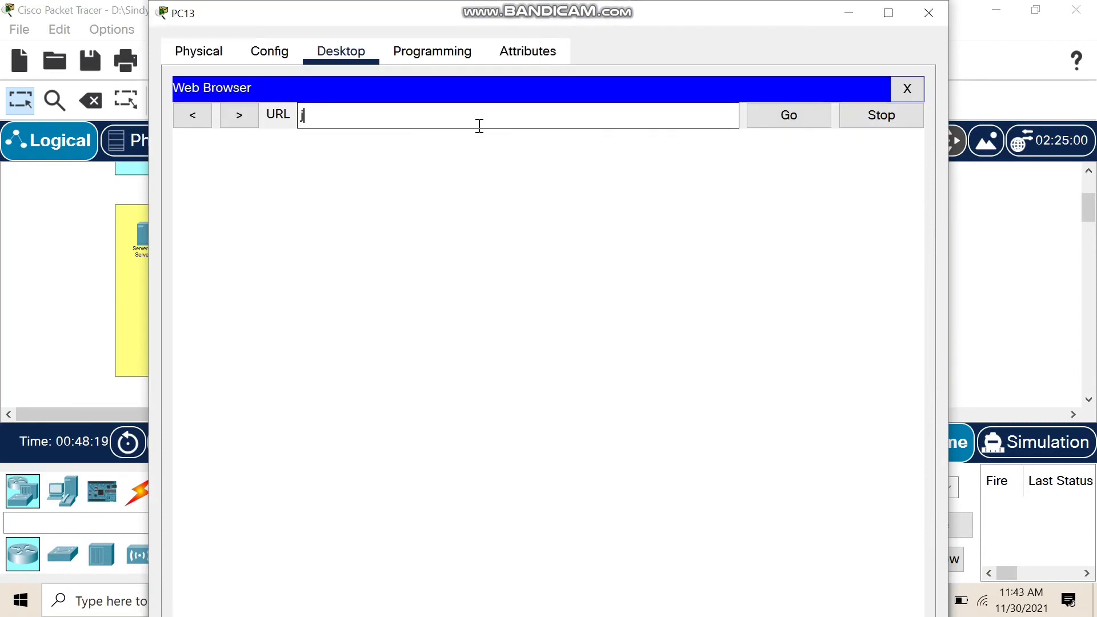
{"action": "type", "text": "tas"}
{"action": "type", "text": "jarkom.com"}
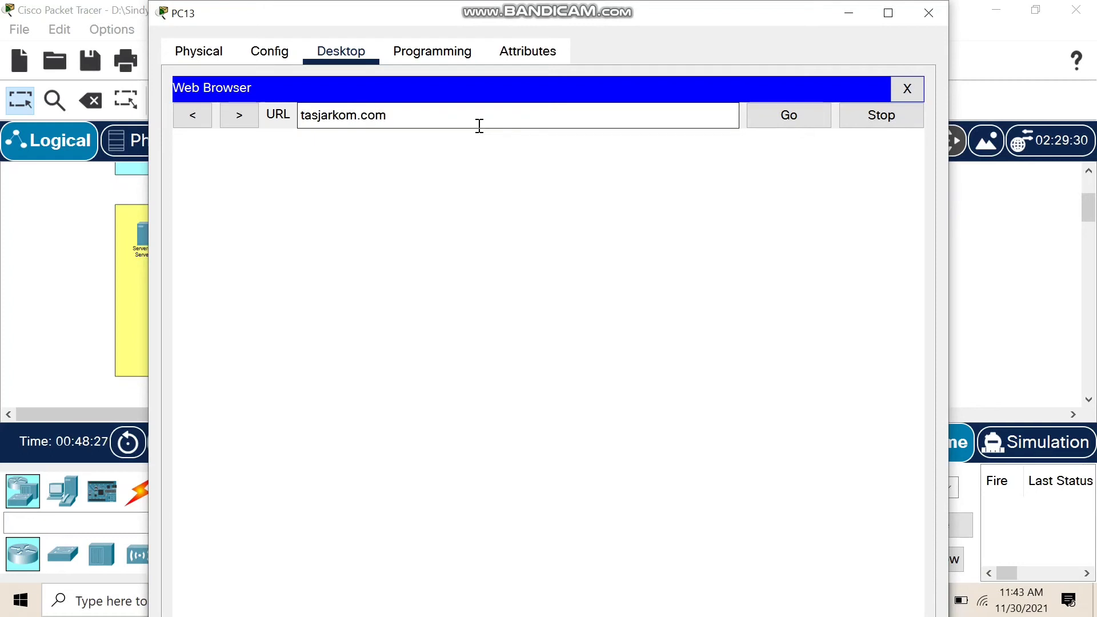
{"action": "left_click_drag", "start_coordinate": [479, 125], "coordinate": [272, 111]}
{"action": "left_click", "coordinate": [789, 115]}
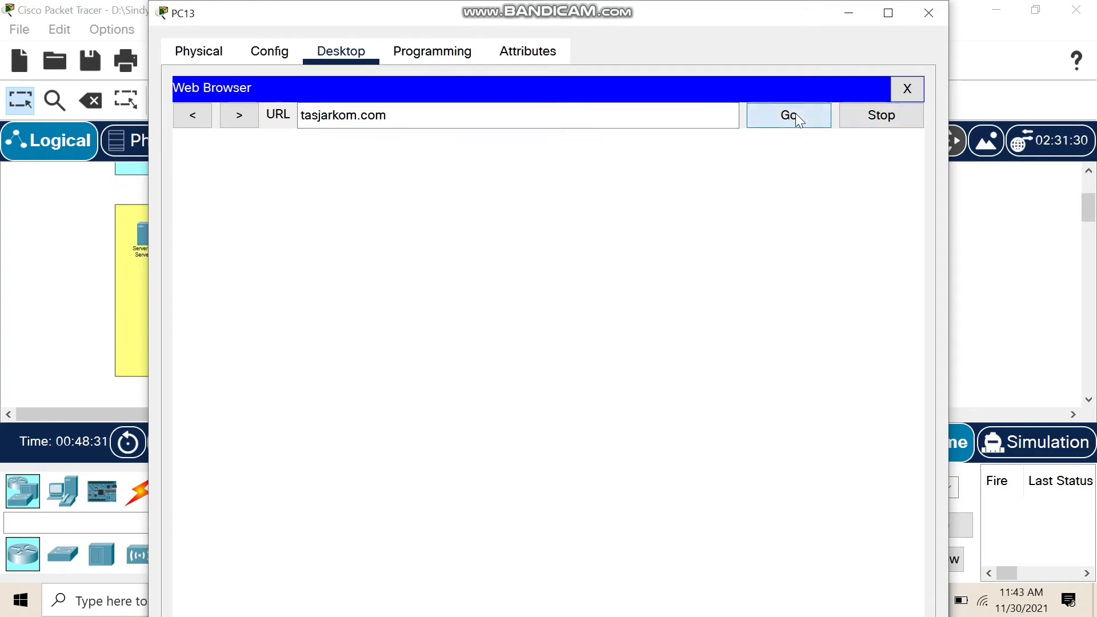
{"action": "left_click", "coordinate": [926, 19]}
Step: Load tasjarkom.com in PC12's web browser on Lantai 2, and close the PC's window
{"action": "left_click", "coordinate": [220, 339]}
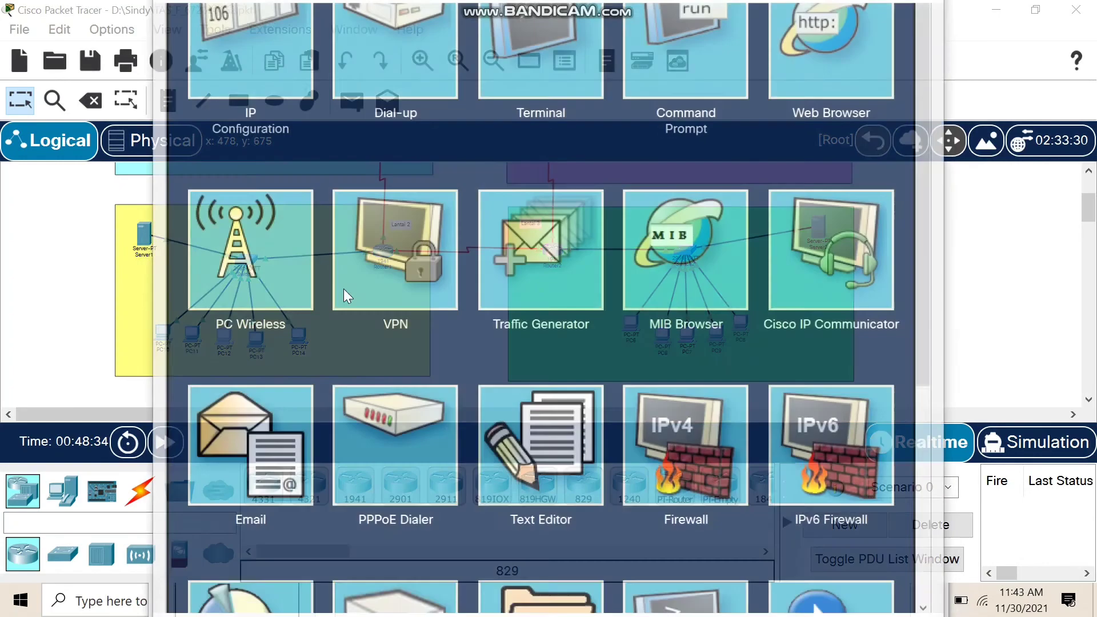
{"action": "left_click", "coordinate": [834, 34]}
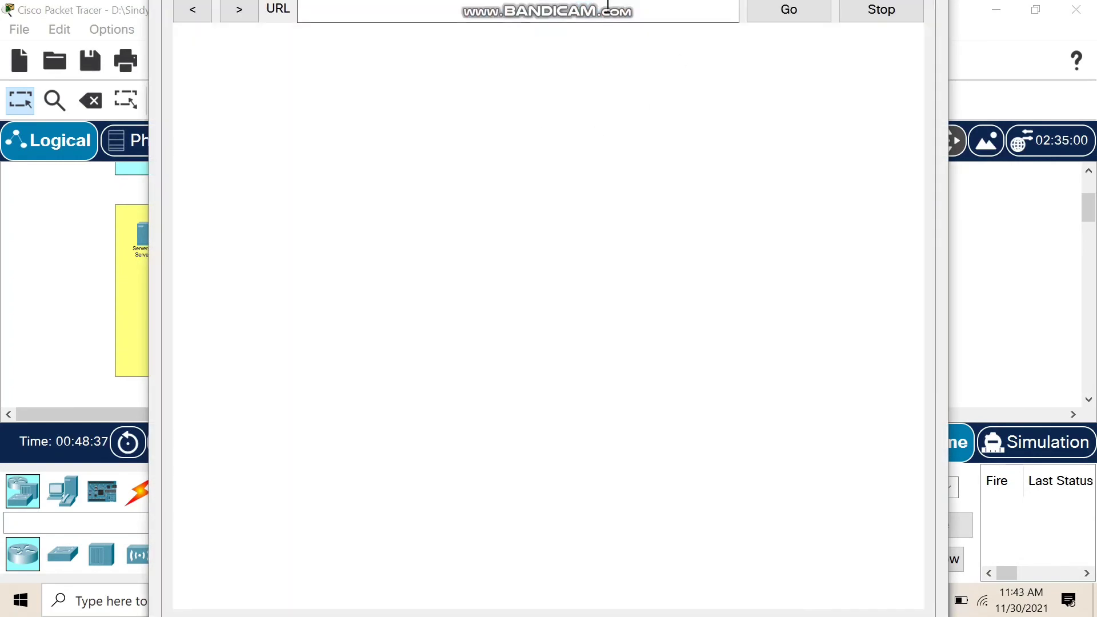
{"action": "type", "text": "tasjarkom.com"}
{"action": "left_click", "coordinate": [813, 8]}
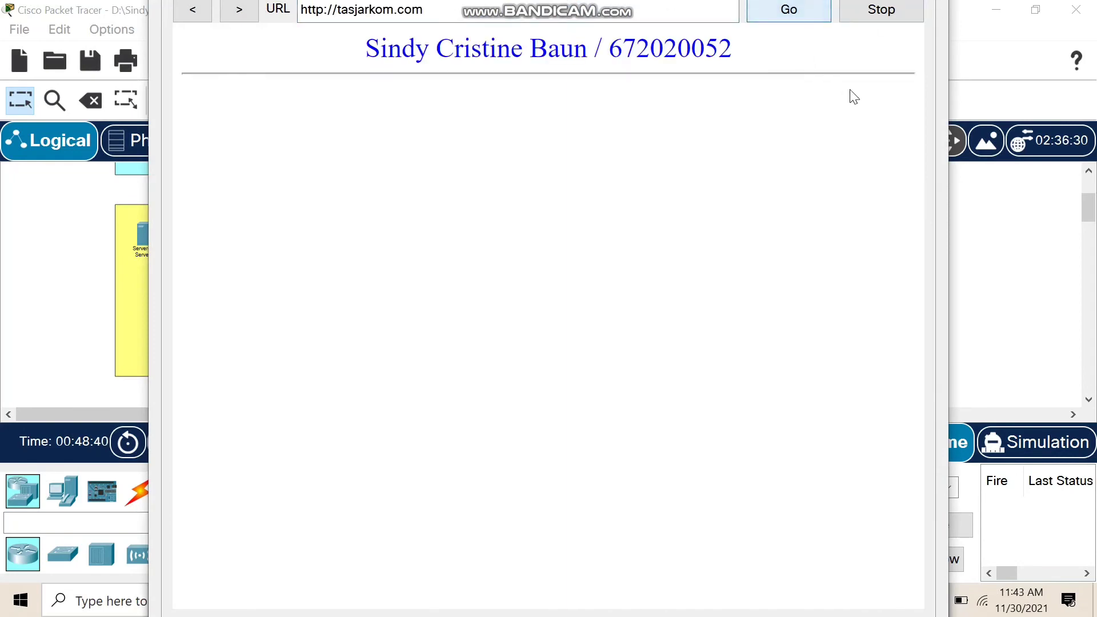
{"action": "left_click", "coordinate": [932, 8]}
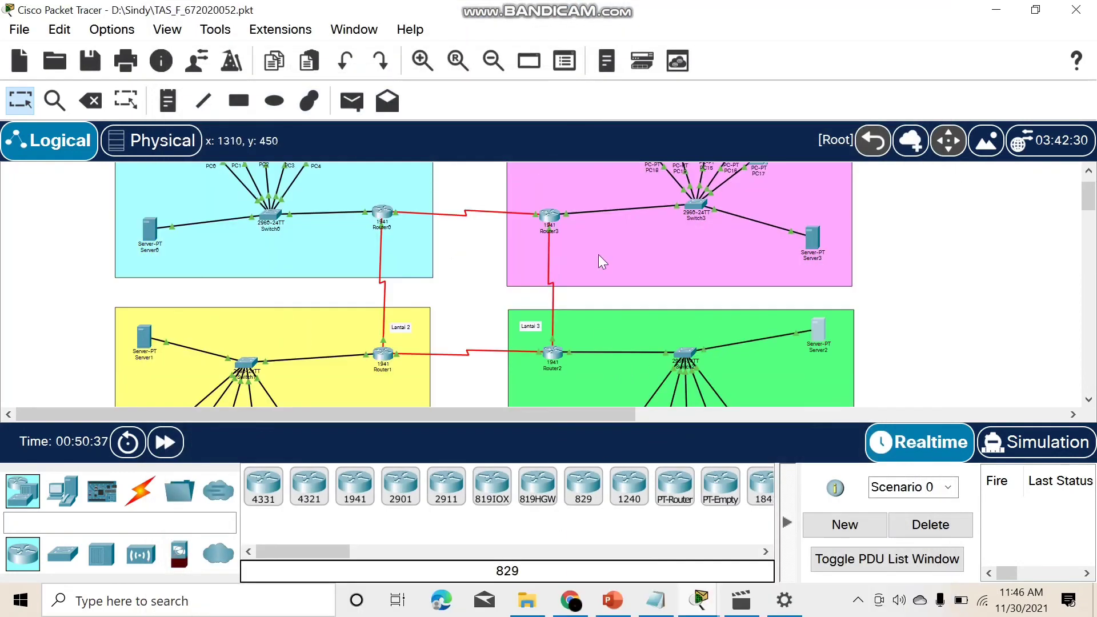
{"action": "scroll", "coordinate": [598, 197], "scroll_direction": "down", "scroll_amount": 2}
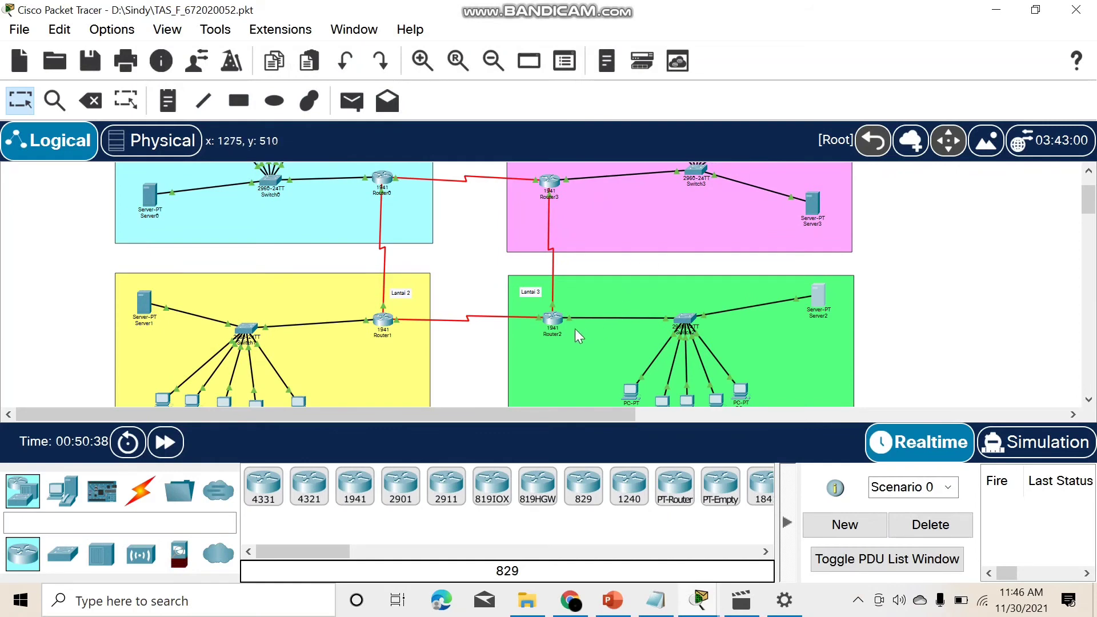
{"action": "left_click", "coordinate": [557, 321]}
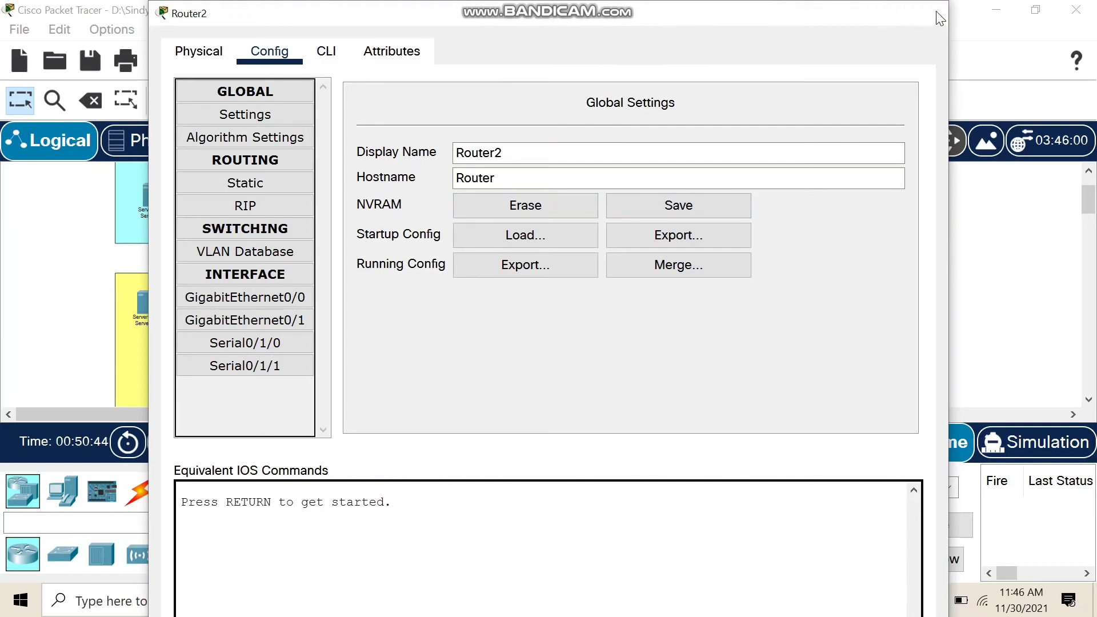
{"action": "left_click", "coordinate": [928, 13]}
Step: Check Server2's DNS service and its DHCP pool's DNS server address on Lantai 3, and switch its DHCP service off and on again
{"action": "left_click", "coordinate": [821, 292]}
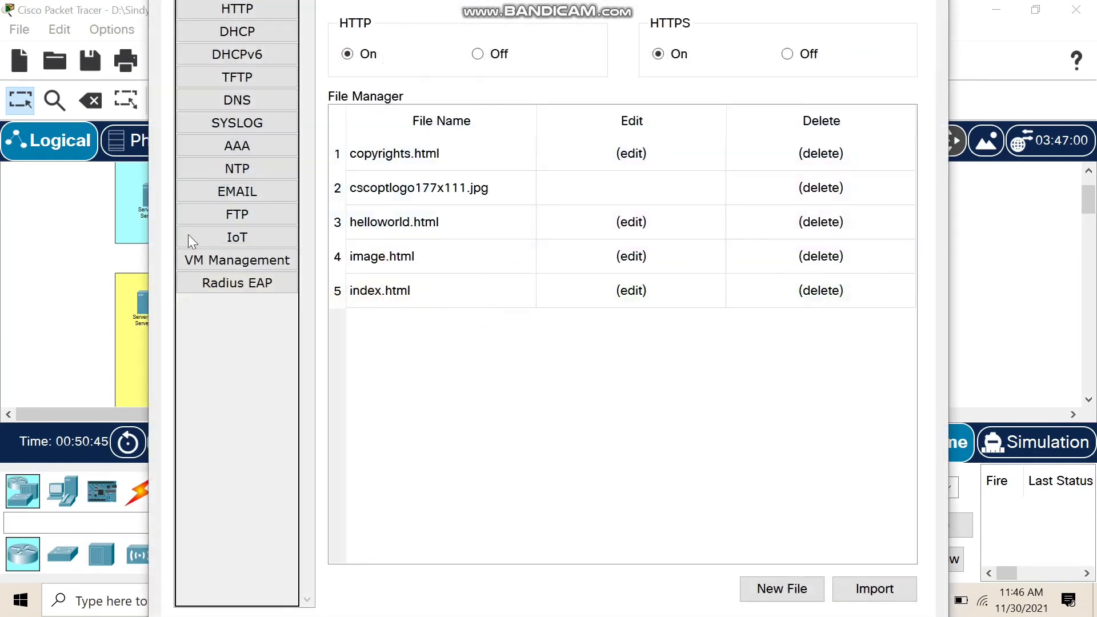
{"action": "left_click", "coordinate": [240, 102]}
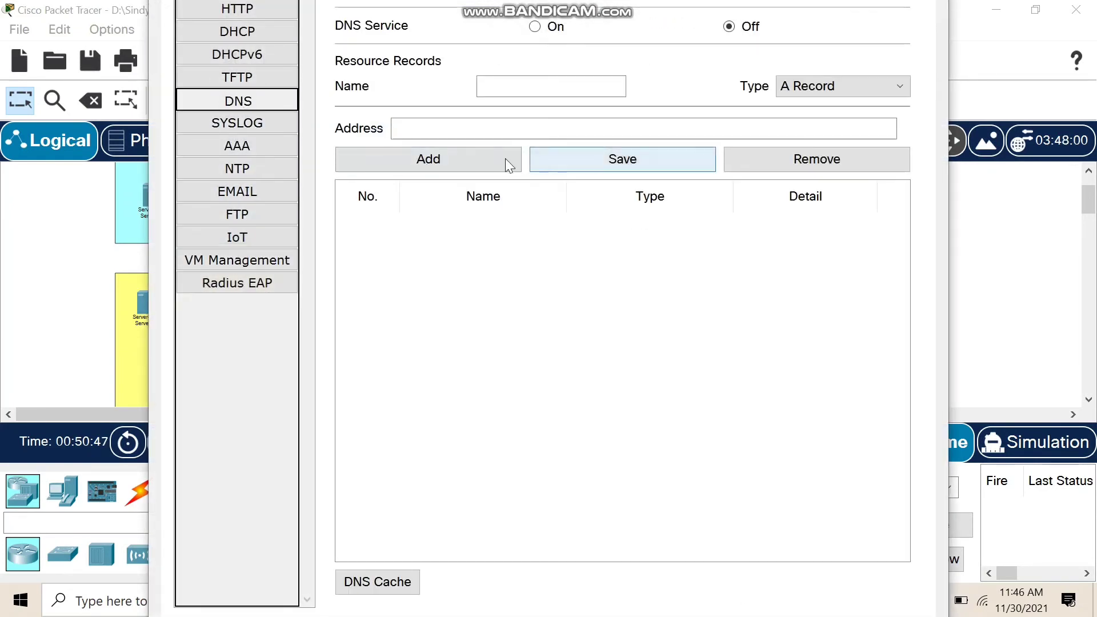
{"action": "left_click", "coordinate": [207, 36]}
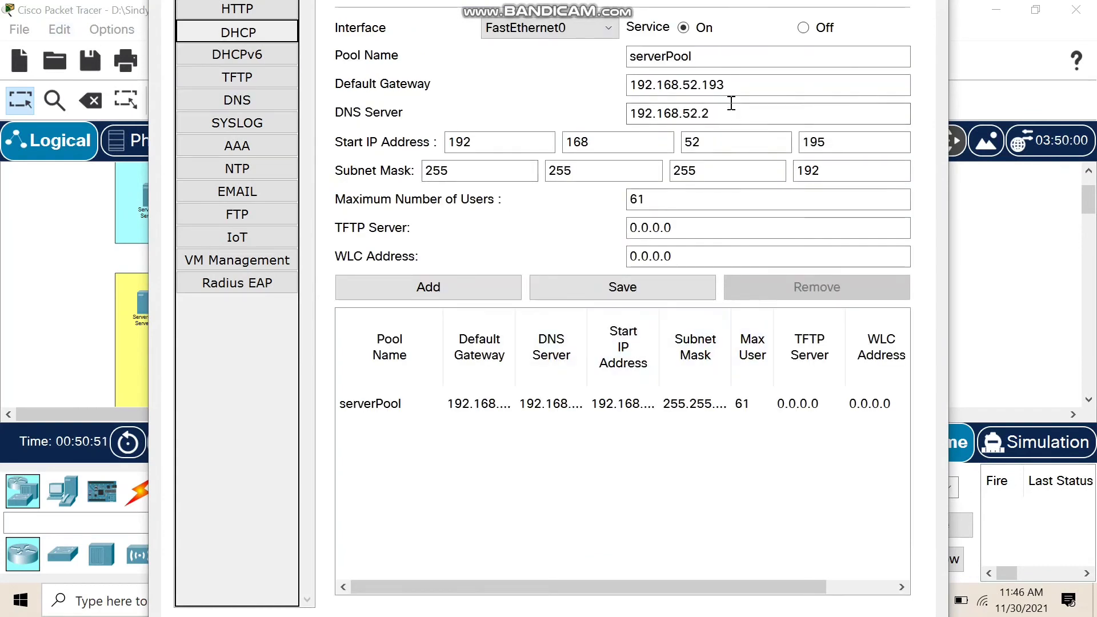
{"action": "mouse_move", "coordinate": [731, 103]}
{"action": "left_mouse_down"}
{"action": "mouse_move", "coordinate": [560, 122]}
{"action": "mouse_move", "coordinate": [744, 116]}
{"action": "left_mouse_up"}
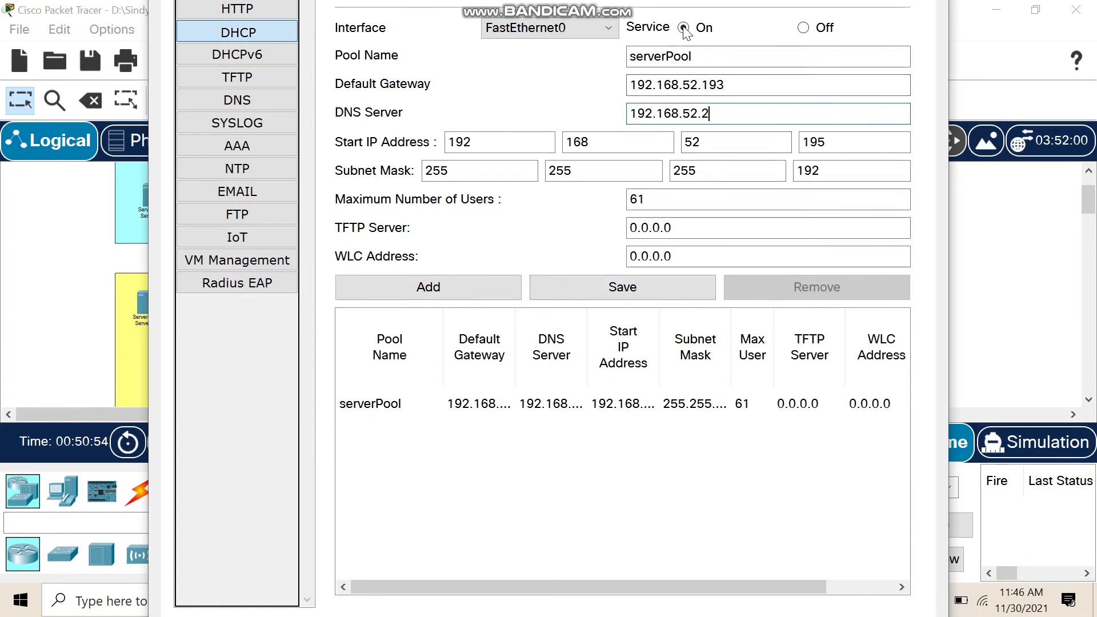
{"action": "left_click_drag", "start_coordinate": [951, 40], "coordinate": [932, 41]}
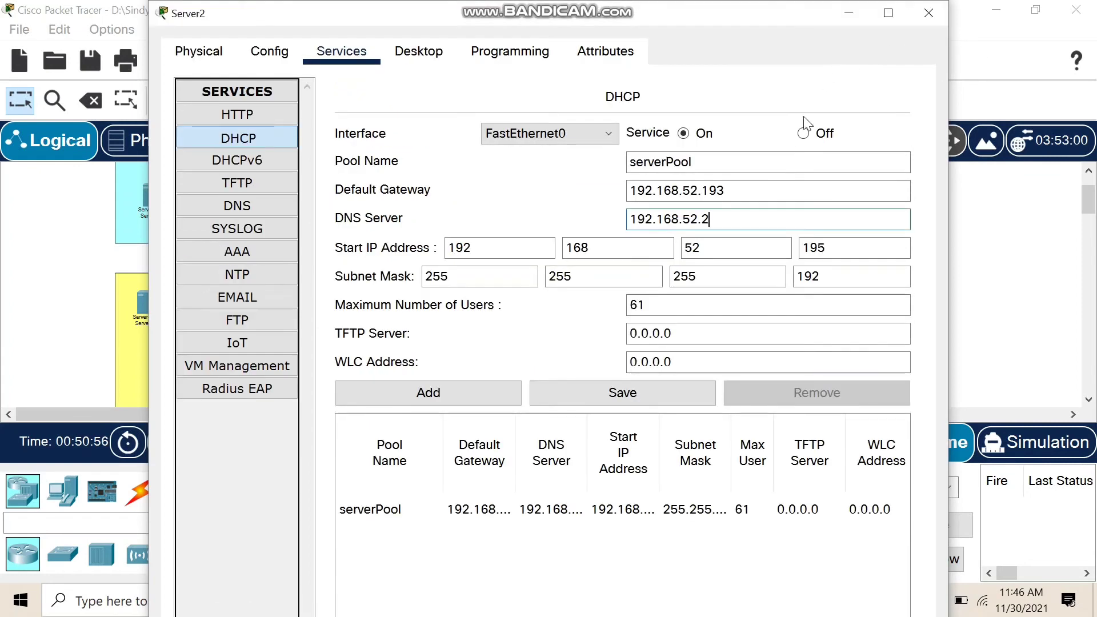
{"action": "left_click", "coordinate": [803, 133]}
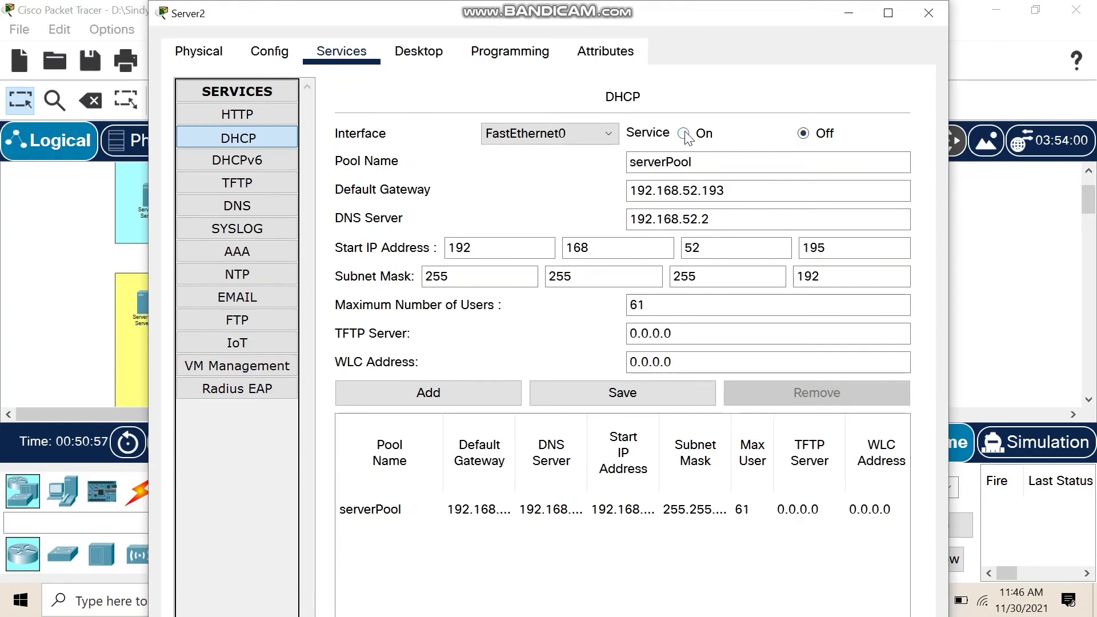
{"action": "left_click", "coordinate": [929, 12]}
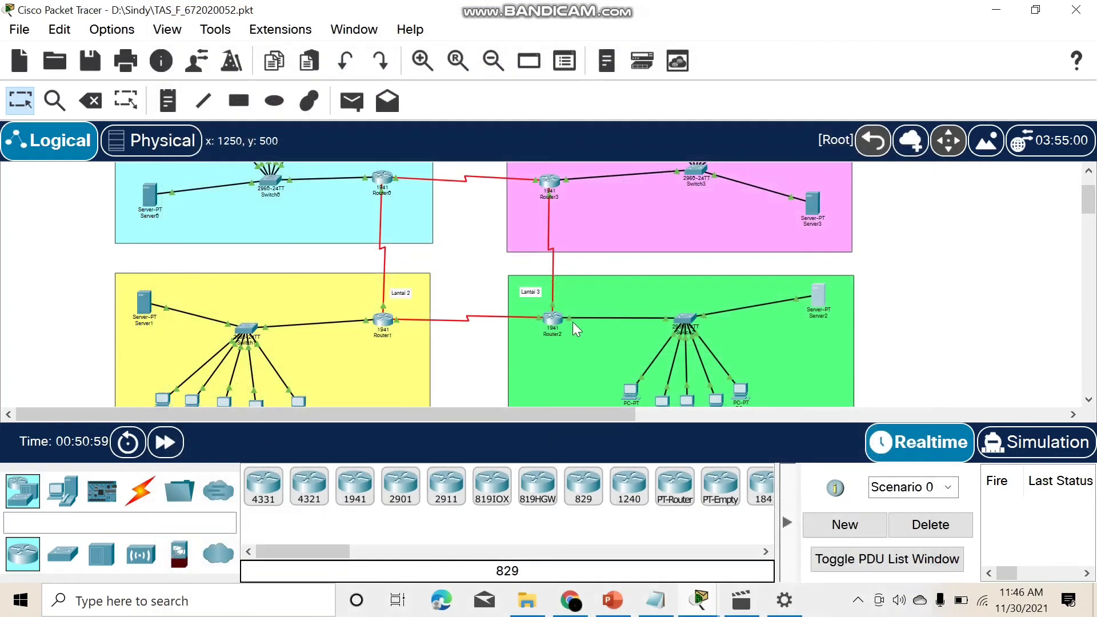
Step: Renew PC6's IP settings on Lantai 3 by switching its IPv4 configuration to Static and back to DHCP, and close its window
{"action": "scroll", "coordinate": [648, 329], "scroll_direction": "down", "scroll_amount": 2}
{"action": "left_click", "coordinate": [627, 322]}
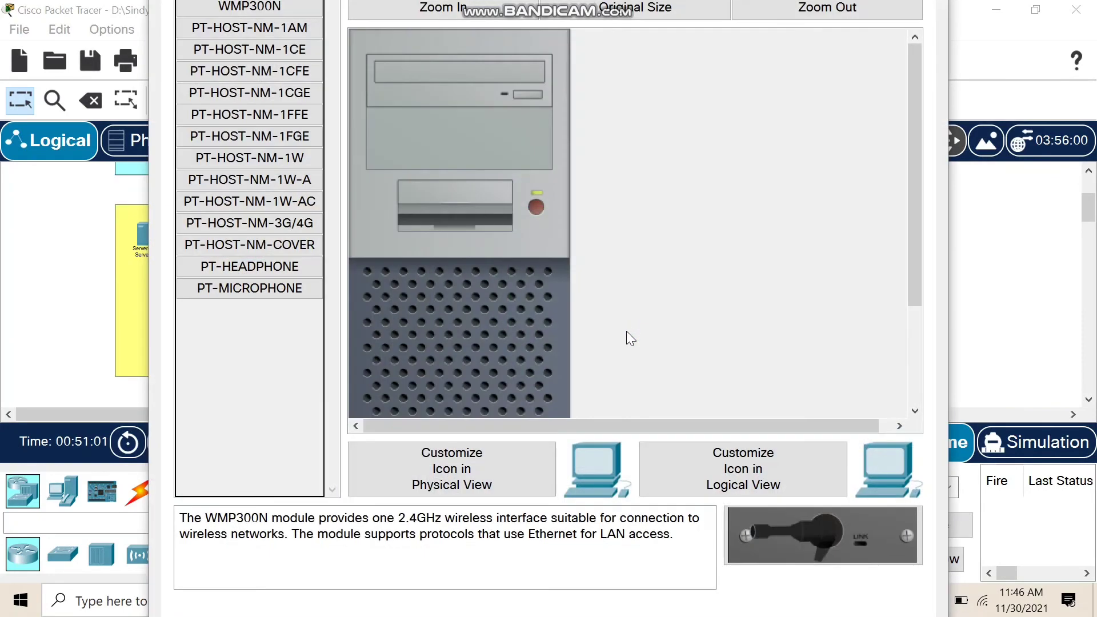
{"action": "left_click_drag", "start_coordinate": [953, 260], "coordinate": [912, 261]}
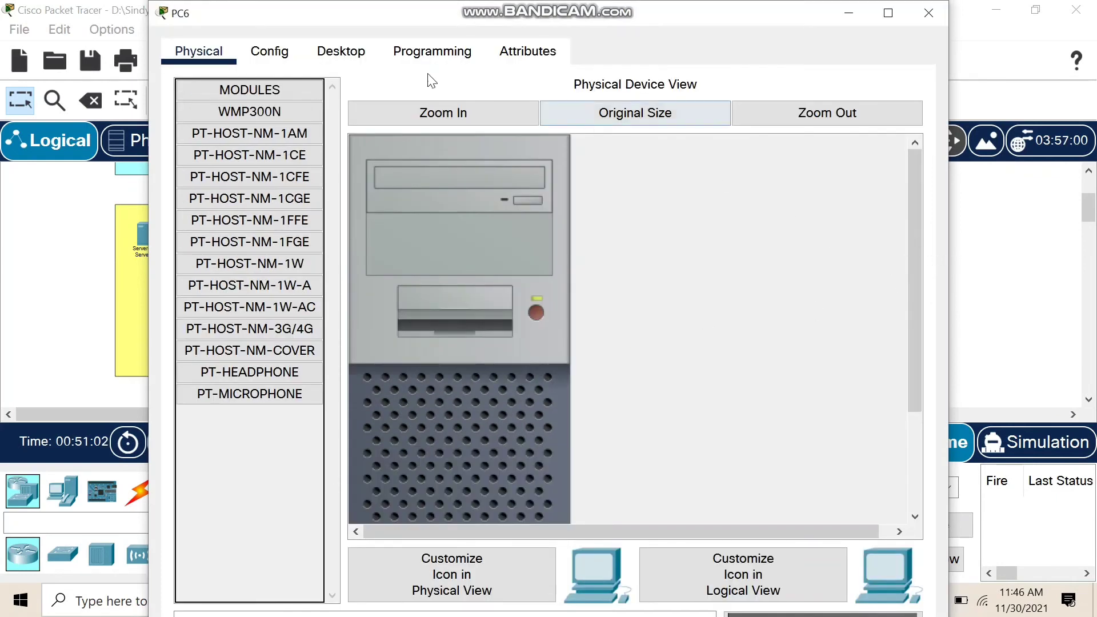
{"action": "left_click", "coordinate": [350, 55]}
{"action": "left_click", "coordinate": [228, 135]}
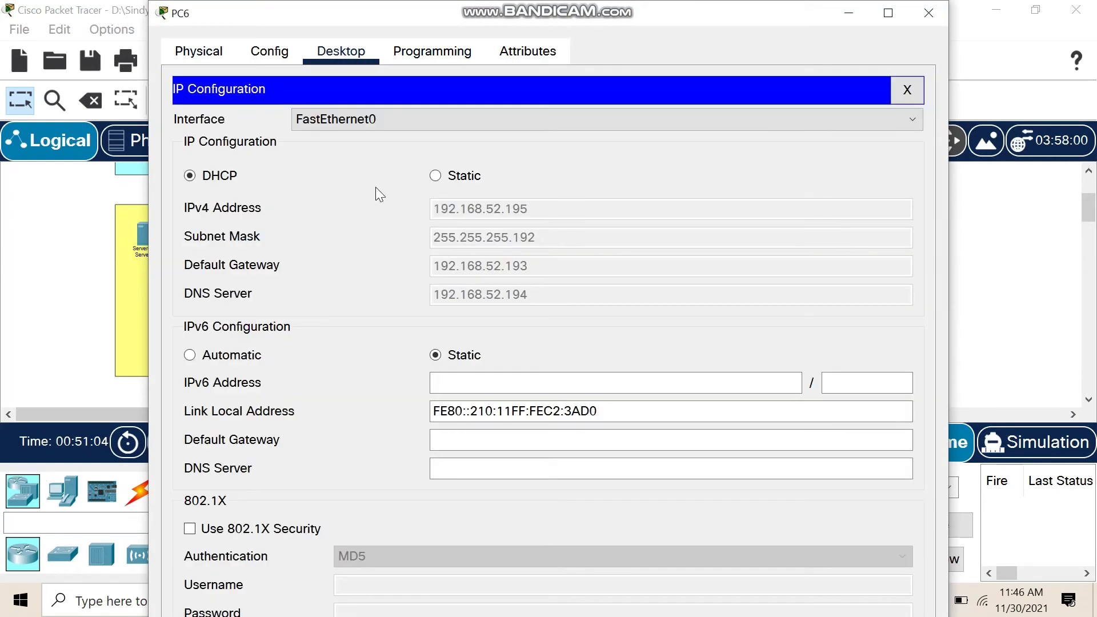
{"action": "left_click", "coordinate": [444, 178]}
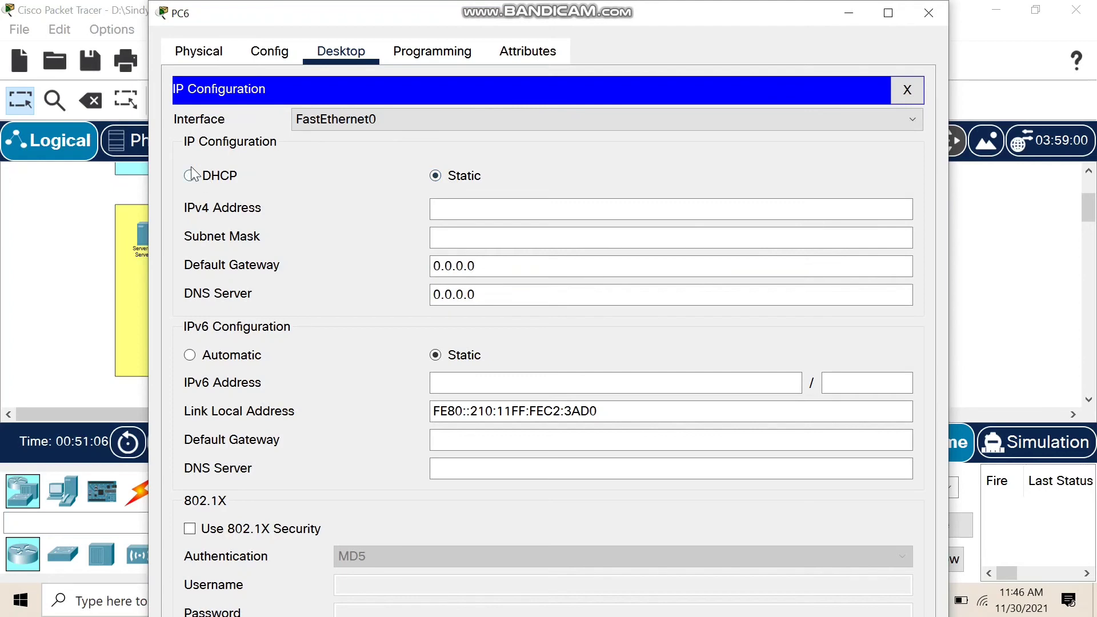
{"action": "left_click", "coordinate": [214, 182]}
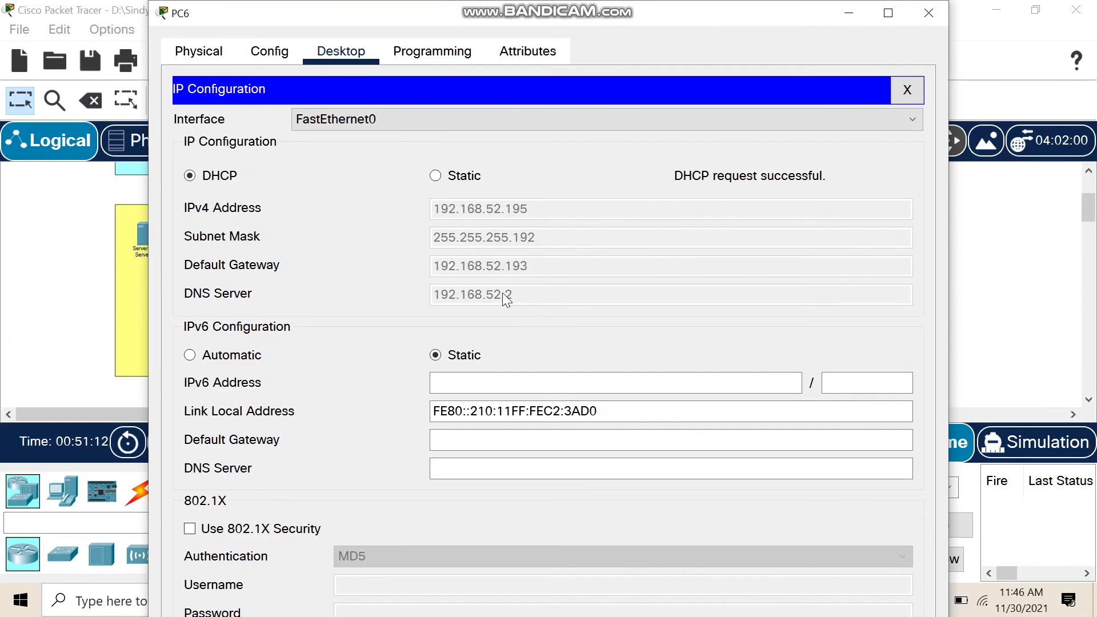
{"action": "left_click", "coordinate": [930, 17]}
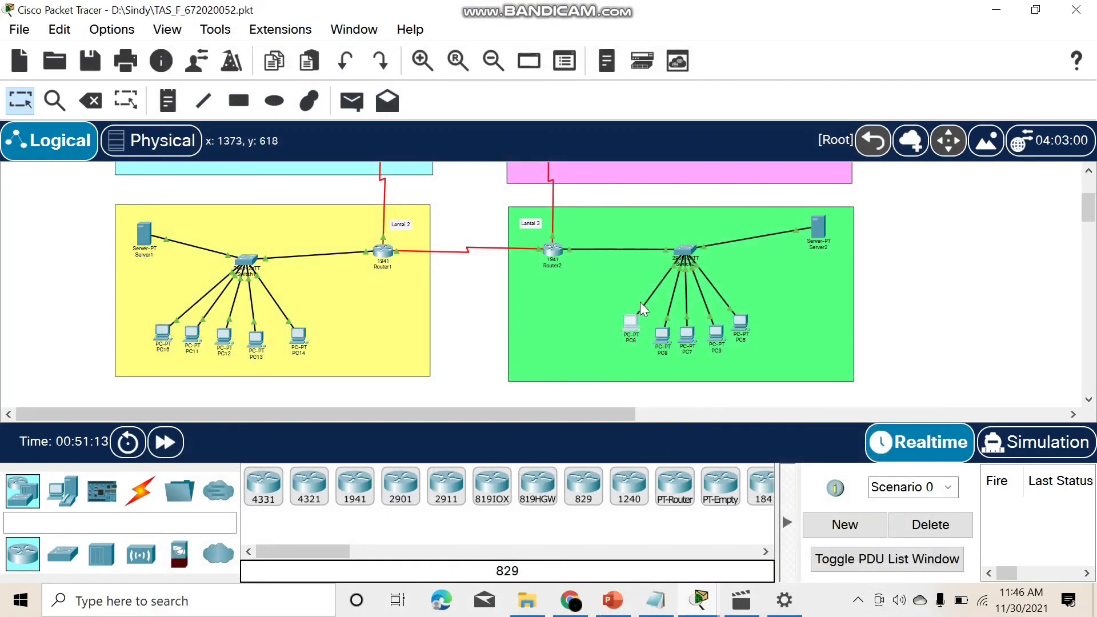
Step: Renew PC8's IP settings on Lantai 3 by switching its IPv4 configuration to Static and back to DHCP, and close its window
{"action": "left_click", "coordinate": [666, 332]}
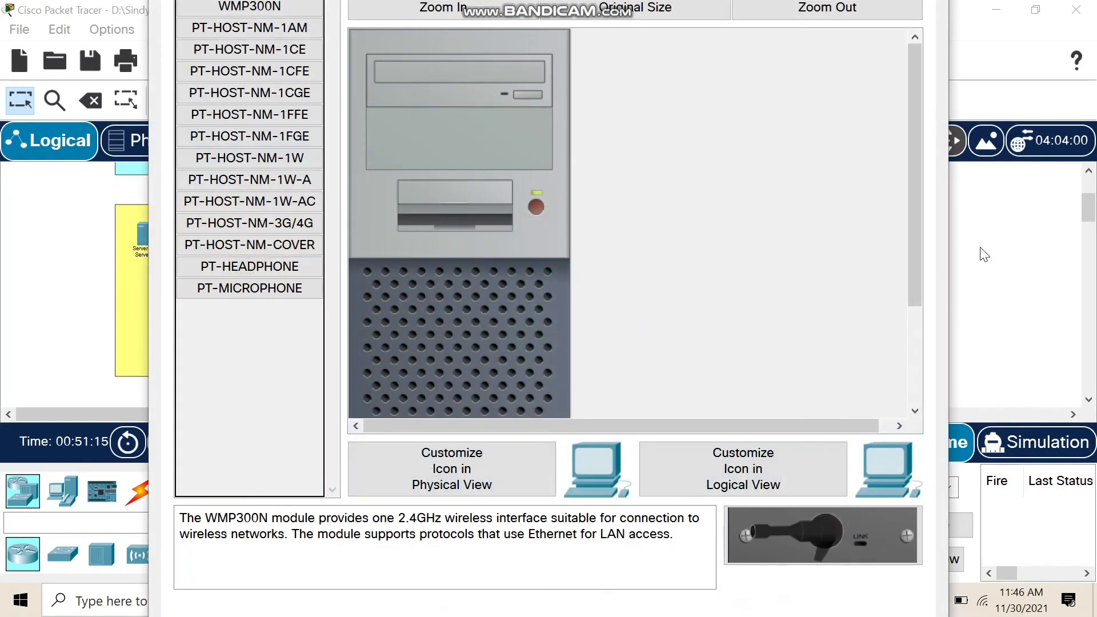
{"action": "left_click_drag", "start_coordinate": [952, 247], "coordinate": [846, 267]}
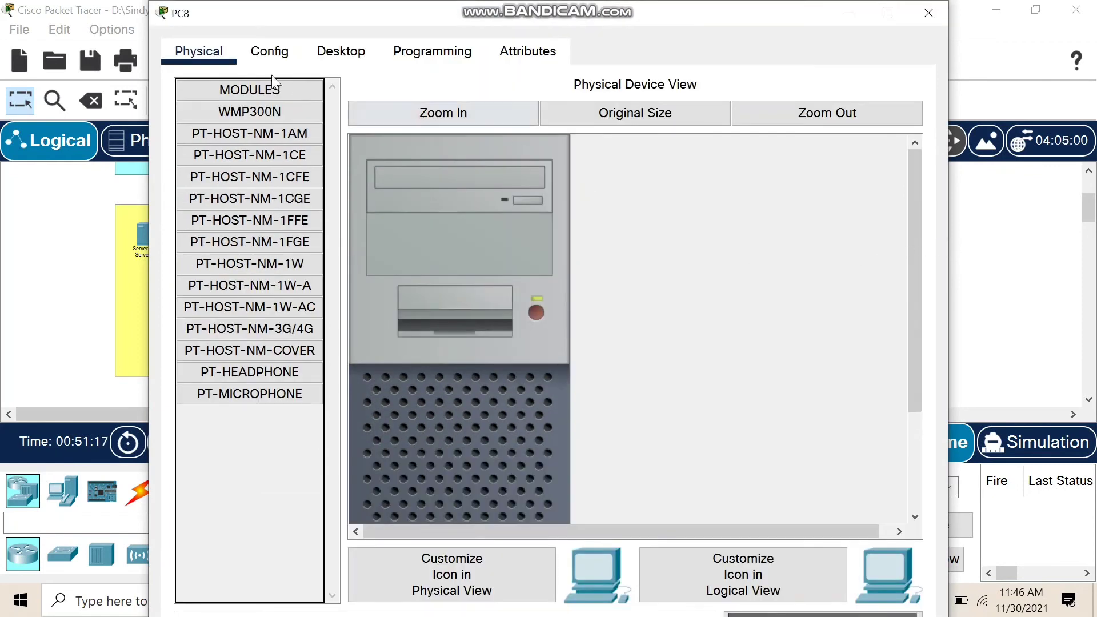
{"action": "left_click", "coordinate": [269, 52]}
{"action": "left_click", "coordinate": [341, 53]}
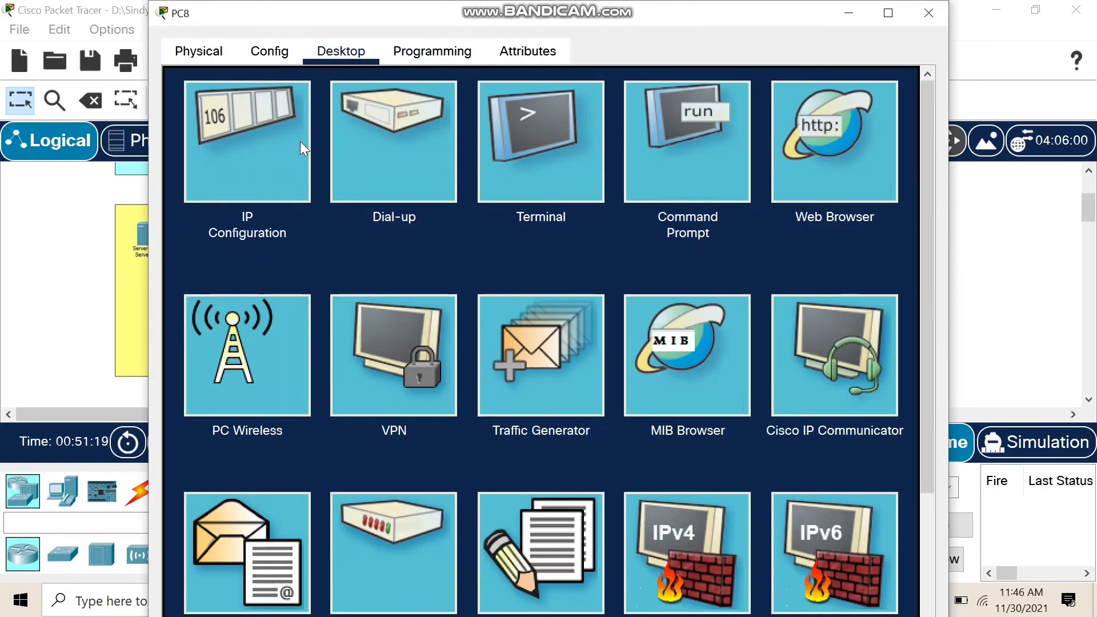
{"action": "left_click", "coordinate": [302, 148]}
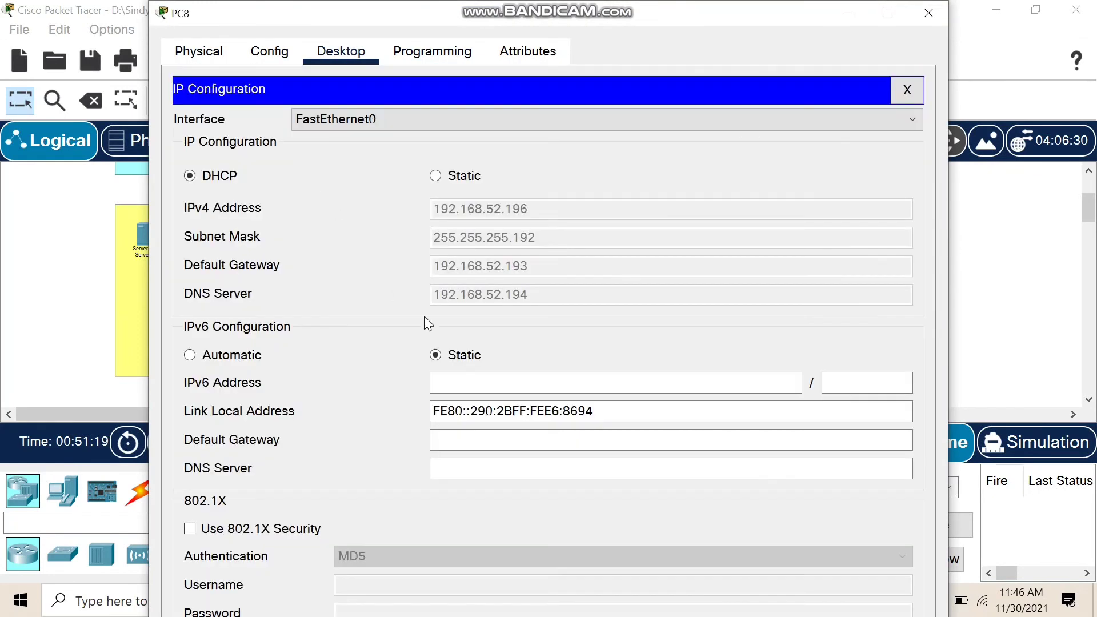
{"action": "left_click", "coordinate": [435, 175]}
{"action": "left_click", "coordinate": [190, 177]}
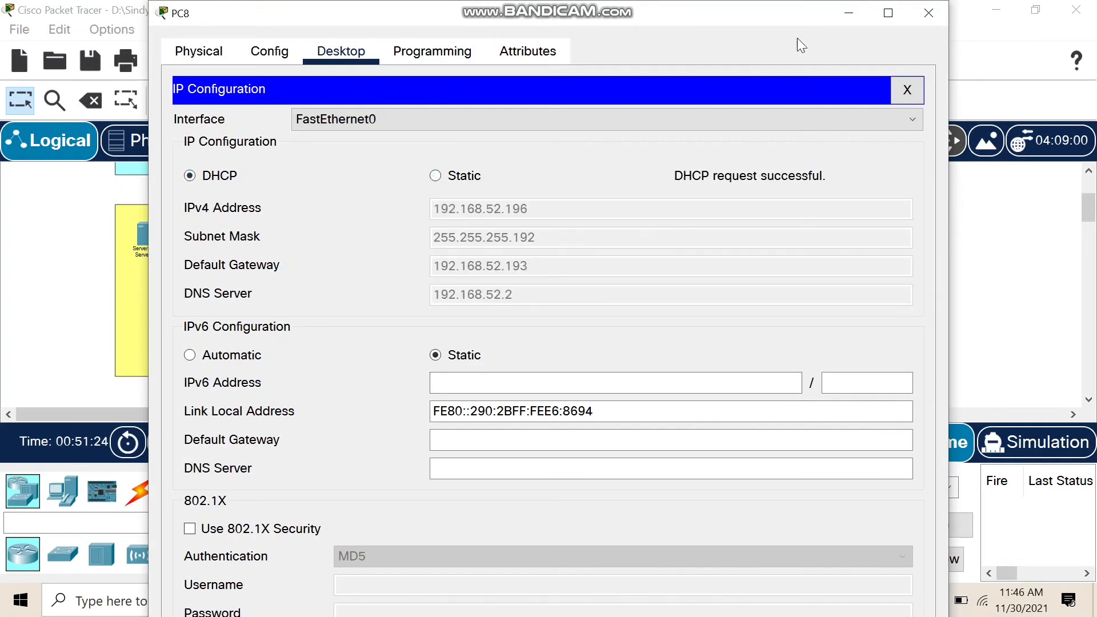
{"action": "left_click", "coordinate": [941, 9]}
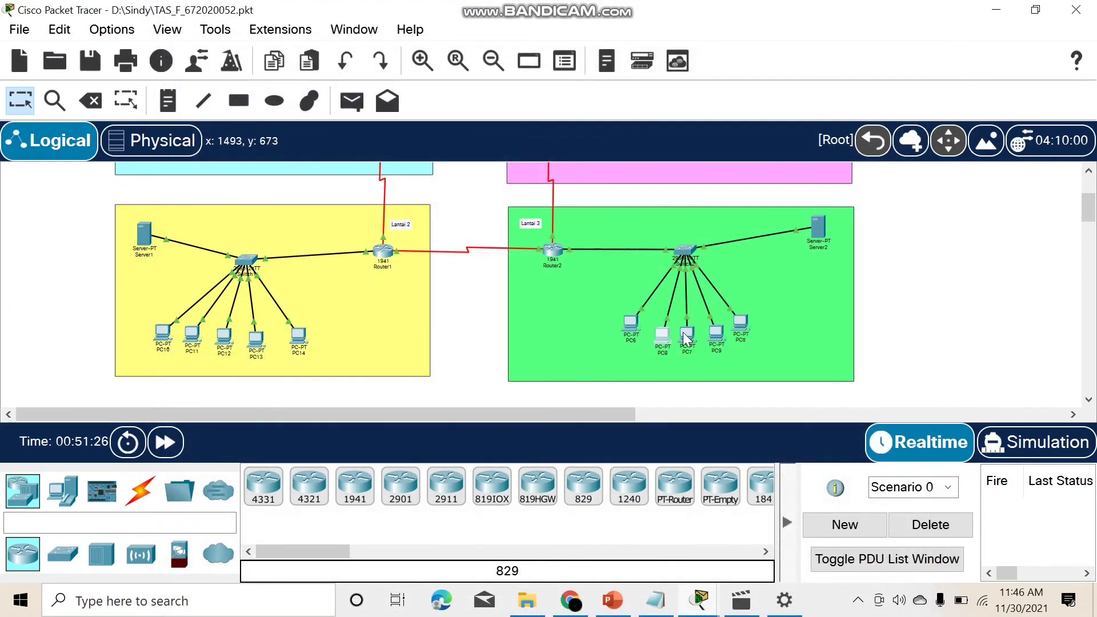
Step: Renew PC7's IP settings on Lantai 3 by switching its IPv4 configuration to Static and back to DHCP, and close its window
{"action": "left_click", "coordinate": [687, 336]}
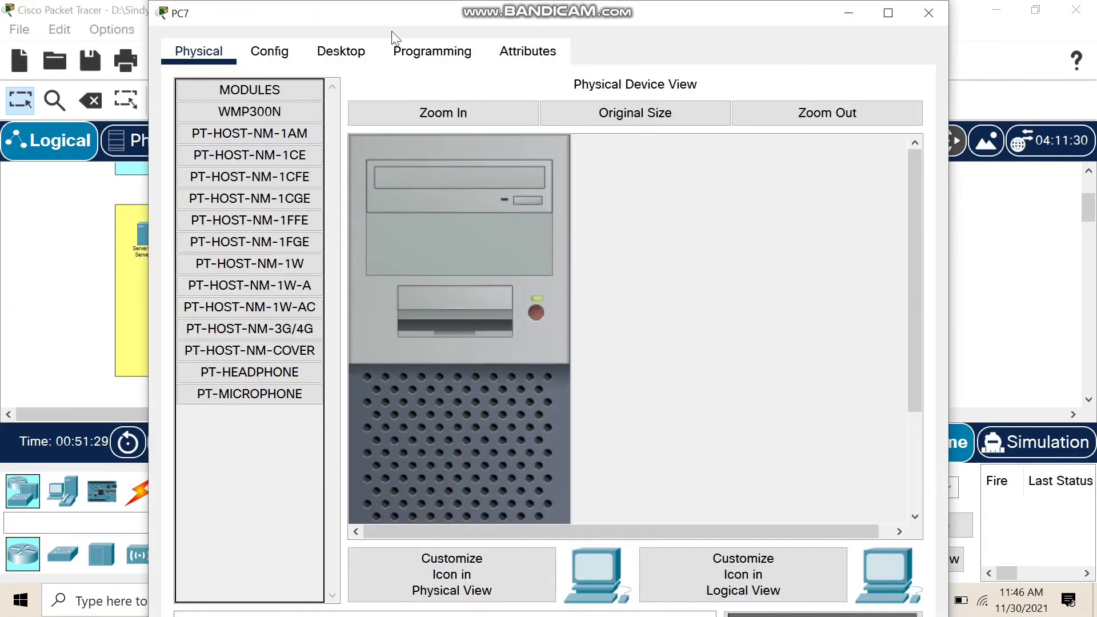
{"action": "left_click", "coordinate": [341, 51]}
{"action": "left_click", "coordinate": [273, 146]}
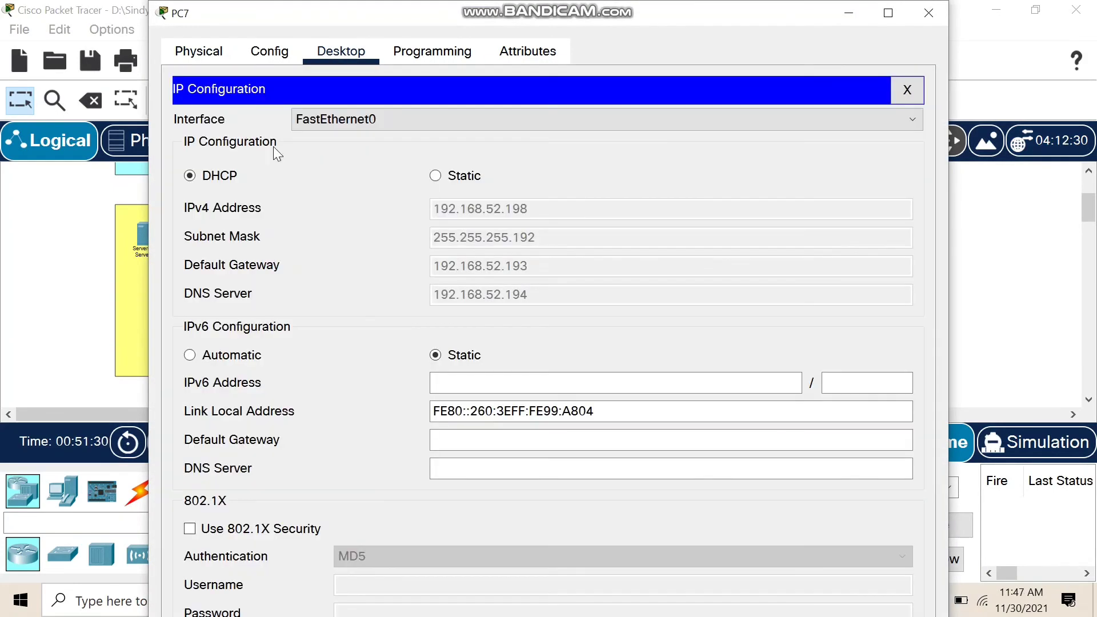
{"action": "left_click", "coordinate": [434, 176]}
{"action": "left_click", "coordinate": [190, 176]}
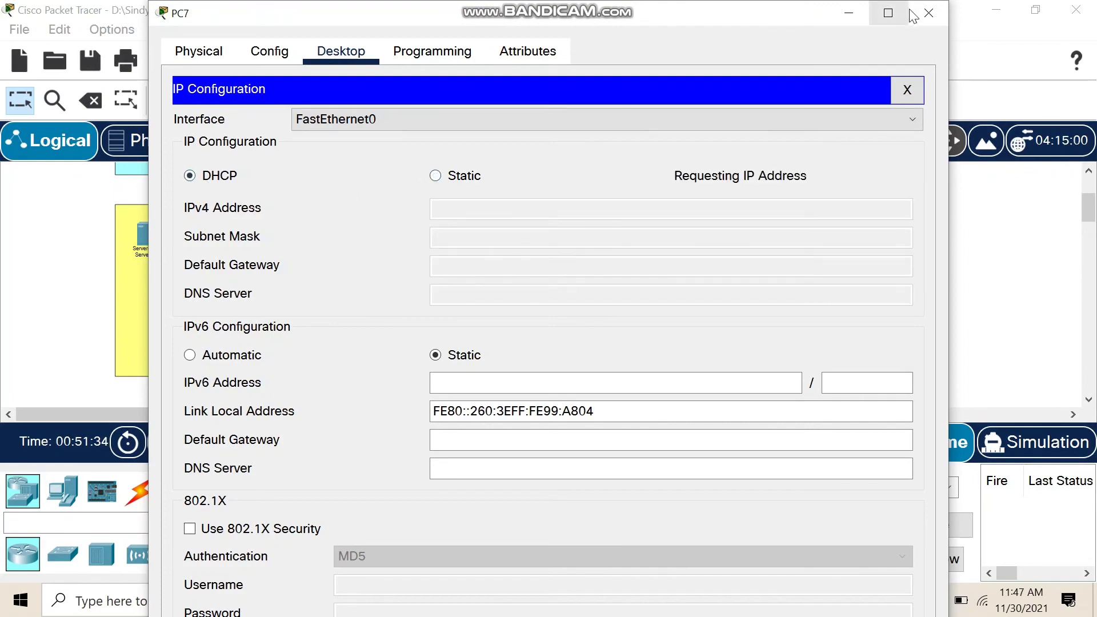
{"action": "left_click", "coordinate": [928, 12]}
Step: Renew PC9's IP settings on Lantai 3 by switching its IPv4 configuration to Static and back to DHCP, and close its window
{"action": "left_click", "coordinate": [717, 332]}
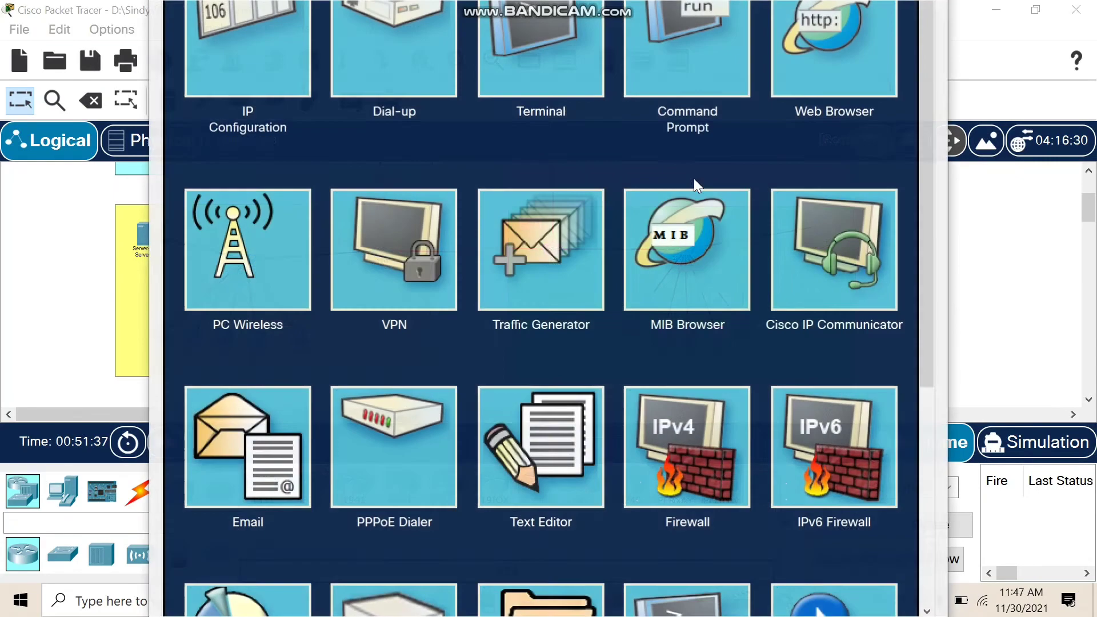
{"action": "left_click", "coordinate": [241, 75]}
{"action": "left_click", "coordinate": [435, 69]}
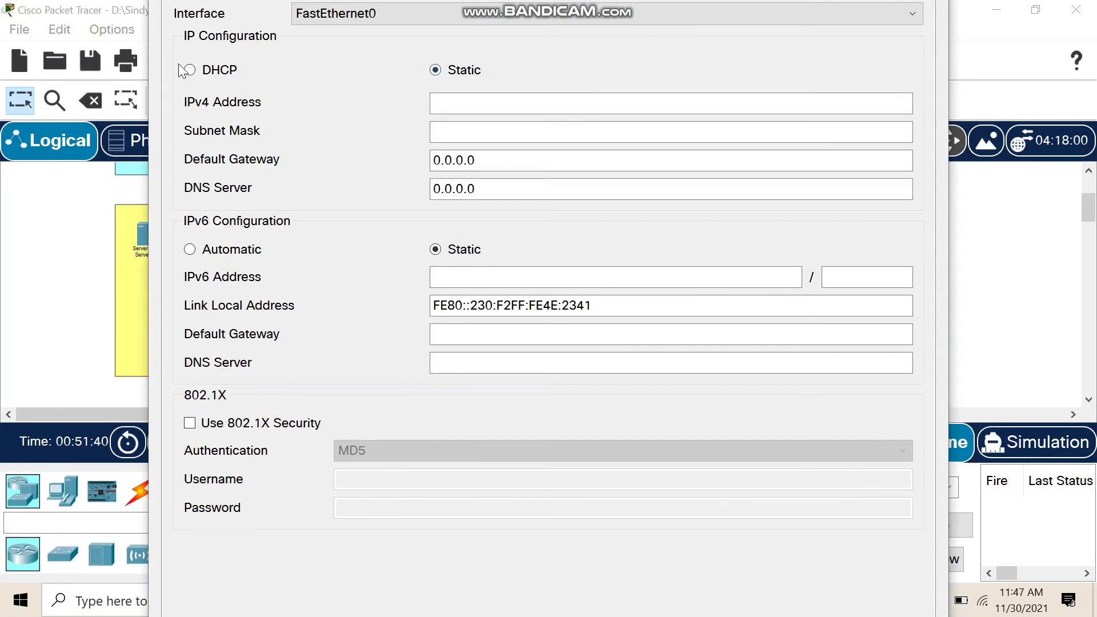
{"action": "left_click", "coordinate": [189, 69]}
{"action": "scroll", "coordinate": [938, 81], "scroll_direction": "up", "scroll_amount": 3}
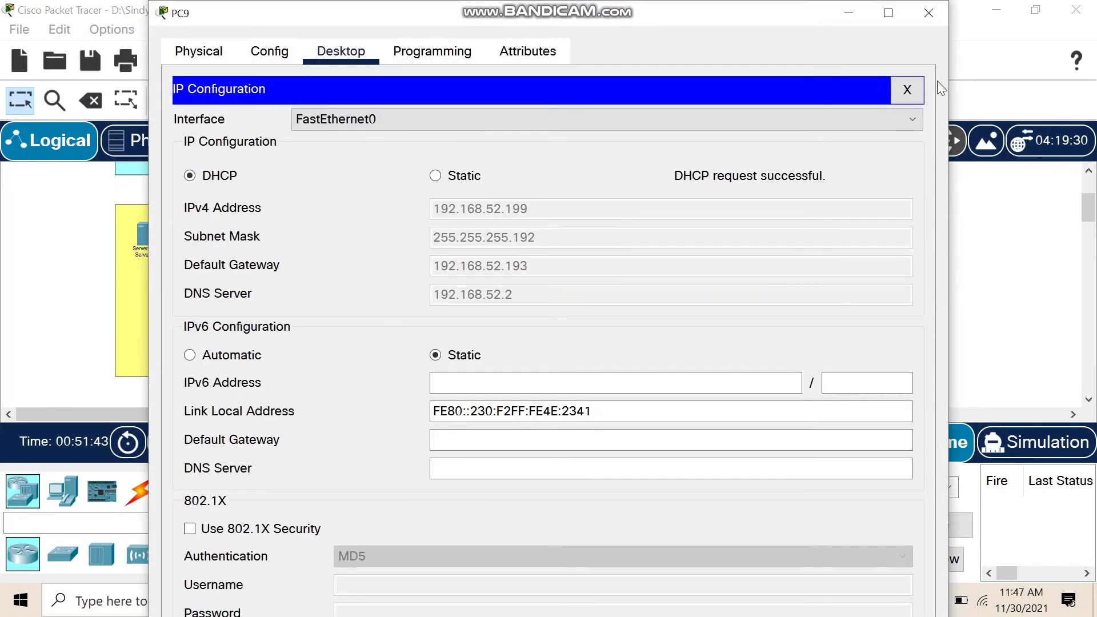
{"action": "left_click", "coordinate": [927, 13]}
Step: Renew PC5's IP settings on Lantai 3 by switching its IPv4 configuration to Static and back to DHCP, and close its window
{"action": "left_click", "coordinate": [742, 318]}
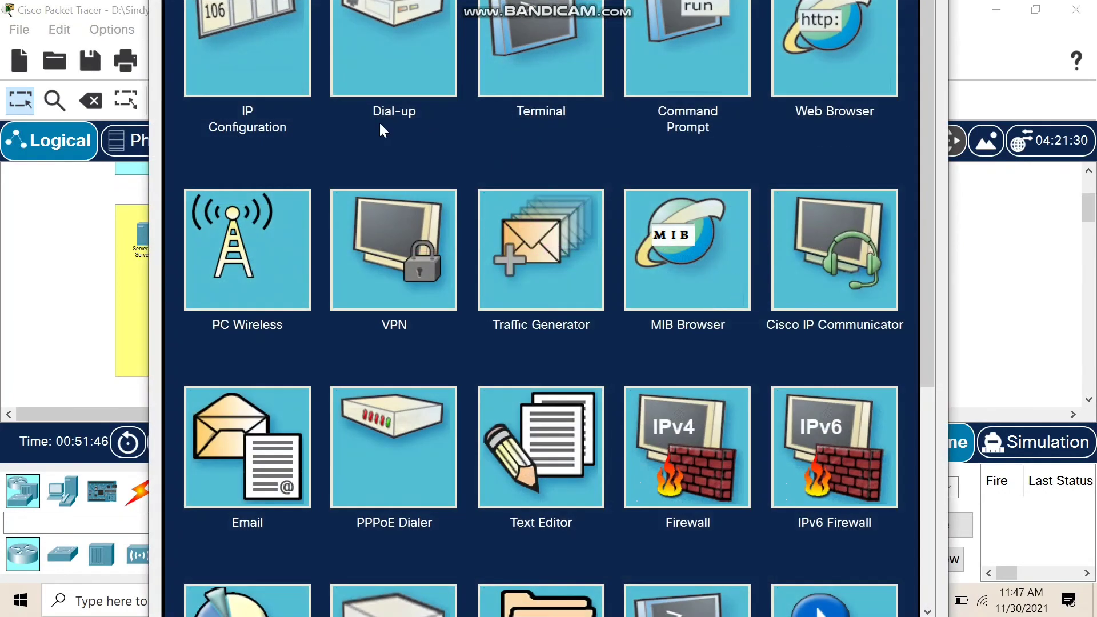
{"action": "left_click", "coordinate": [949, 321]}
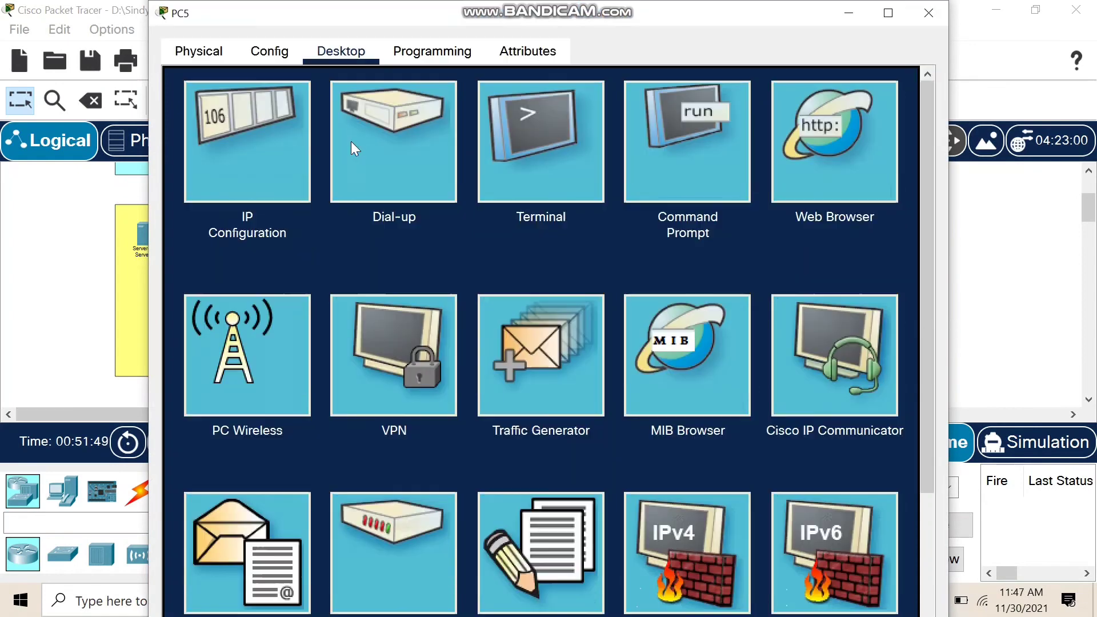
{"action": "left_click", "coordinate": [280, 149]}
{"action": "left_click", "coordinate": [437, 176]}
{"action": "left_click", "coordinate": [197, 176]}
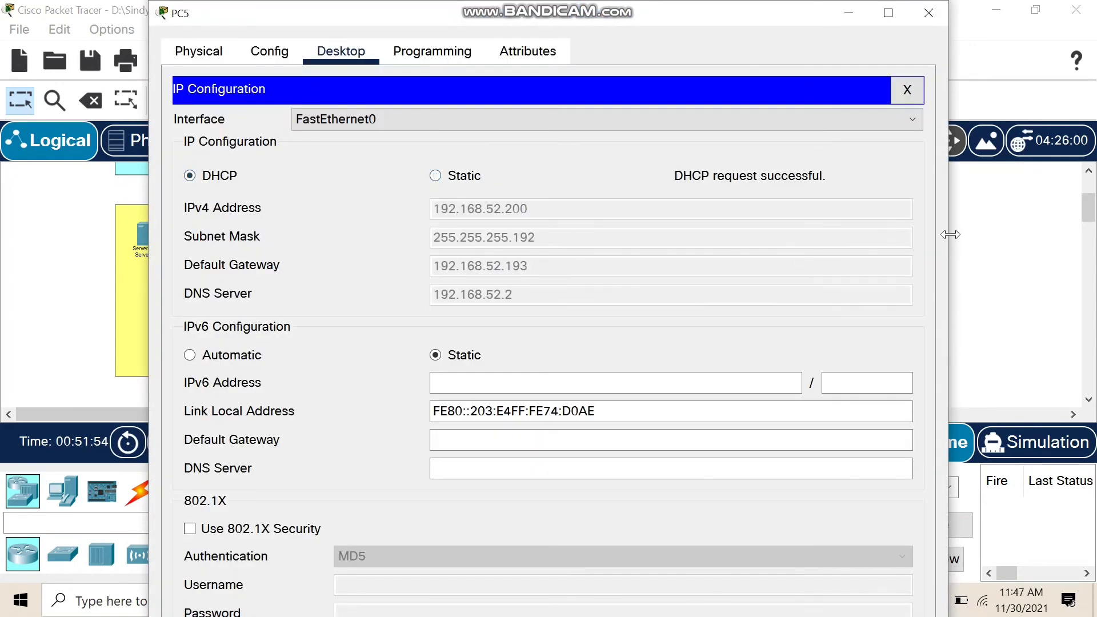
{"action": "left_click", "coordinate": [922, 17]}
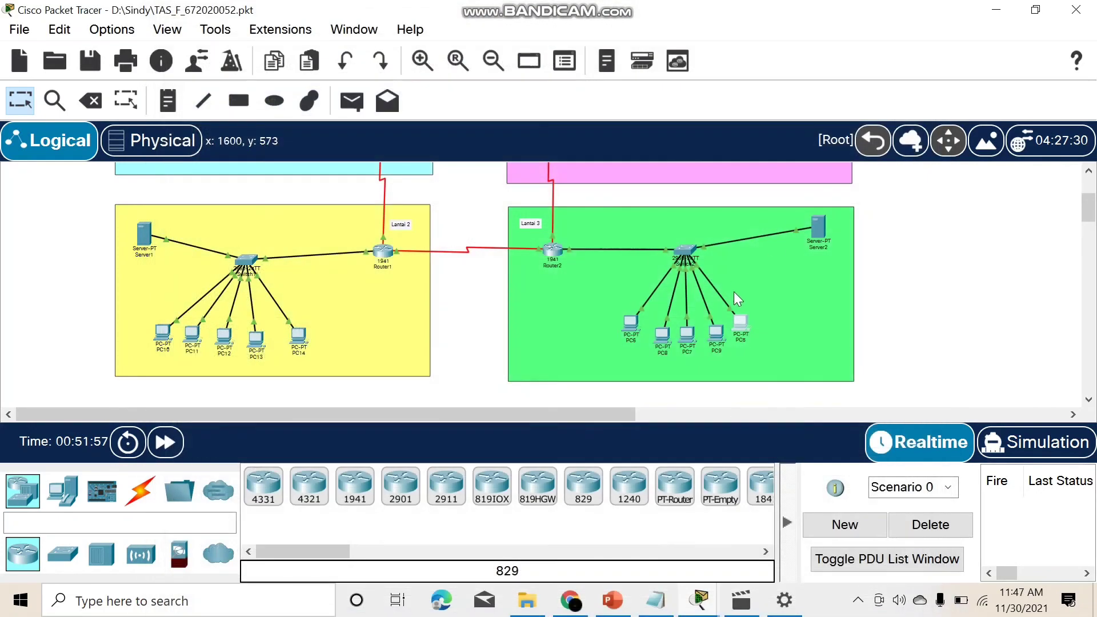
Step: Check the IP configuration of PC13 on Lantai 2, including its DNS server address, and close the PC's window
{"action": "left_click", "coordinate": [259, 341]}
{"action": "left_click", "coordinate": [246, 82]}
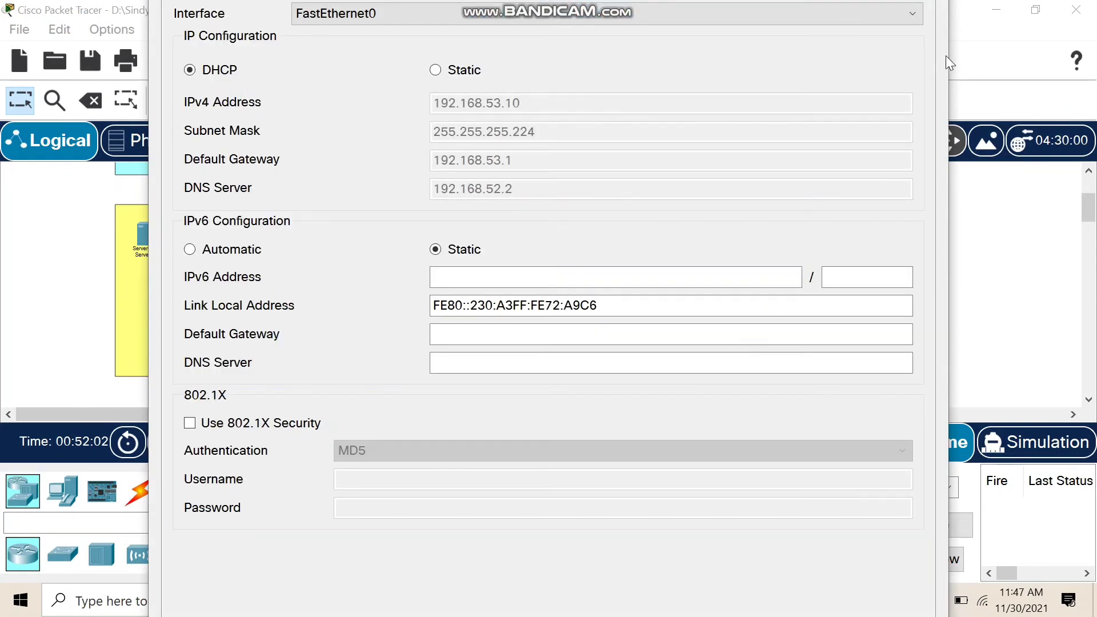
{"action": "left_click_drag", "start_coordinate": [948, 59], "coordinate": [859, 88]}
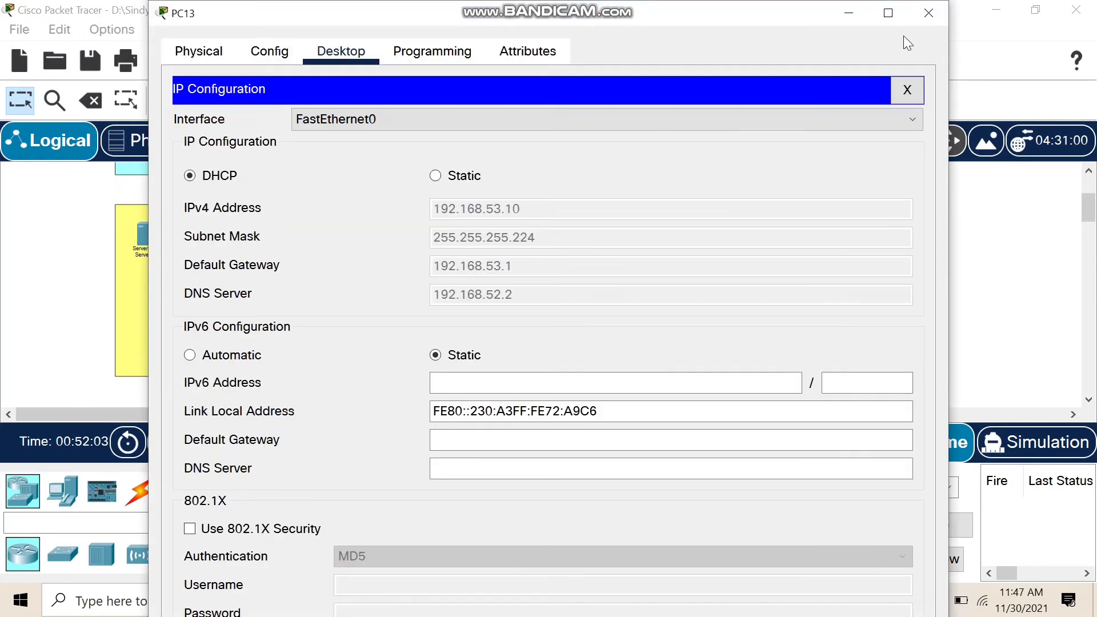
{"action": "left_click", "coordinate": [928, 13]}
Step: Load tasjarkom.com in PC7's web browser on Lantai 3, and close the PC's window
{"action": "left_click", "coordinate": [686, 339]}
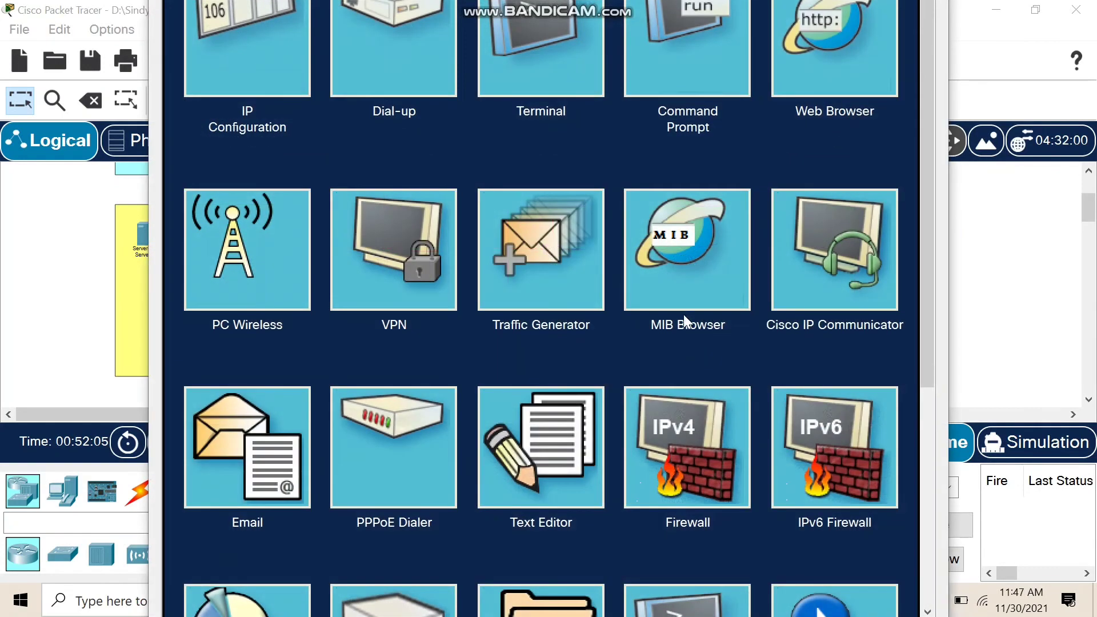
{"action": "left_click", "coordinate": [821, 70]}
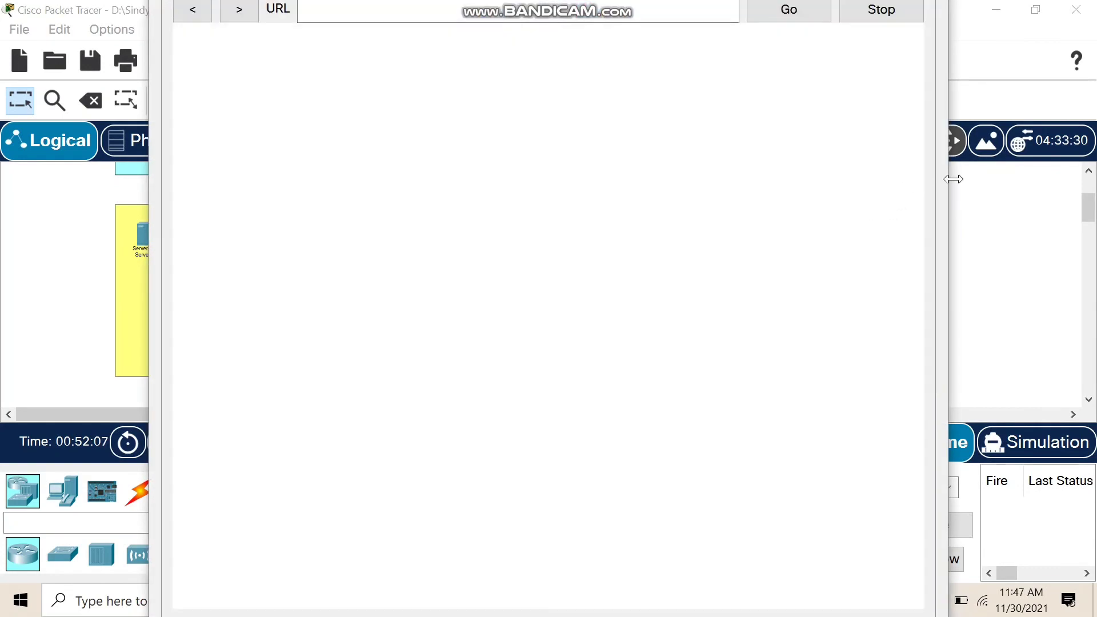
{"action": "left_click_drag", "start_coordinate": [953, 179], "coordinate": [901, 187]}
{"action": "left_click", "coordinate": [357, 124]}
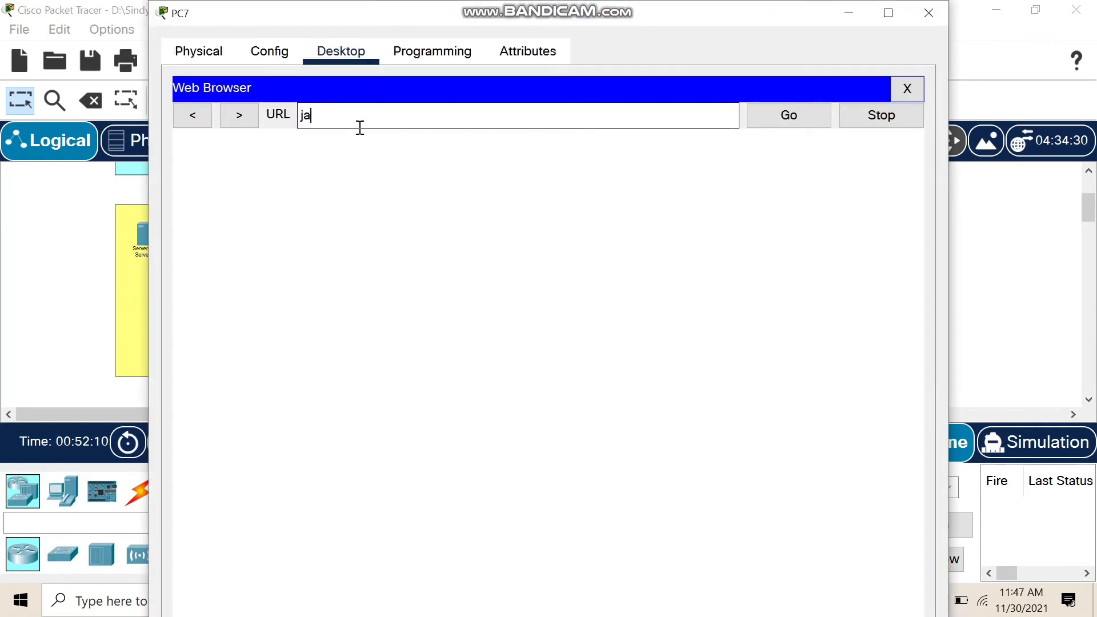
{"action": "type", "text": "jark"}
{"action": "type", "text": "ta"}
{"action": "type", "text": "sjarkom"}
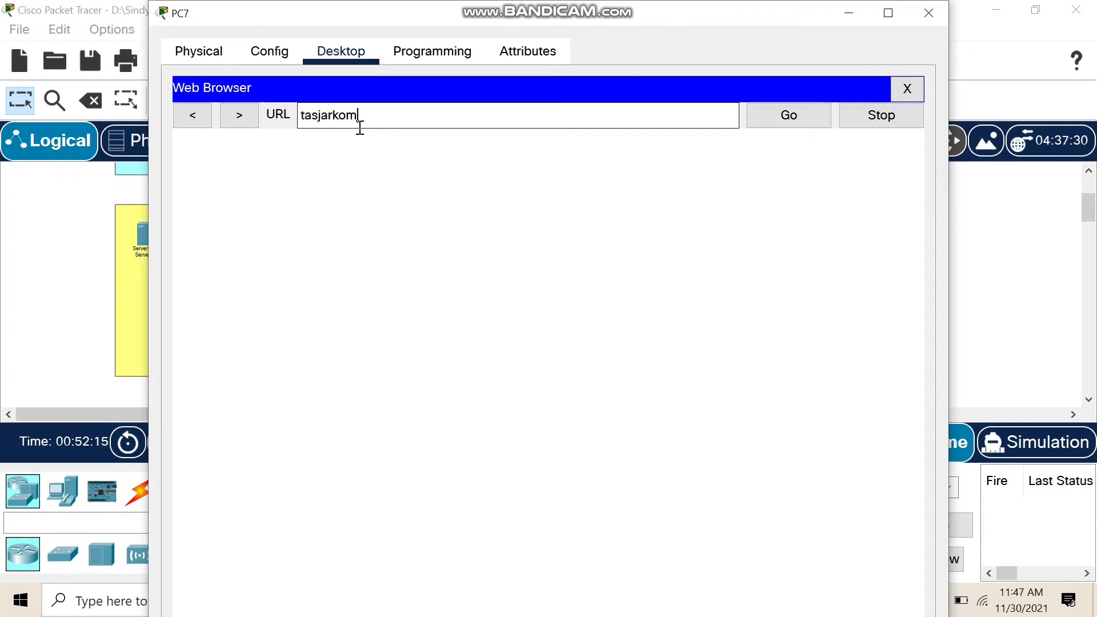
{"action": "type", "text": ".com"}
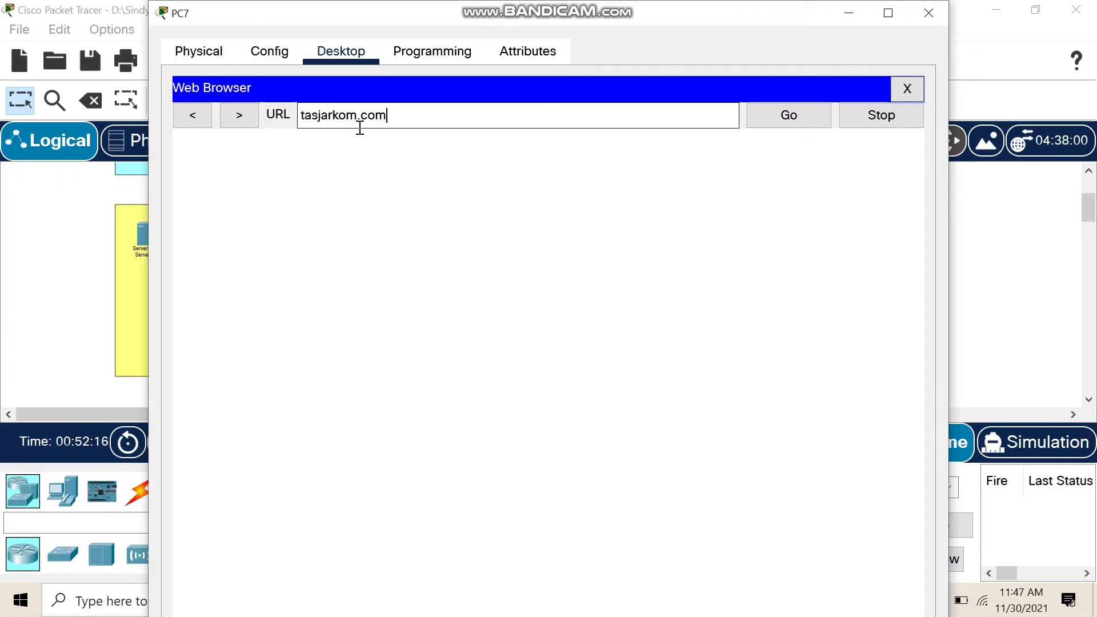
{"action": "left_click", "coordinate": [780, 118]}
{"action": "left_click", "coordinate": [929, 12]}
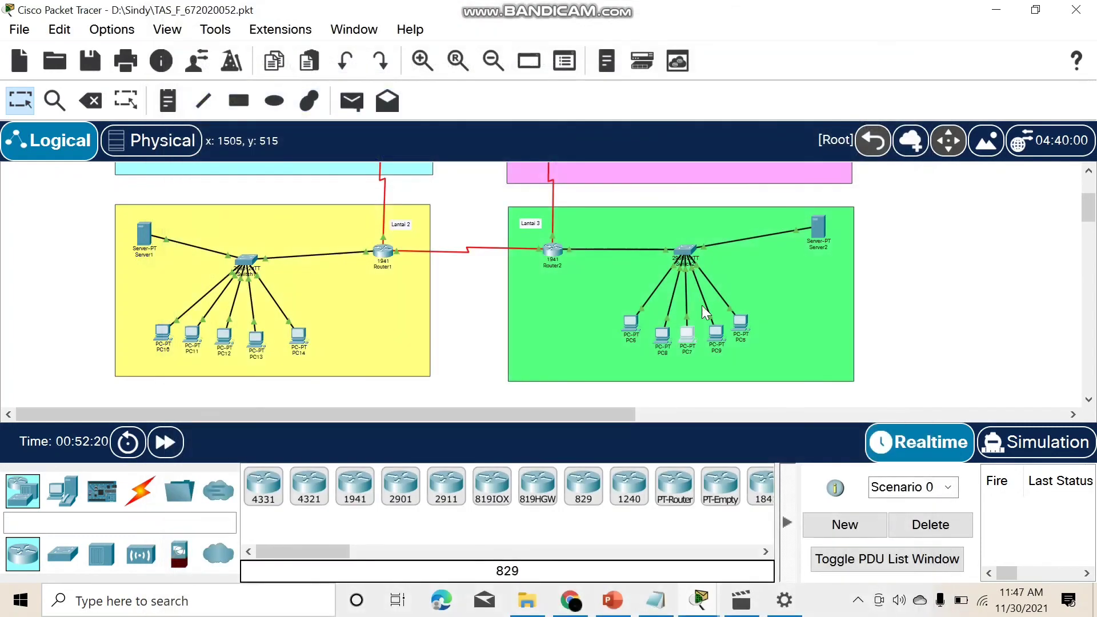
Step: Load tasjarkom.com in PC8's web browser on Lantai 3, and close the PC's window
{"action": "left_click", "coordinate": [660, 341]}
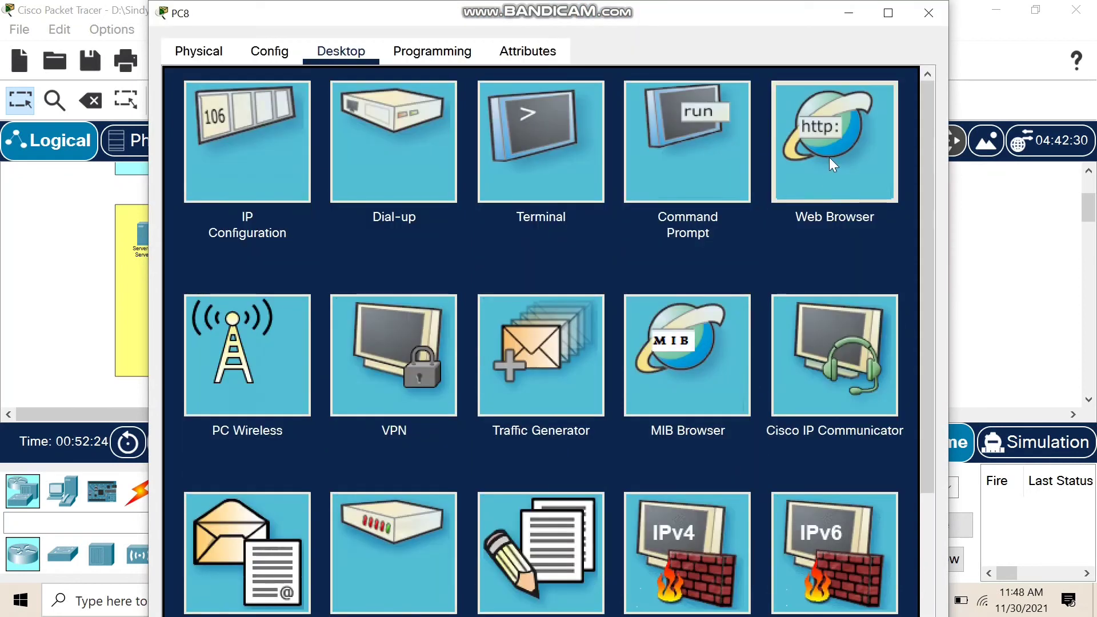
{"action": "left_click", "coordinate": [828, 156]}
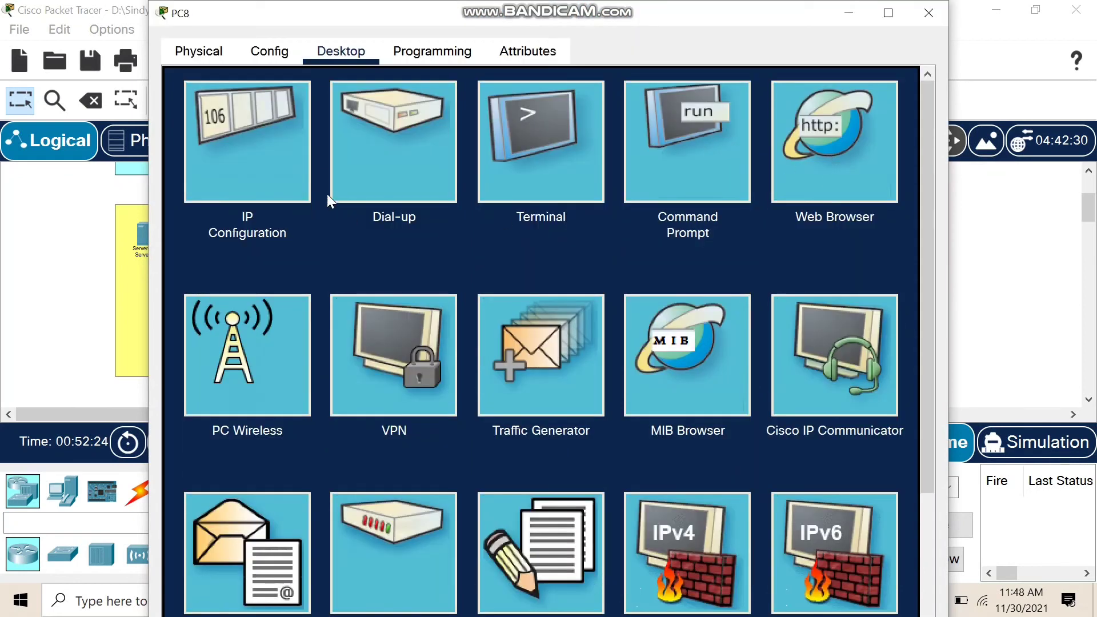
{"action": "left_click", "coordinate": [398, 120]}
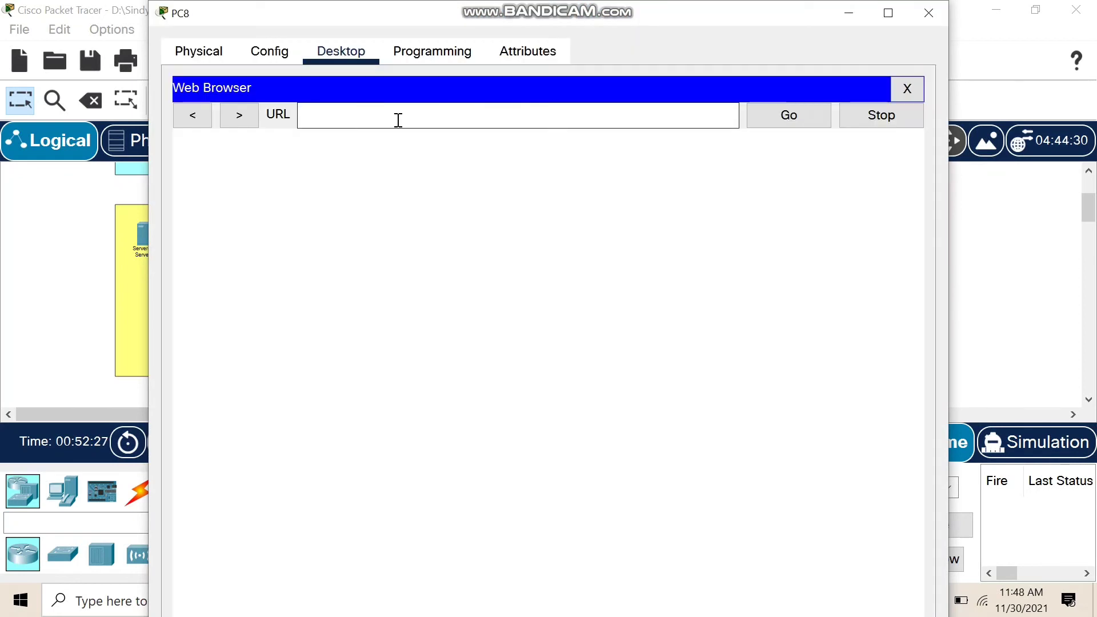
{"action": "type", "text": "tasjarkom."}
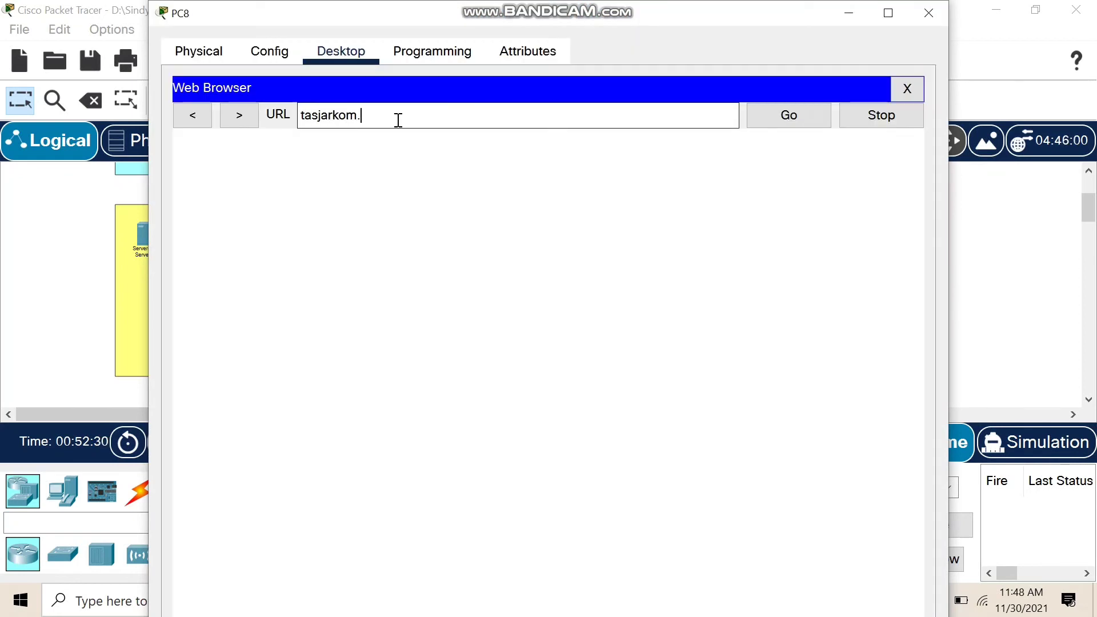
{"action": "type", "text": "com"}
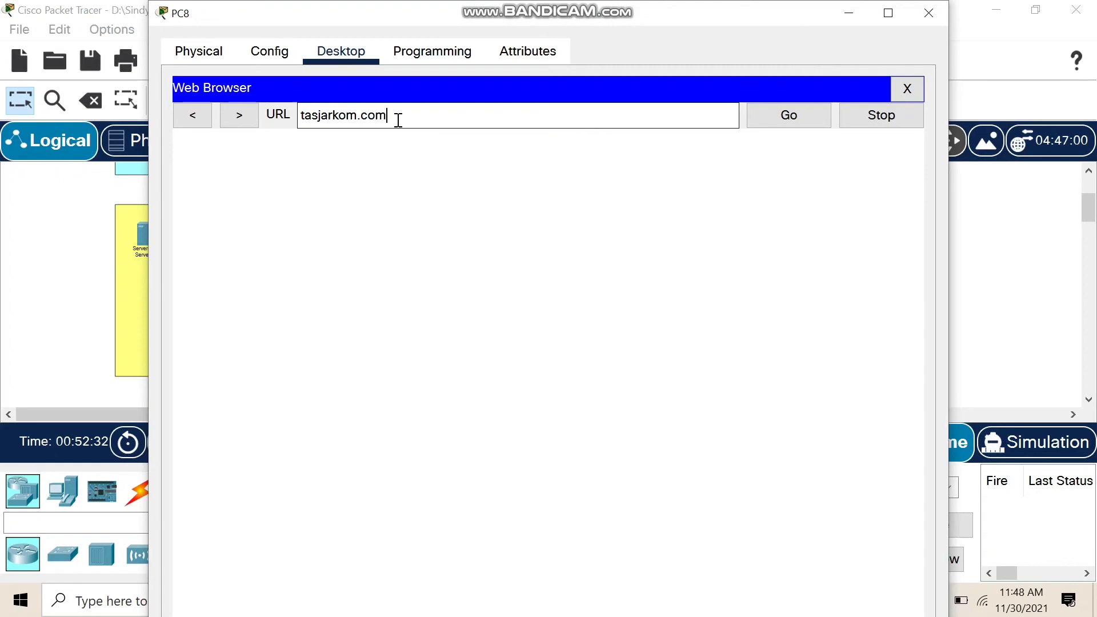
{"action": "left_click", "coordinate": [794, 114]}
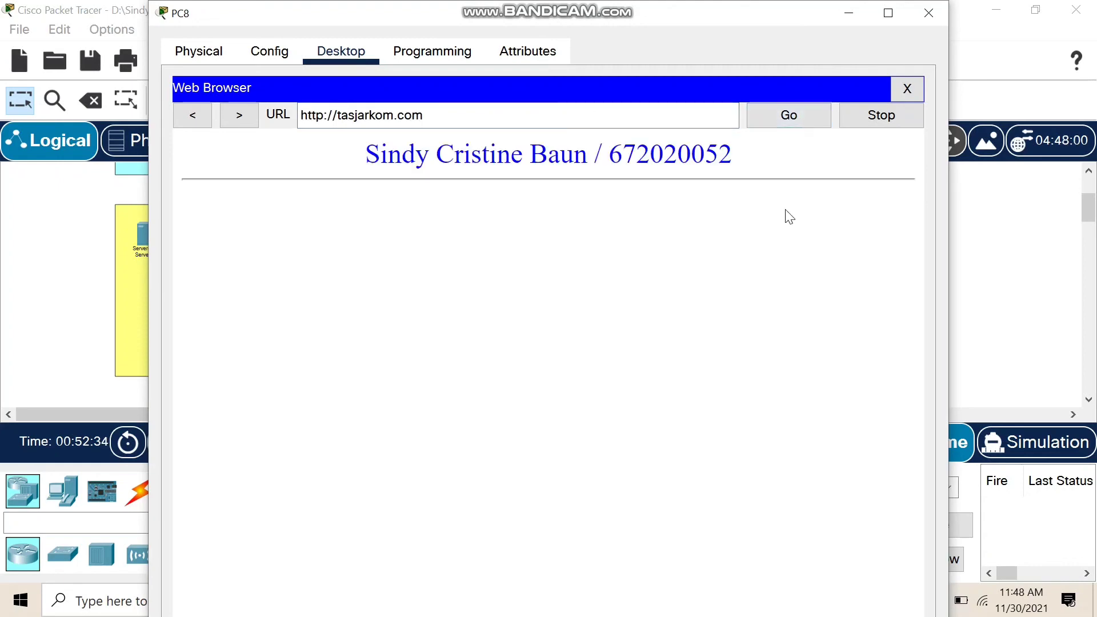
{"action": "left_click", "coordinate": [923, 11]}
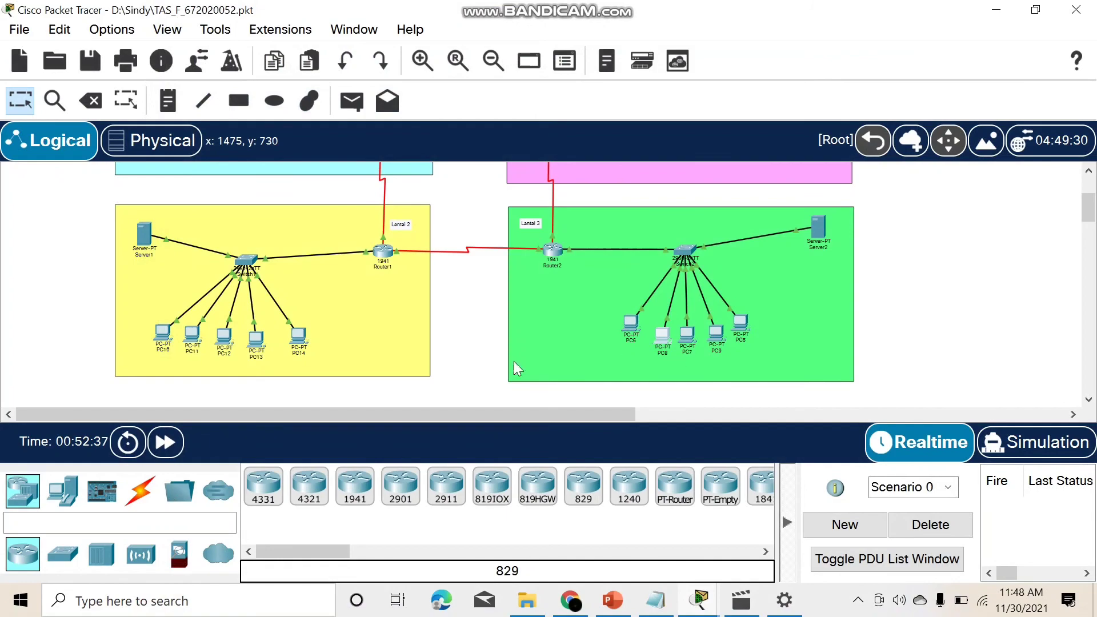
Step: Check the DHCP pool settings of Server3 on Lantai 4, including its DNS server address, and minimize the server's window
{"action": "scroll", "coordinate": [659, 237], "scroll_direction": "up", "scroll_amount": 4}
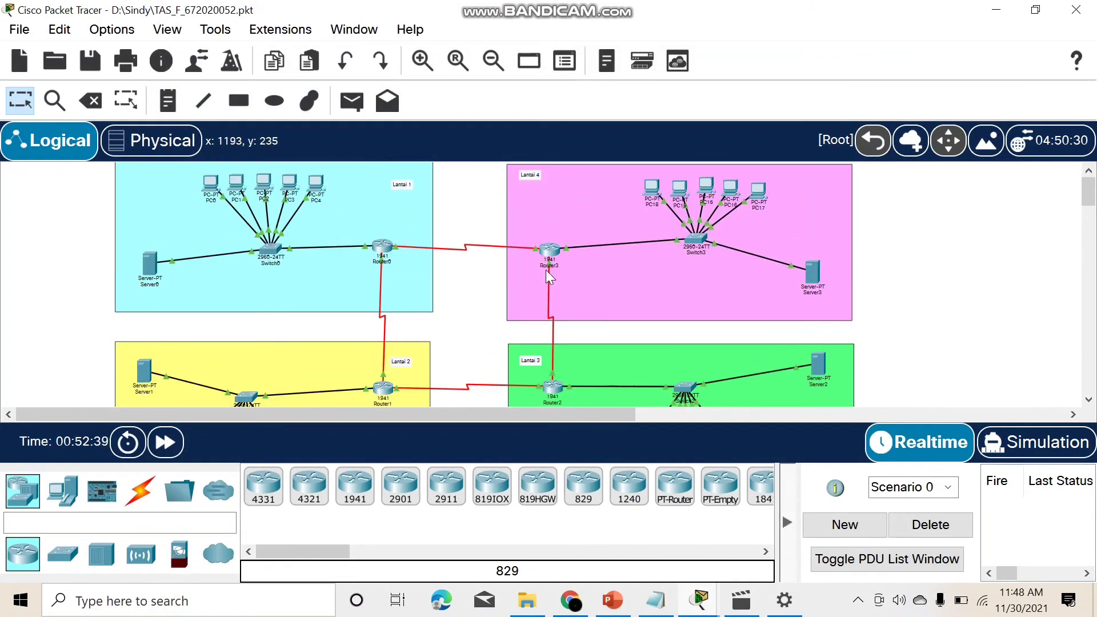
{"action": "left_click", "coordinate": [814, 271]}
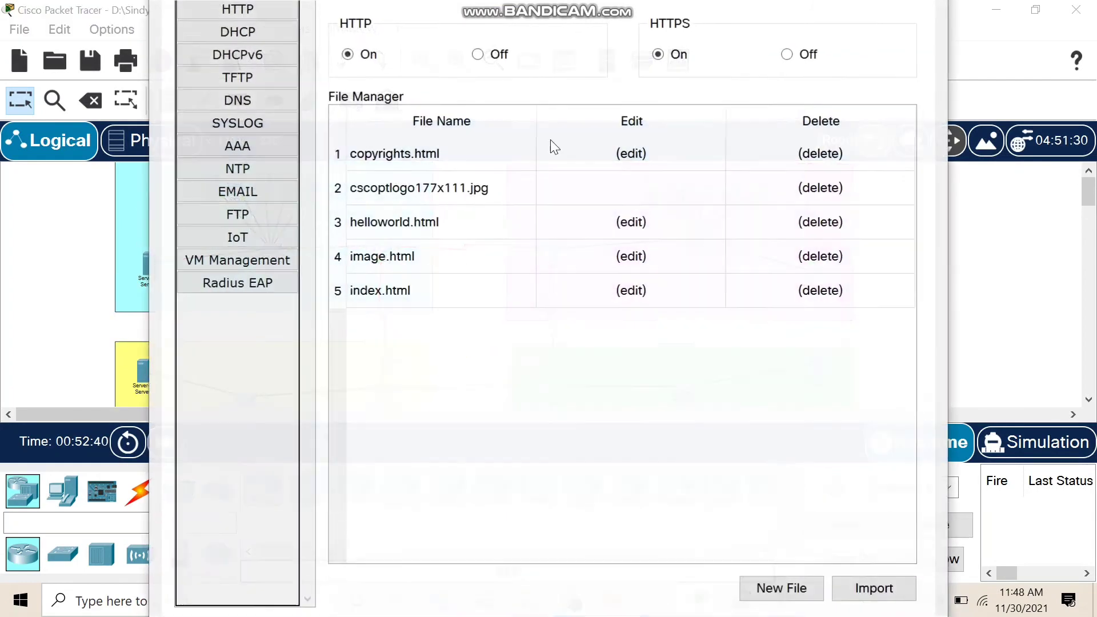
{"action": "left_click", "coordinate": [247, 33]}
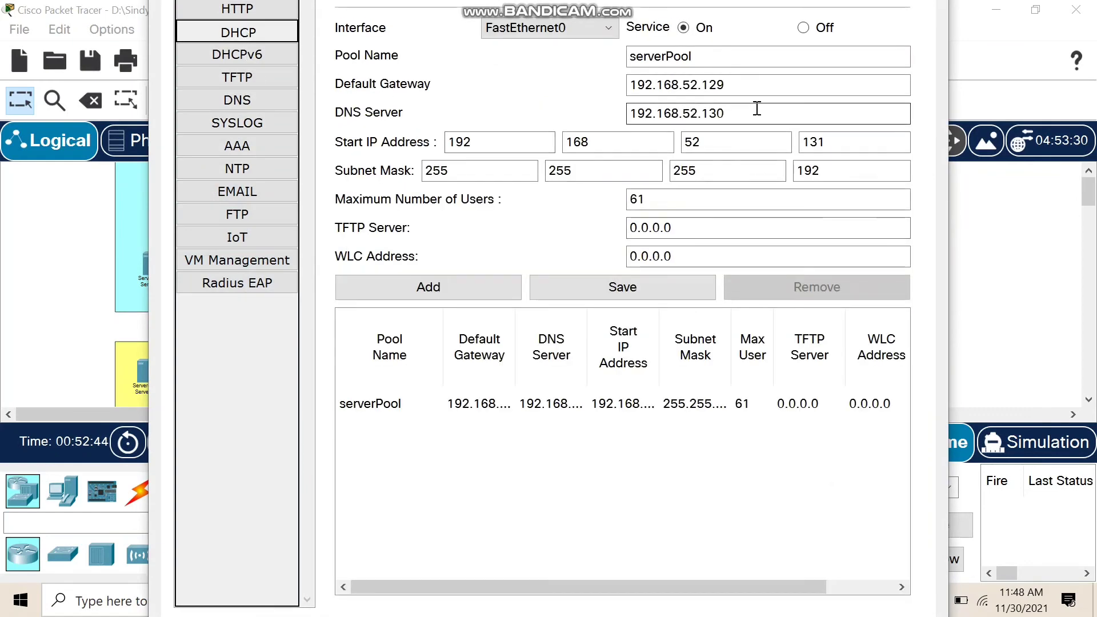
{"action": "left_click", "coordinate": [951, 195]}
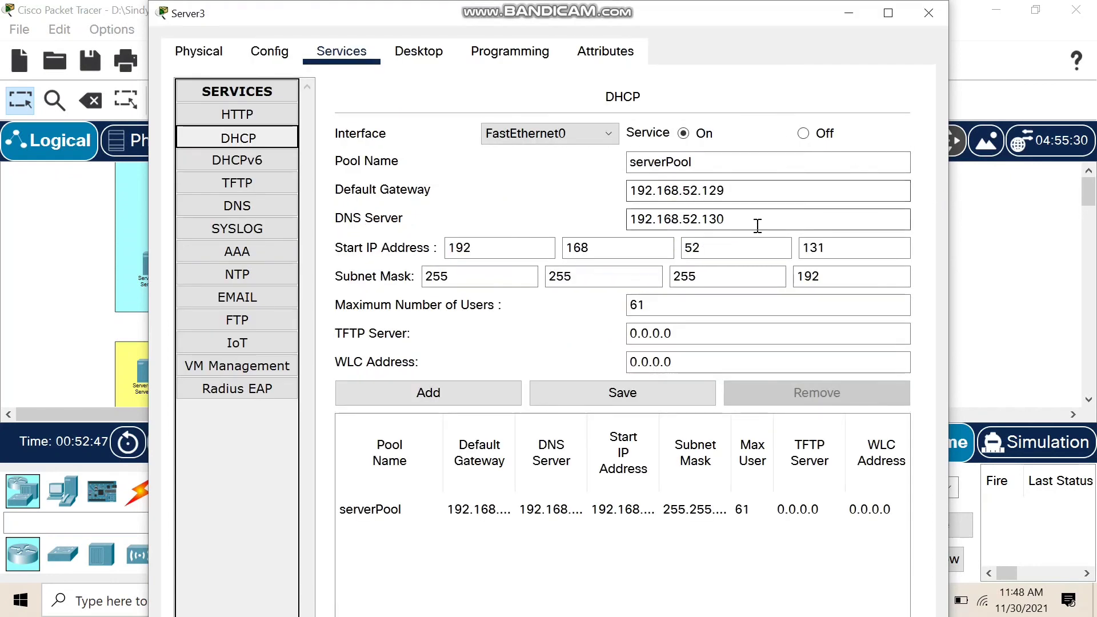
{"action": "left_click", "coordinate": [734, 223]}
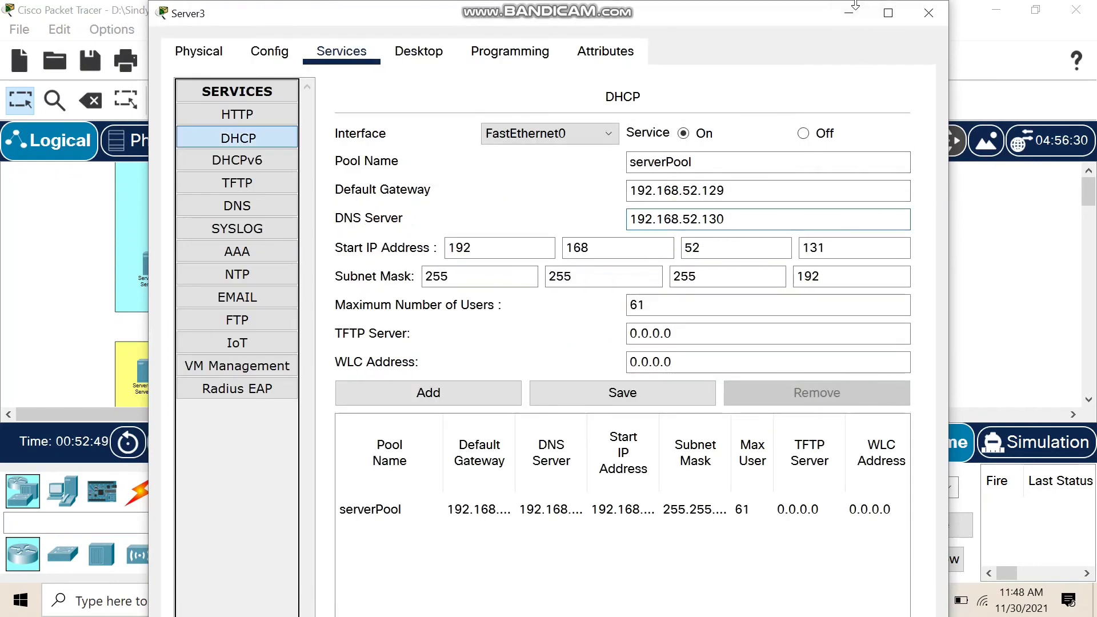
{"action": "left_click", "coordinate": [852, 8]}
Step: Check Server0's DHCP pool on Lantai 1, copy the address from its tasjarkom.com DNS record, and close the server's window
{"action": "left_click", "coordinate": [152, 259]}
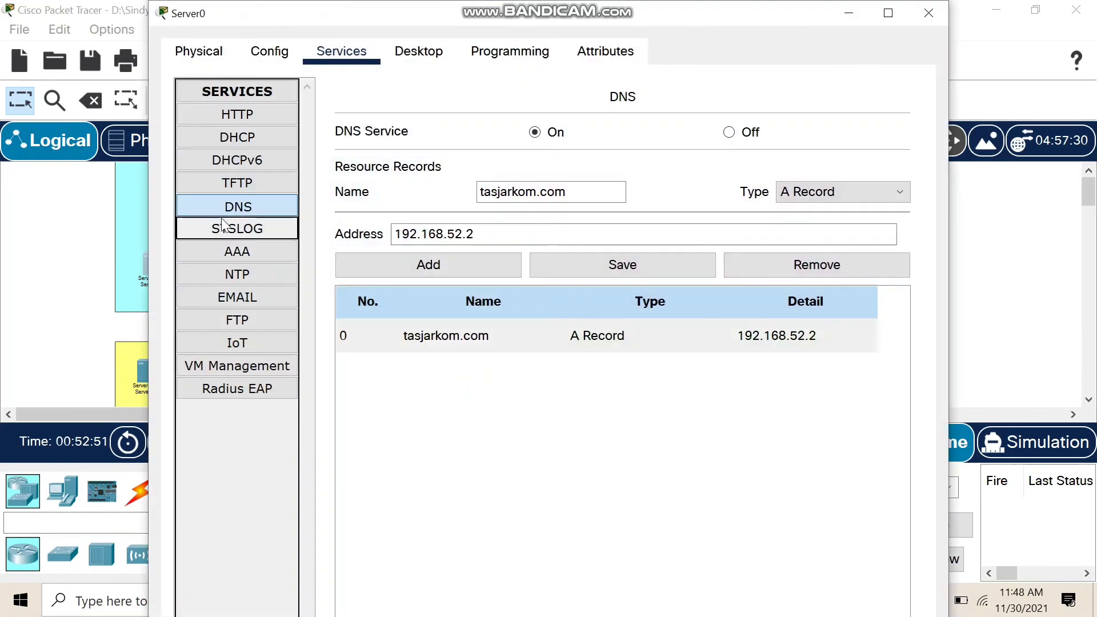
{"action": "left_click", "coordinate": [249, 142]}
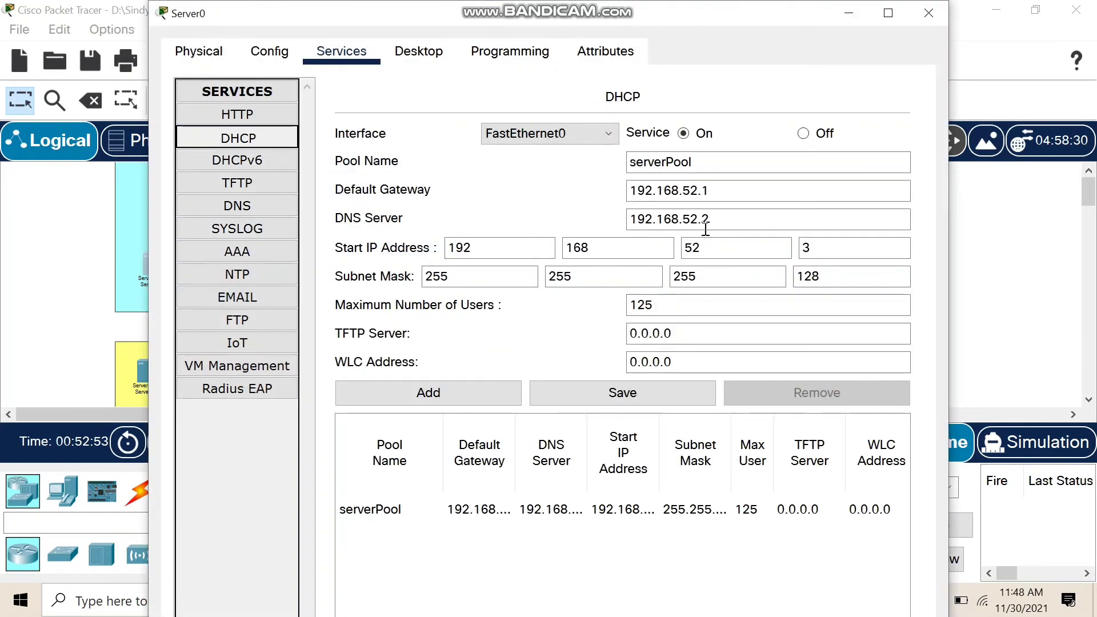
{"action": "left_click_drag", "start_coordinate": [728, 218], "coordinate": [571, 218]}
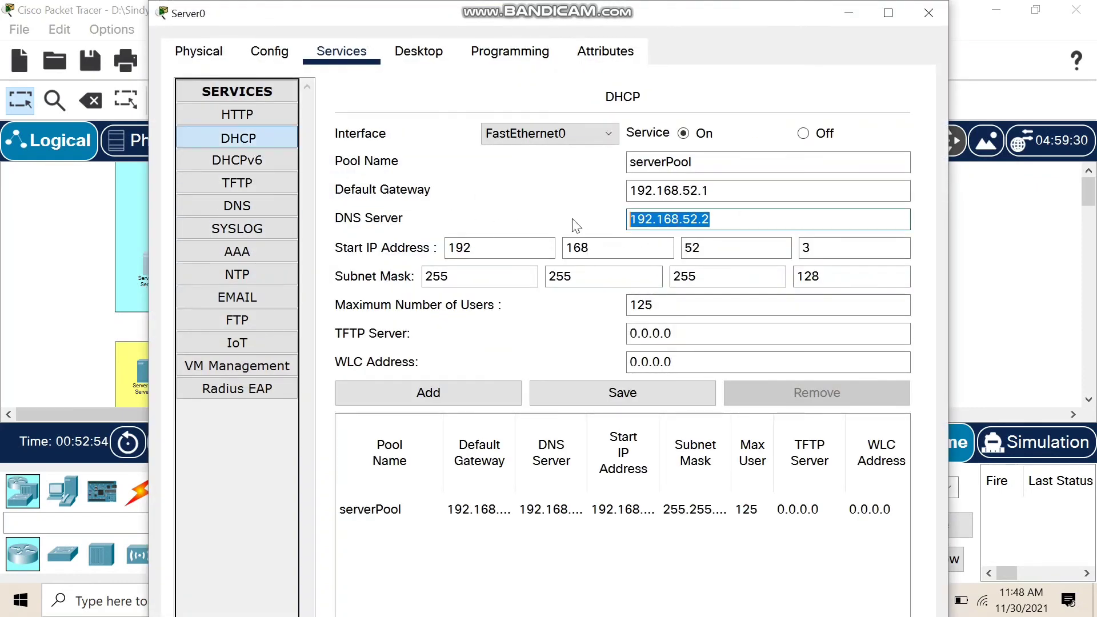
{"action": "left_click", "coordinate": [212, 190]}
{"action": "left_click", "coordinate": [217, 207]}
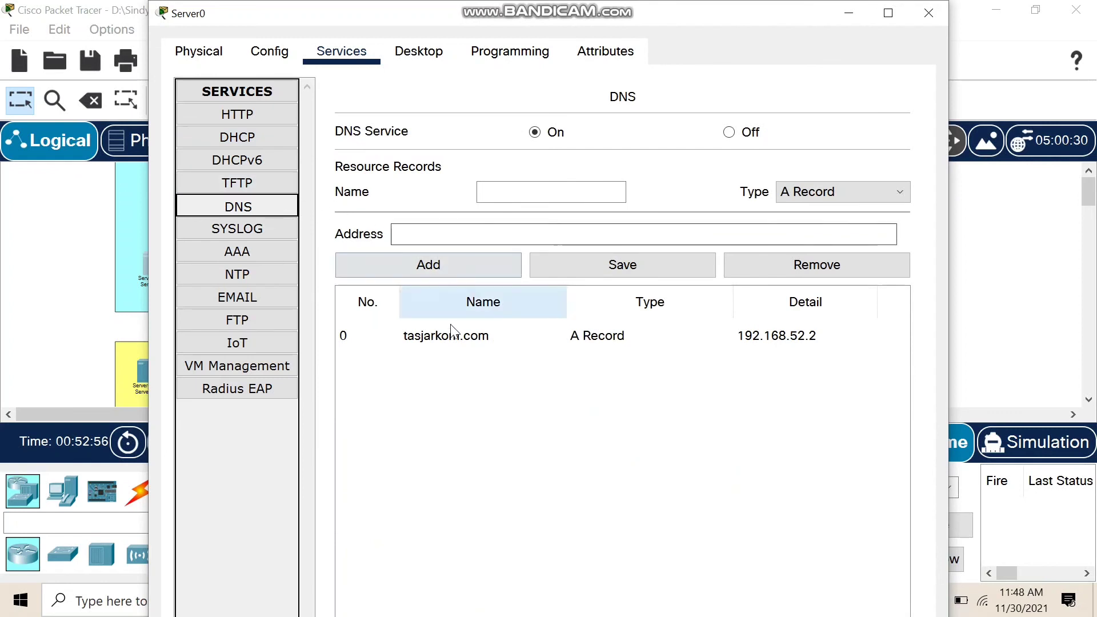
{"action": "left_click", "coordinate": [483, 336]}
{"action": "left_click_drag", "start_coordinate": [490, 235], "coordinate": [365, 243]}
{"action": "key", "text": "ctrl+c"}
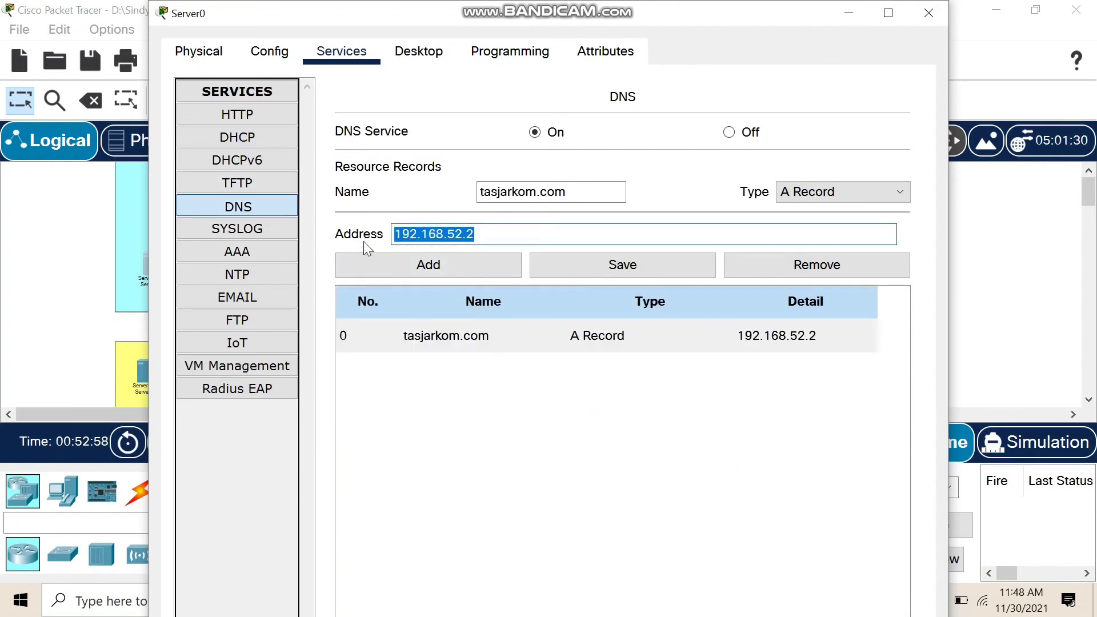
{"action": "left_click", "coordinate": [929, 13]}
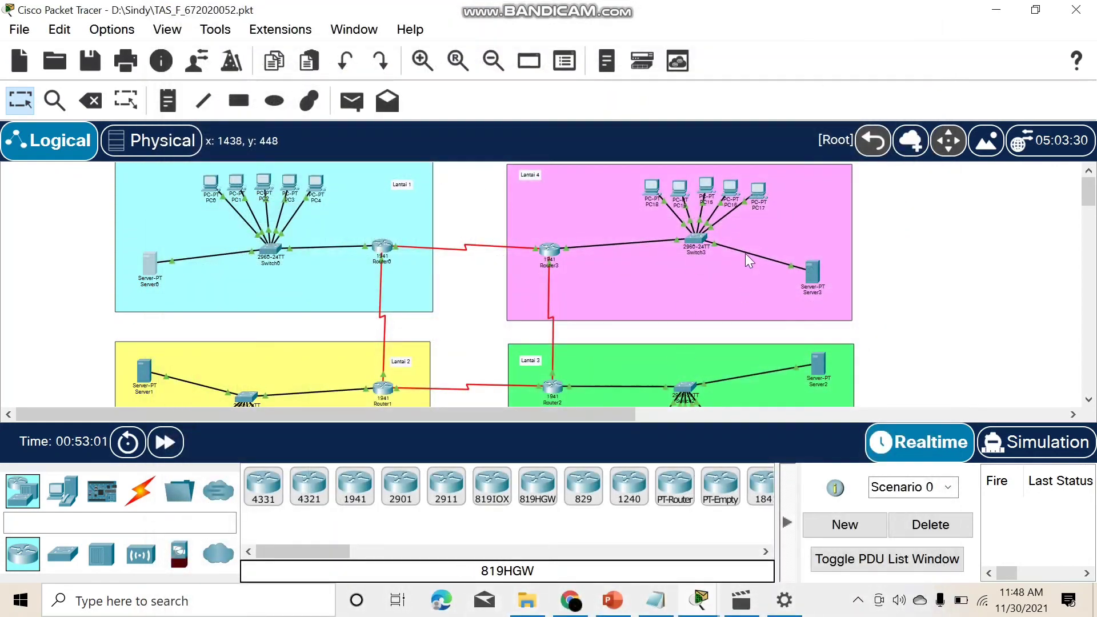
Step: Set the DNS server of Server3's DHCP pool on Lantai 4 to the copied address 192.168.52.2 and save the pool
{"action": "left_click", "coordinate": [818, 273]}
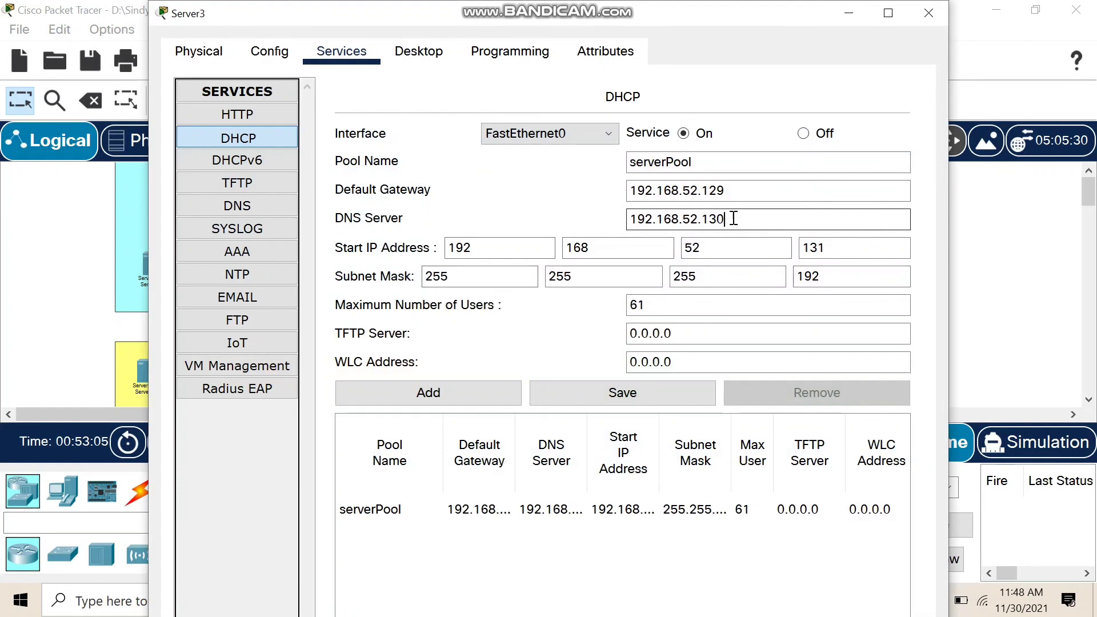
{"action": "left_click_drag", "start_coordinate": [733, 218], "coordinate": [601, 220]}
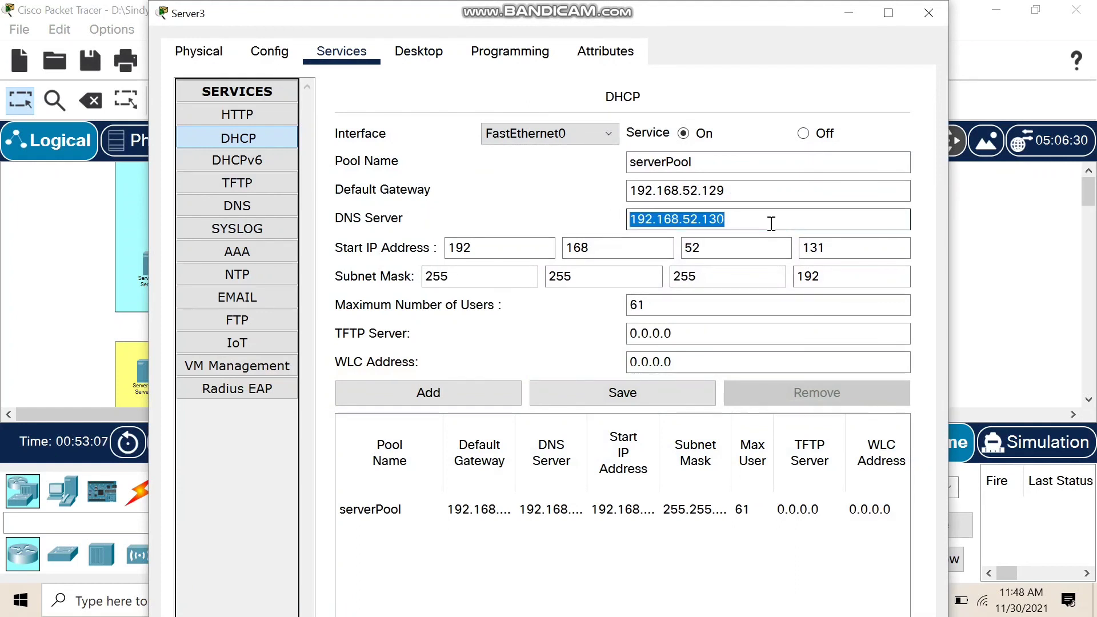
{"action": "key", "text": "ctrl+v"}
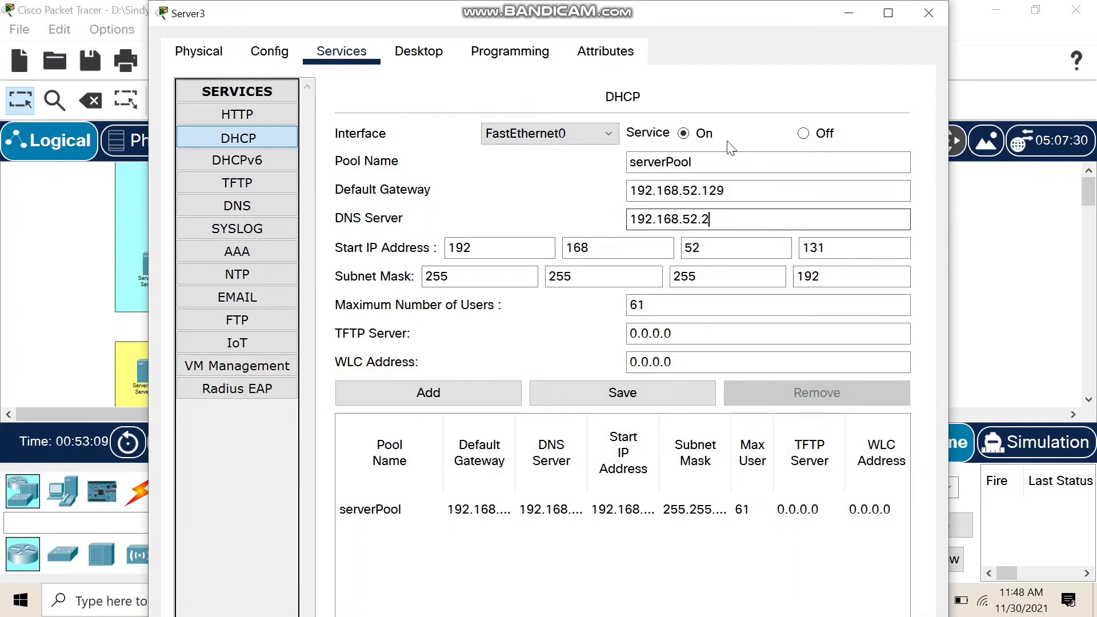
{"action": "left_click", "coordinate": [803, 133]}
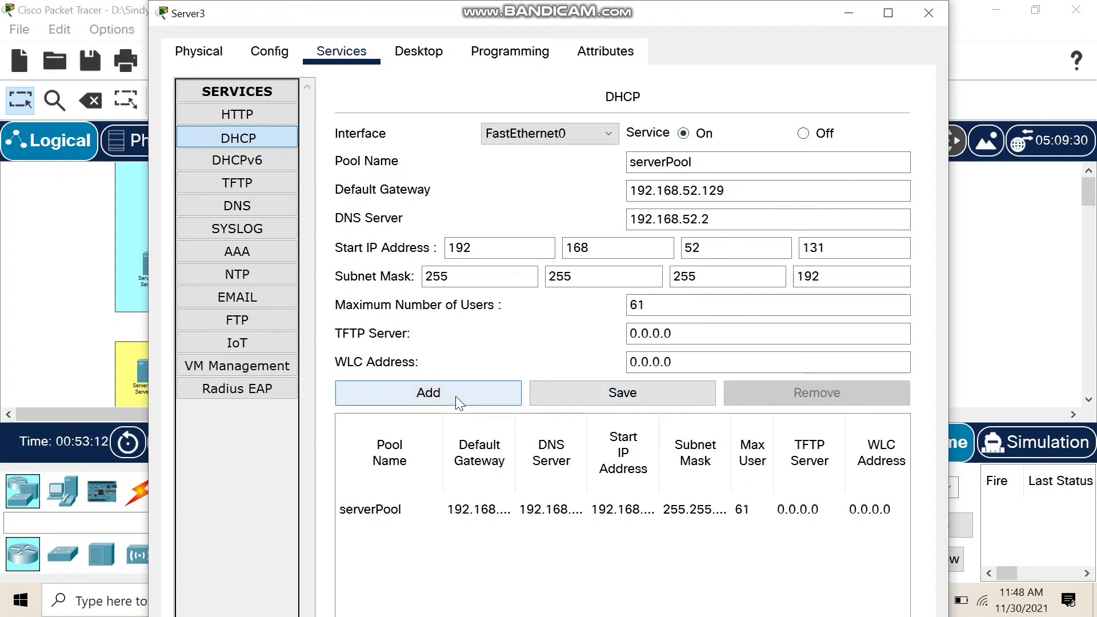
{"action": "left_click", "coordinate": [588, 394]}
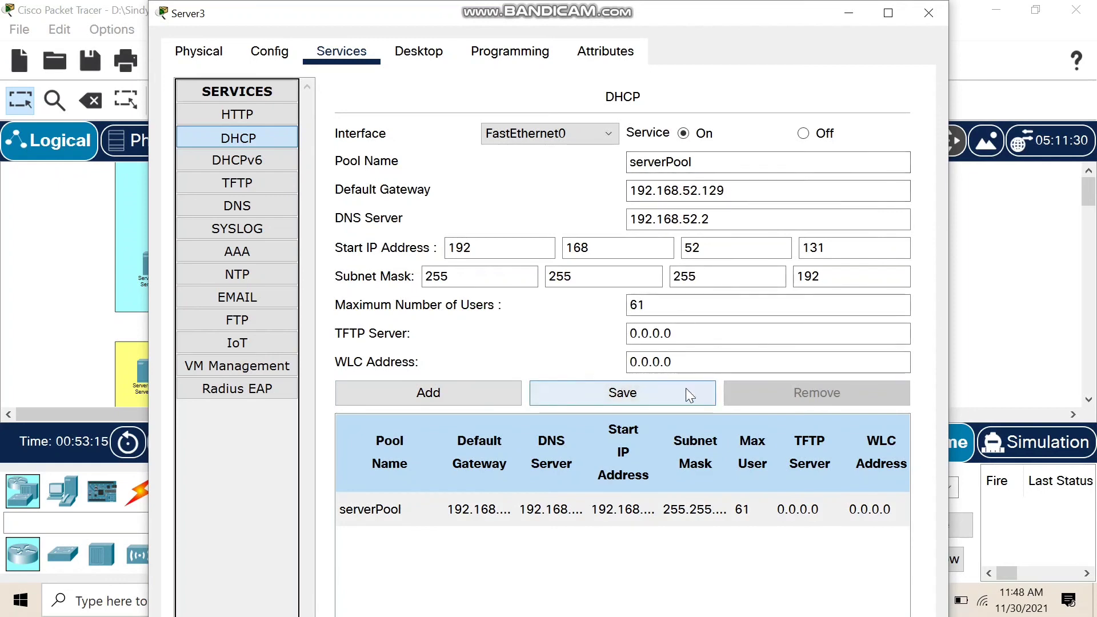
Step: Restart Server3's DHCP service by switching it off and back on, and close the server's window
{"action": "left_click", "coordinate": [804, 137]}
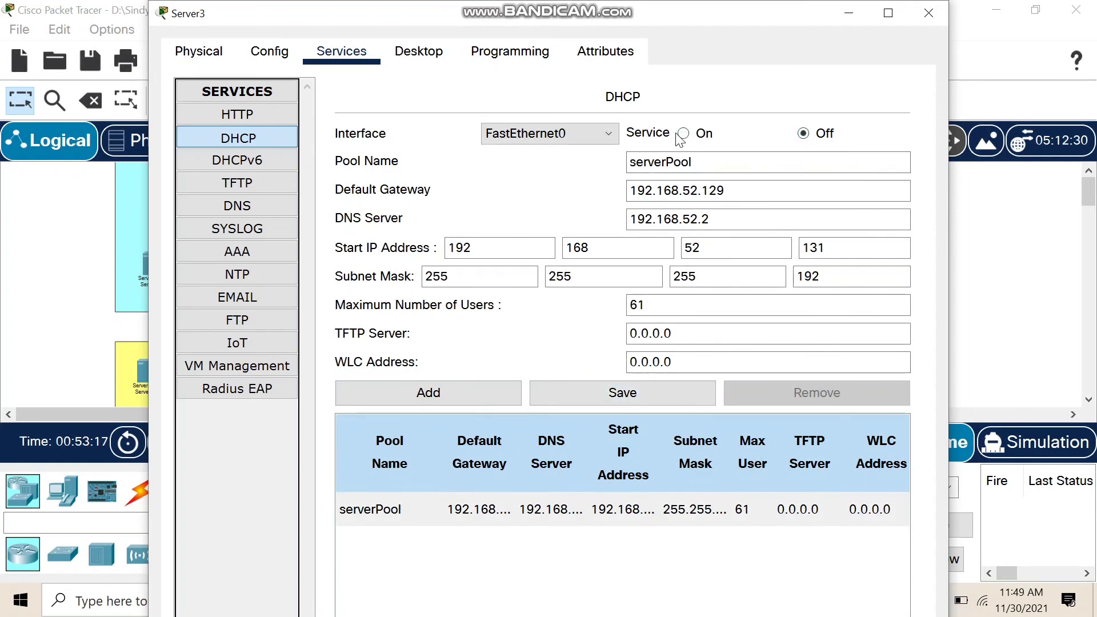
{"action": "left_click", "coordinate": [685, 133]}
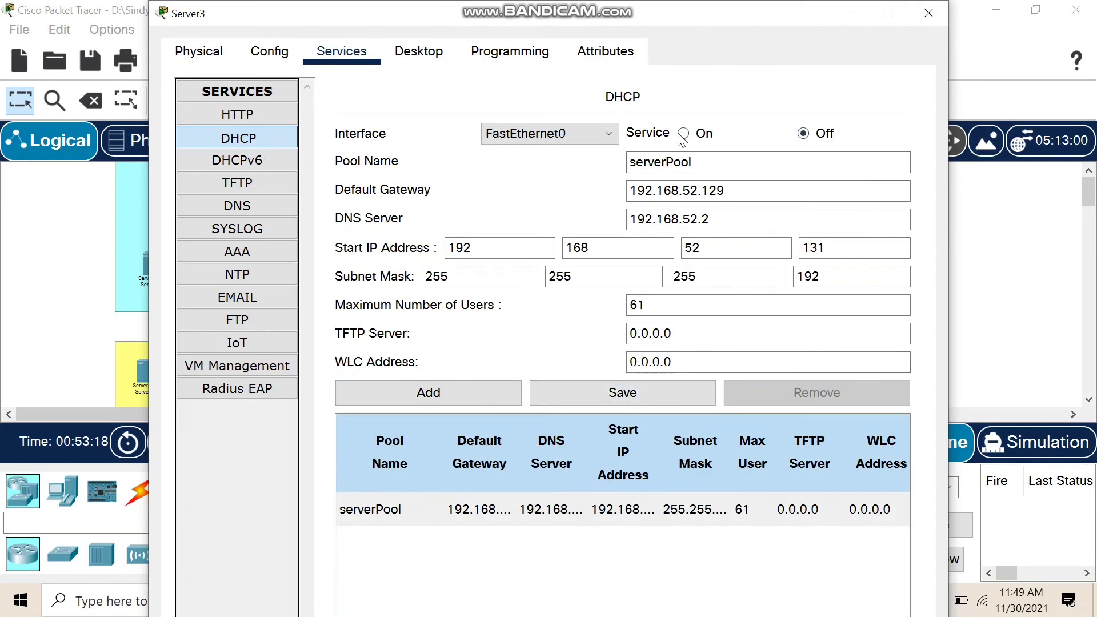
{"action": "left_click", "coordinate": [917, 12]}
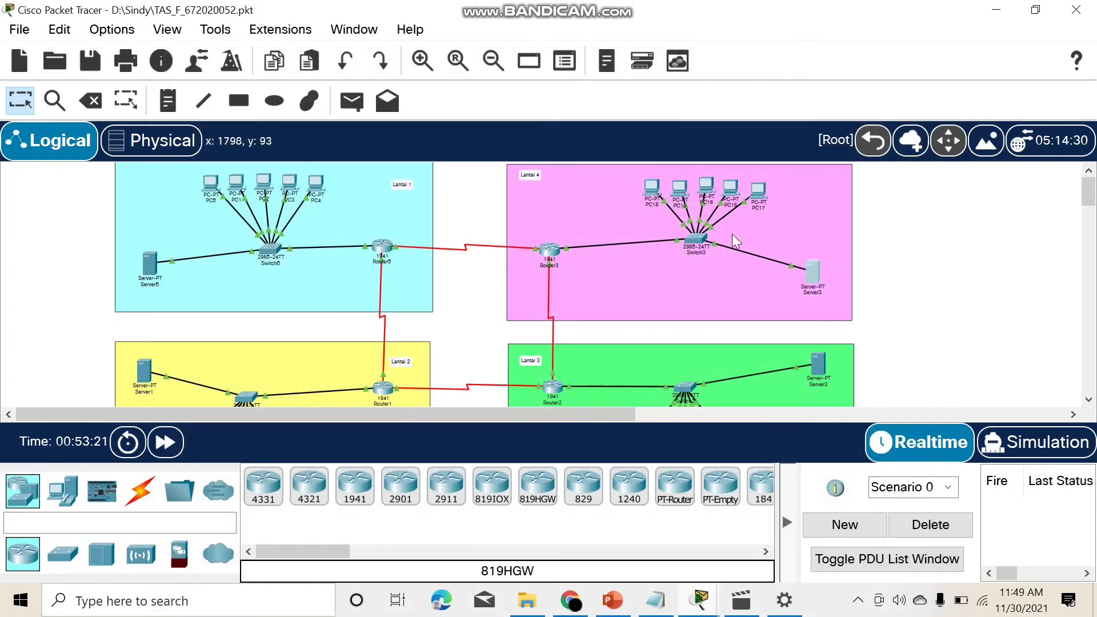
Step: Renew PC18's IP settings on Lantai 4 by switching its IPv4 configuration to Static and back to DHCP, and close its window
{"action": "left_click", "coordinate": [652, 187]}
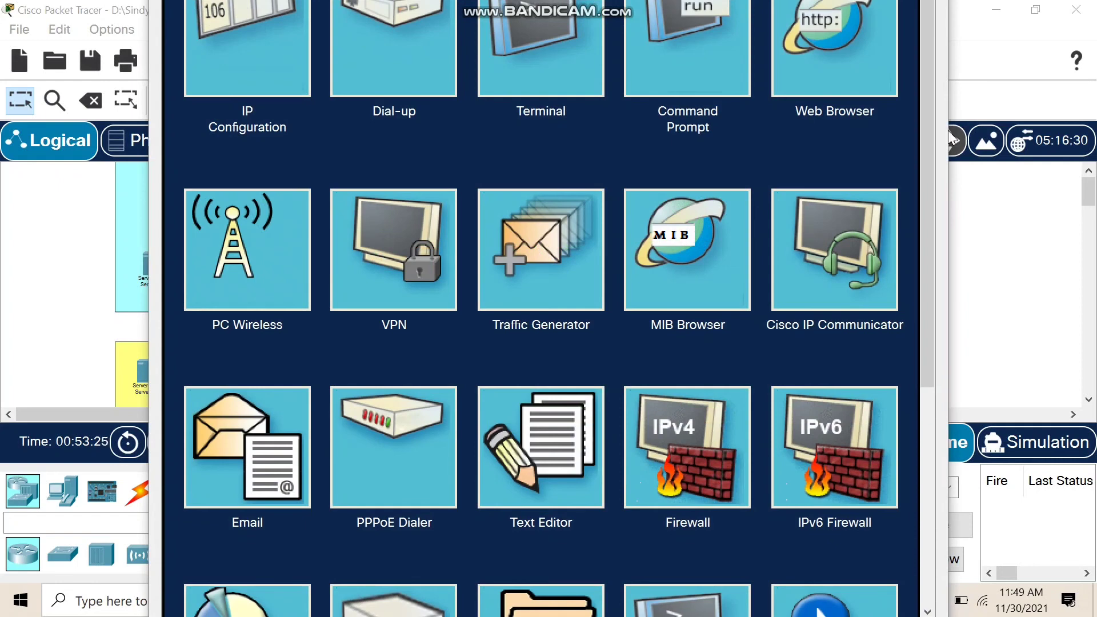
{"action": "left_click", "coordinate": [947, 114]}
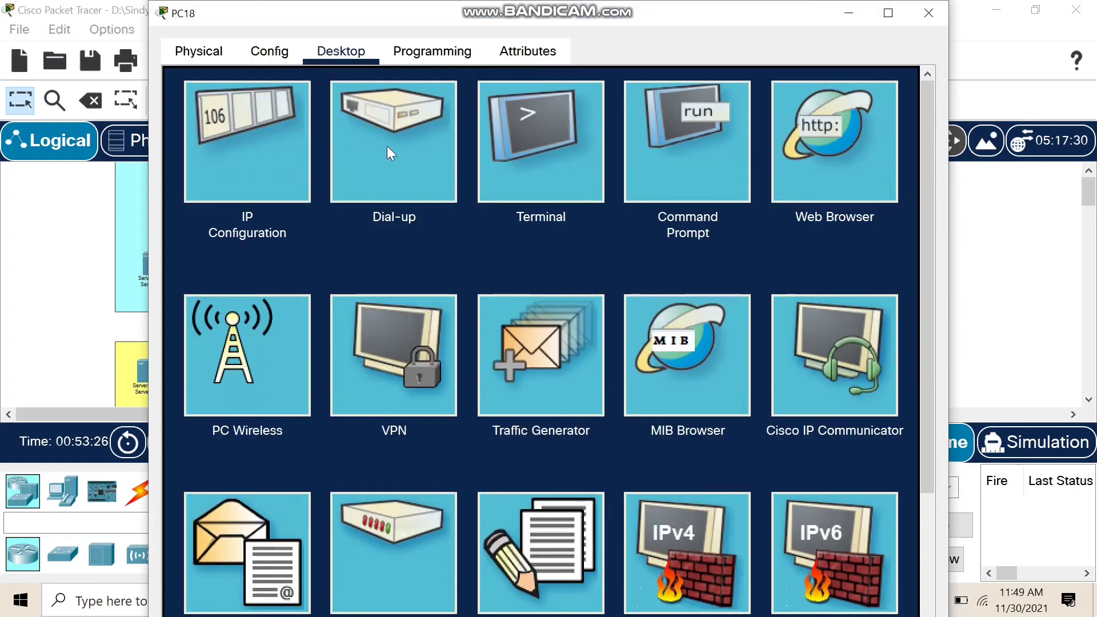
{"action": "left_click", "coordinate": [240, 156]}
{"action": "left_click", "coordinate": [437, 176]}
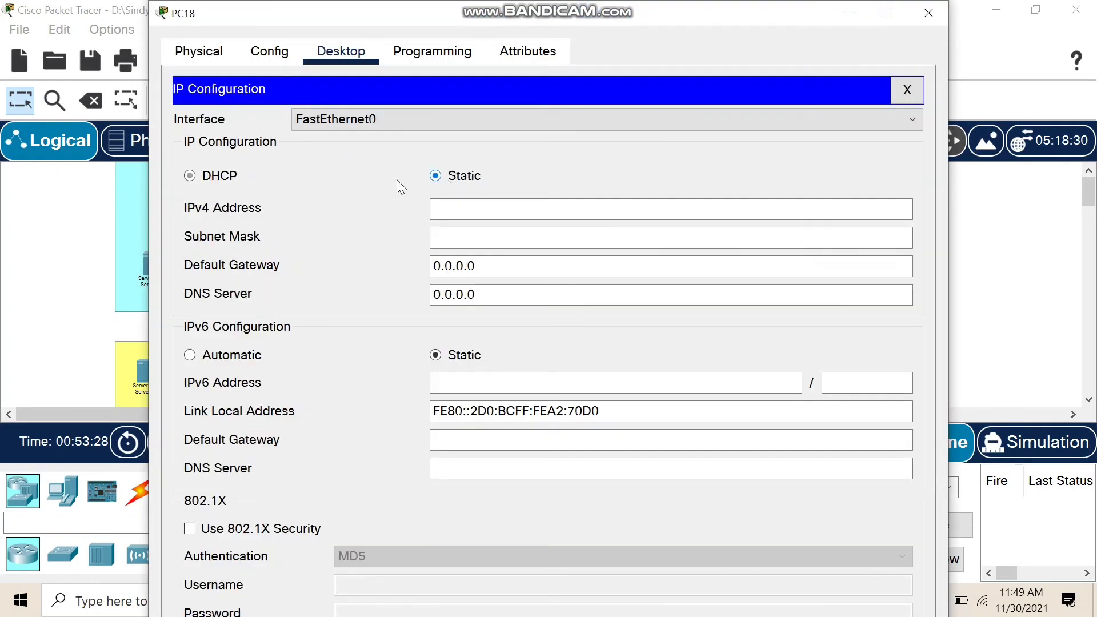
{"action": "left_click", "coordinate": [189, 176]}
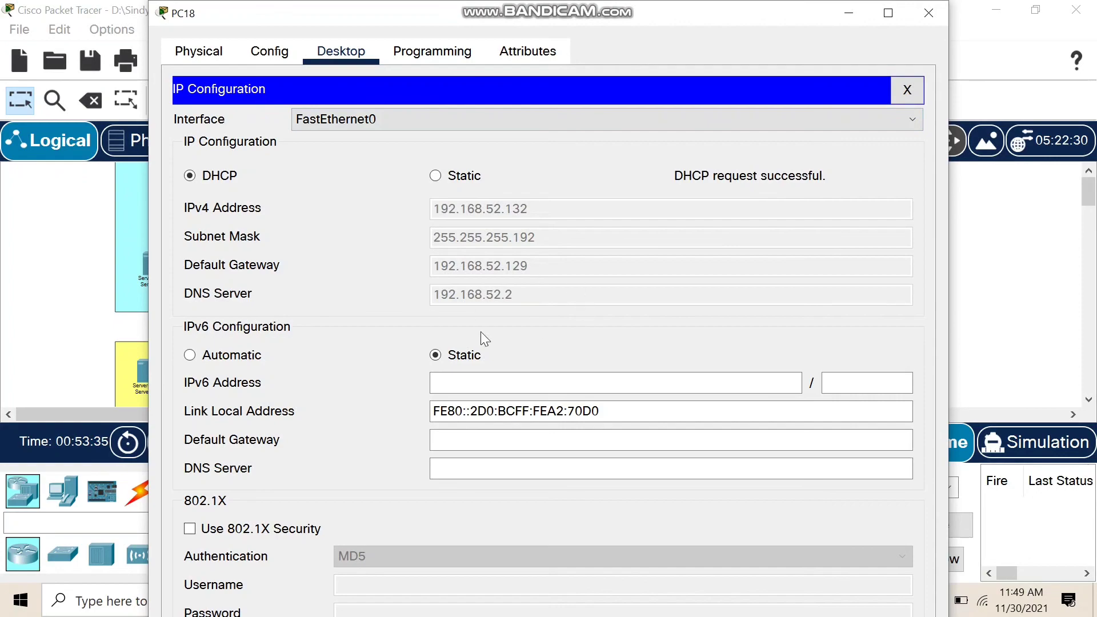
{"action": "left_click", "coordinate": [921, 16]}
Step: Renew the IP settings of the Lantai 4 PC between PC18 and PC15 by switching to Static and back to DHCP, and close its window
{"action": "left_click", "coordinate": [678, 200]}
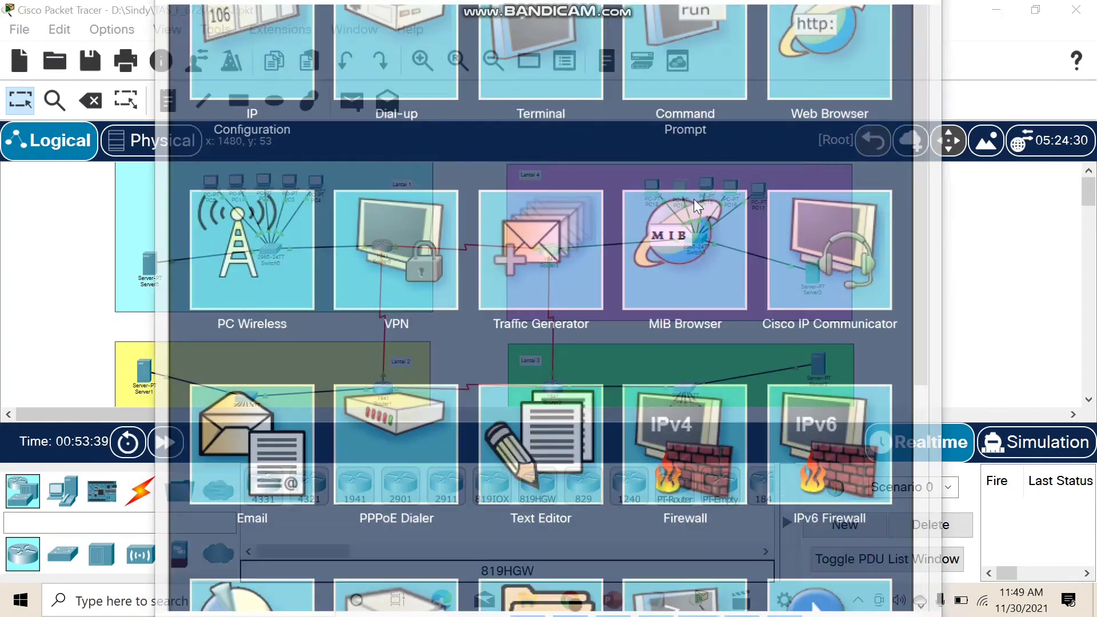
{"action": "left_click", "coordinate": [243, 34]}
{"action": "left_click", "coordinate": [435, 70]}
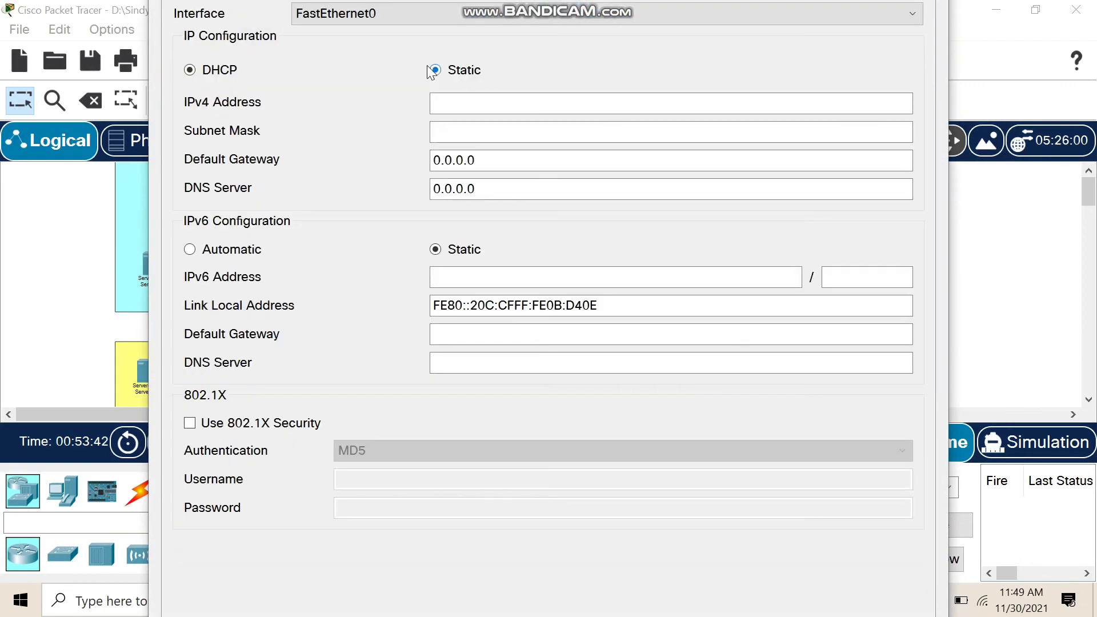
{"action": "left_click", "coordinate": [190, 70]}
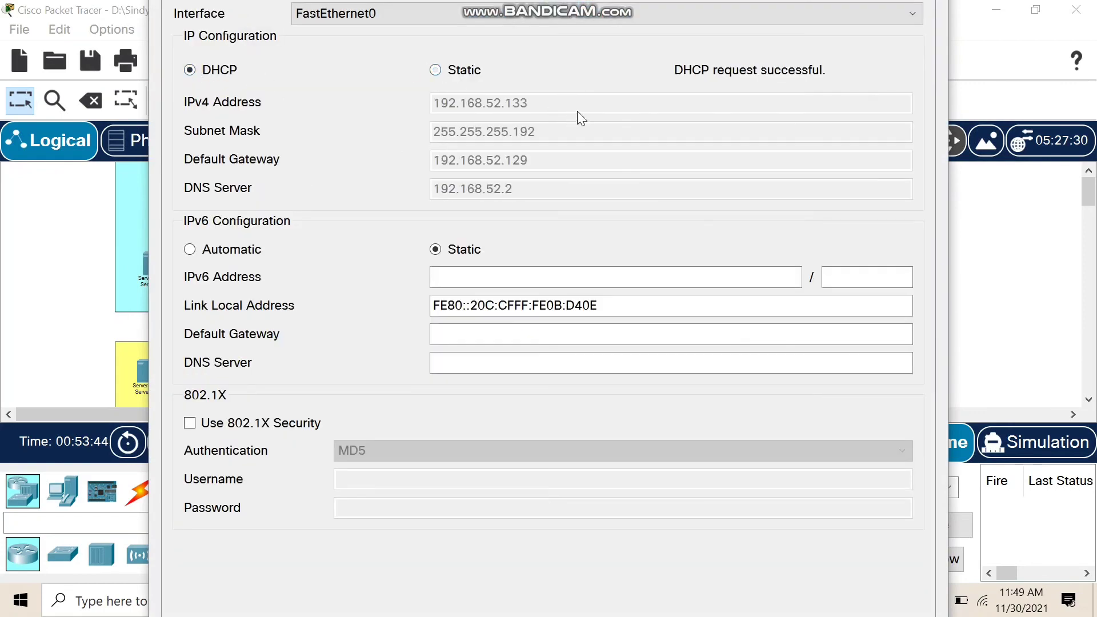
{"action": "left_click", "coordinate": [948, 29]}
{"action": "left_click", "coordinate": [928, 12]}
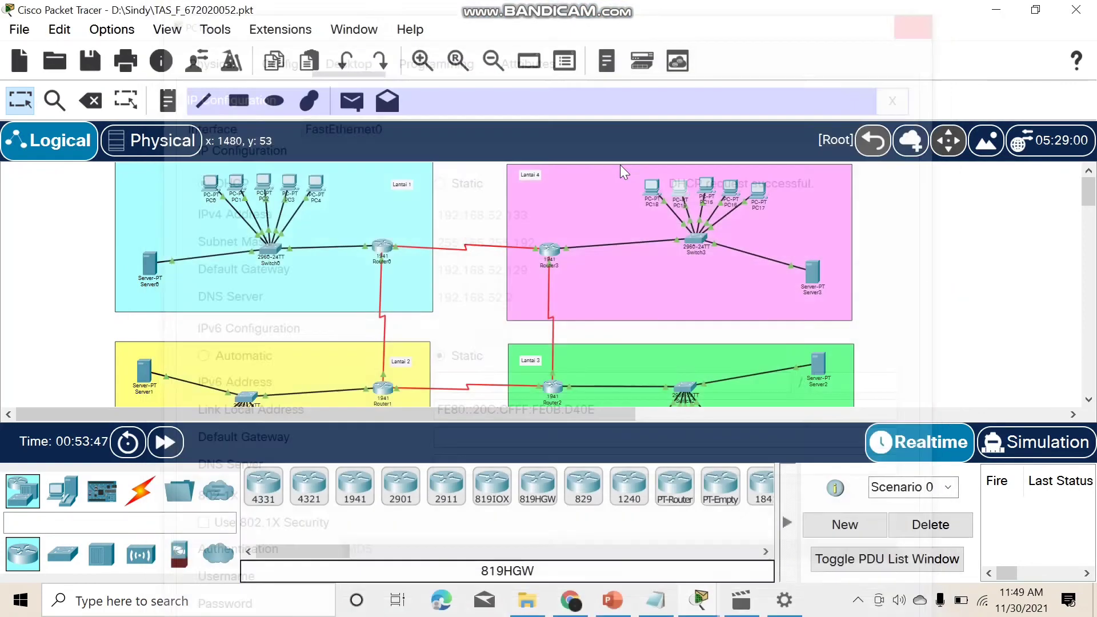
Step: Renew PC15's IP settings on Lantai 4 by switching its IPv4 configuration to Static and back to DHCP, and close its window
{"action": "left_click", "coordinate": [704, 183]}
{"action": "left_click", "coordinate": [316, 104]}
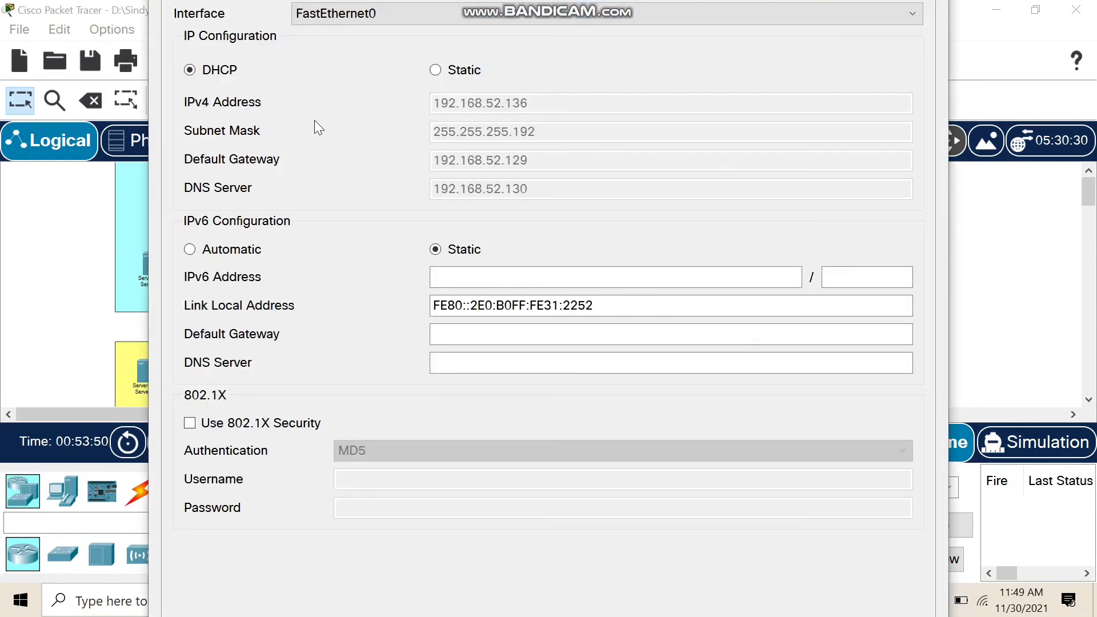
{"action": "left_click", "coordinate": [436, 70]}
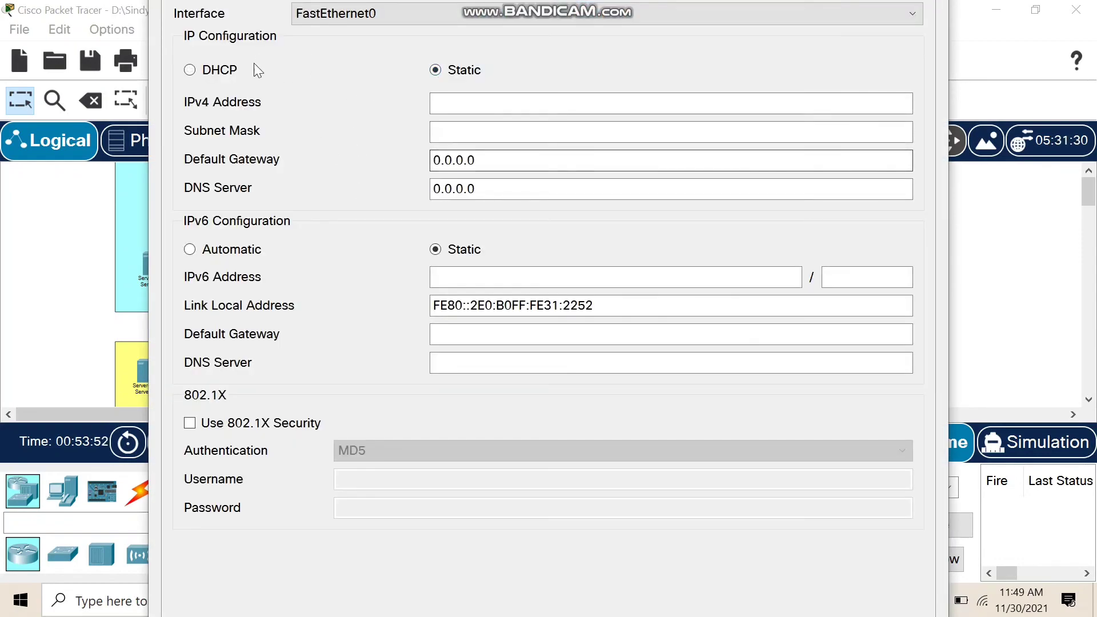
{"action": "left_click", "coordinate": [189, 69]}
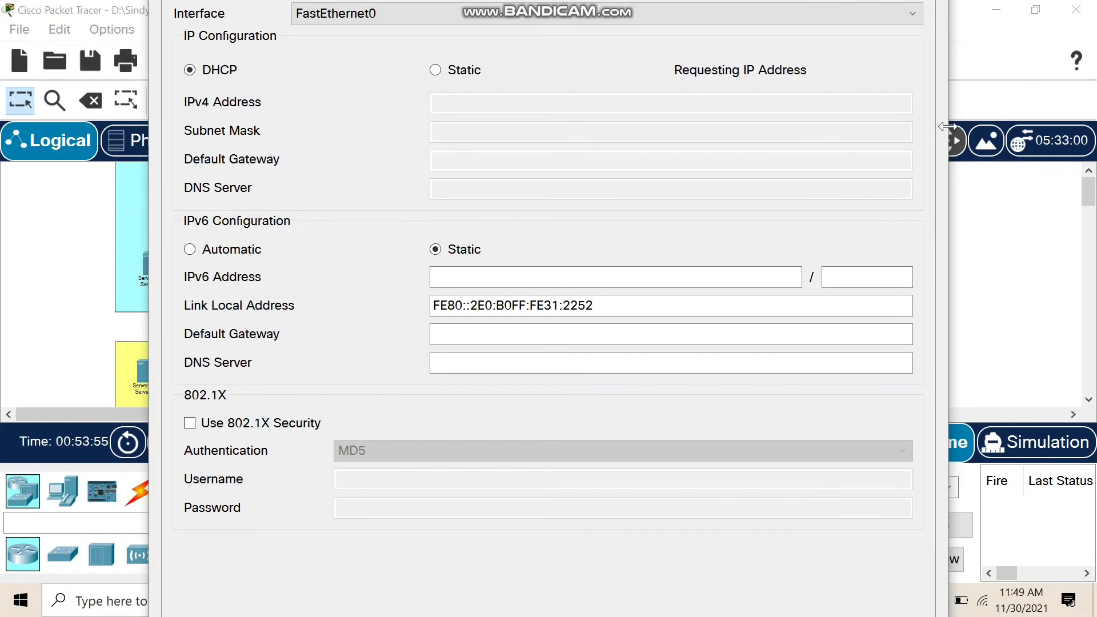
{"action": "left_click_drag", "start_coordinate": [947, 126], "coordinate": [800, 175]}
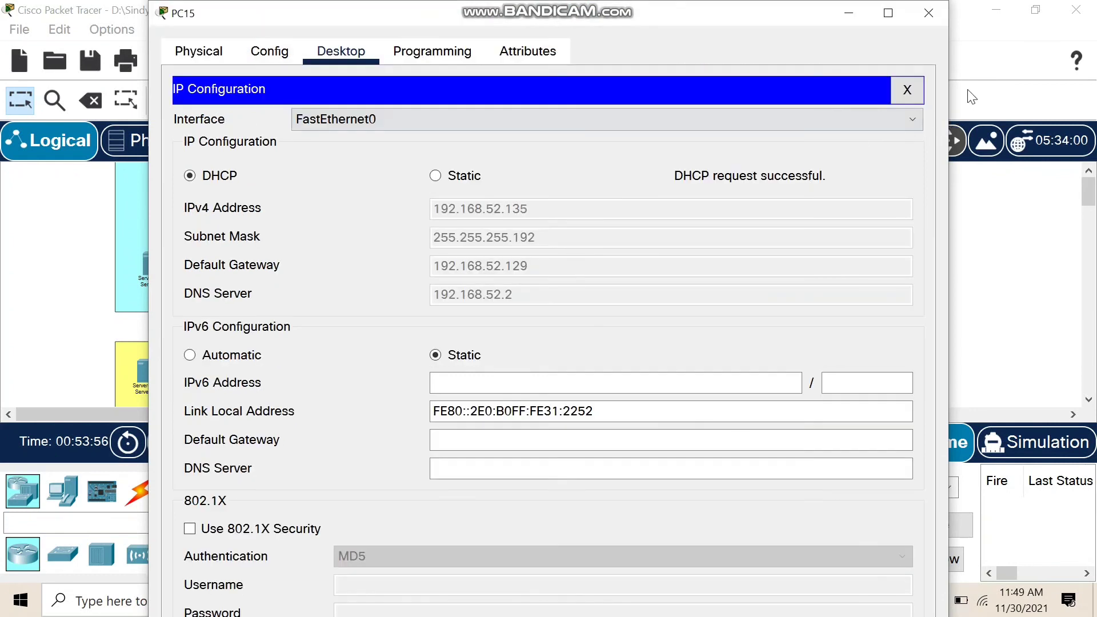
{"action": "left_click", "coordinate": [914, 15]}
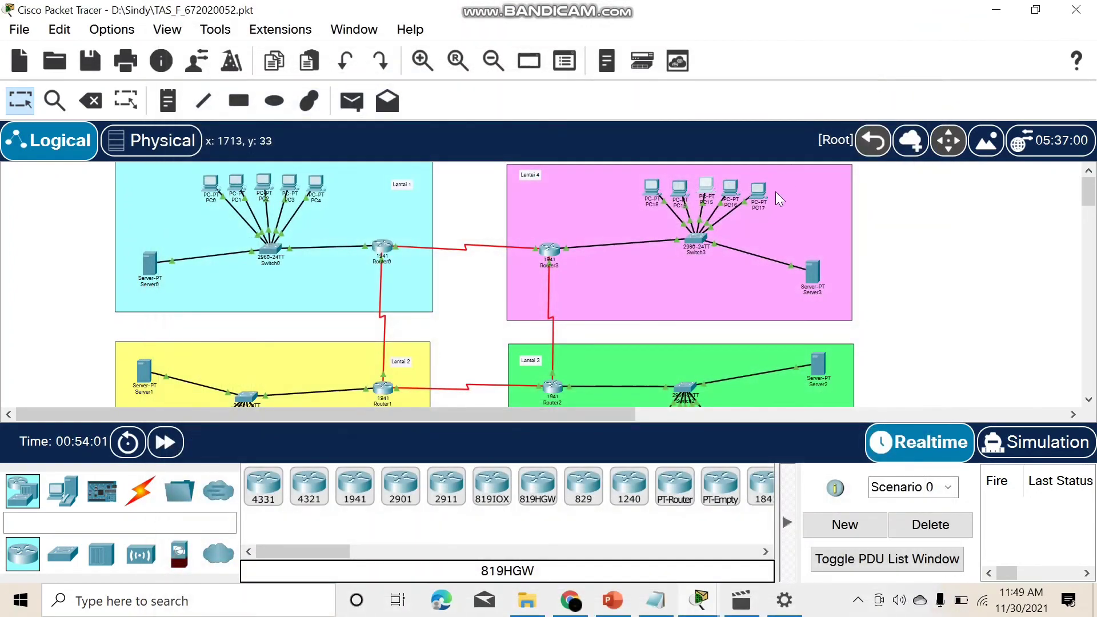
Step: Renew PC16's IP settings on Lantai 4 by switching its IPv4 configuration to Static and back to DHCP, and close its window
{"action": "left_click", "coordinate": [732, 184]}
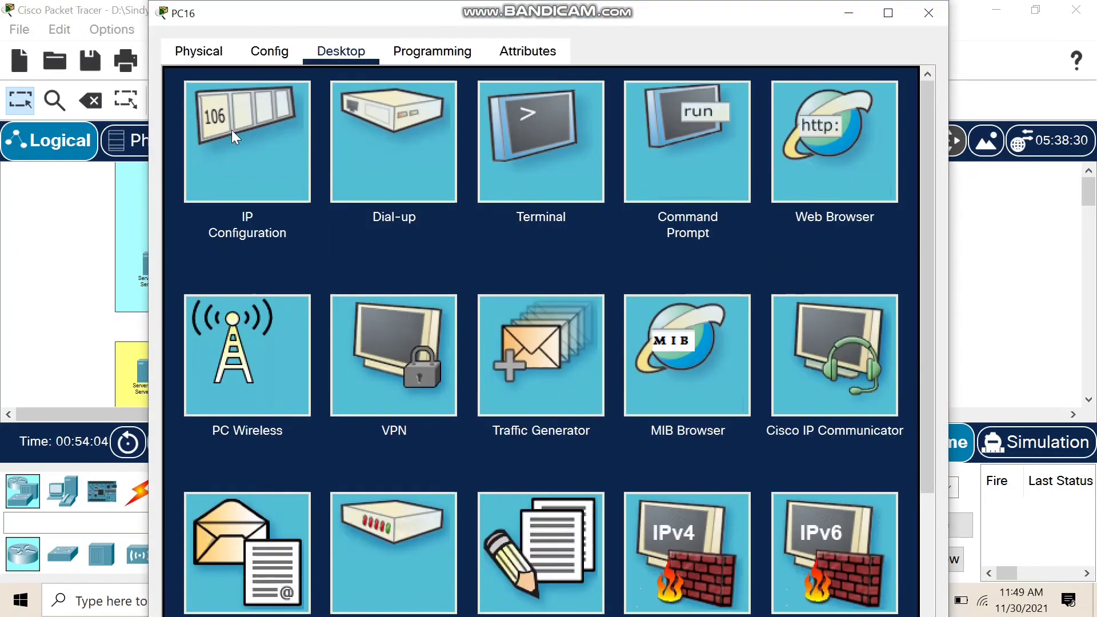
{"action": "left_click", "coordinate": [237, 137]}
{"action": "left_click", "coordinate": [440, 175]}
{"action": "left_click", "coordinate": [212, 174]}
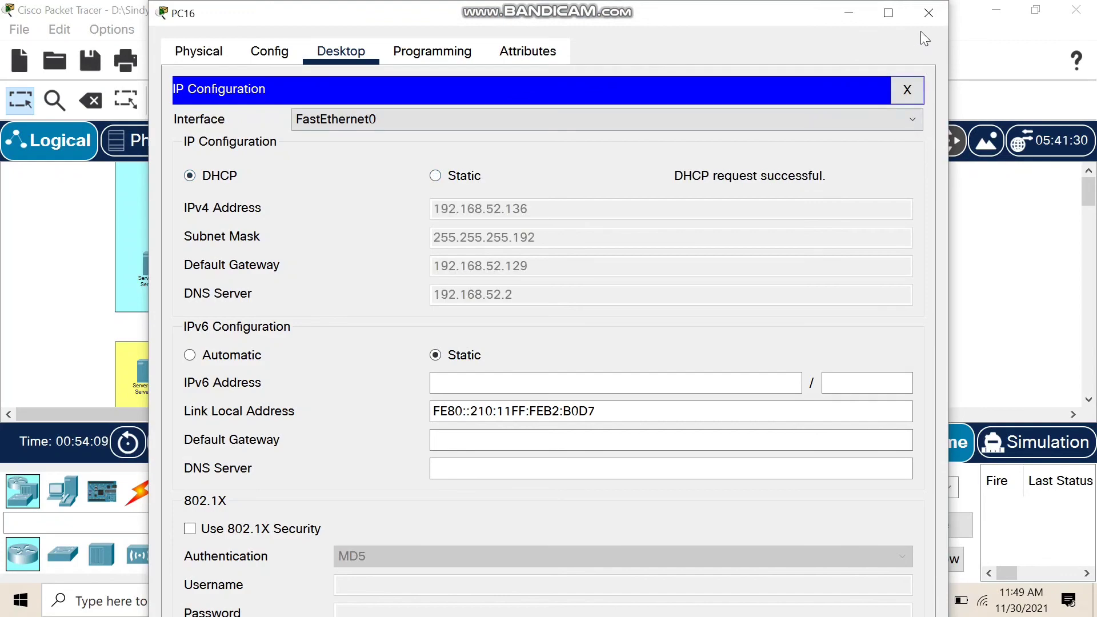
{"action": "left_click", "coordinate": [917, 14]}
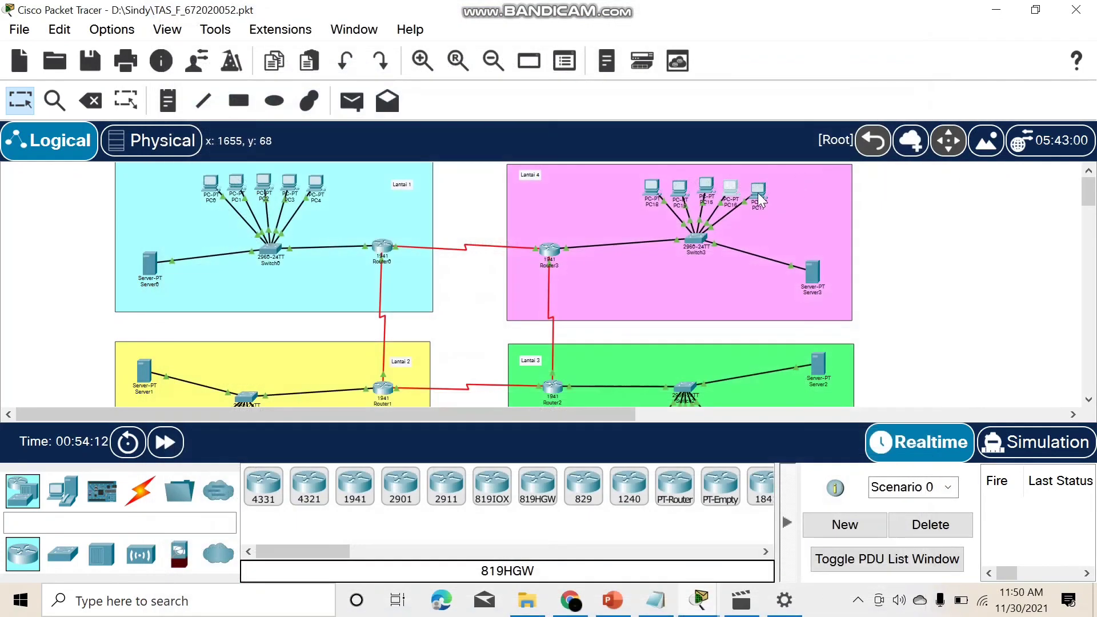
Step: Renew PC17's IP settings on Lantai 4 by switching its IPv4 configuration to Static and back to DHCP, and close its window
{"action": "left_click", "coordinate": [758, 190]}
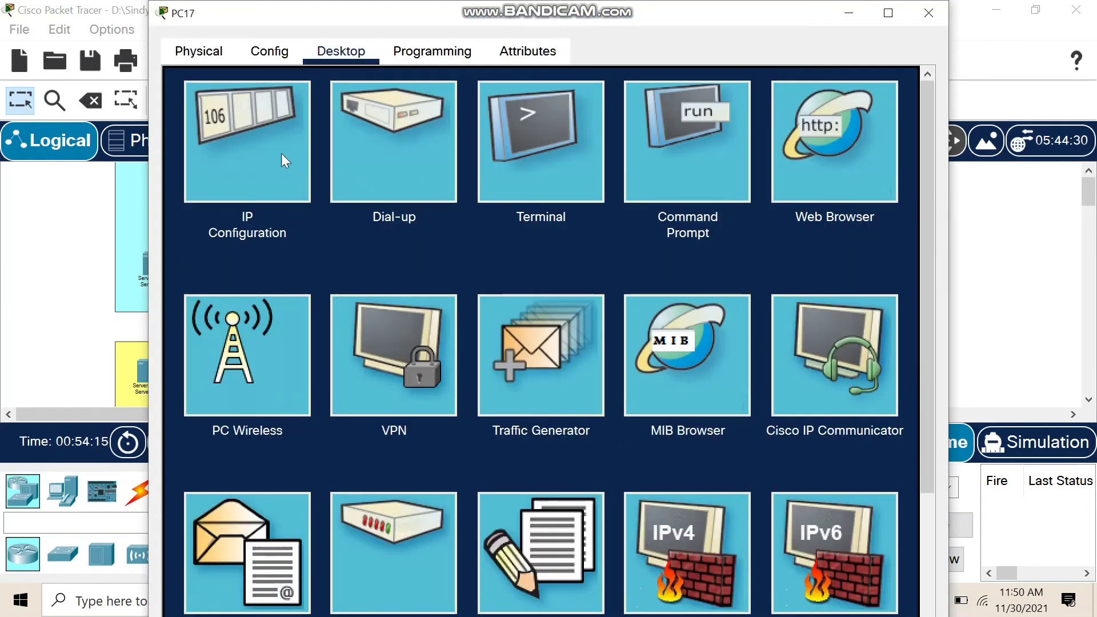
{"action": "left_click", "coordinate": [281, 154]}
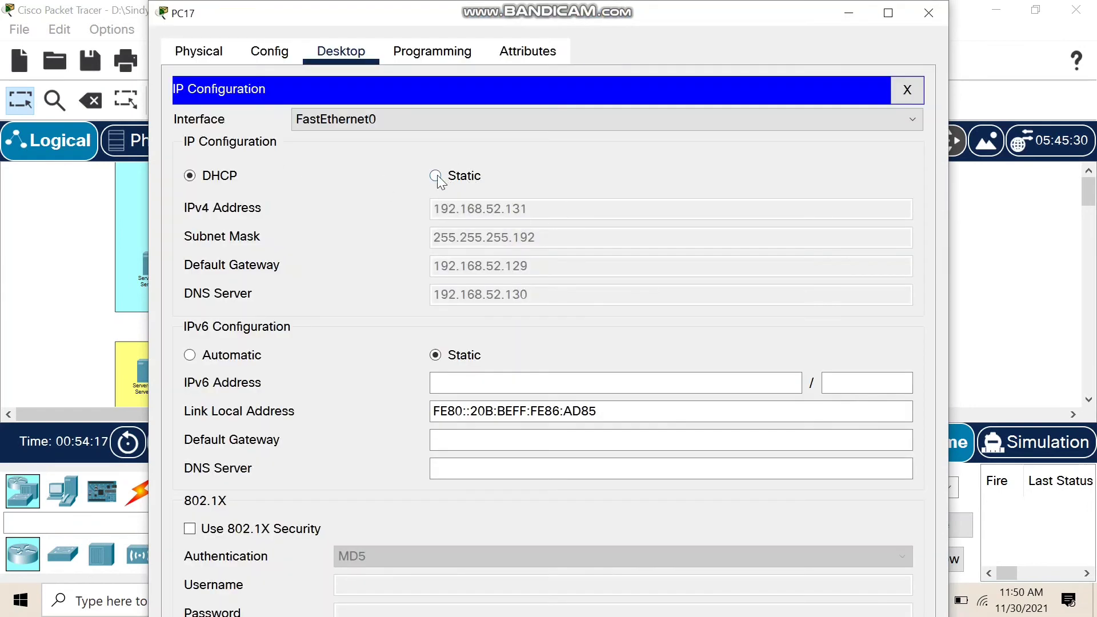
{"action": "left_click", "coordinate": [435, 176]}
{"action": "left_click", "coordinate": [191, 175]}
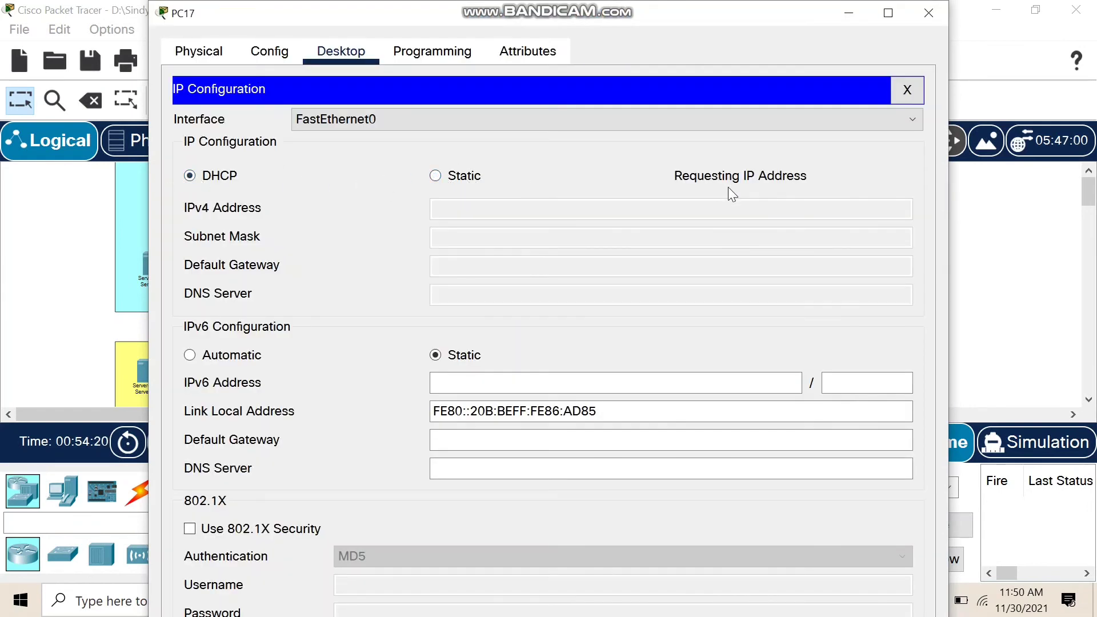
{"action": "left_click", "coordinate": [926, 12]}
{"action": "left_click", "coordinate": [826, 197]}
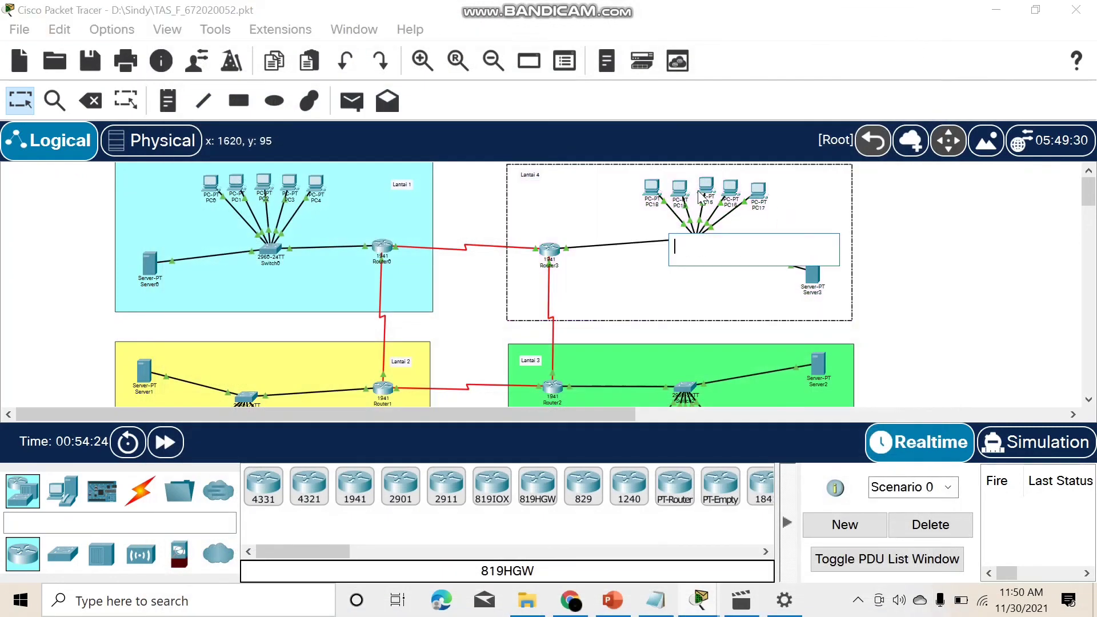
{"action": "left_click", "coordinate": [771, 215]}
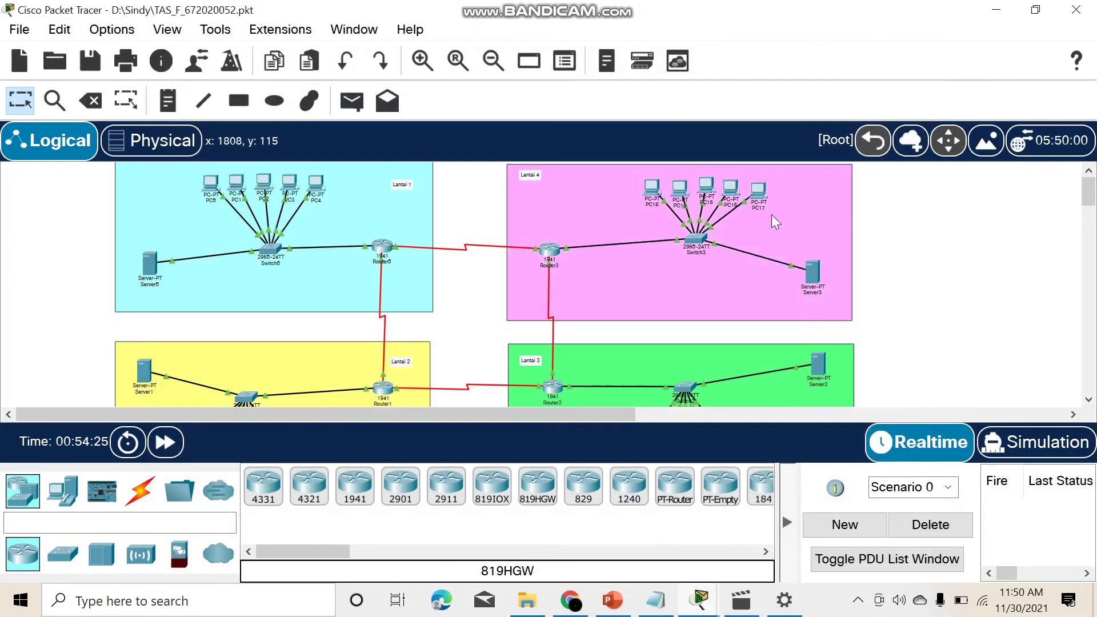
Step: Load tasjarkom.com in the web browser of PC16 on Lantai 4, and close the PC's window
{"action": "left_click", "coordinate": [738, 189]}
{"action": "left_click", "coordinate": [802, 50]}
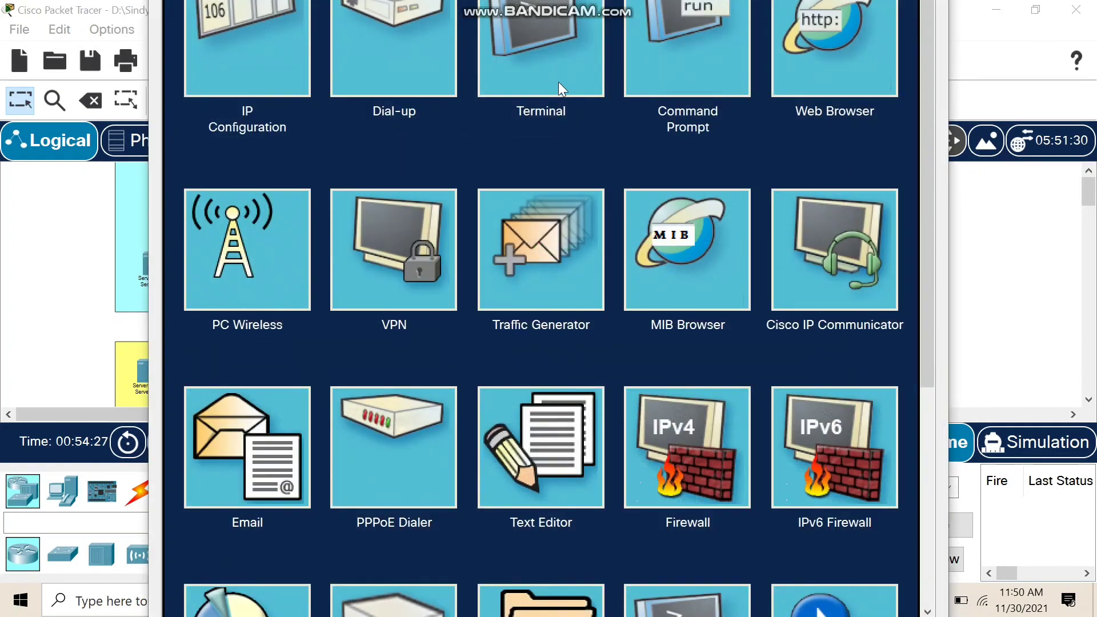
{"action": "left_click", "coordinate": [482, 16]}
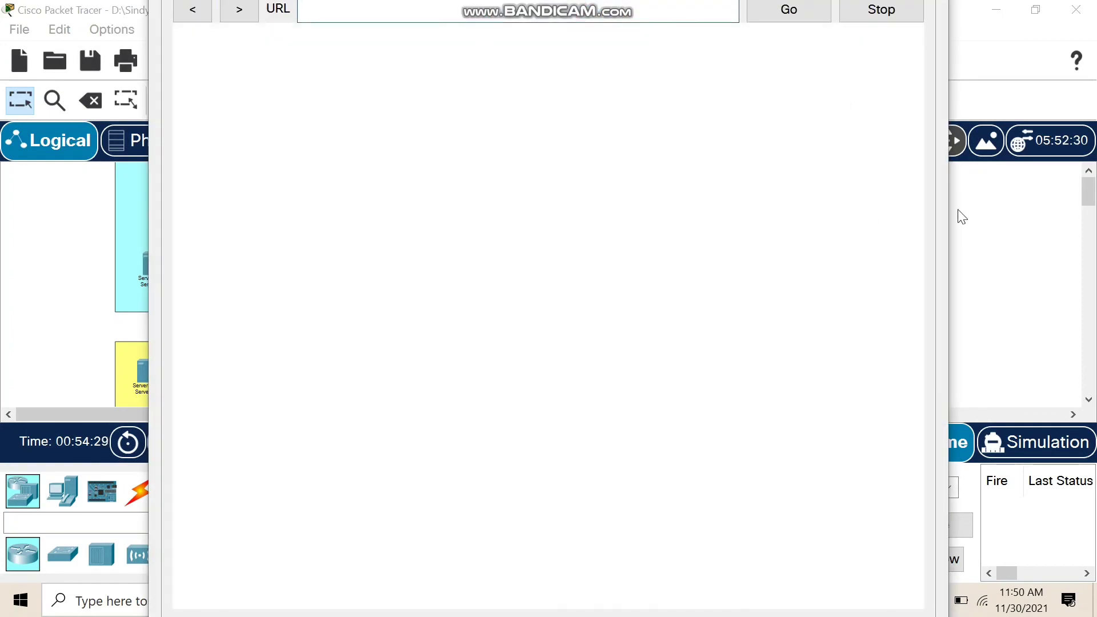
{"action": "left_click_drag", "start_coordinate": [952, 211], "coordinate": [778, 197]}
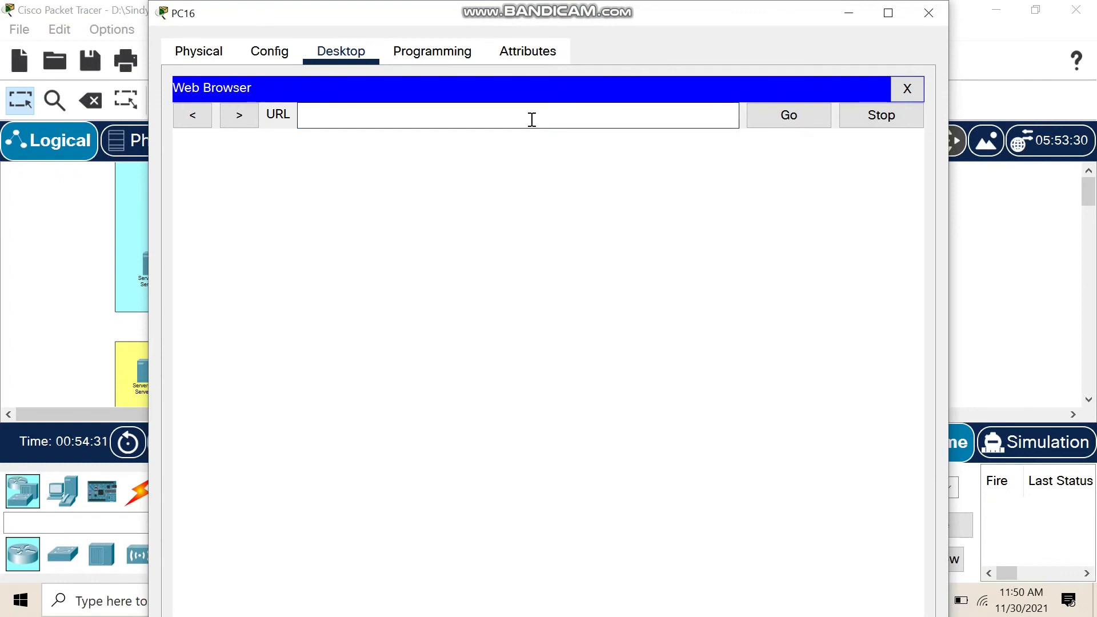
{"action": "type", "text": "tasjarkom.com"}
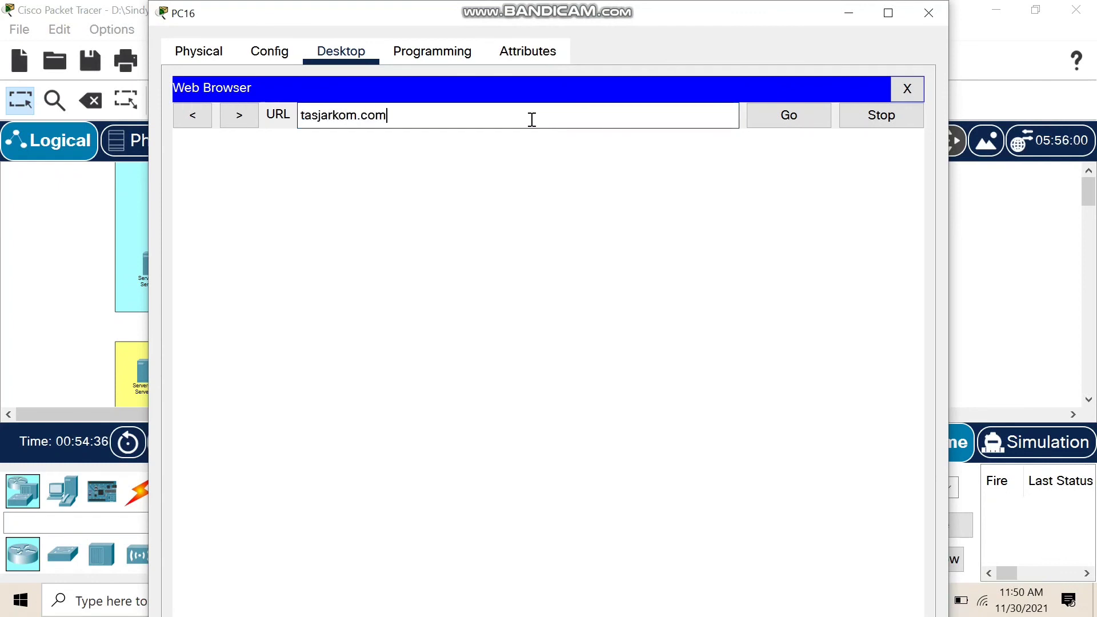
{"action": "left_click", "coordinate": [817, 113]}
{"action": "left_click", "coordinate": [928, 12]}
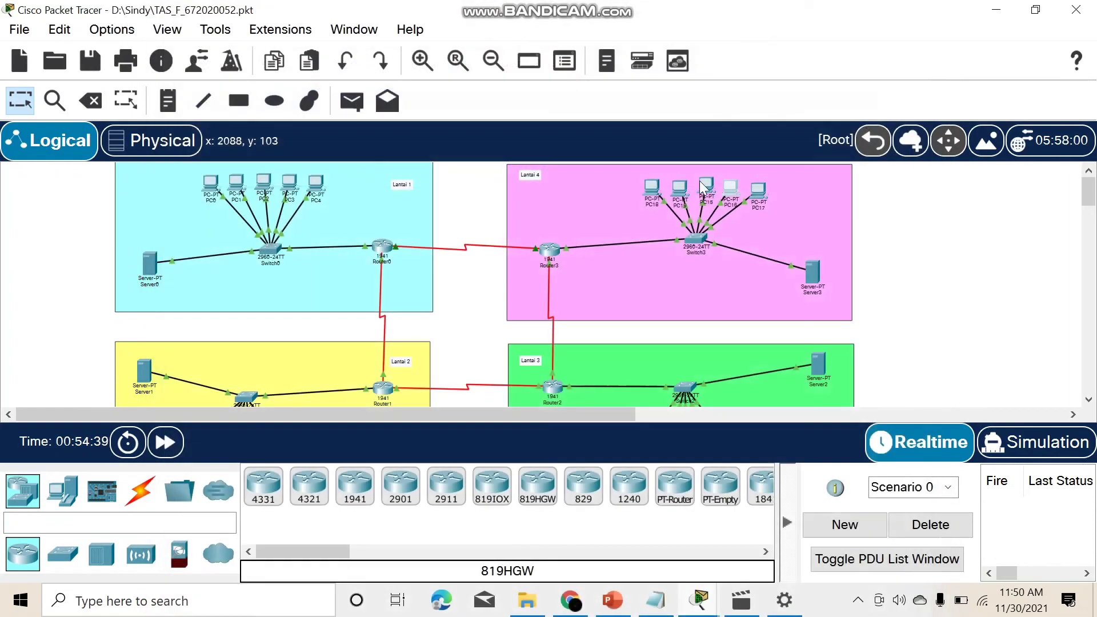
Step: Load tasjarkom.com in the web browser of the Lantai 4 PC between PC18 and PC15, and close its window
{"action": "left_click", "coordinate": [682, 190]}
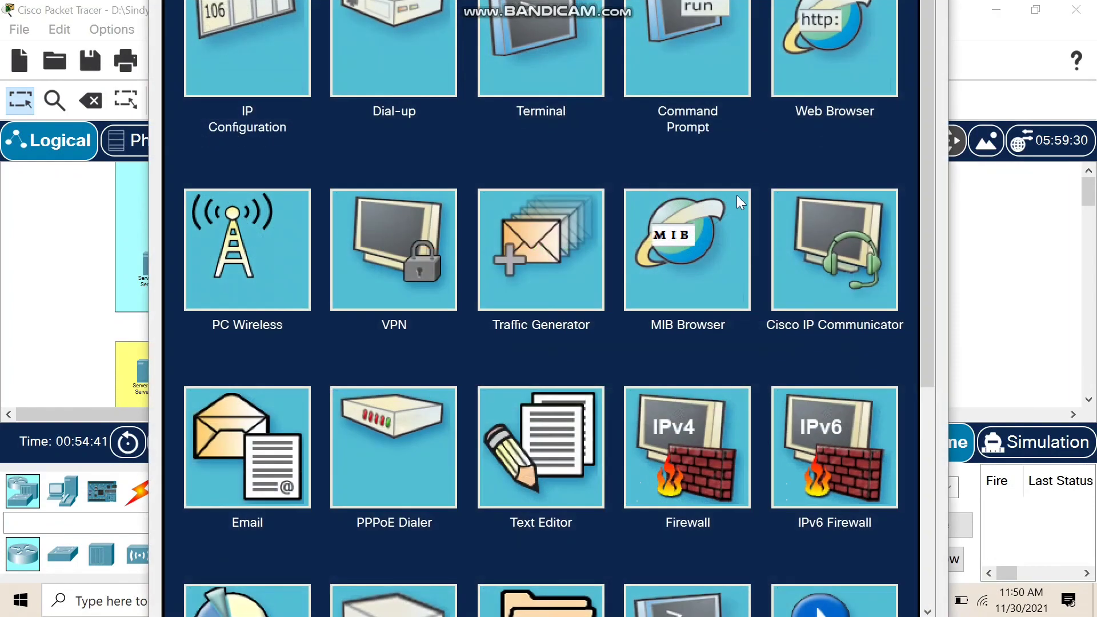
{"action": "left_click", "coordinate": [838, 40]}
{"action": "left_click", "coordinate": [451, 15]}
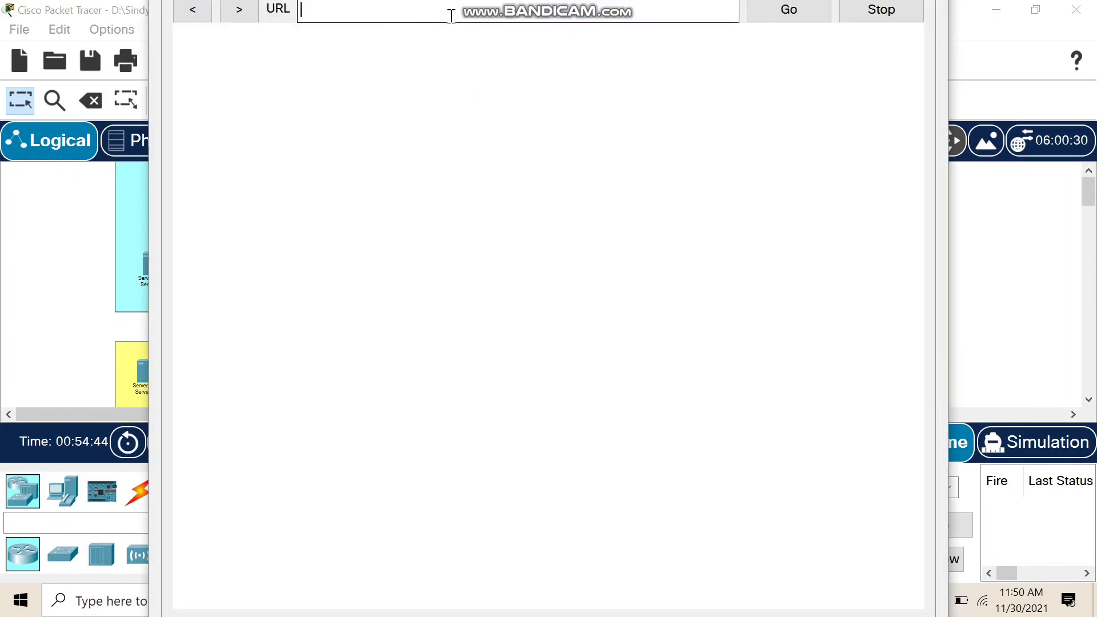
{"action": "type", "text": "tasjarkom.com"}
{"action": "left_click", "coordinate": [759, 15]}
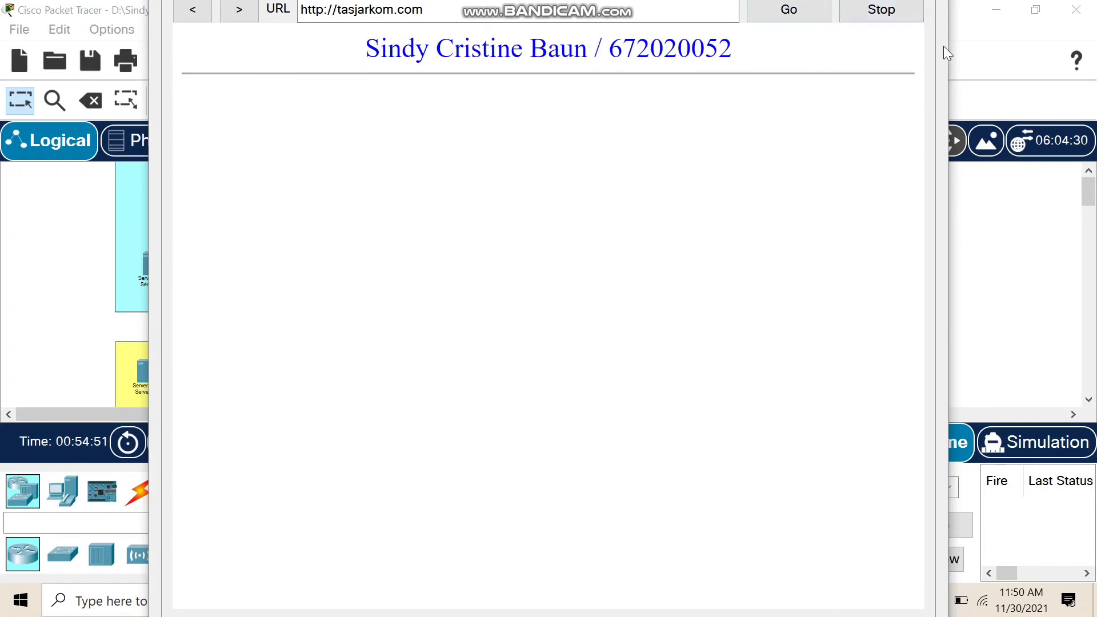
{"action": "left_click", "coordinate": [921, 16]}
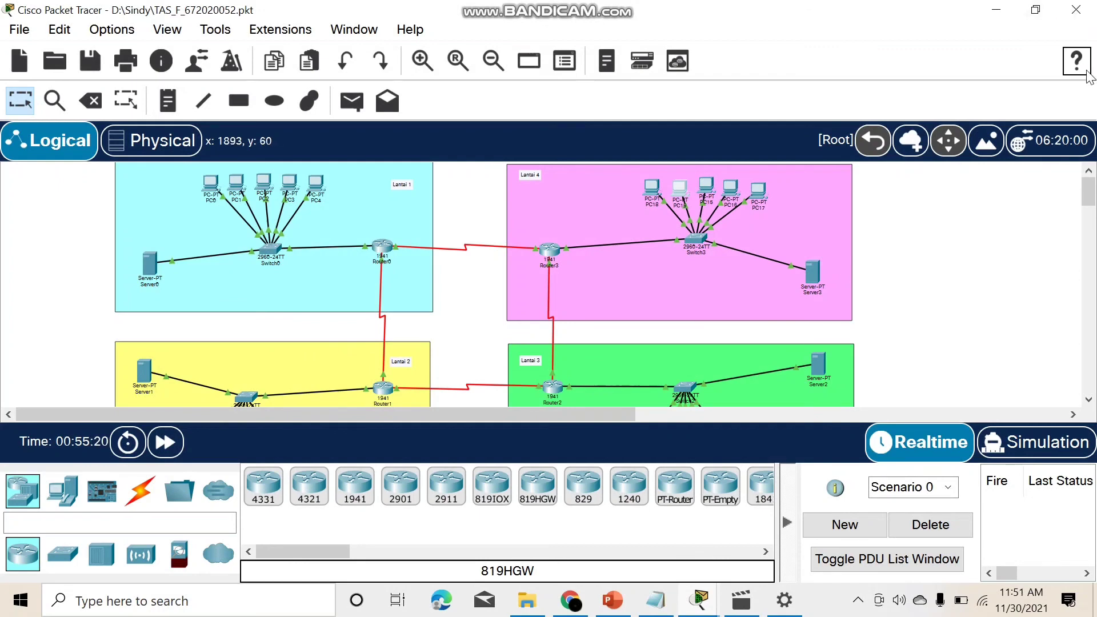
{"action": "scroll", "coordinate": [578, 245], "scroll_direction": "down", "scroll_amount": 2}
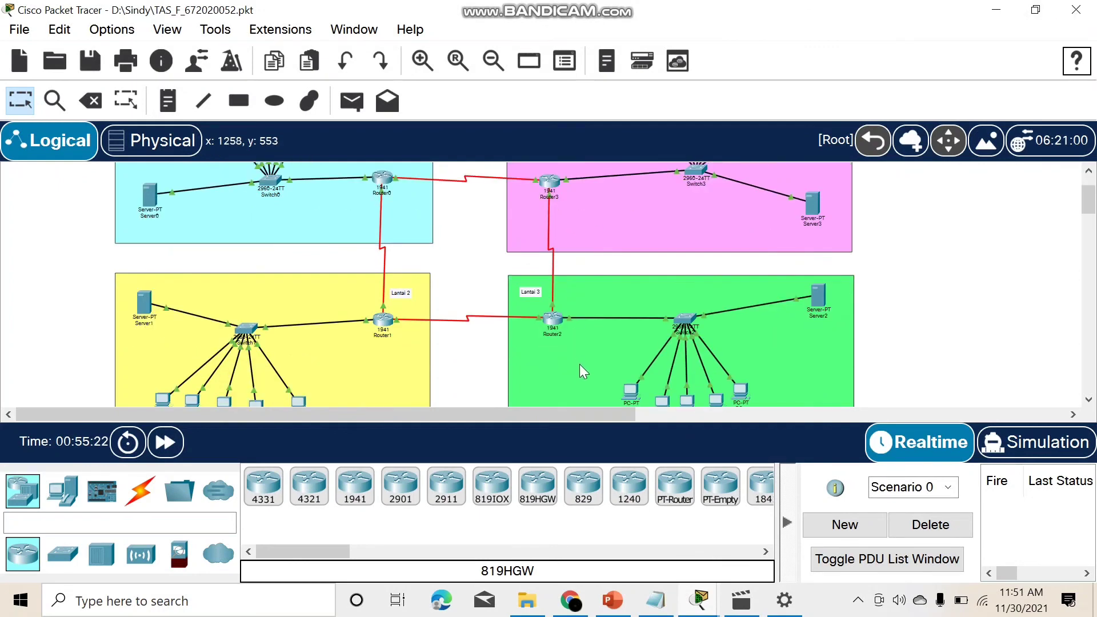
{"action": "scroll", "coordinate": [591, 413], "scroll_direction": "right", "scroll_amount": 5}
{"action": "left_click_drag", "start_coordinate": [597, 416], "coordinate": [377, 412]}
{"action": "scroll", "coordinate": [453, 332], "scroll_direction": "up", "scroll_amount": 1}
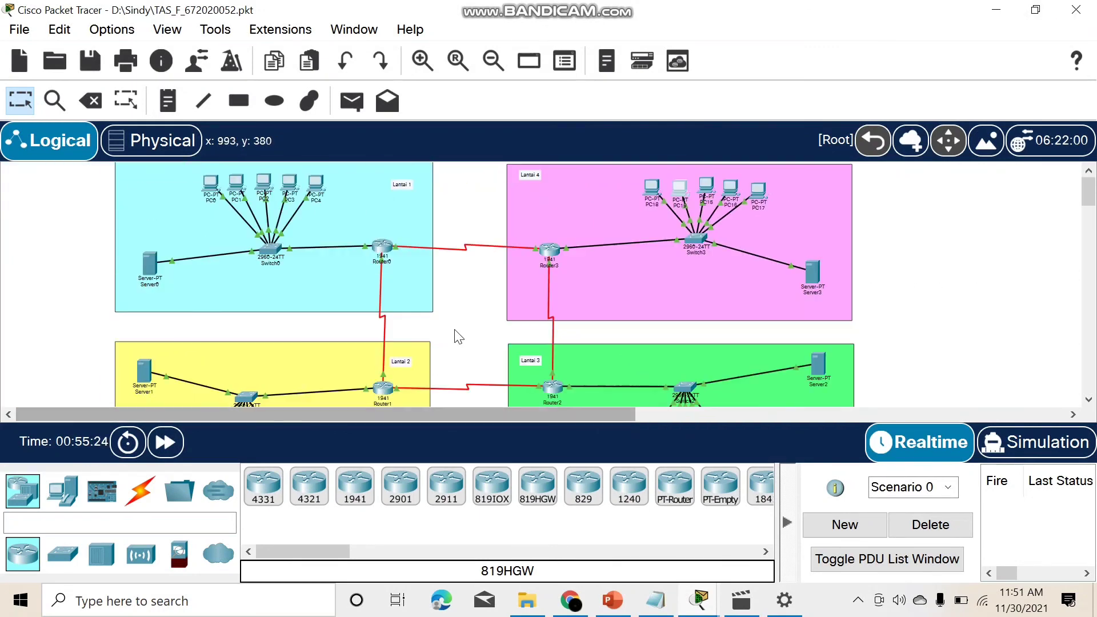
{"action": "scroll", "coordinate": [454, 329], "scroll_direction": "down", "scroll_amount": 5}
{"action": "scroll", "coordinate": [461, 341], "scroll_direction": "up", "scroll_amount": 5}
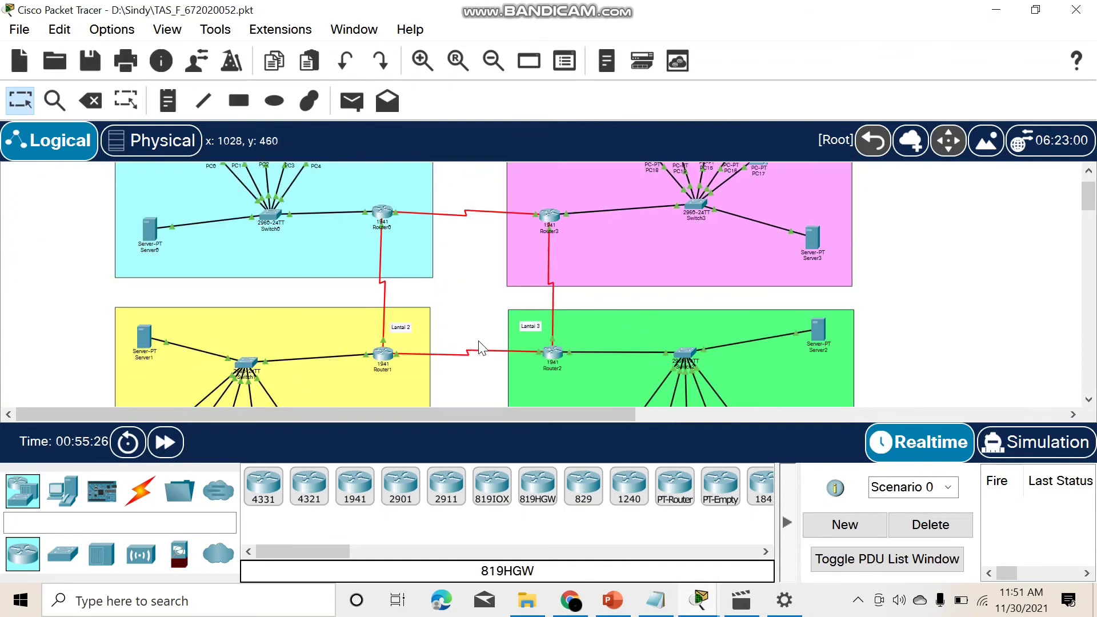
{"action": "scroll", "coordinate": [489, 413], "scroll_direction": "right", "scroll_amount": 5}
{"action": "scroll", "coordinate": [489, 411], "scroll_direction": "left", "scroll_amount": 5}
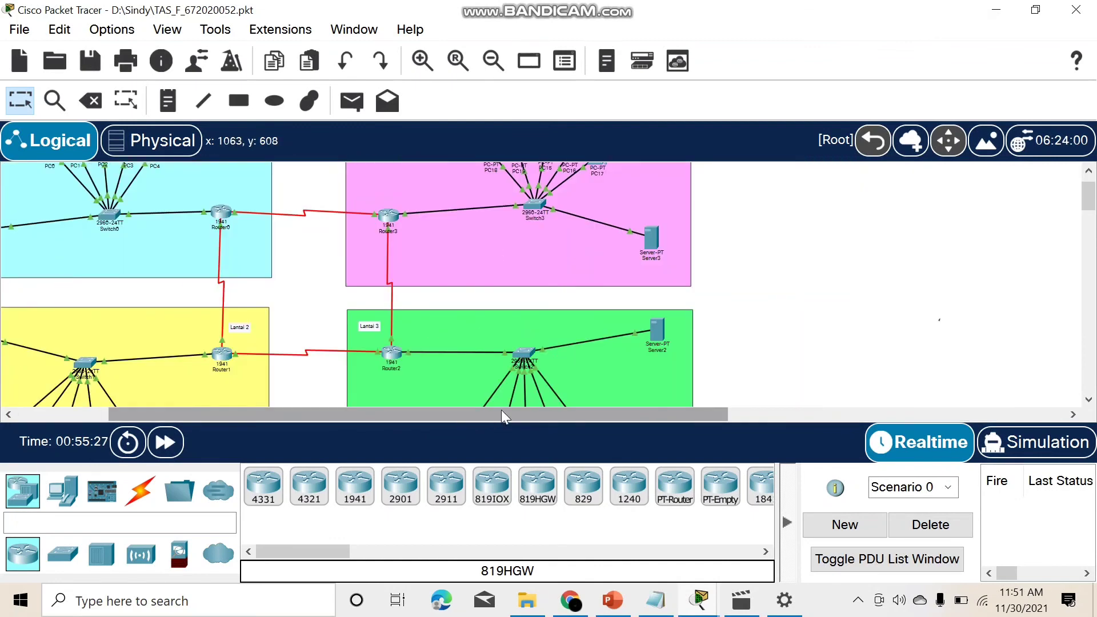
{"action": "scroll", "coordinate": [389, 413], "scroll_direction": "left", "scroll_amount": 3}
{"action": "scroll", "coordinate": [505, 341], "scroll_direction": "down", "scroll_amount": 5}
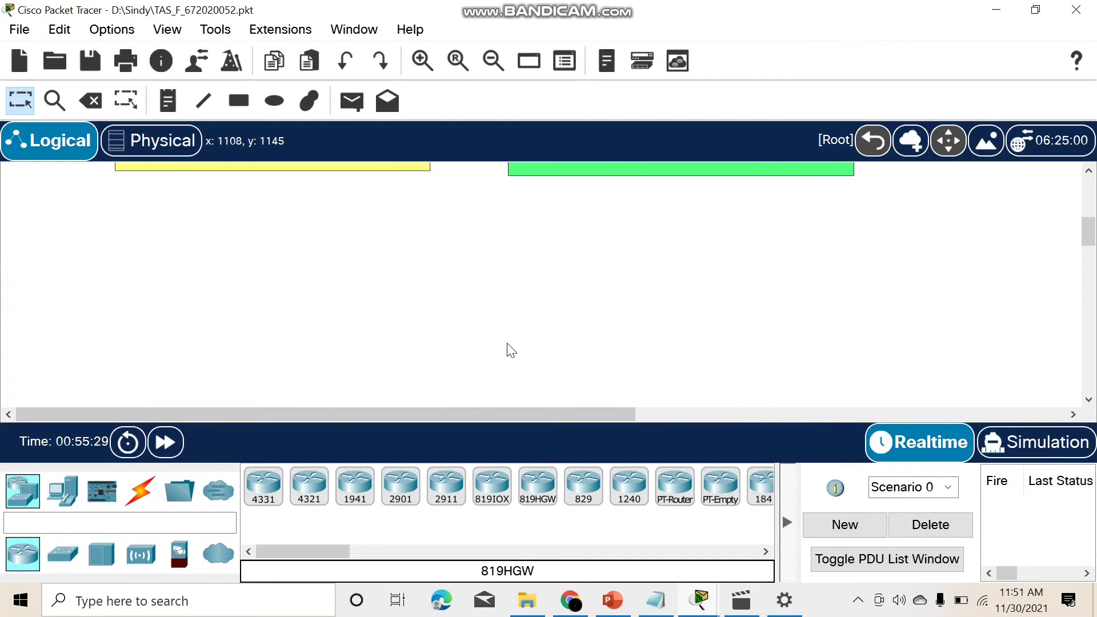
{"action": "scroll", "coordinate": [507, 343], "scroll_direction": "up", "scroll_amount": 5}
{"action": "scroll", "coordinate": [507, 344], "scroll_direction": "down", "scroll_amount": 3}
{"action": "scroll", "coordinate": [512, 366], "scroll_direction": "up", "scroll_amount": 3}
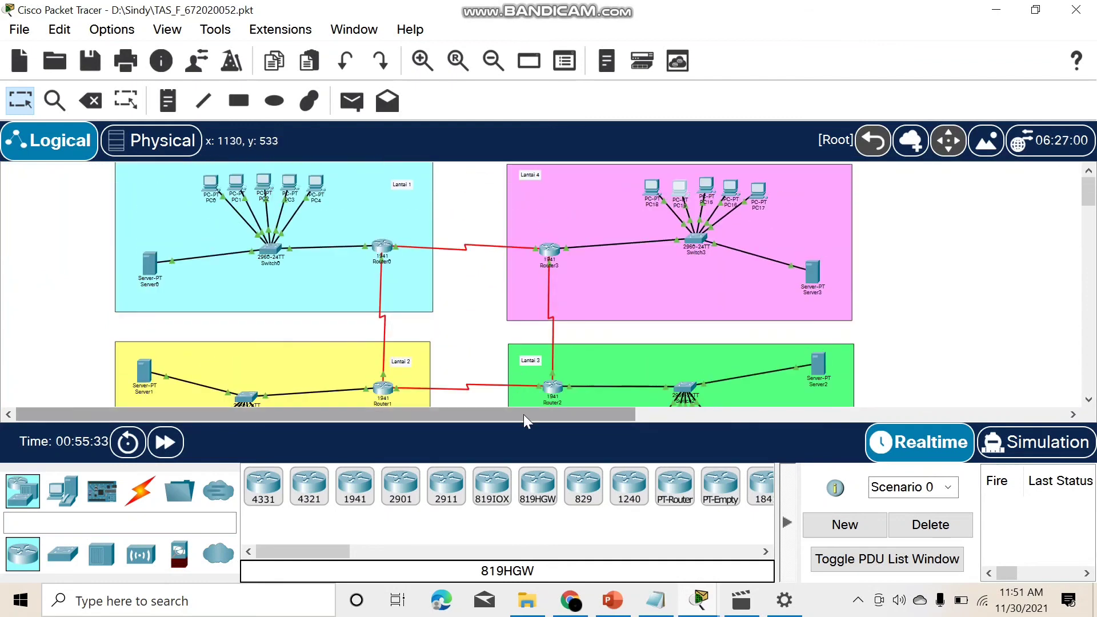
{"action": "scroll", "coordinate": [514, 414], "scroll_direction": "right", "scroll_amount": 5}
{"action": "left_click_drag", "start_coordinate": [784, 427], "coordinate": [412, 432]}
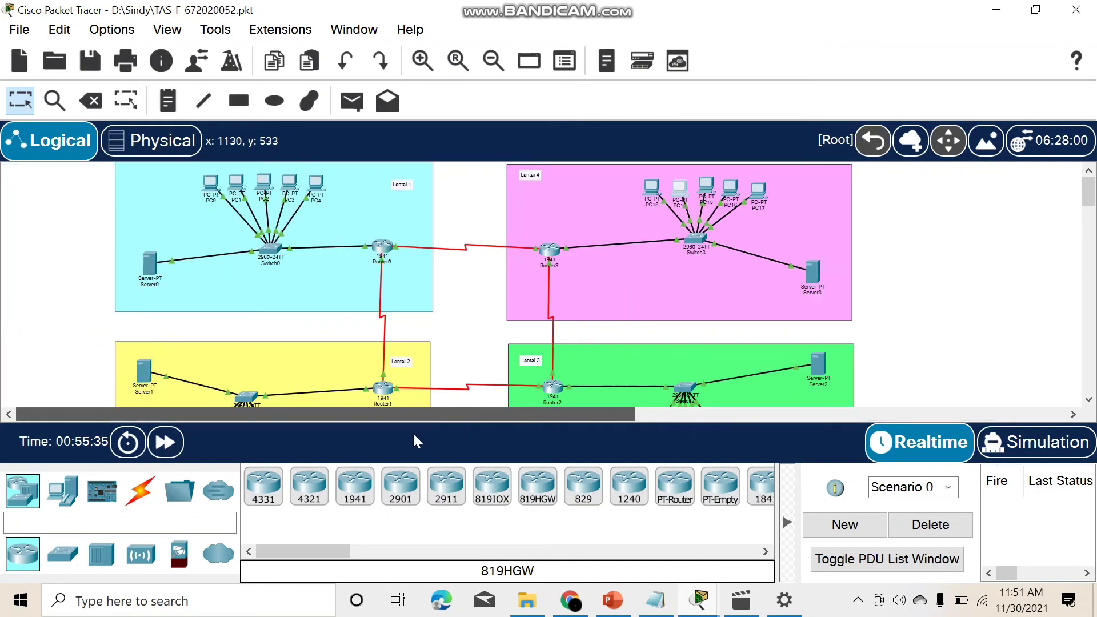
{"action": "scroll", "coordinate": [502, 268], "scroll_direction": "down", "scroll_amount": 2}
{"action": "scroll", "coordinate": [502, 267], "scroll_direction": "up", "scroll_amount": 2}
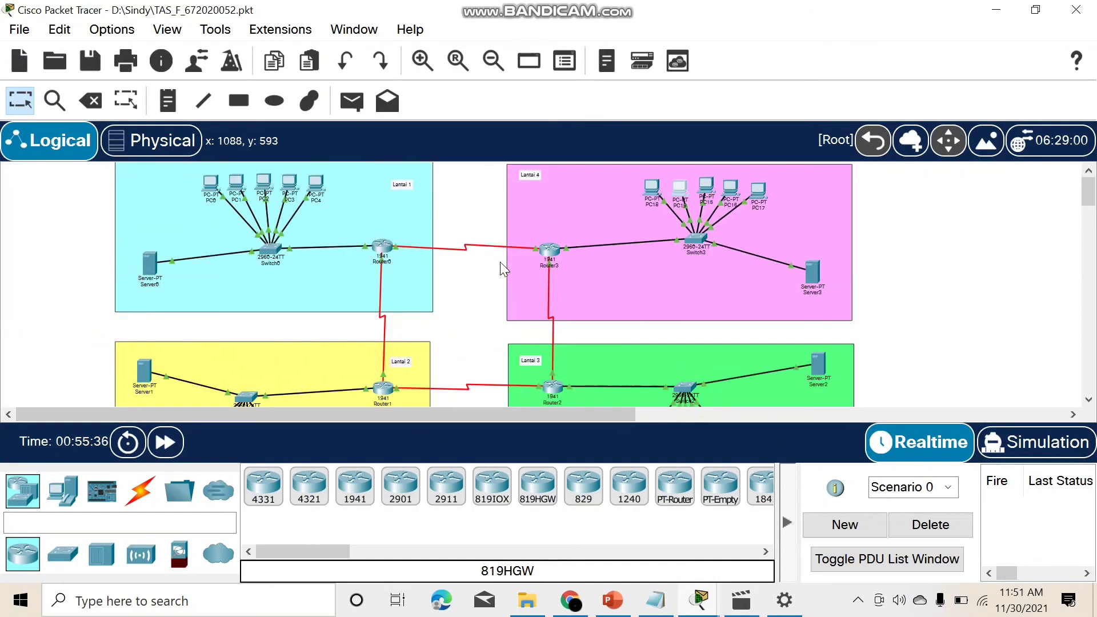